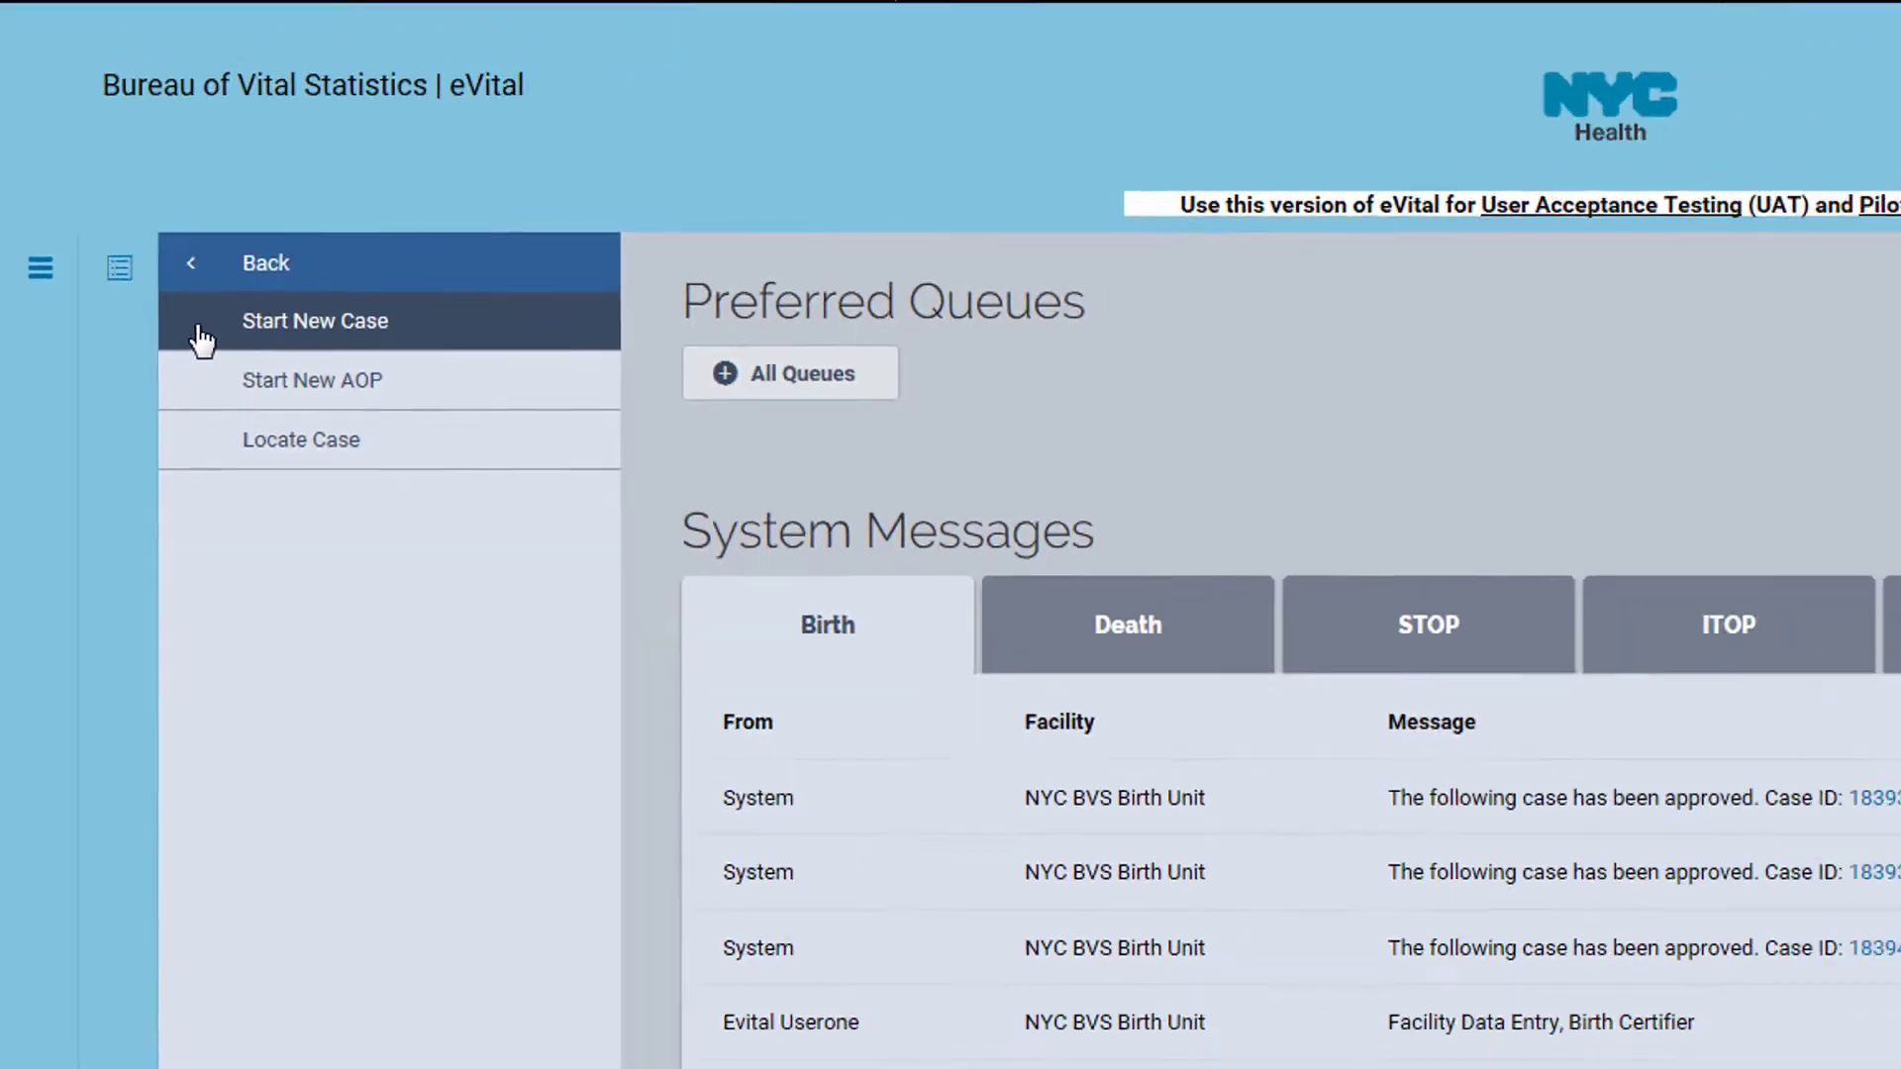
# Start a new birth case dated August 3, sex Male, entering the child's last name and mother's maiden name
pyautogui.click(263, 356)
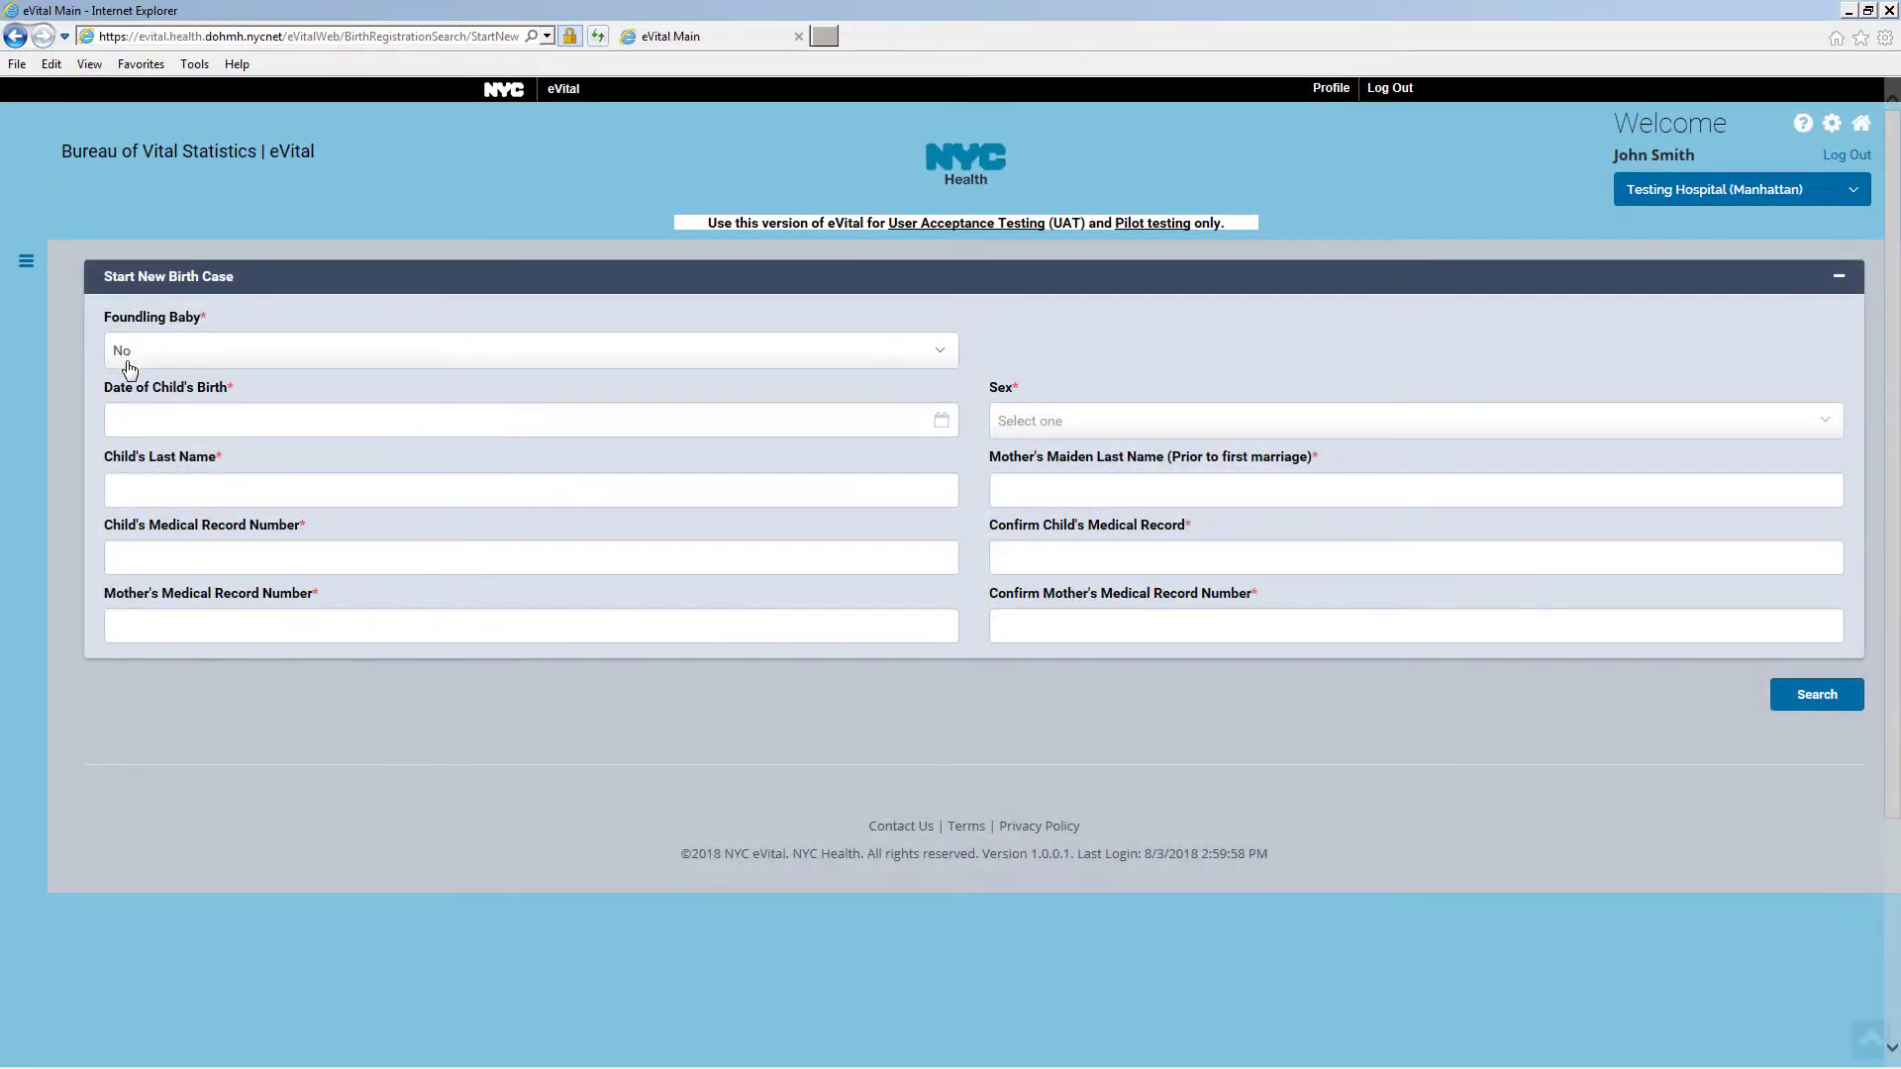
pyautogui.click(142, 420)
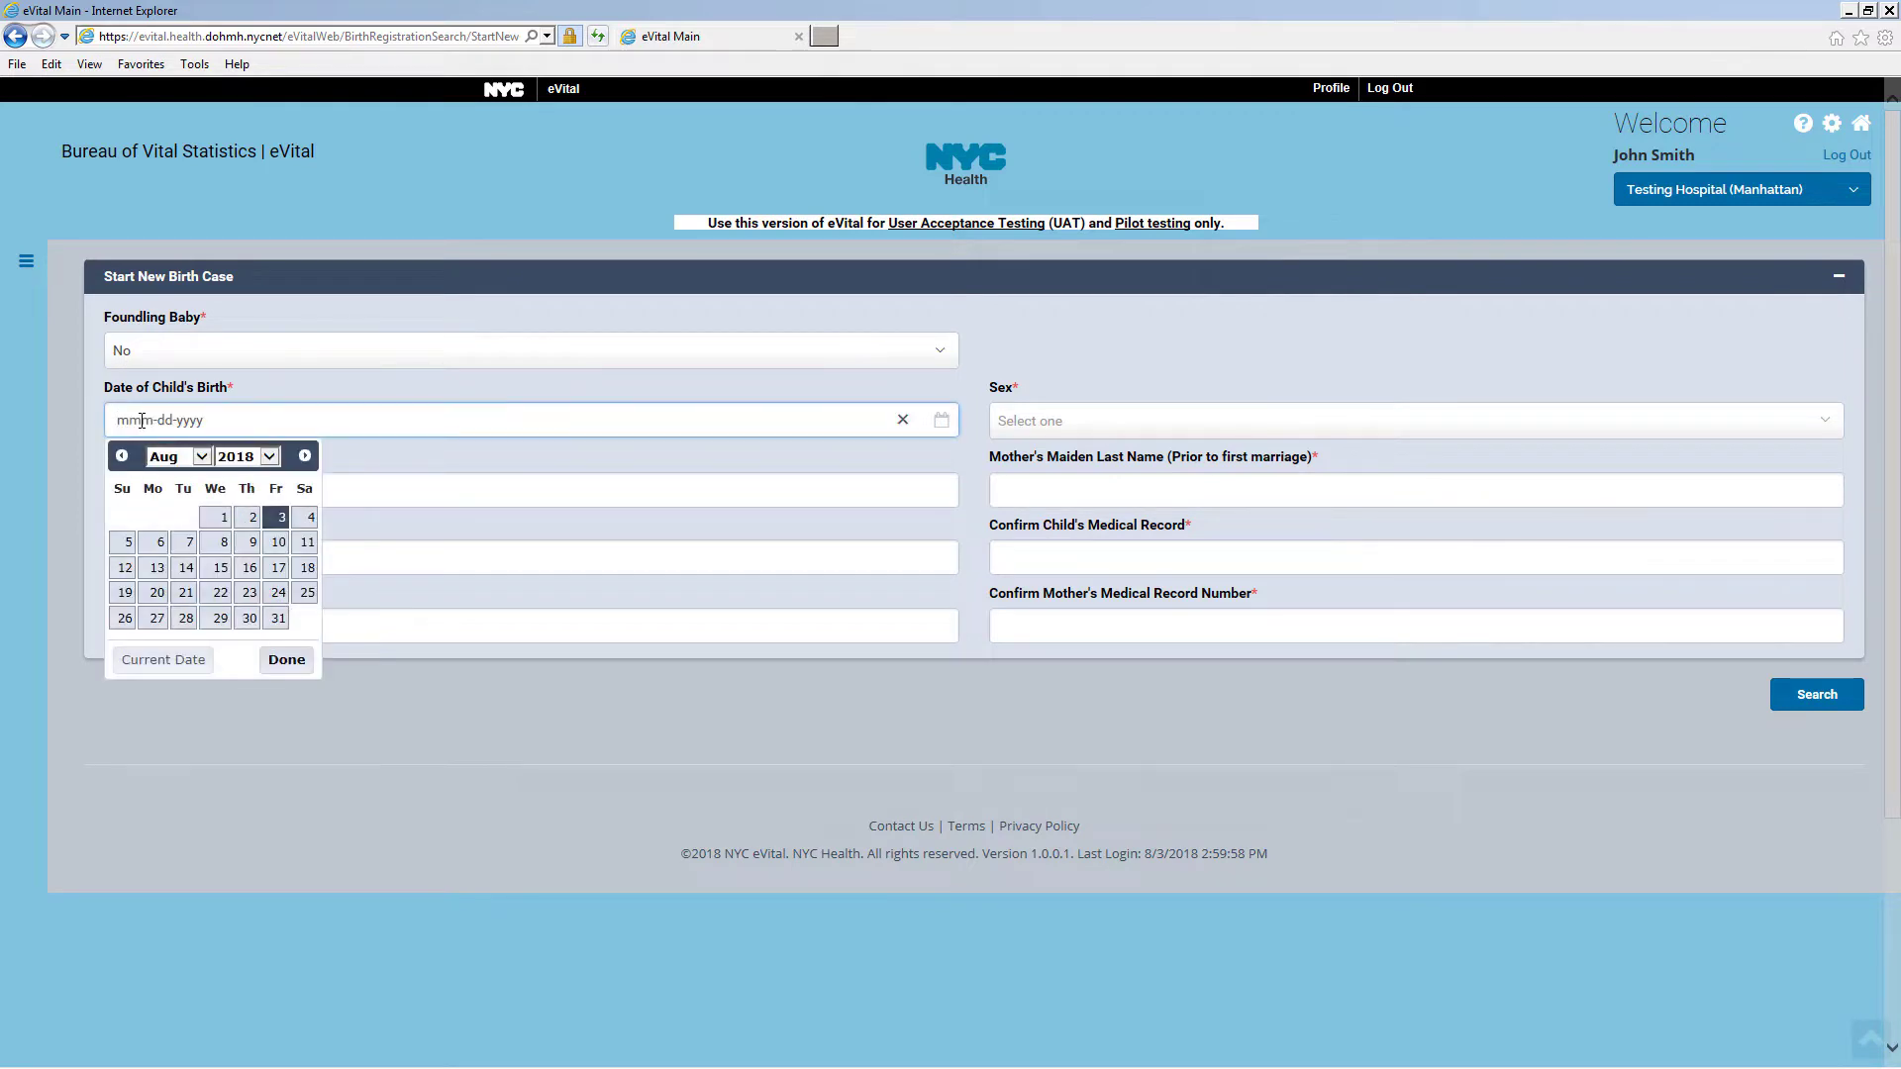
pyautogui.click(278, 518)
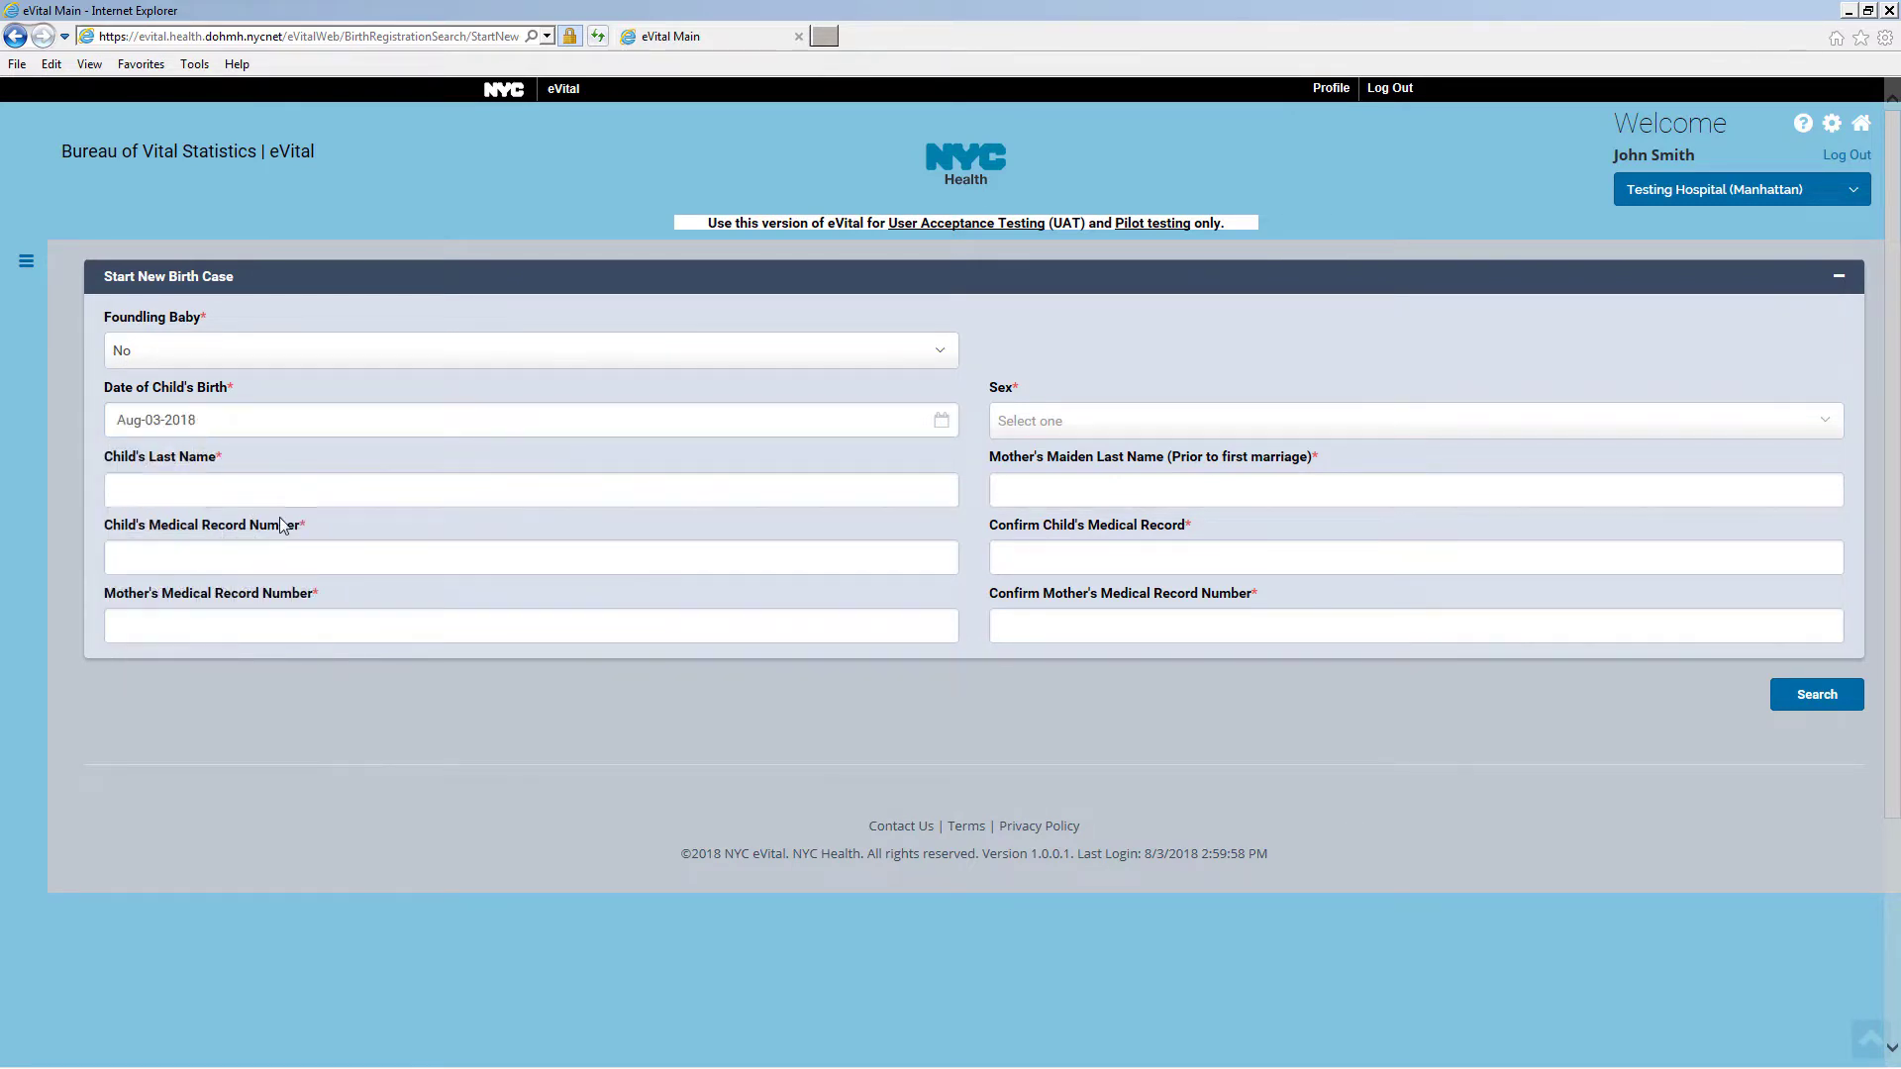
pyautogui.click(1069, 436)
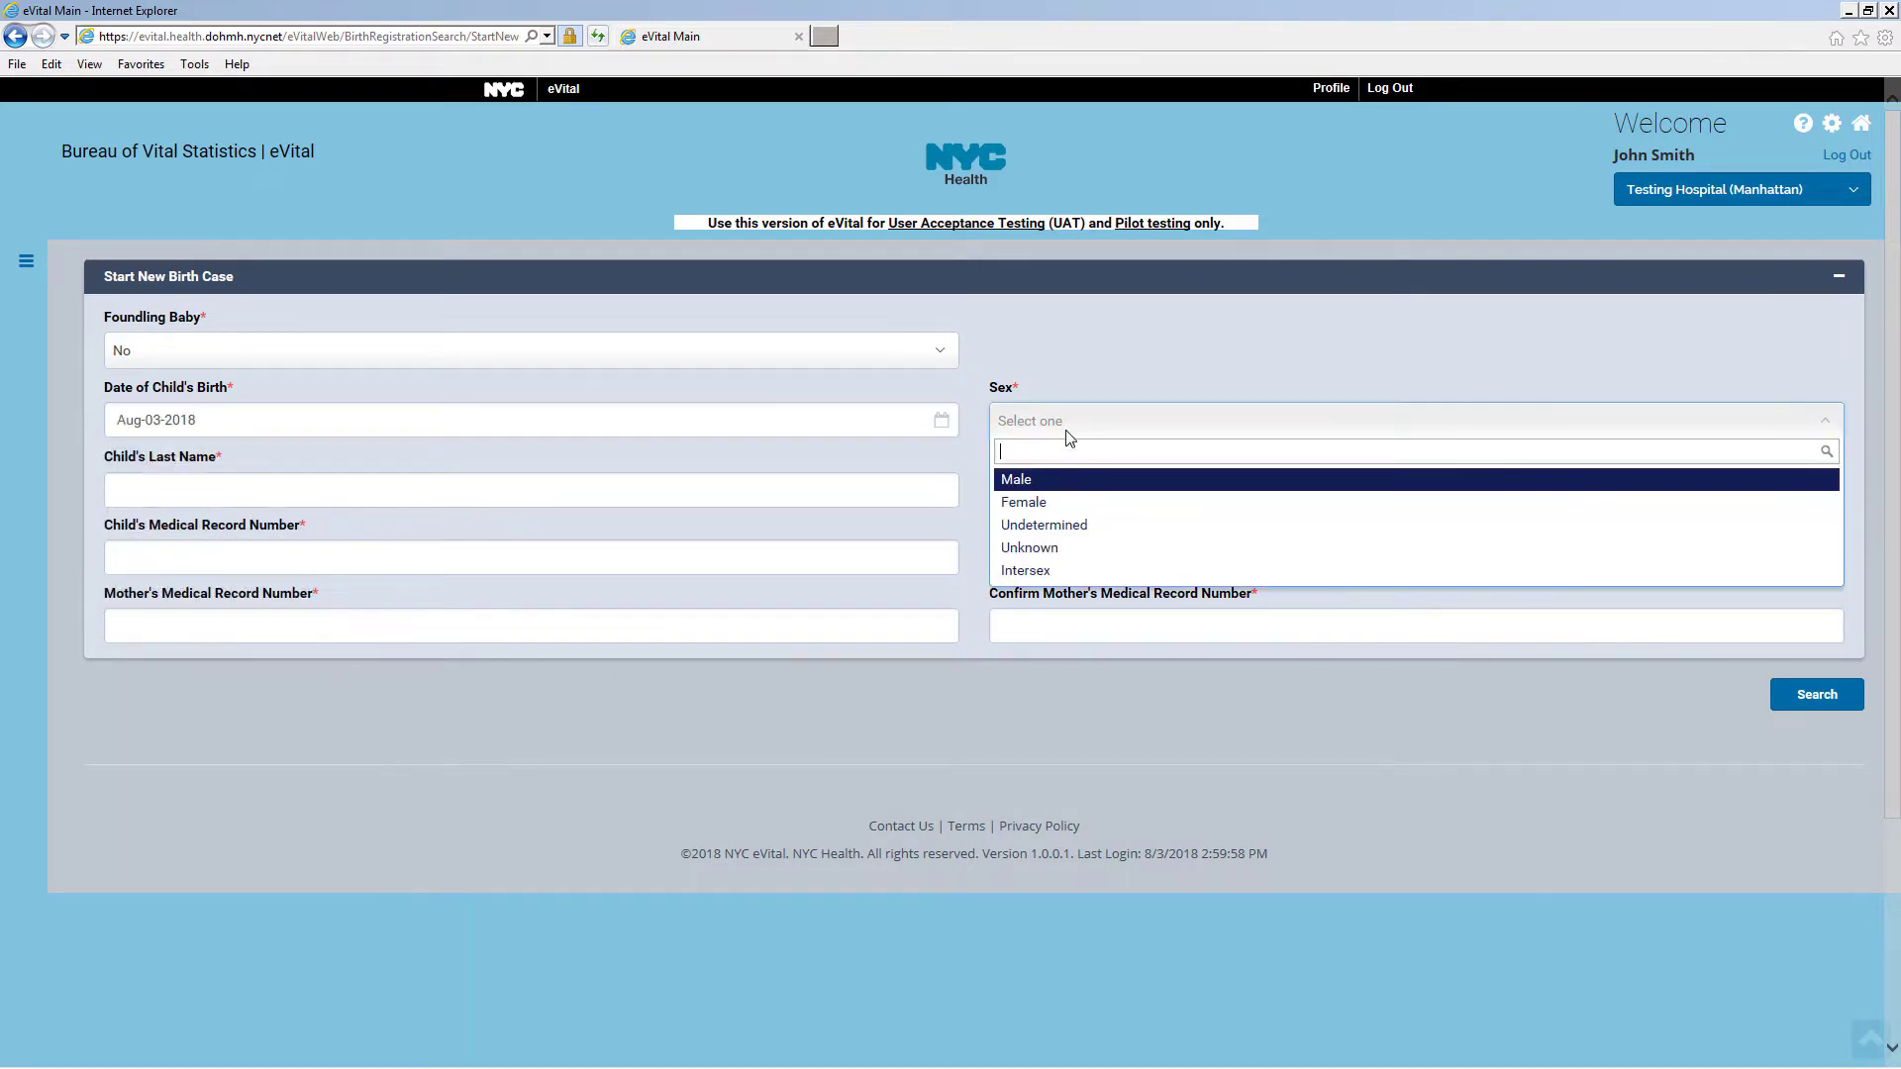
pyautogui.click(1037, 481)
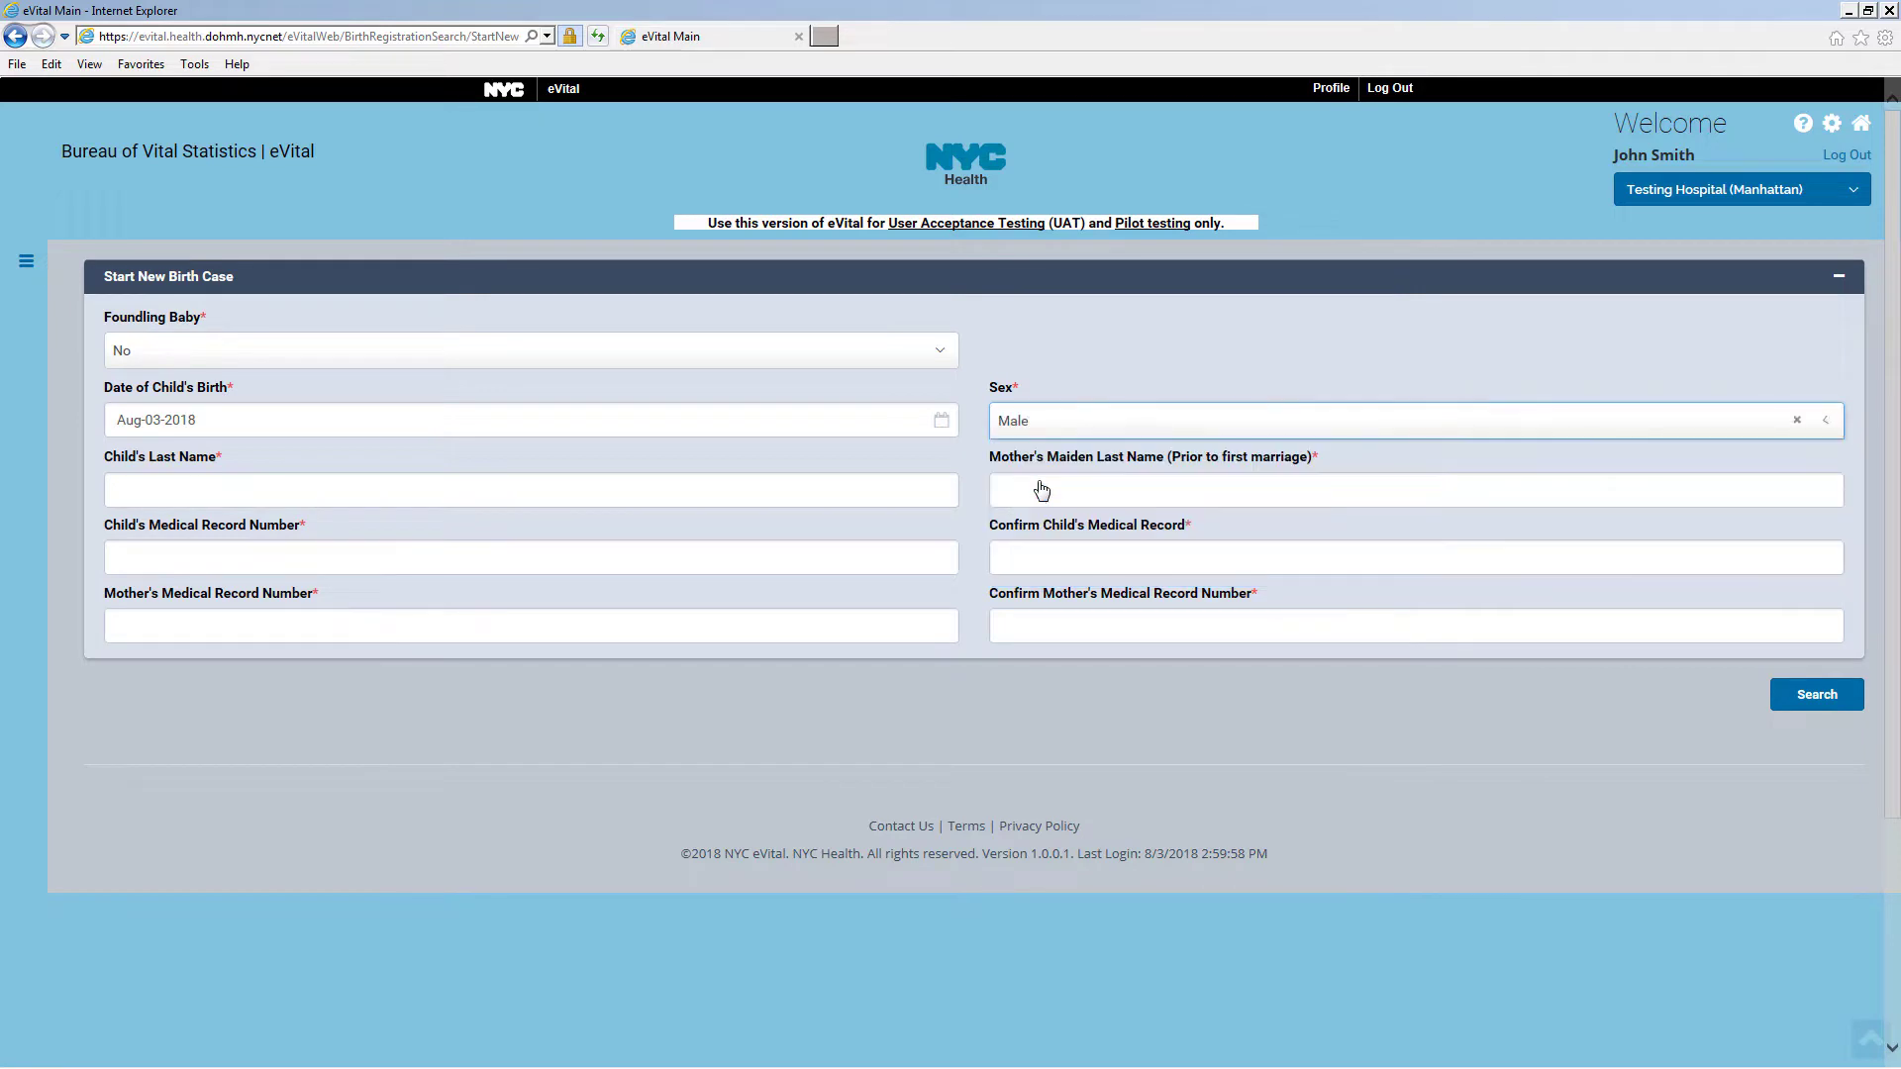
pyautogui.click(344, 491)
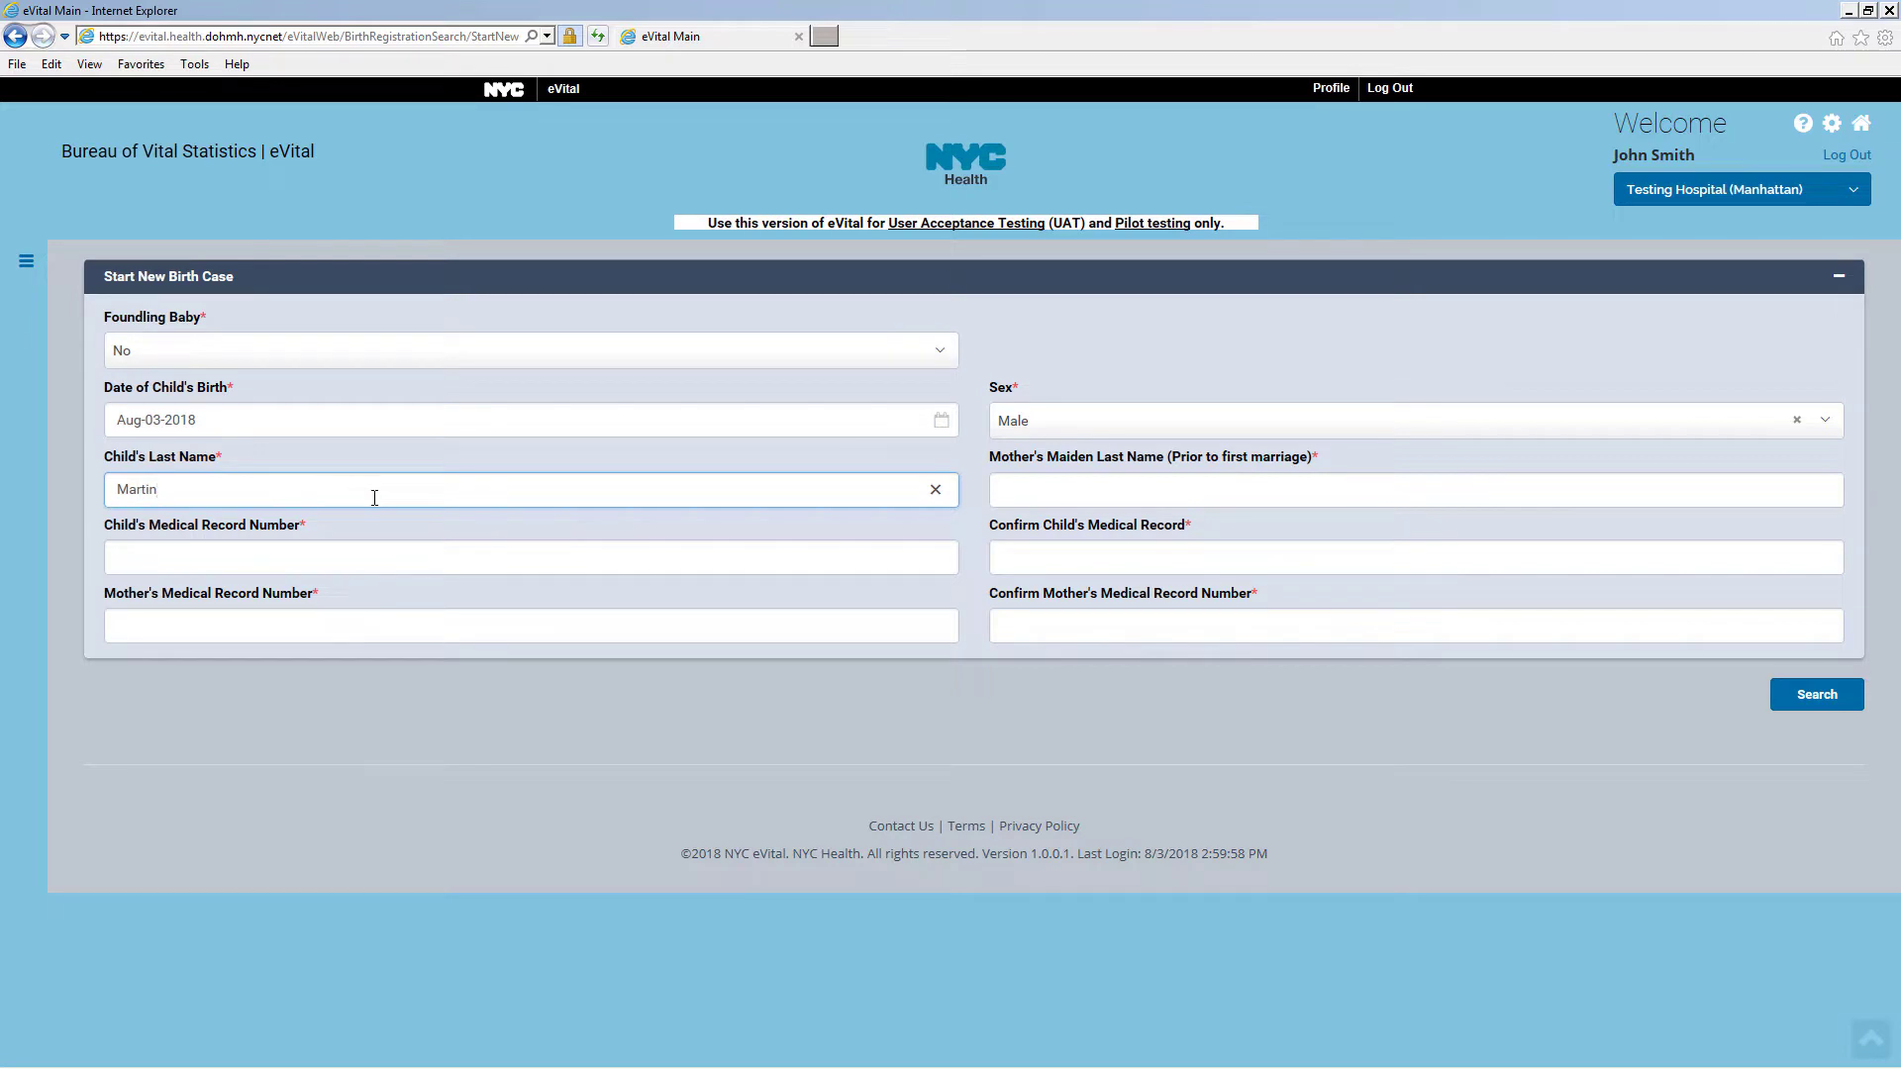
pyautogui.click(1012, 488)
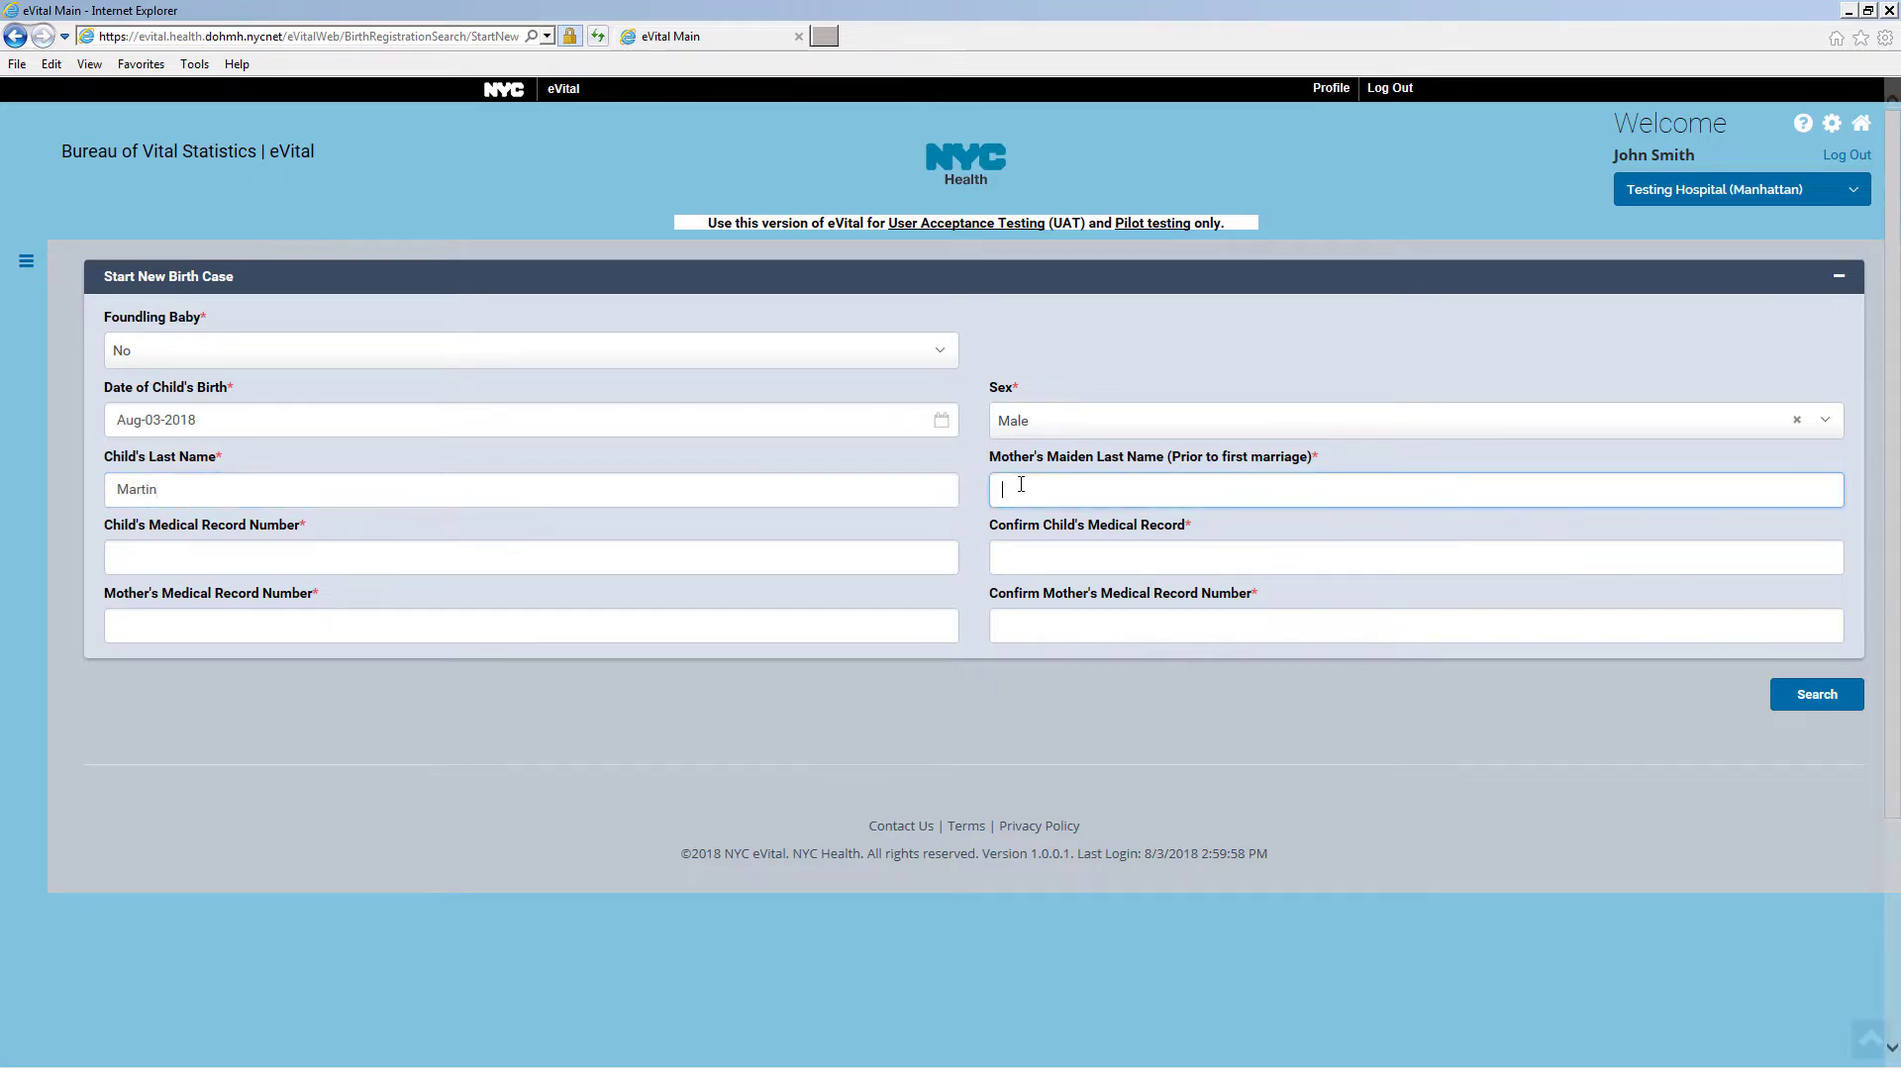
pyautogui.write('Taylor')
# Enter and confirm the child's and mother's medical record numbers, search, then create the new case
pyautogui.click(228, 561)
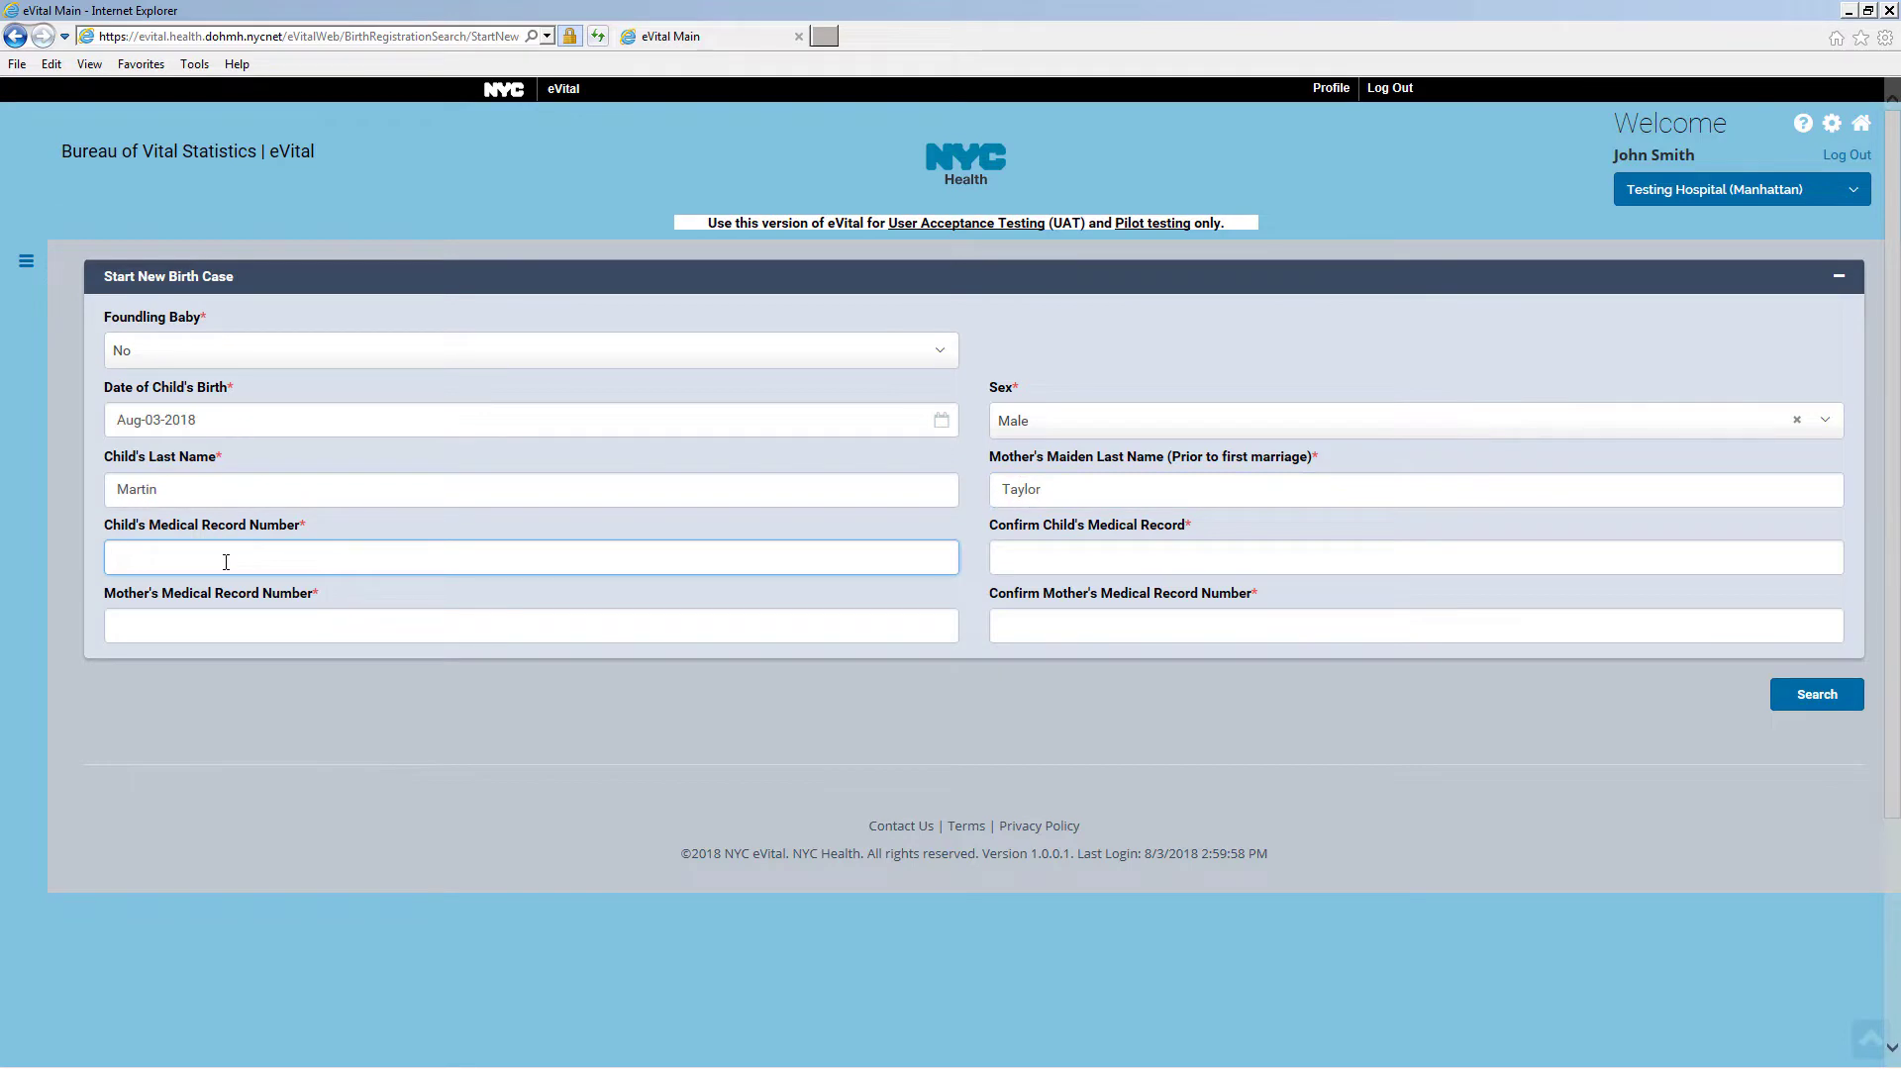
pyautogui.write('1759')
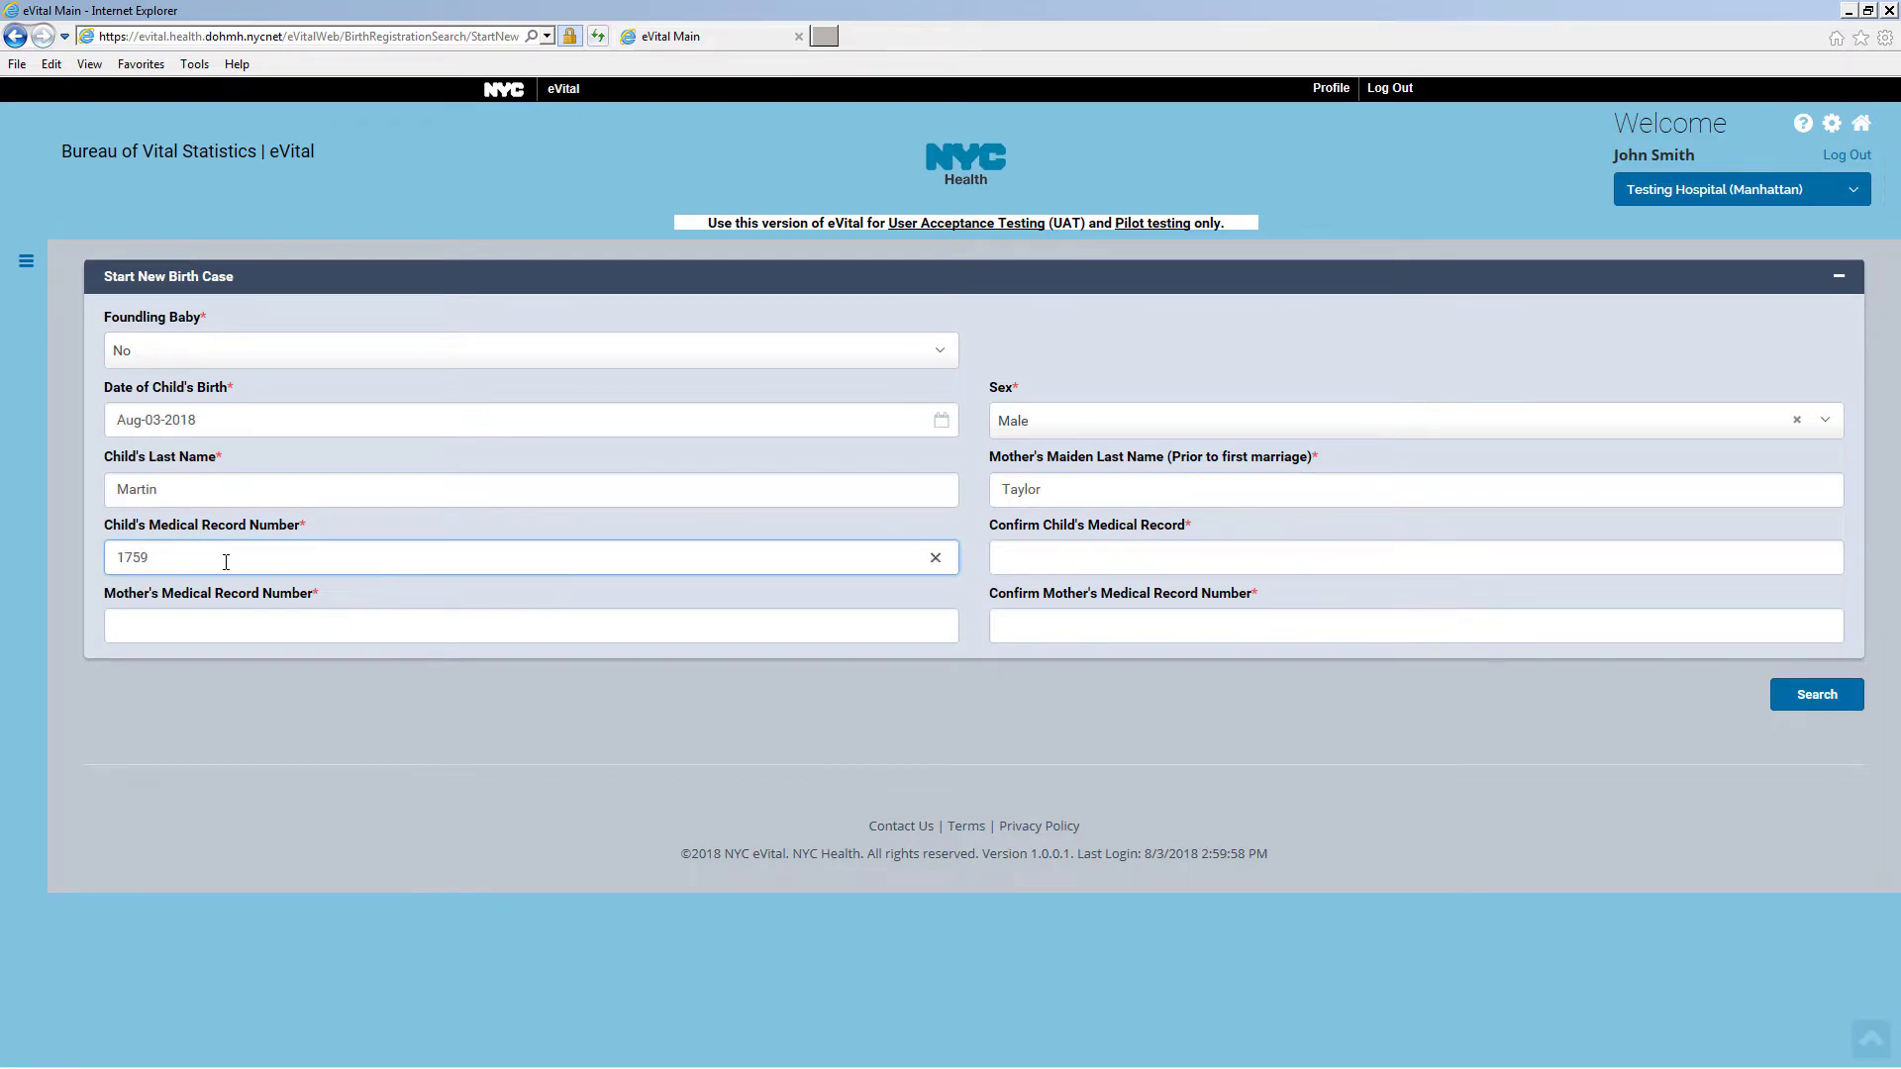
pyautogui.click(1031, 555)
pyautogui.write('1')
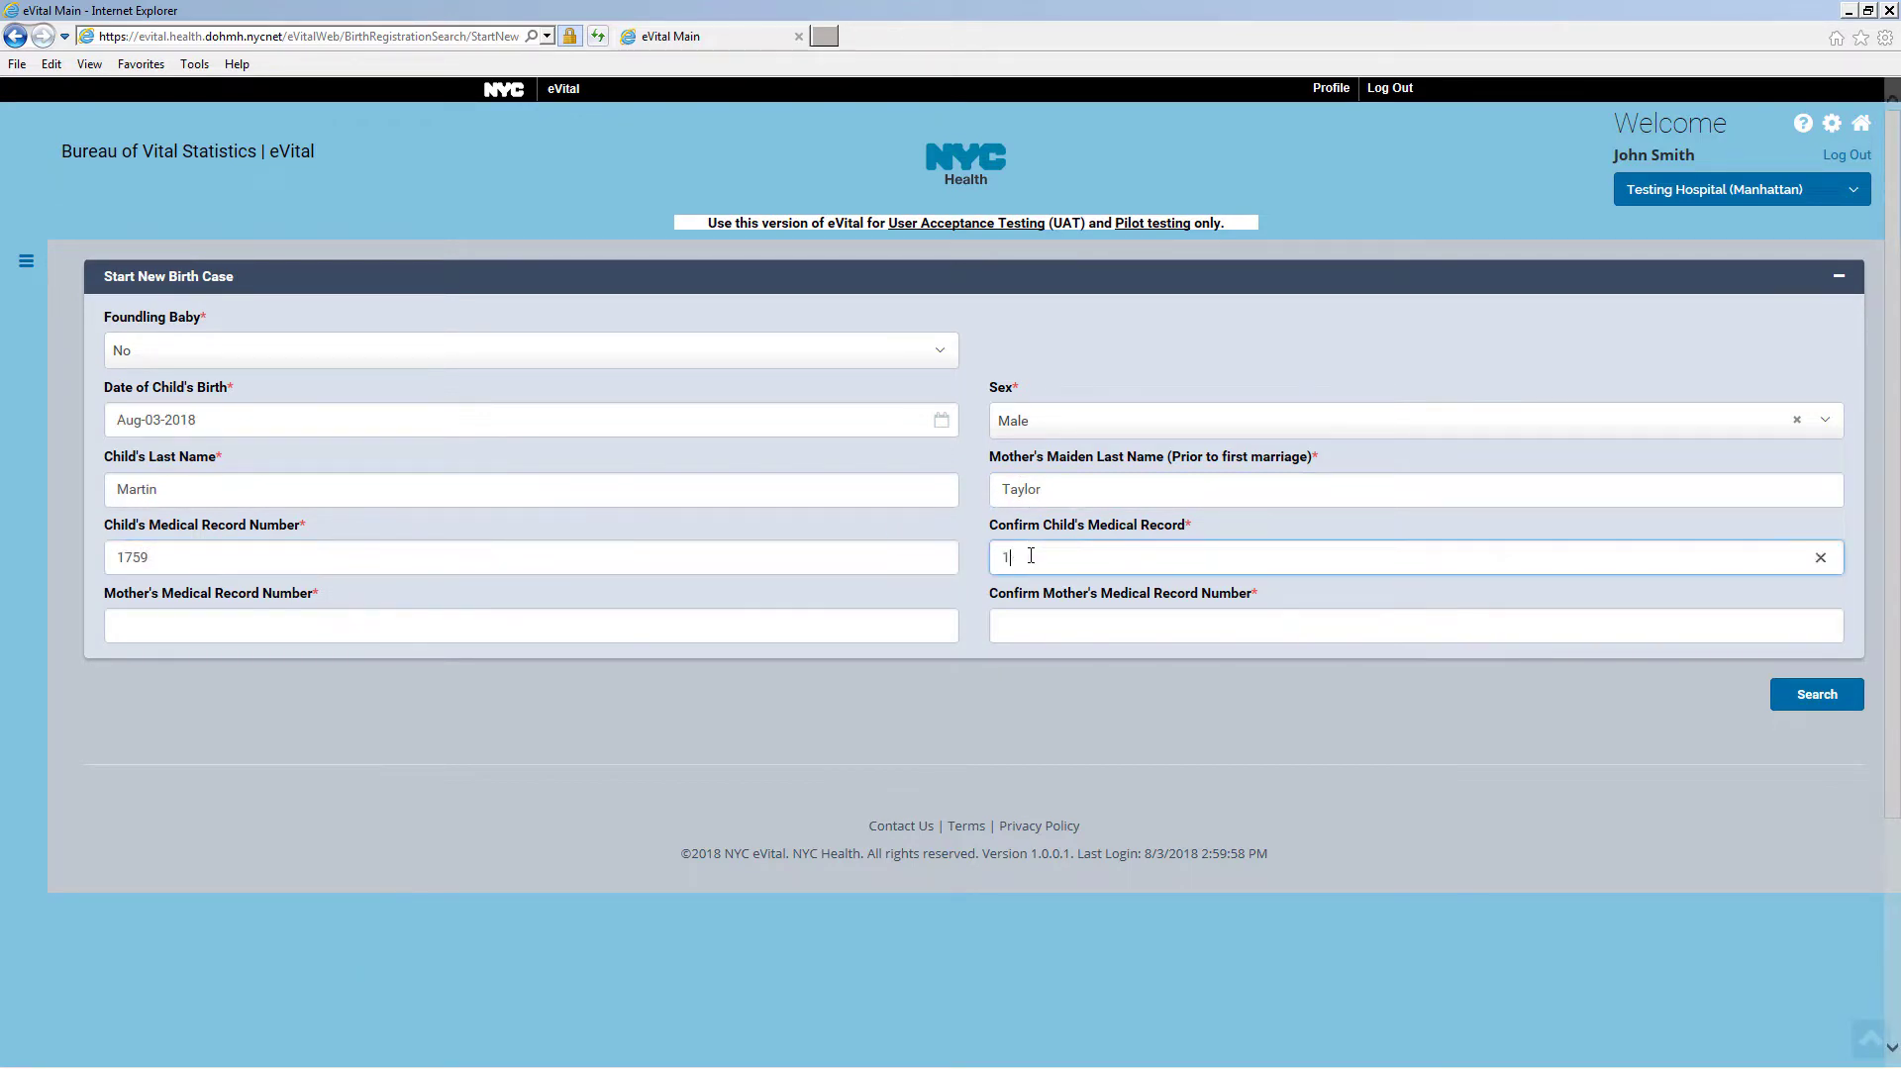
pyautogui.write('759')
pyautogui.click(209, 624)
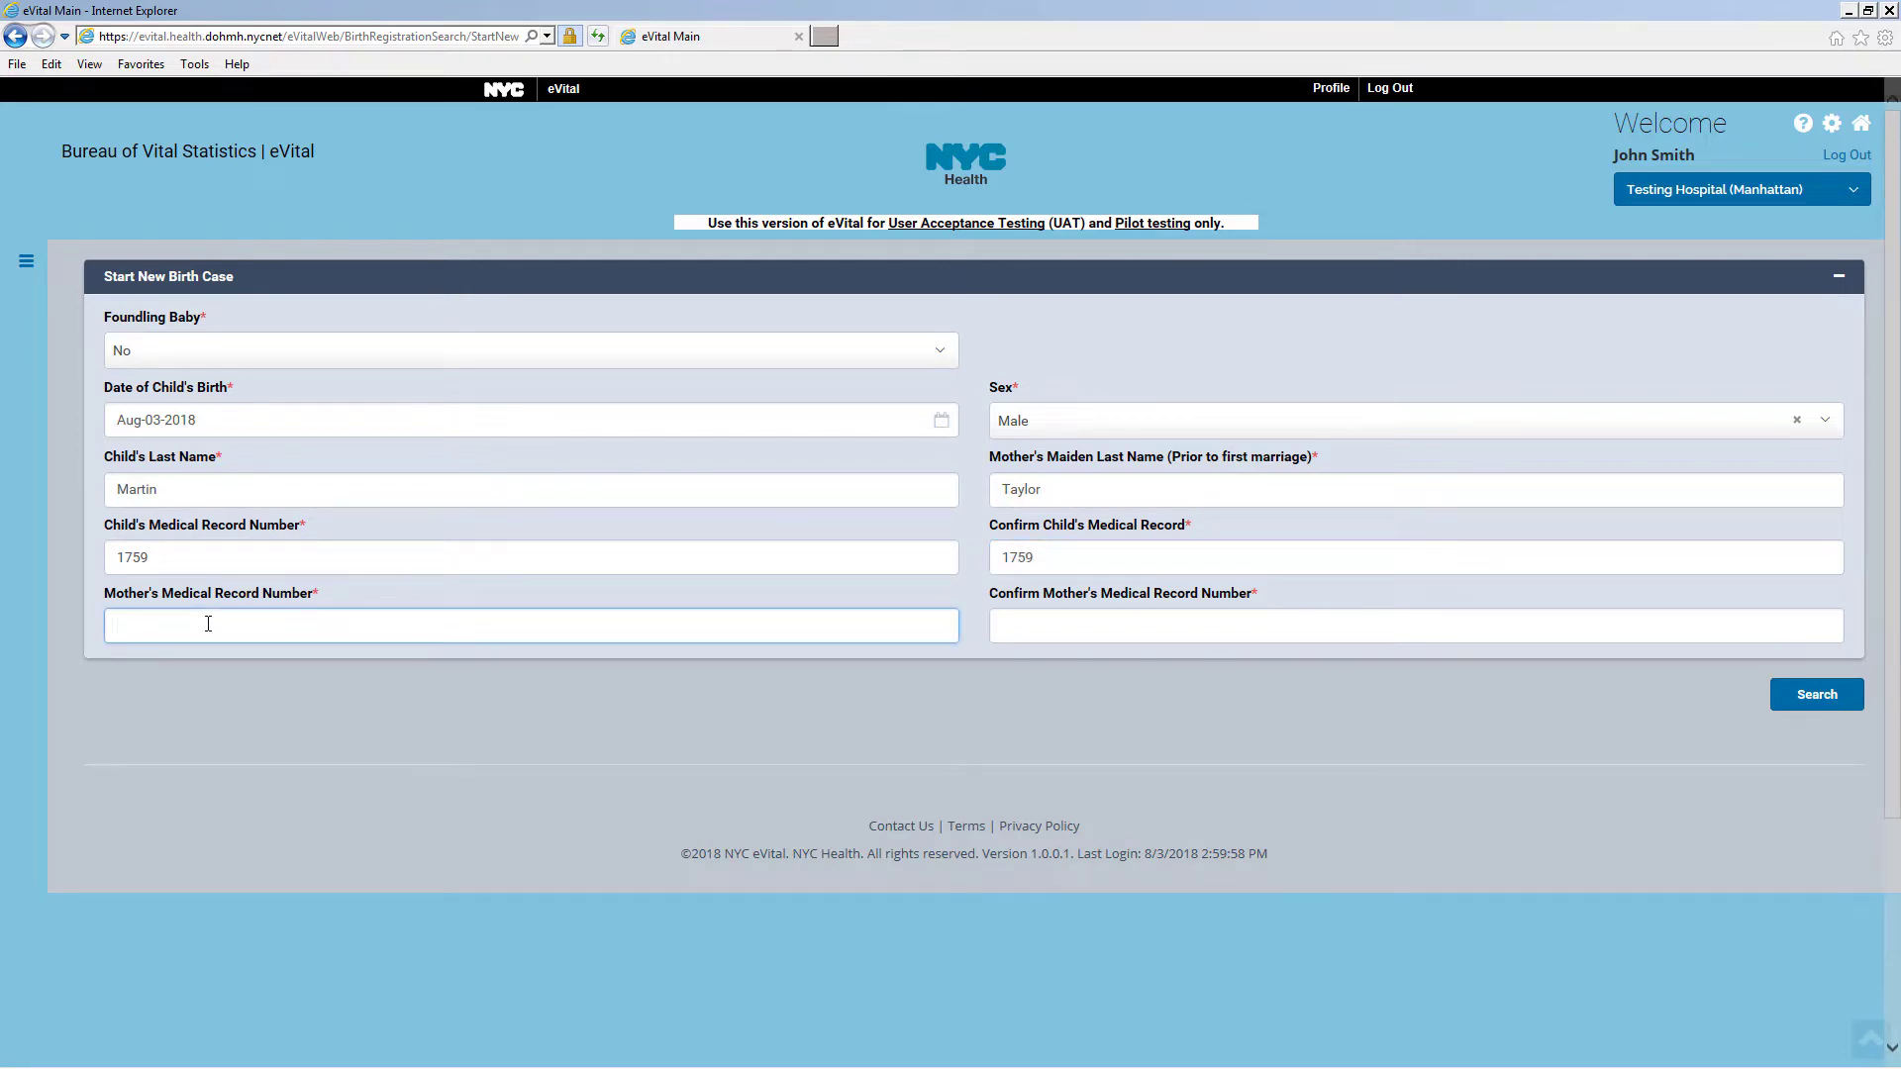
pyautogui.write('2112')
pyautogui.click(1020, 628)
pyautogui.write('2112')
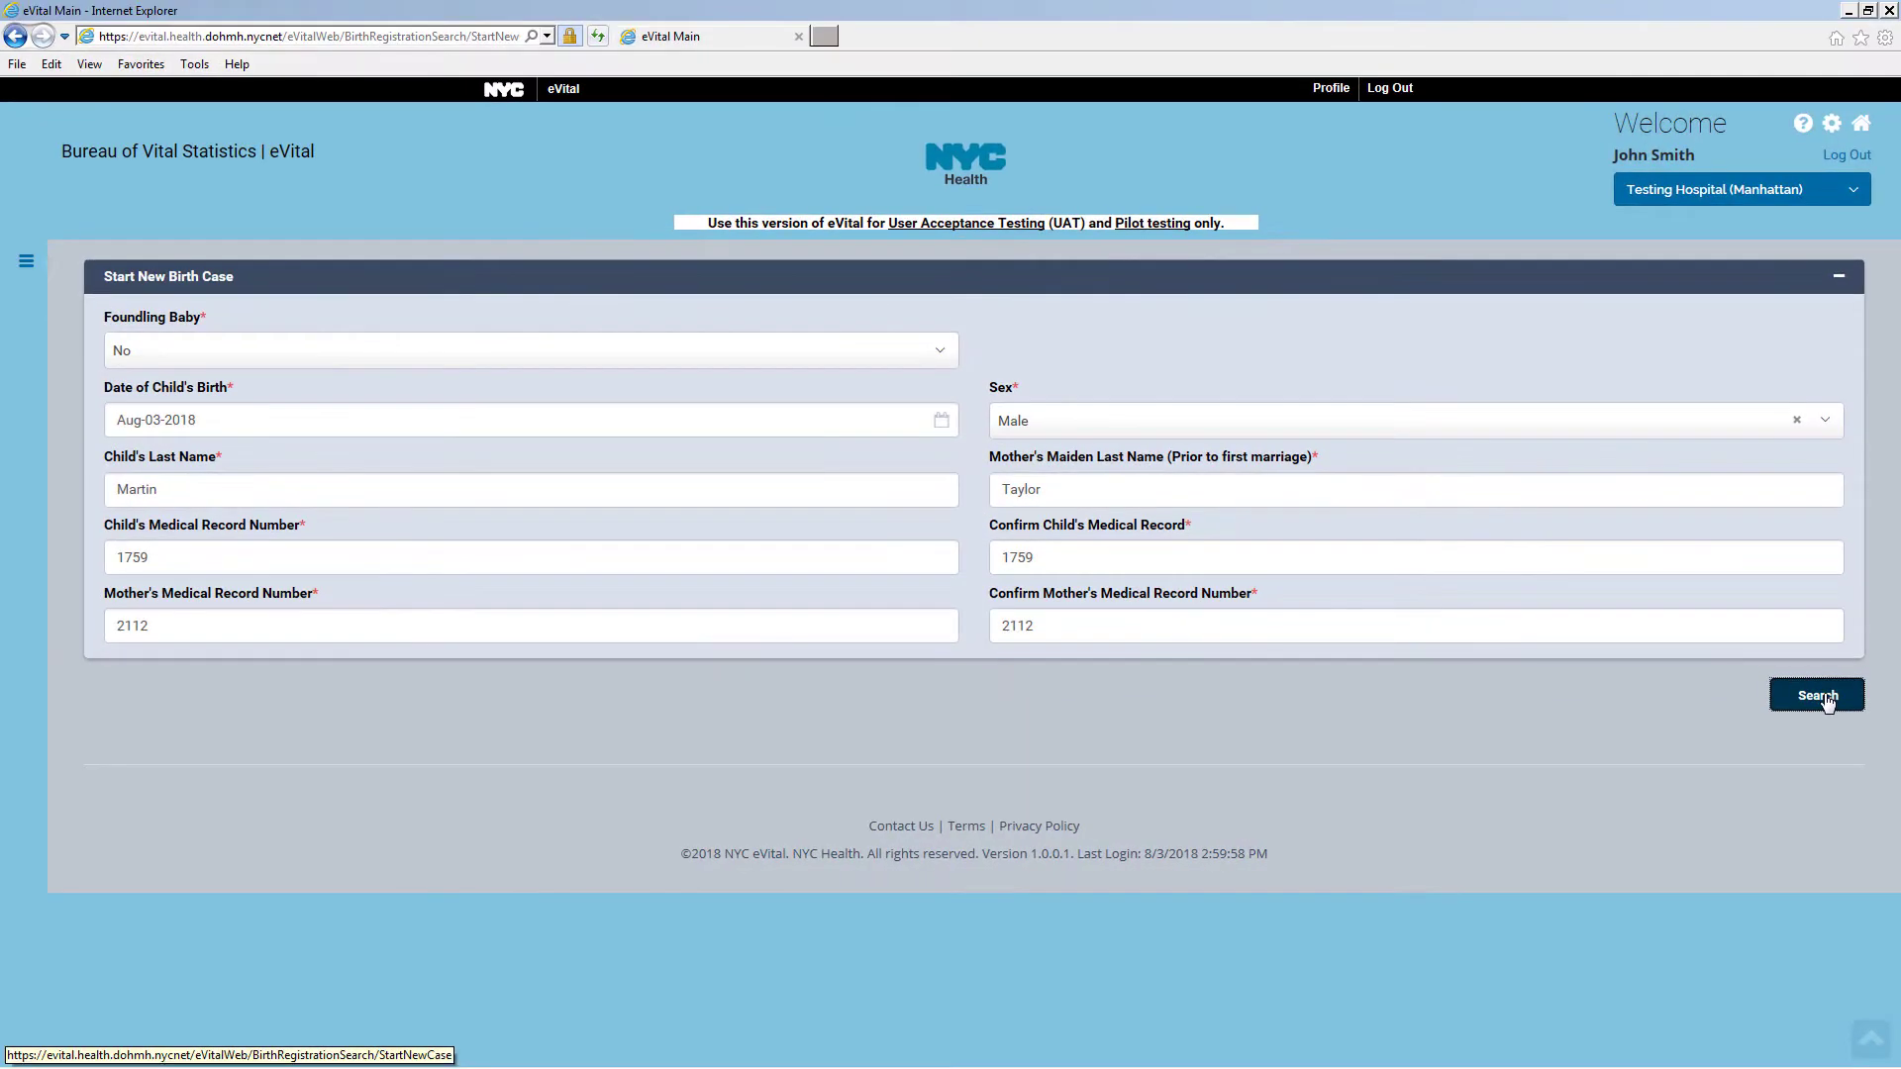
pyautogui.click(1827, 697)
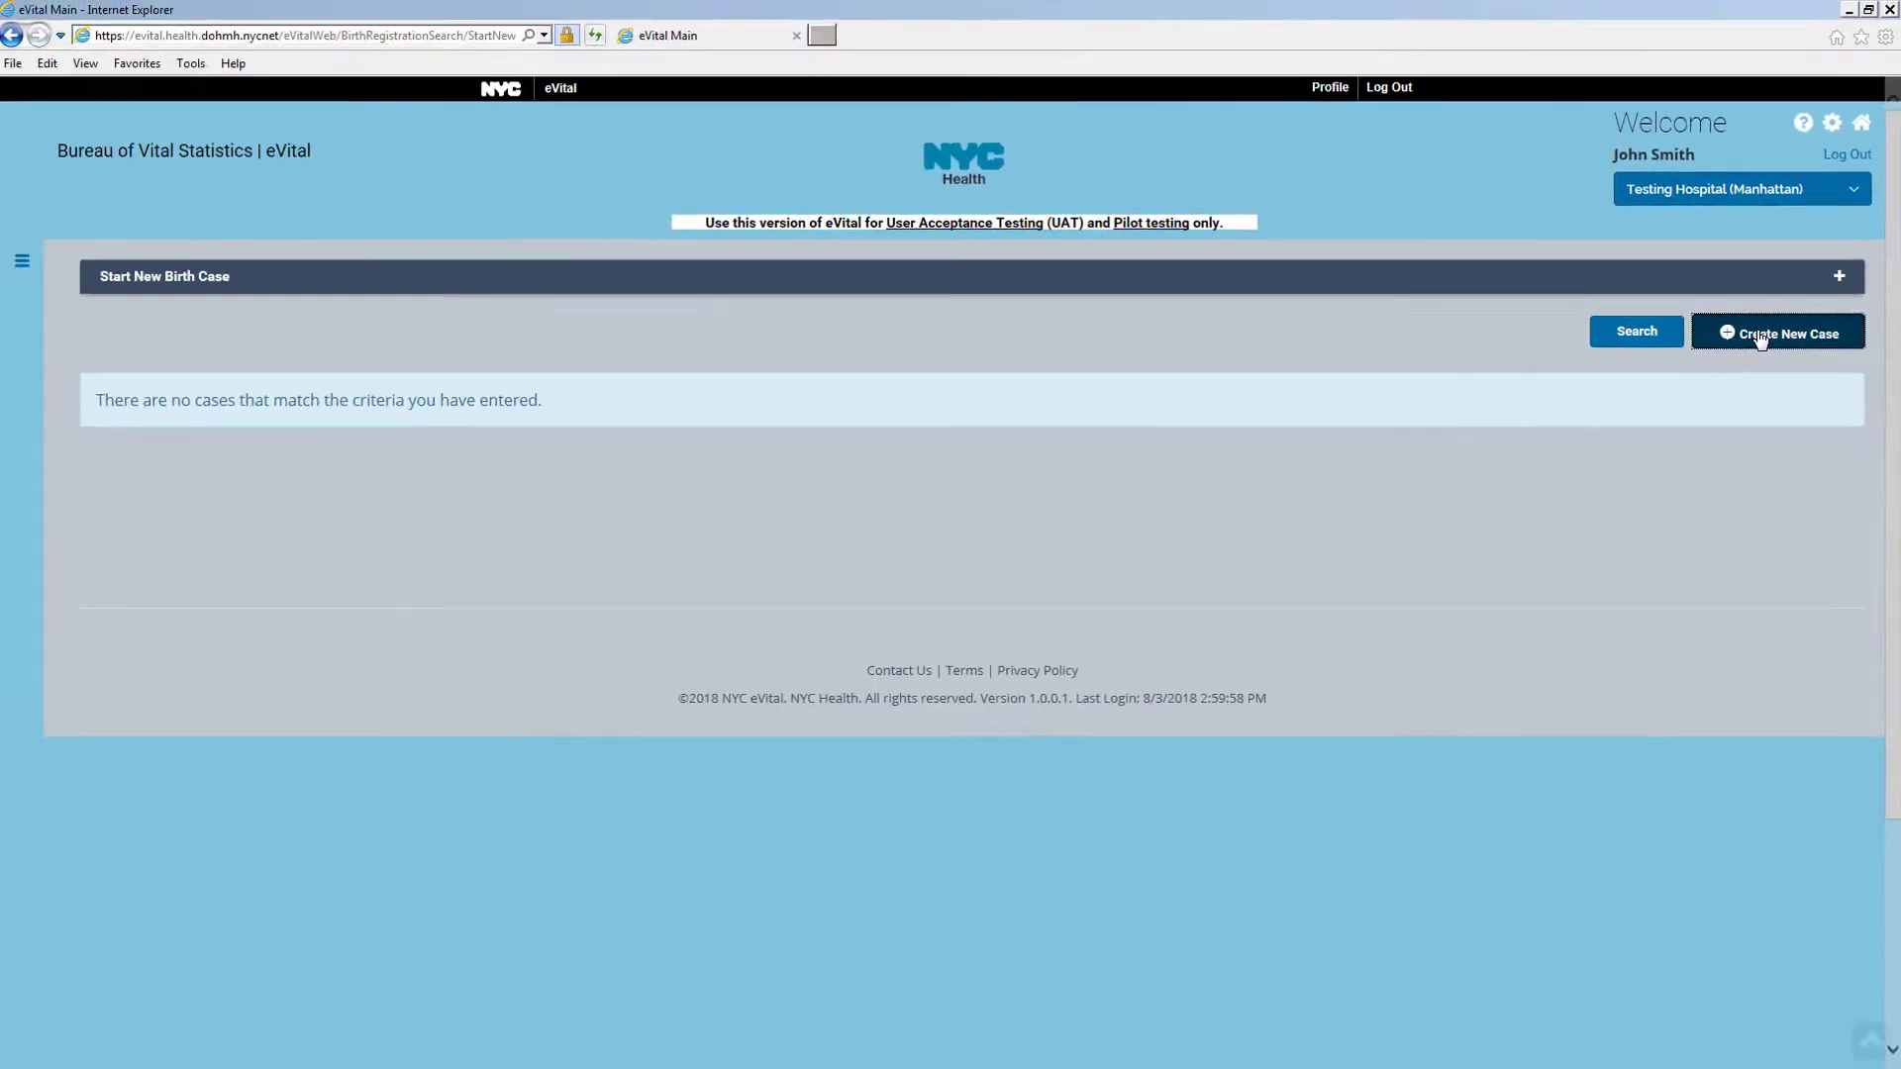
pyautogui.click(1597, 337)
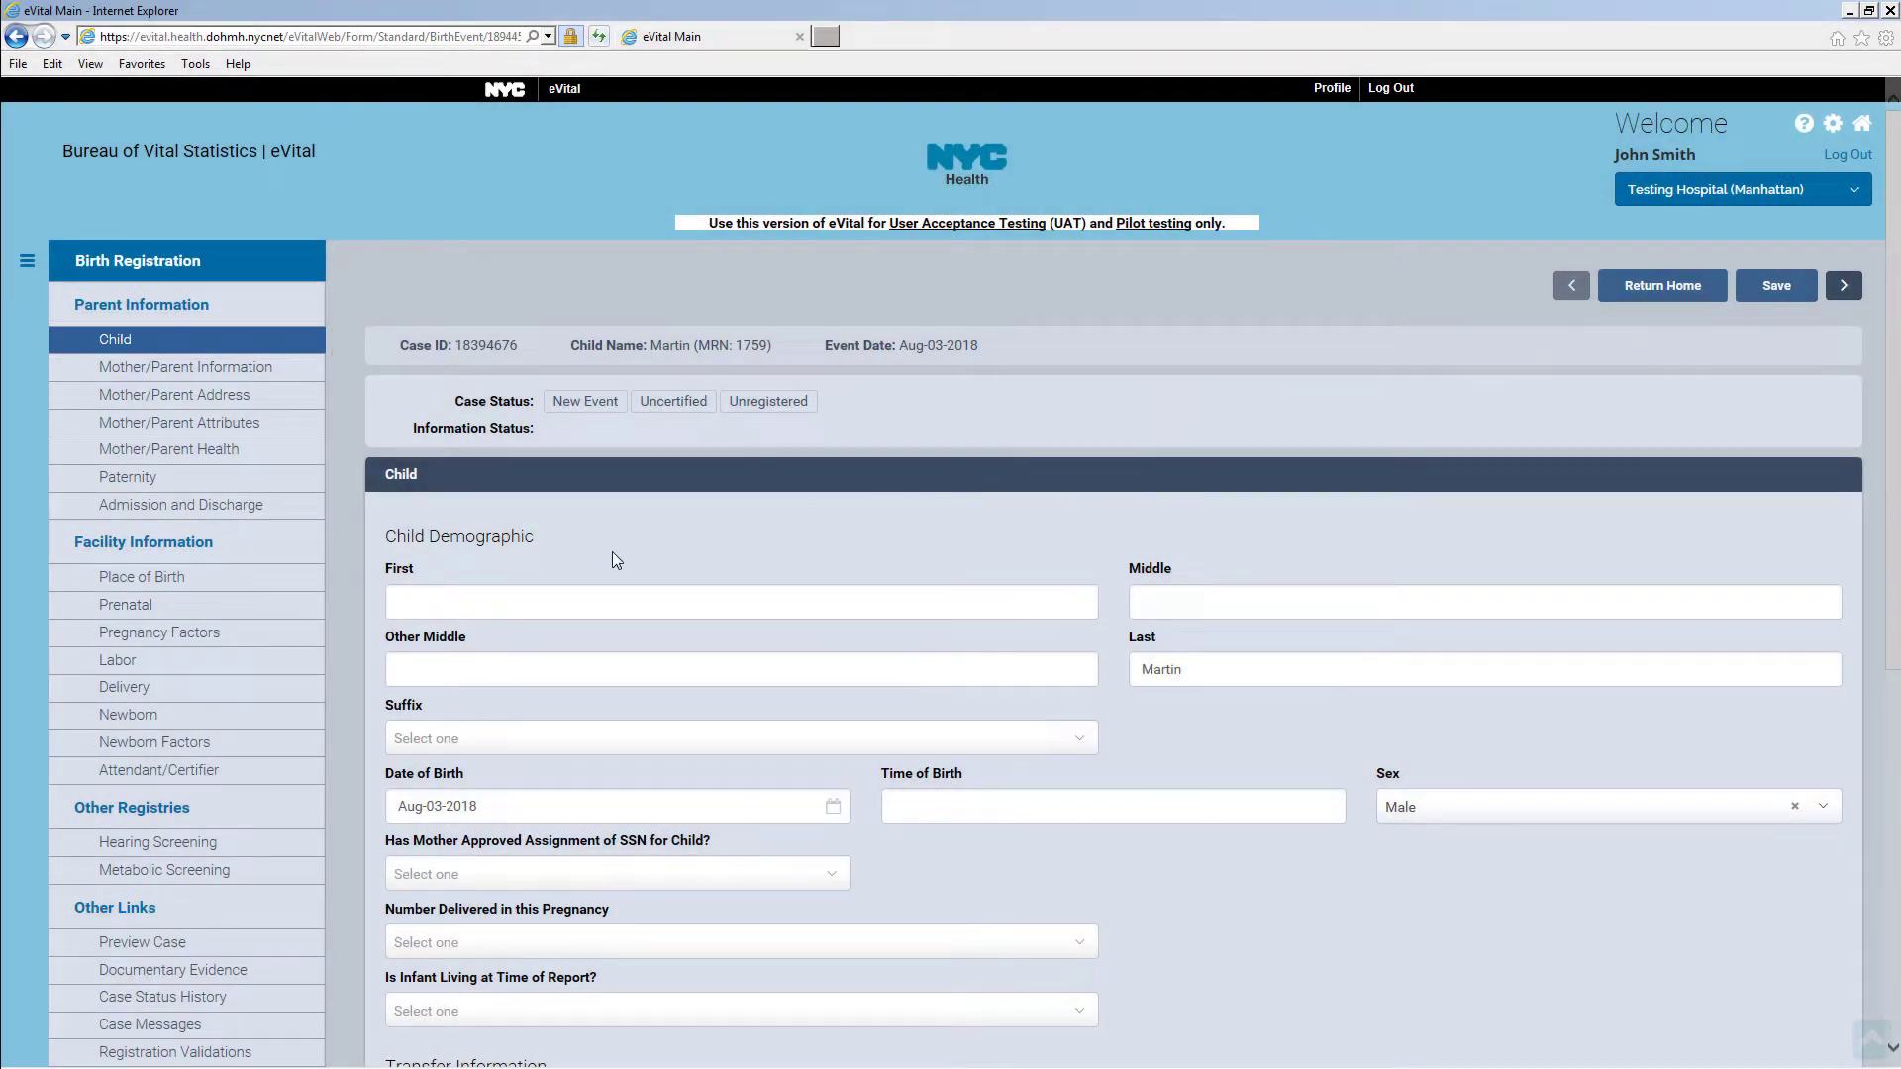
# Enter the child's first name and middle initial
pyautogui.click(446, 604)
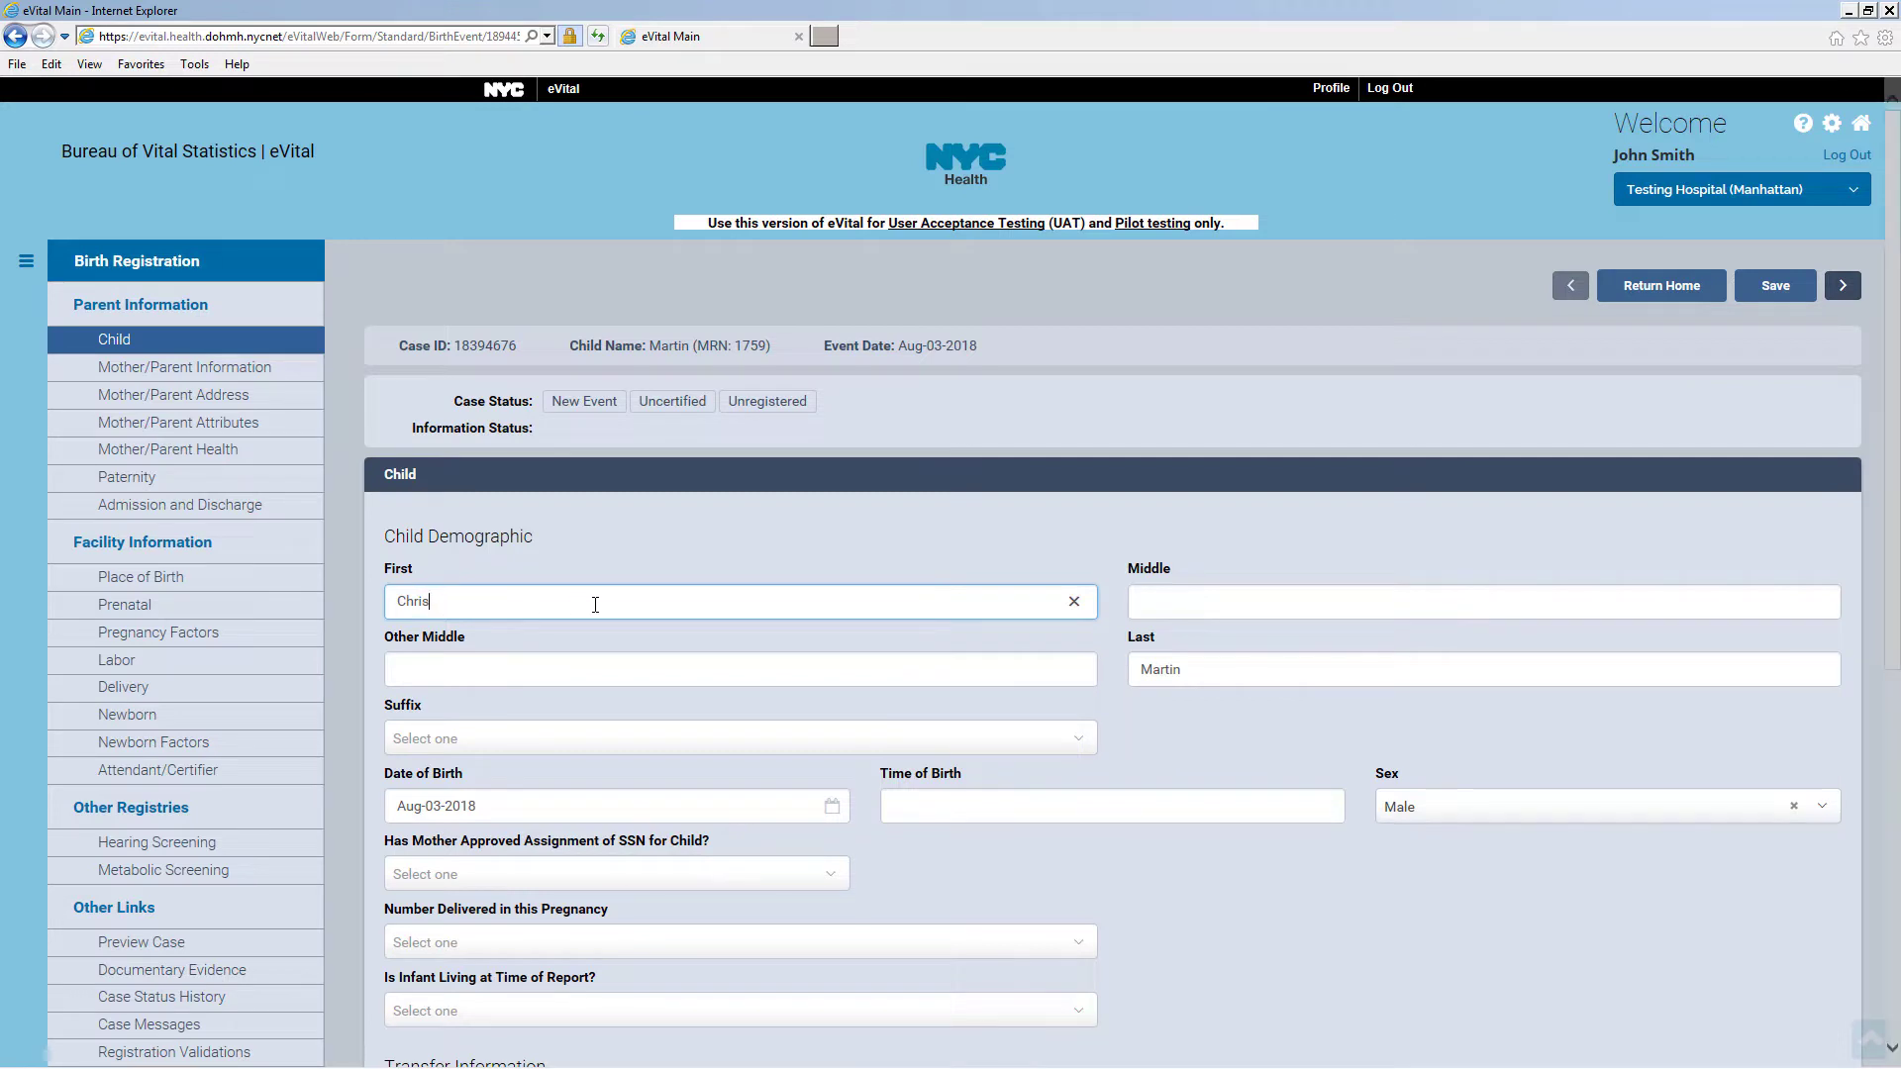
pyautogui.click(1158, 604)
pyautogui.write('f')
pyautogui.scroll(-5, 1176, 635)
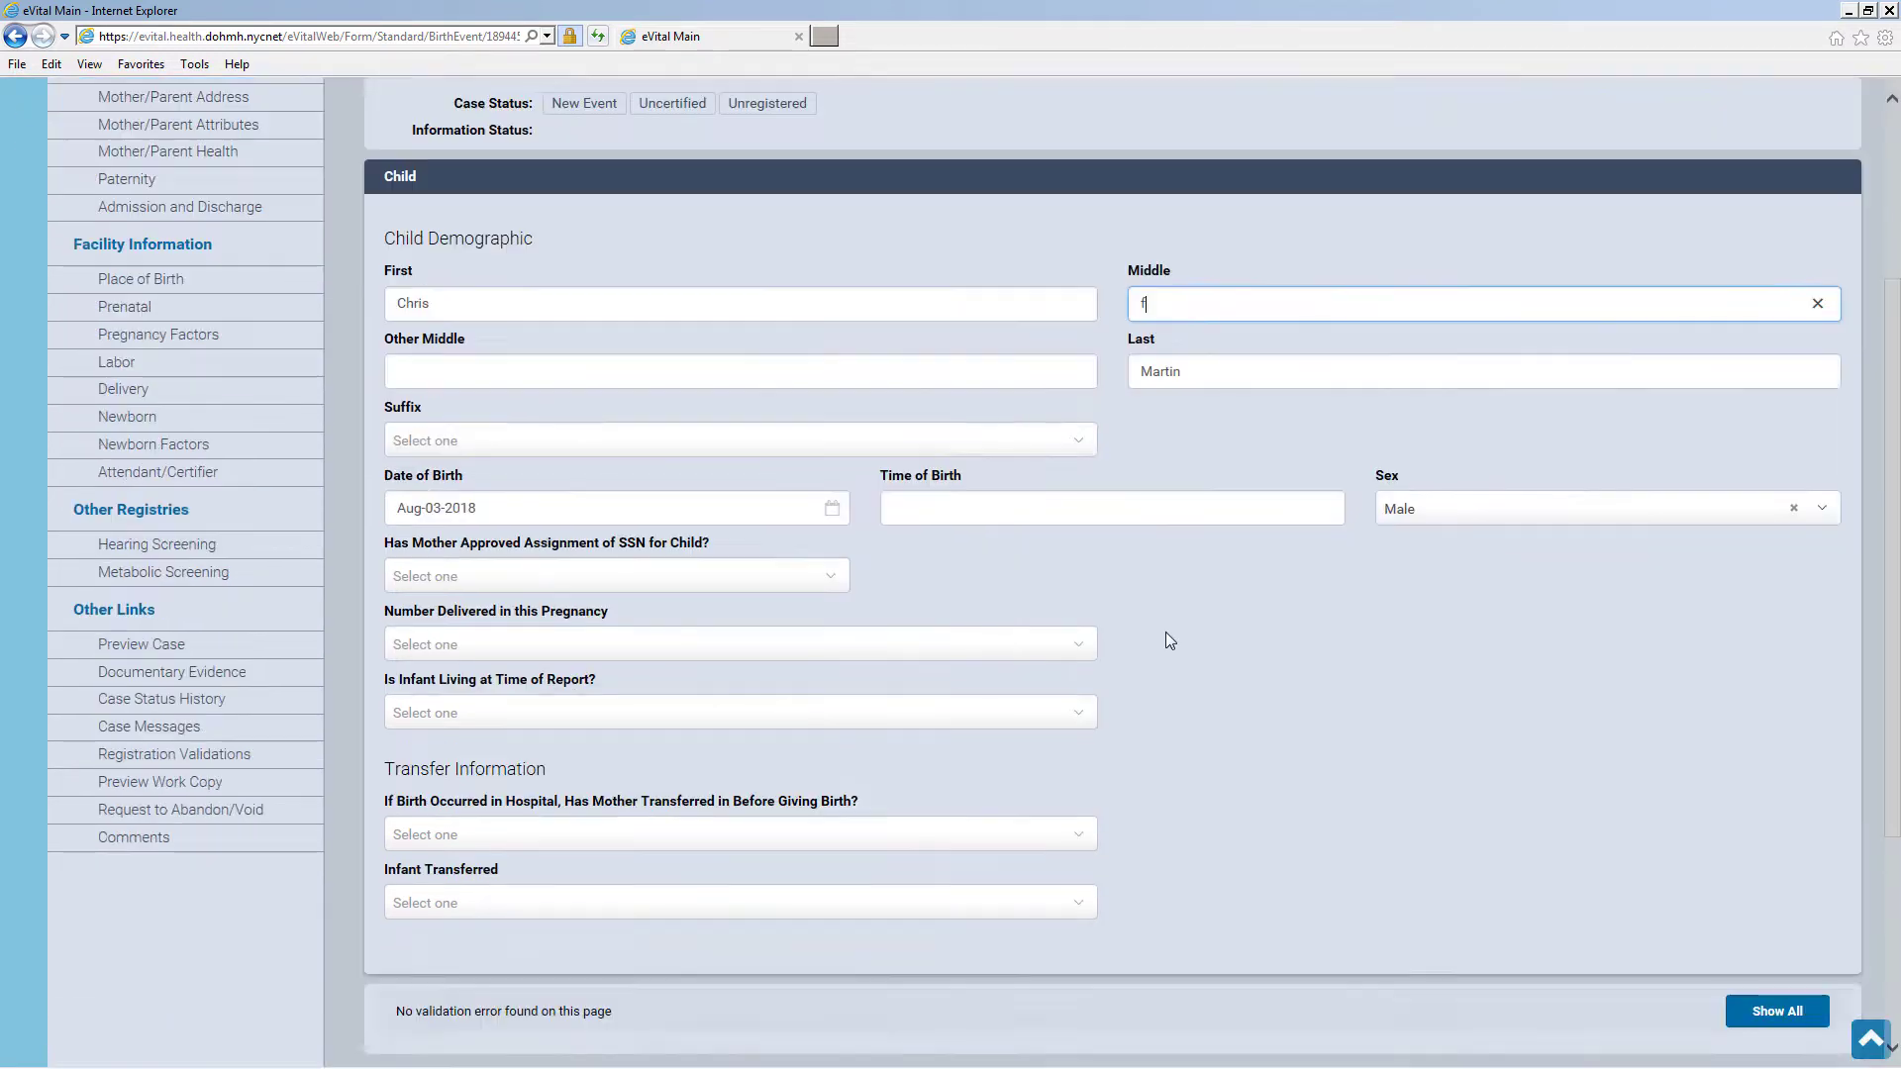
# Set SSN approval Yes, Single delivery, infant living Yes, mother and infant not transferred, and save
pyautogui.click(754, 432)
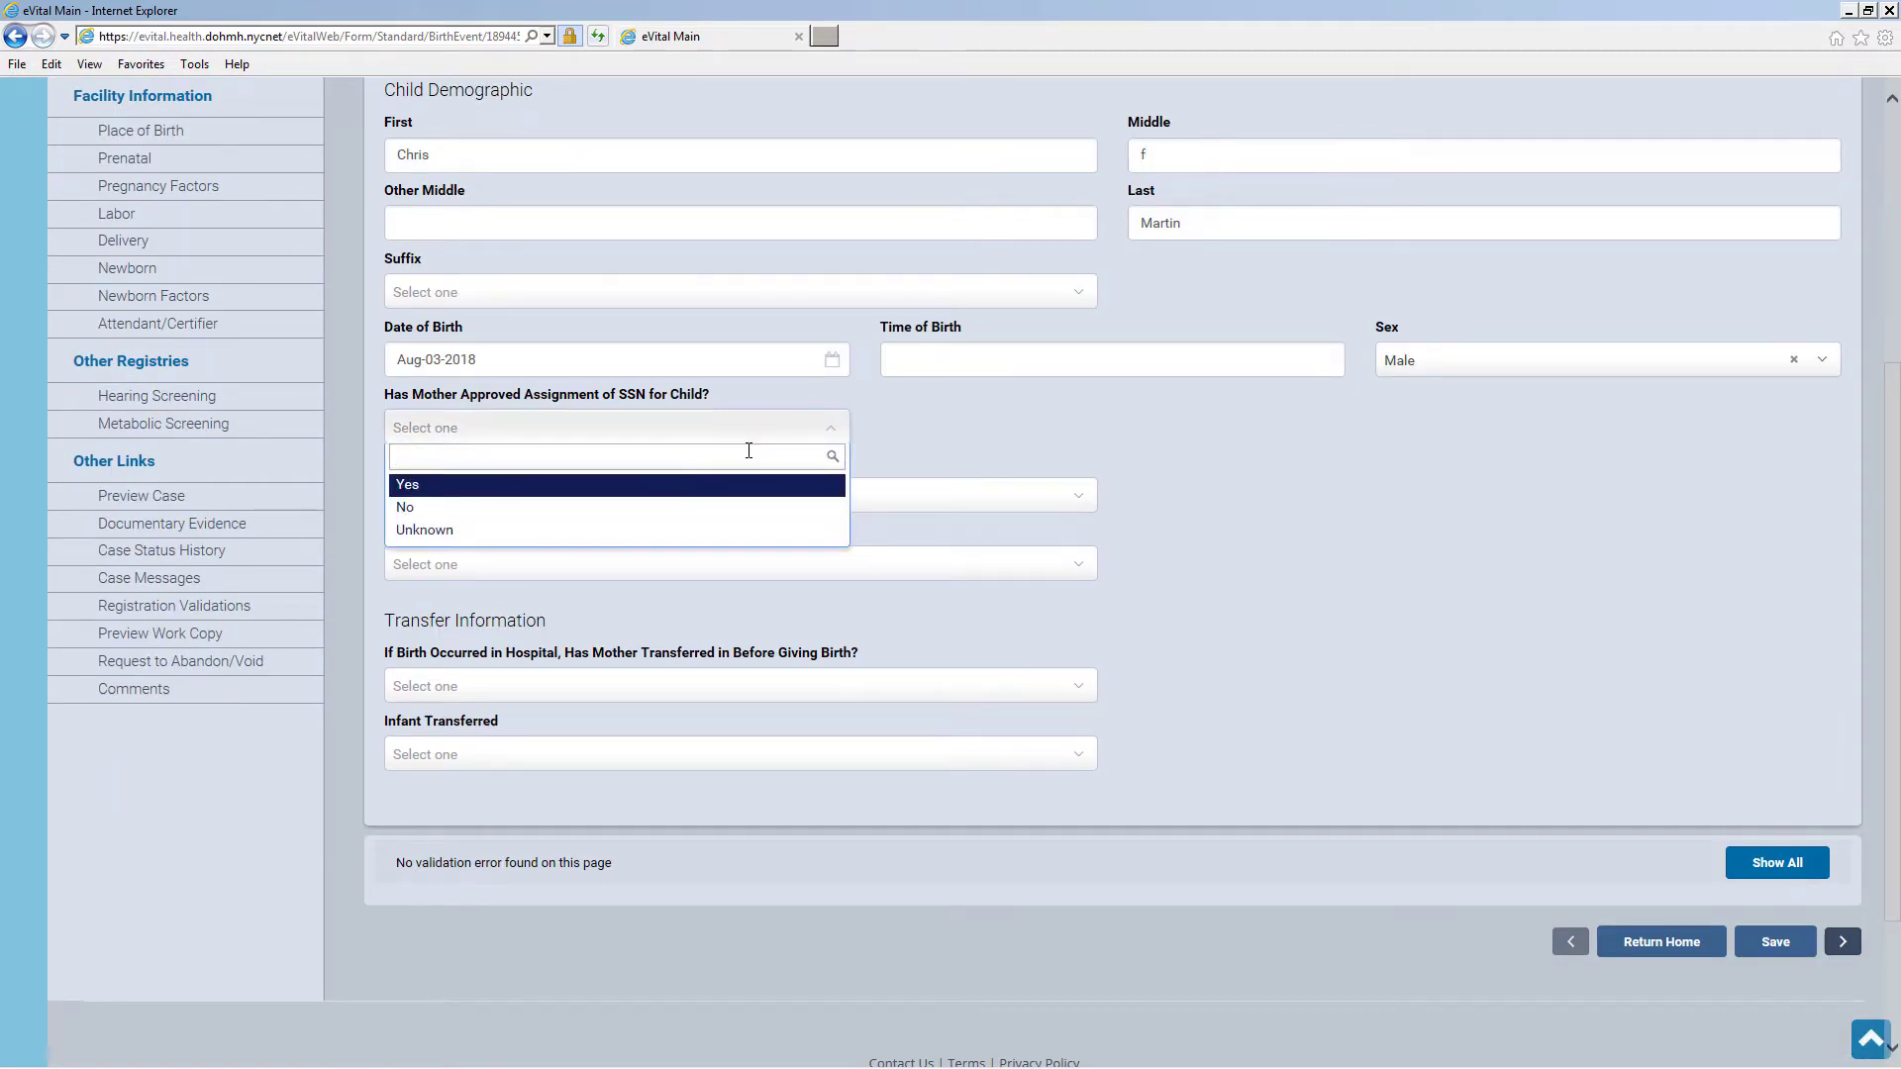
pyautogui.click(733, 488)
pyautogui.click(734, 507)
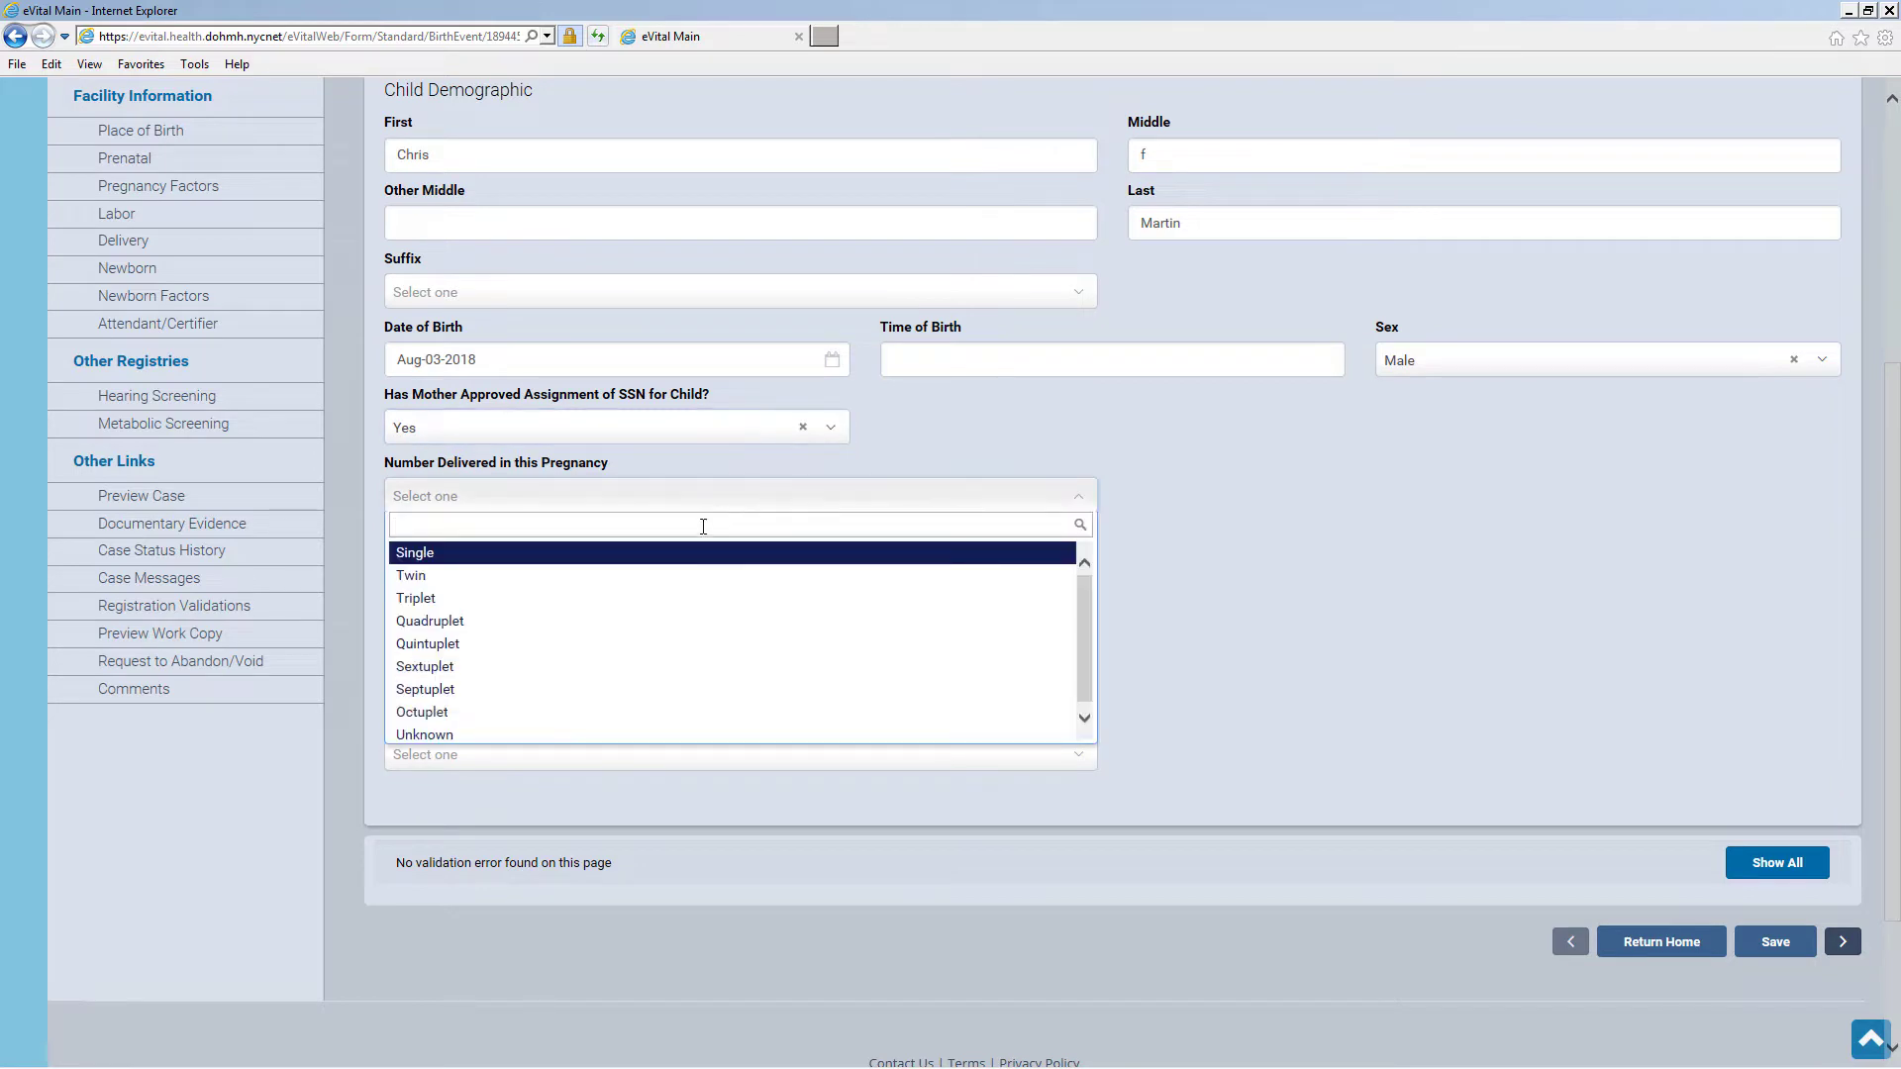
pyautogui.click(457, 562)
pyautogui.click(460, 572)
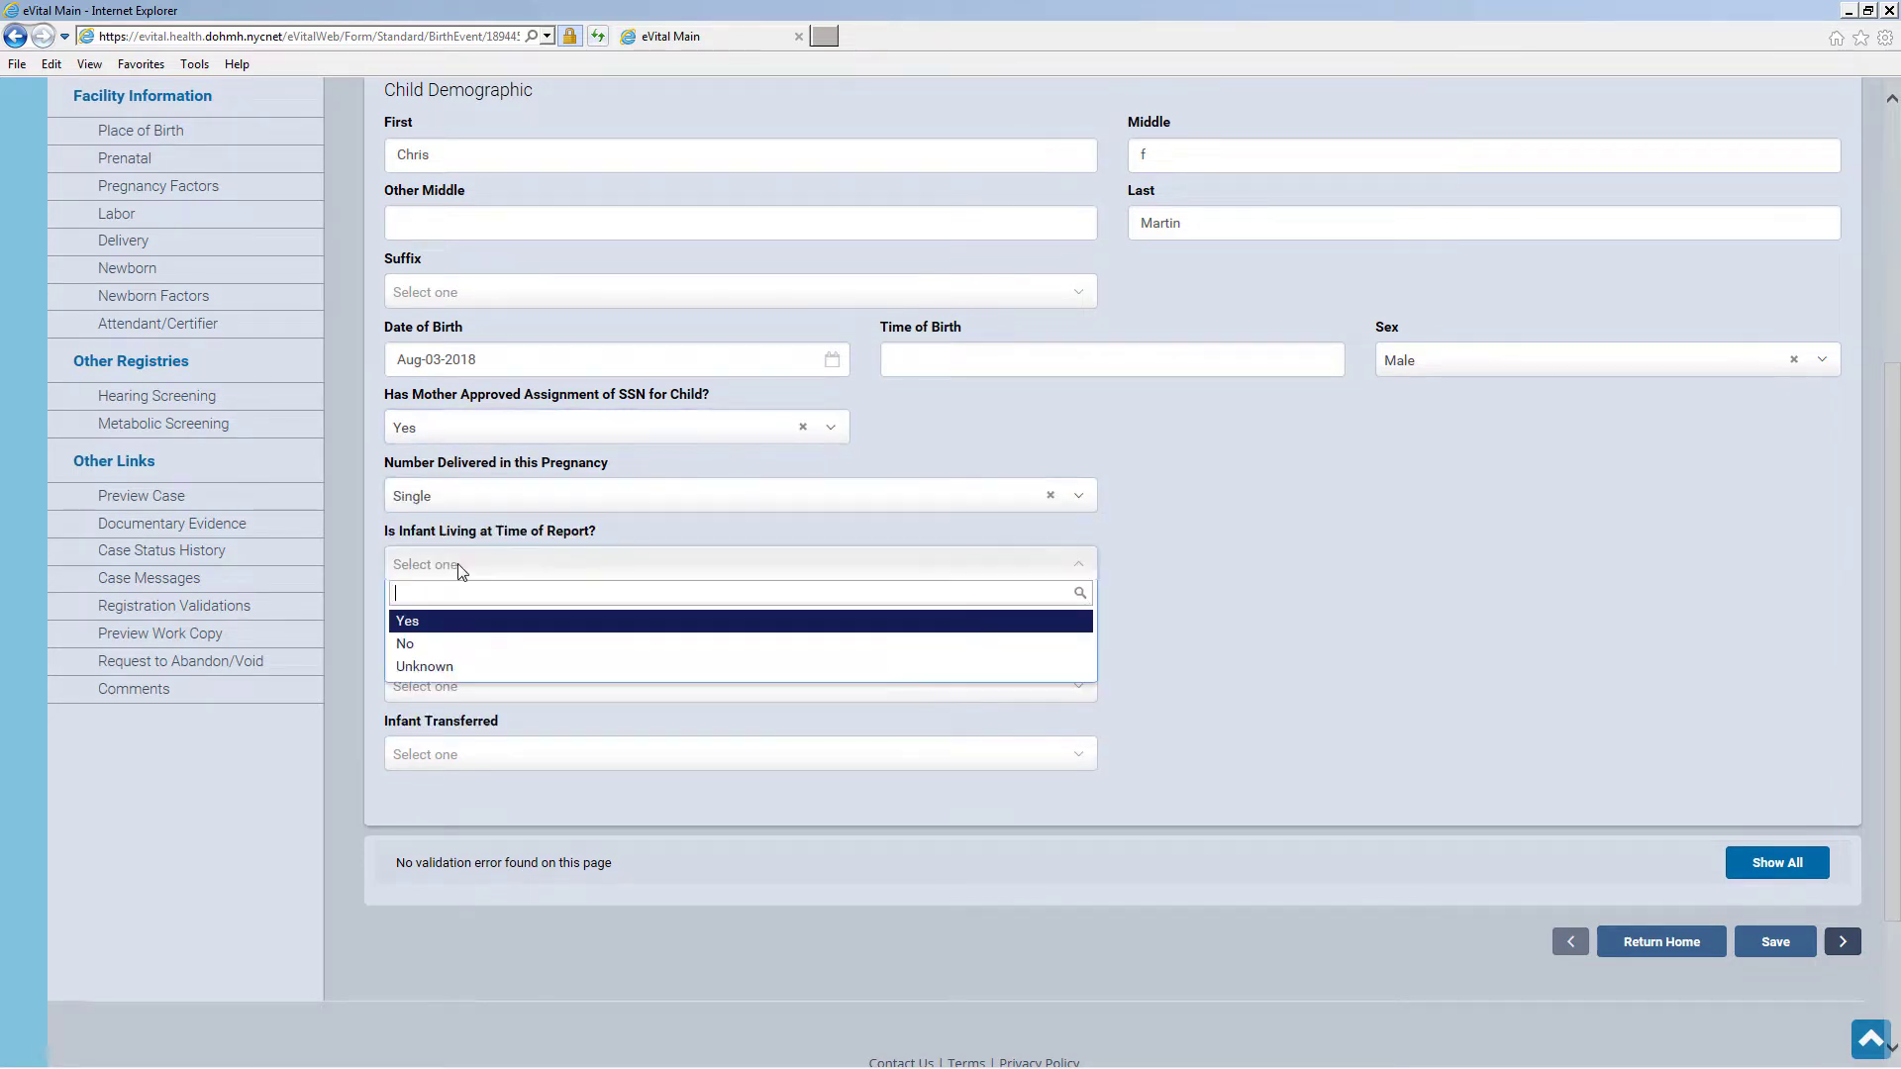
pyautogui.click(457, 630)
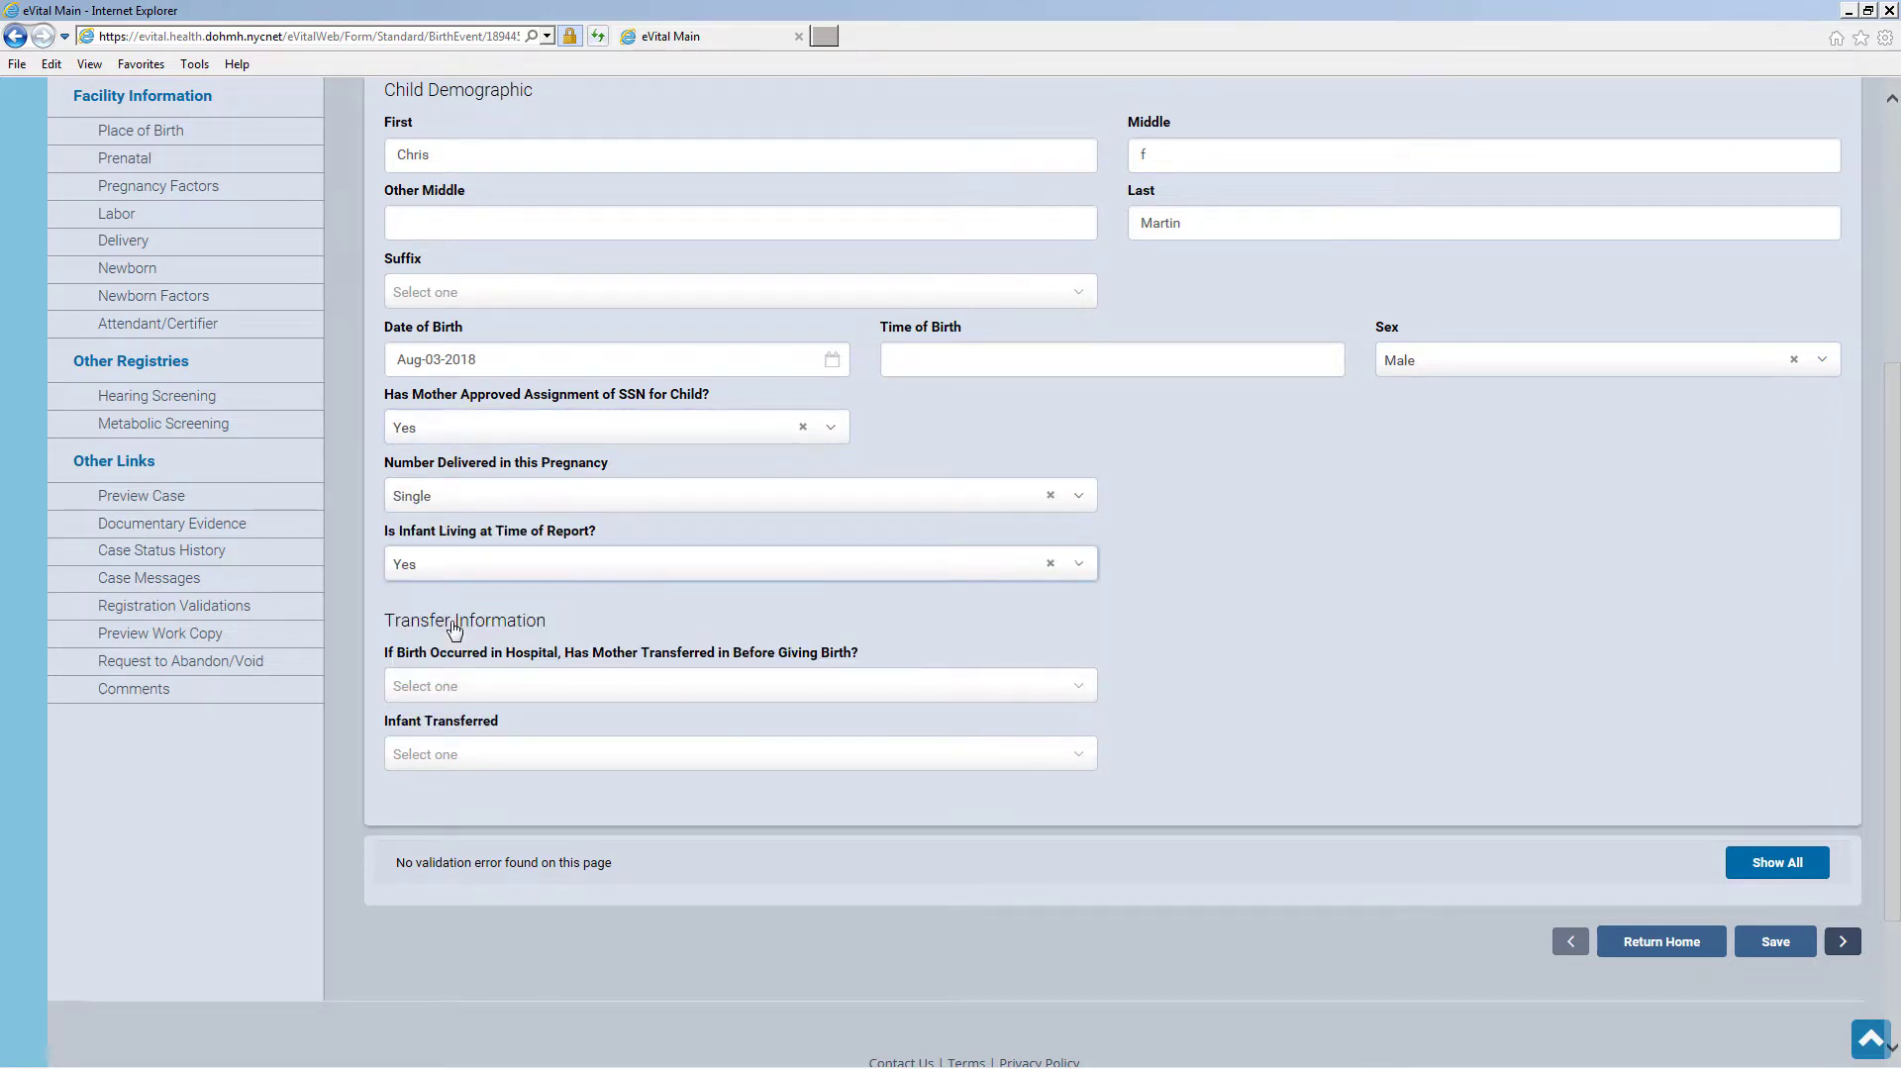
pyautogui.click(476, 693)
pyautogui.click(466, 770)
pyautogui.click(468, 767)
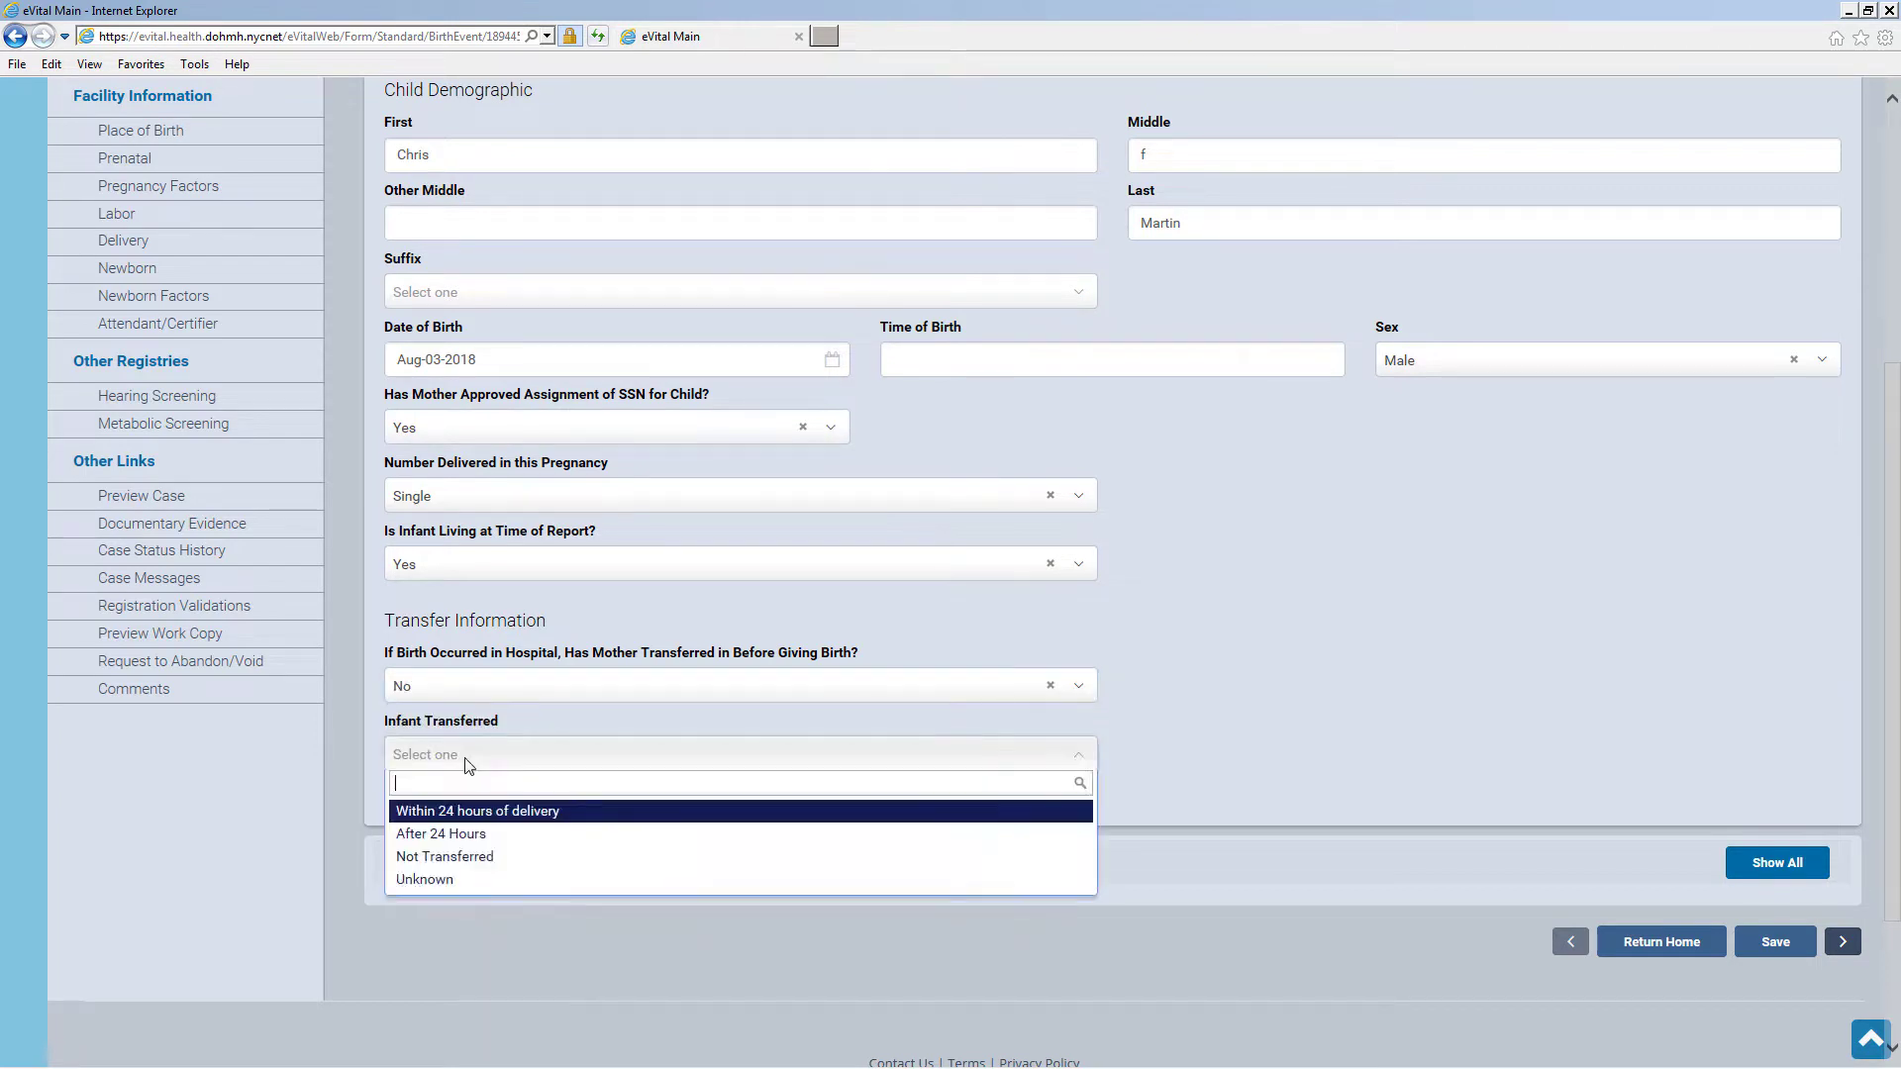
pyautogui.click(488, 855)
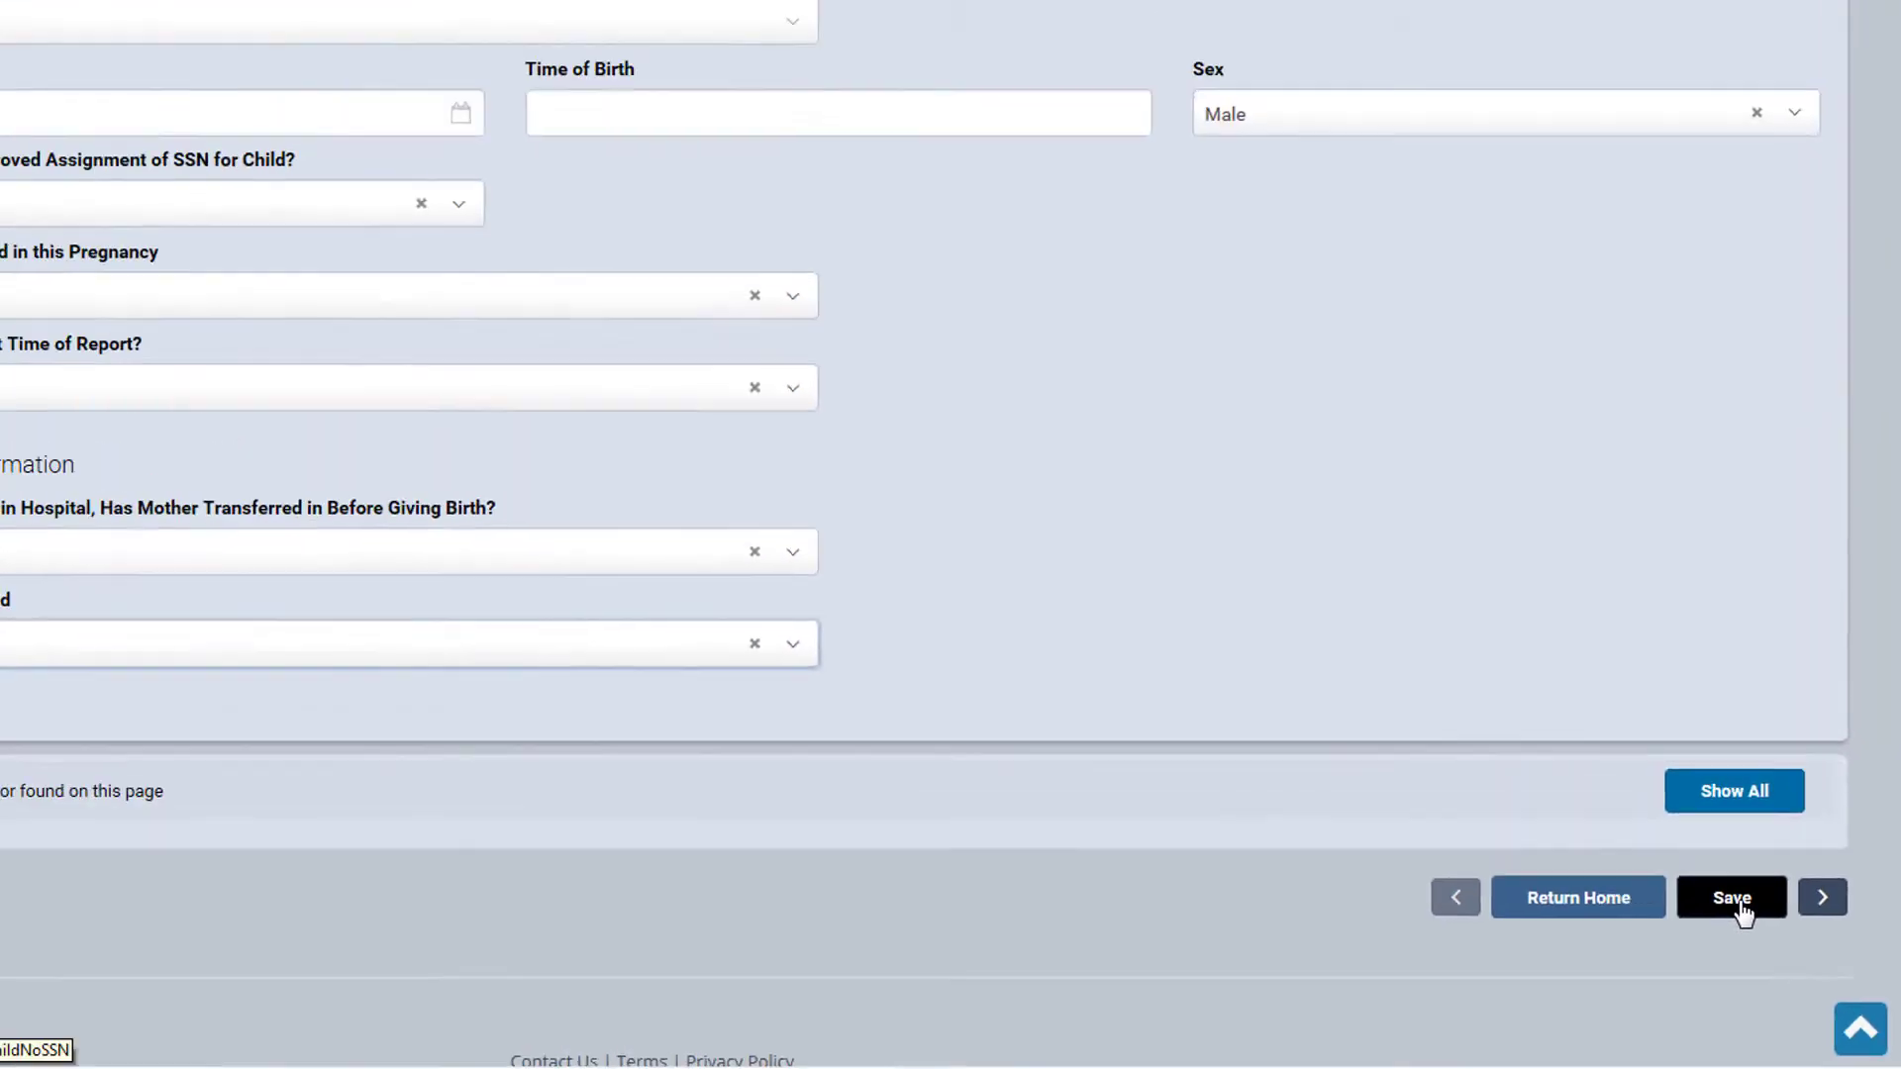
pyautogui.click(1628, 792)
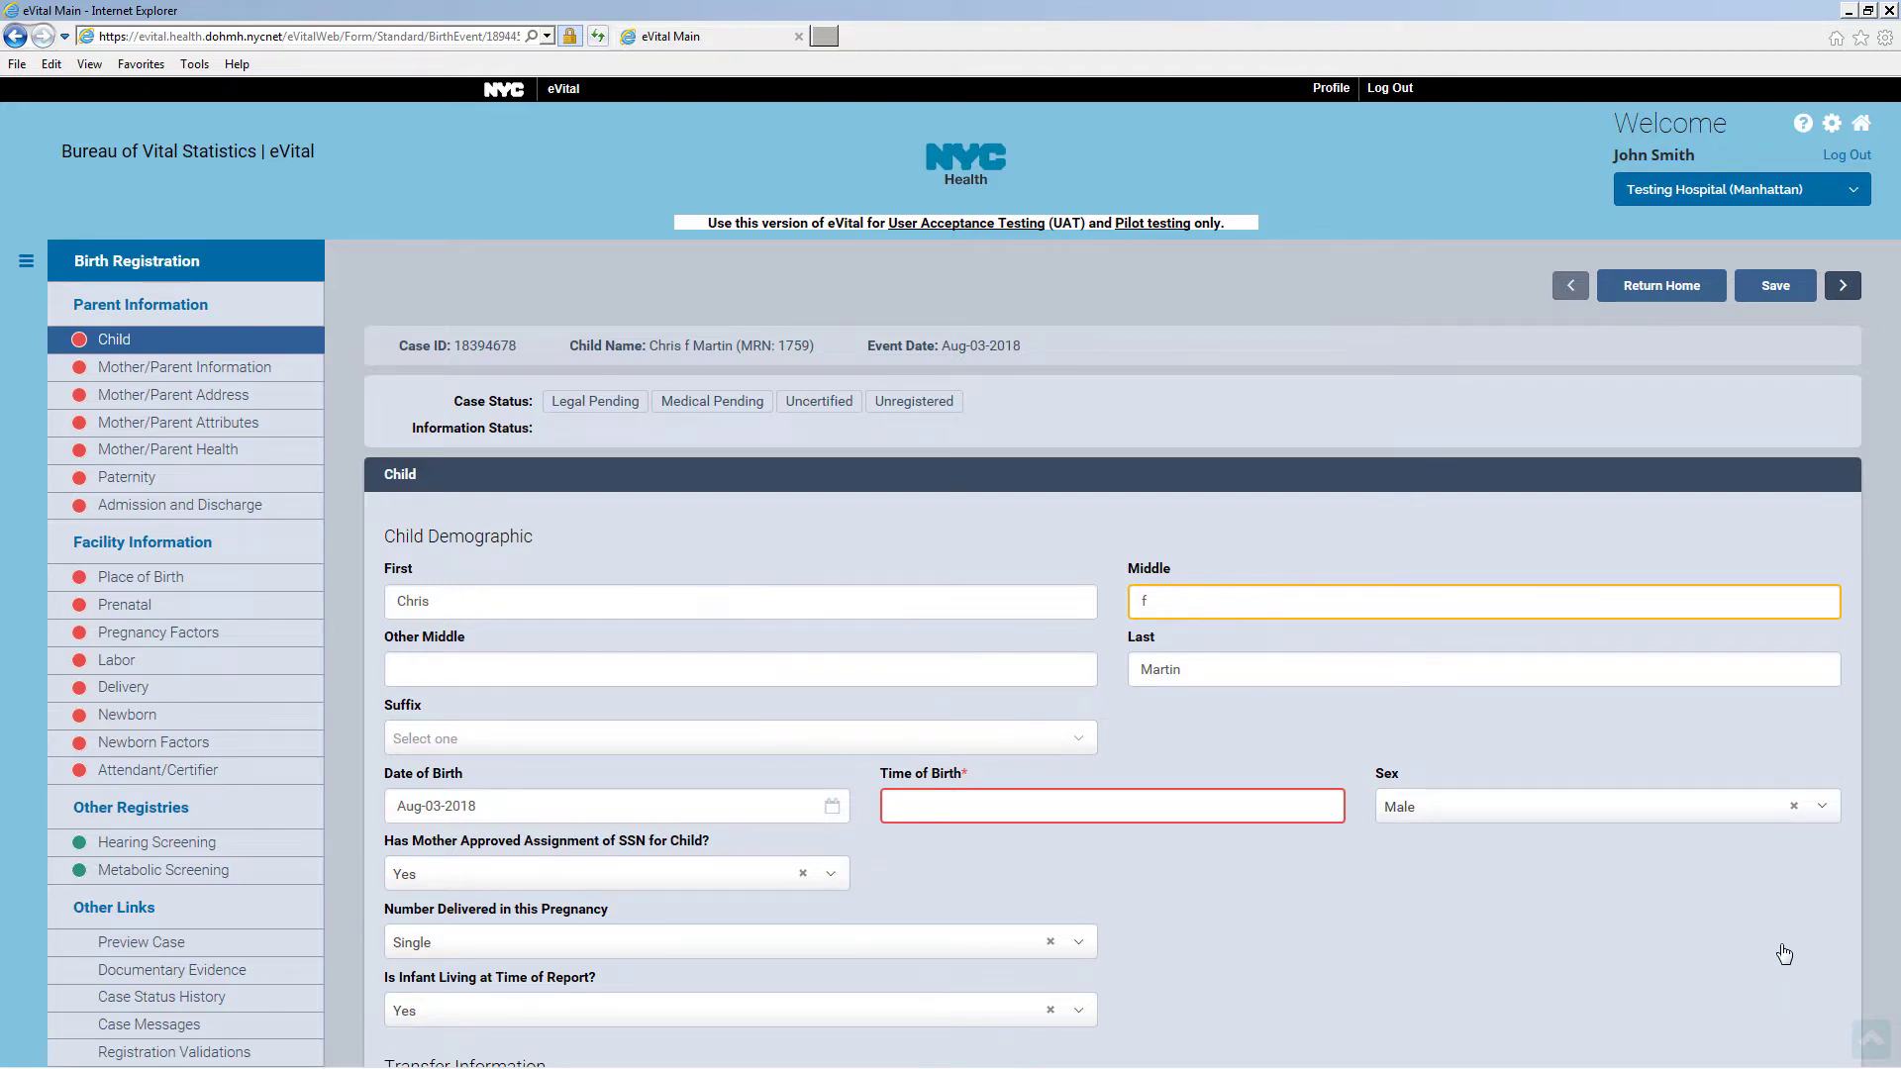
# Override rule BR0059 for the middle-name proper-case warning and save the Child page again
pyautogui.scroll(-6, 1782, 948)
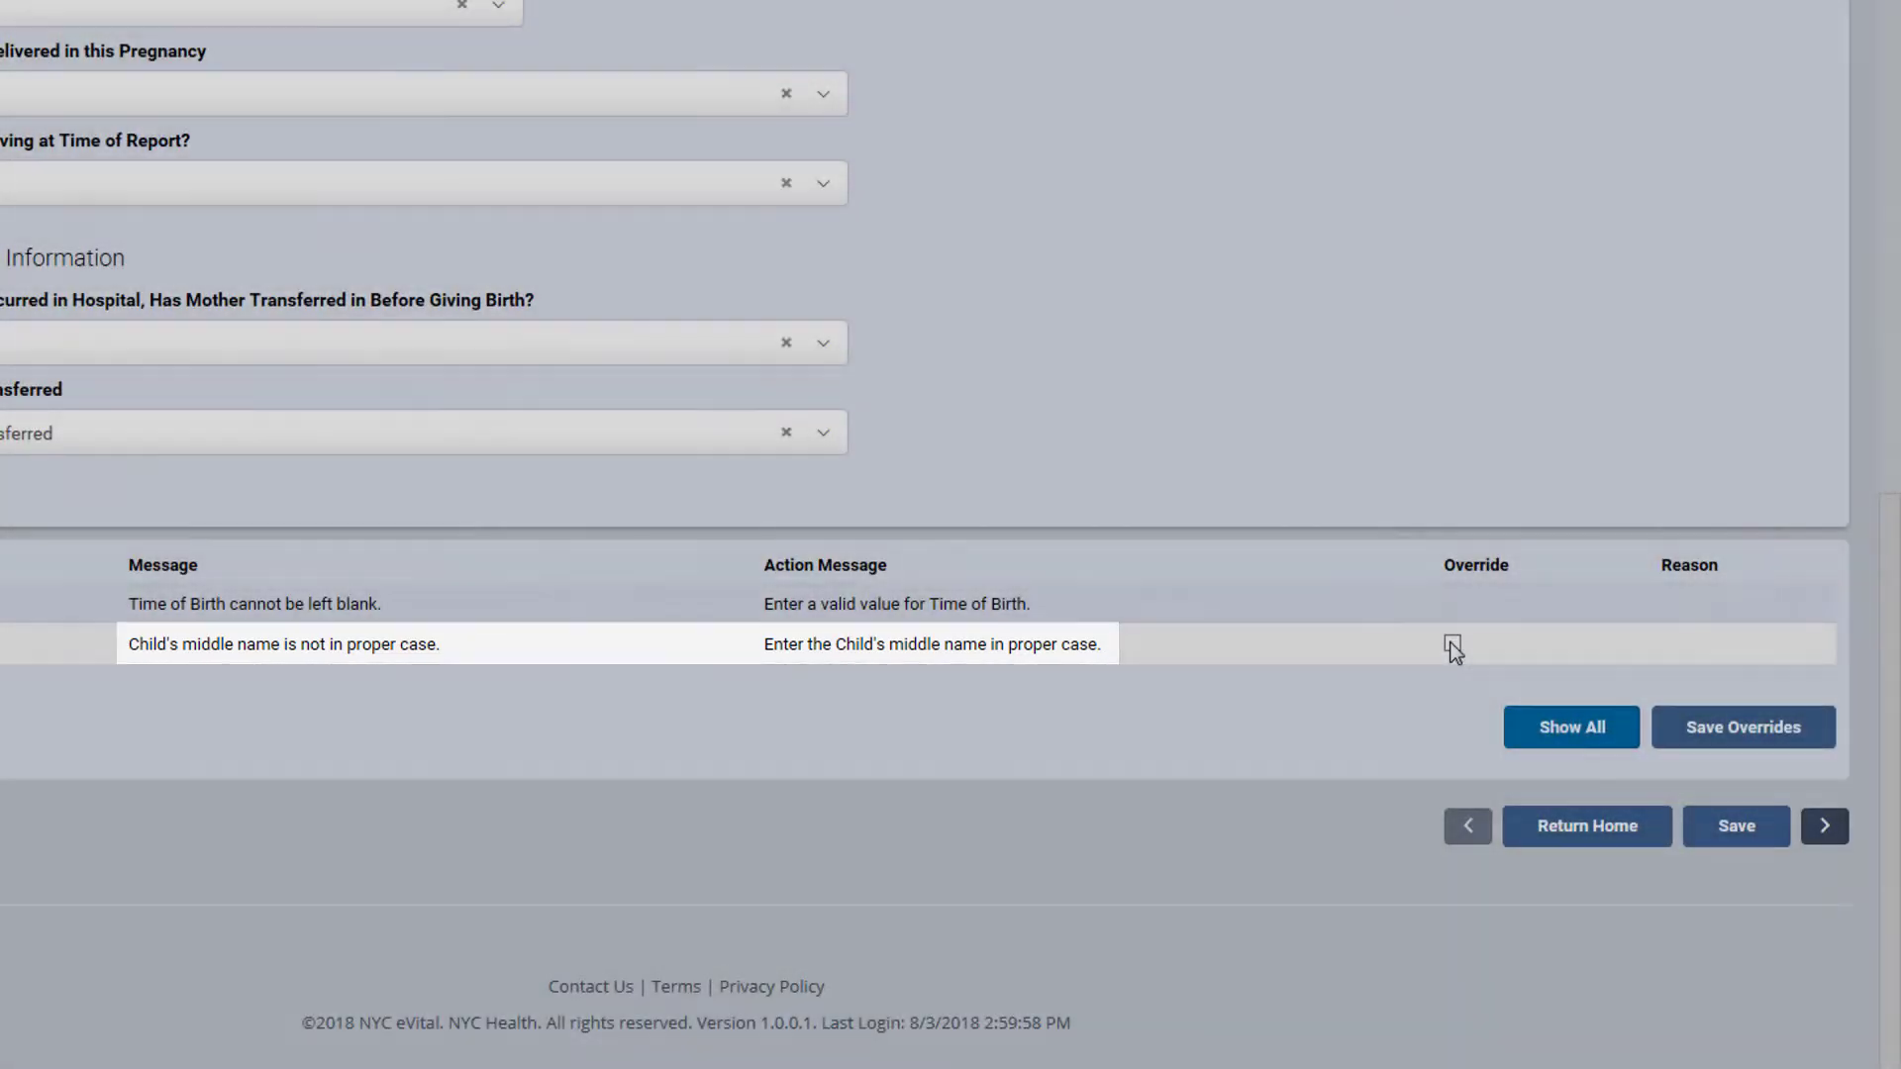
pyautogui.click(1452, 646)
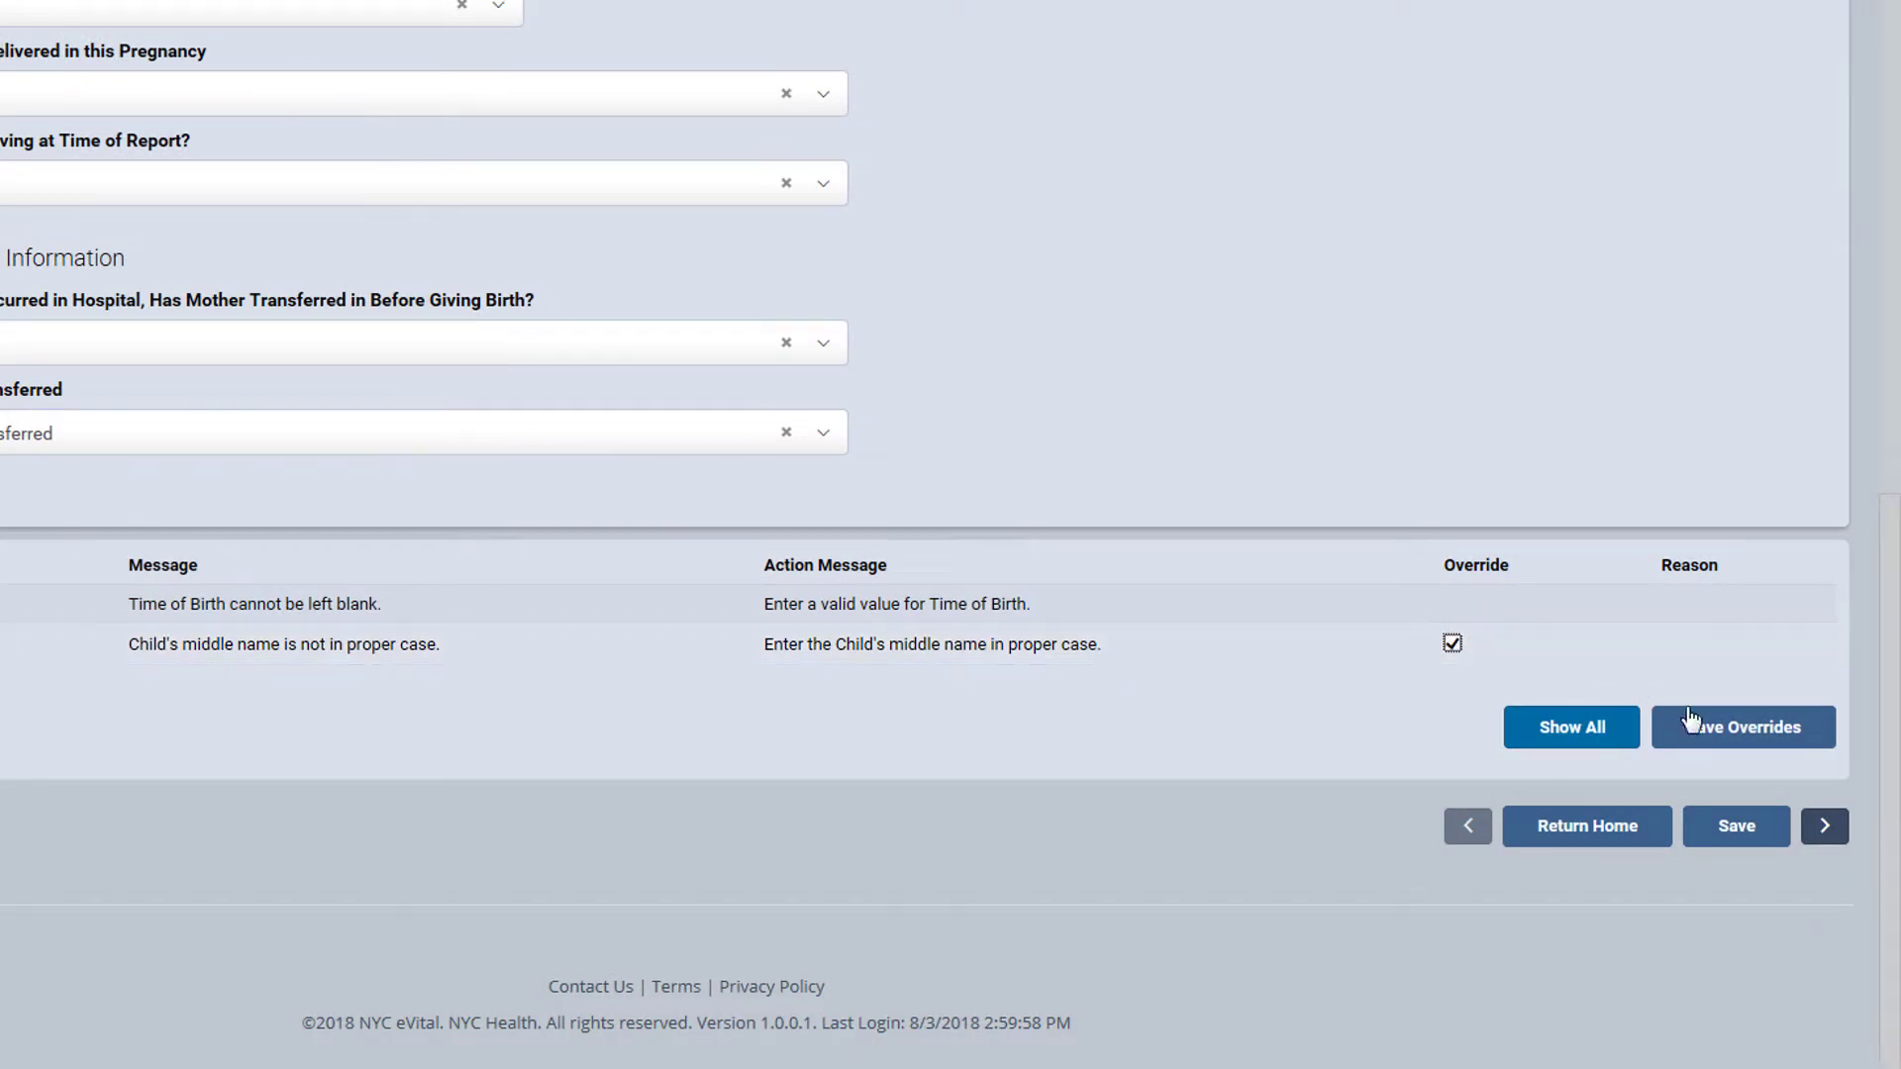
pyautogui.click(1745, 737)
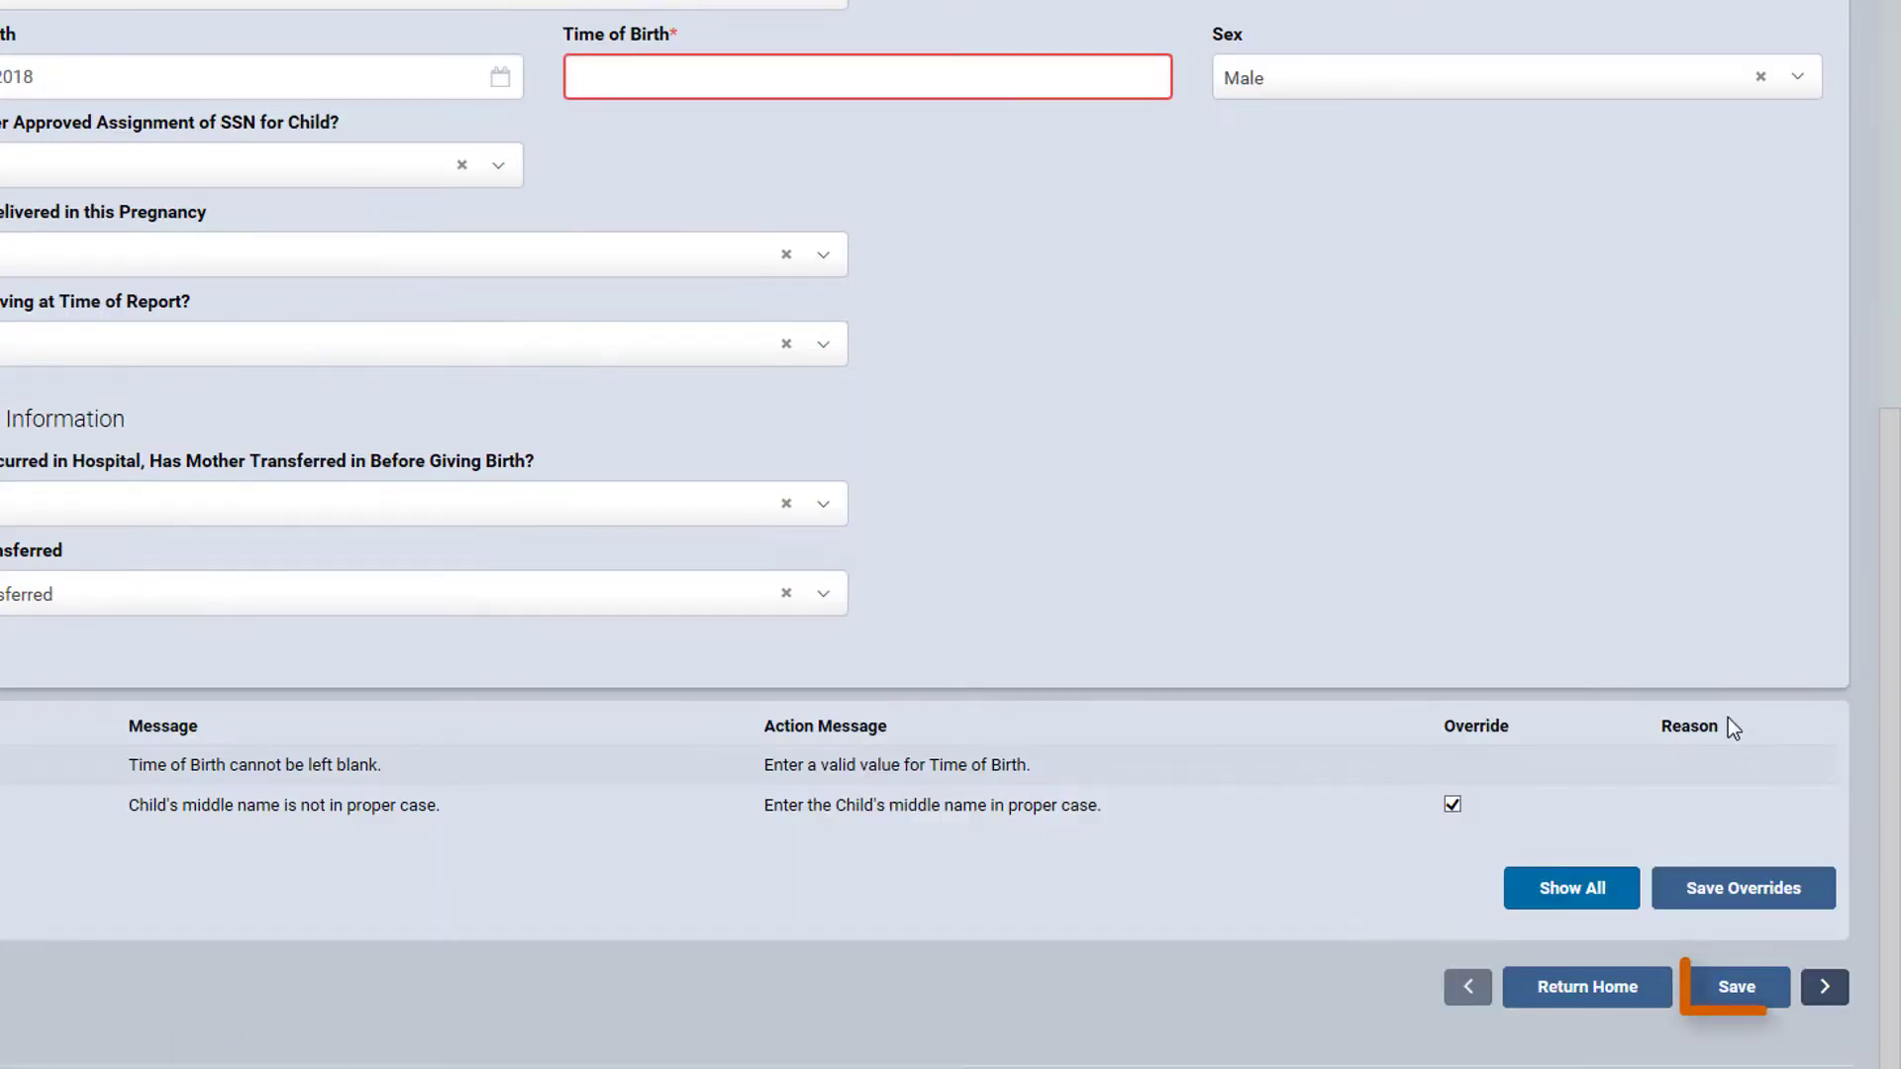
pyautogui.click(1733, 988)
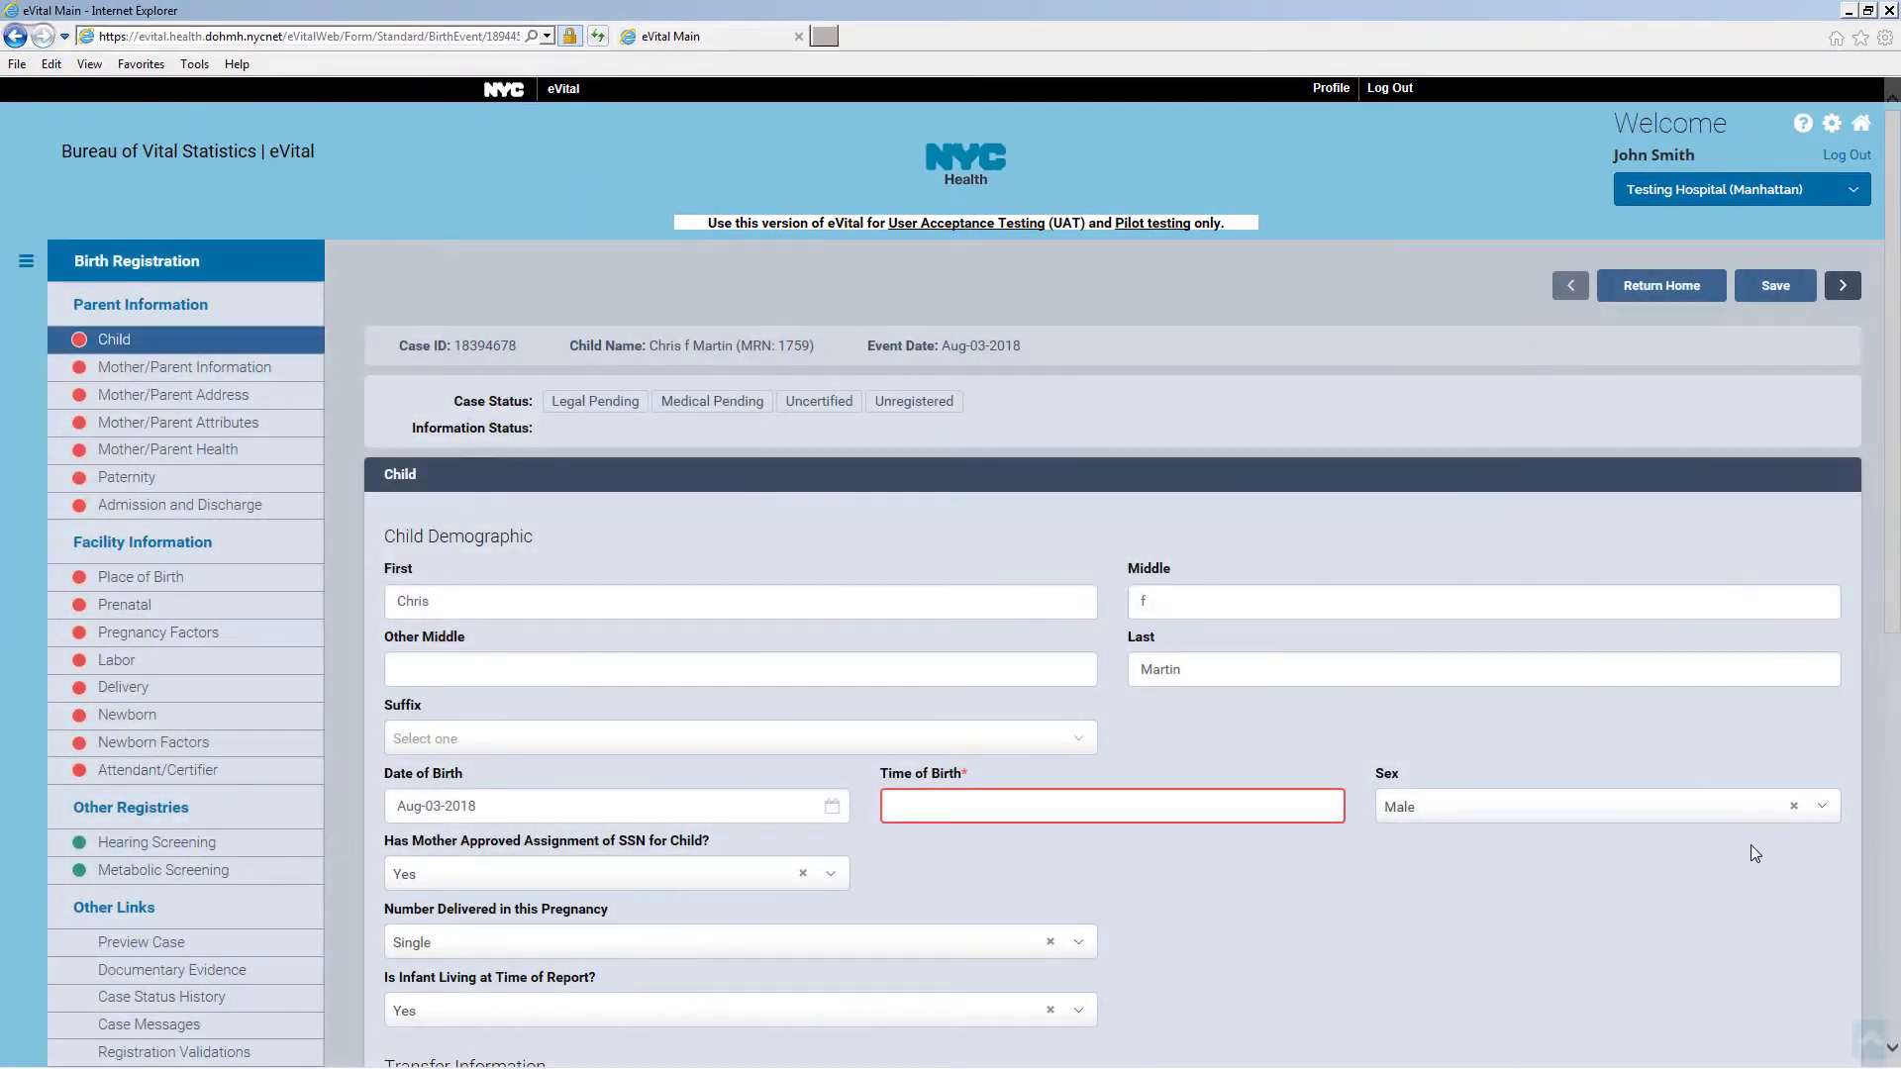
pyautogui.scroll(-5, 1315, 904)
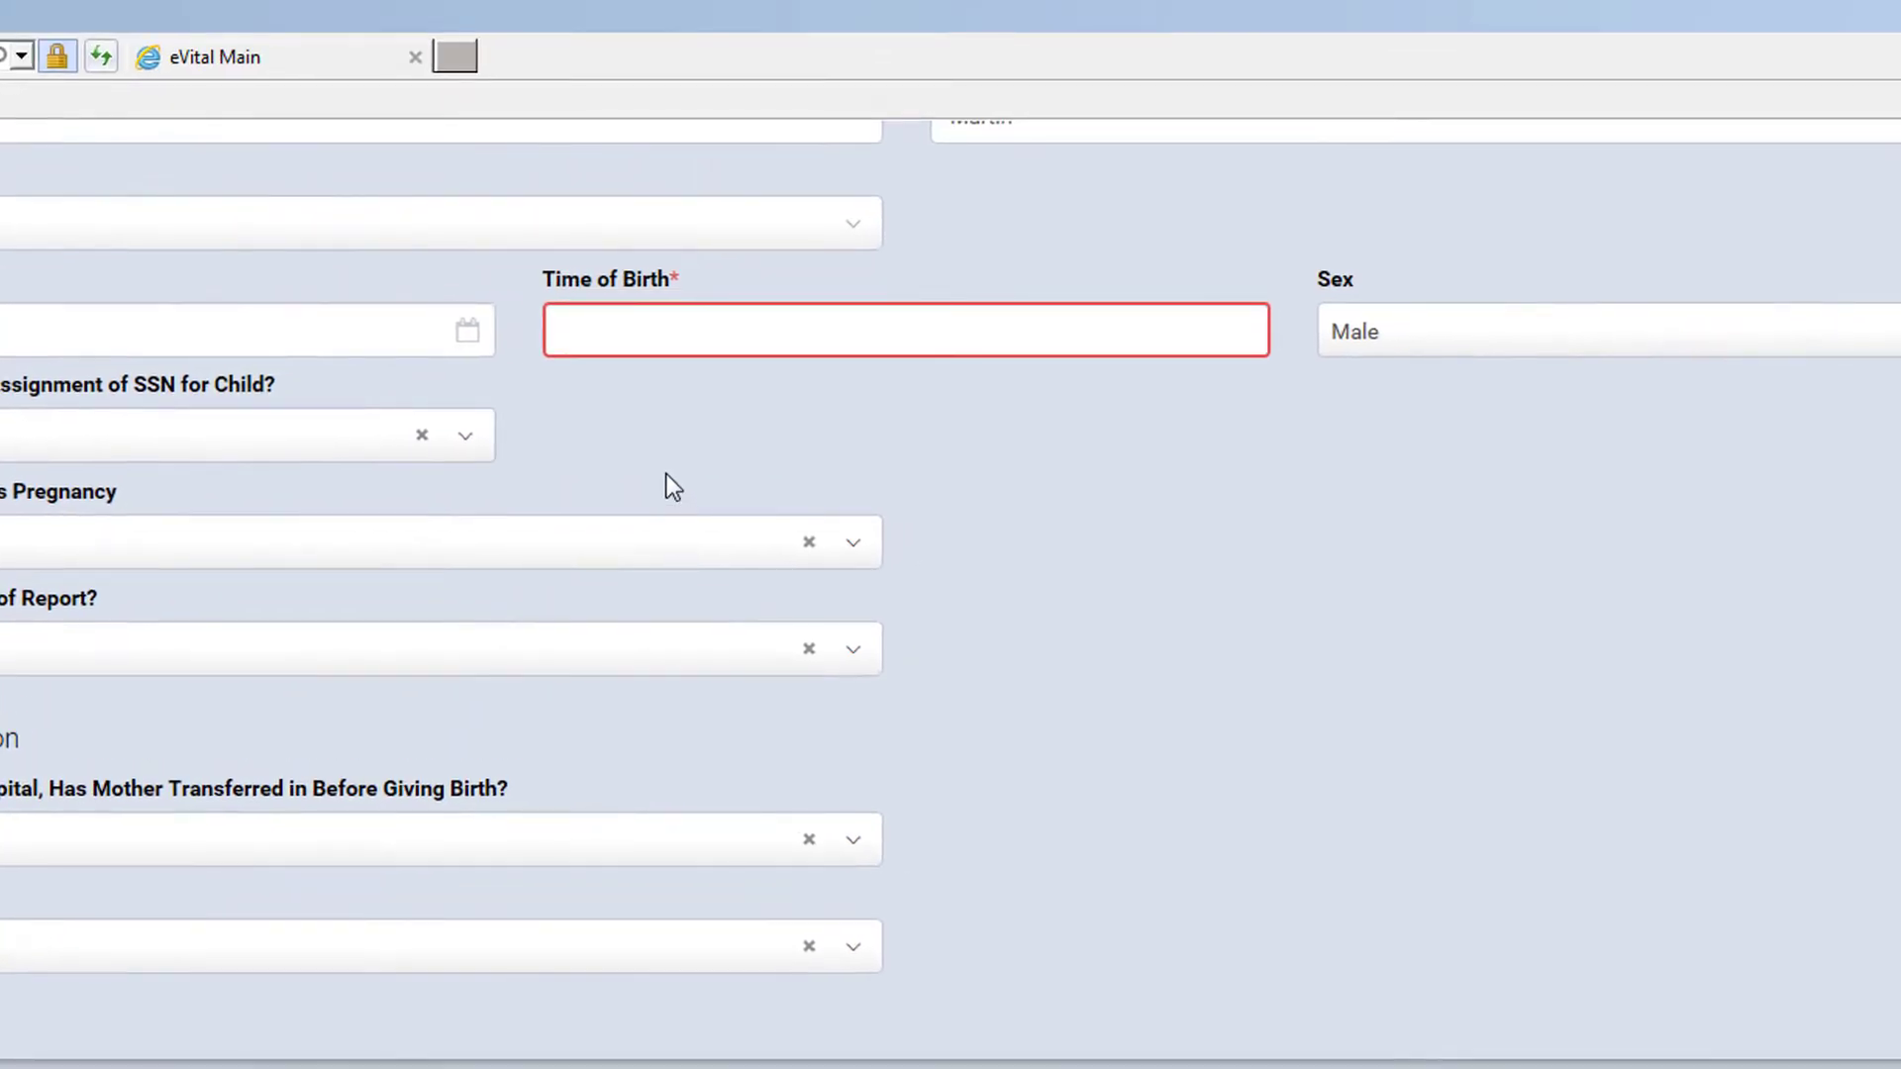
# Set Time of Birth to 12:02 PM and save the Child page
pyautogui.click(662, 327)
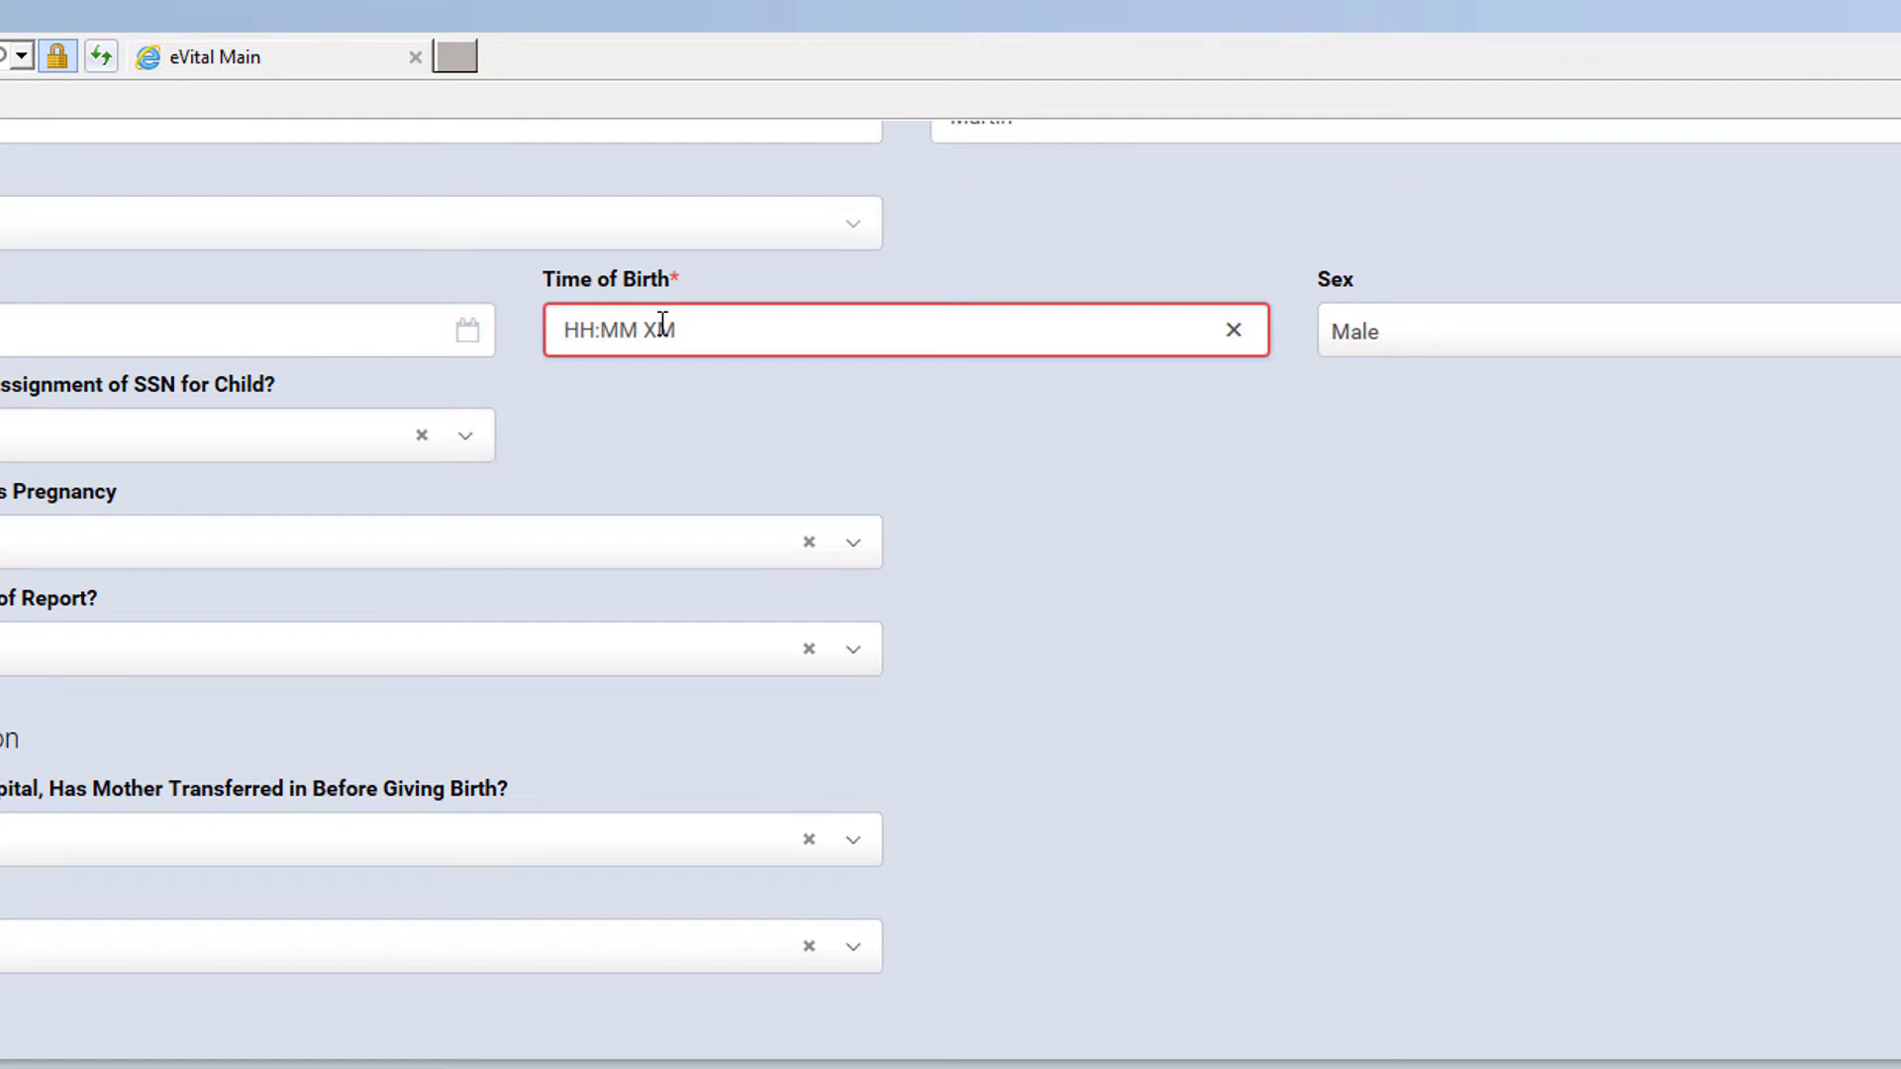
pyautogui.write('1202p')
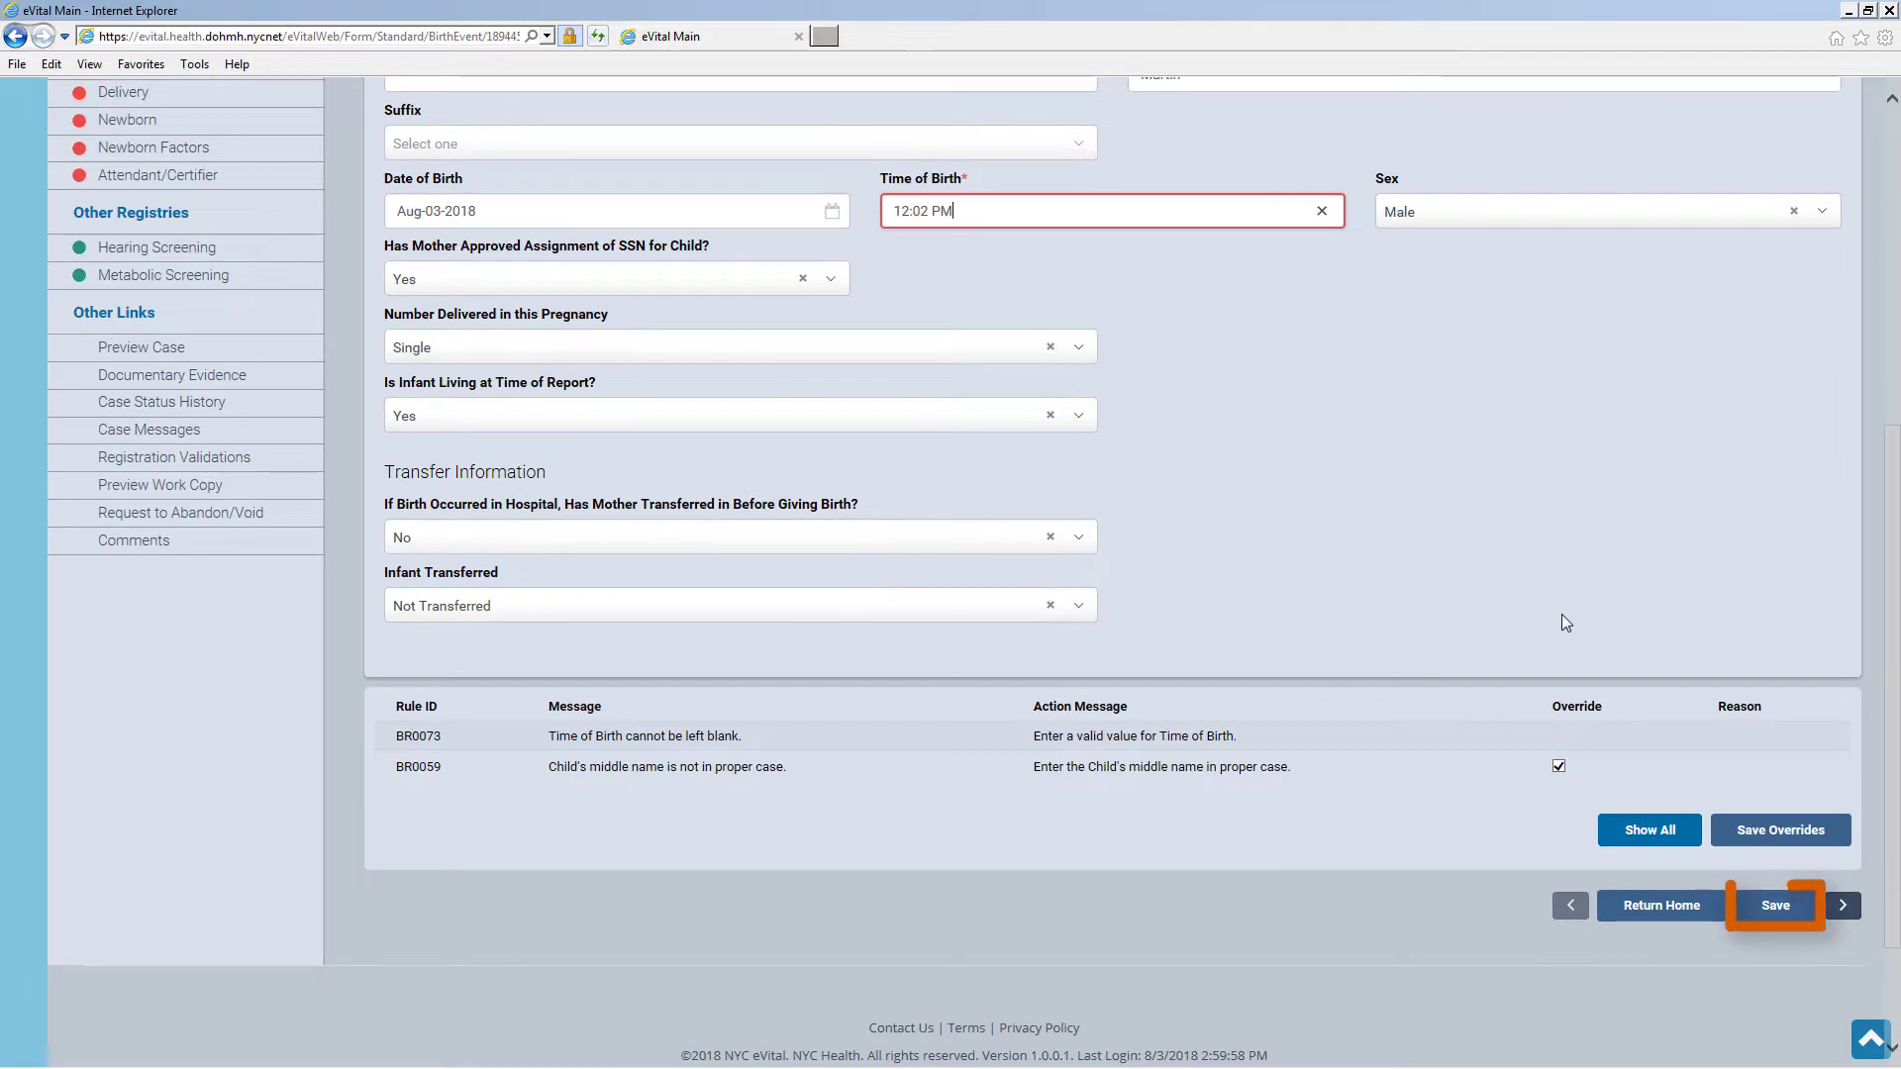
pyautogui.click(1790, 947)
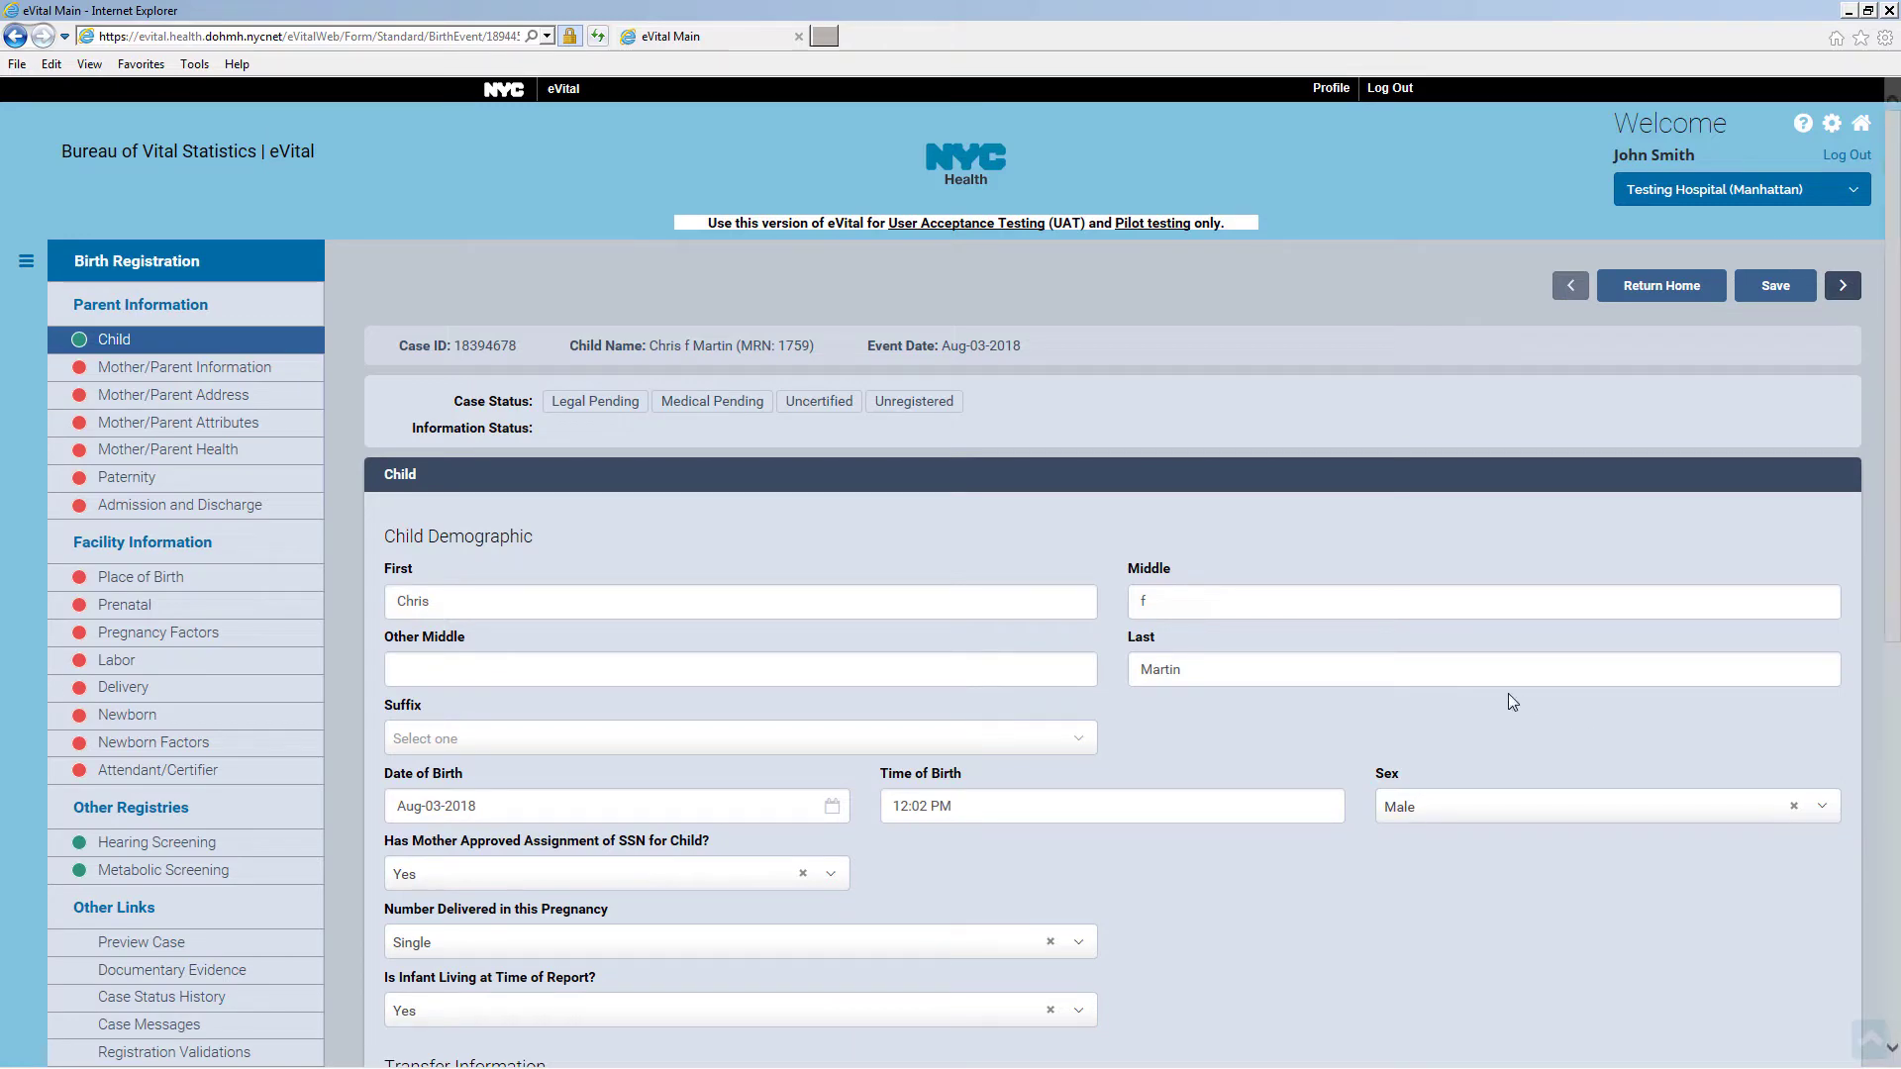
# Change the delivery to Twin with 2 infants born alive, this child First, and save
pyautogui.scroll(-5, 1506, 693)
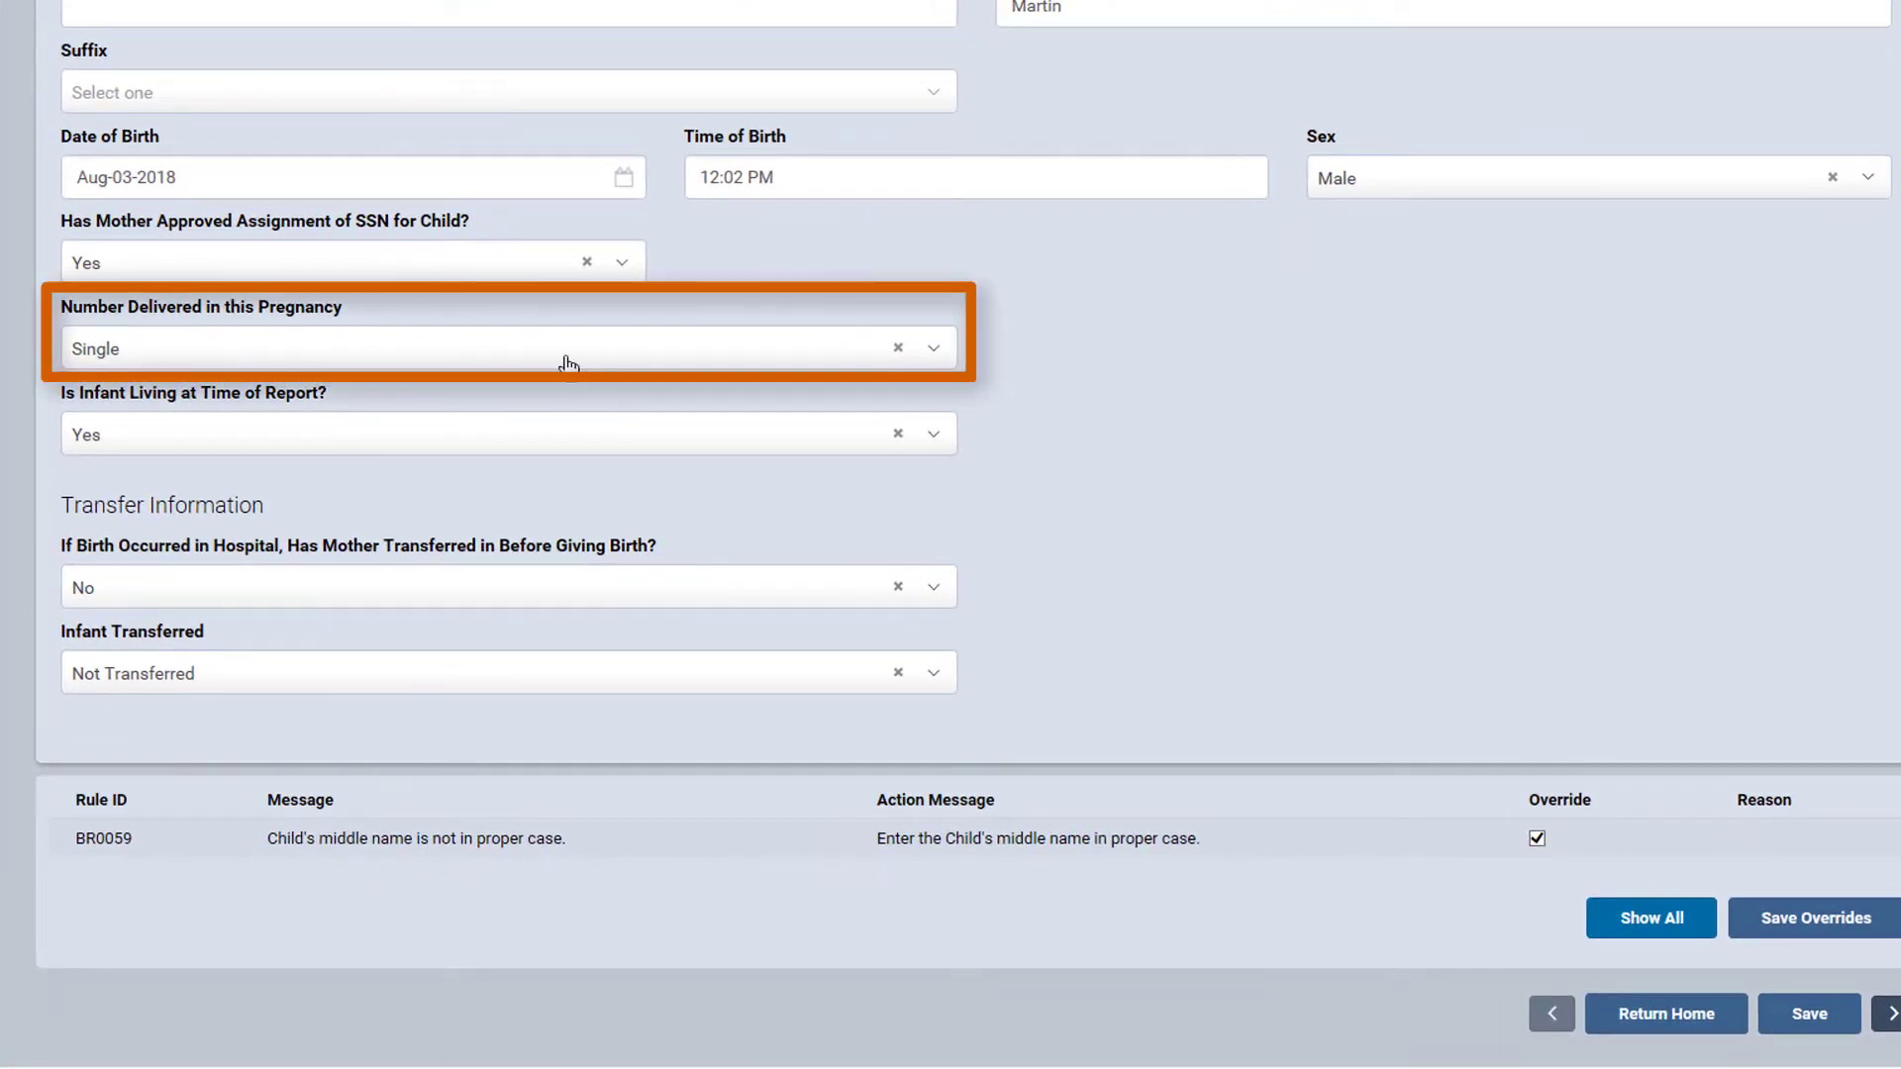
pyautogui.click(562, 358)
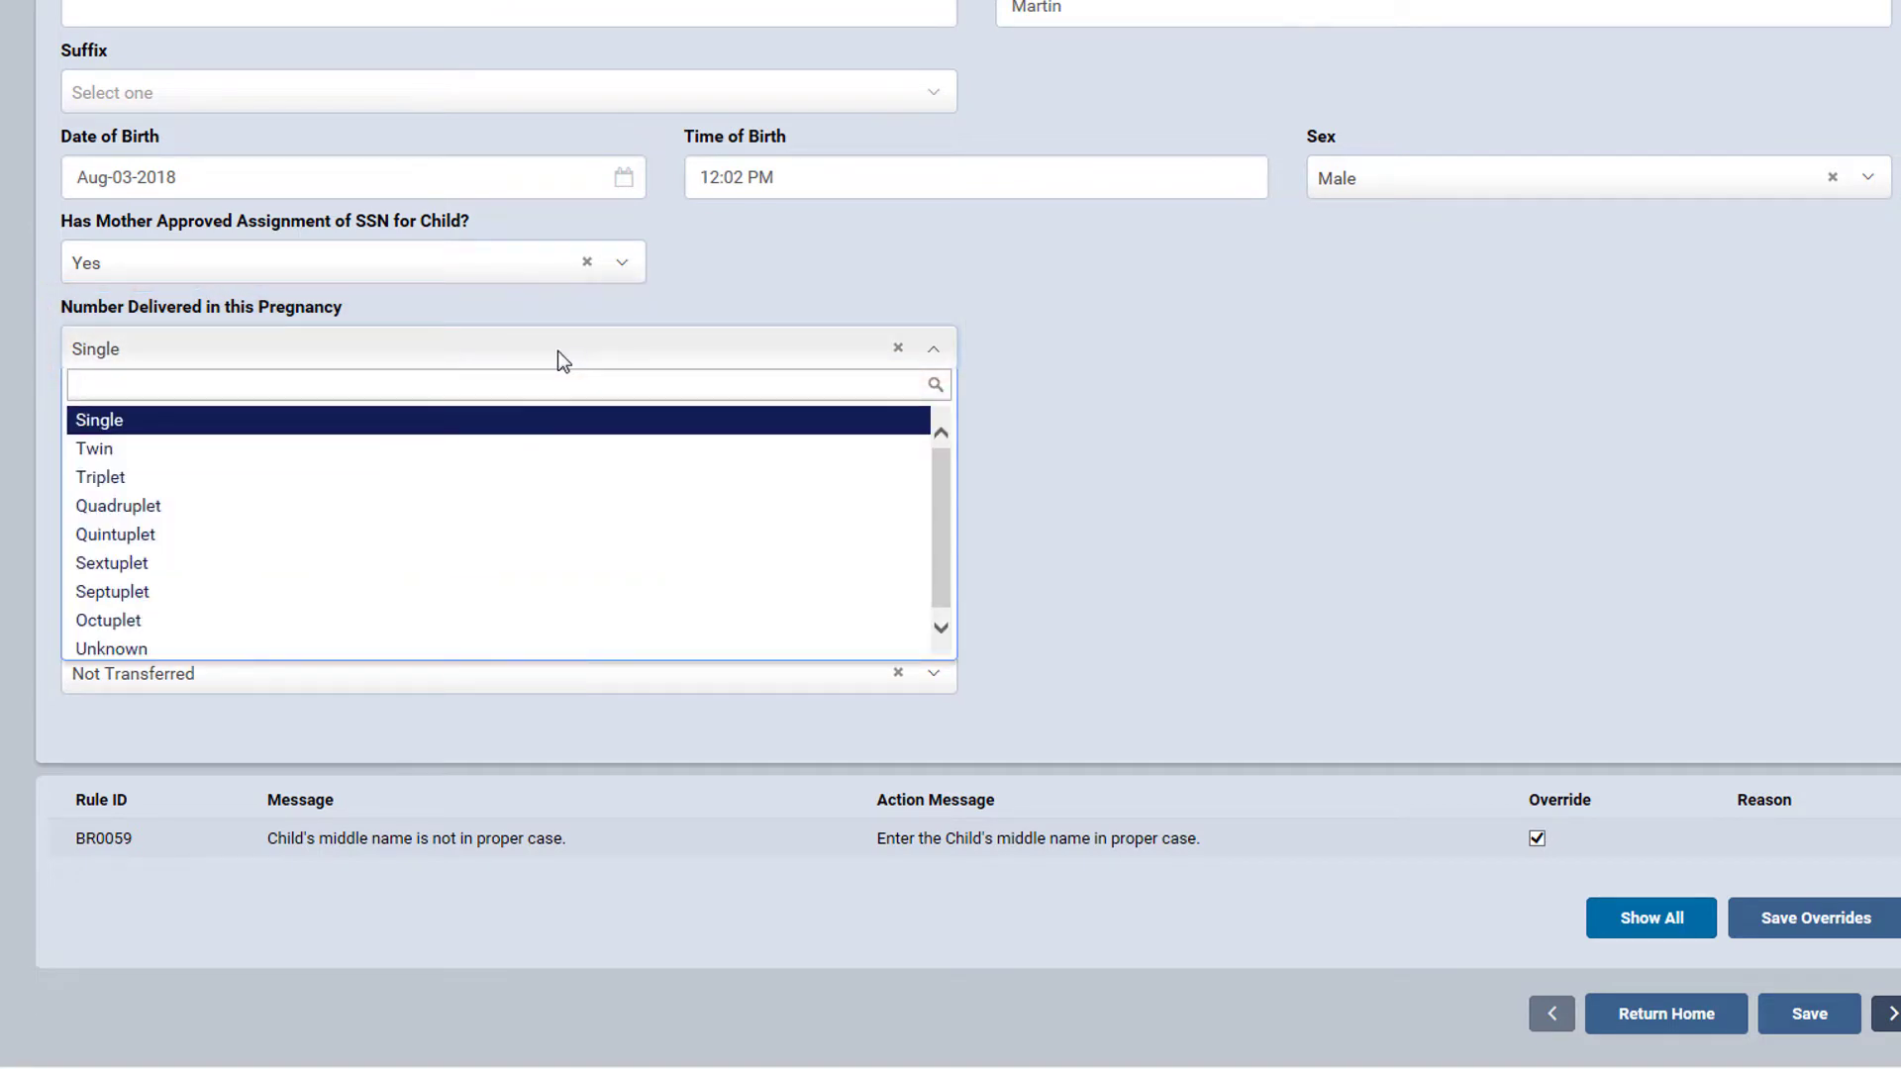
pyautogui.click(519, 451)
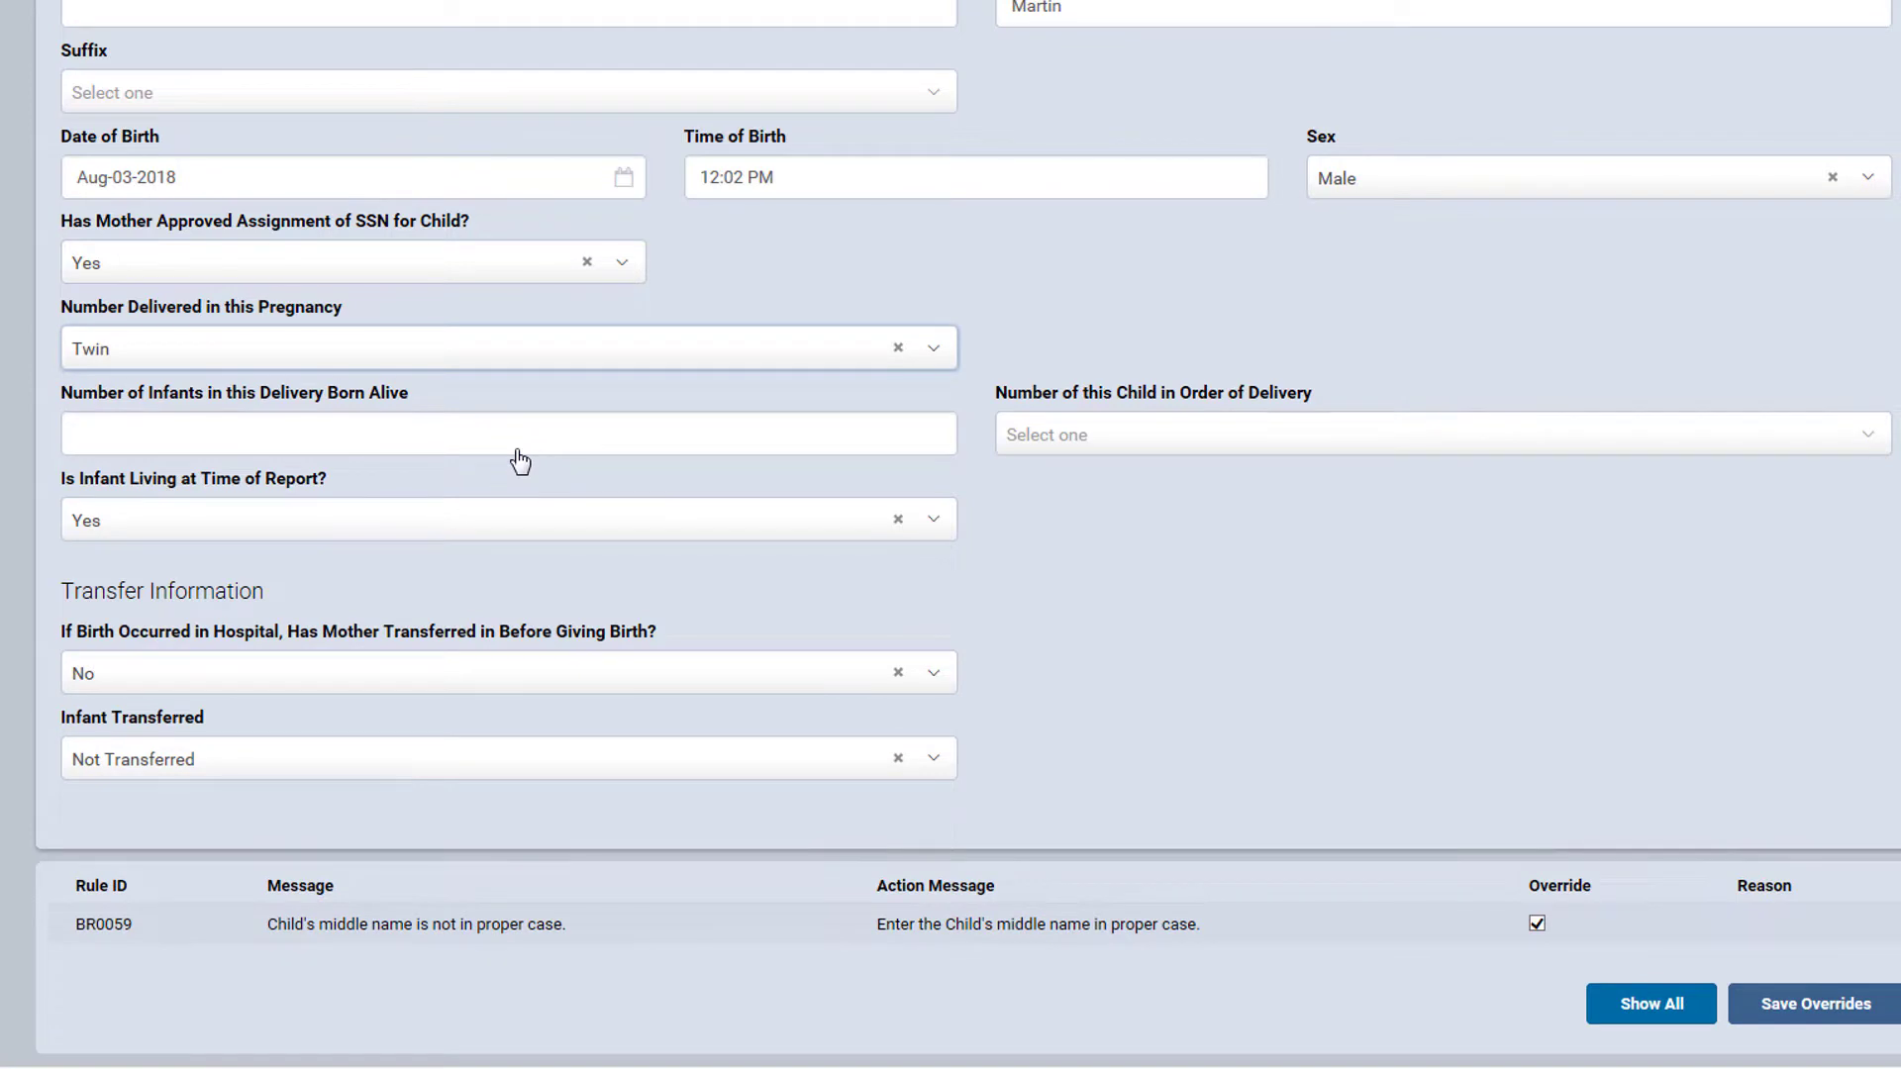
pyautogui.click(516, 444)
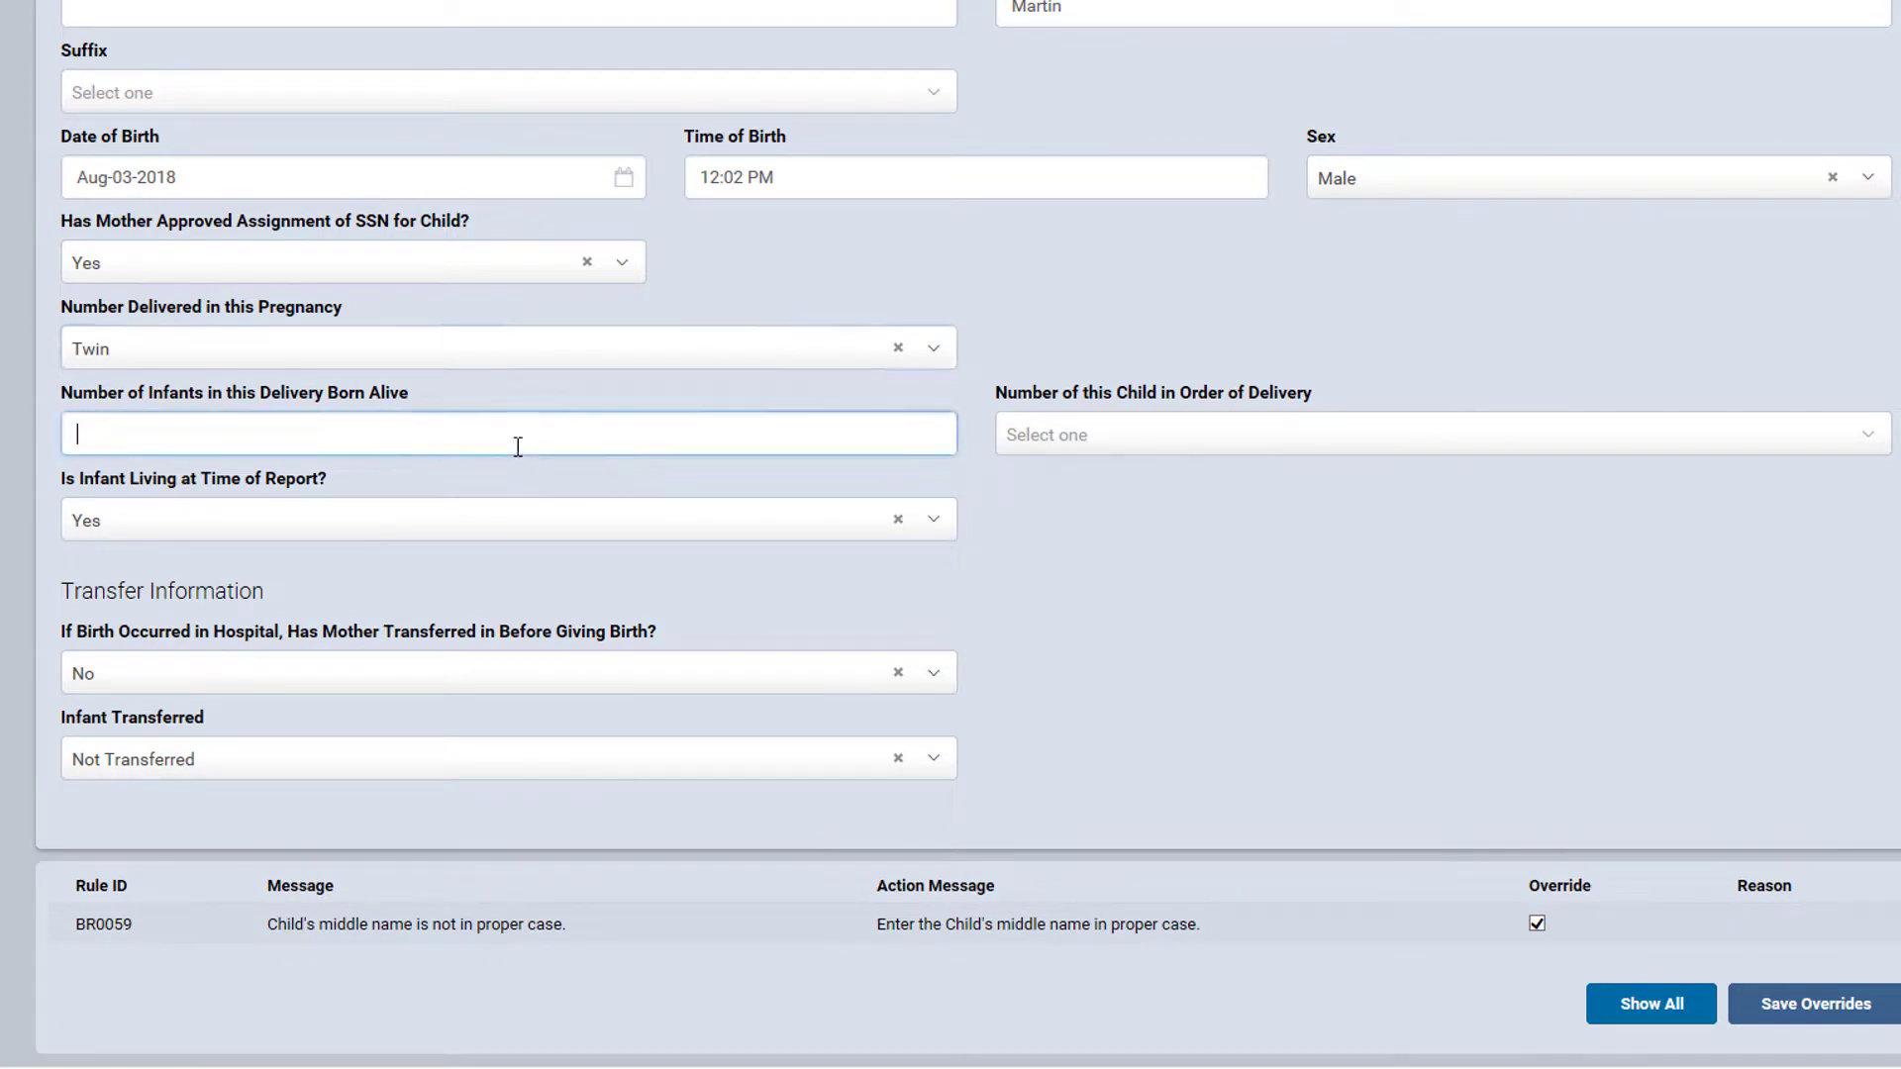
pyautogui.write('2')
pyautogui.click(1047, 444)
pyautogui.click(1044, 509)
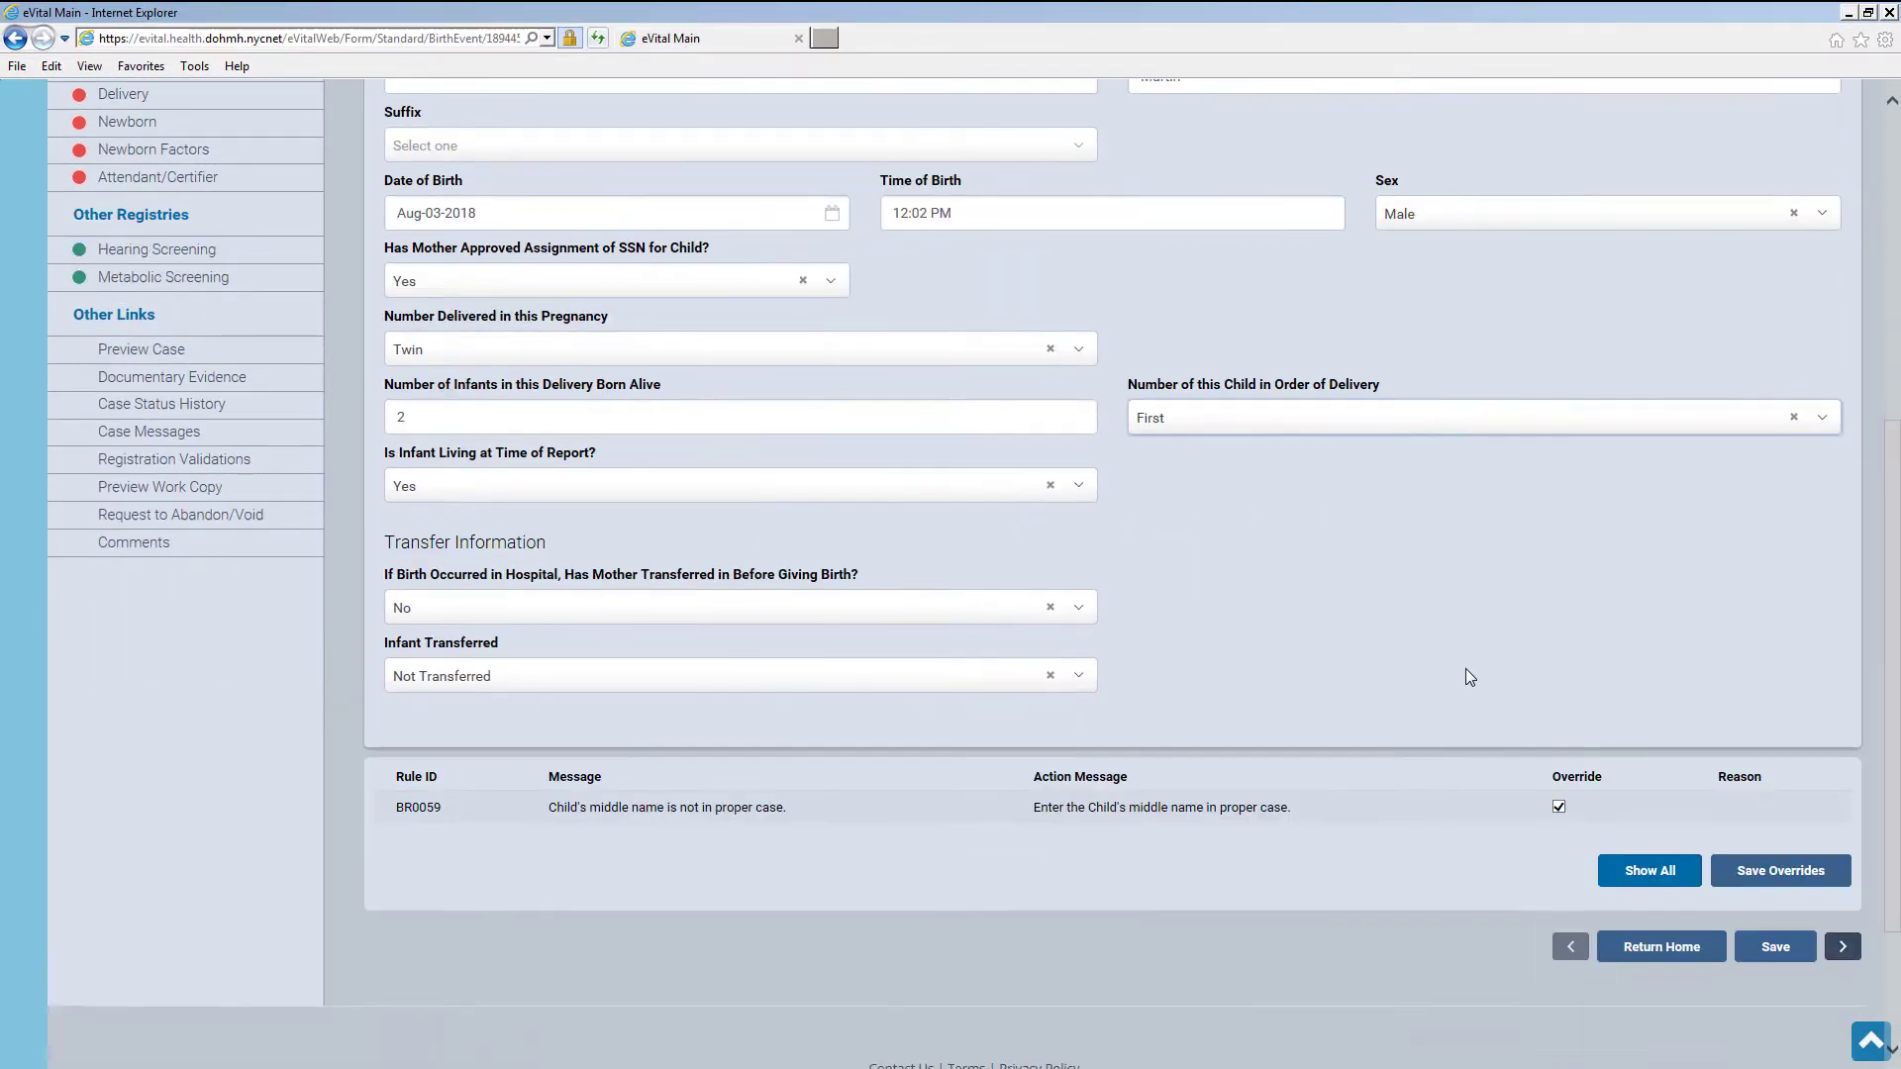
pyautogui.scroll(-2, 1465, 668)
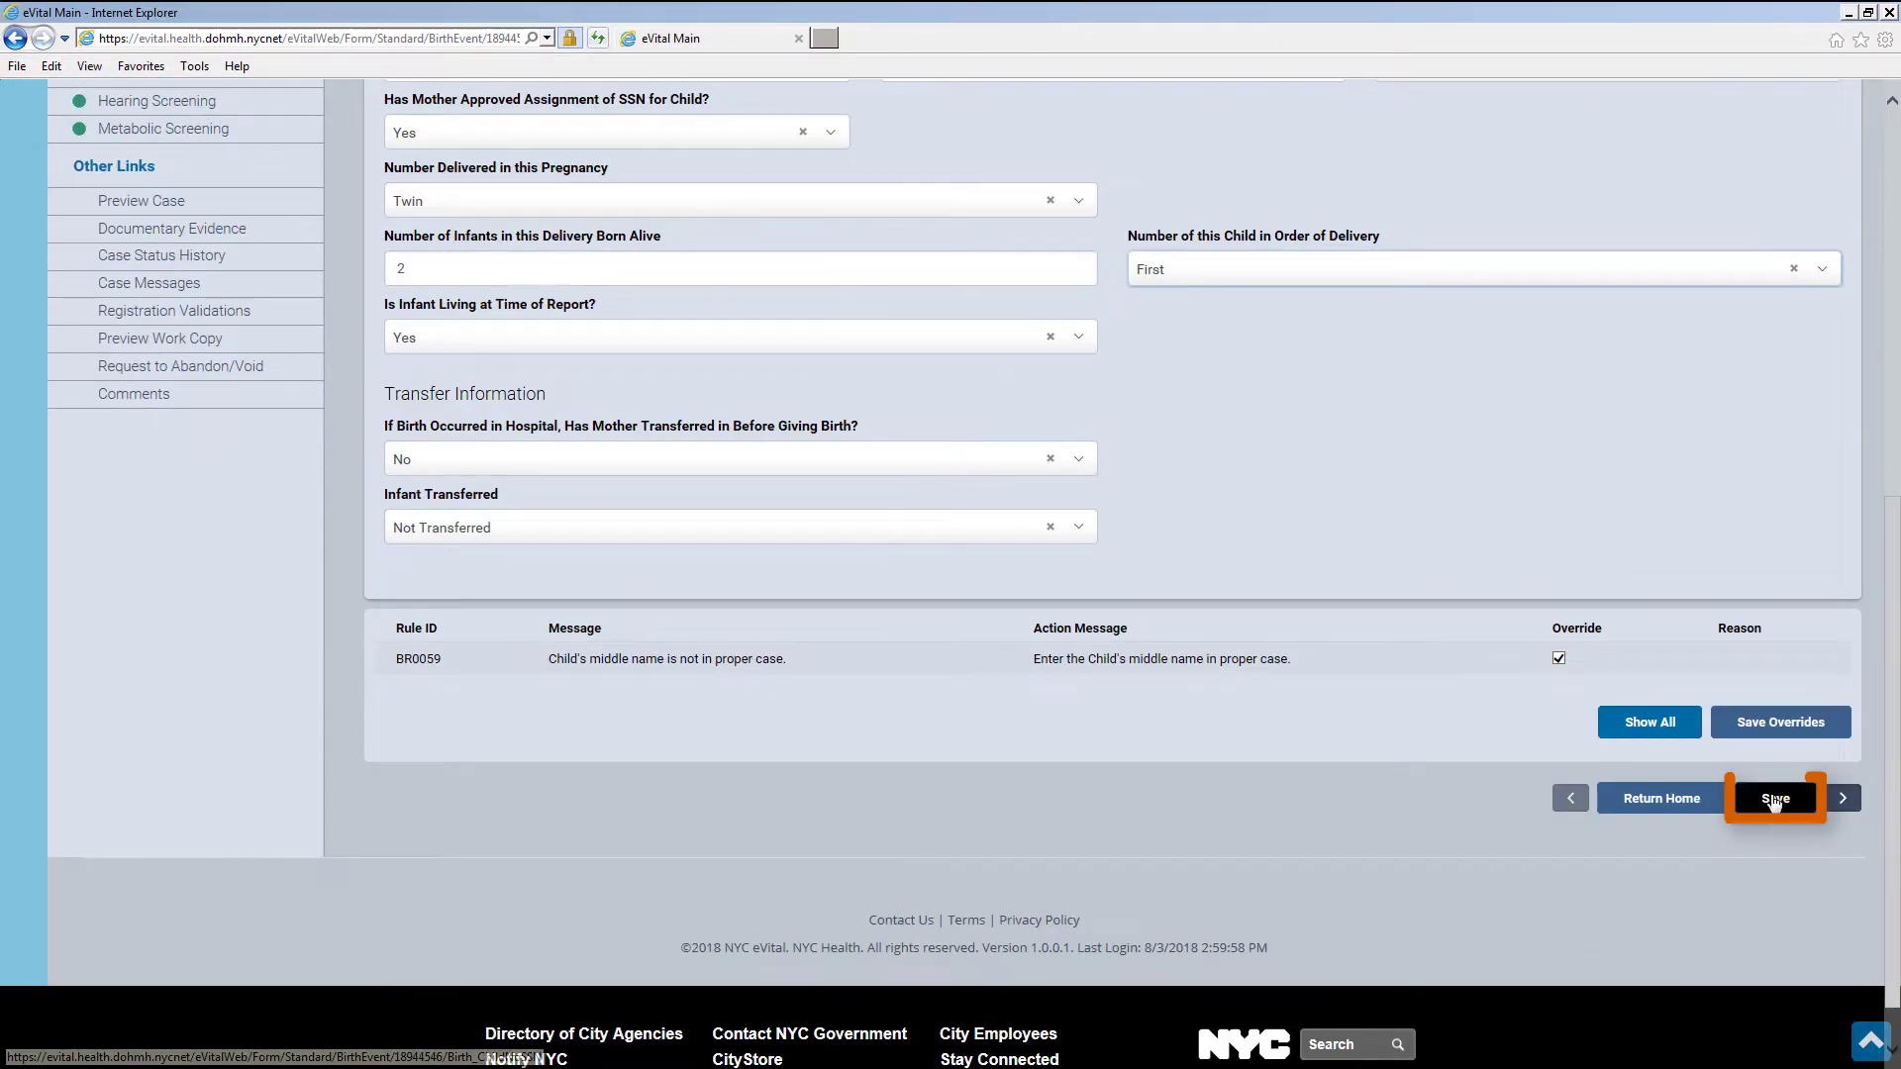
pyautogui.click(1775, 946)
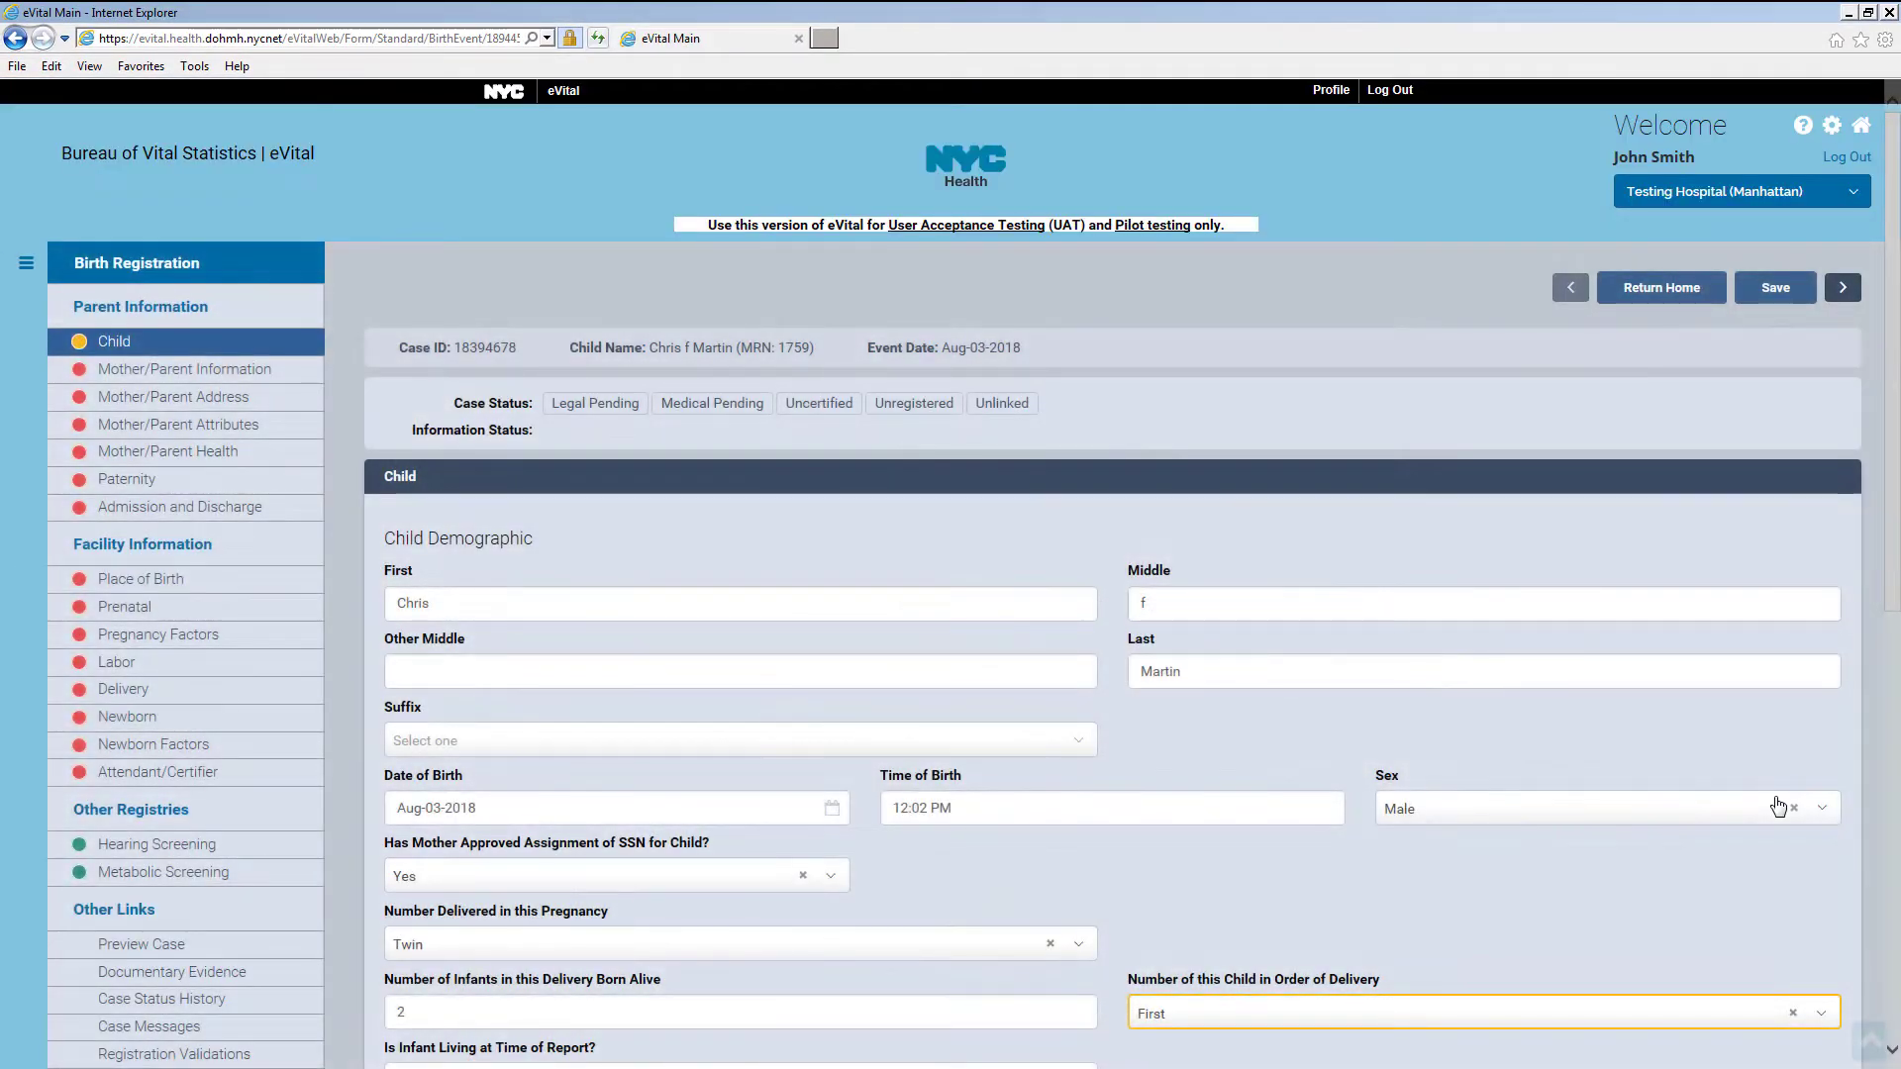
# Go to Link Plural Delivery and start a Link New Case search
pyautogui.scroll(-2, 881, 707)
pyautogui.scroll(-2, 887, 704)
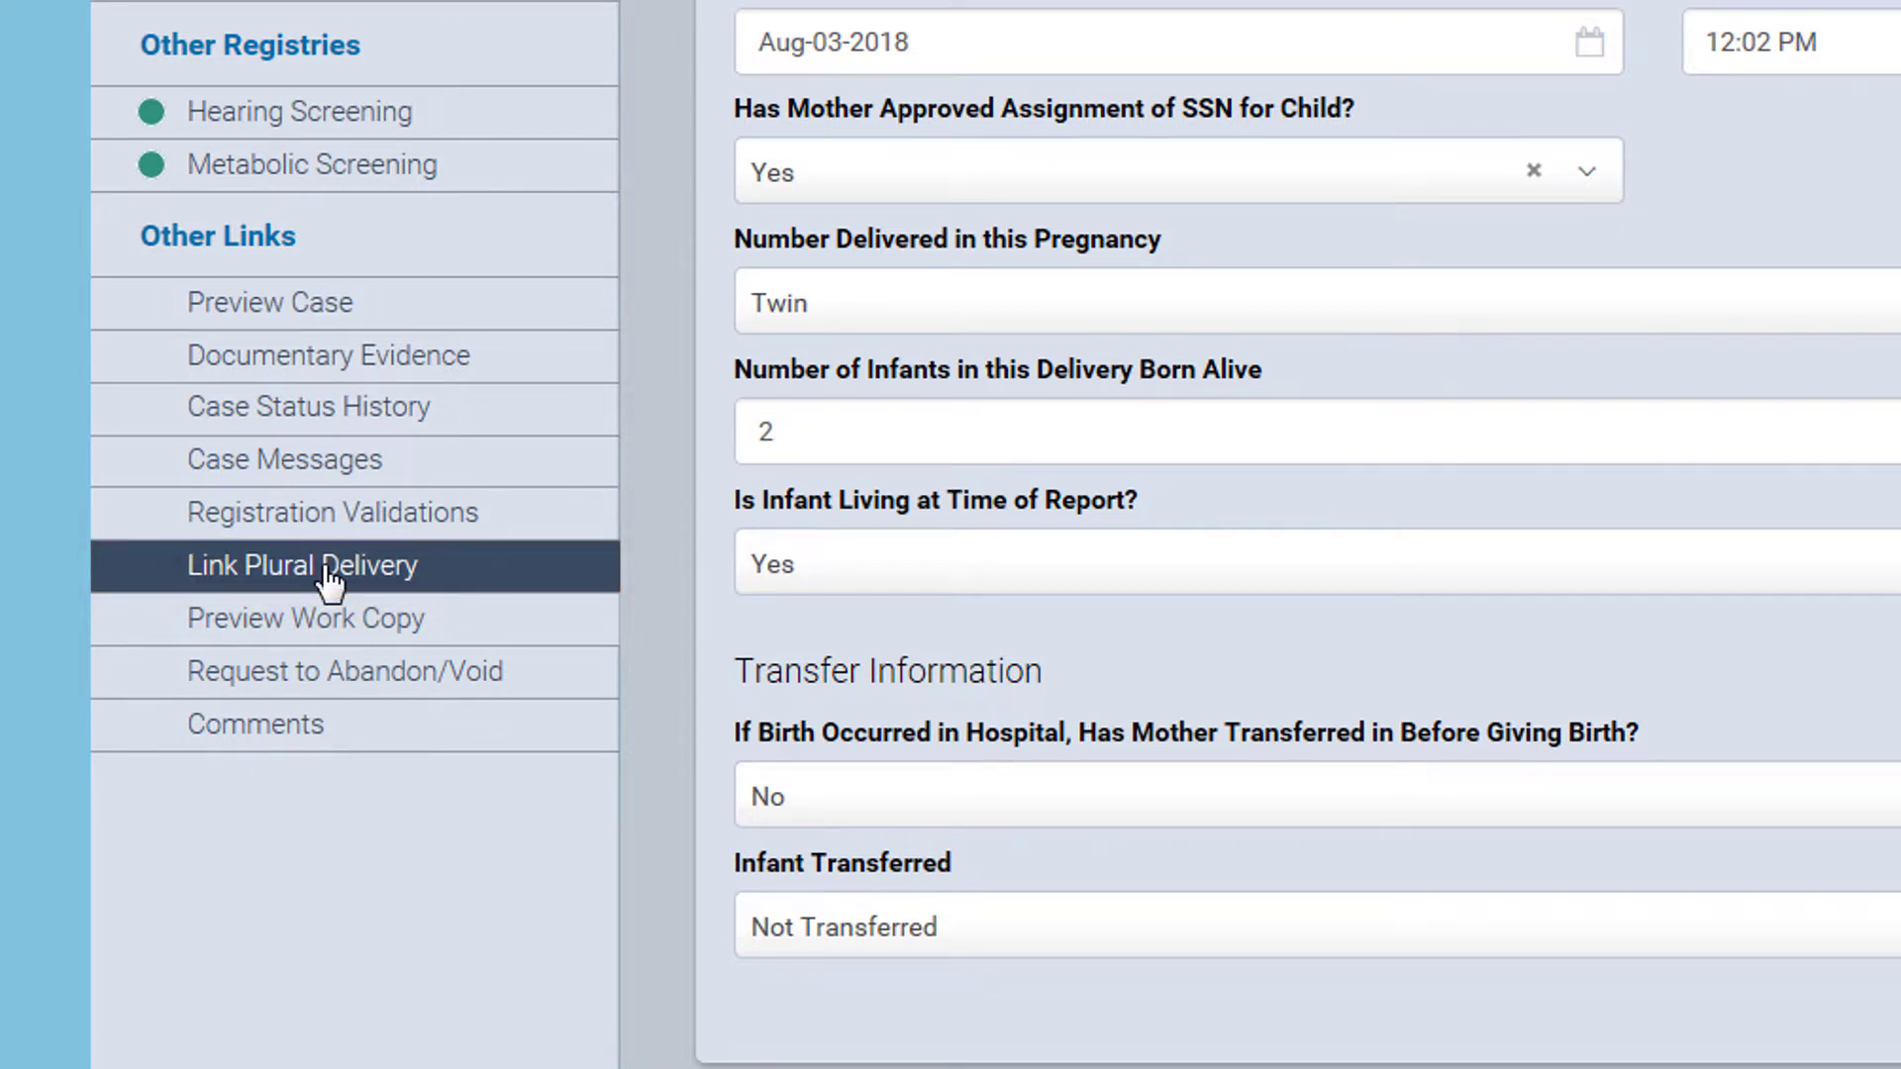
pyautogui.click(327, 569)
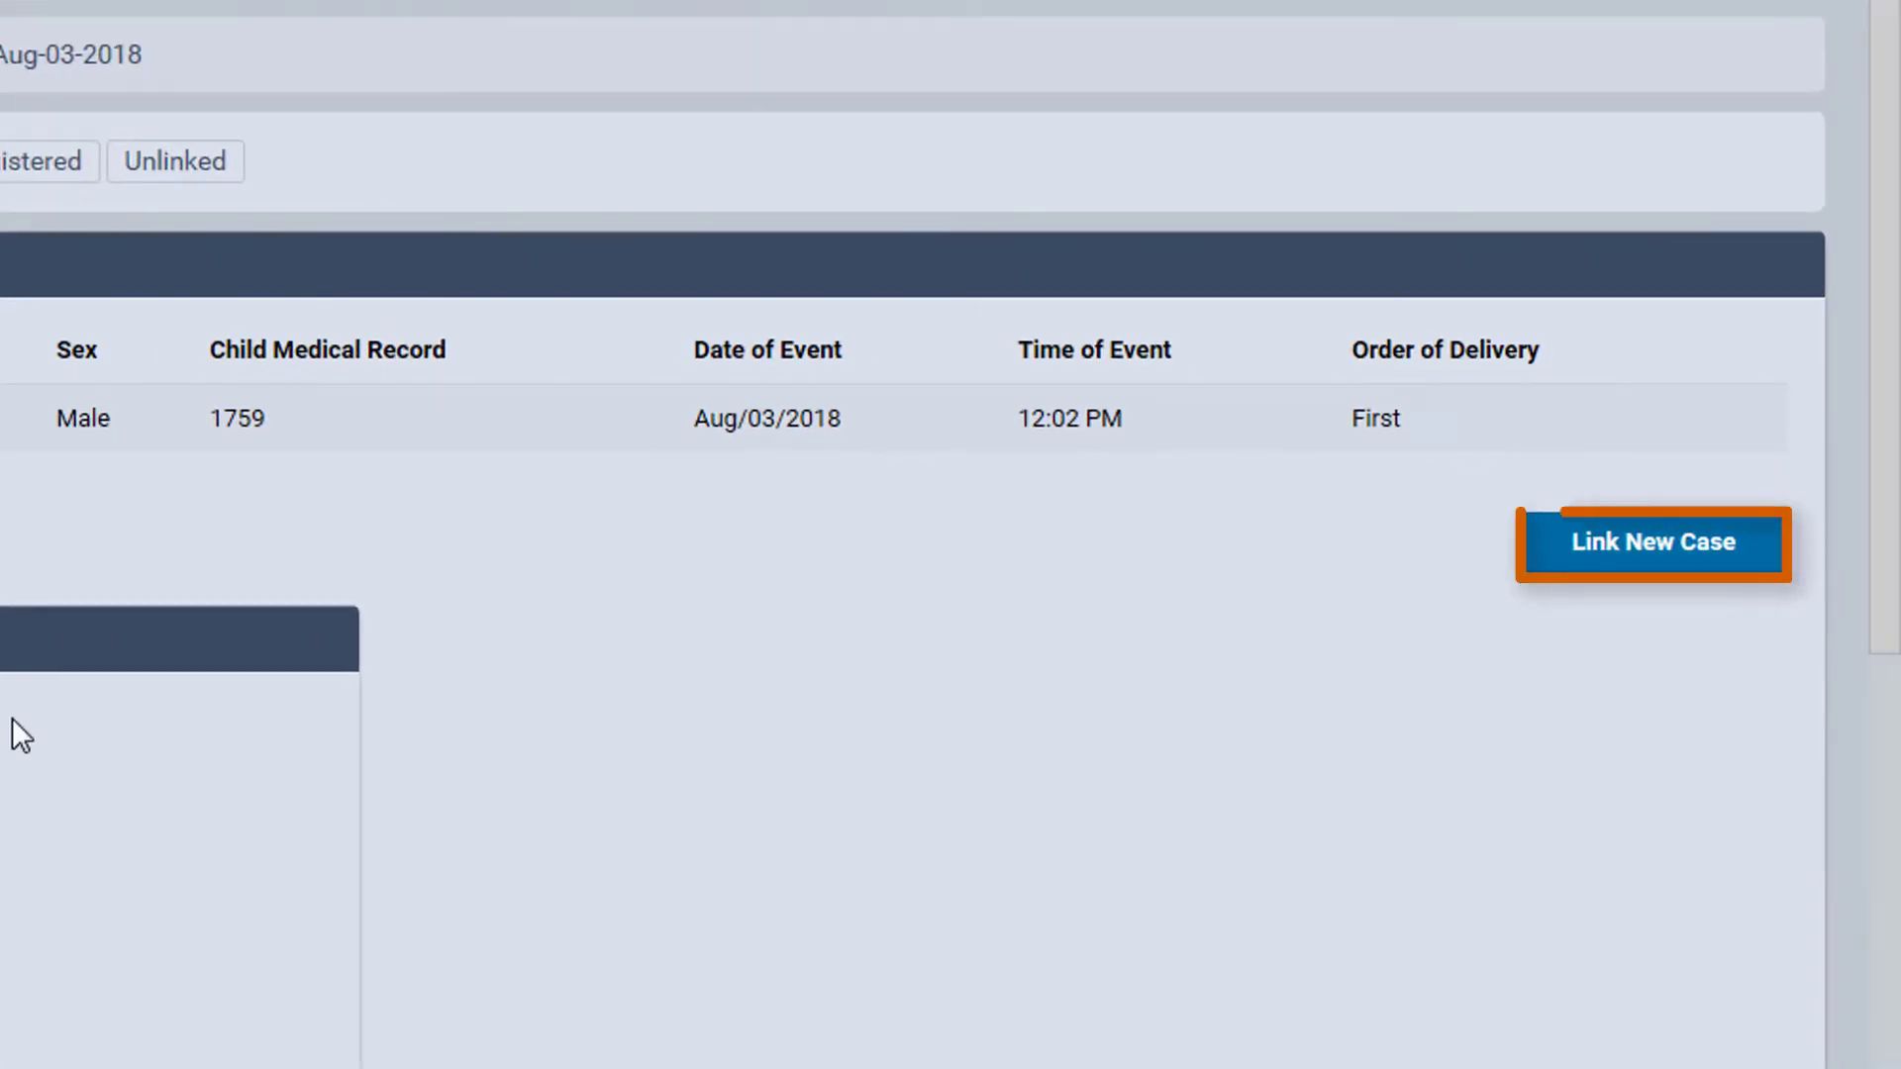
pyautogui.click(1697, 565)
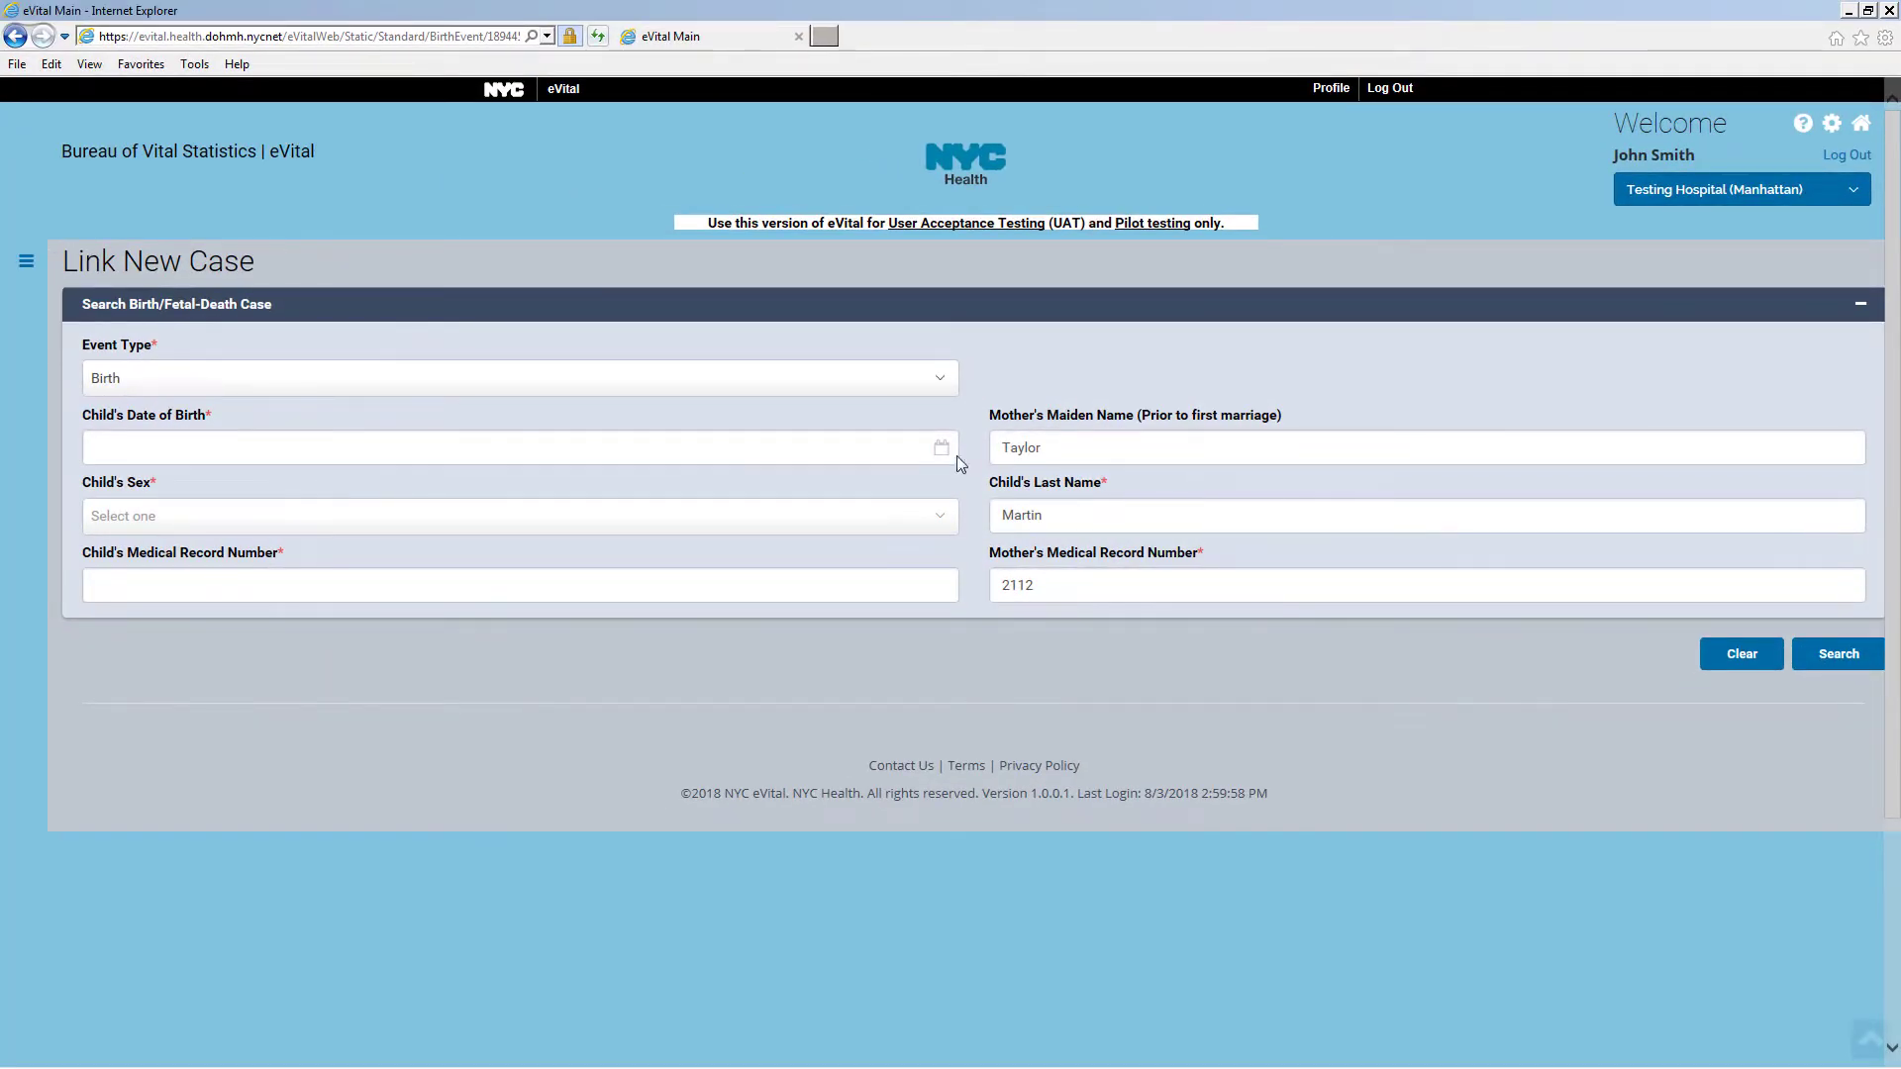
# Search for a Female twin born Aug-03-2018 by her medical record number and create her case
pyautogui.click(835, 454)
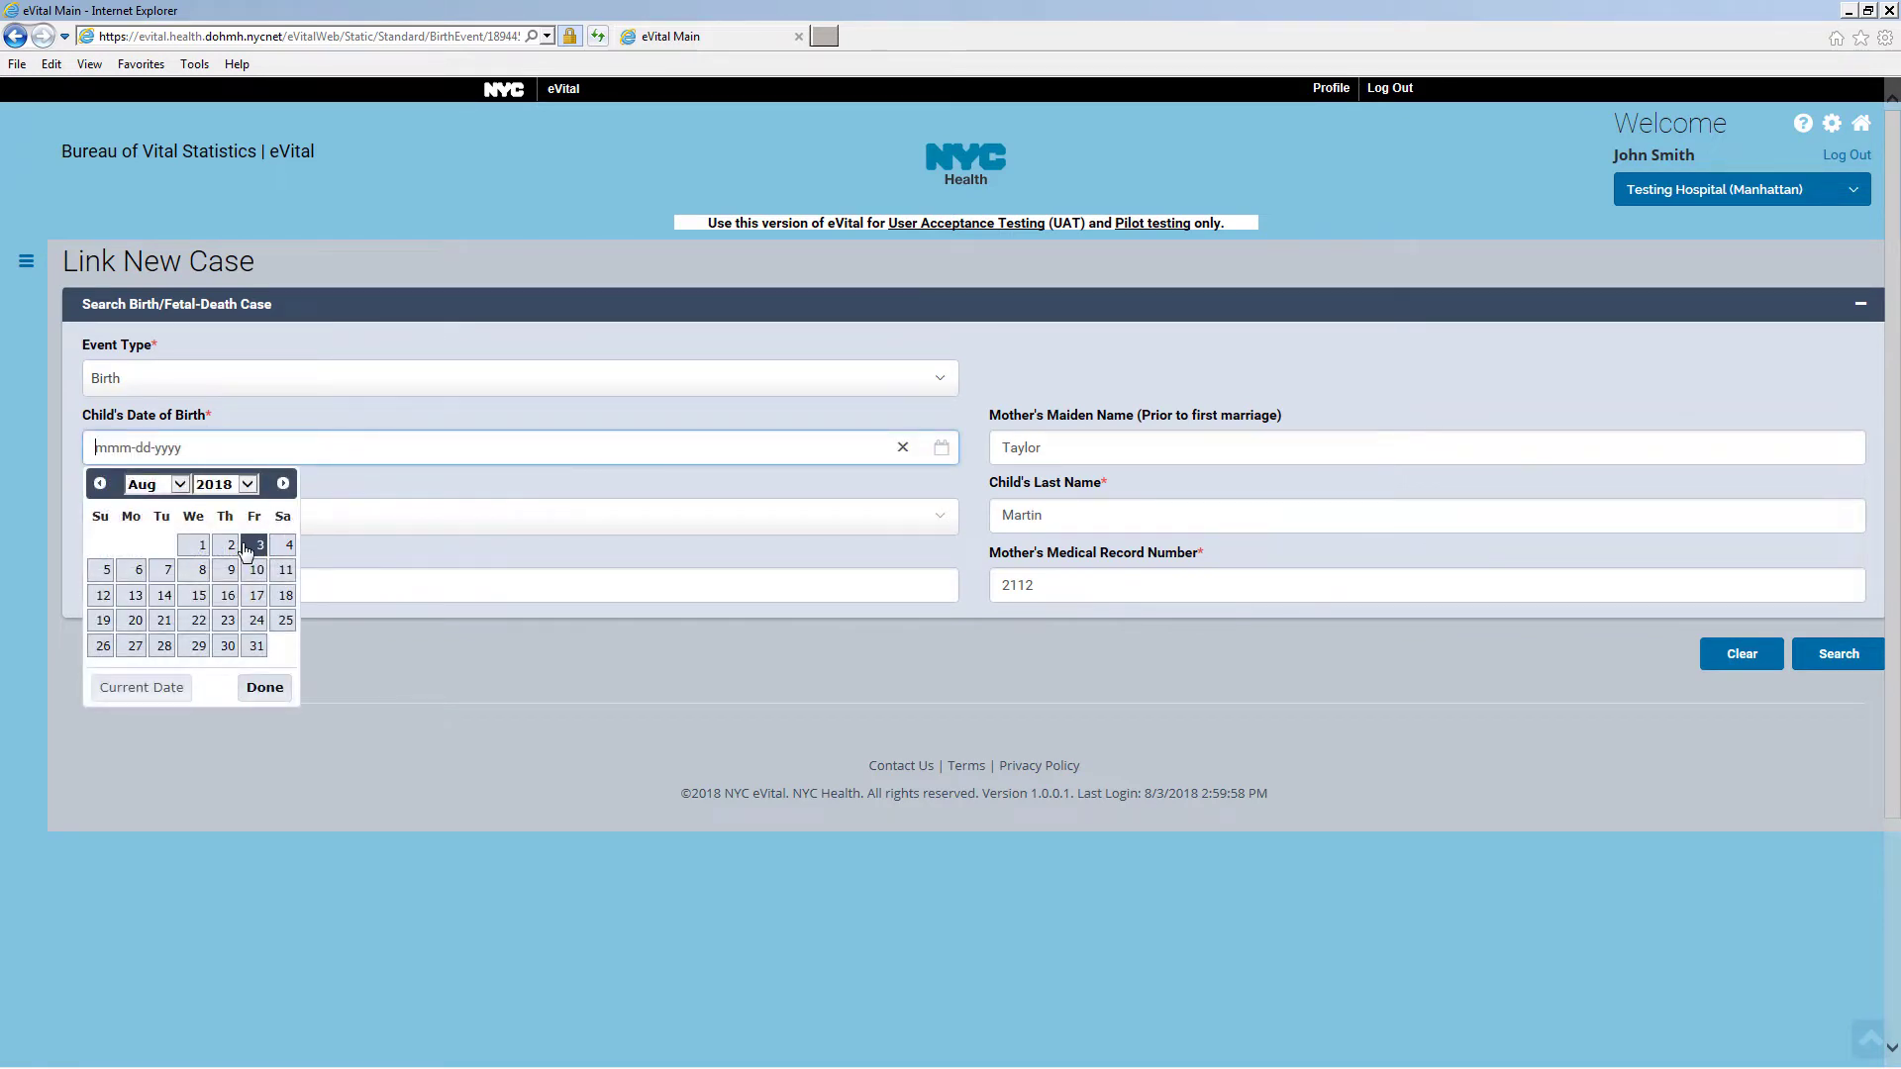
pyautogui.click(256, 547)
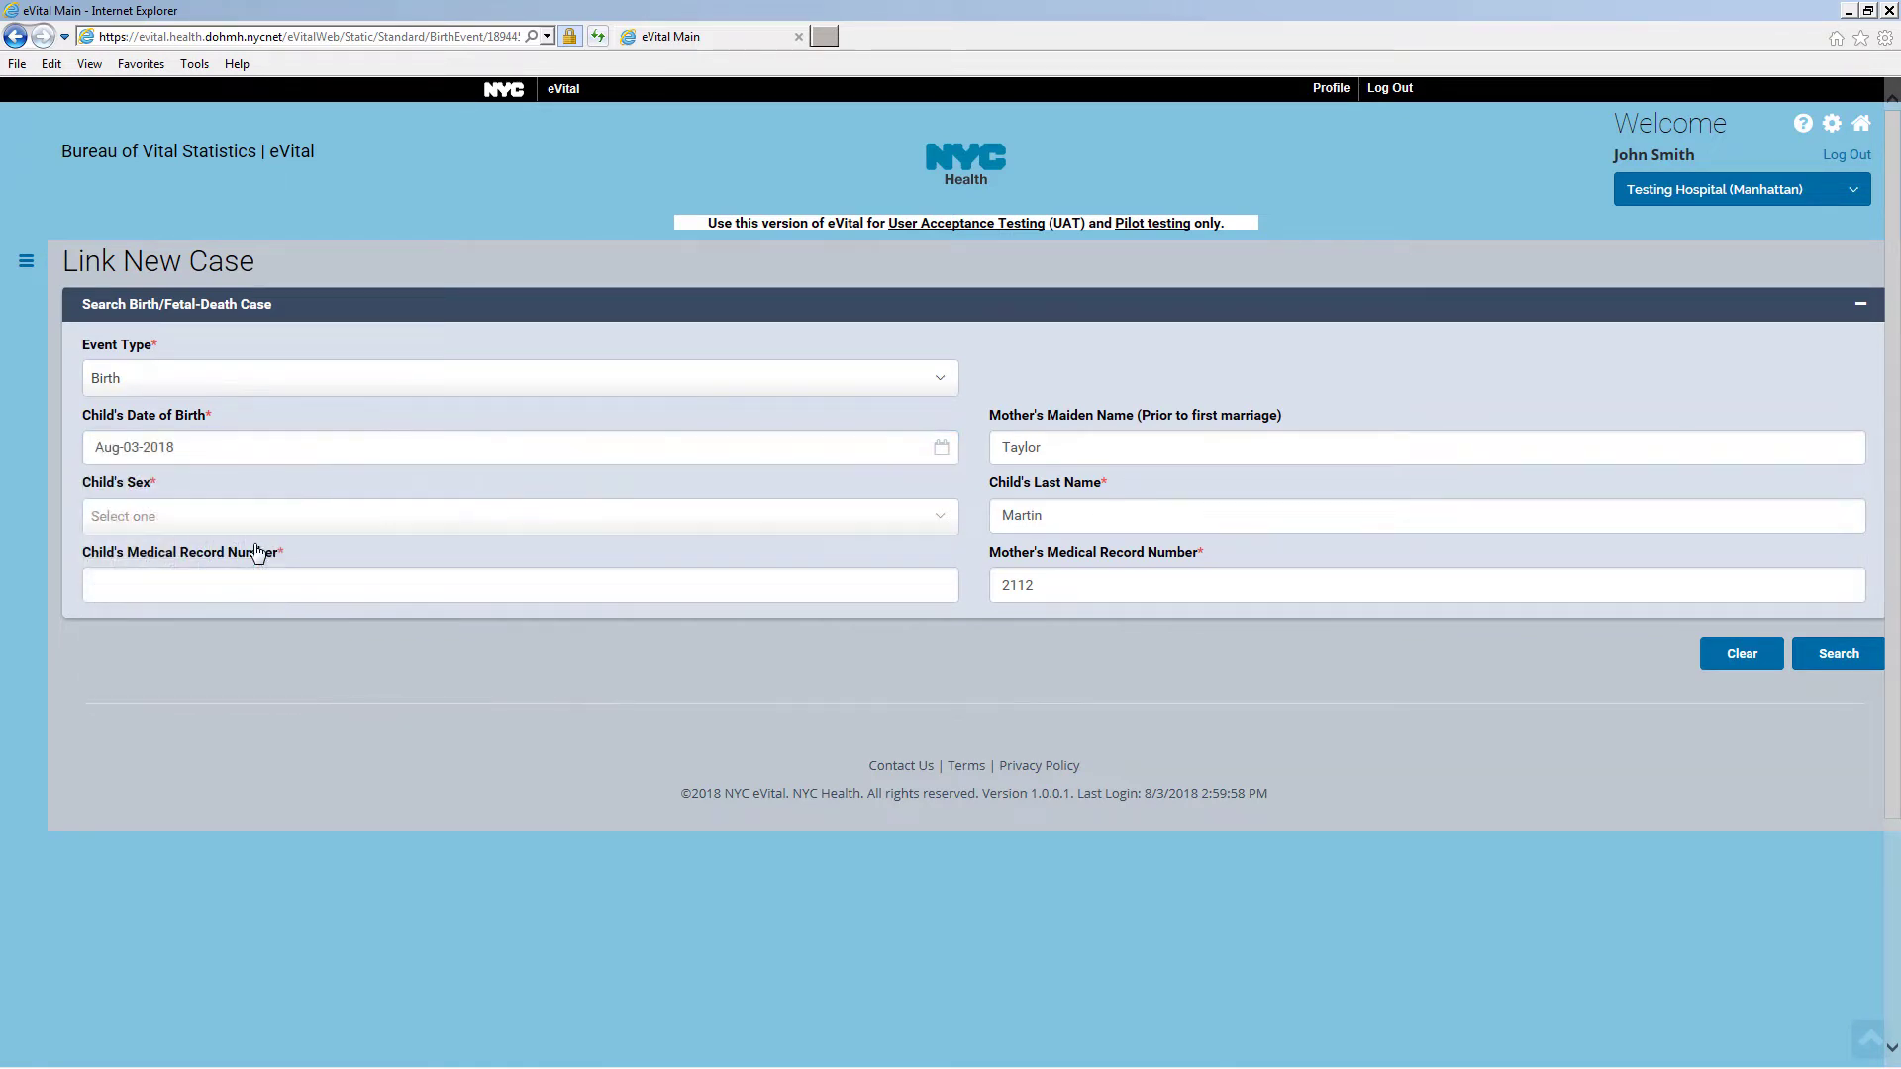
pyautogui.click(262, 522)
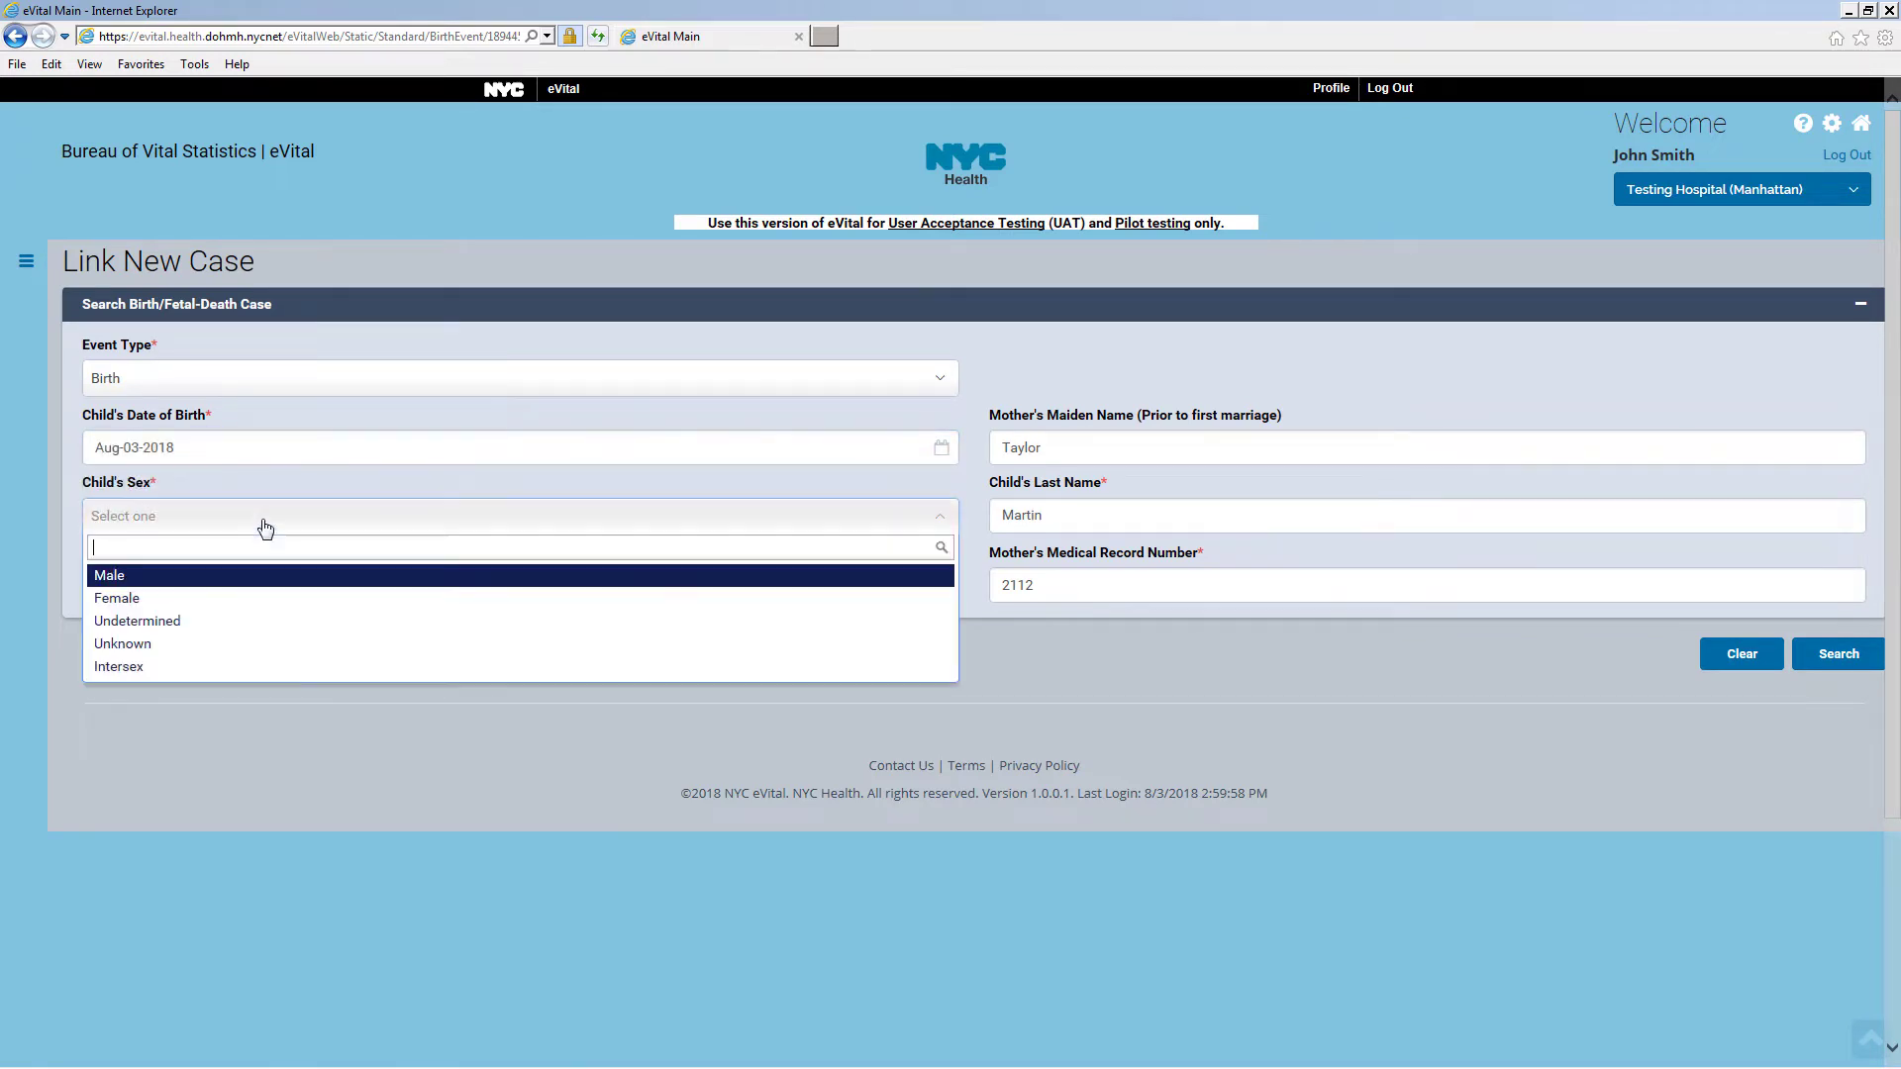
pyautogui.click(246, 600)
pyautogui.click(236, 585)
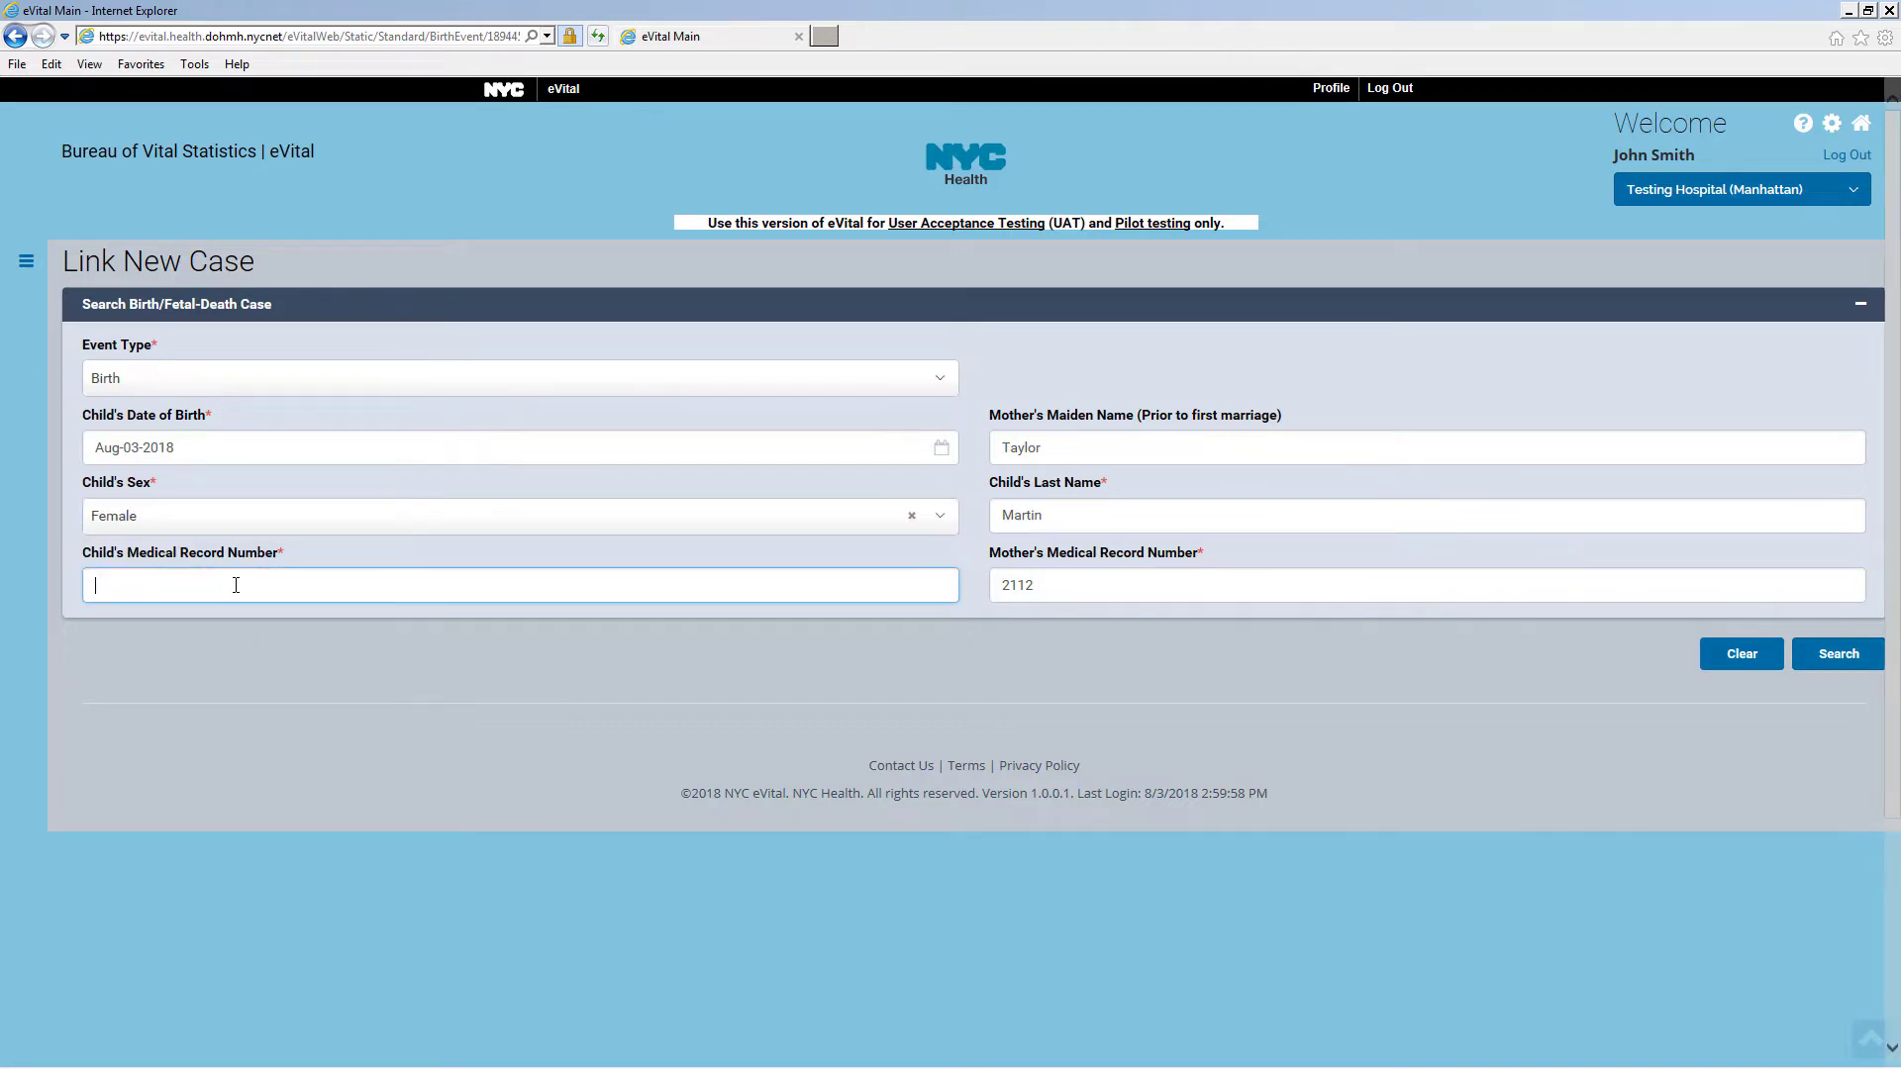
pyautogui.write('211')
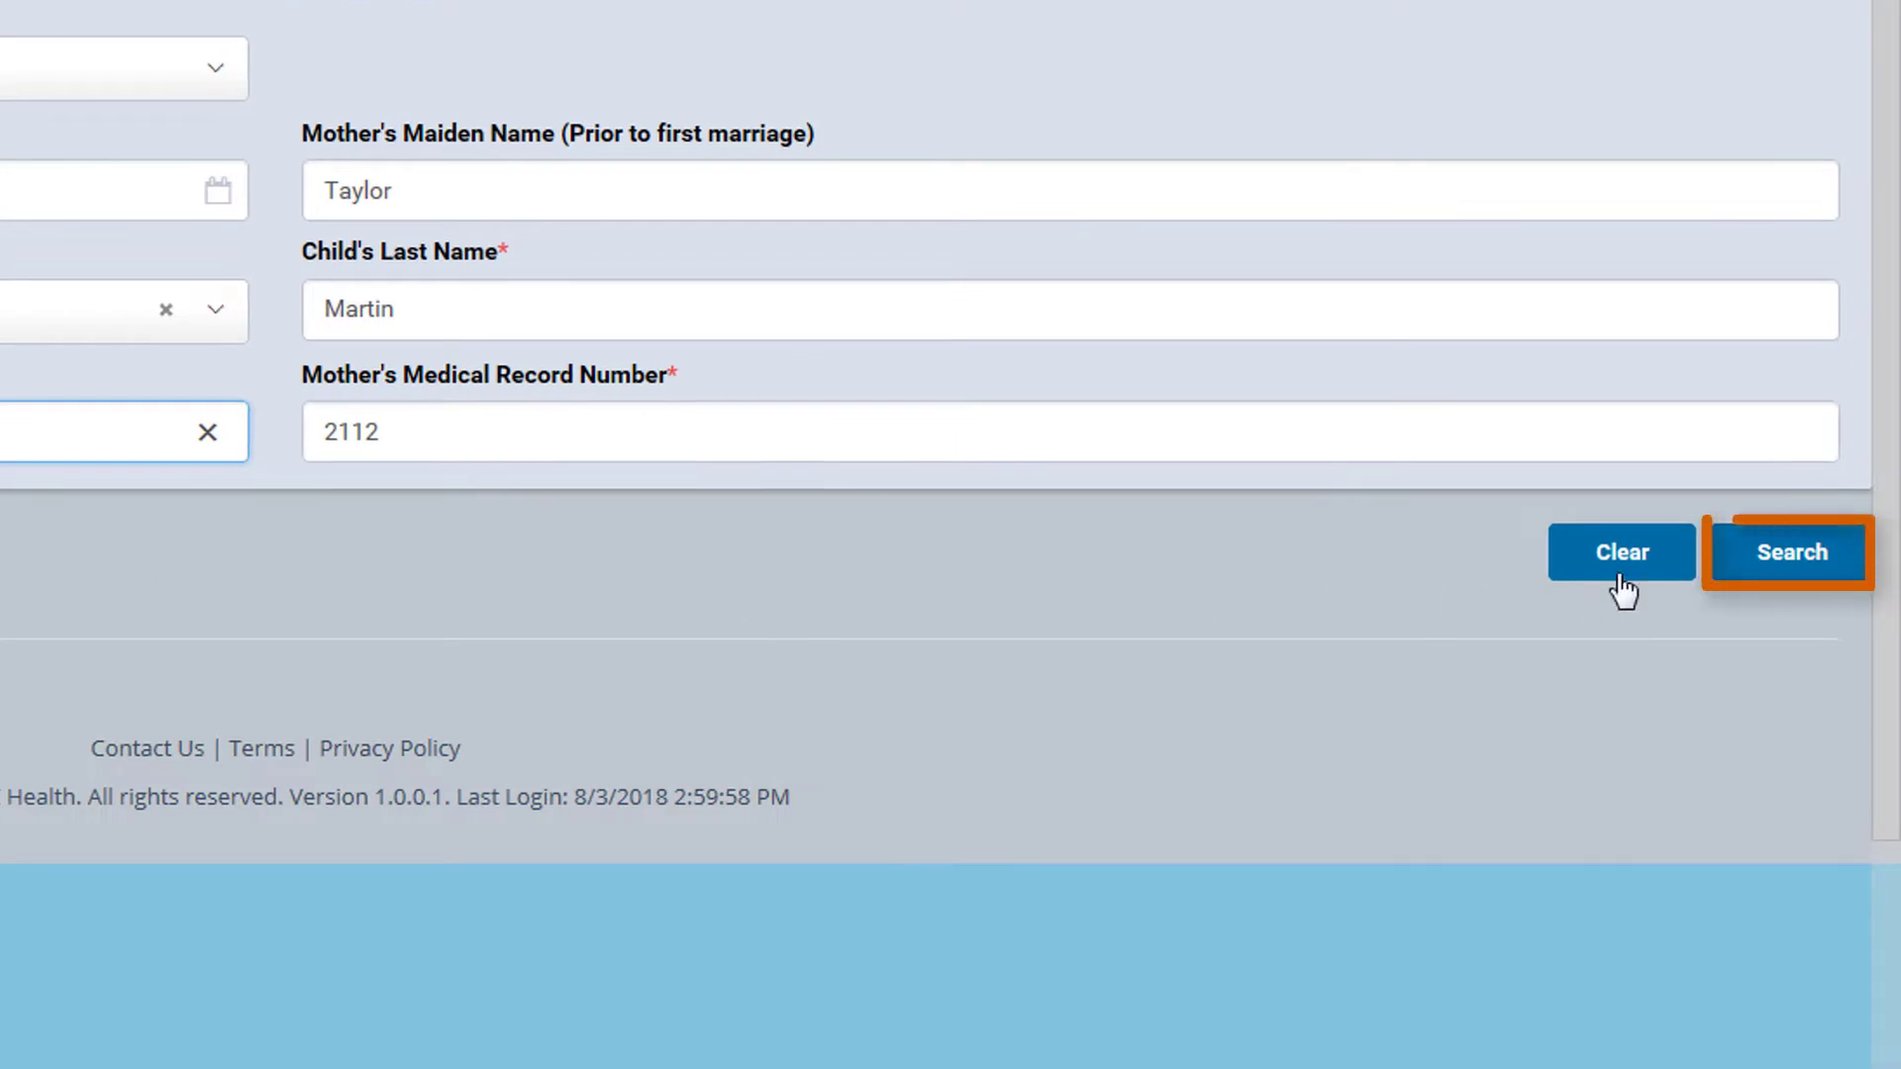
pyautogui.click(1802, 568)
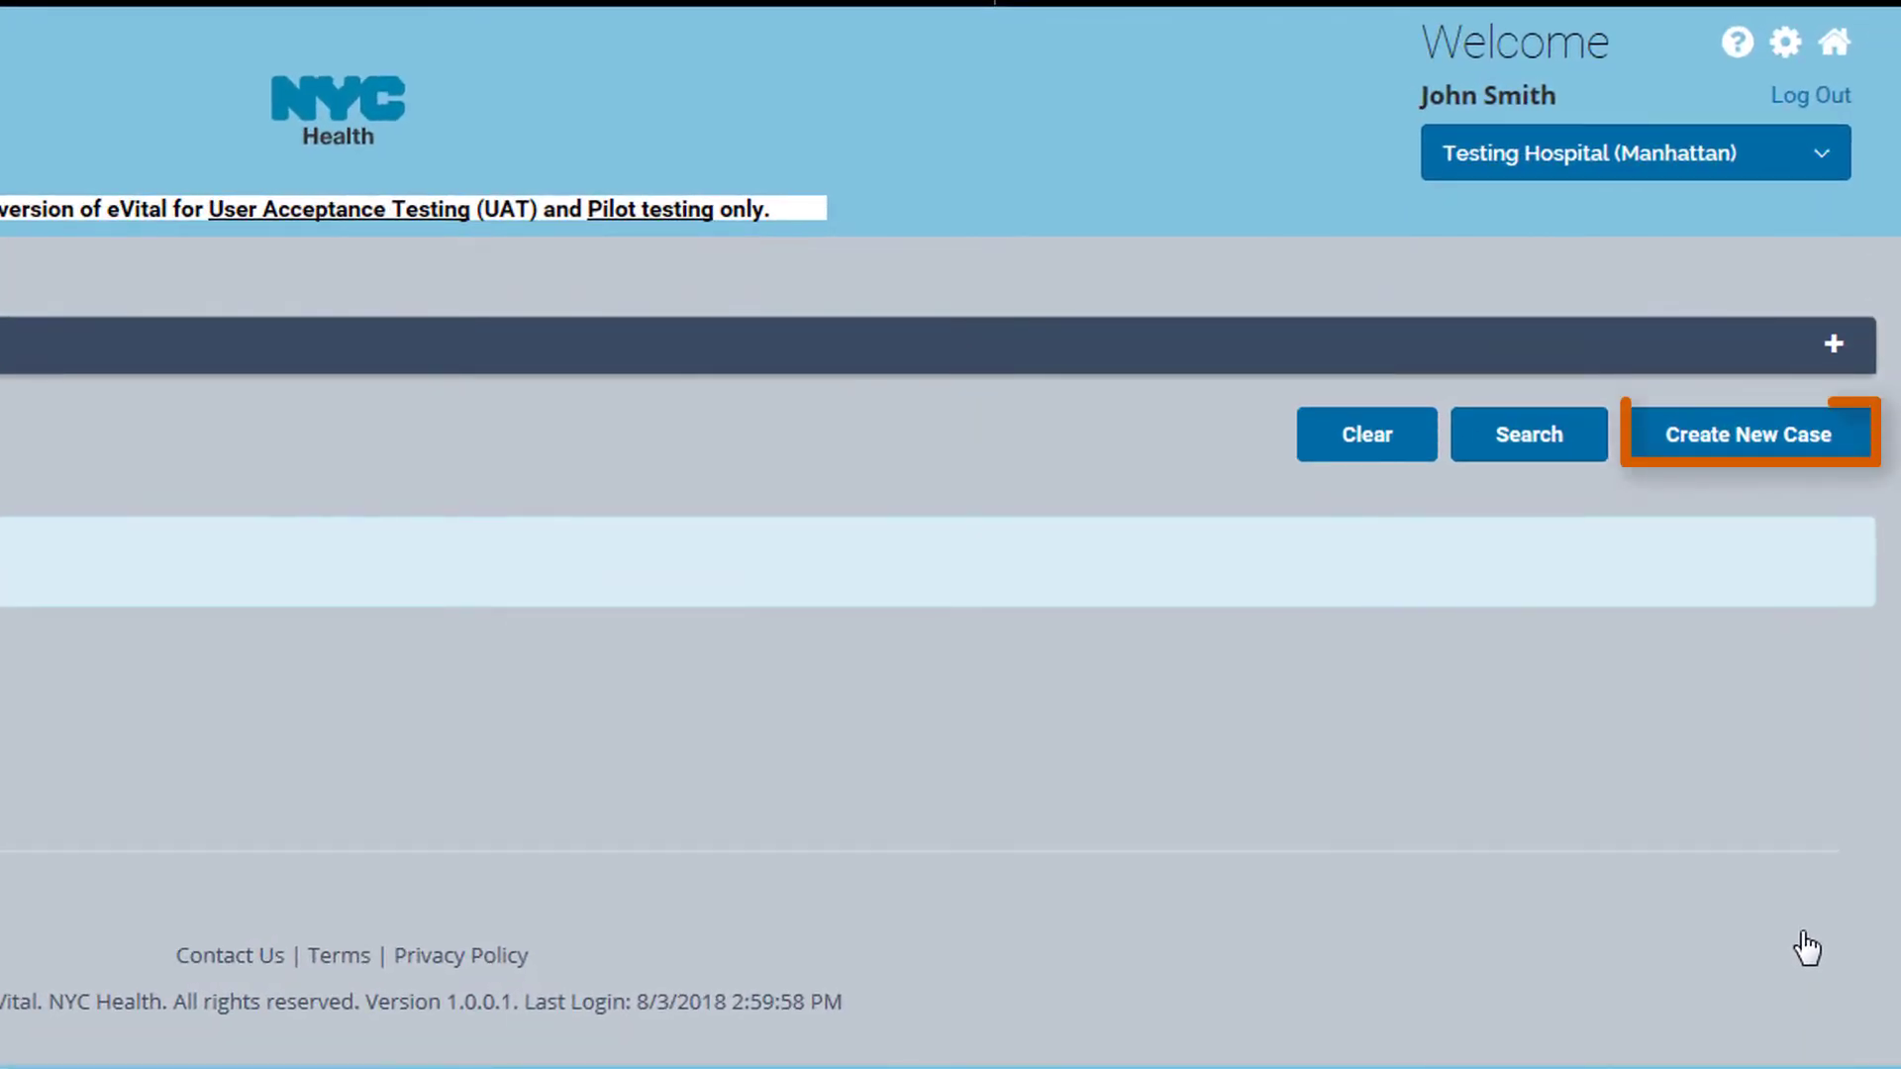
pyautogui.click(1736, 448)
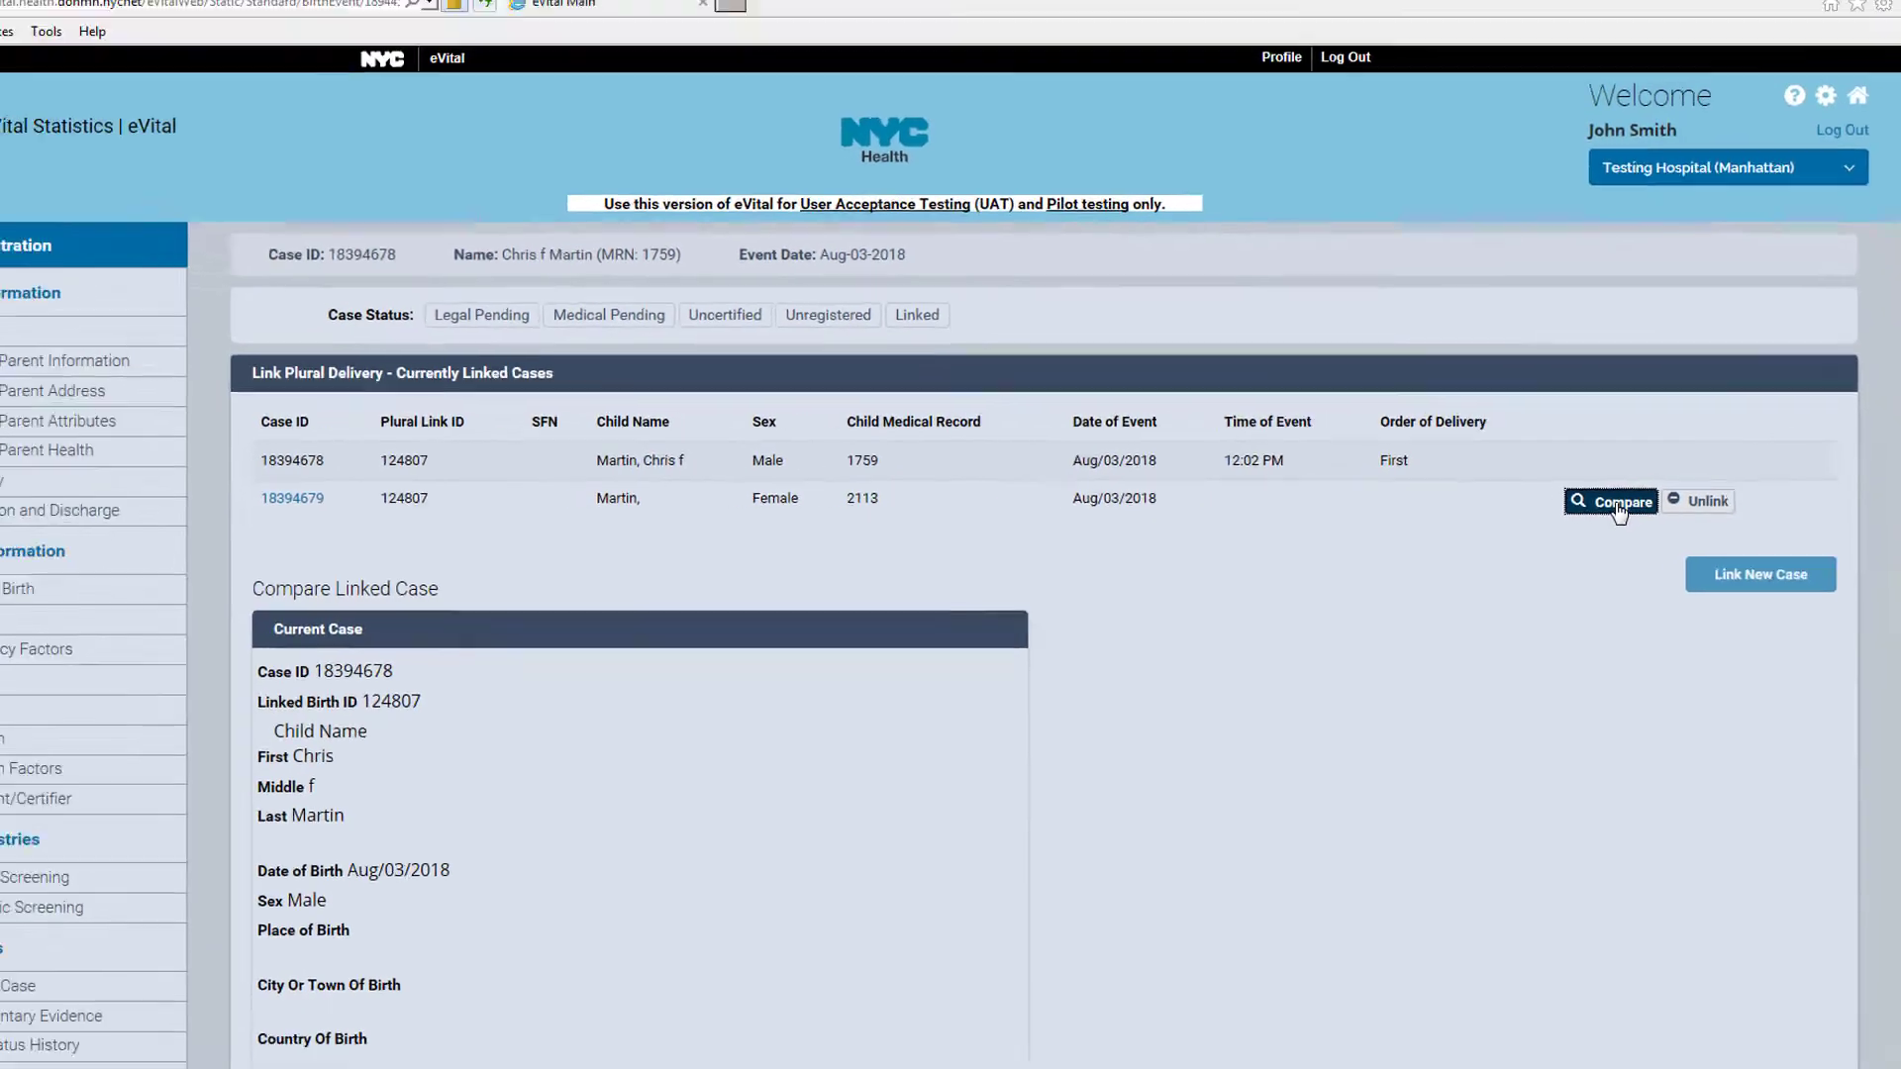
# Compare the linked female twin case side by side with the male first-born case
pyautogui.click(1618, 503)
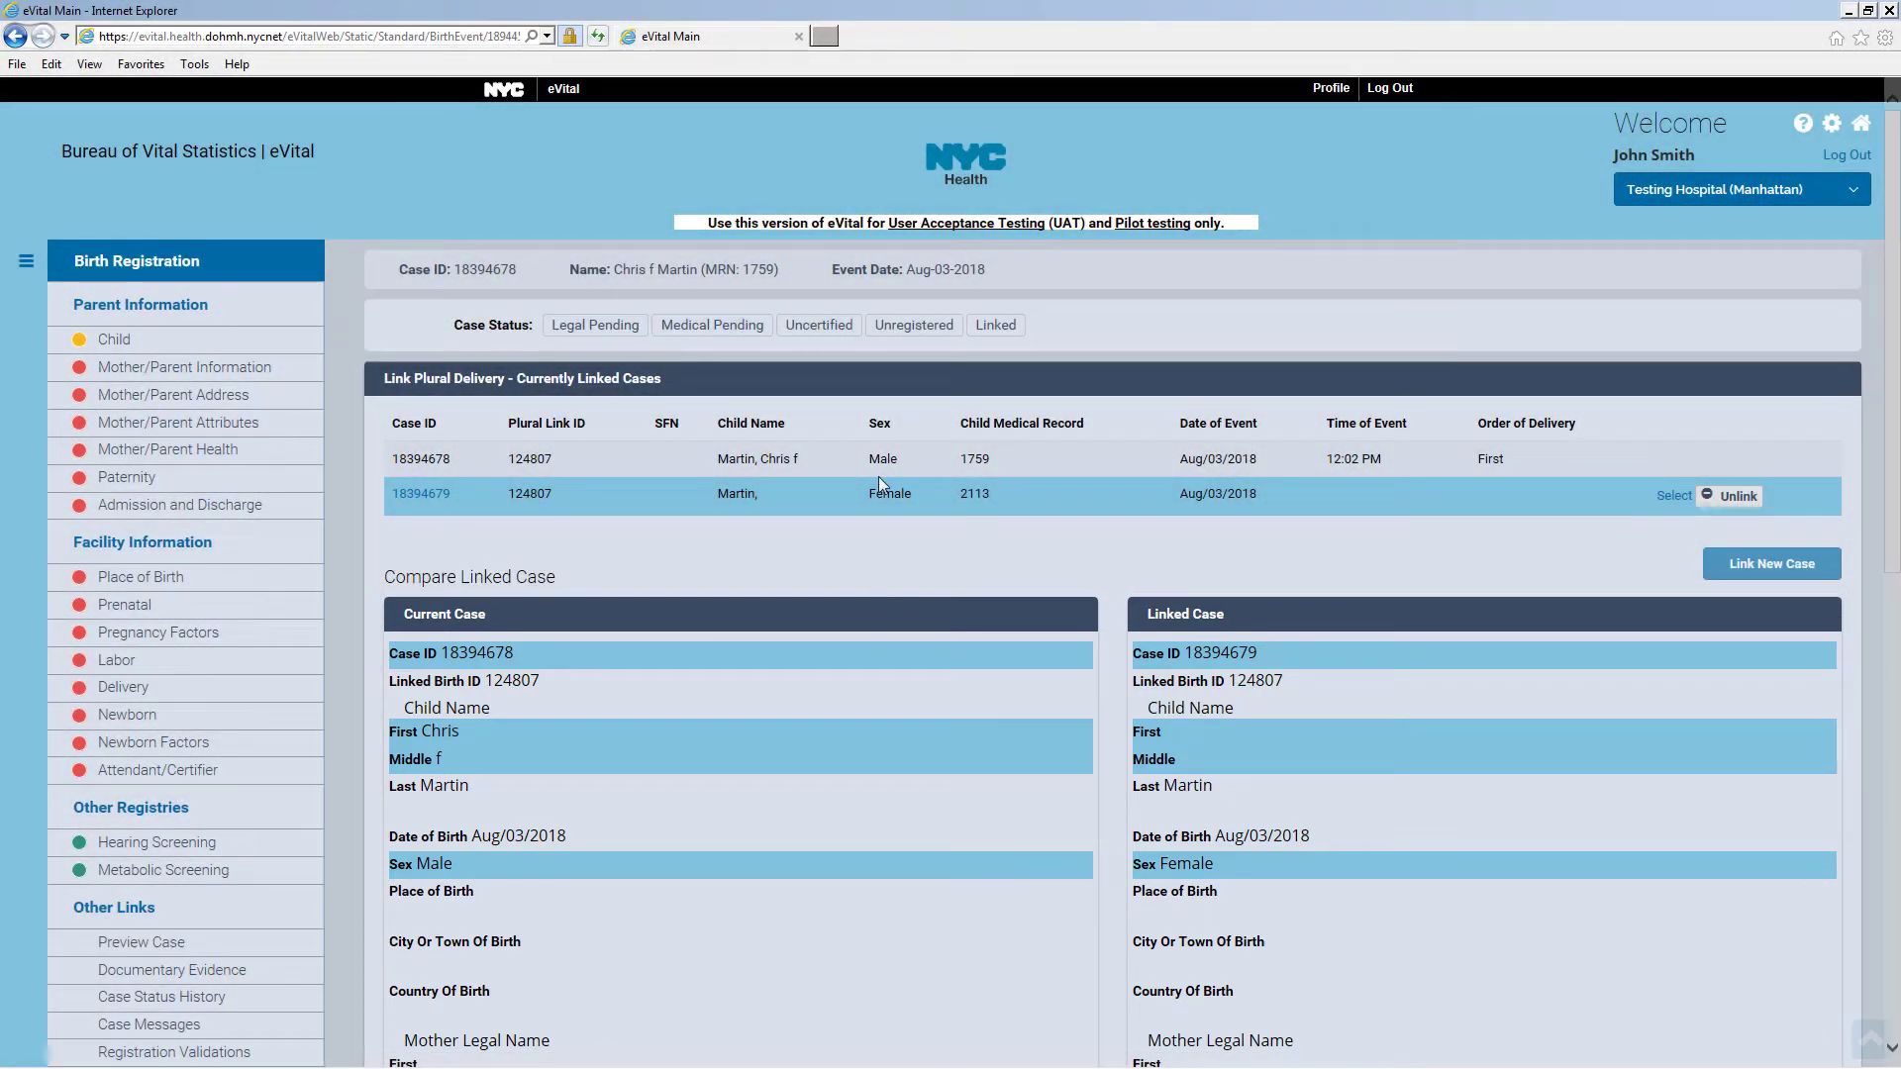
# Return to the Child page and save it with the twin linked
pyautogui.click(251, 346)
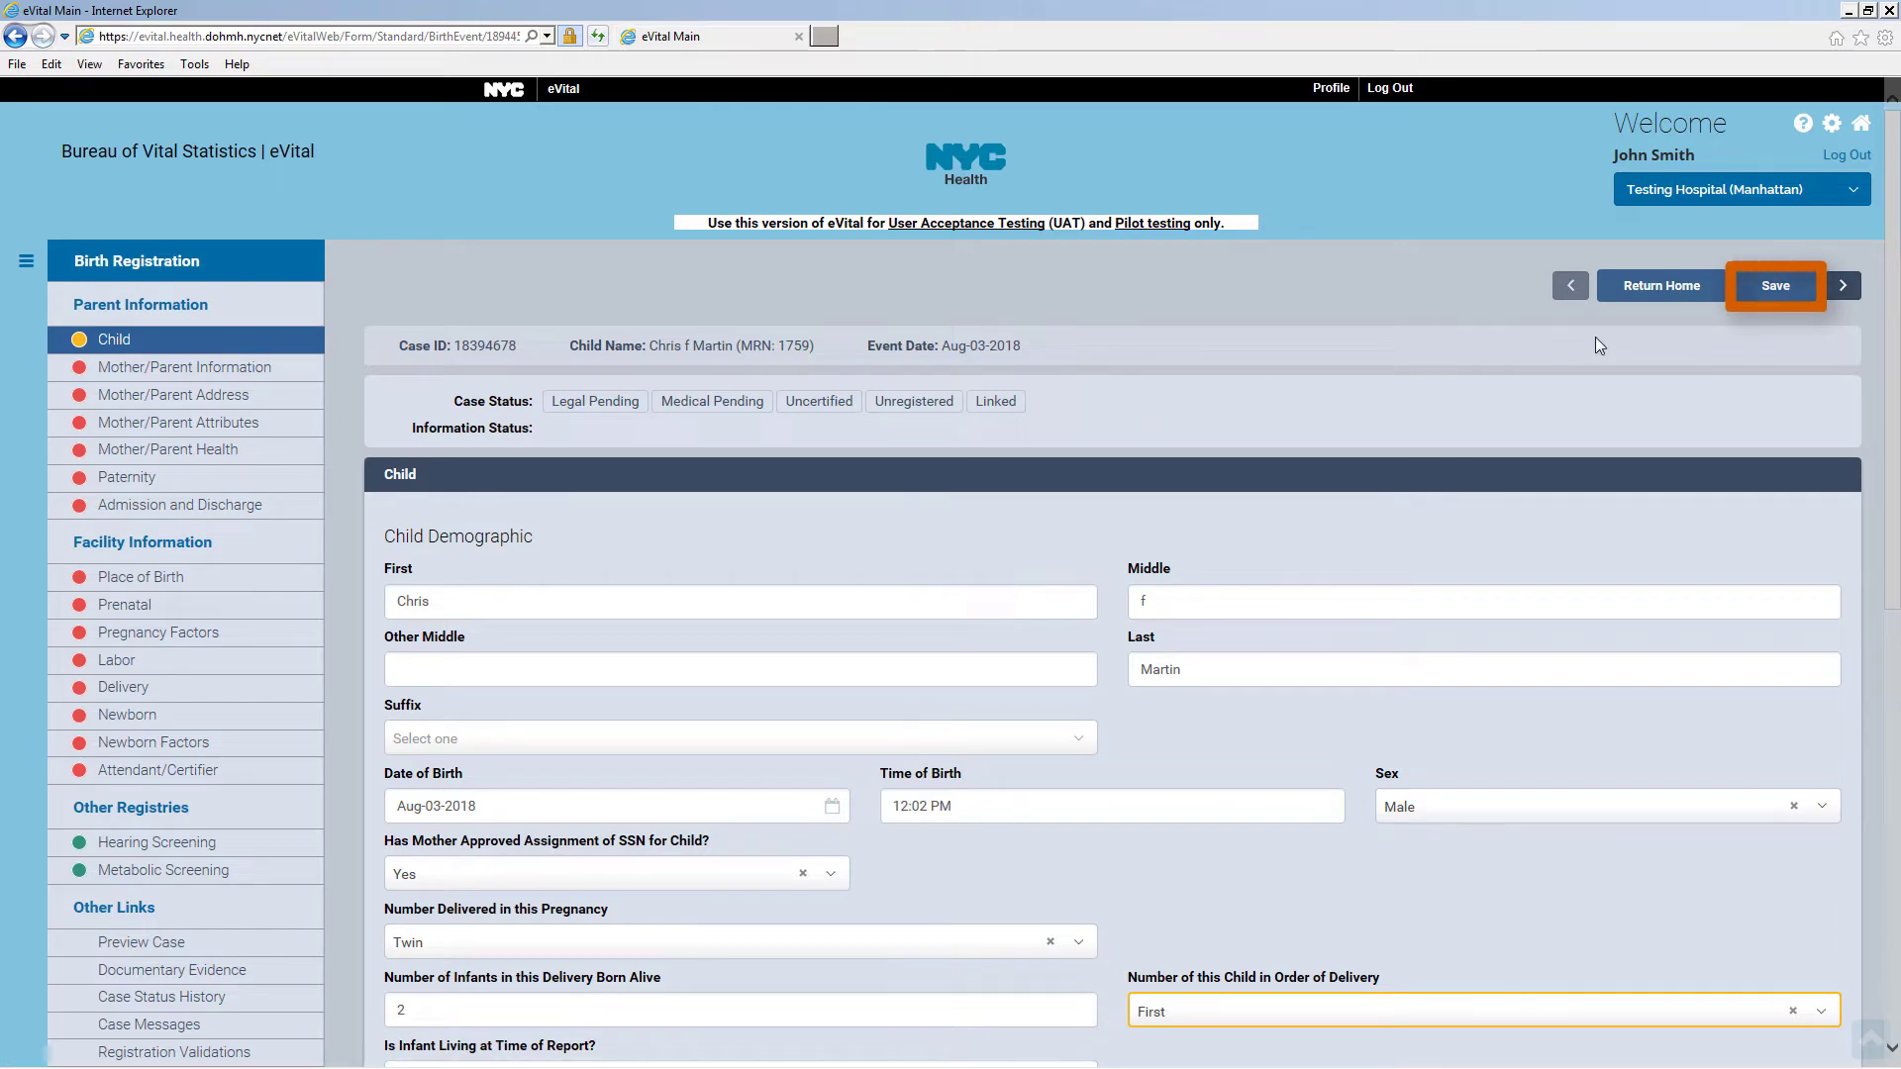
pyautogui.click(1772, 294)
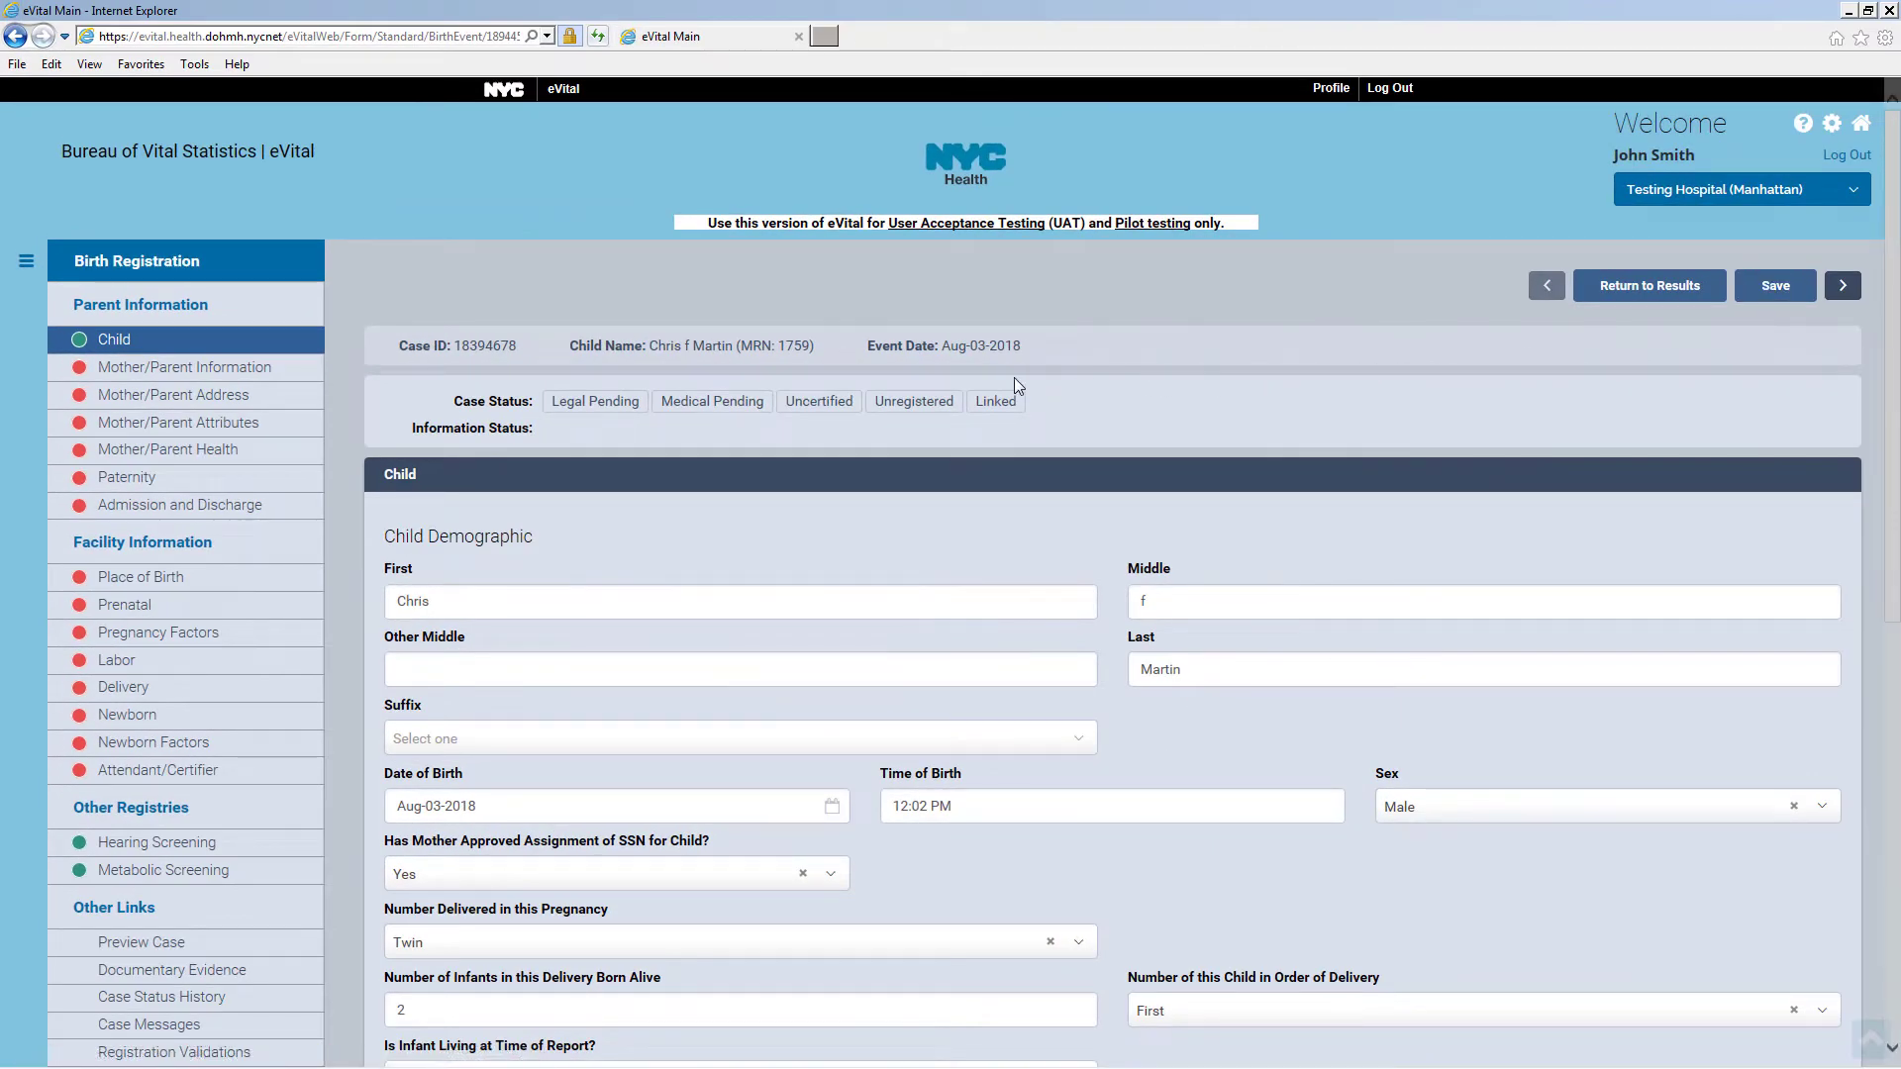
# On Mother/Parent Information, enter the mother's legal and maiden names
pyautogui.click(146, 368)
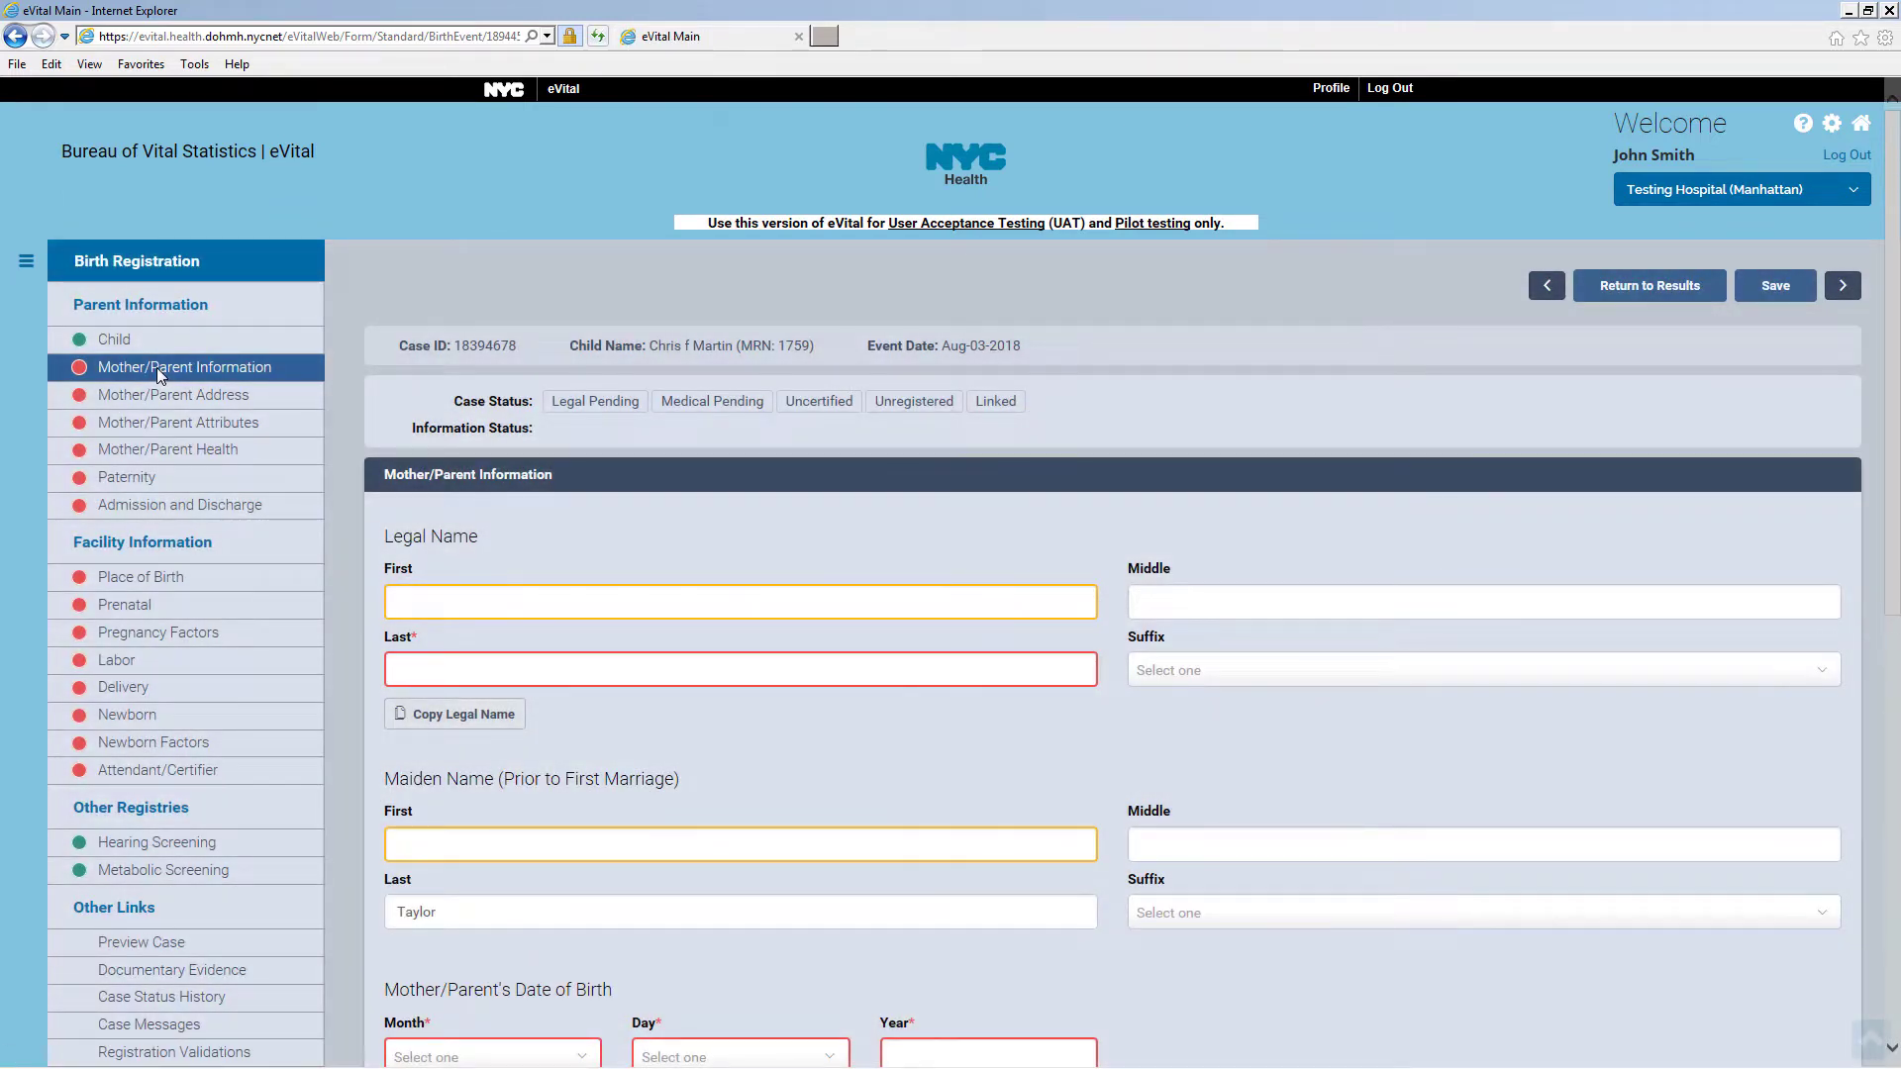
pyautogui.click(457, 588)
pyautogui.write('Roberta')
pyautogui.click(448, 676)
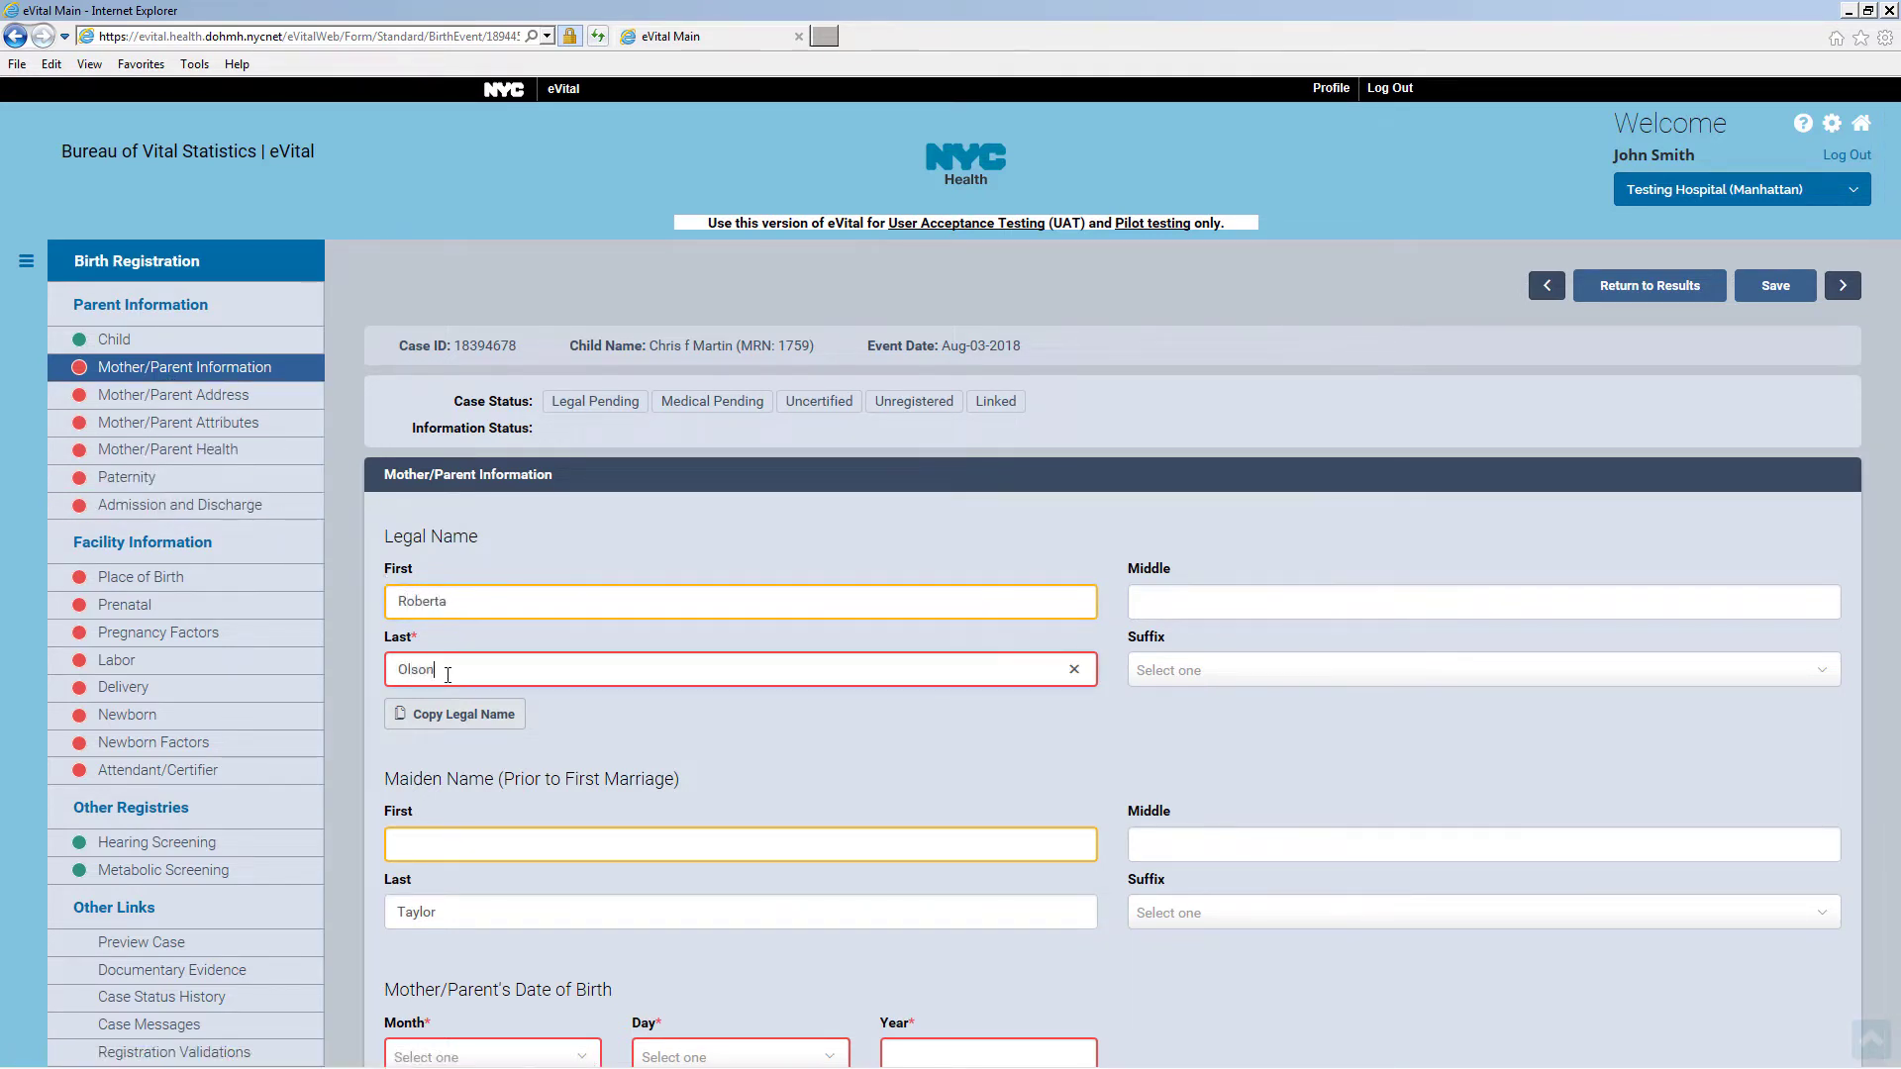
pyautogui.scroll(-3, 344, 657)
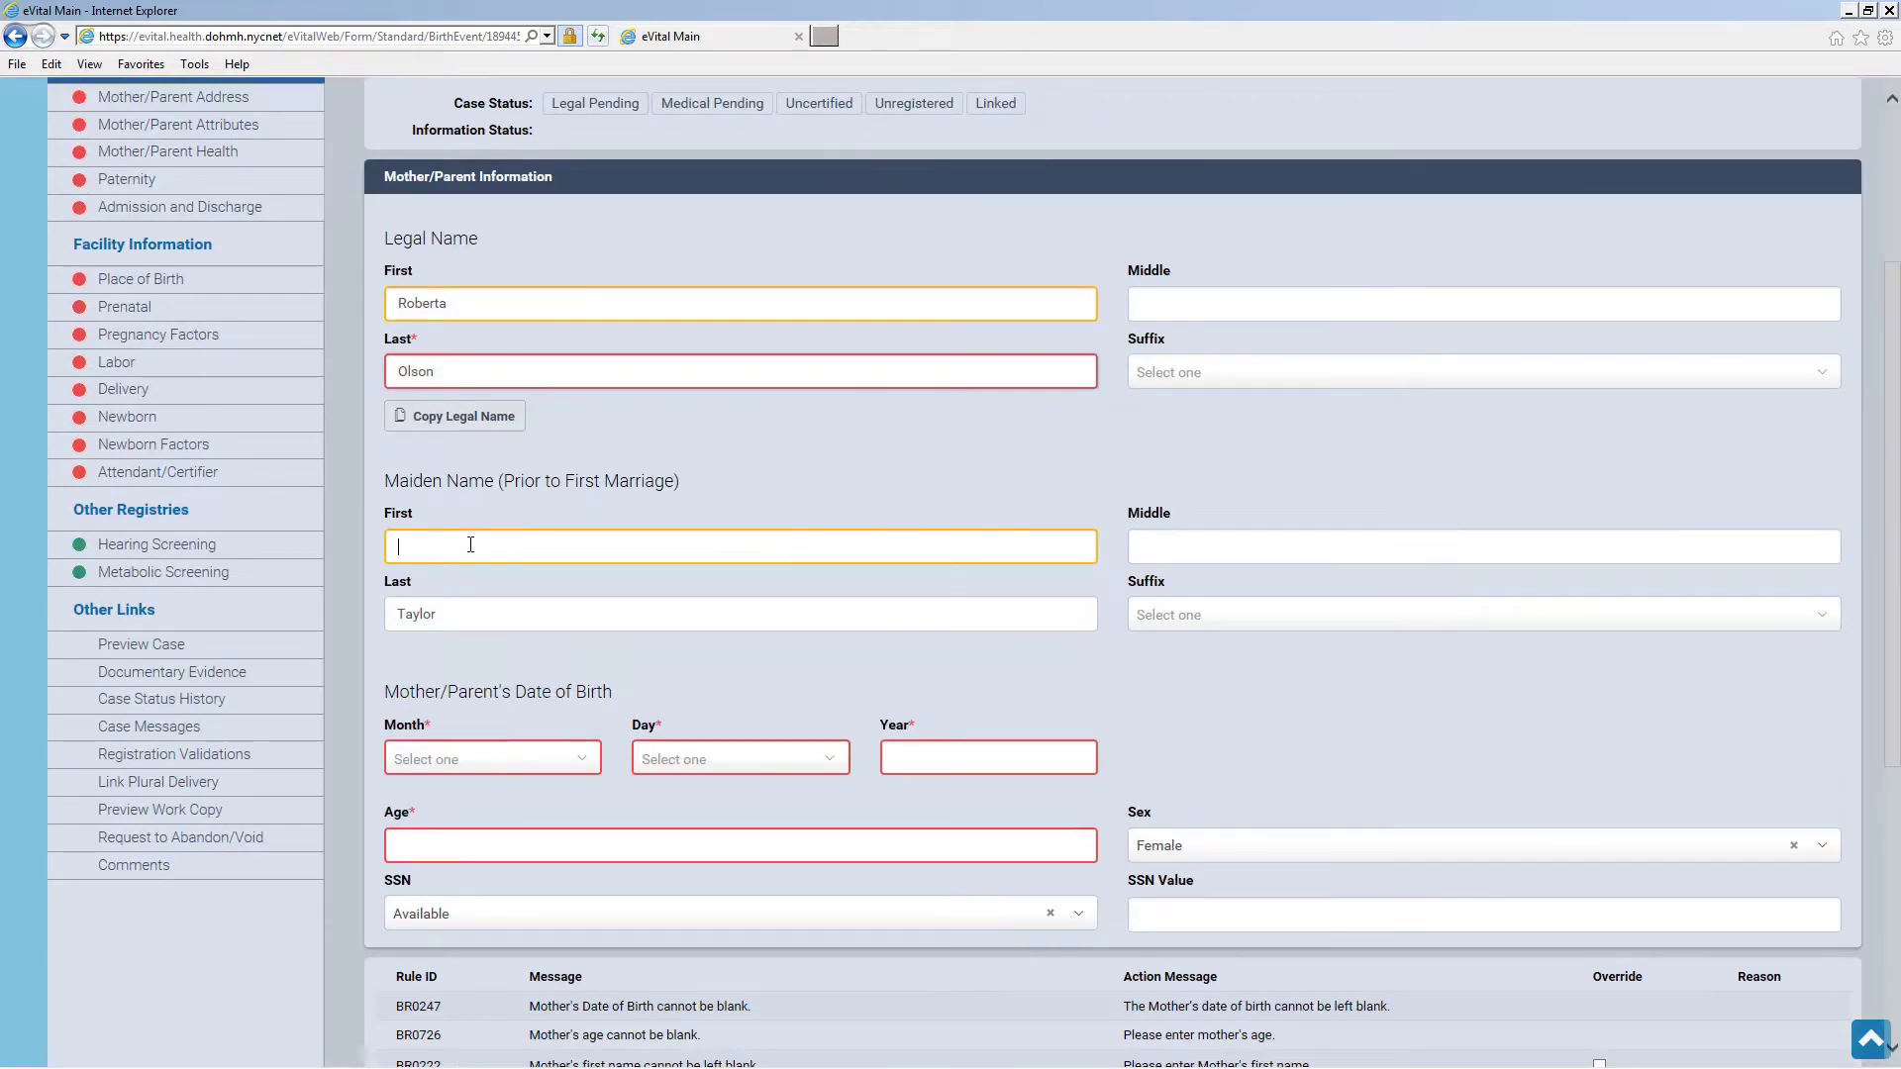
pyautogui.write('Roberta')
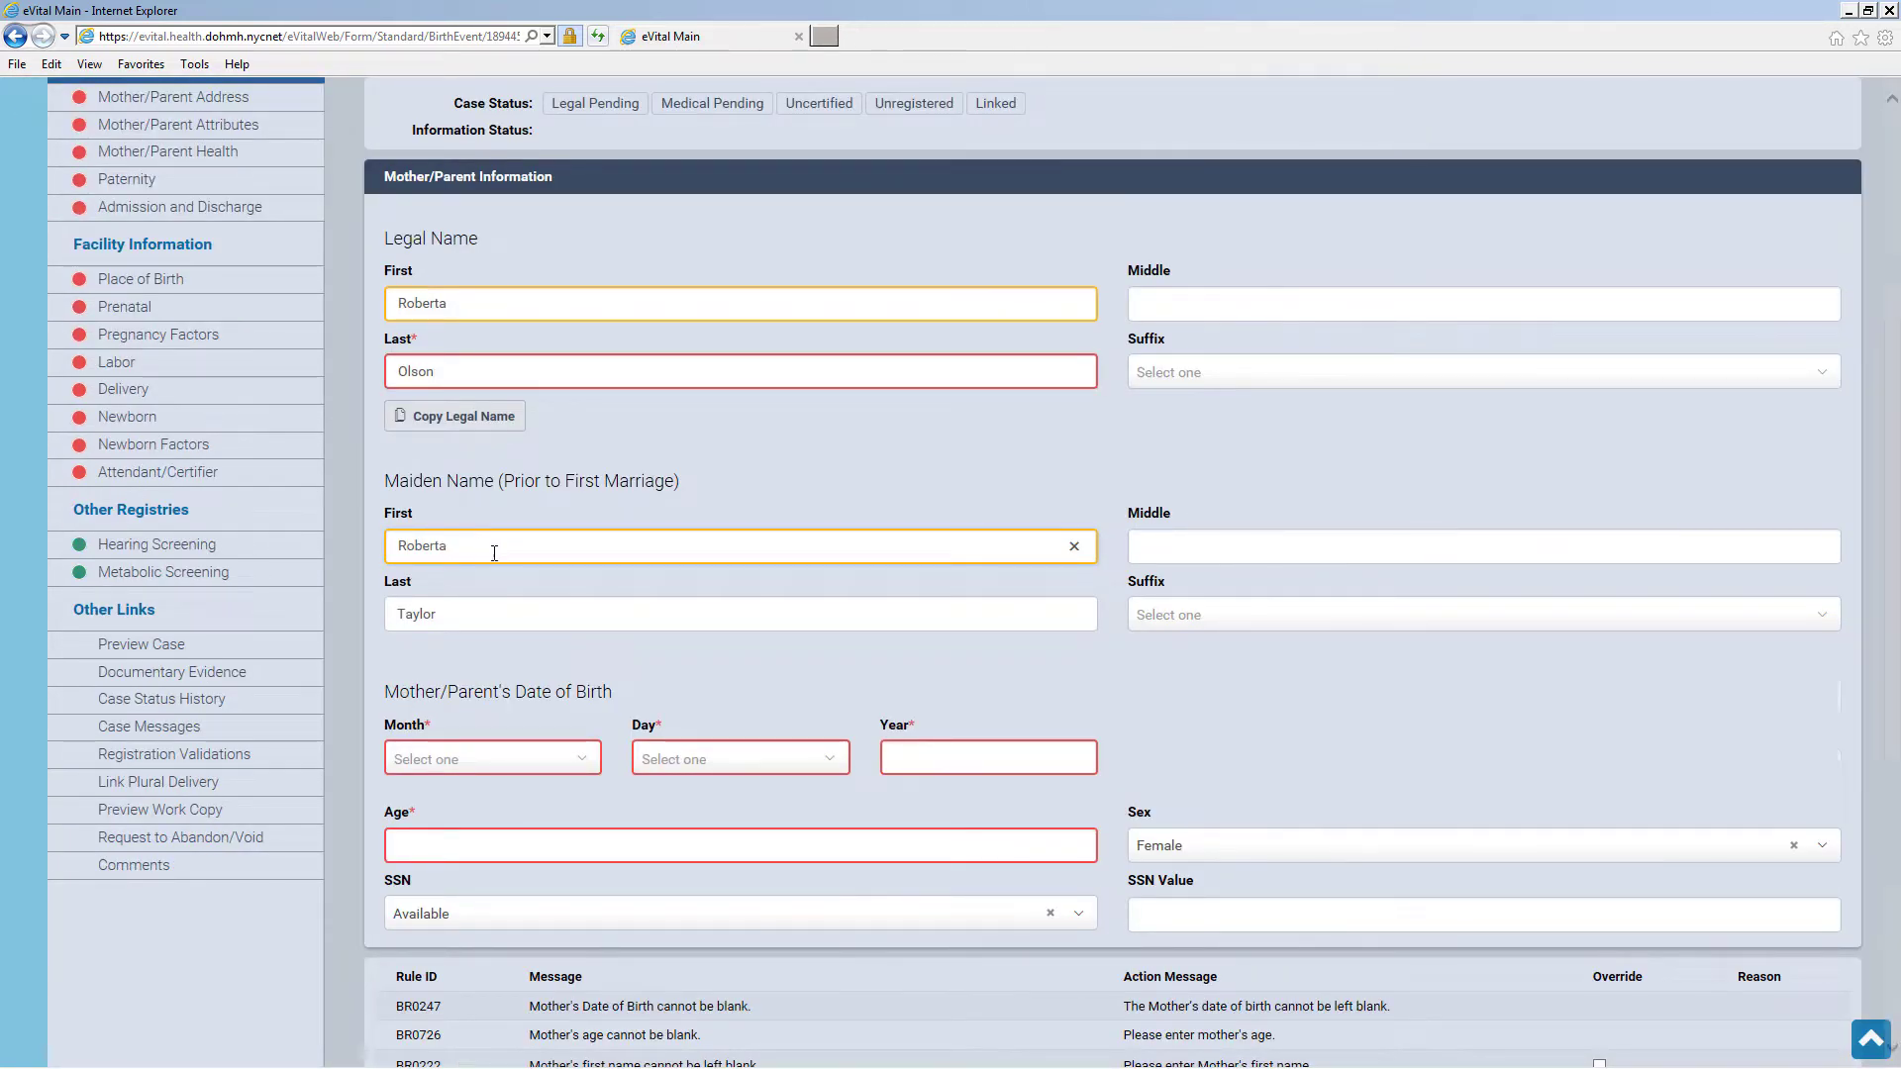
pyautogui.scroll(-3, 494, 553)
# Set the mother's birth date to Jan 04 1990, age 28, SSN Unknown, and save
pyautogui.click(559, 461)
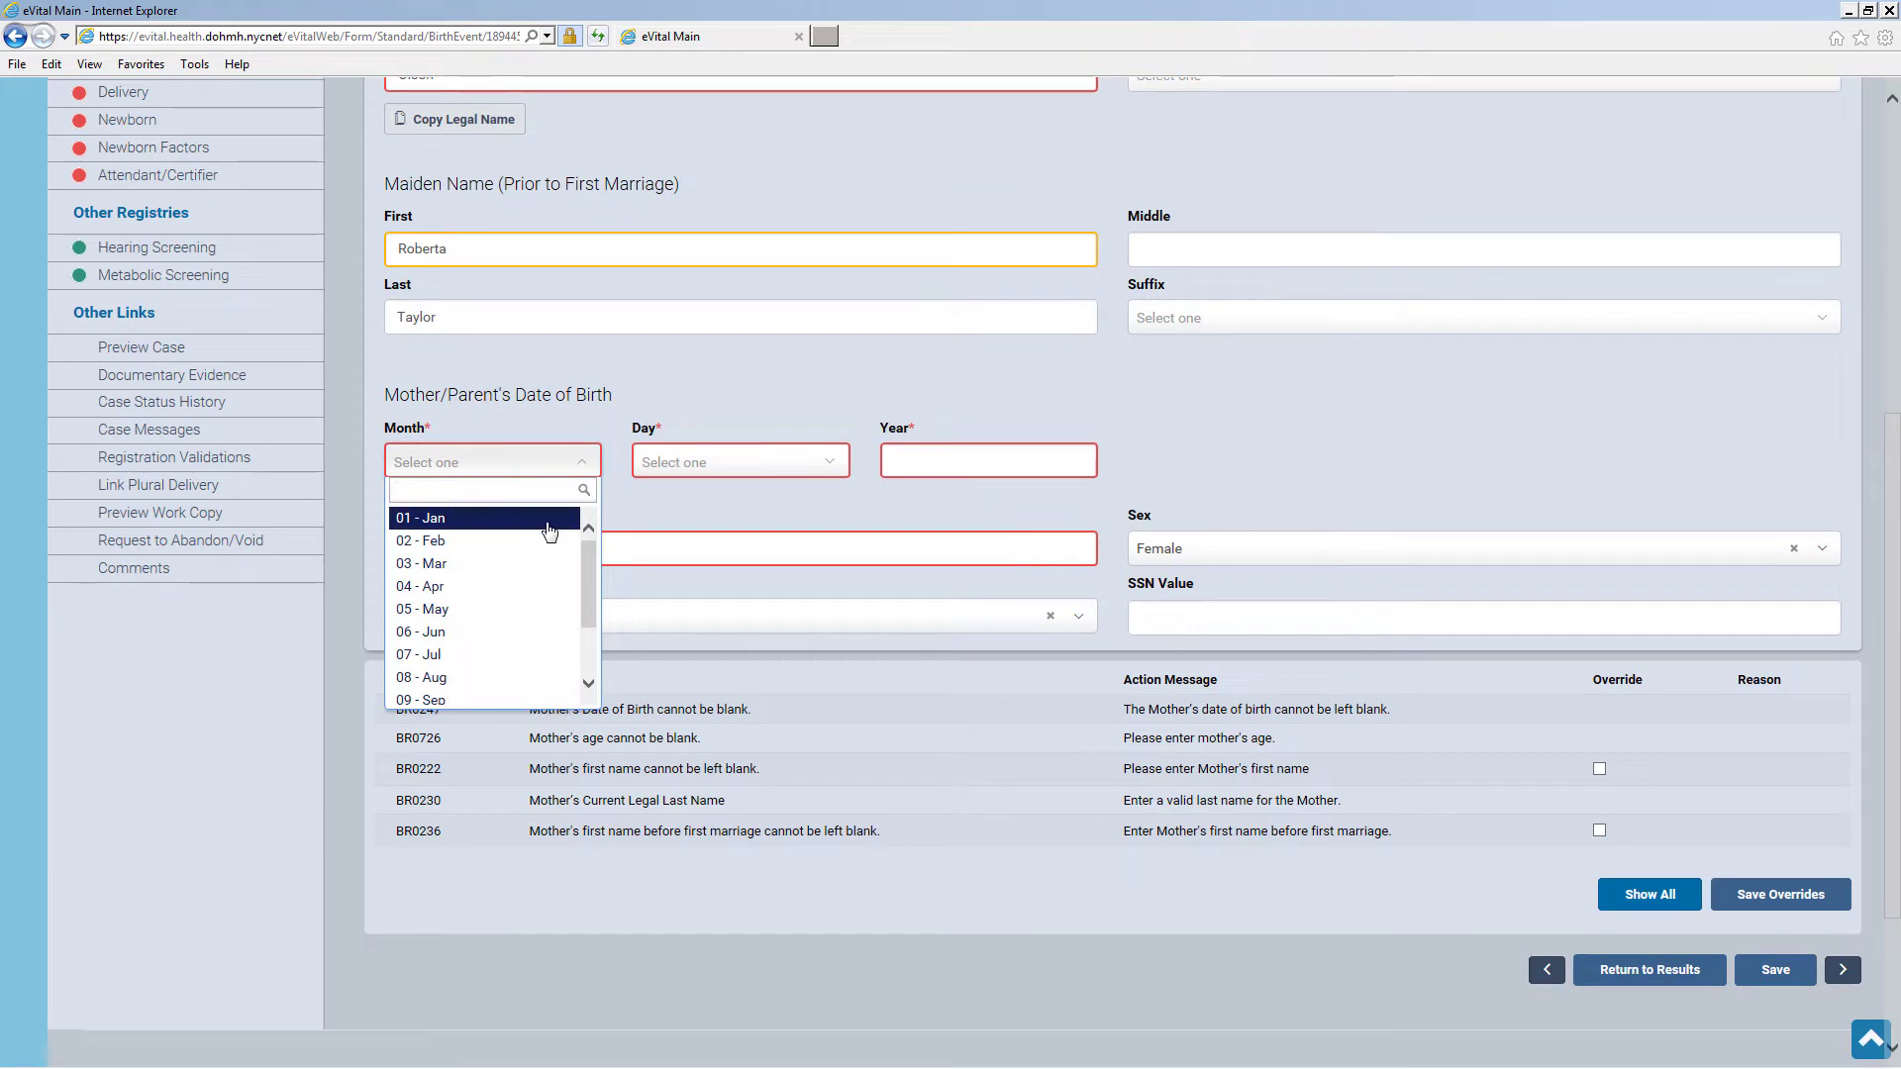
pyautogui.click(495, 518)
pyautogui.click(723, 462)
pyautogui.click(678, 588)
pyautogui.click(911, 458)
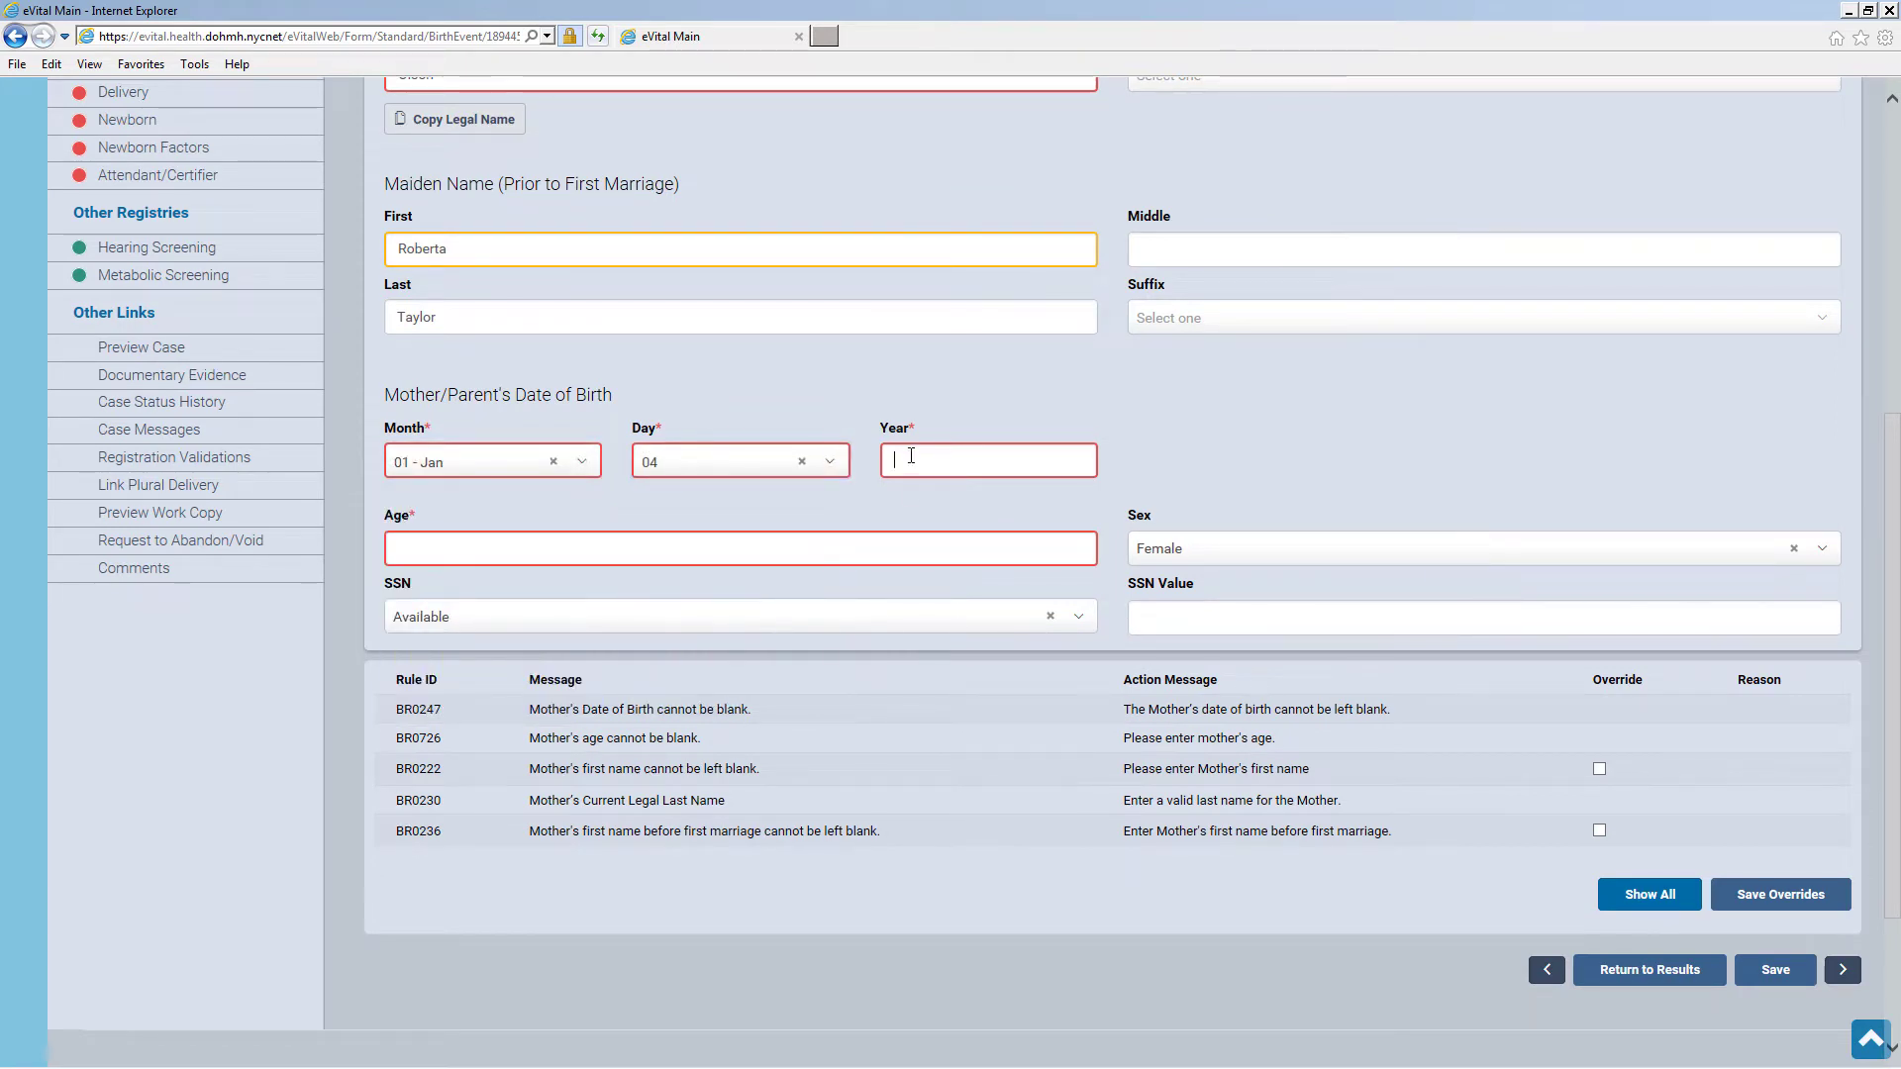
pyautogui.write('1990')
pyautogui.click(438, 542)
pyautogui.click(497, 620)
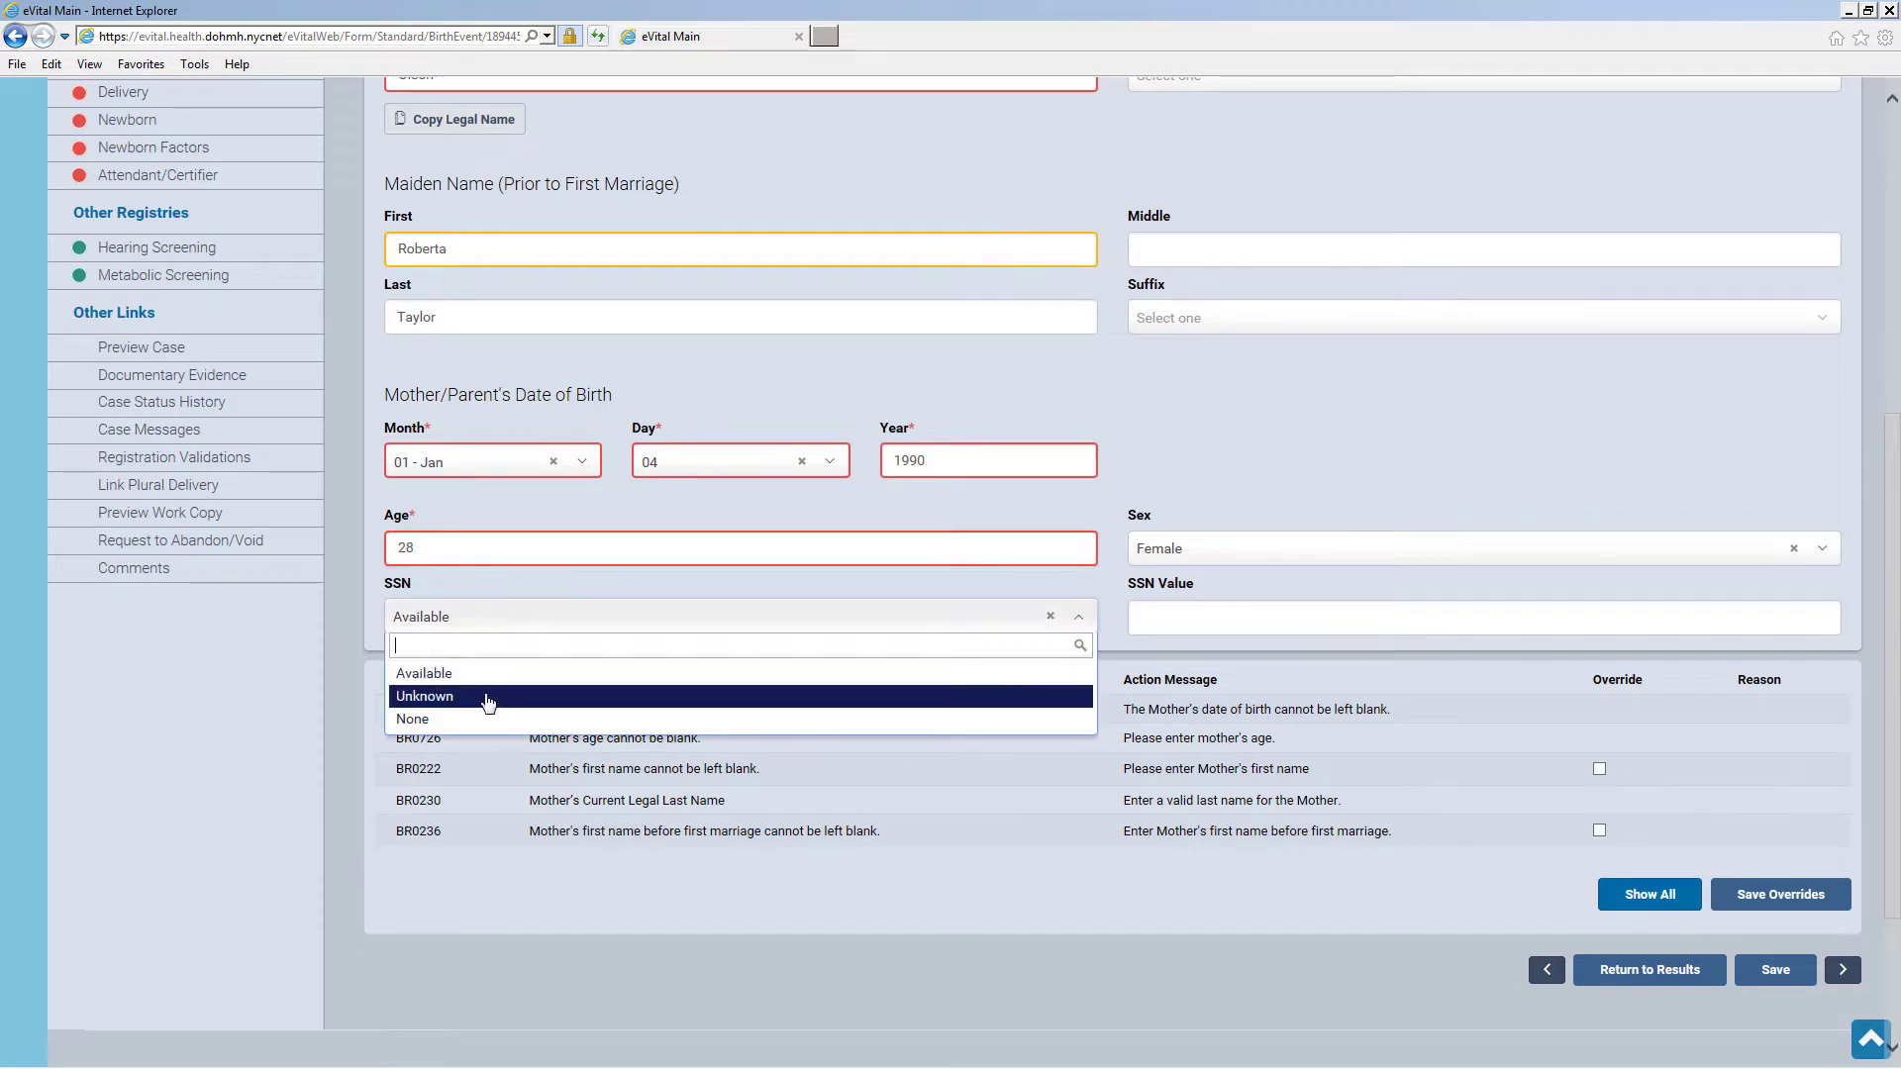
pyautogui.click(485, 692)
pyautogui.click(1777, 970)
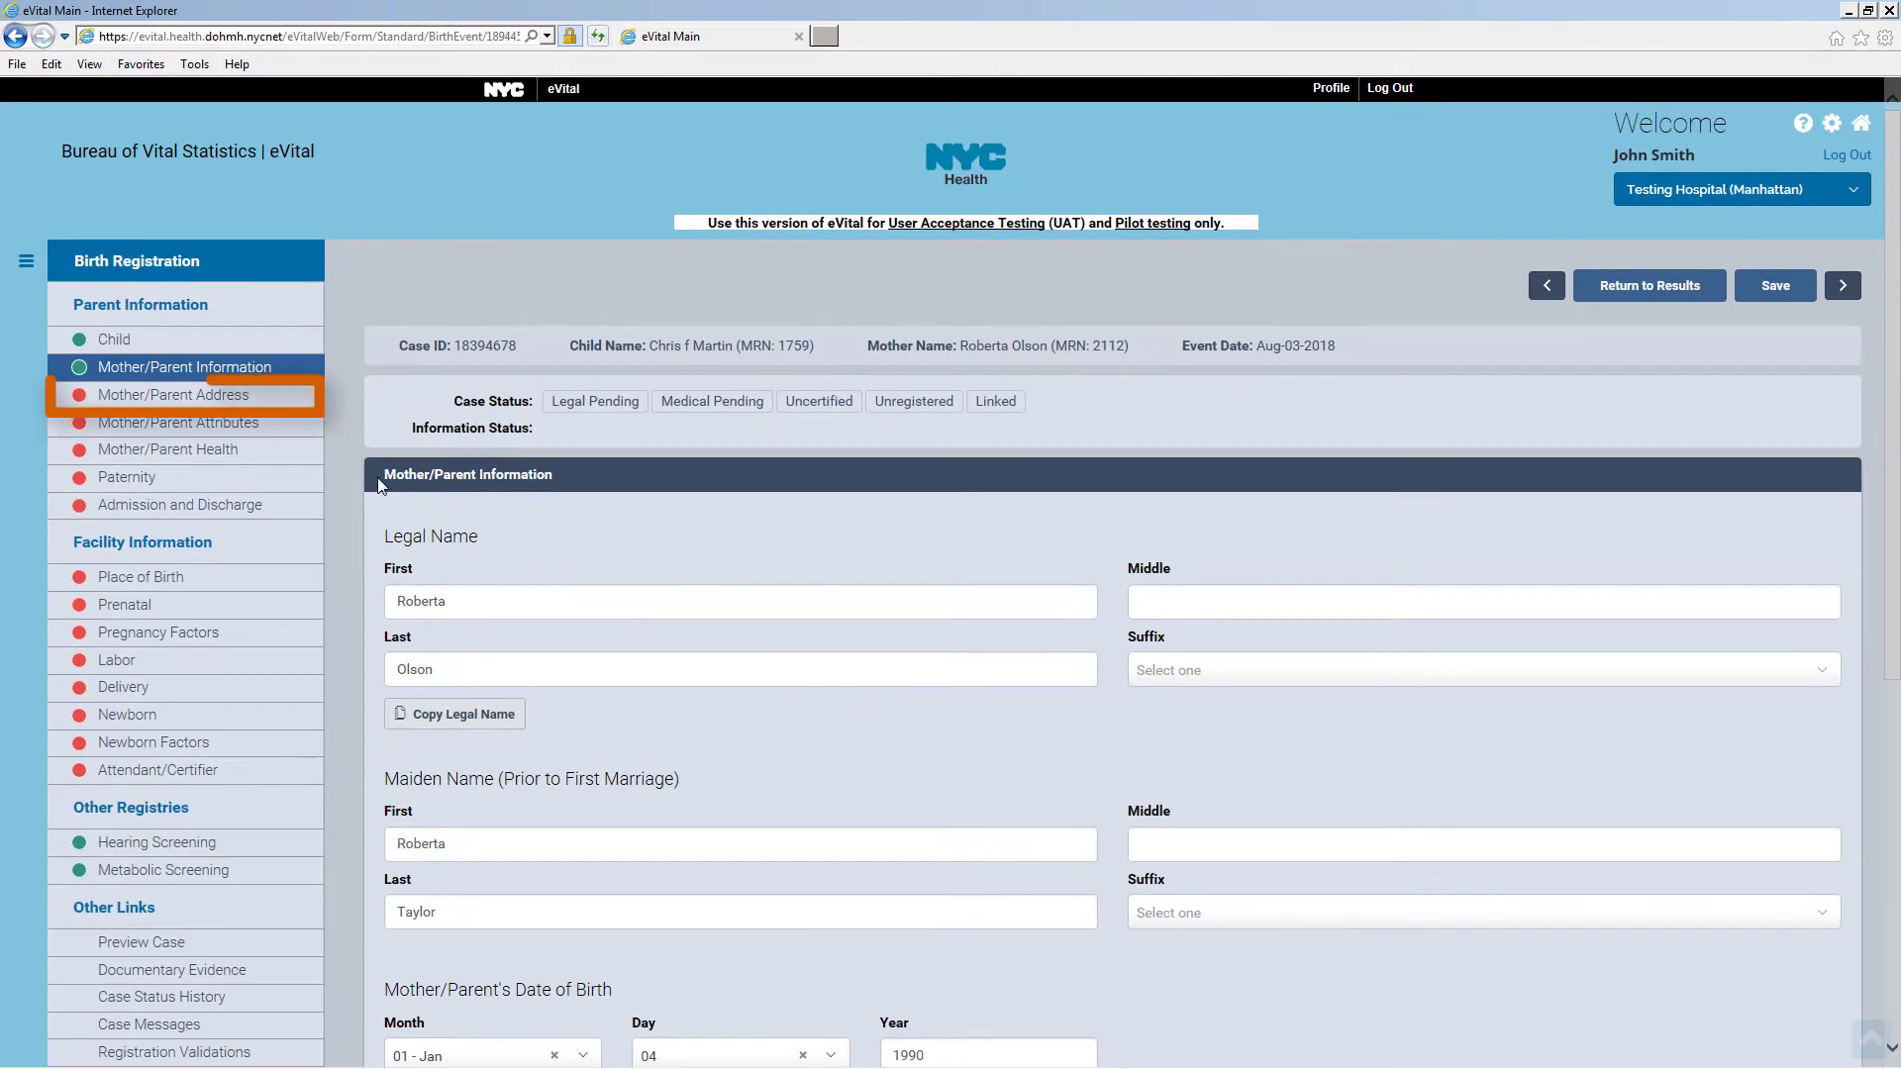
pyautogui.click(196, 399)
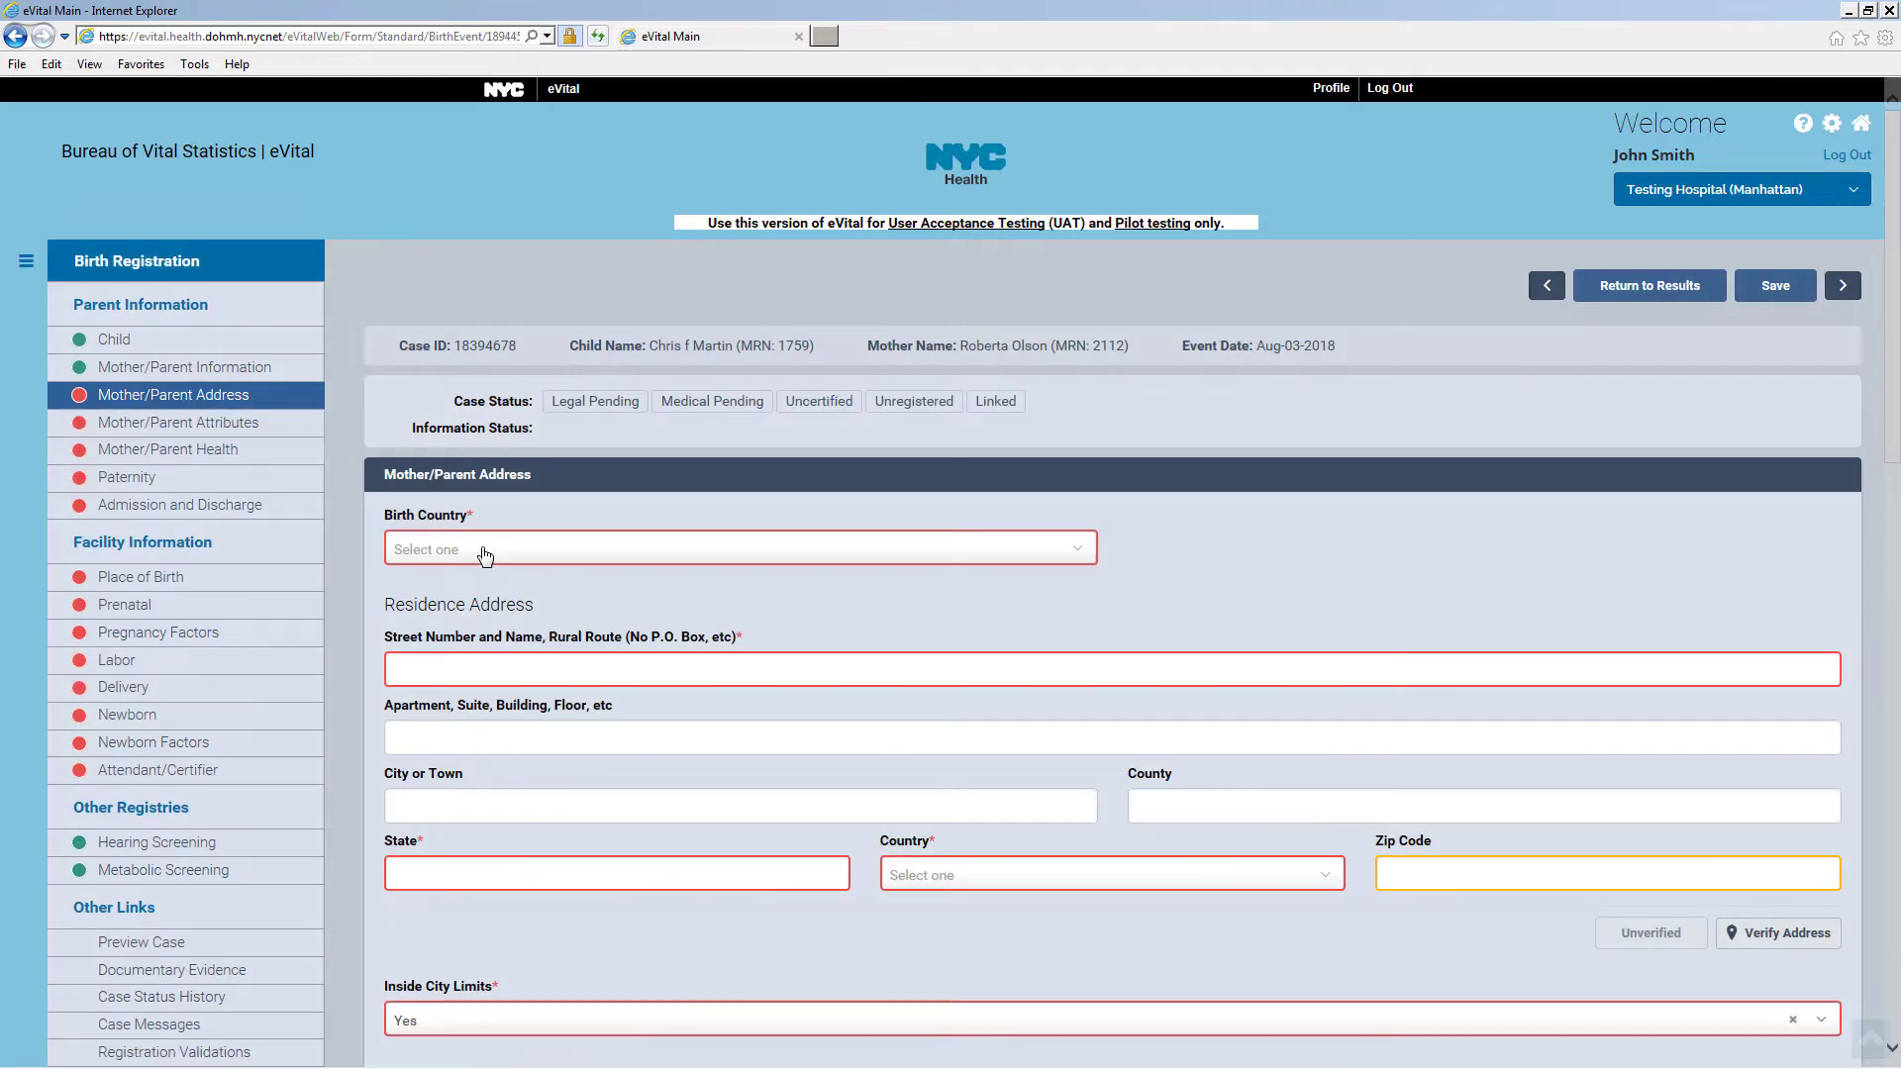
# Set the mother's birthplace to New York, New York, United States
pyautogui.click(485, 558)
pyautogui.click(479, 606)
pyautogui.click(478, 613)
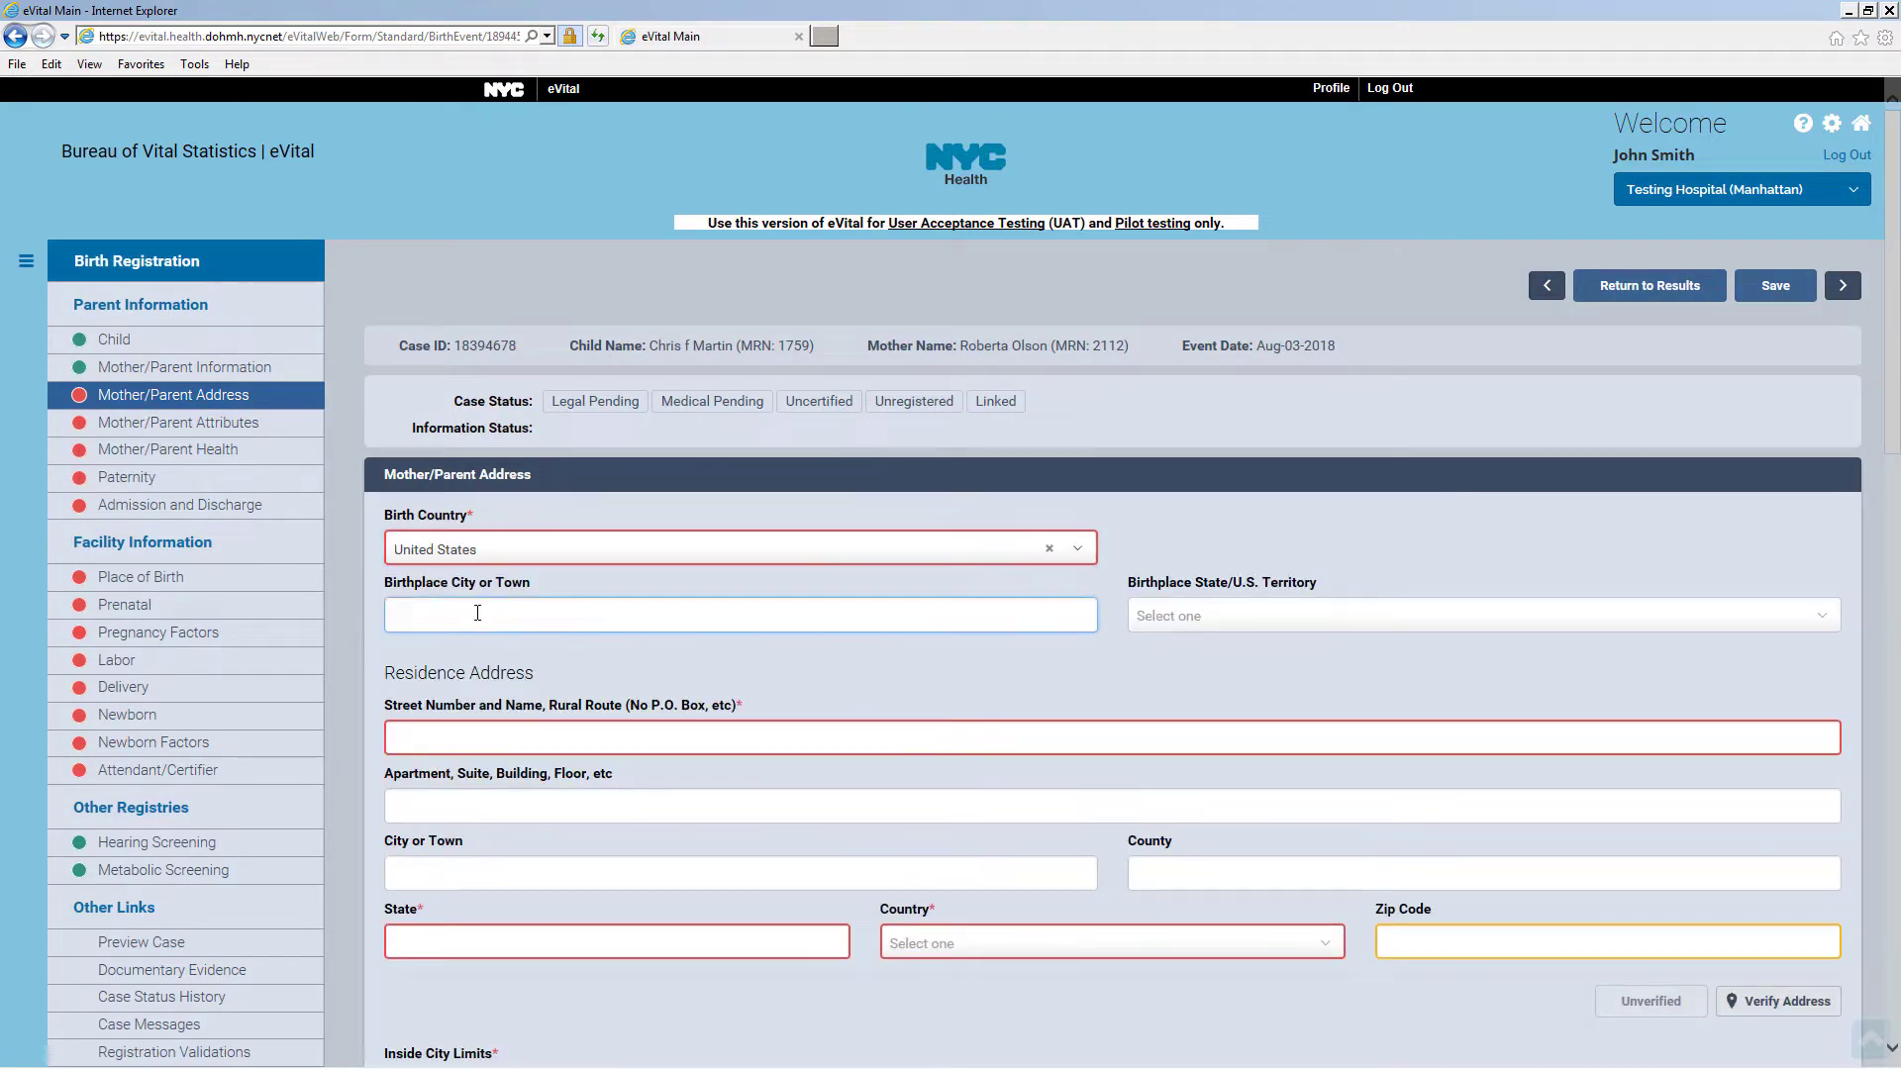
pyautogui.write('New York')
pyautogui.click(1174, 615)
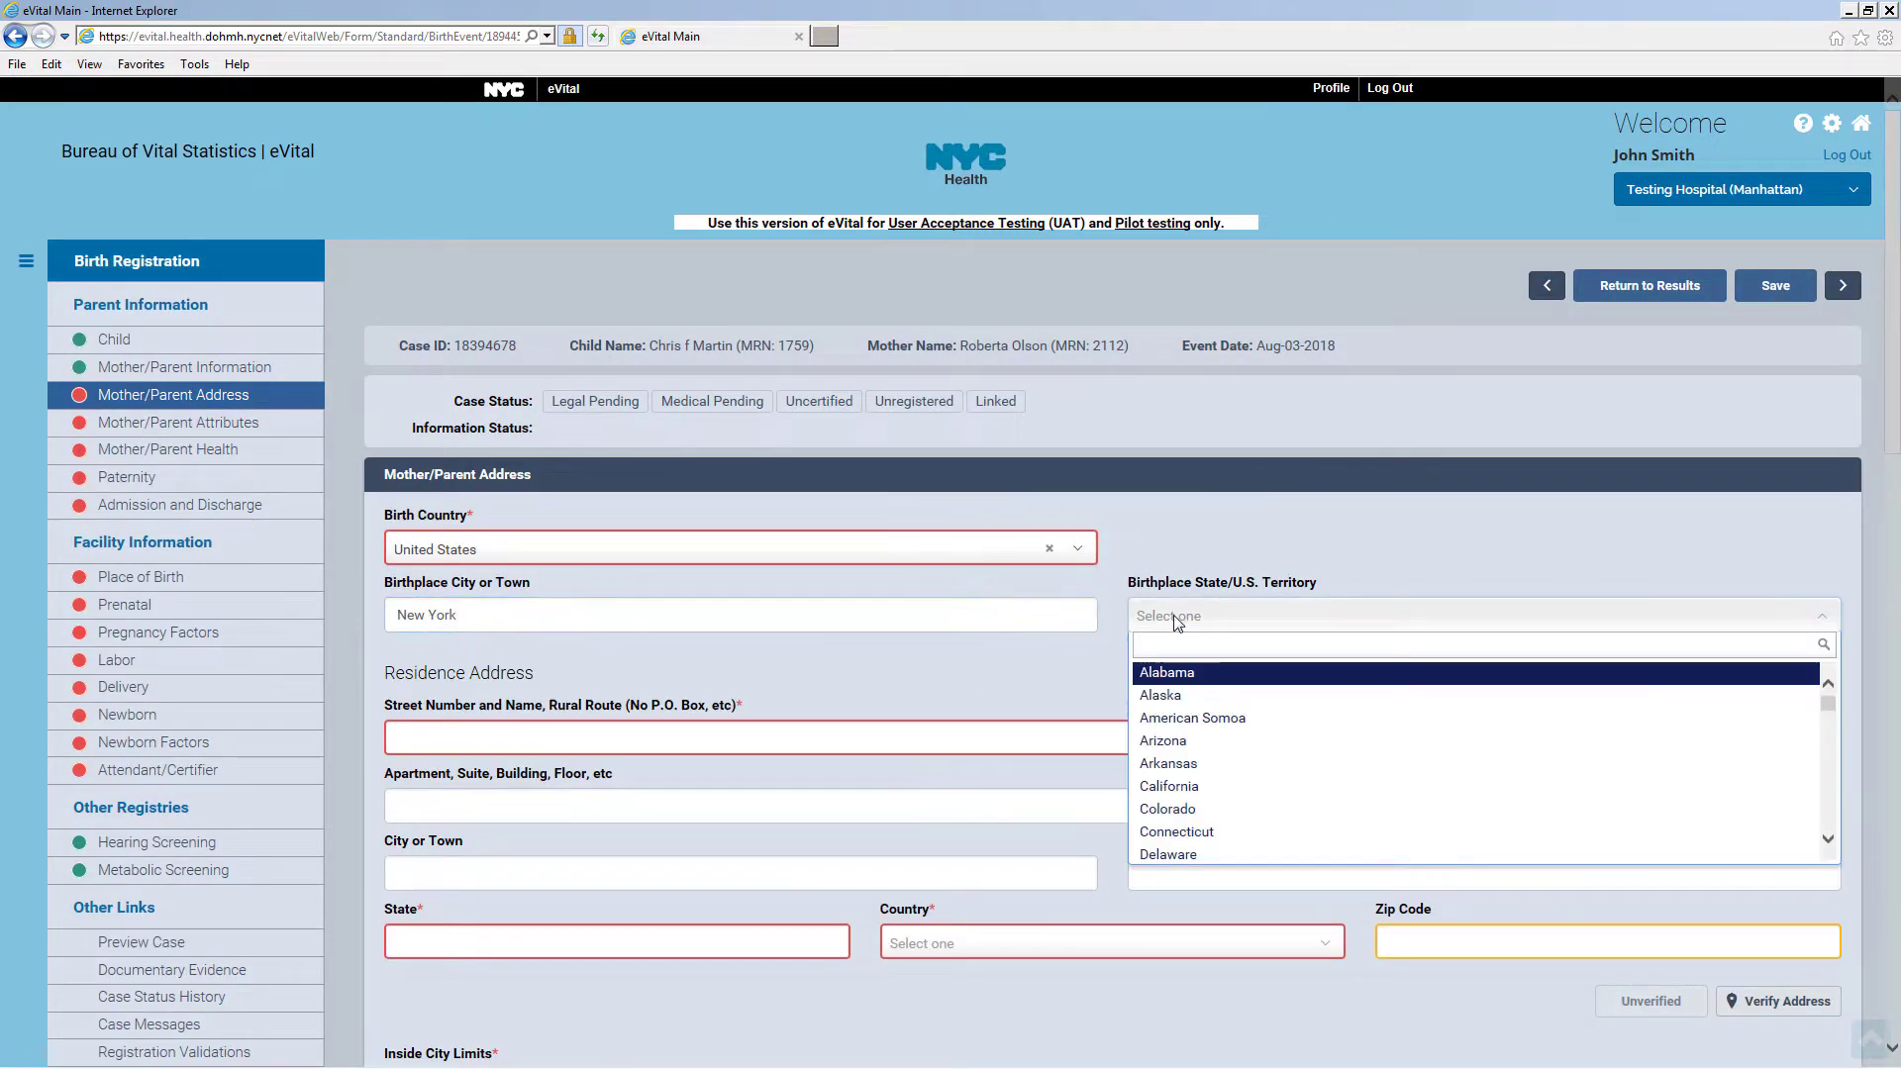
pyautogui.write('new')
pyautogui.click(1180, 743)
# Enter the residence street and apartment number, with New York as city and county
pyautogui.click(501, 739)
pyautogui.write('125 Worth Street')
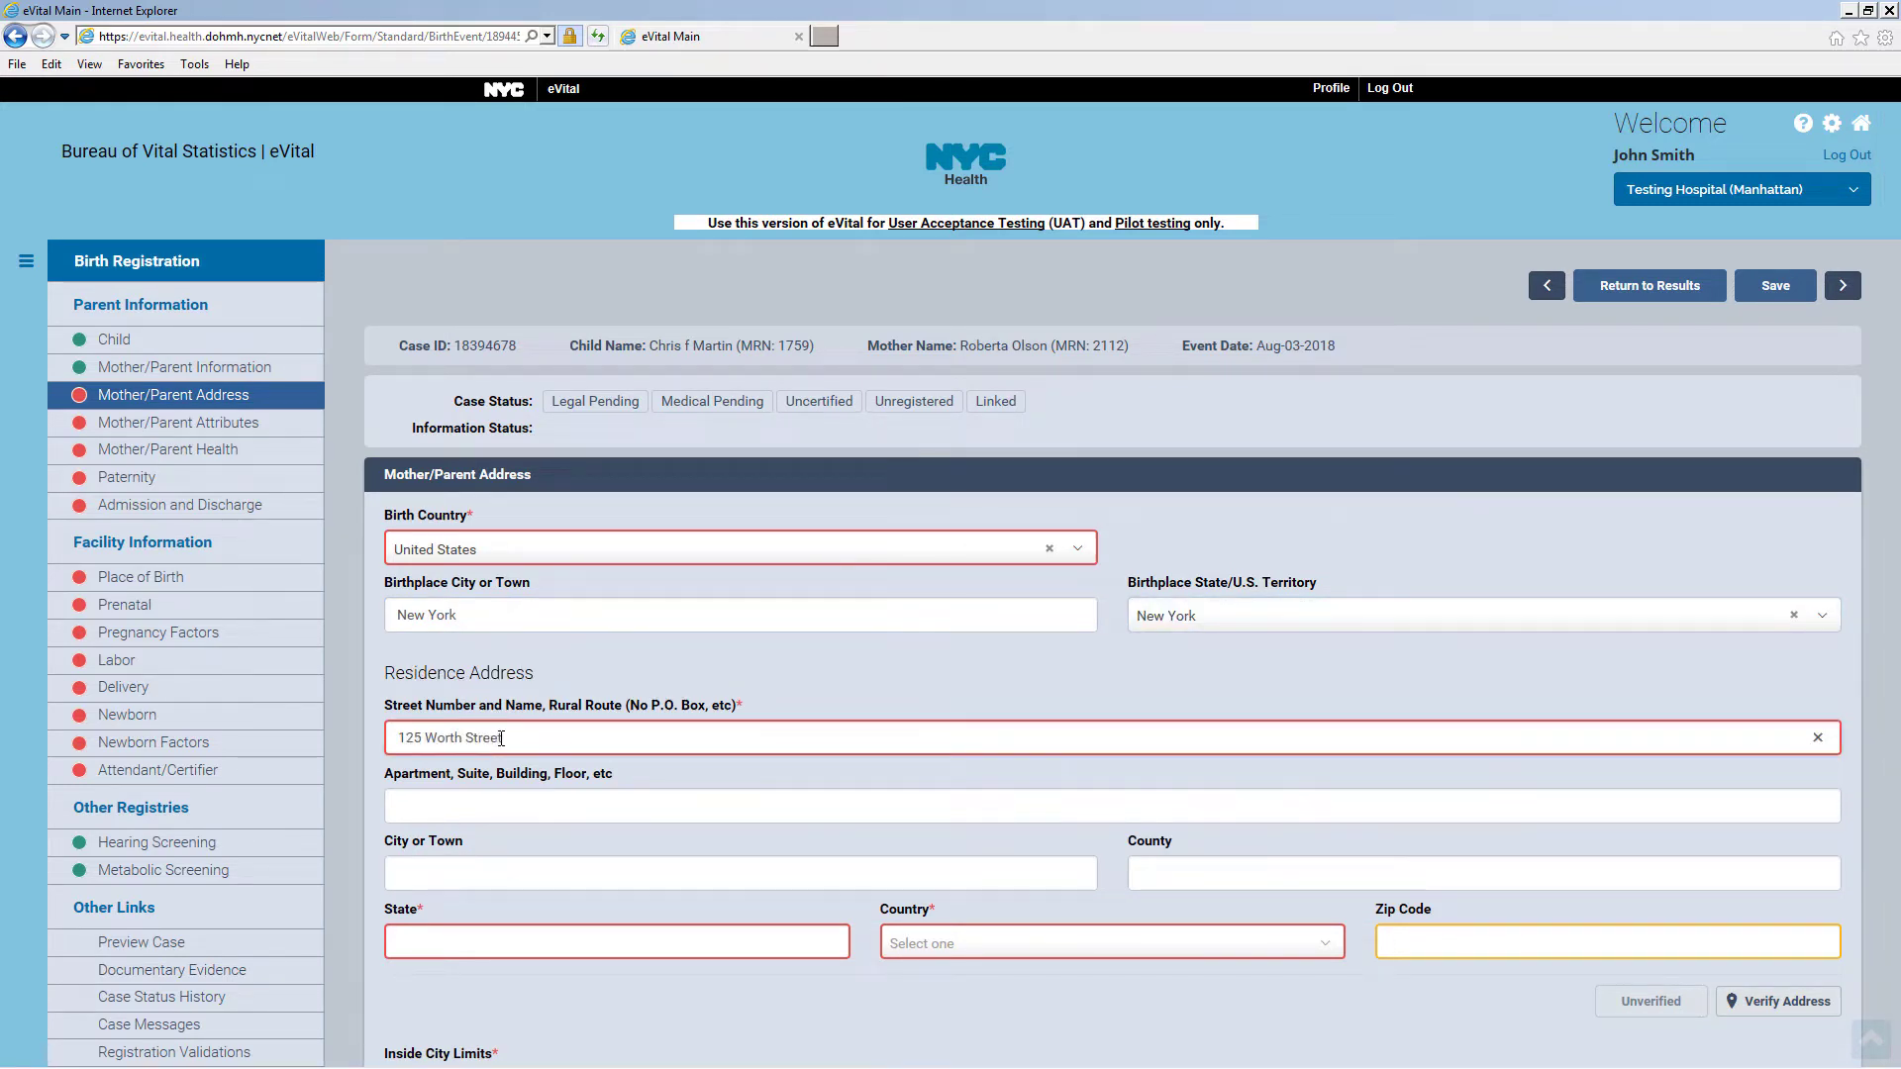
pyautogui.press('Tab')
pyautogui.write('1')
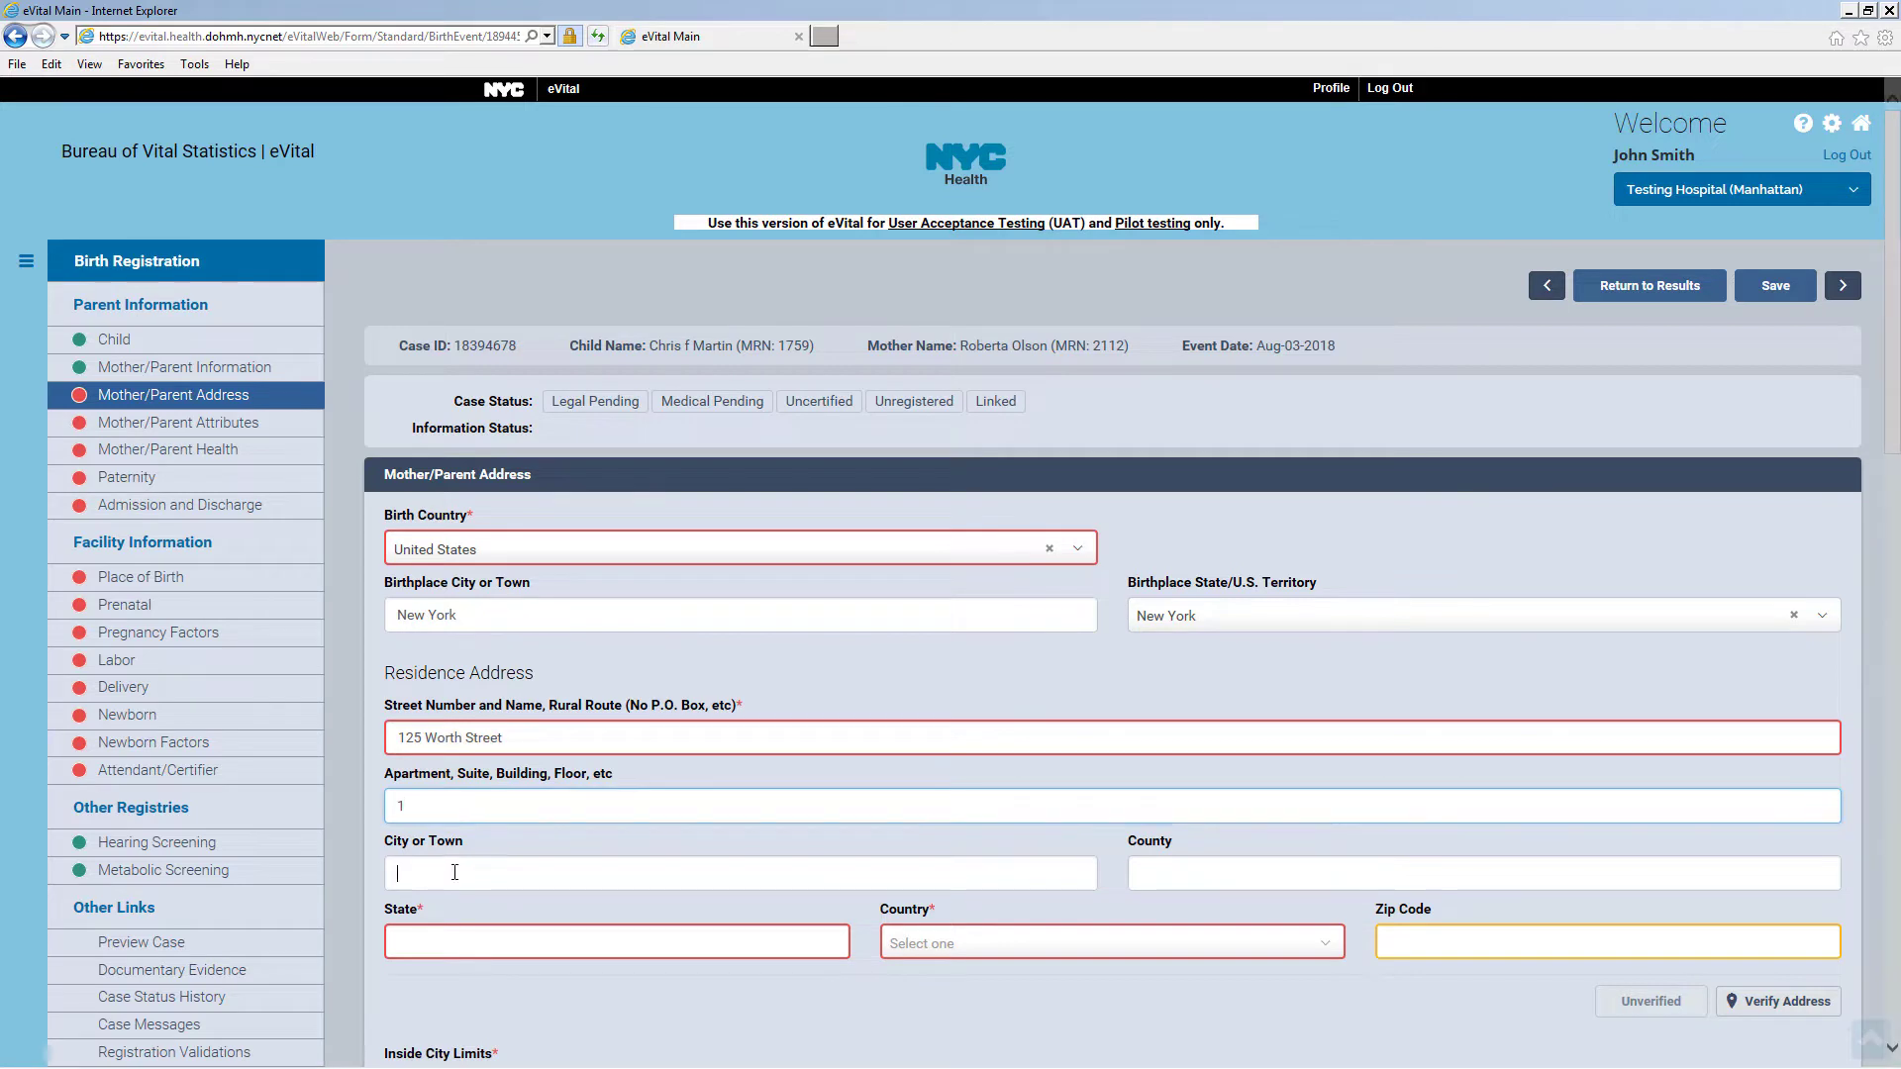
pyautogui.click(454, 872)
pyautogui.write('New York')
pyautogui.click(1237, 869)
pyautogui.write('New York')
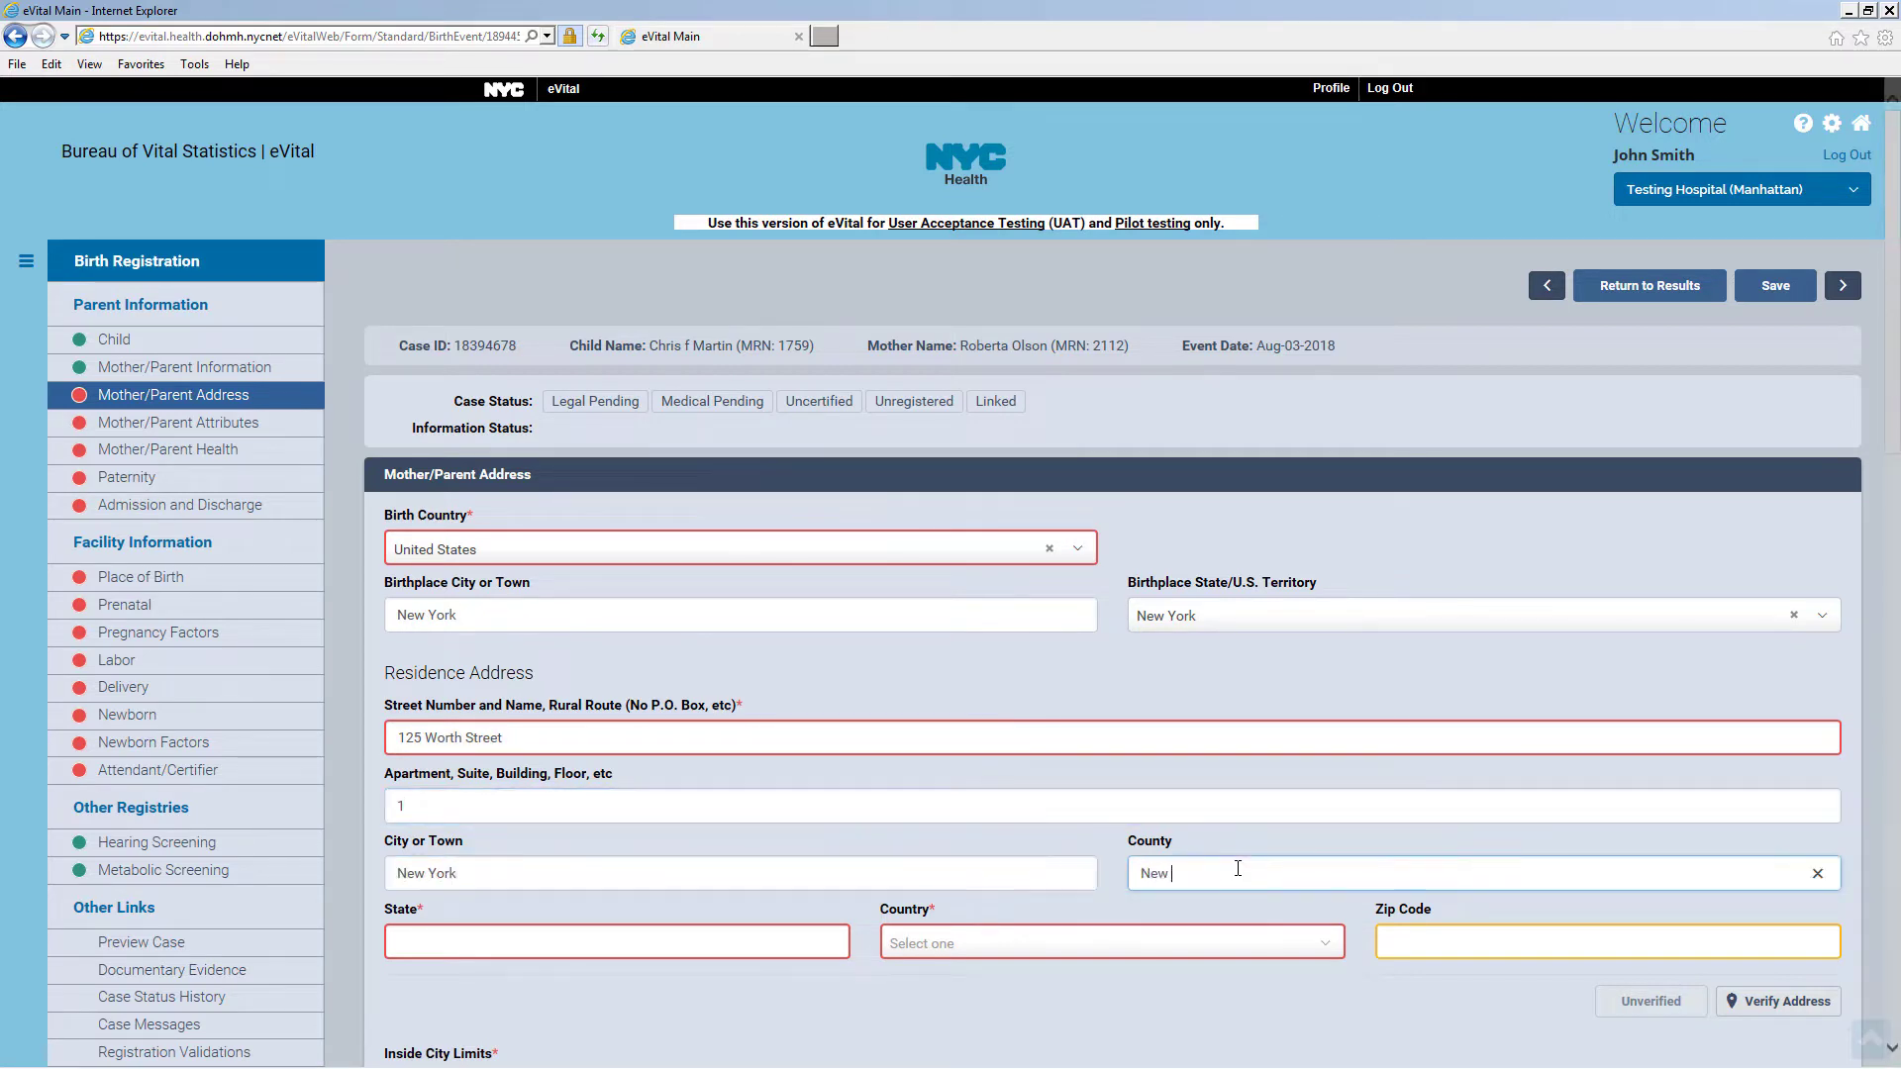
# Set the residence state to New York and country to United States, and enter the zip code
pyautogui.click(767, 941)
pyautogui.write('New York')
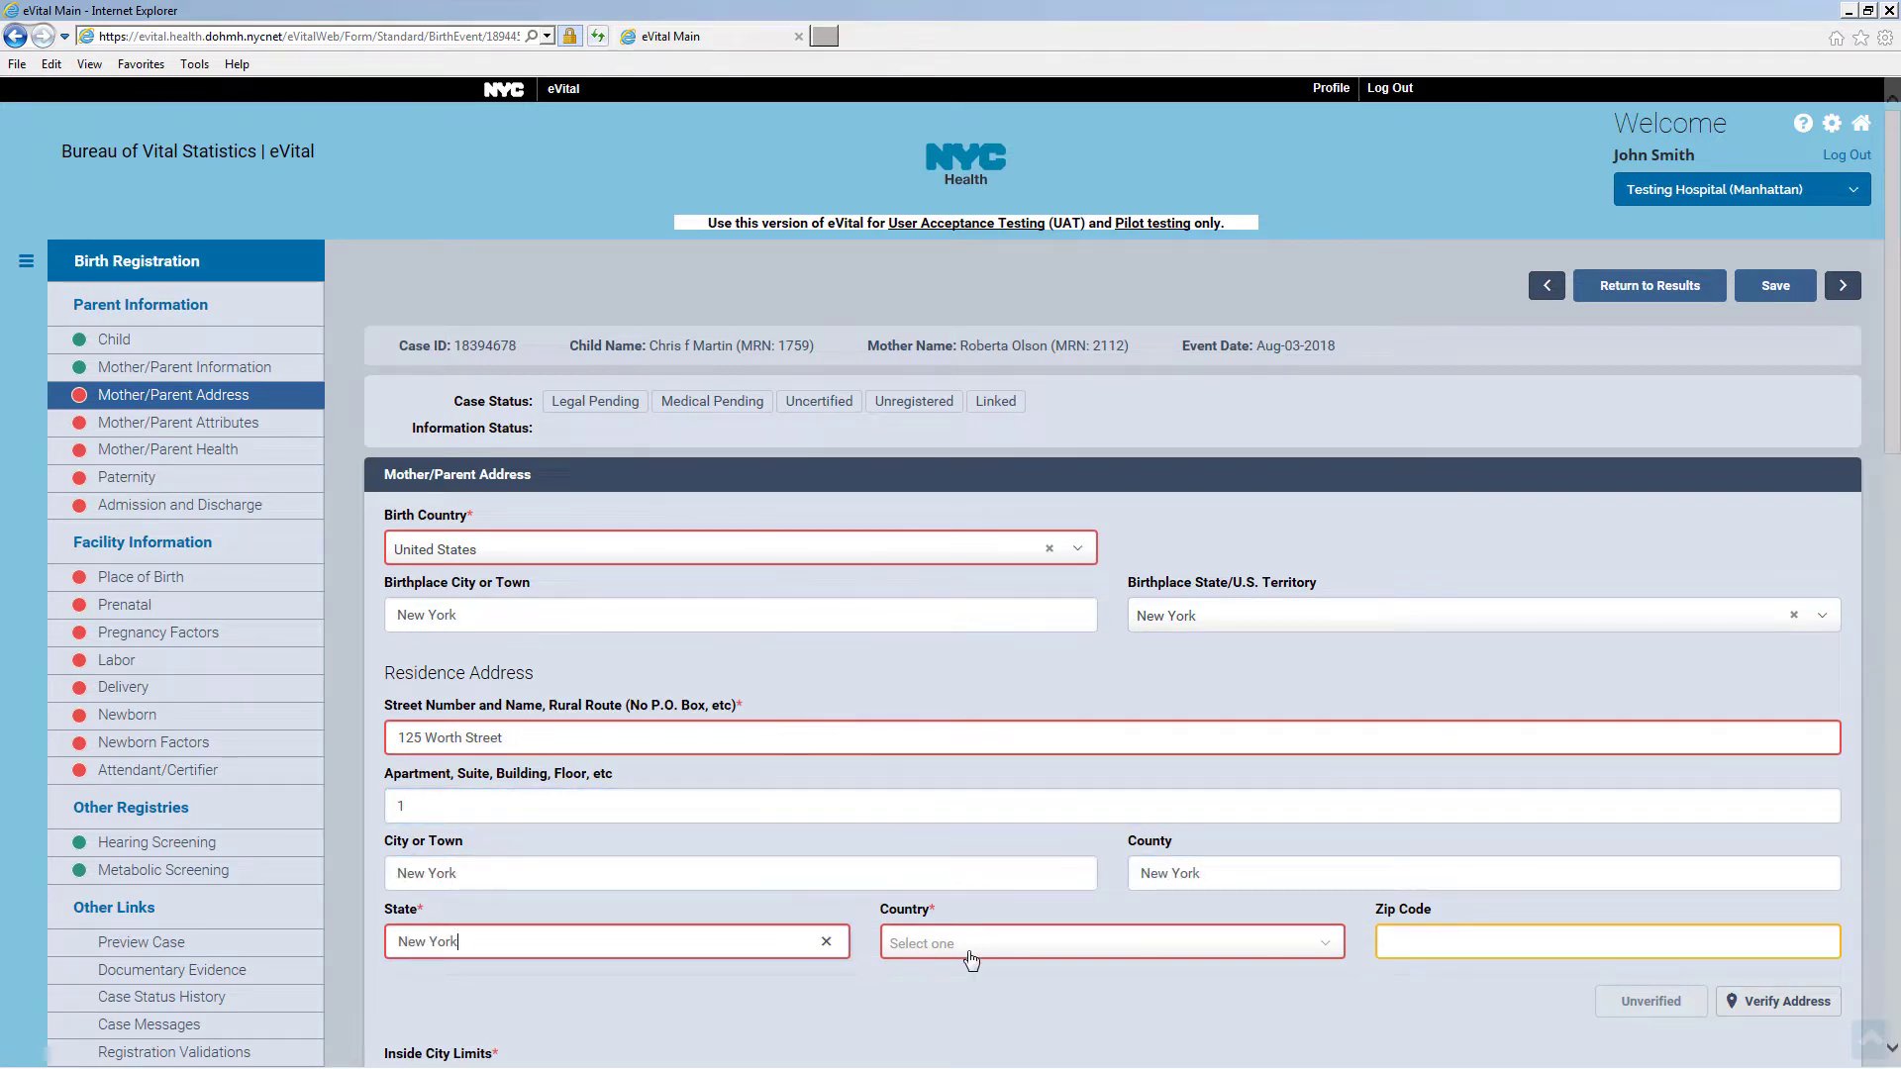
pyautogui.click(970, 945)
pyautogui.click(932, 738)
pyautogui.click(1405, 943)
pyautogui.write('10013')
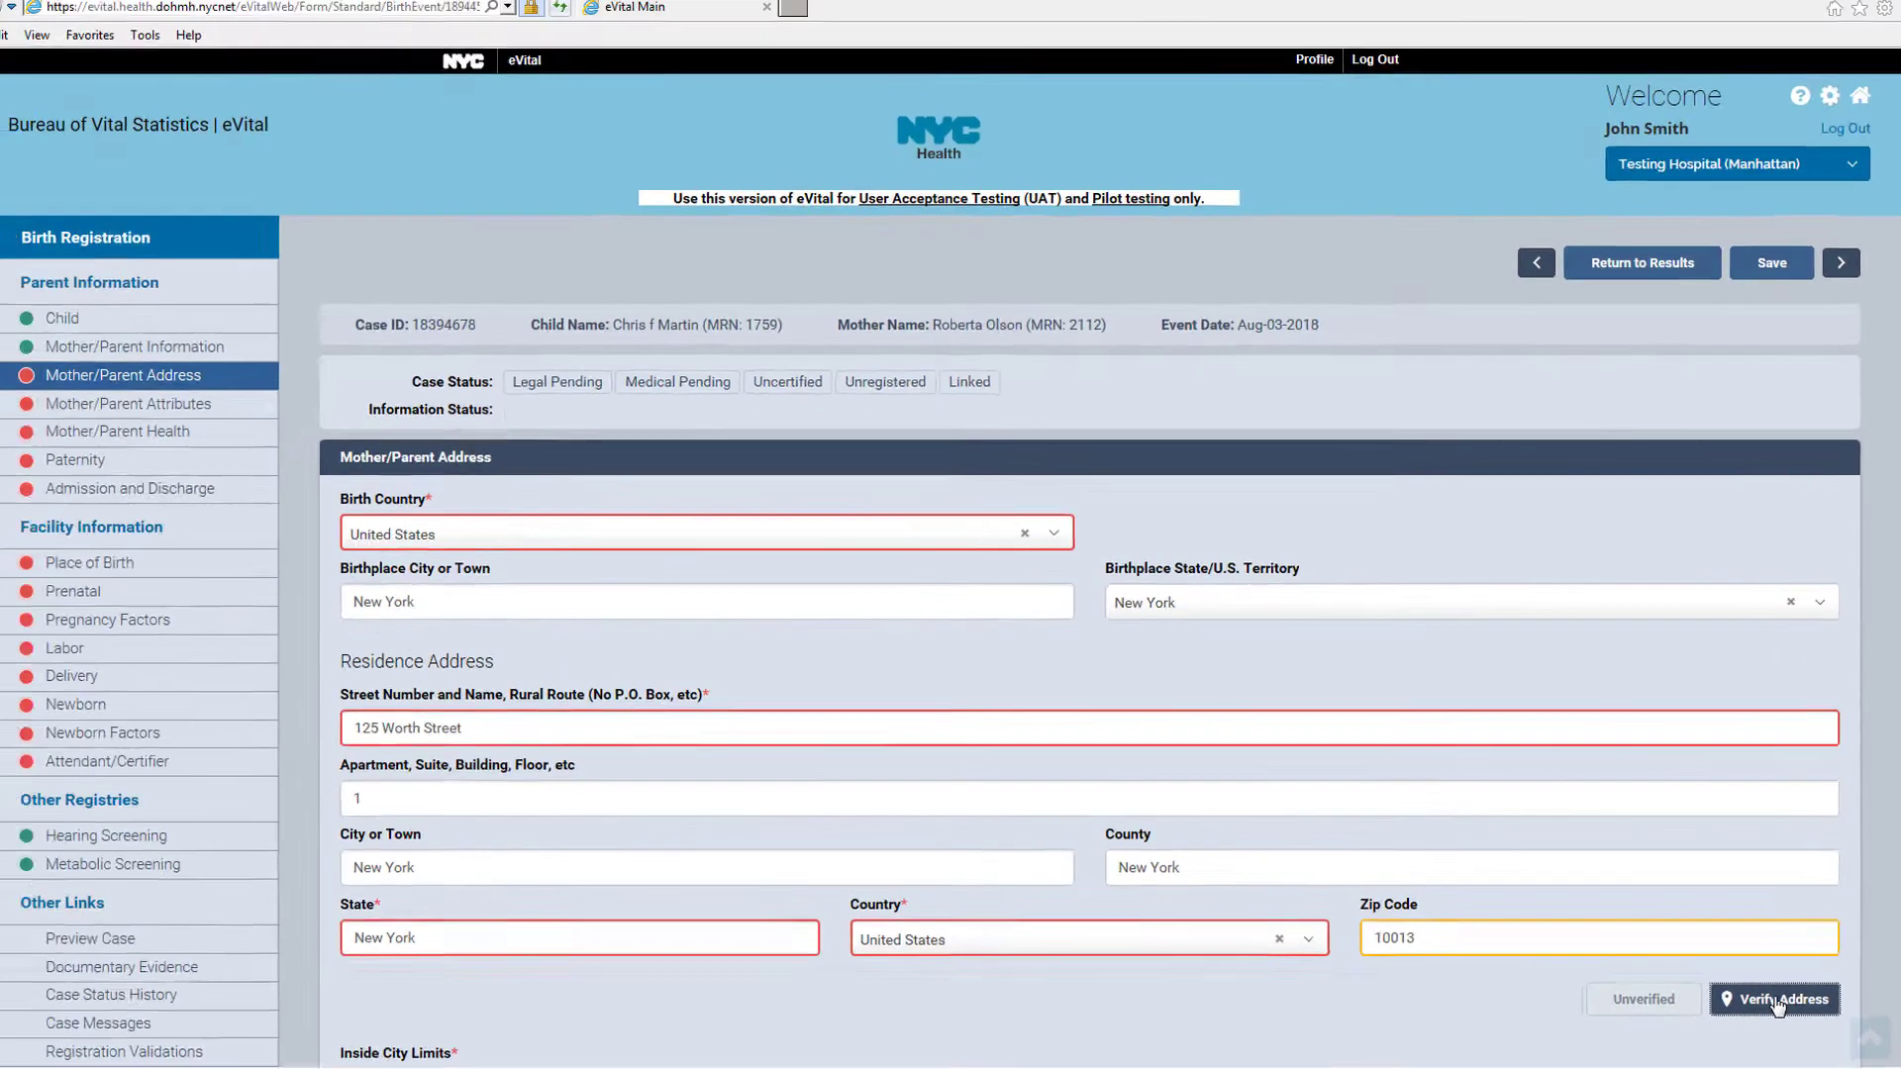
# Verify the residence address and apply the matched standardized address
pyautogui.click(1663, 939)
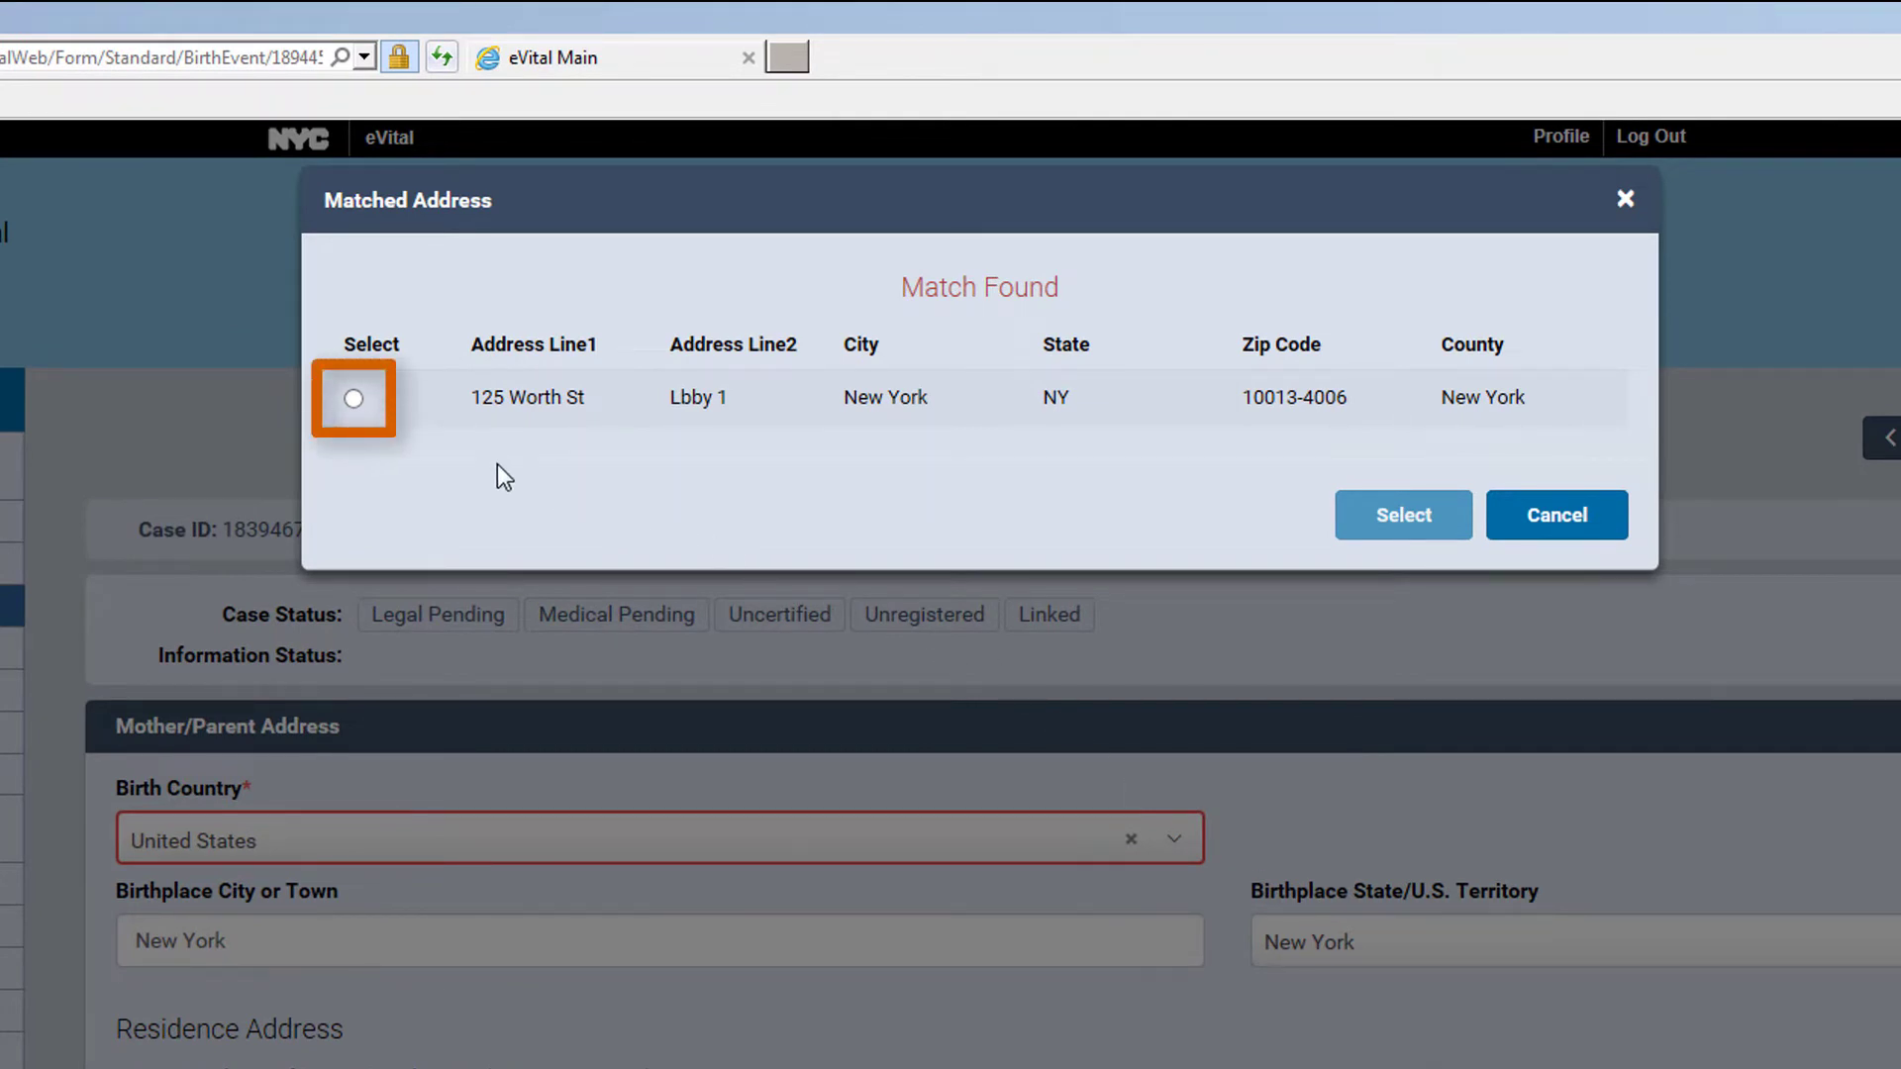
pyautogui.click(352, 398)
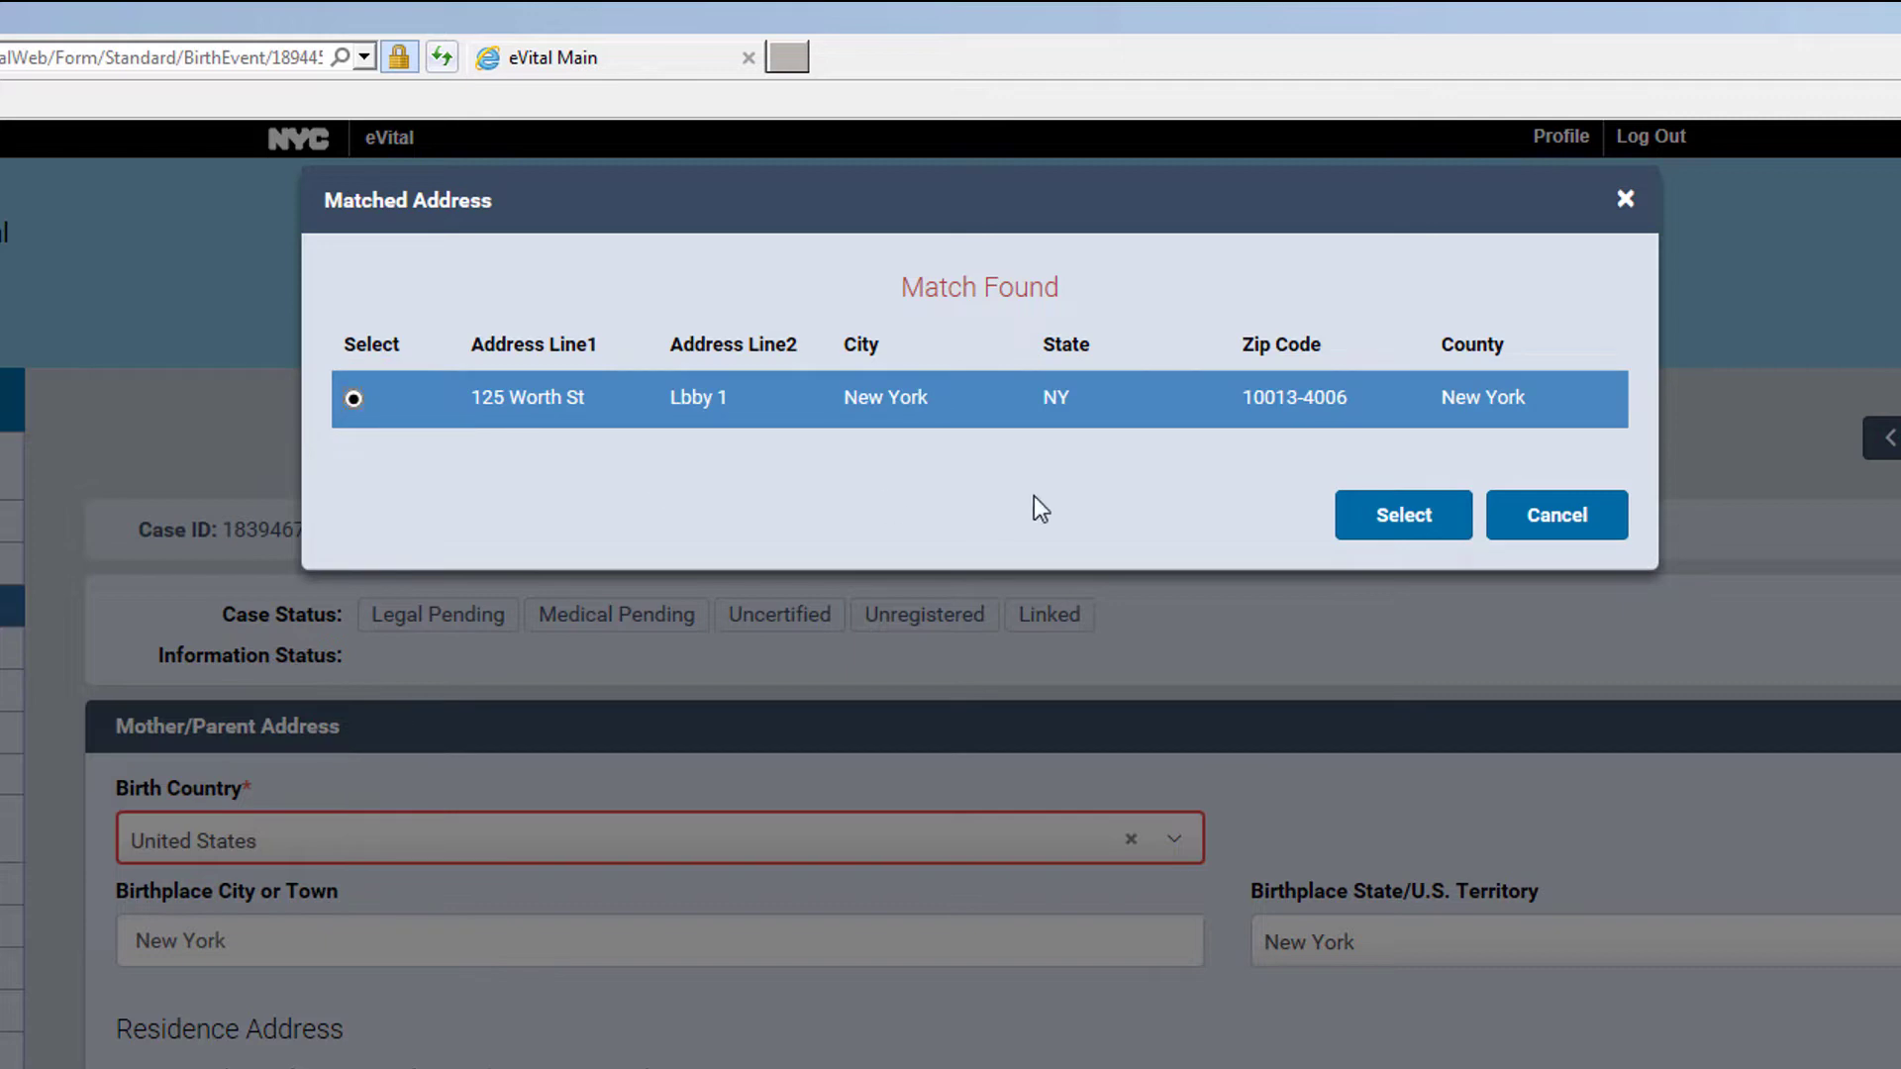
pyautogui.click(1407, 517)
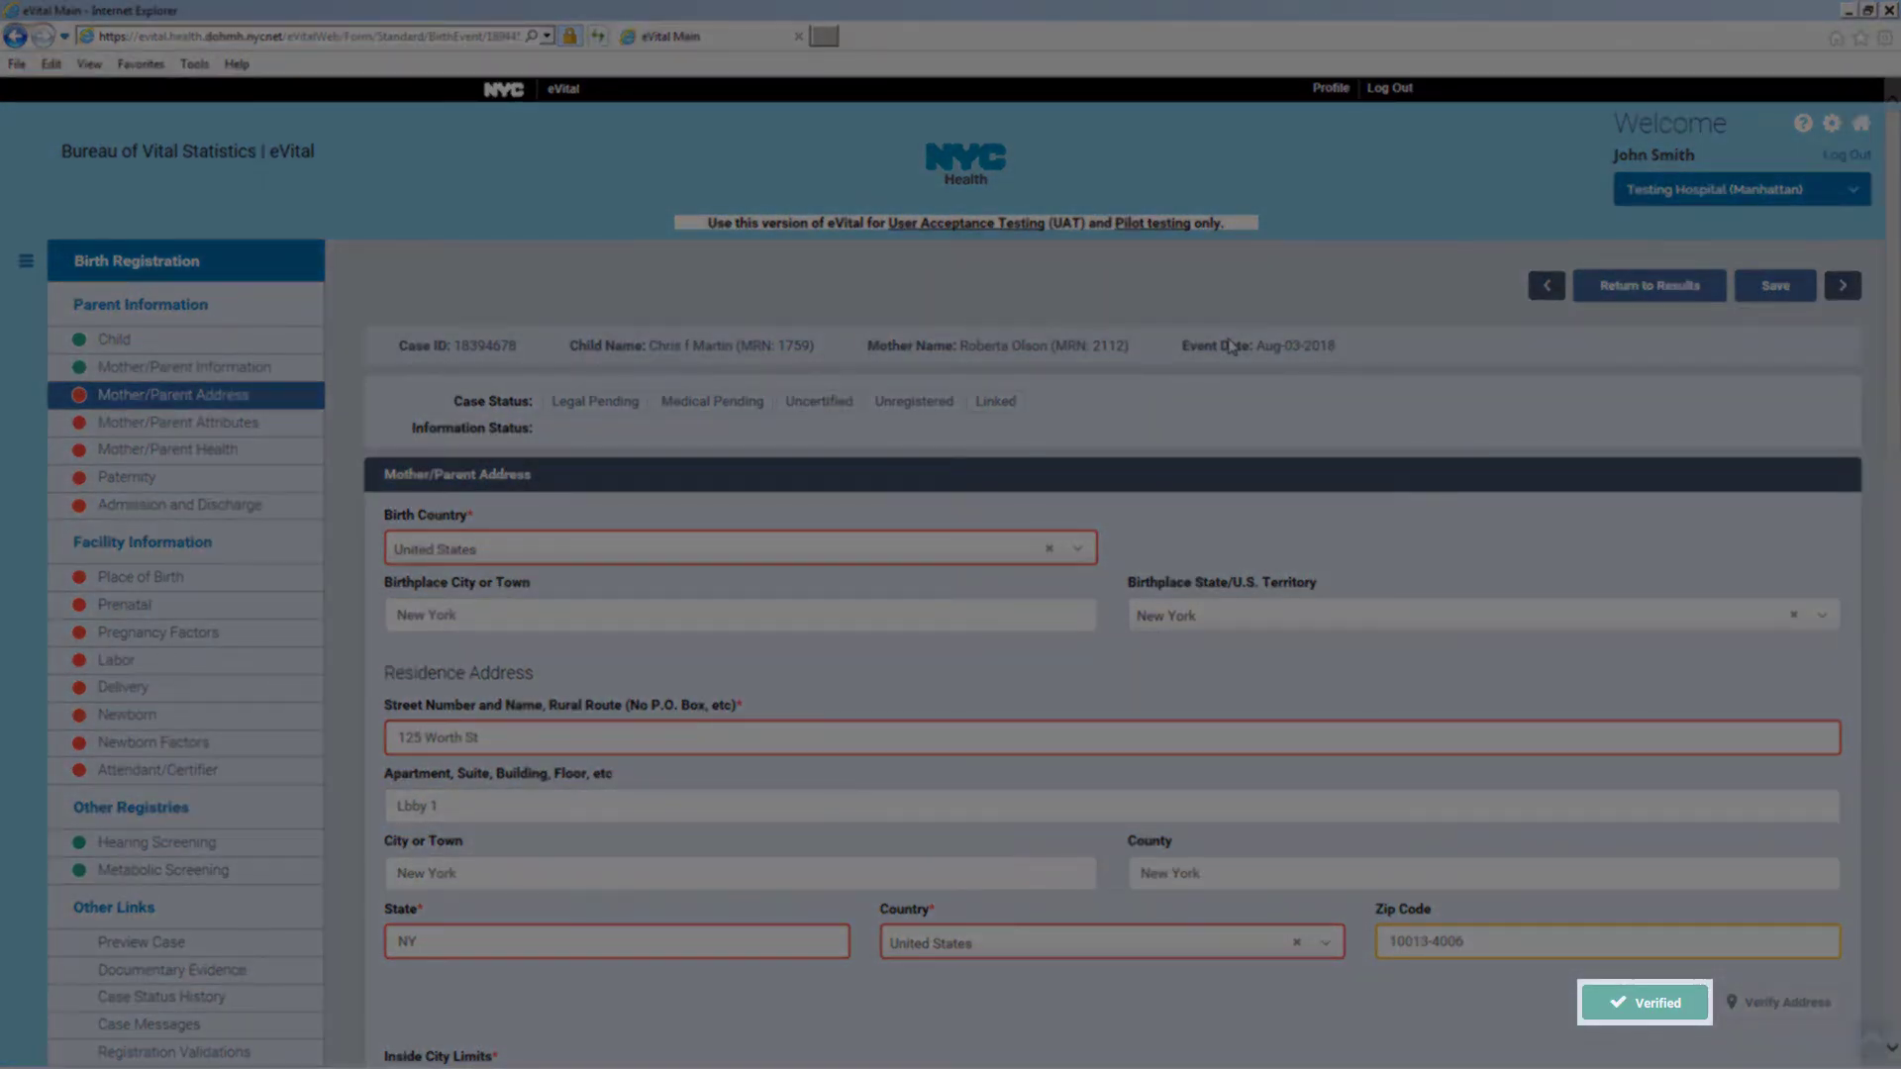
# Make the mailing address match the residence, enter the daytime phone, reuse it for evening, and save
pyautogui.scroll(-5, 1089, 376)
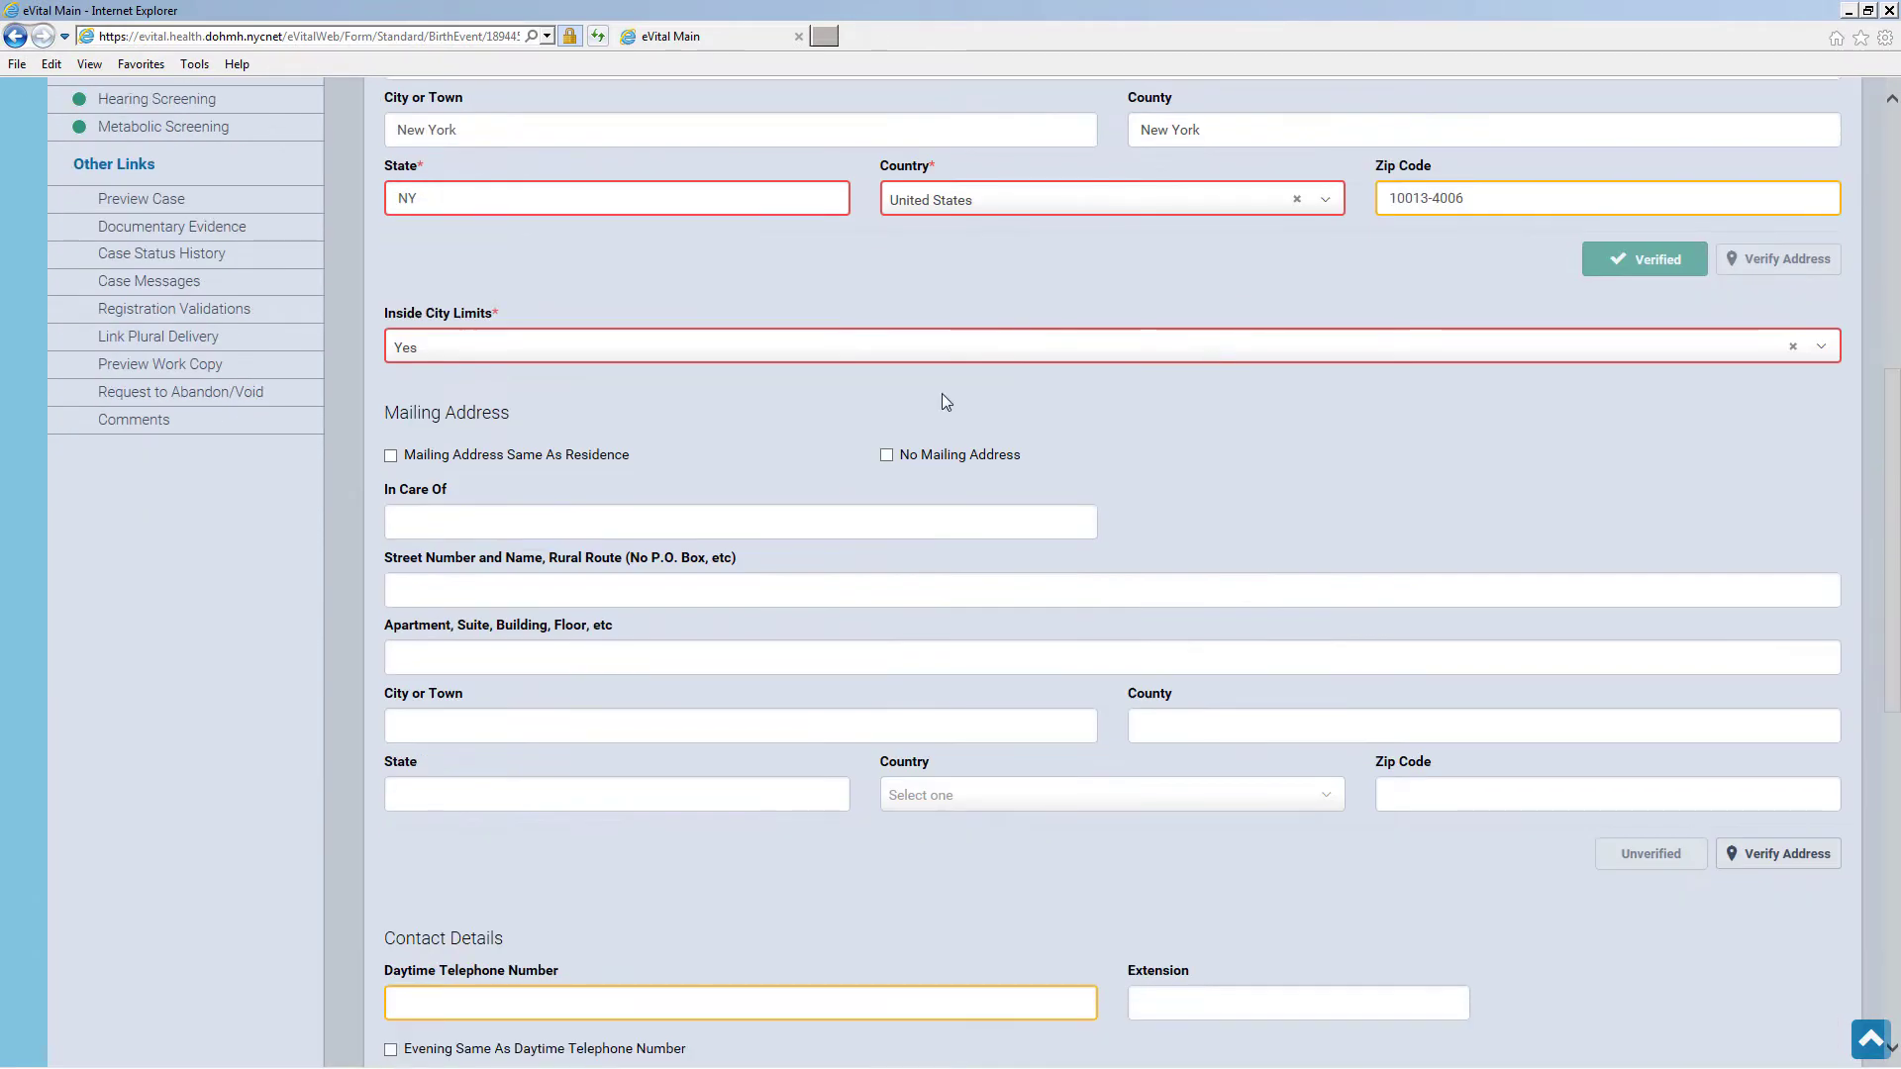
pyautogui.click(391, 457)
pyautogui.scroll(-5, 713, 505)
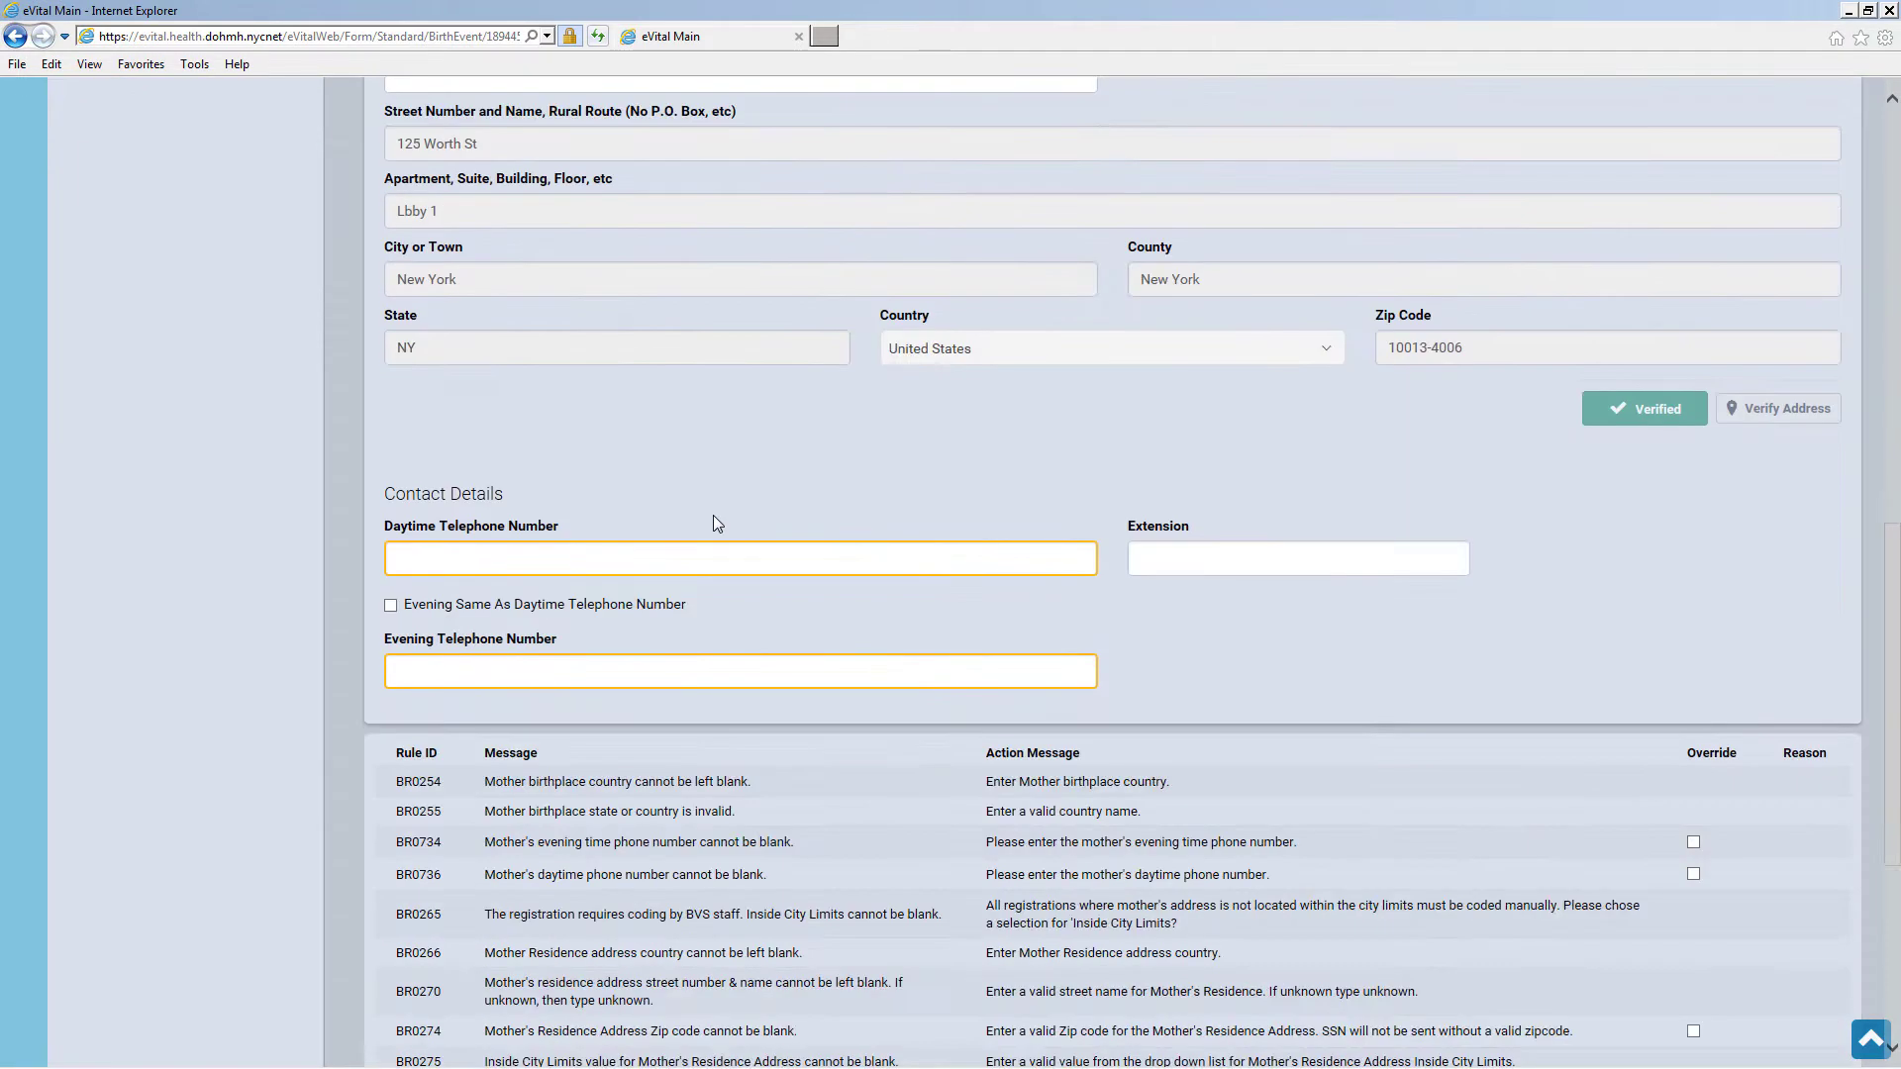
pyautogui.click(505, 564)
pyautogui.write('212) 555-1212')
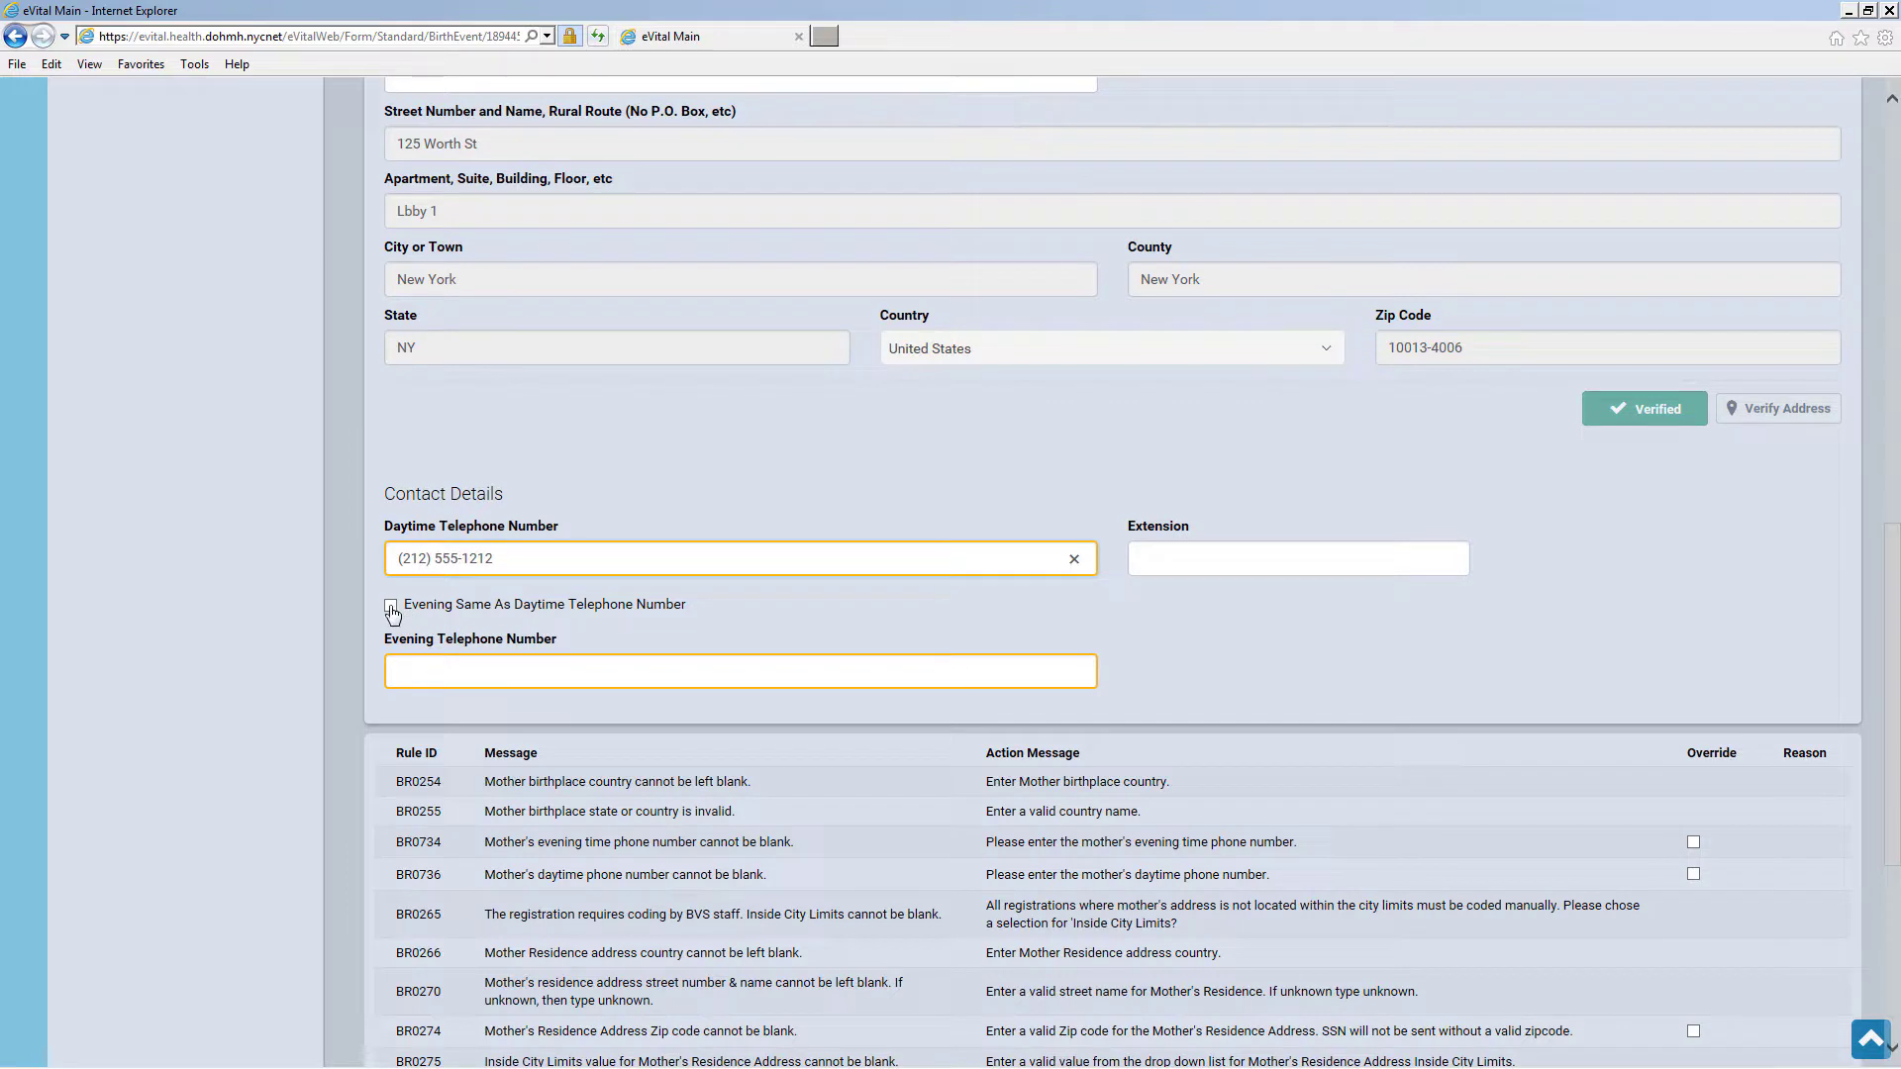
pyautogui.click(391, 607)
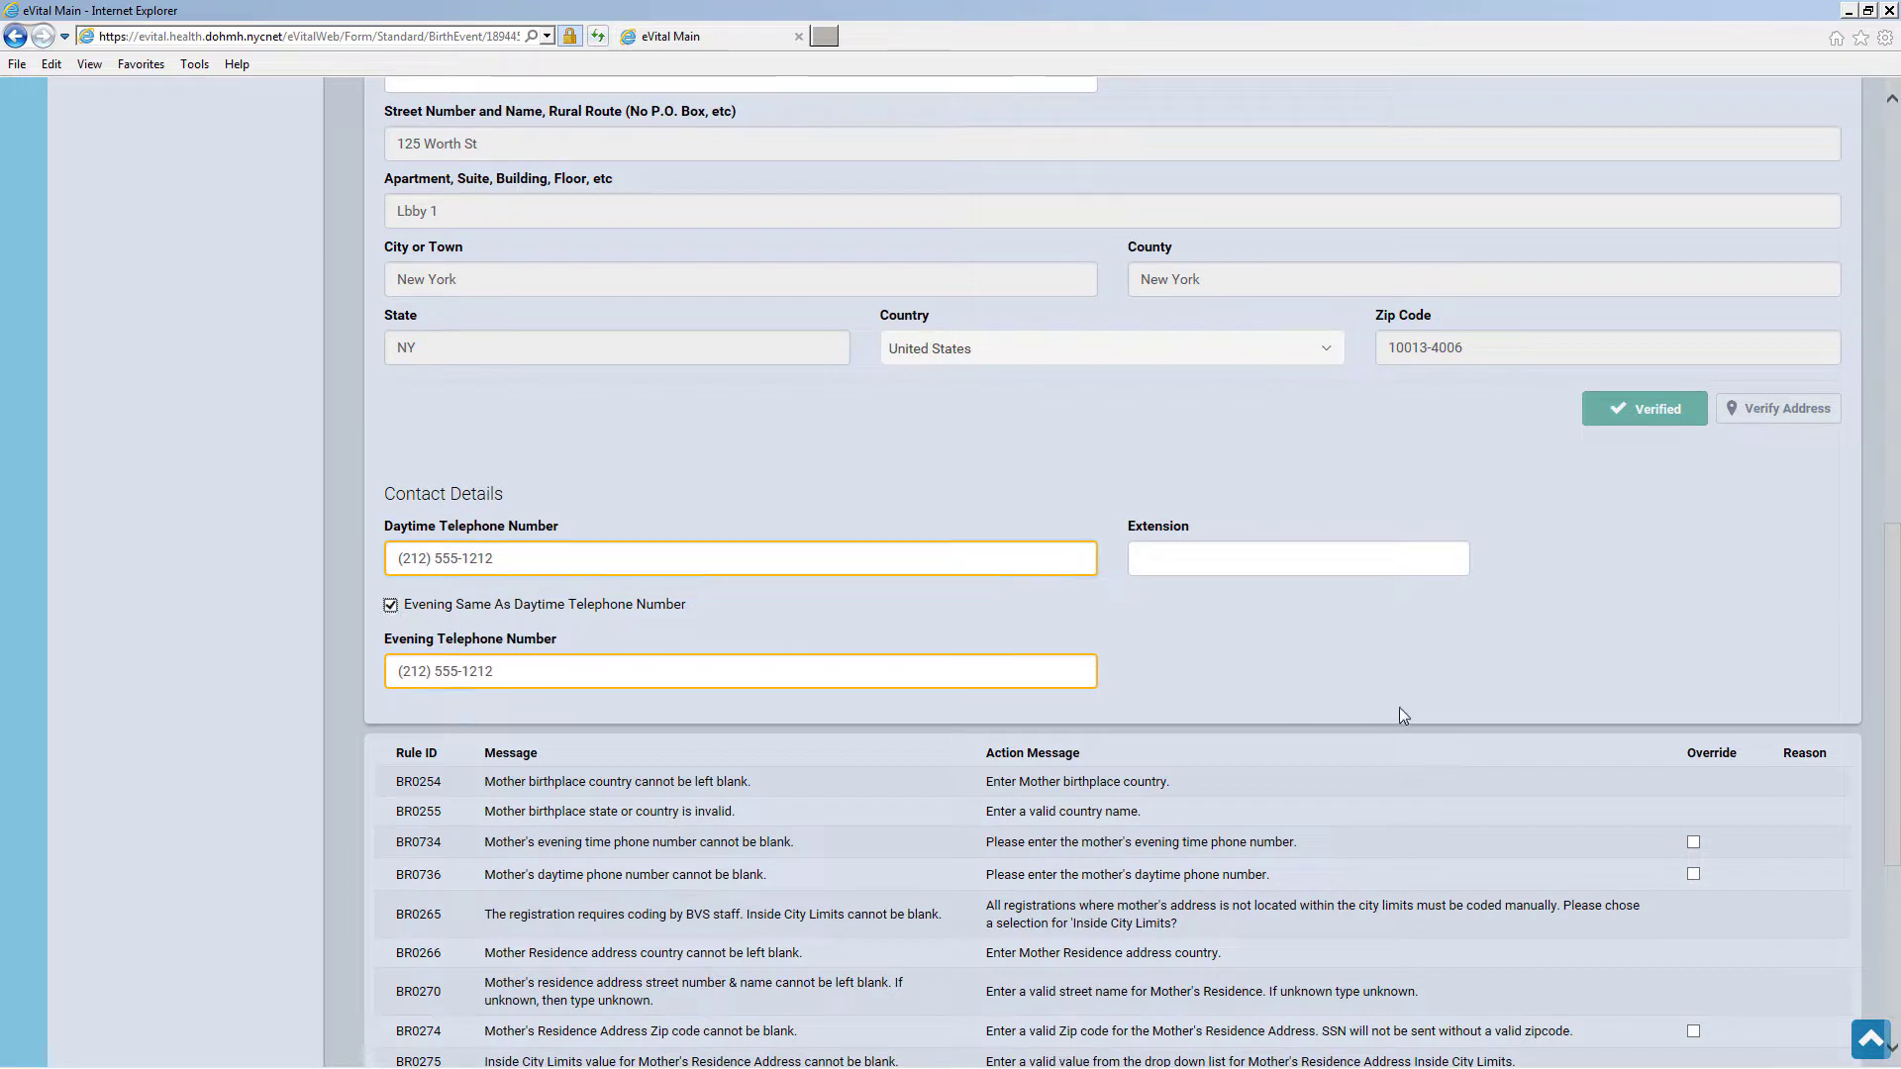
pyautogui.scroll(-5, 1399, 714)
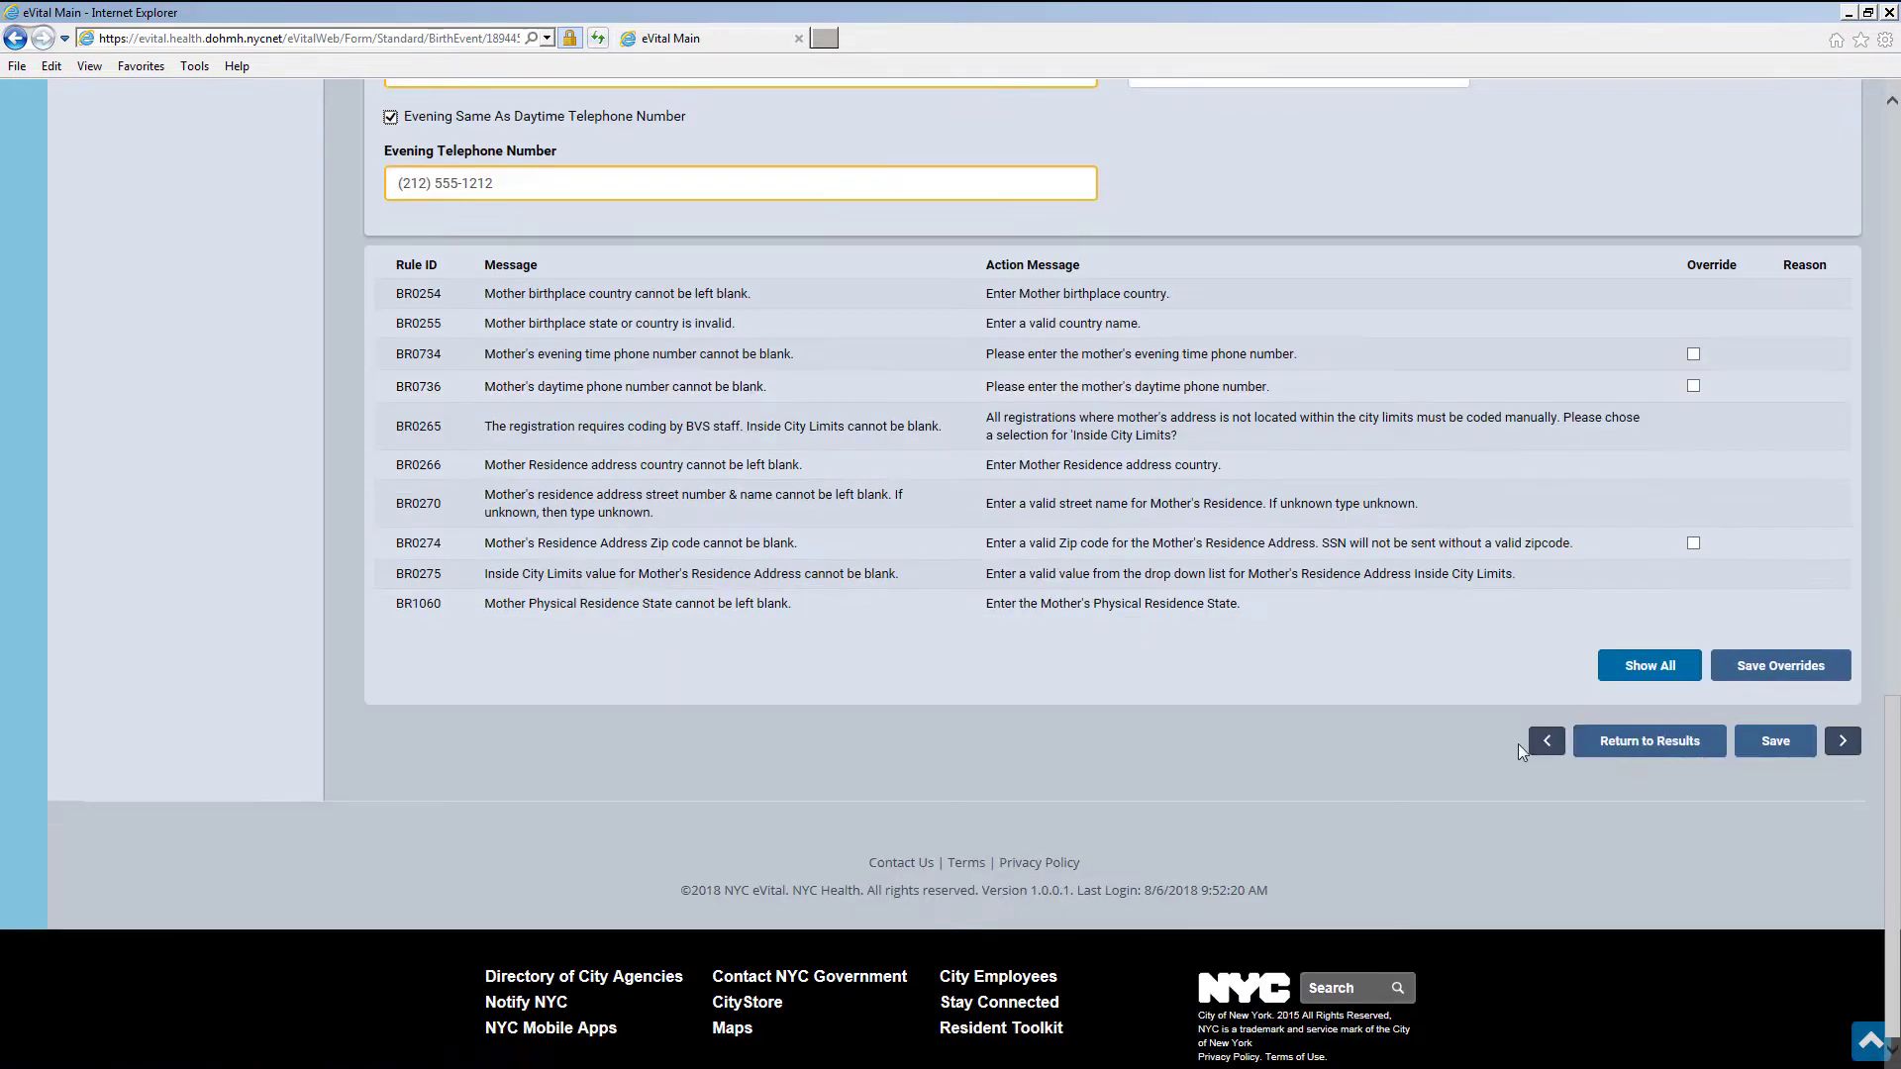
pyautogui.click(1775, 742)
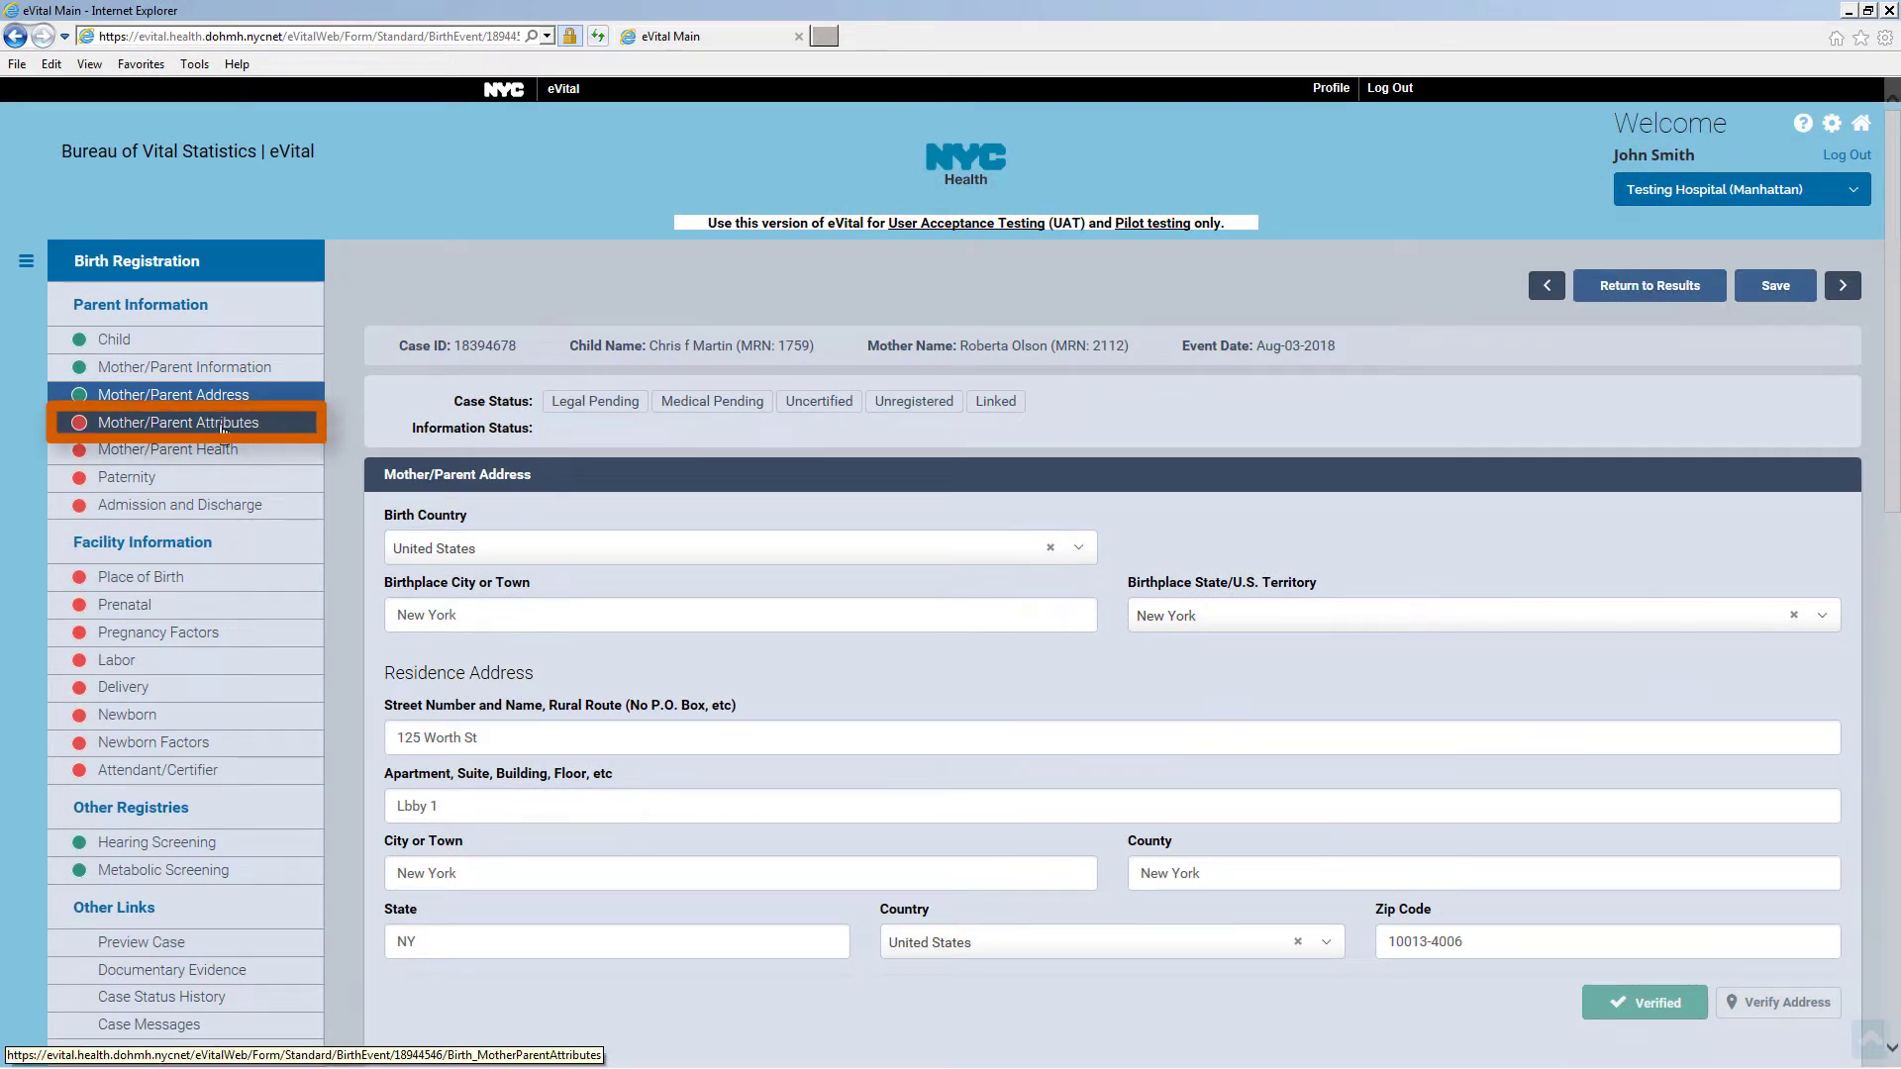
# Set the mother's education to Doctorate, employed Yes, occupation Lawyer and business Law
pyautogui.click(176, 426)
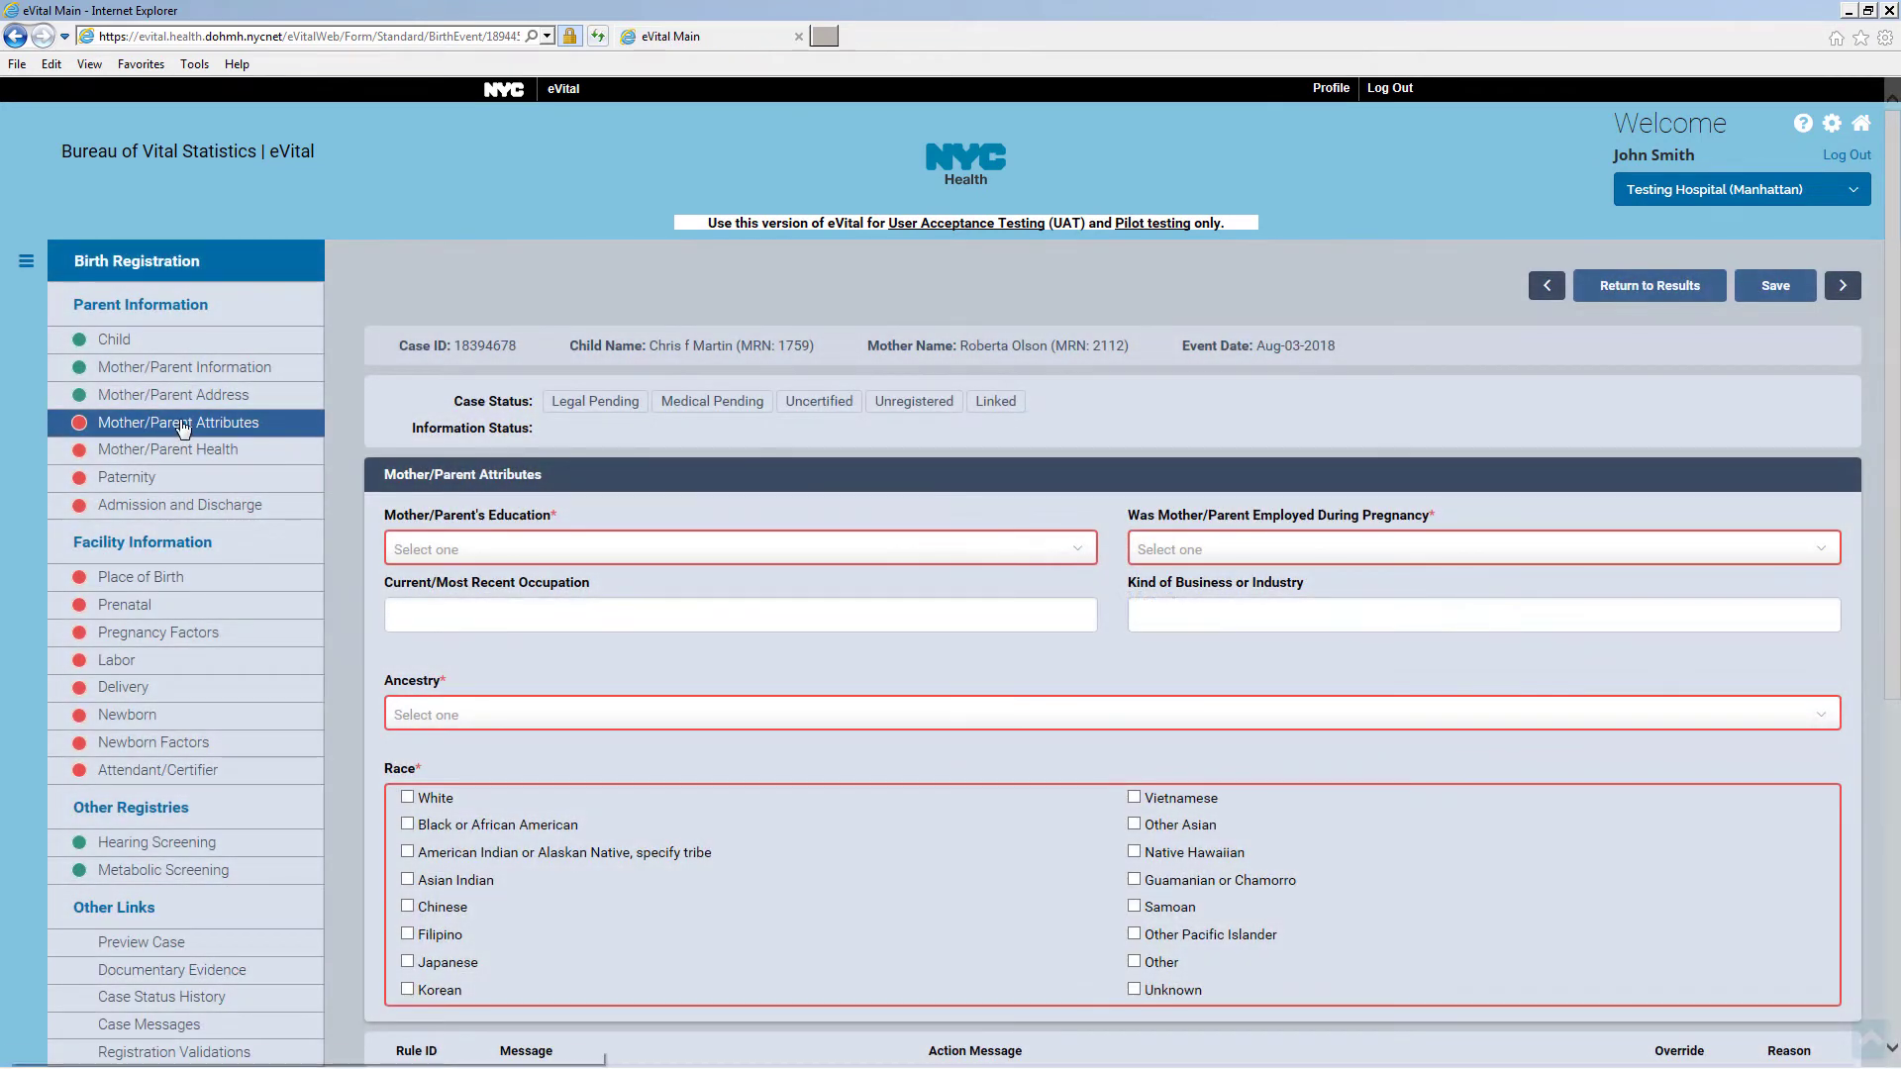
pyautogui.click(499, 550)
pyautogui.click(622, 758)
pyautogui.click(1182, 552)
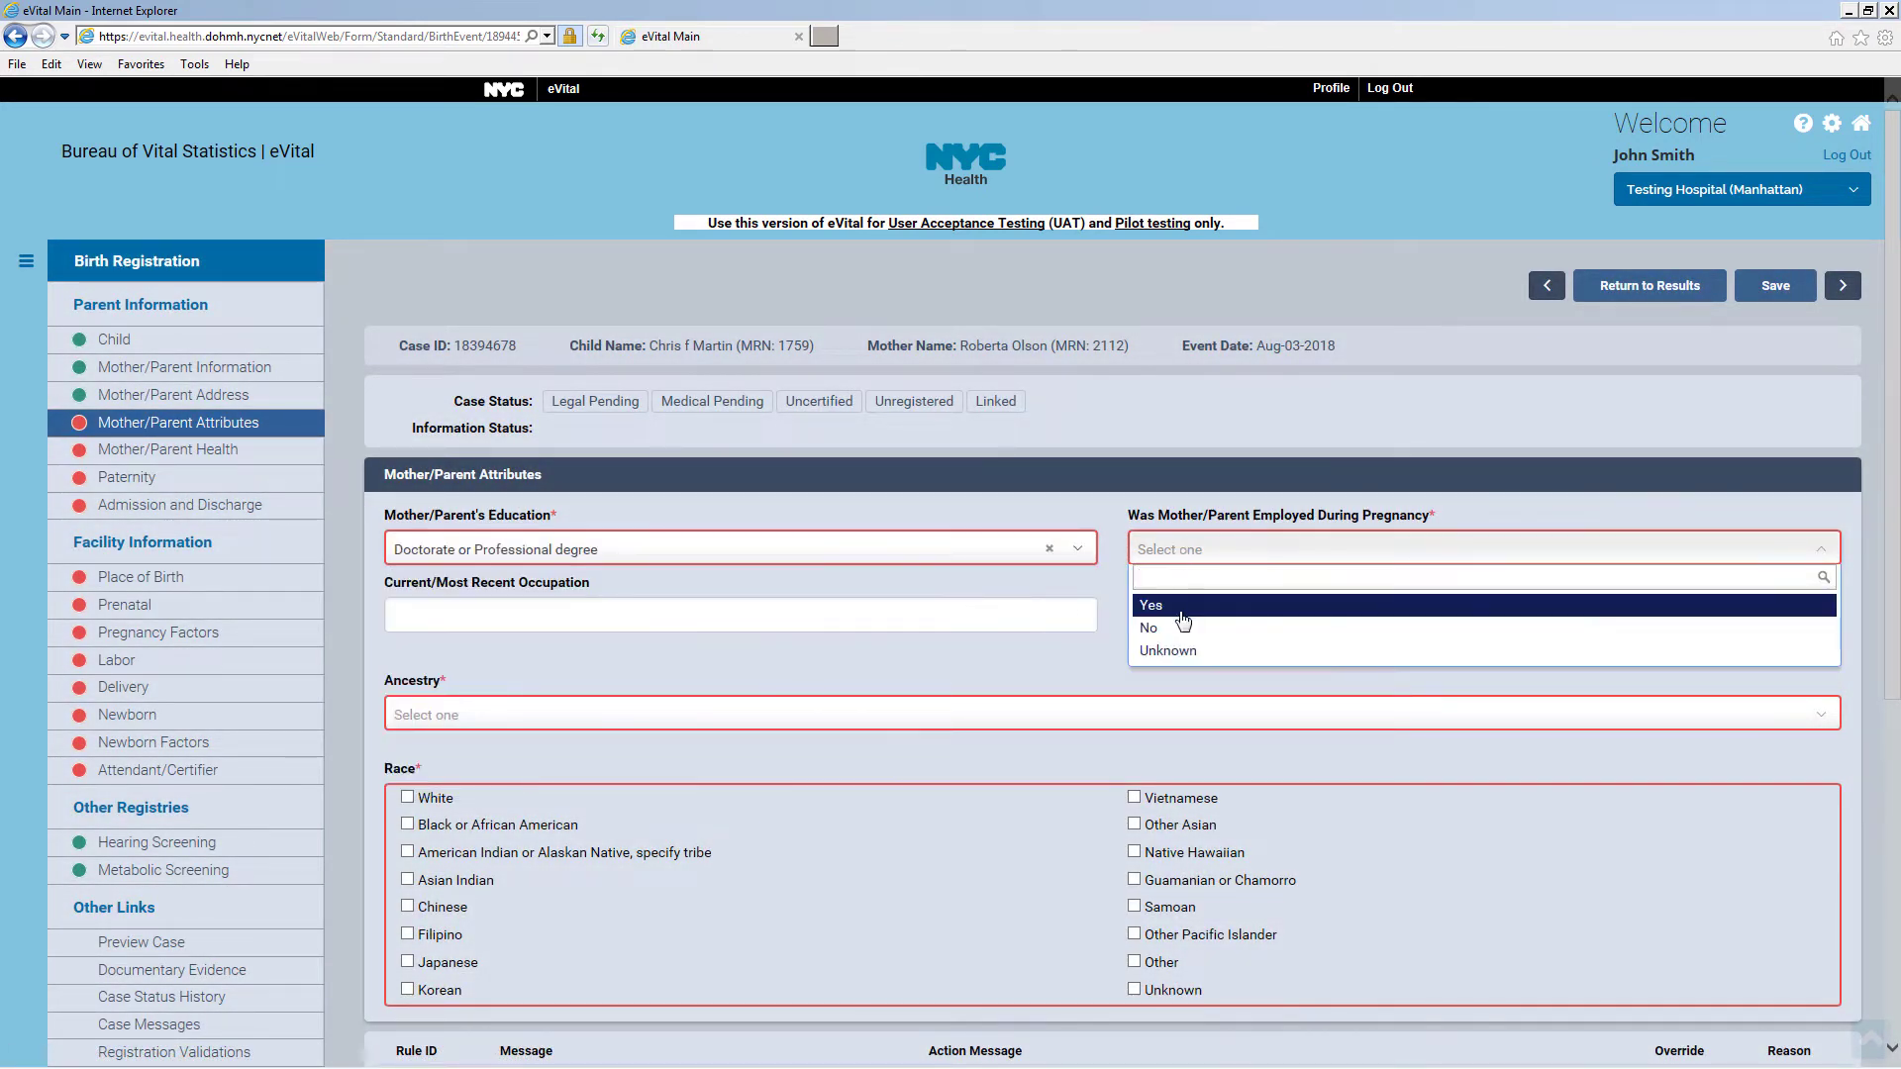
pyautogui.click(1181, 609)
pyautogui.click(689, 613)
pyautogui.write('Lawy')
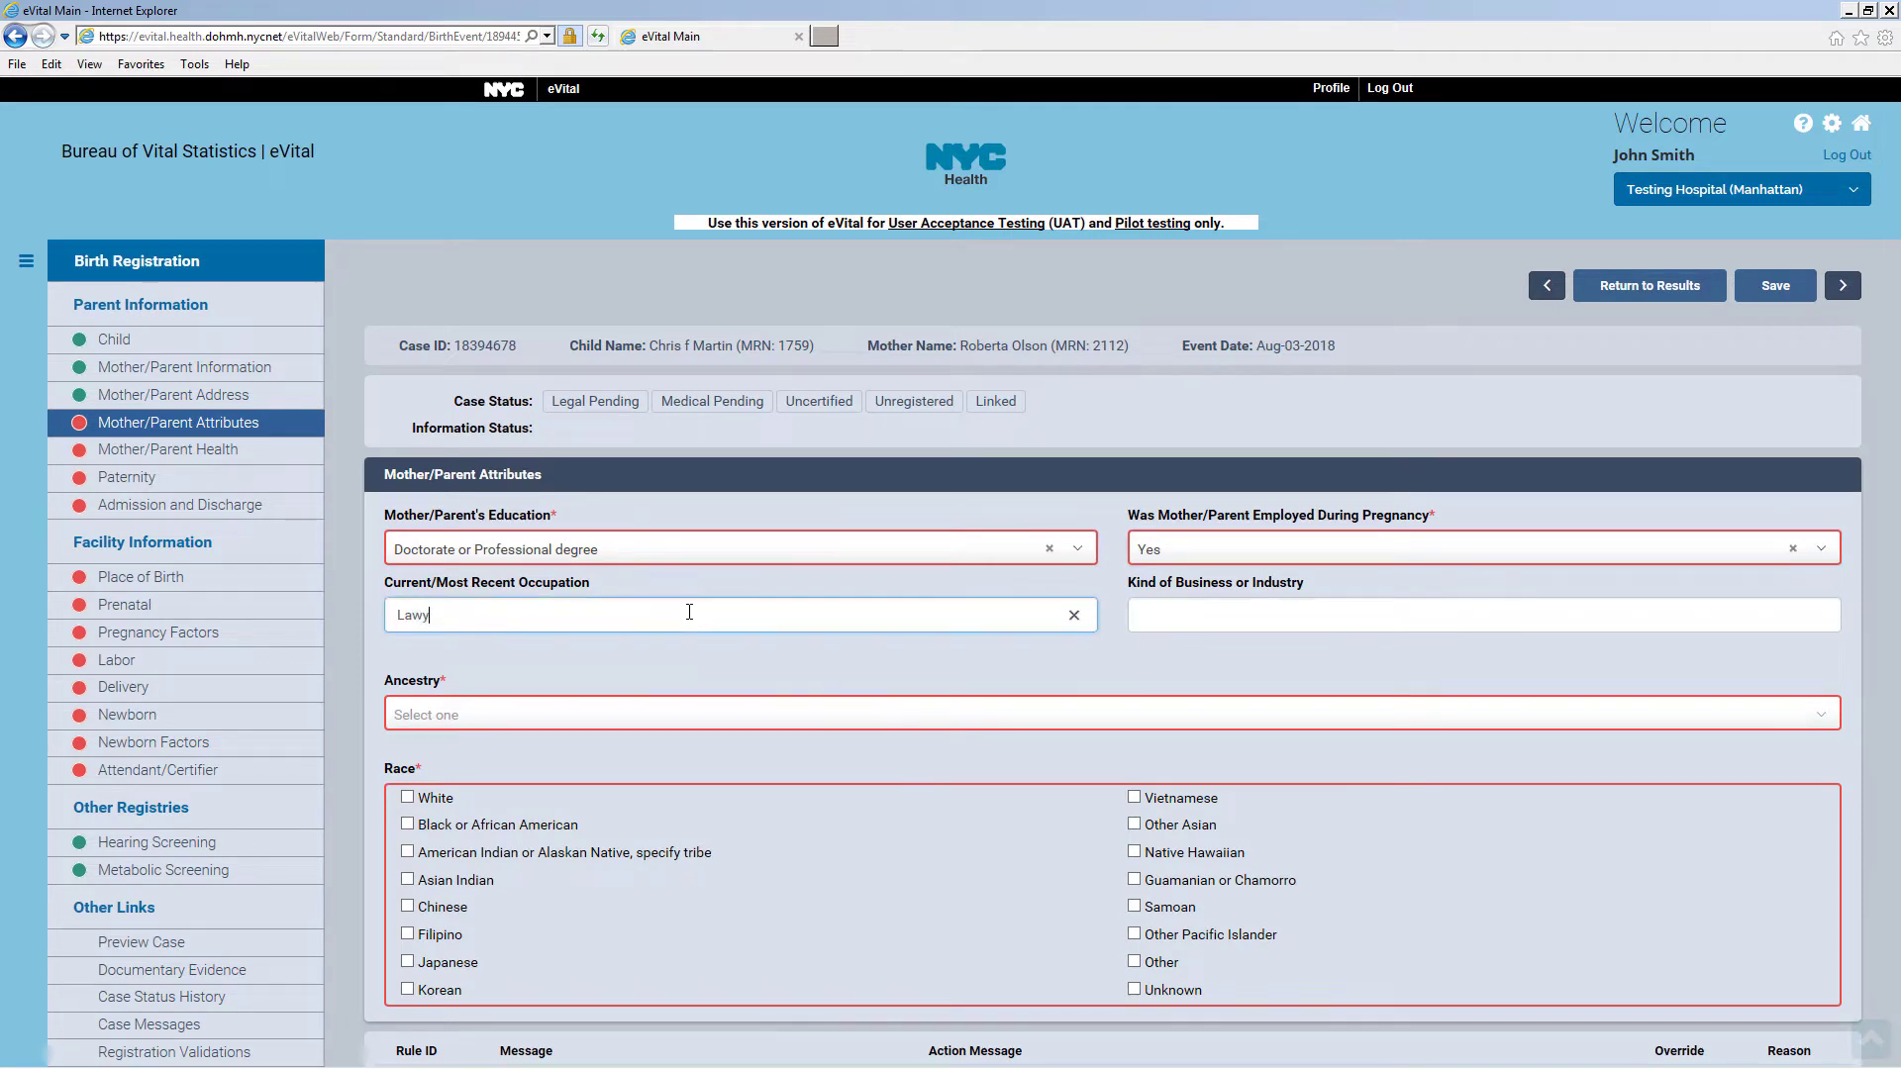
pyautogui.write('er')
pyautogui.click(1185, 618)
pyautogui.write('Law')
# Set the mother's ancestry to Non-Hispanic, origin American and race White, and save the attributes
pyautogui.click(634, 715)
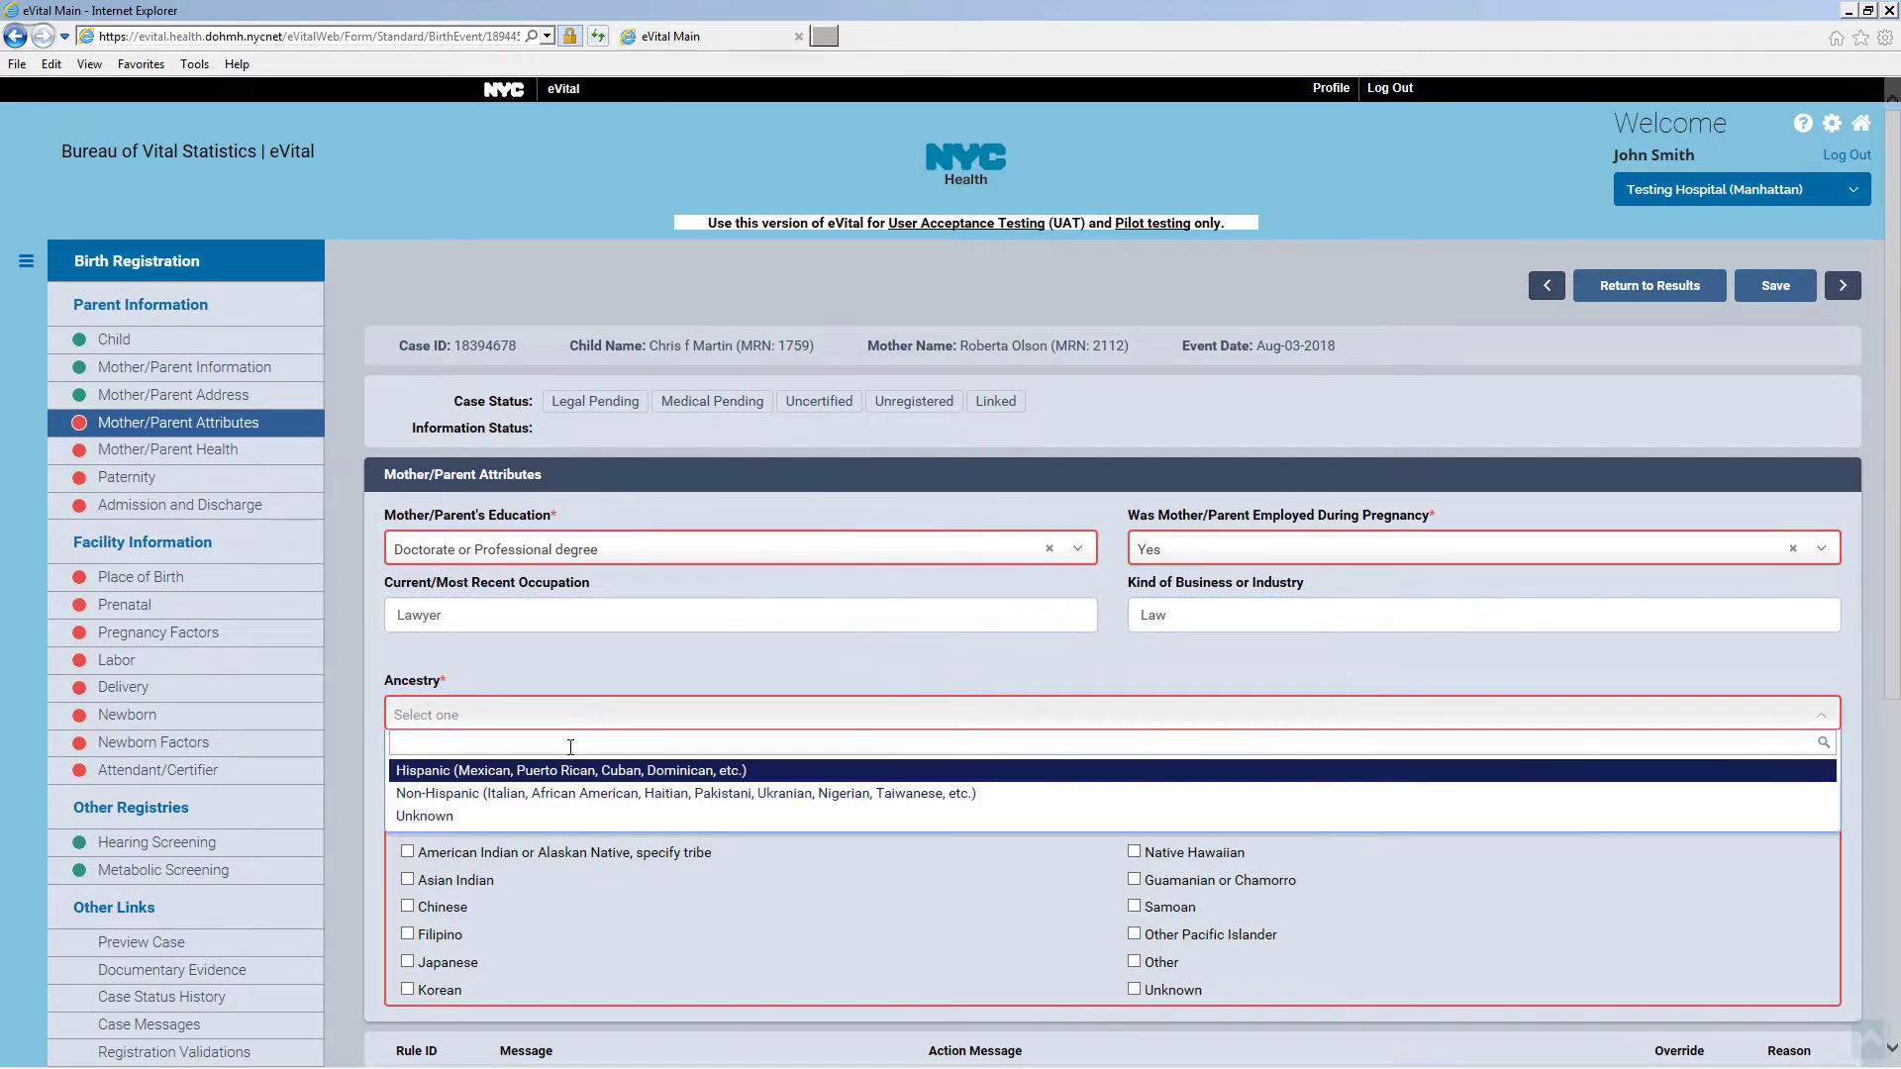
pyautogui.click(539, 789)
pyautogui.click(540, 782)
pyautogui.click(479, 921)
pyautogui.scroll(-3, 479, 907)
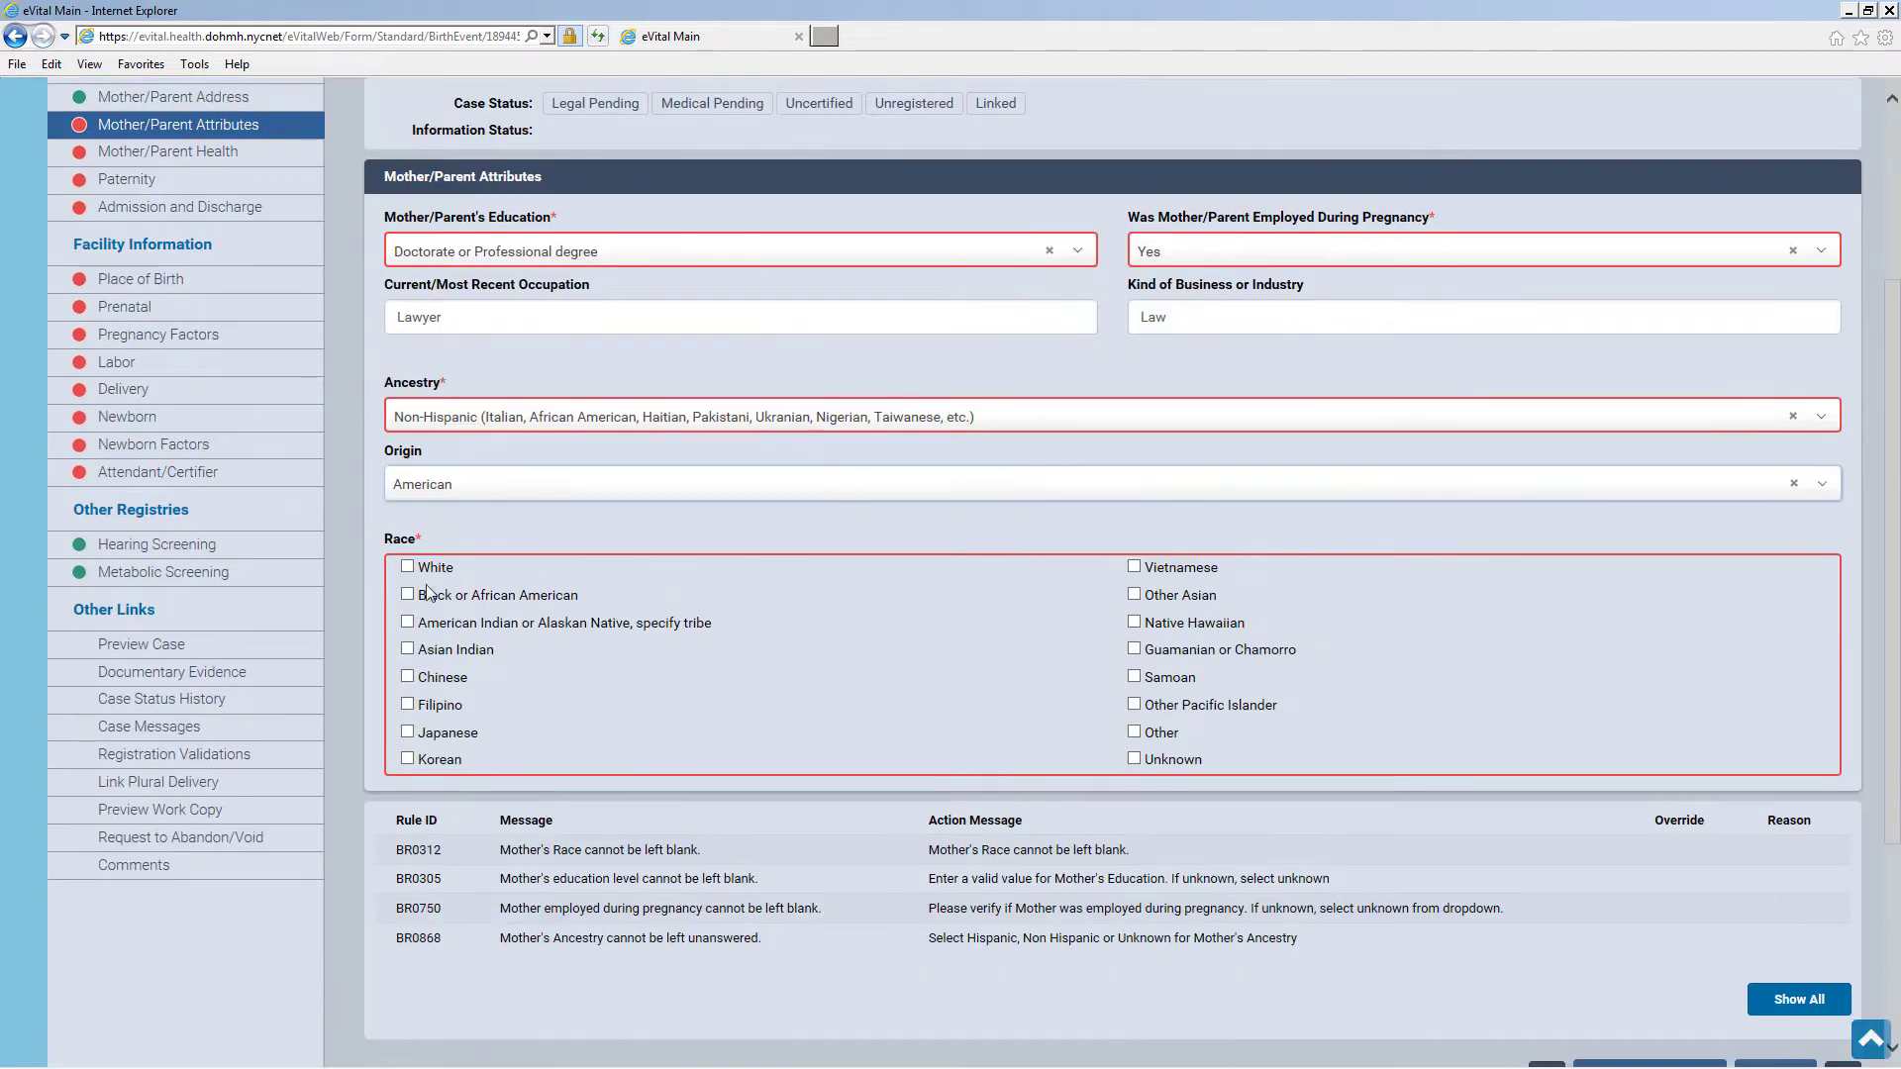
pyautogui.click(407, 567)
pyautogui.scroll(-4, 1461, 871)
pyautogui.click(1768, 755)
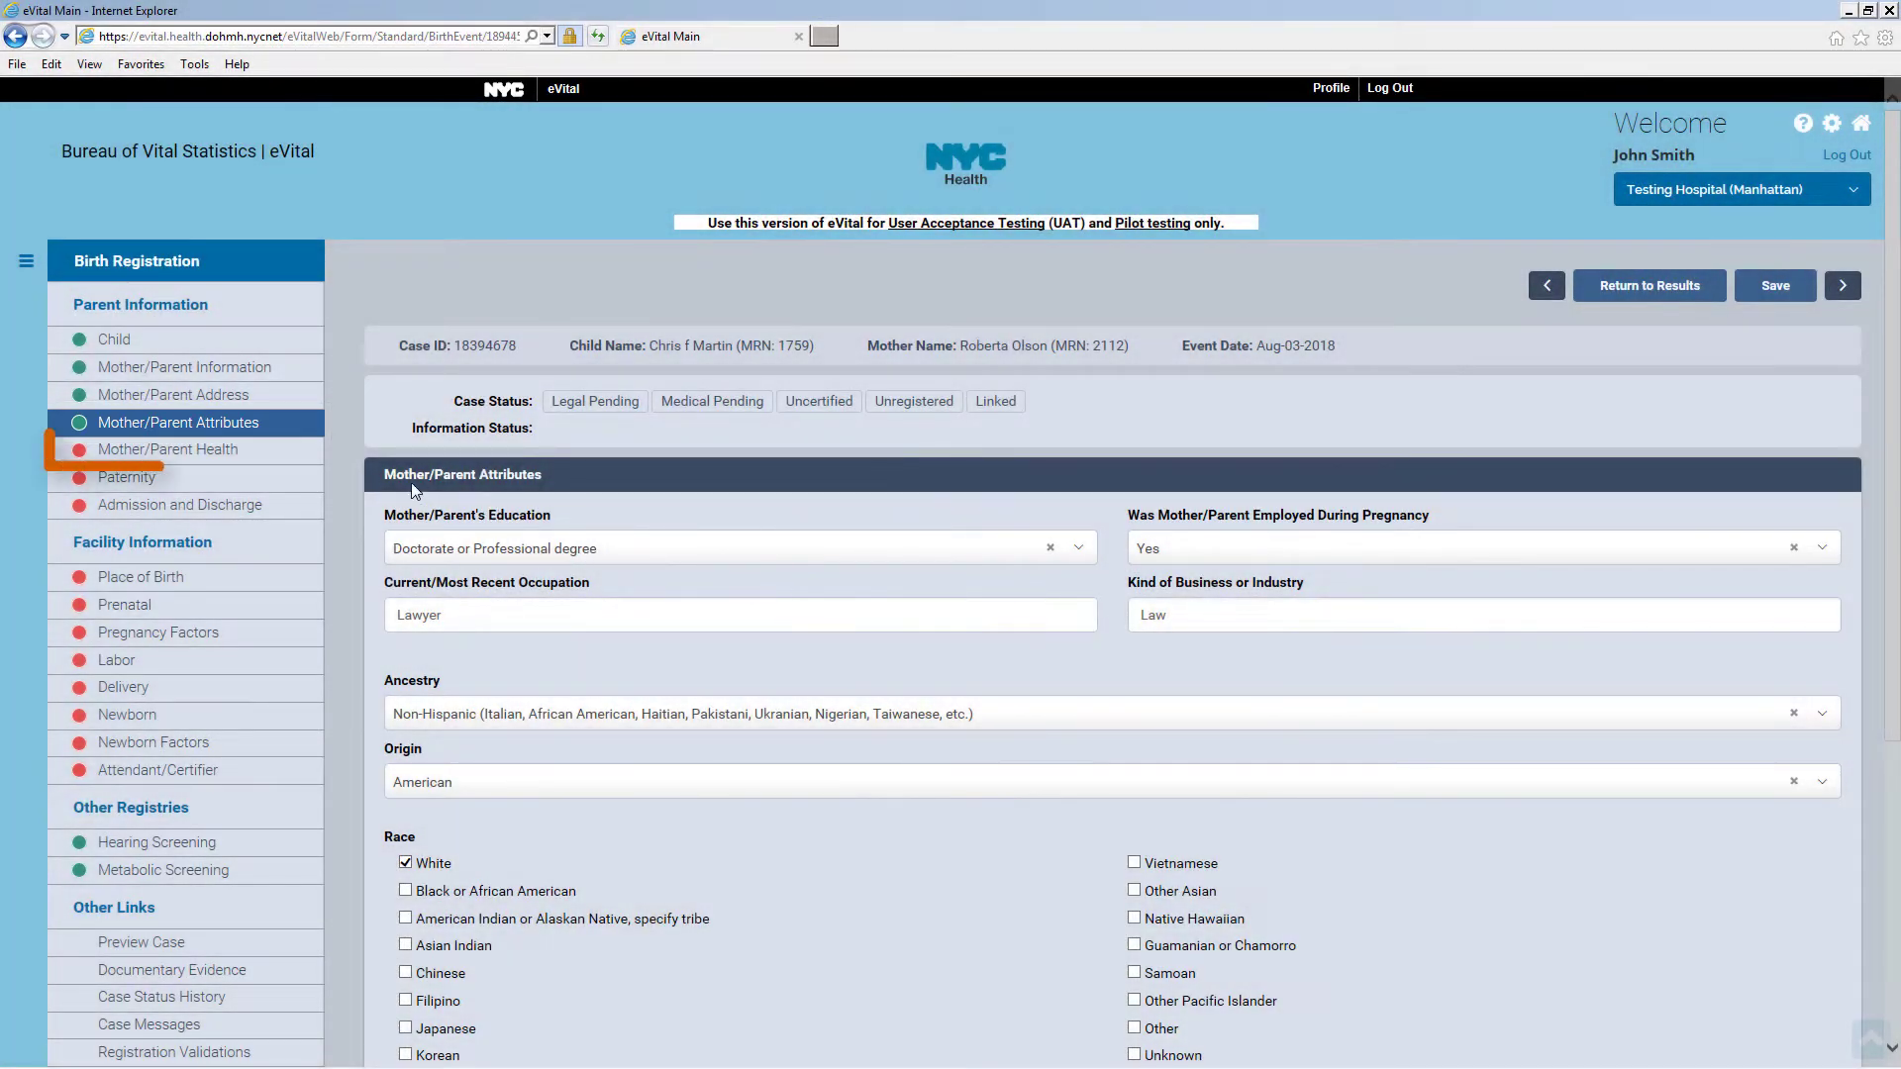
pyautogui.click(299, 455)
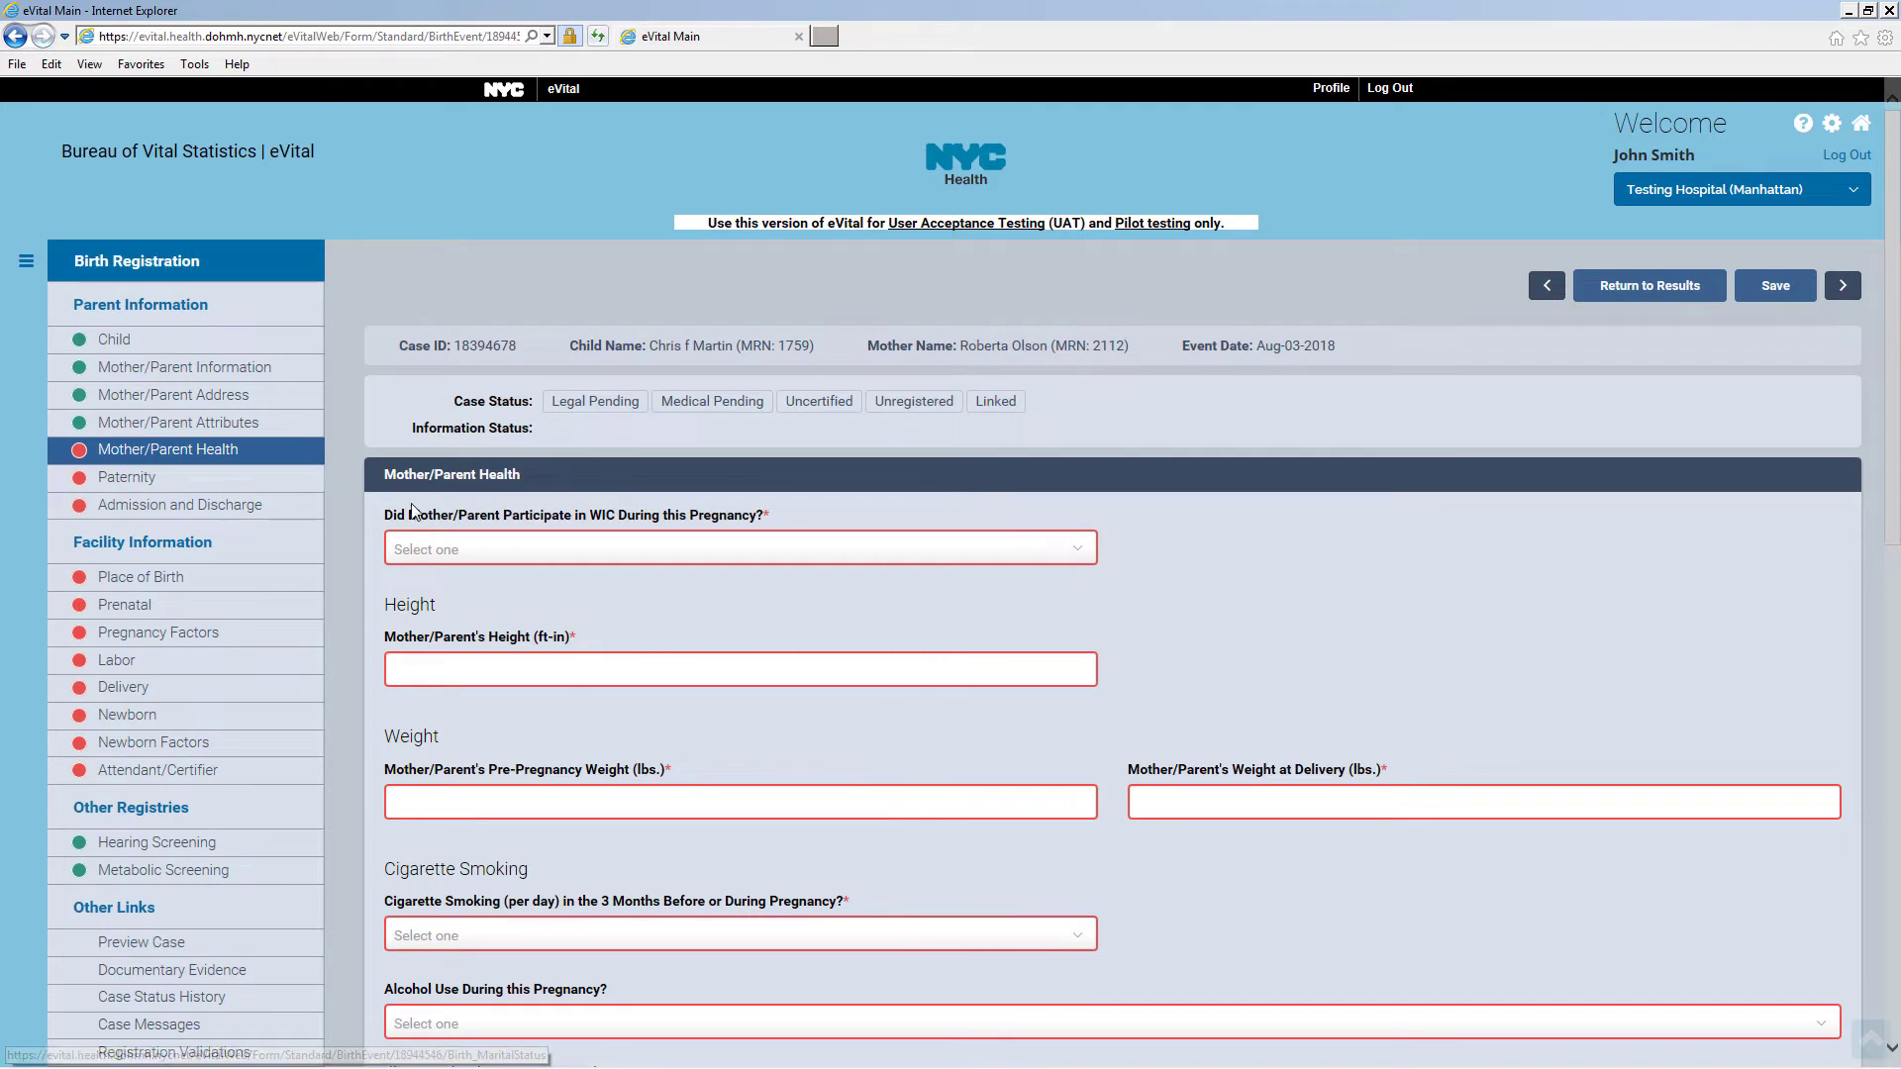
# Answer No to WIC and enter height 05-06, pre-pregnancy weight 105 and delivery weight 125
pyautogui.click(491, 551)
pyautogui.click(495, 626)
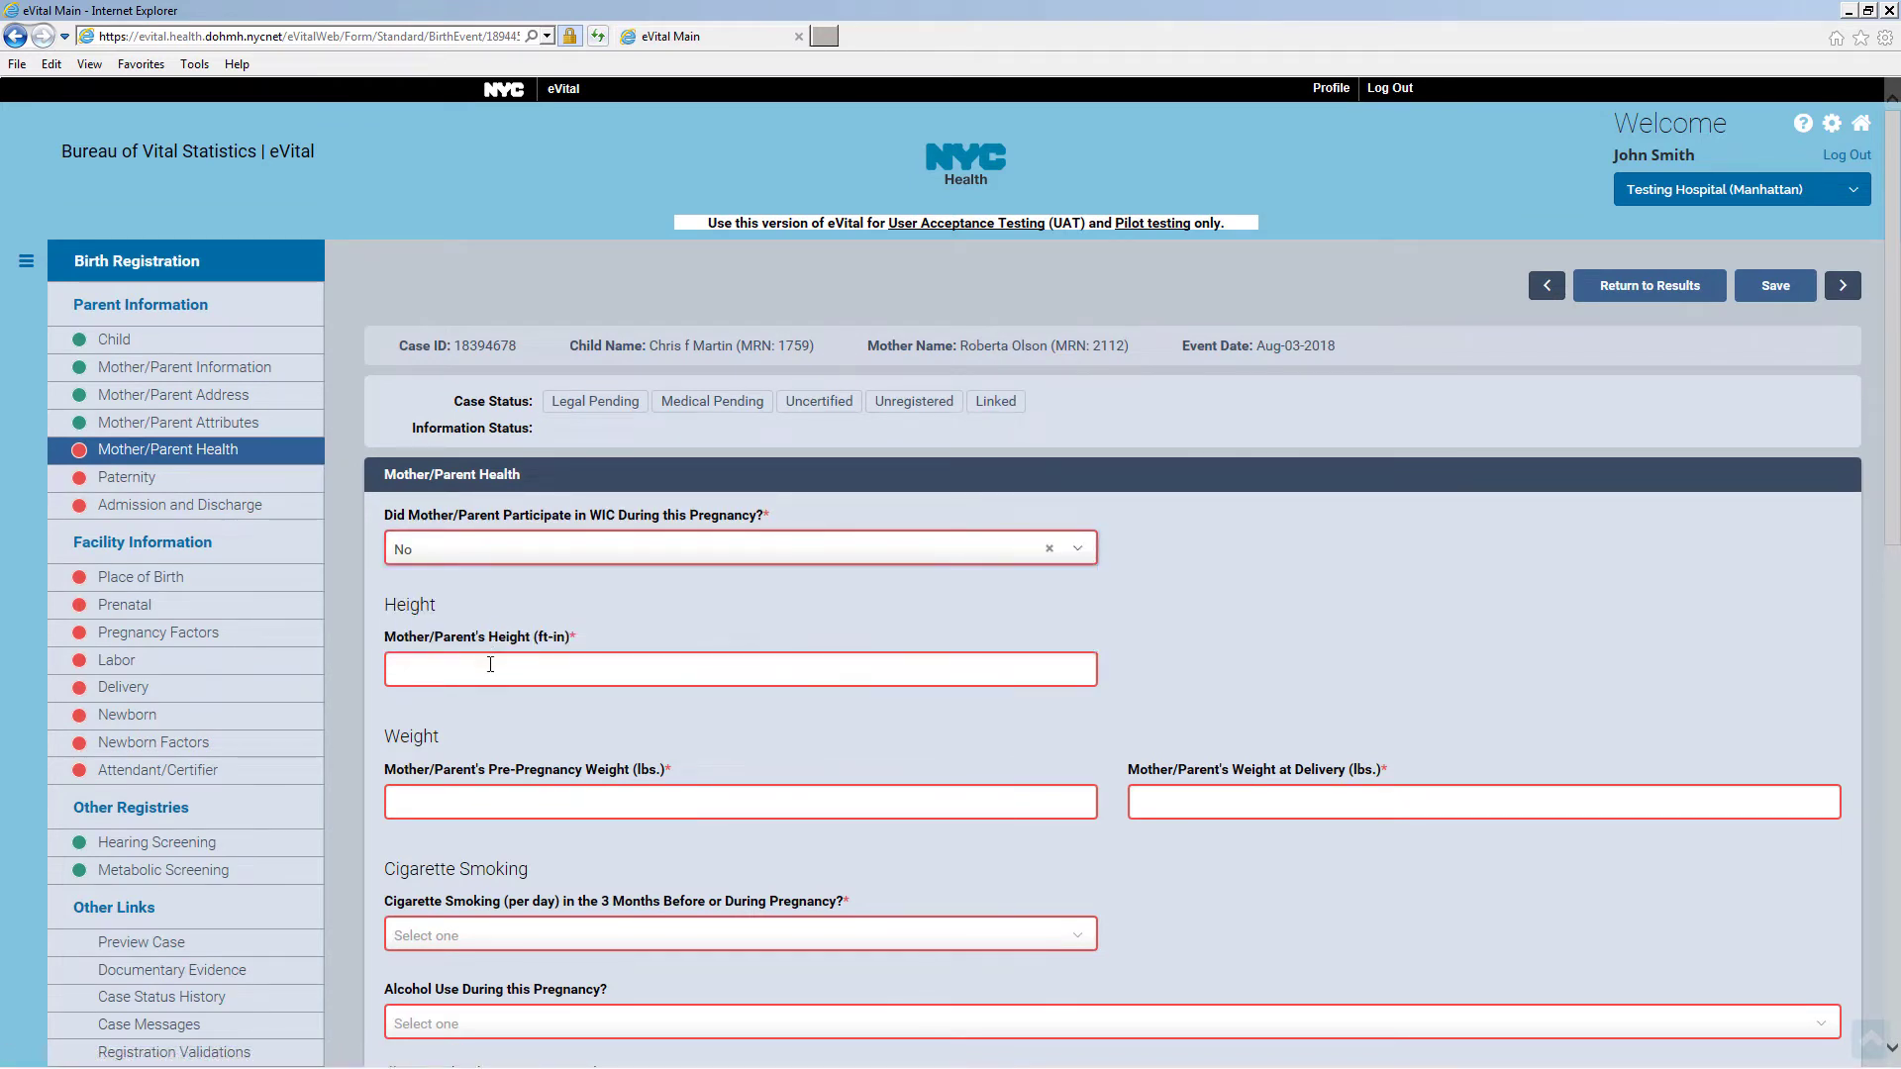
pyautogui.click(490, 665)
pyautogui.write('05-06')
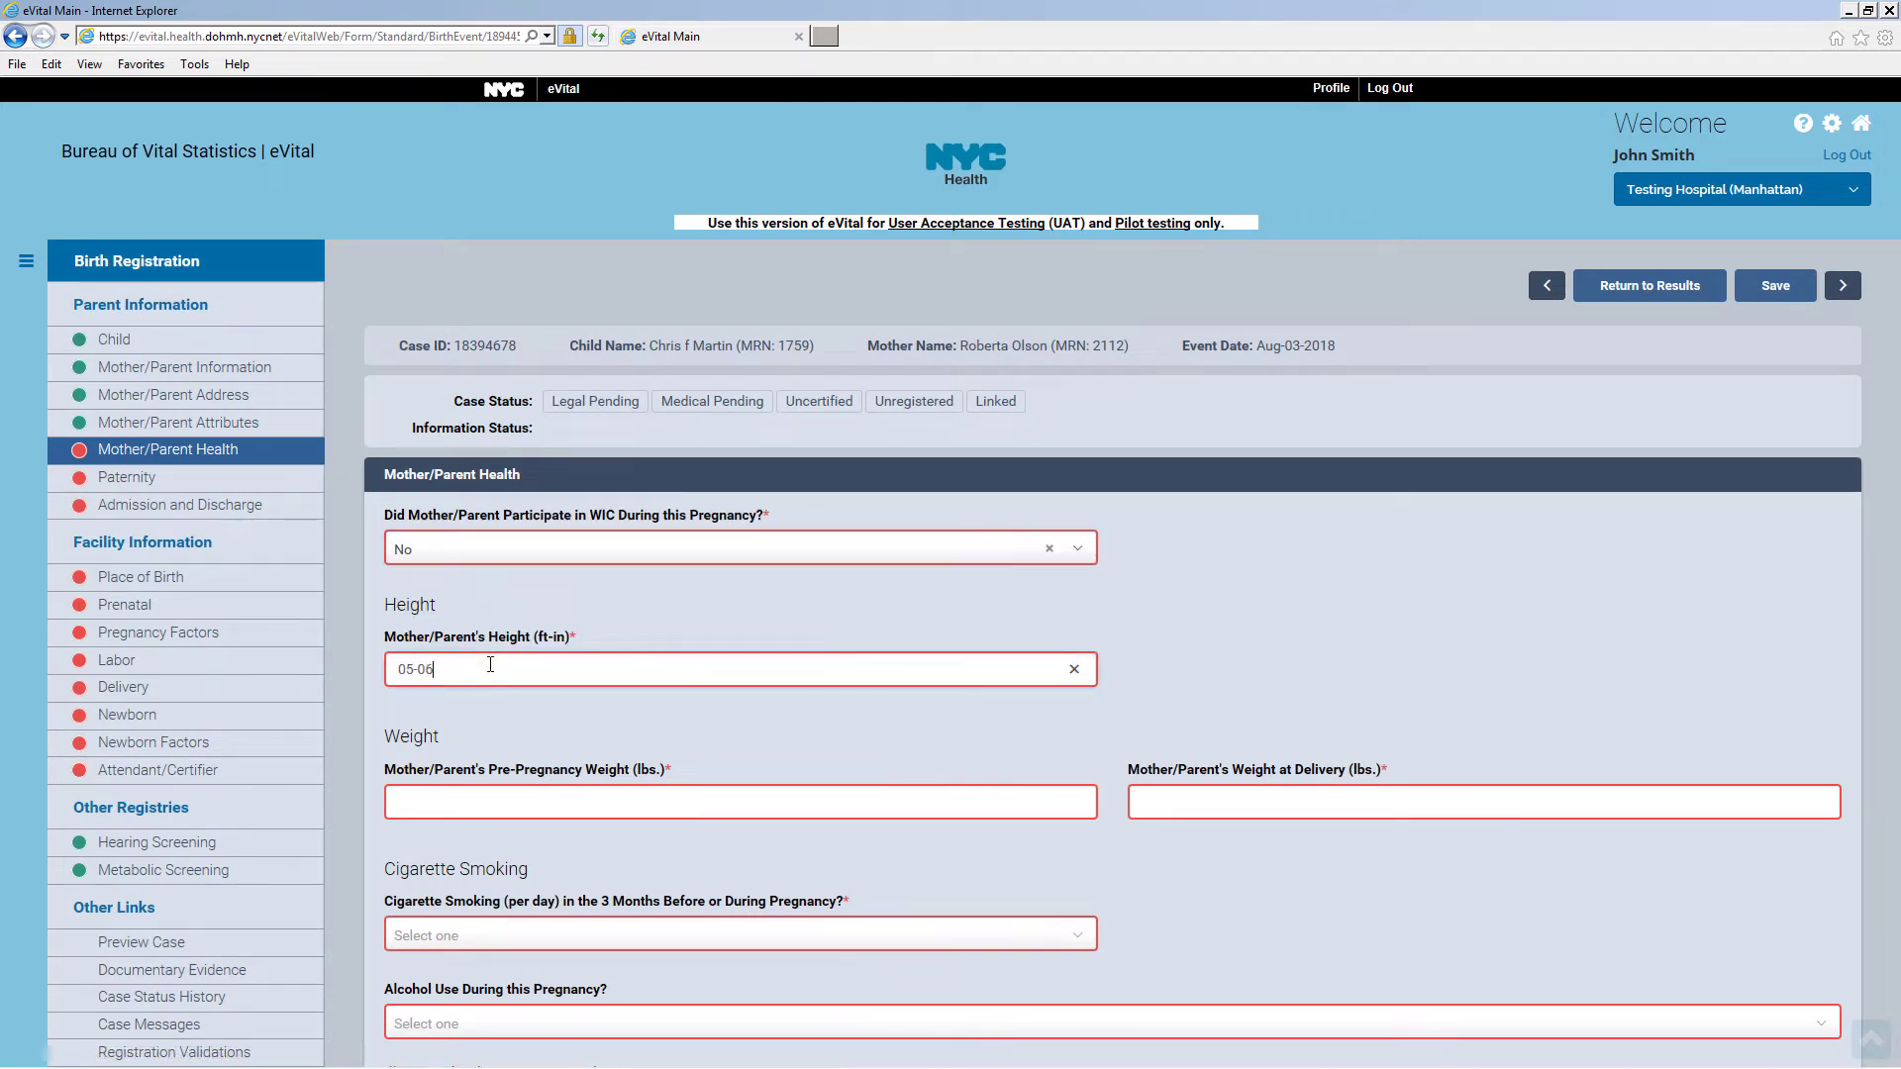
pyautogui.click(473, 802)
pyautogui.click(1171, 808)
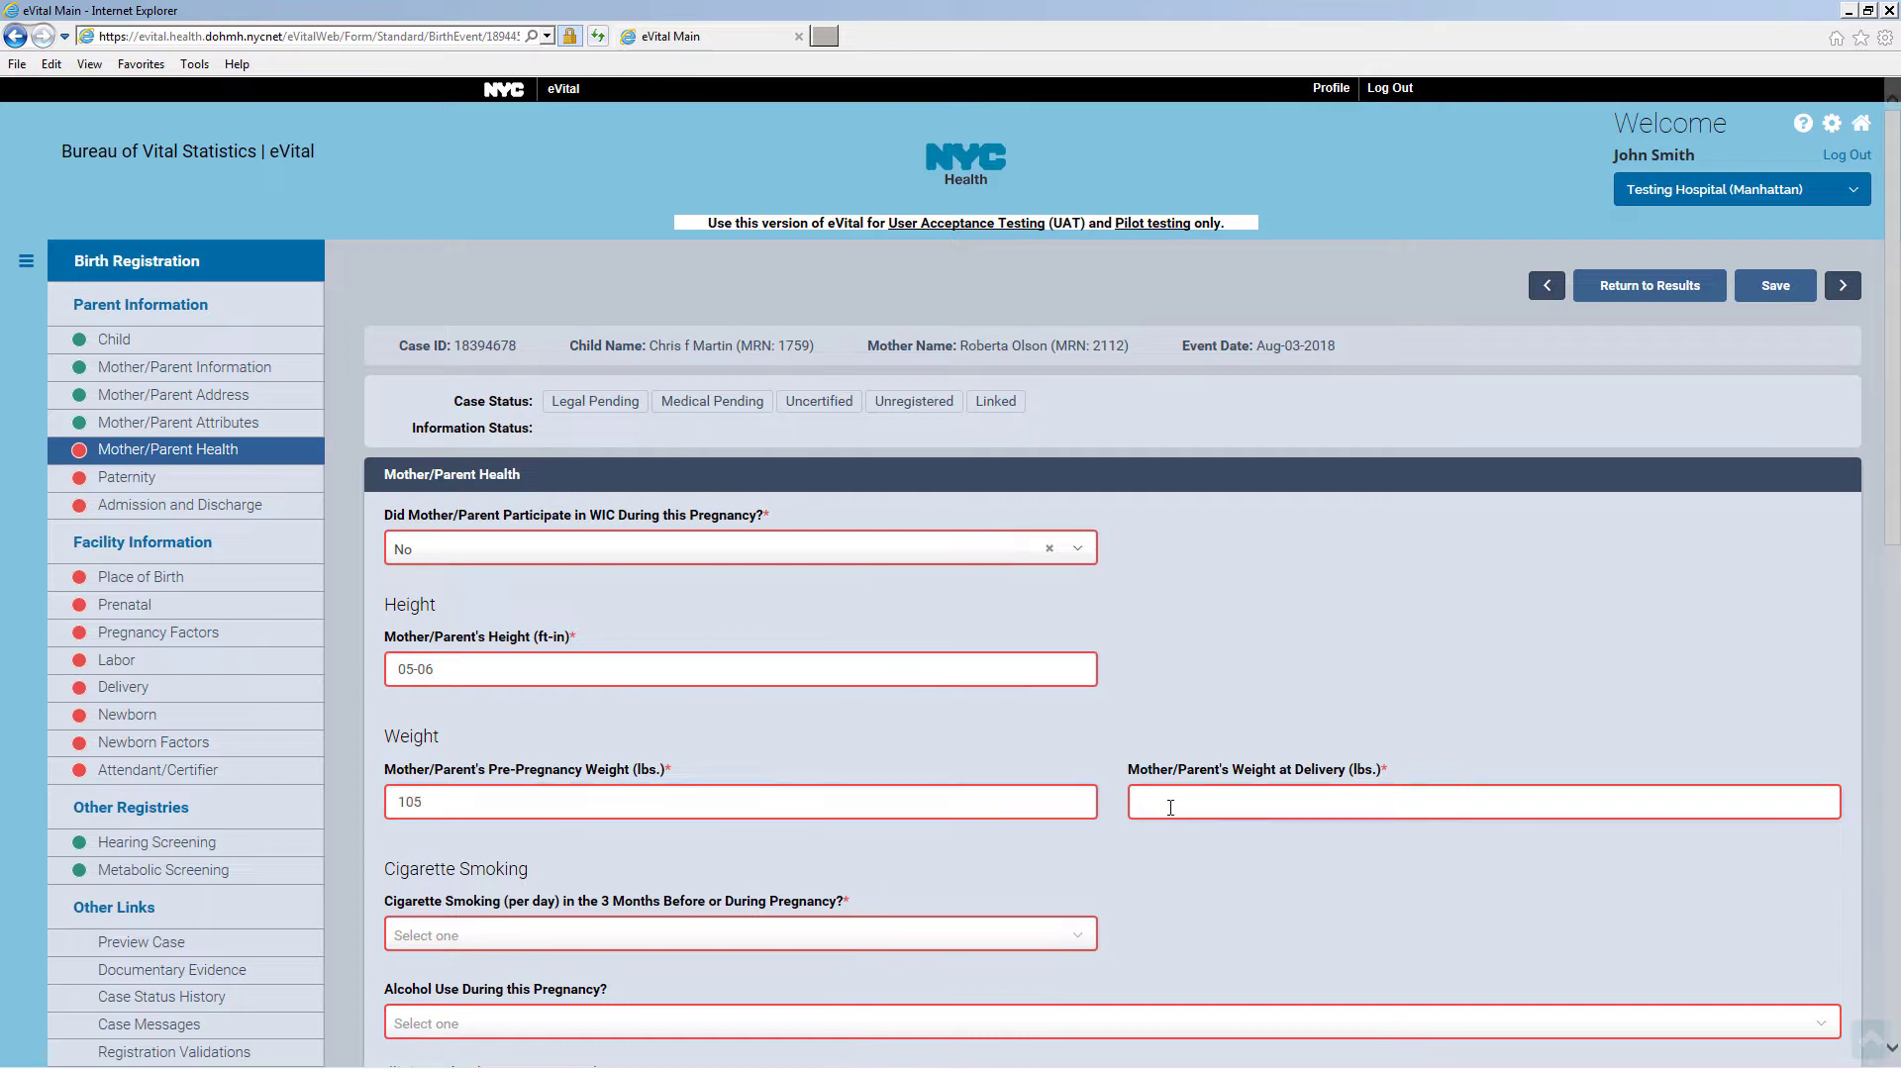
pyautogui.scroll(-5, 1122, 773)
# Answer No to smoking, alcohol and drugs, Unknown for prenatal care, and enter exercise 3
pyautogui.click(594, 490)
pyautogui.click(565, 569)
pyautogui.click(565, 577)
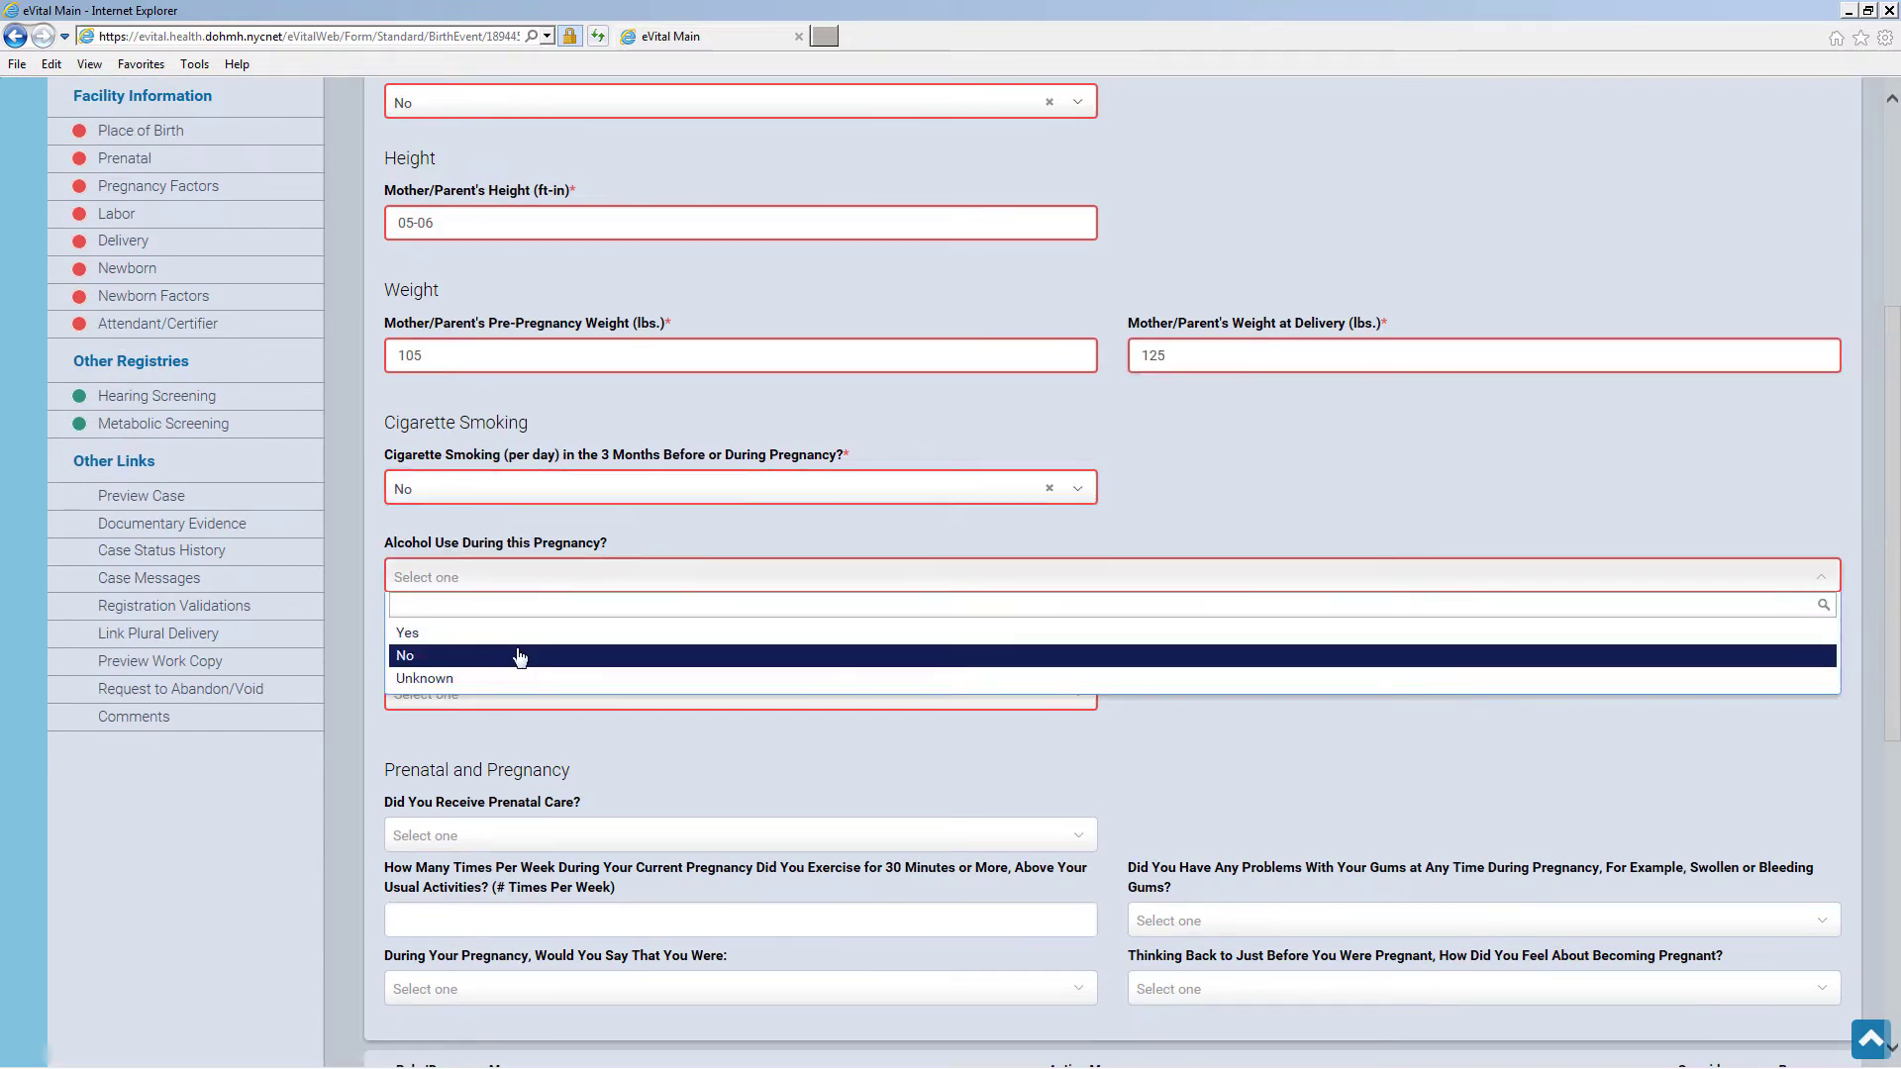
pyautogui.click(518, 656)
pyautogui.click(538, 693)
pyautogui.click(445, 774)
pyautogui.click(594, 835)
pyautogui.click(500, 938)
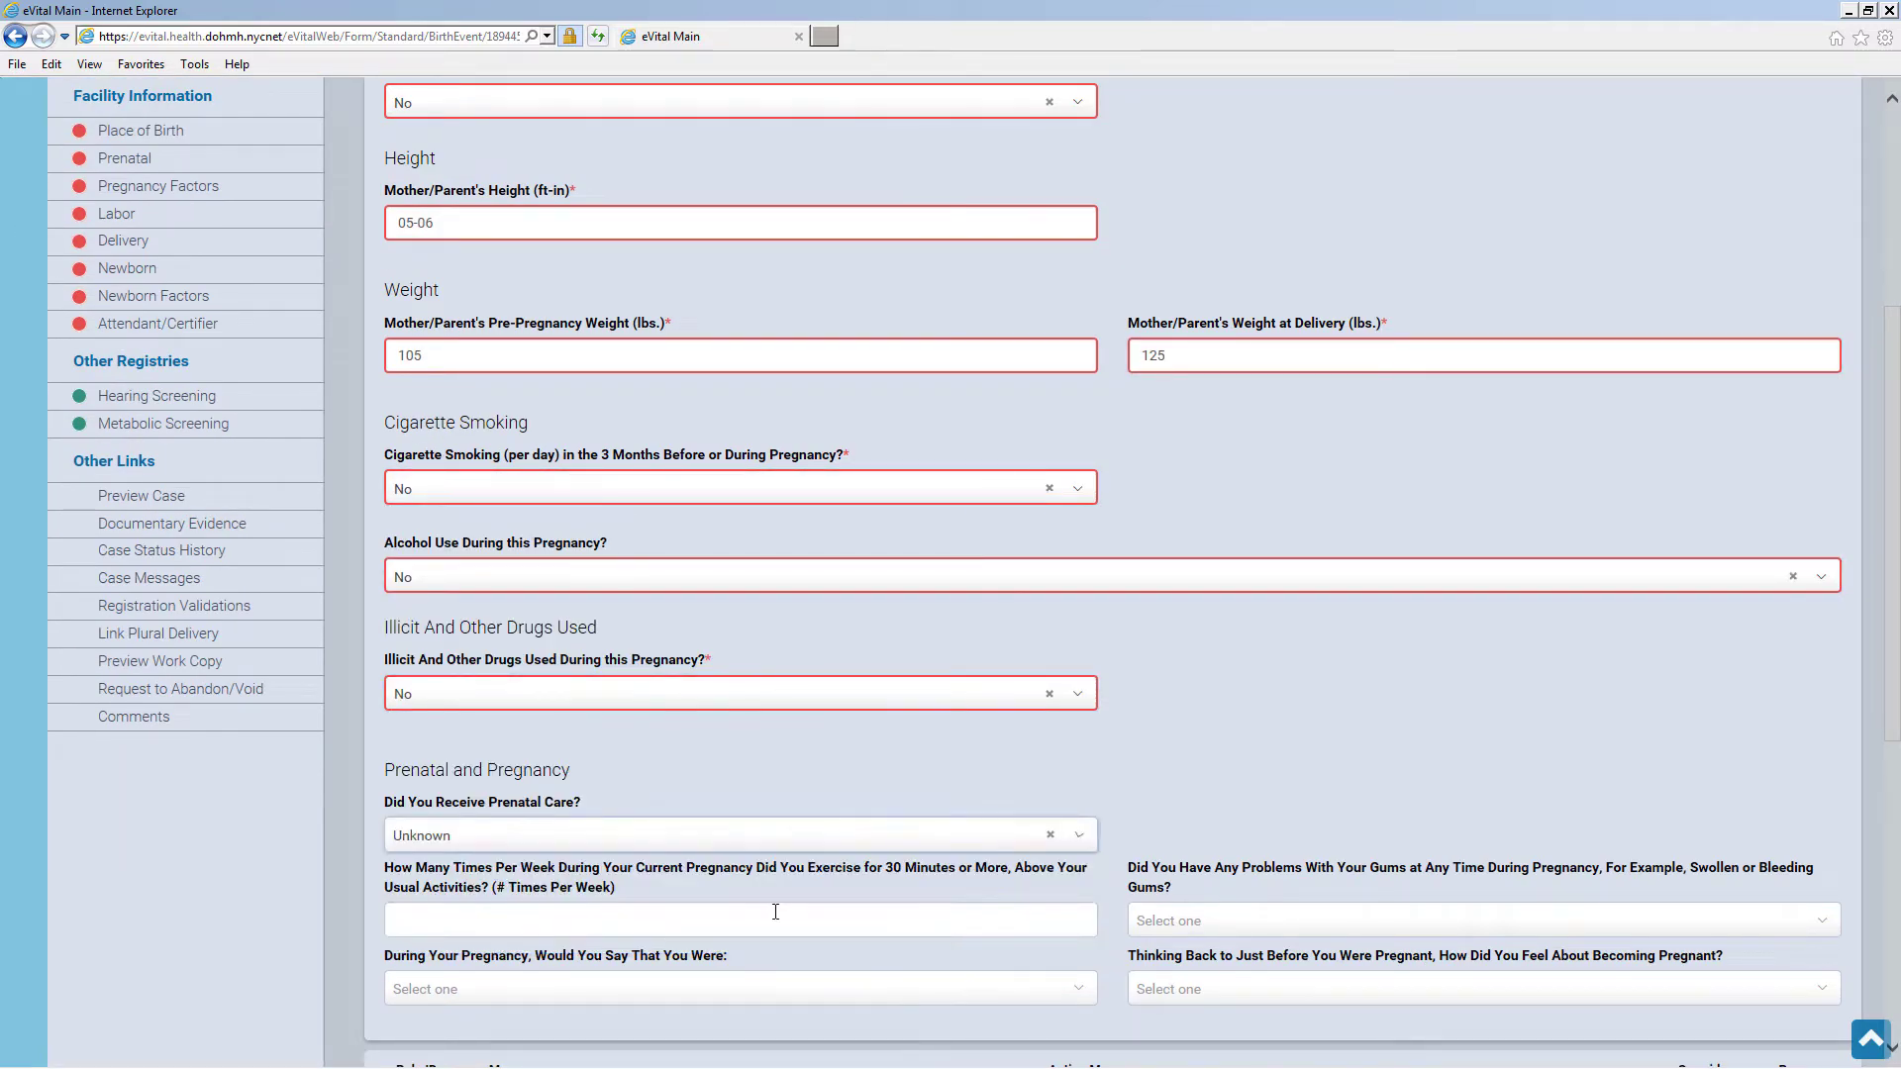
pyautogui.click(648, 924)
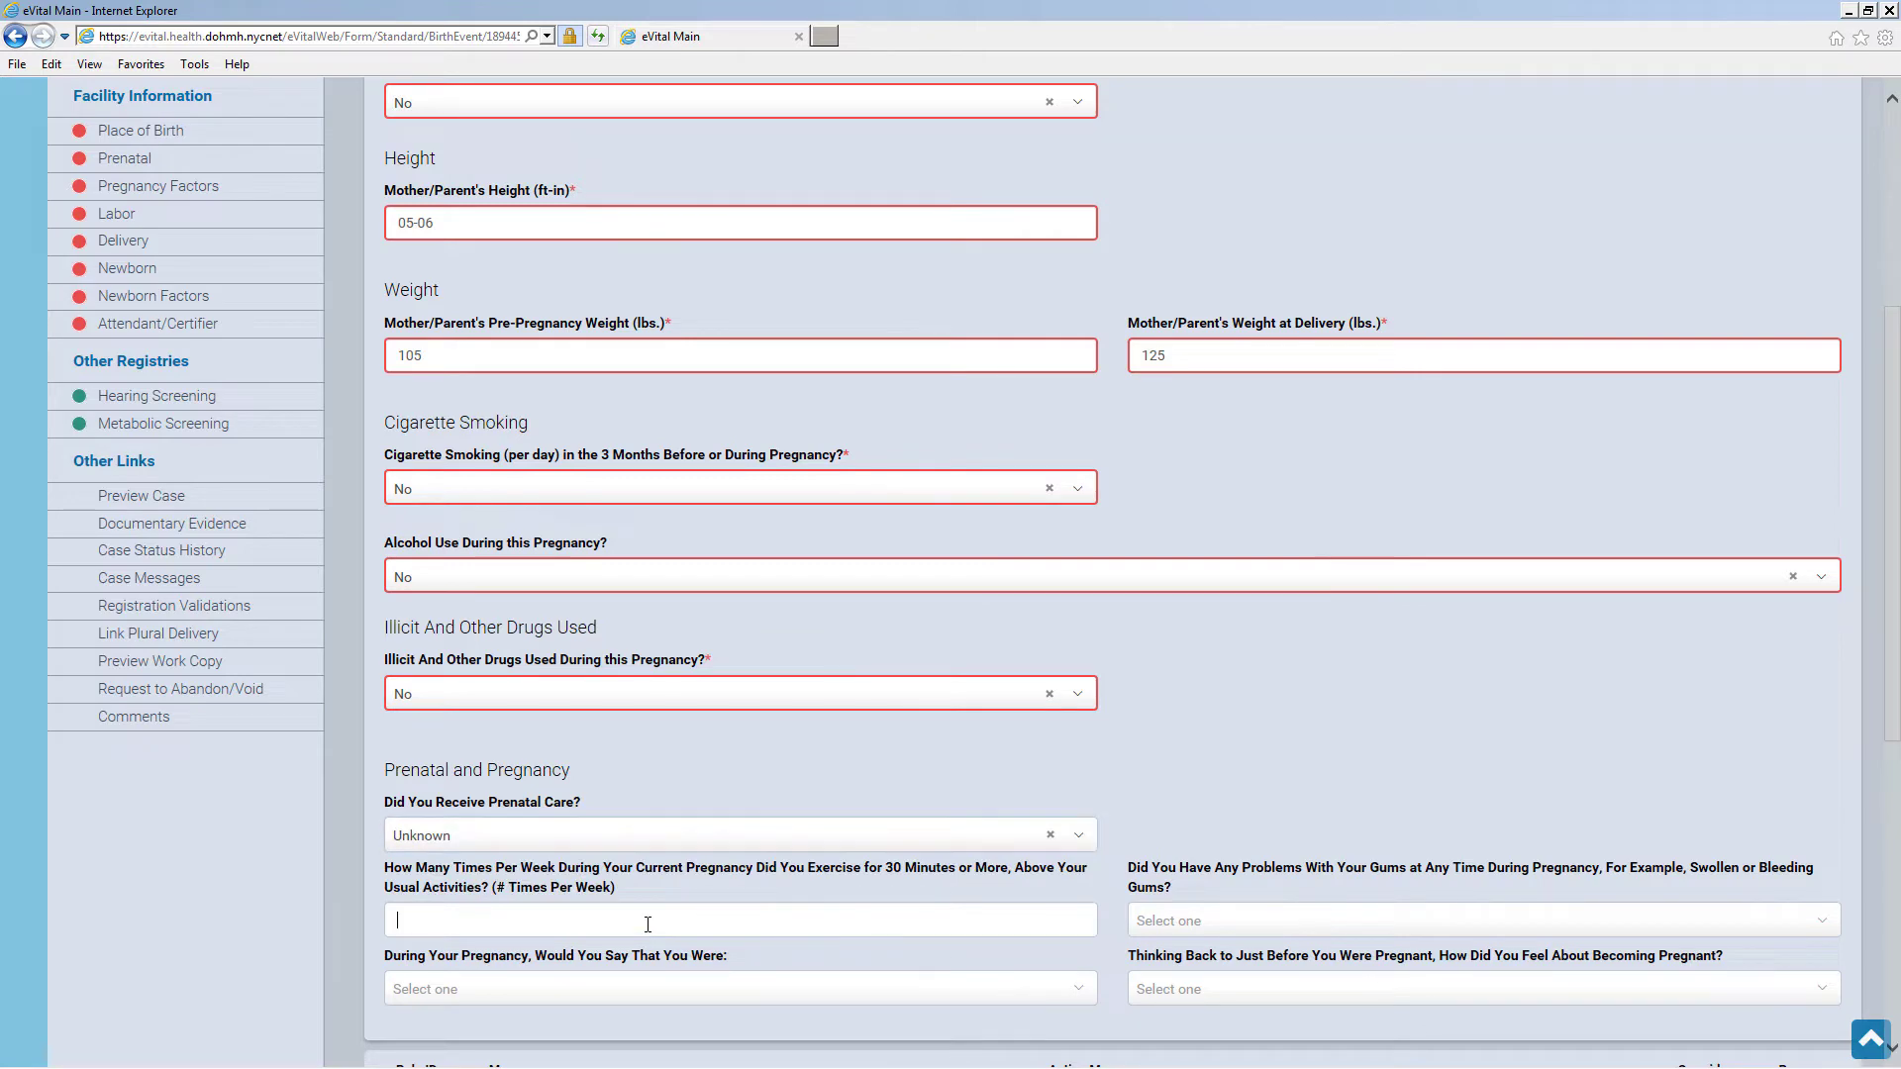
# Answer No to gum problems, Not depressed at all, wanted to be pregnant then, and save
pyautogui.click(1256, 924)
pyautogui.click(1248, 975)
pyautogui.click(948, 990)
pyautogui.click(855, 847)
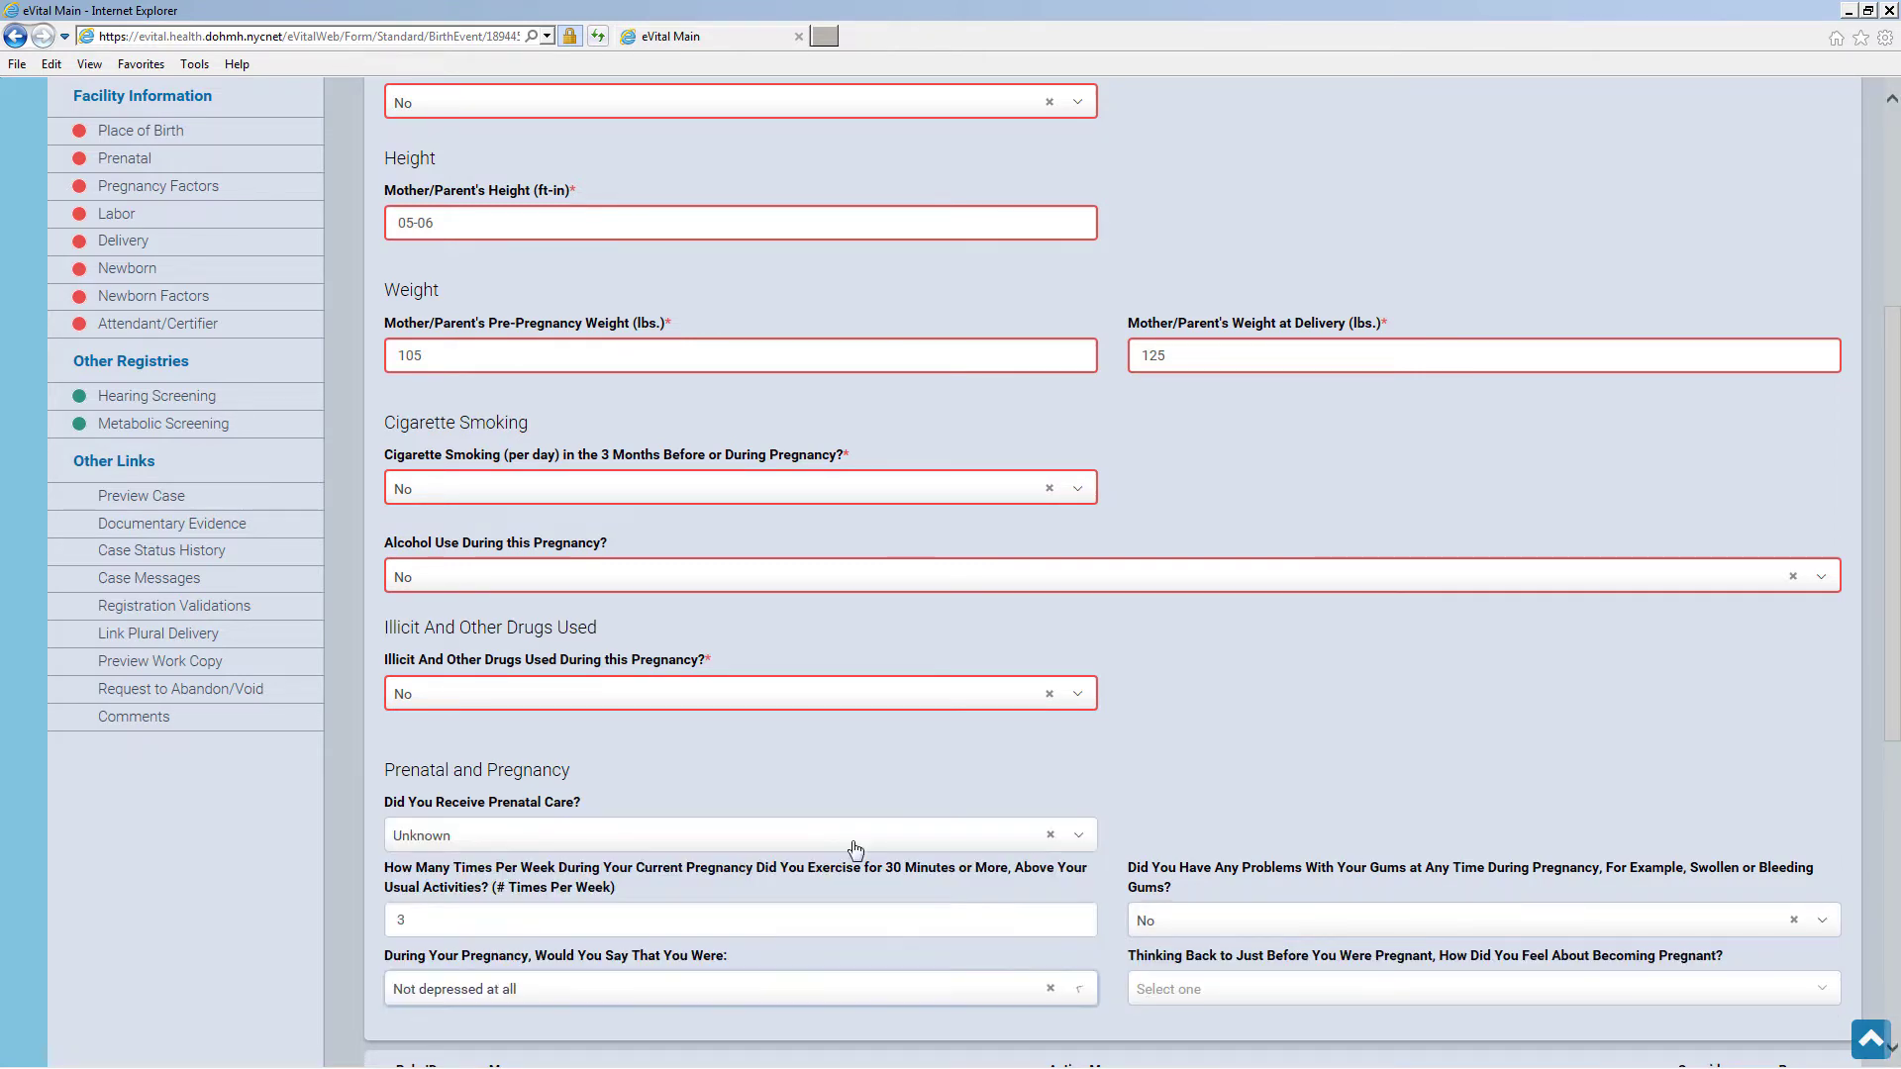
pyautogui.click(1289, 1004)
pyautogui.click(1287, 907)
pyautogui.scroll(-5, 1485, 920)
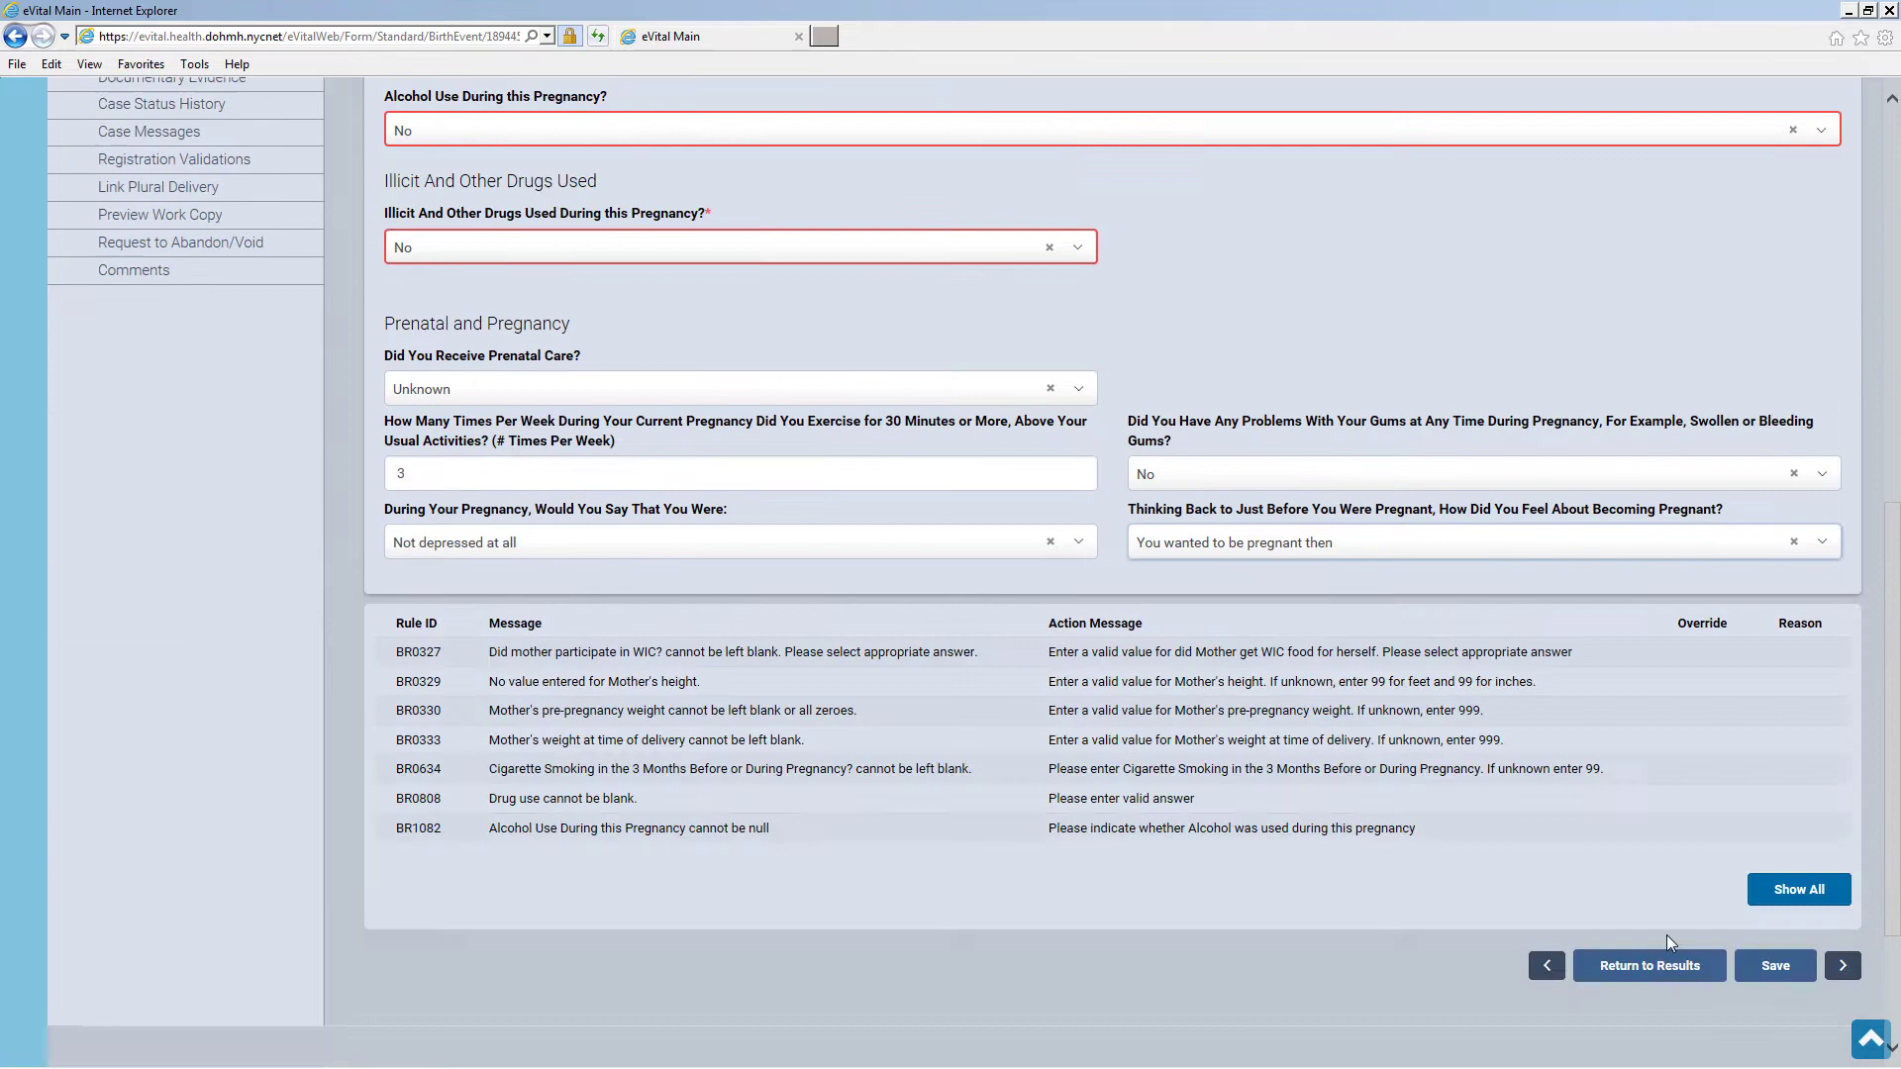
pyautogui.click(1766, 967)
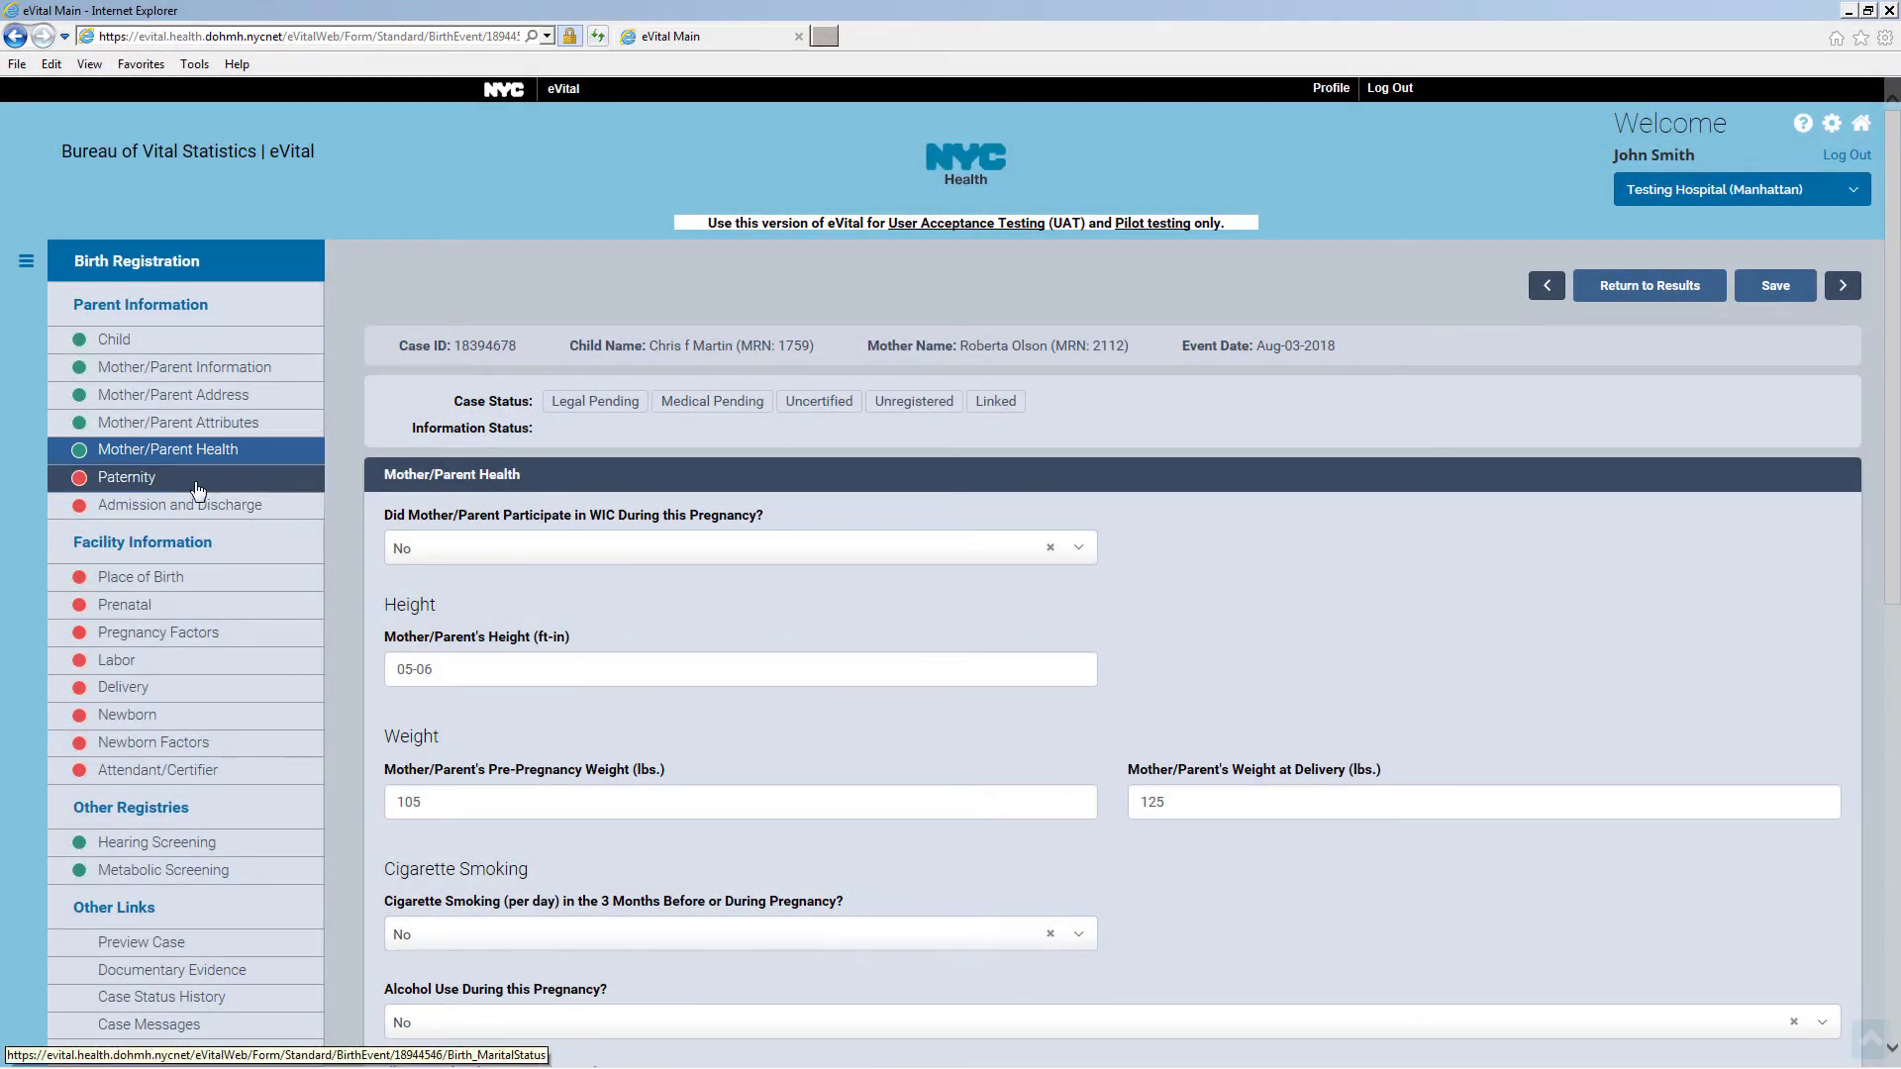
# On the Paternity page, answer No to entering the father's information and save
pyautogui.click(130, 483)
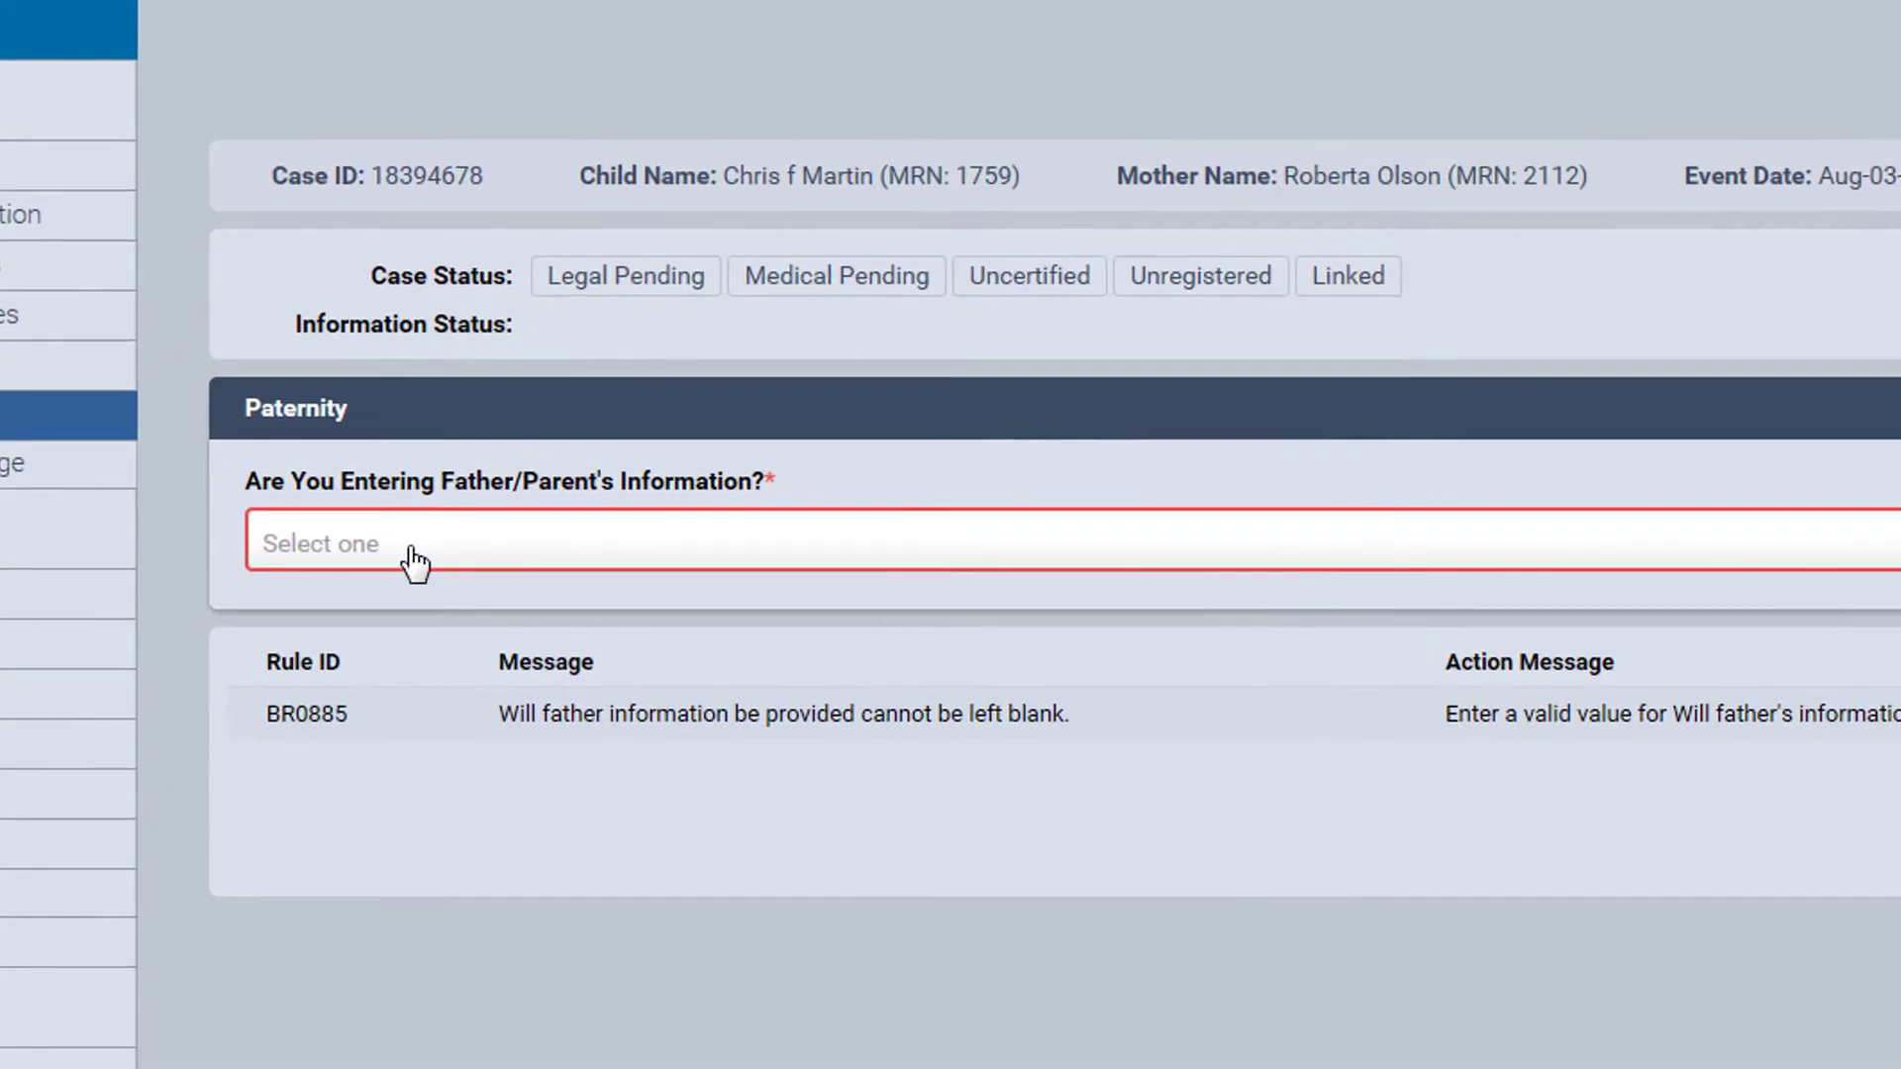
pyautogui.click(478, 552)
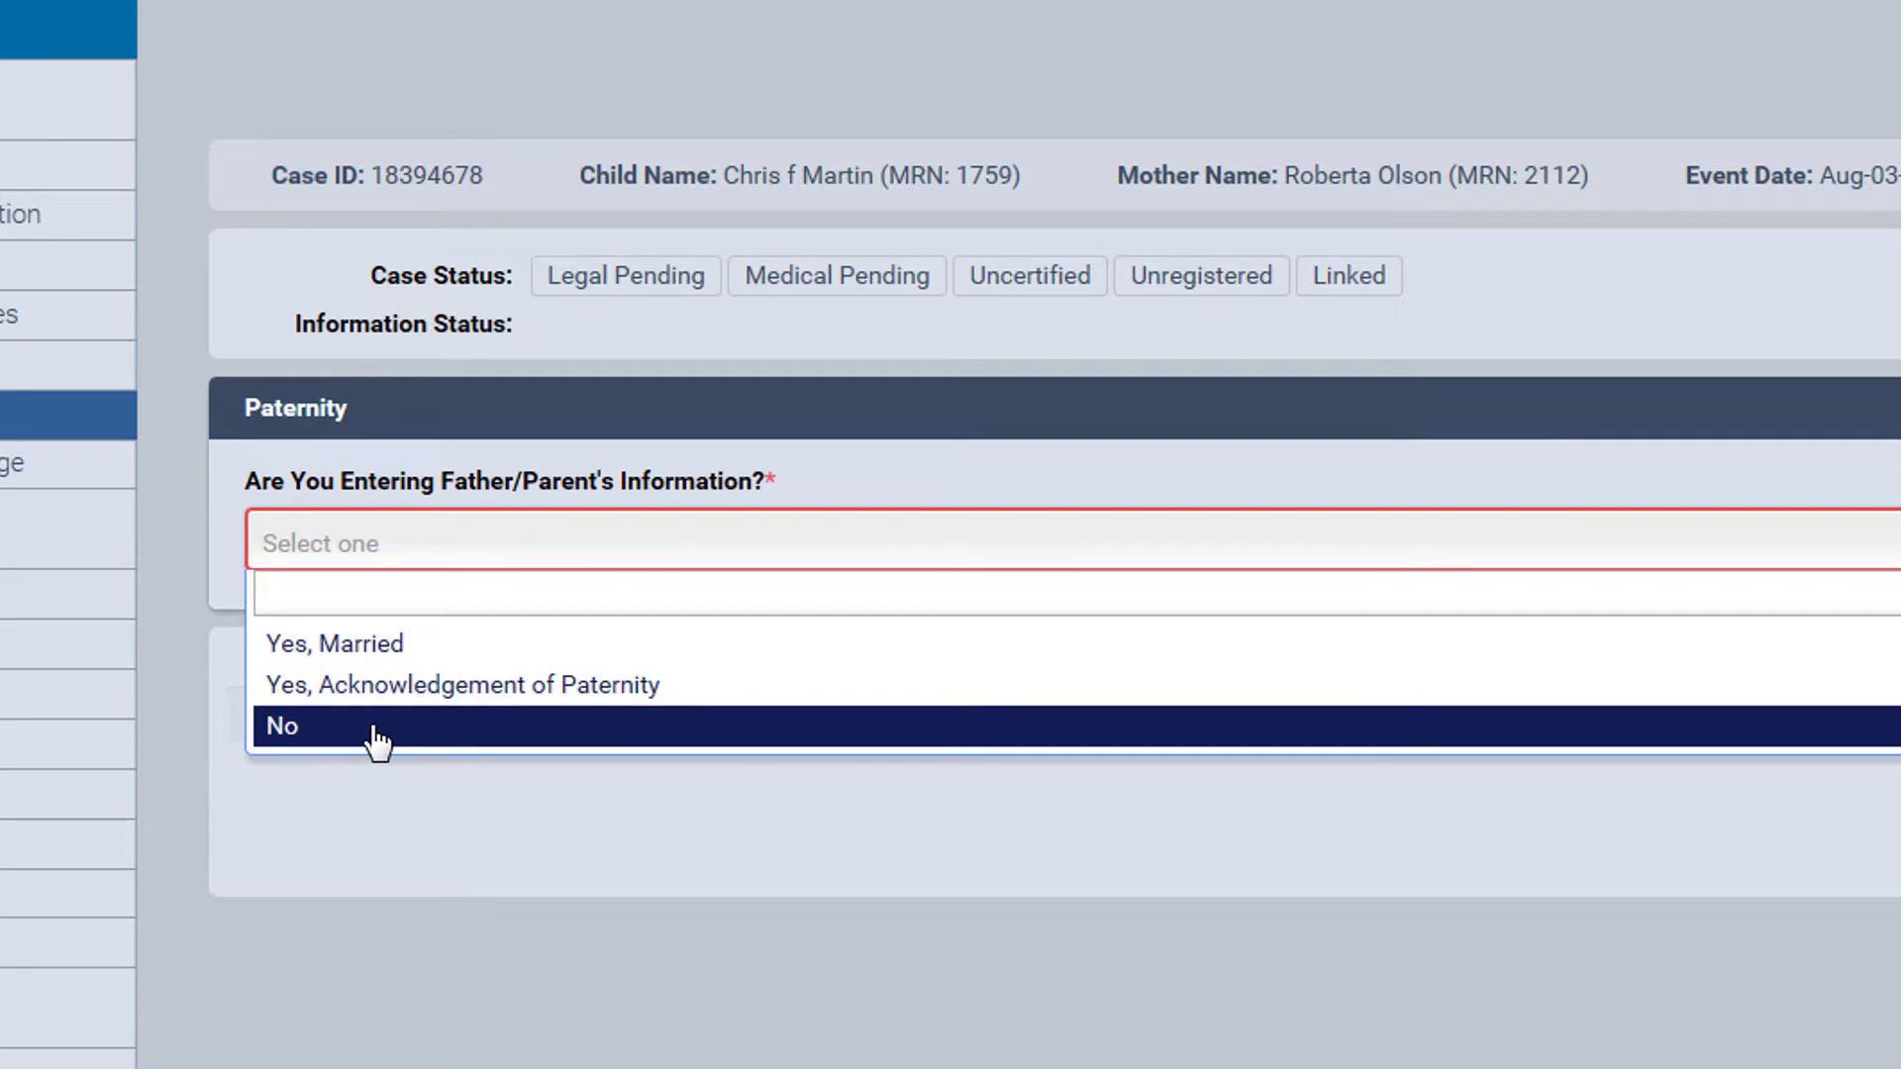
pyautogui.click(374, 731)
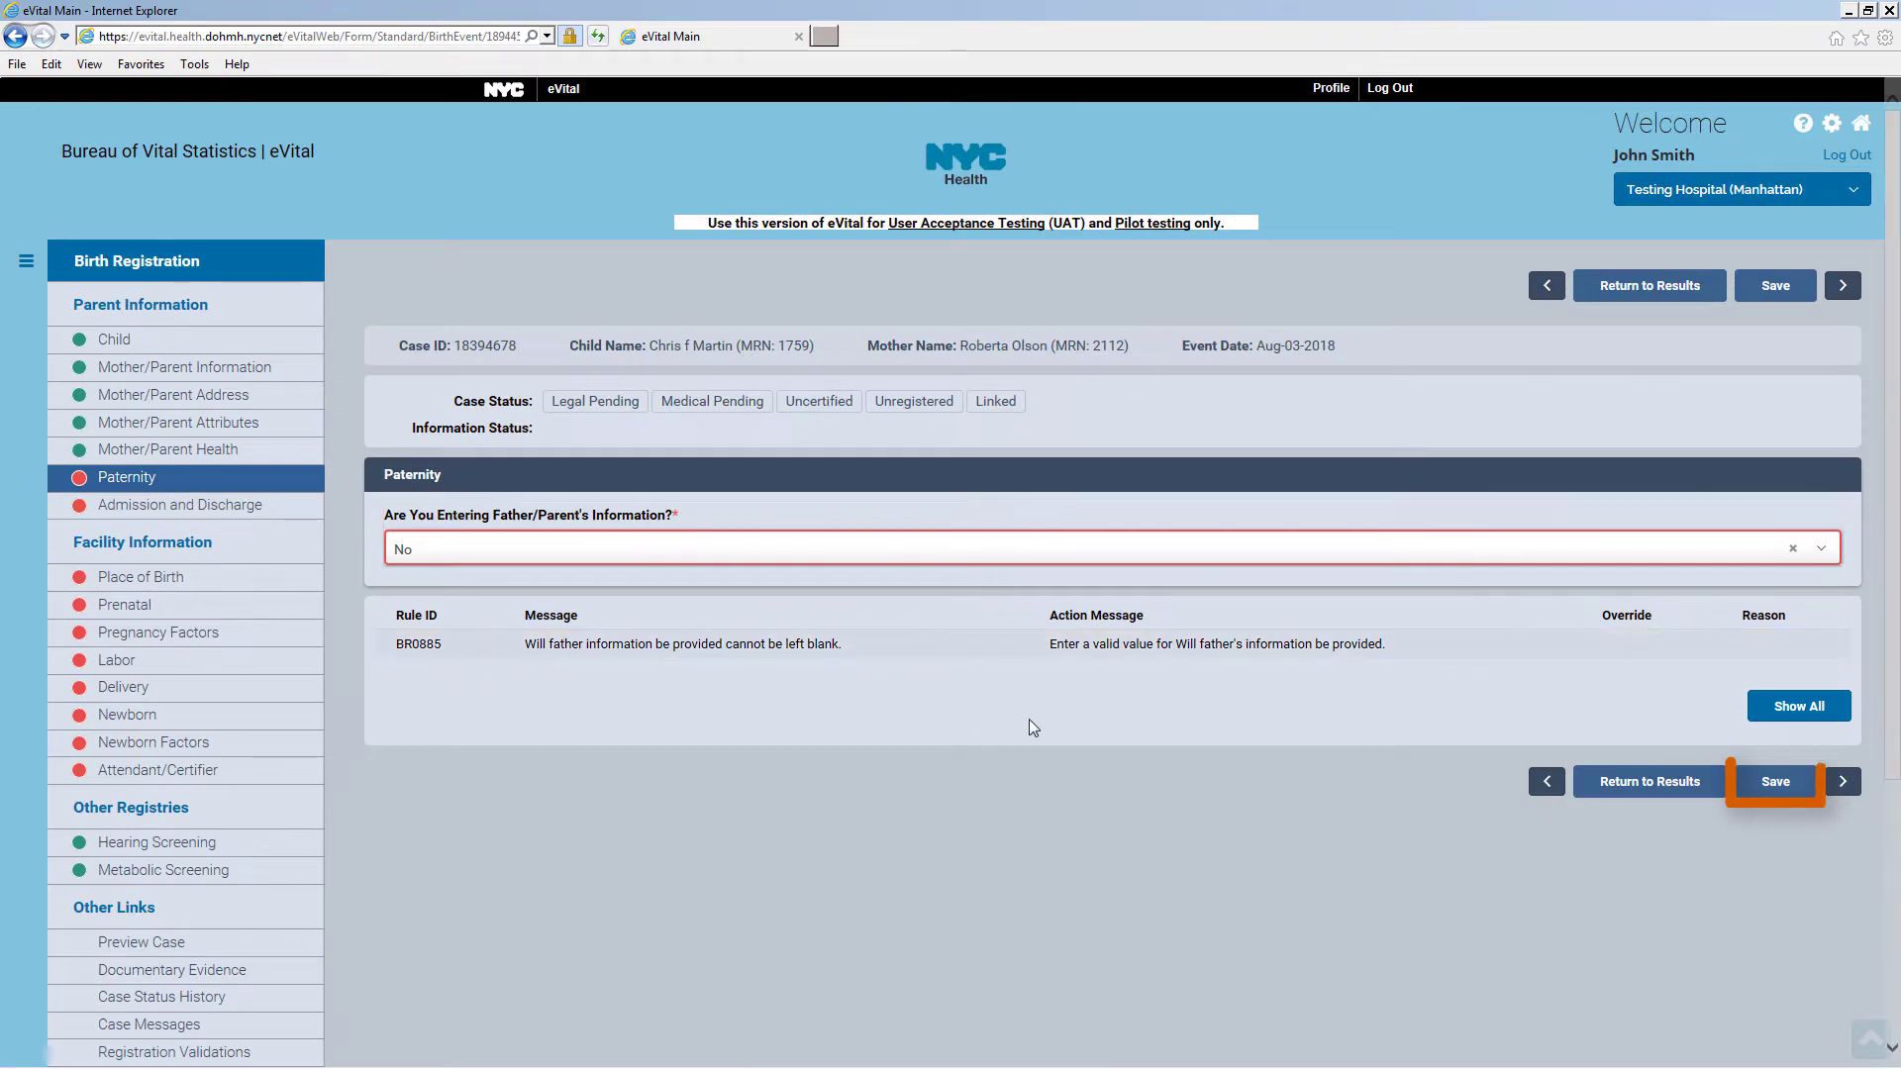
pyautogui.click(1782, 784)
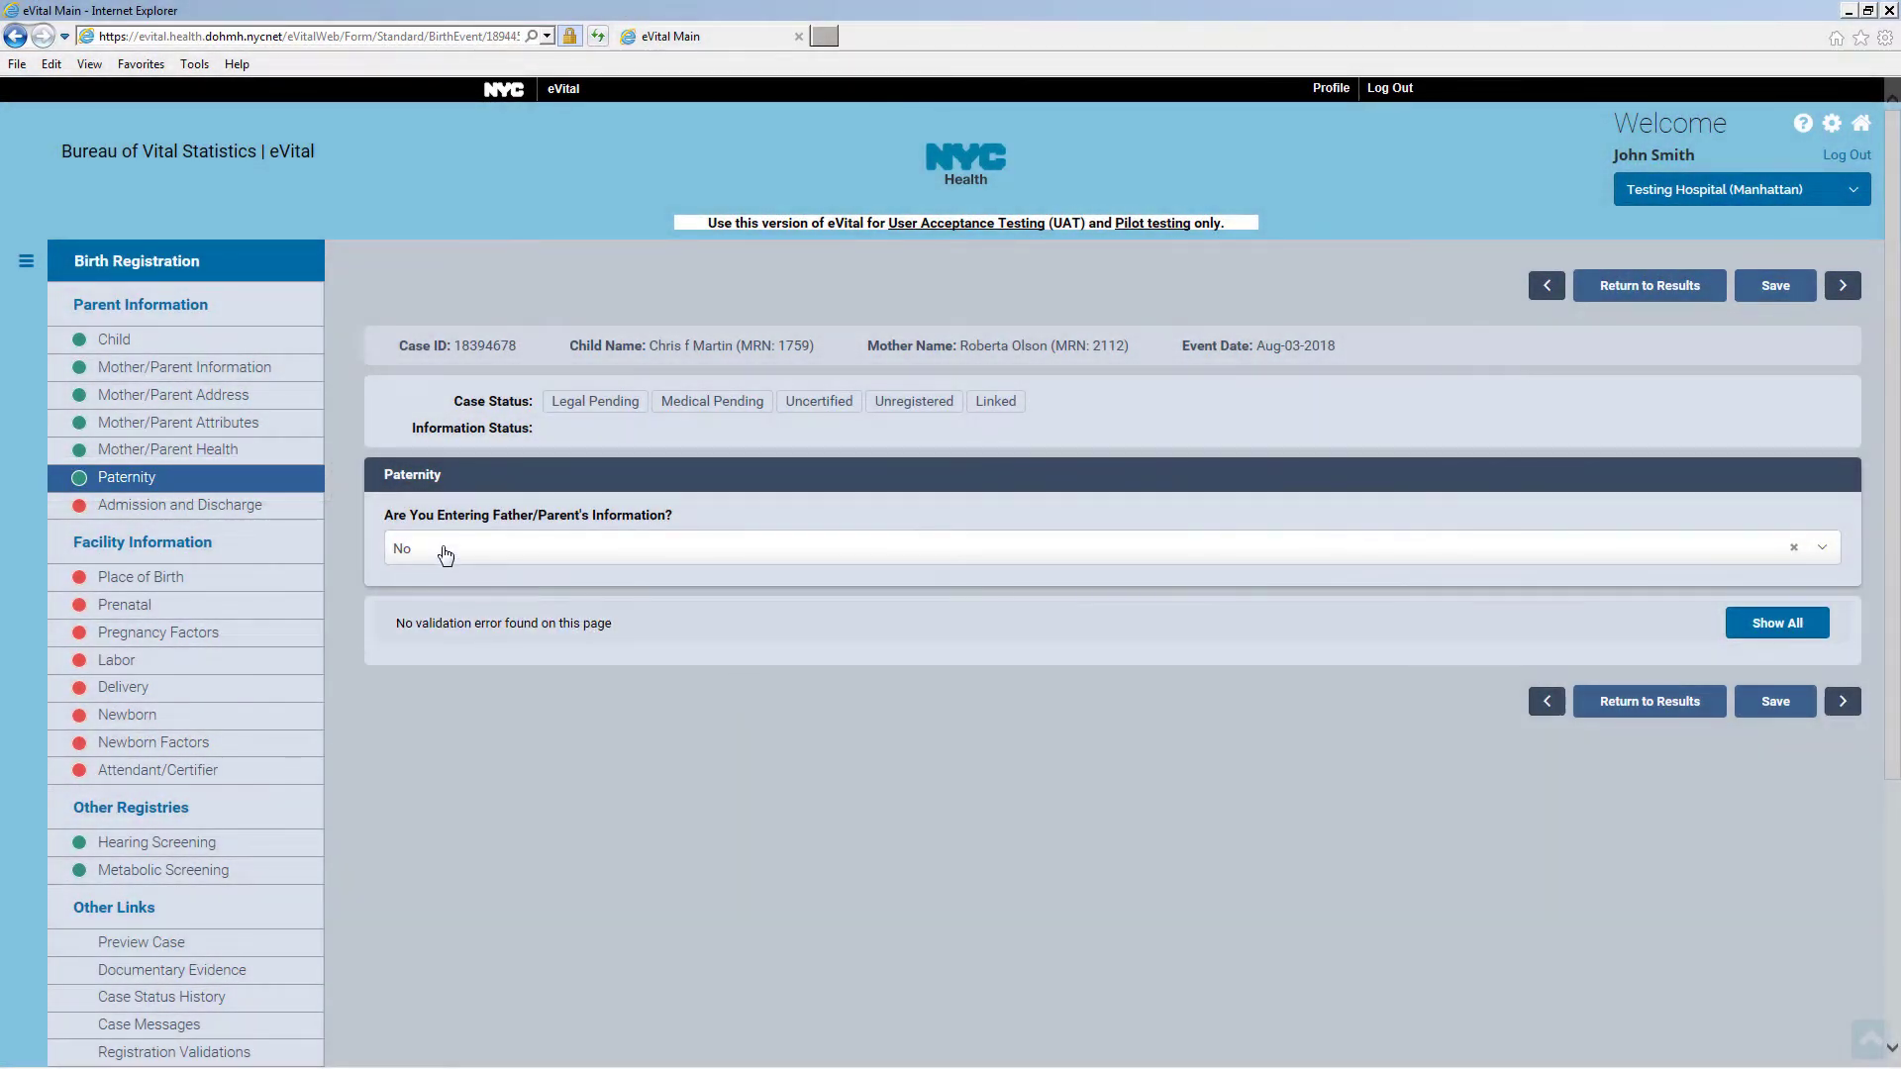
# Change the father's information answer to Yes, Married and save the Paternity page
pyautogui.click(446, 551)
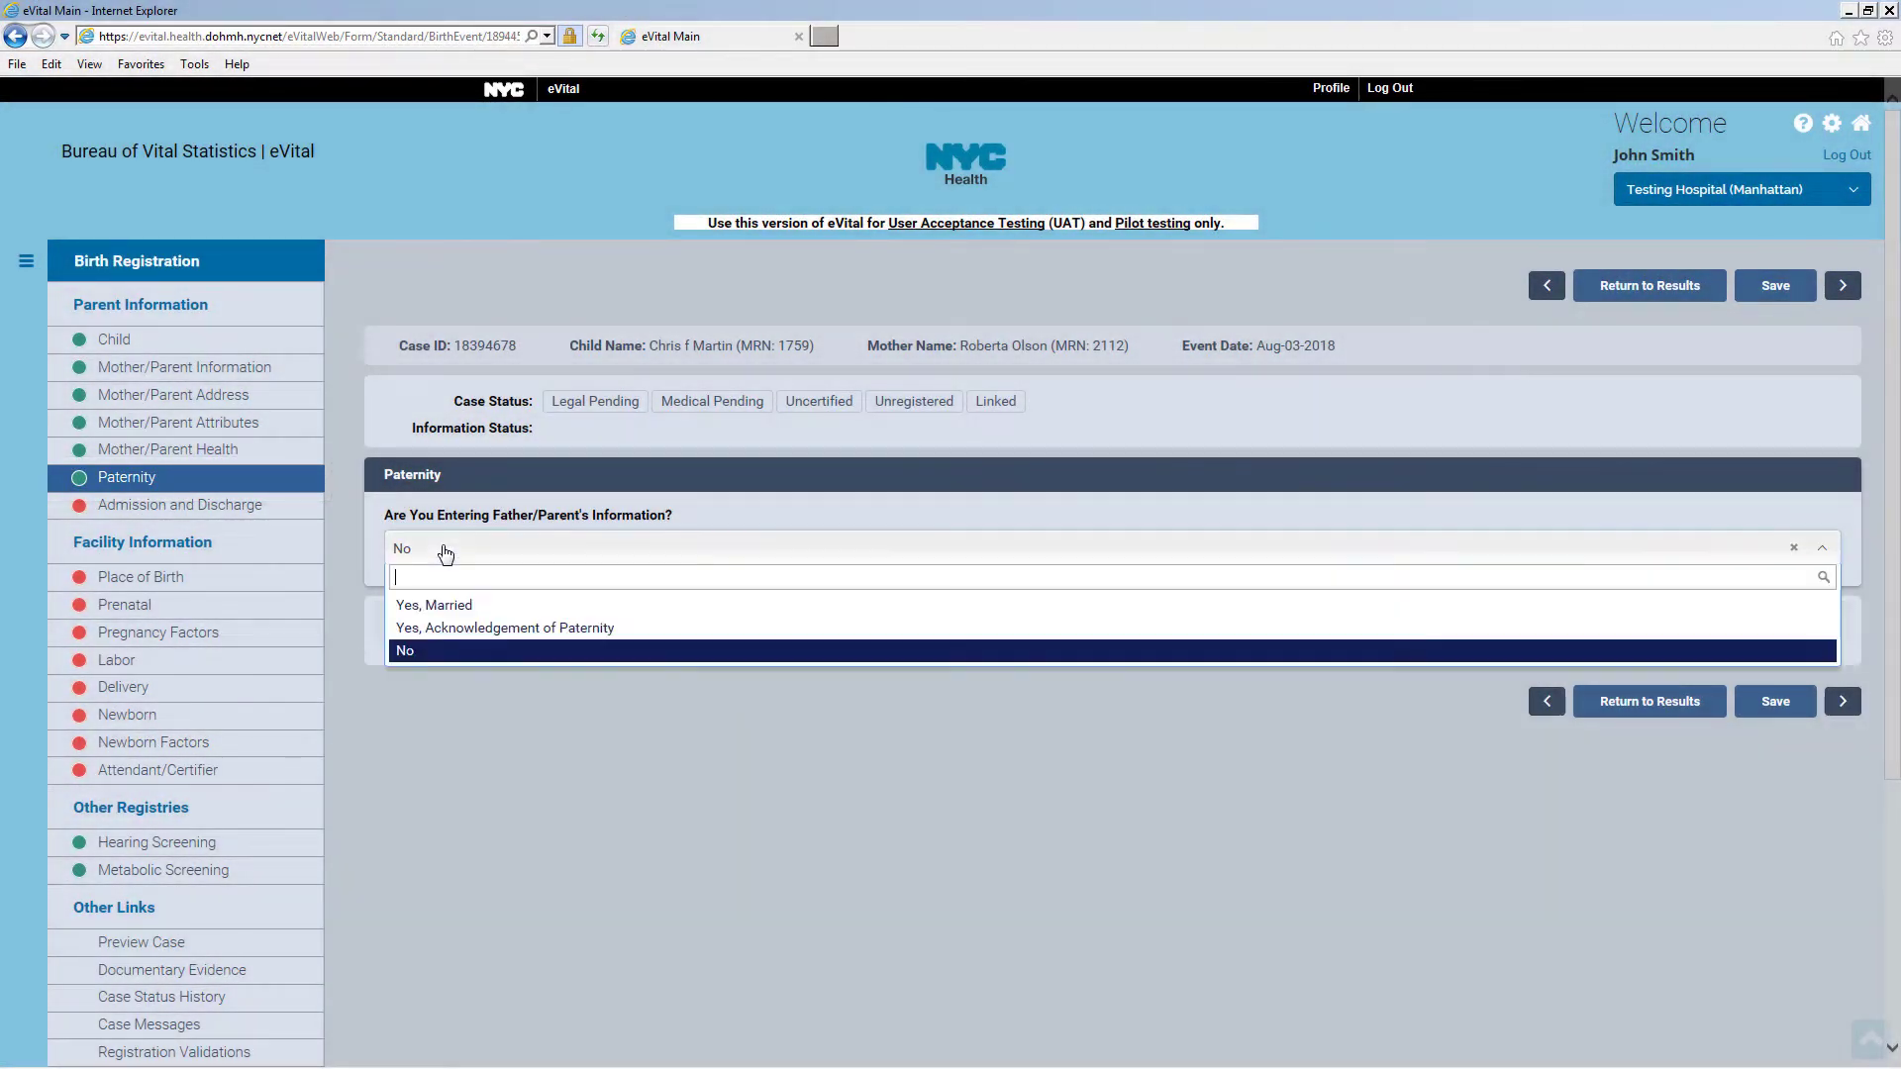
pyautogui.click(441, 607)
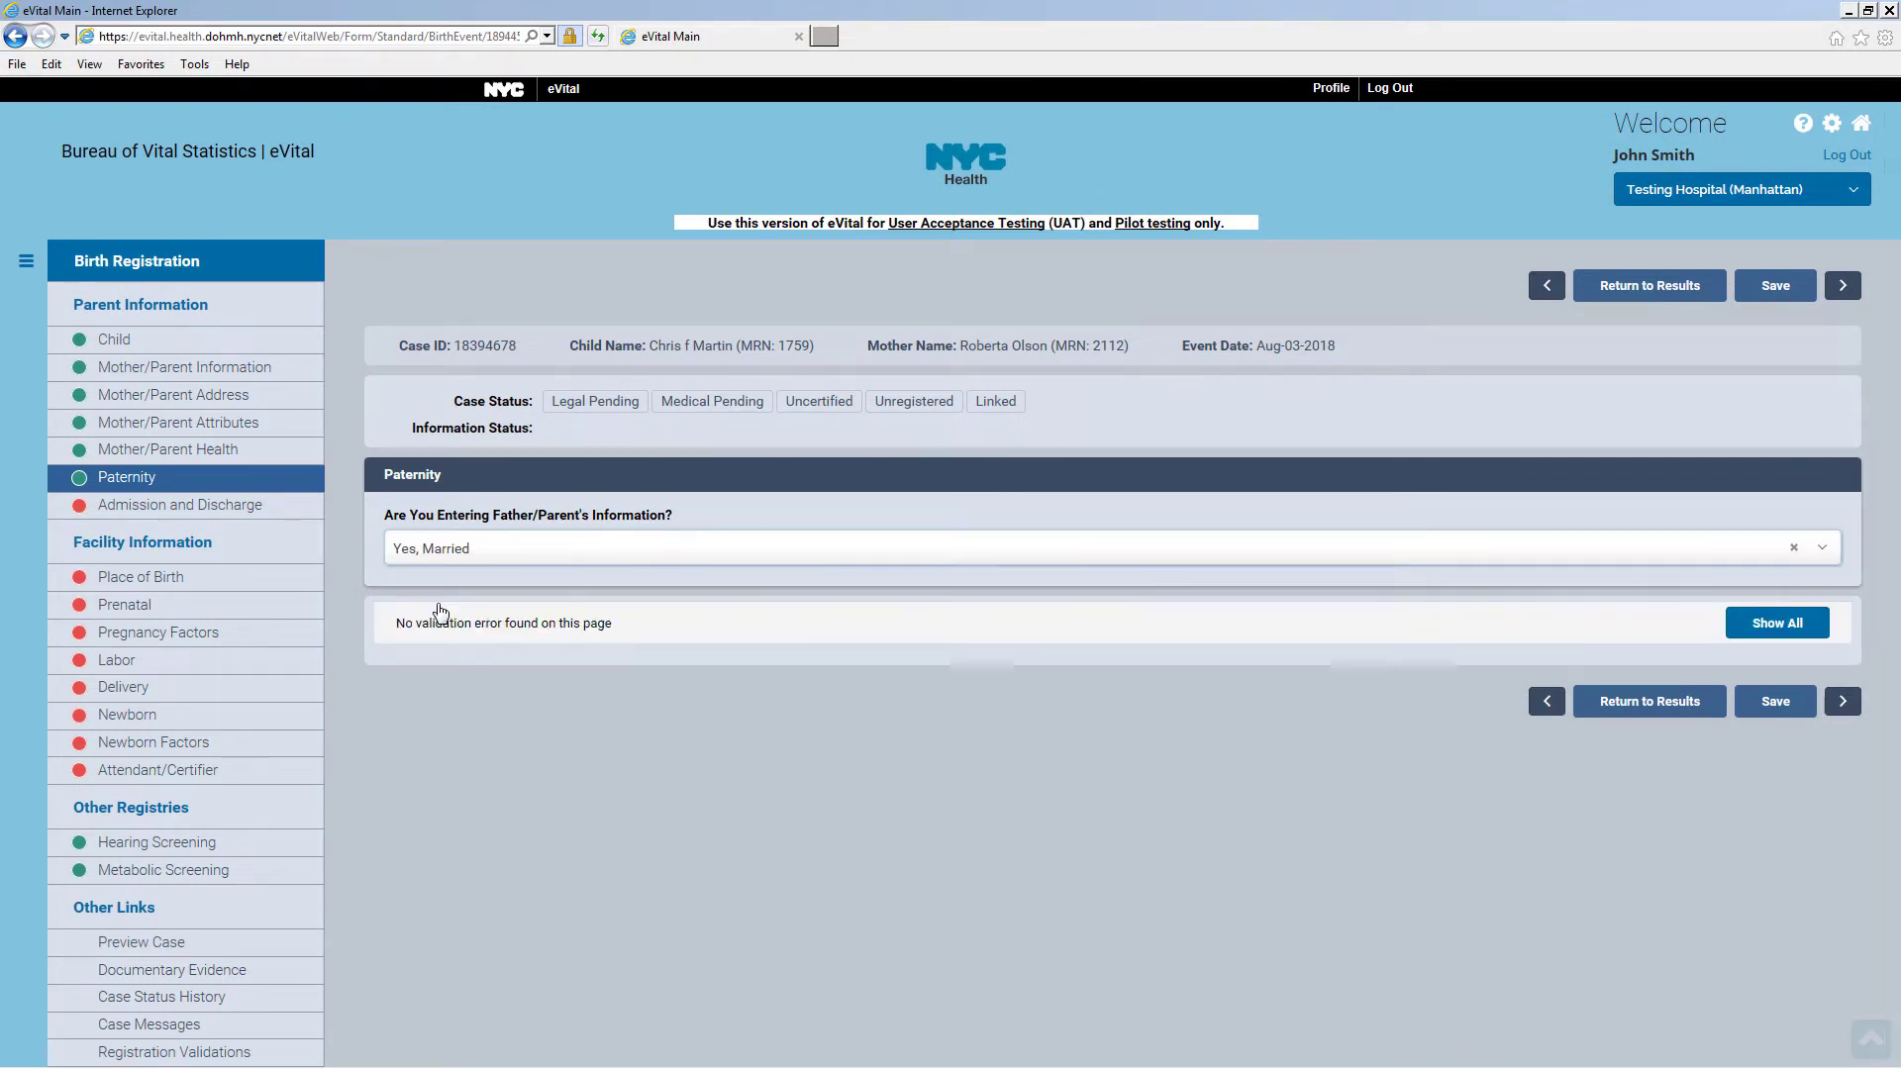
pyautogui.click(1777, 705)
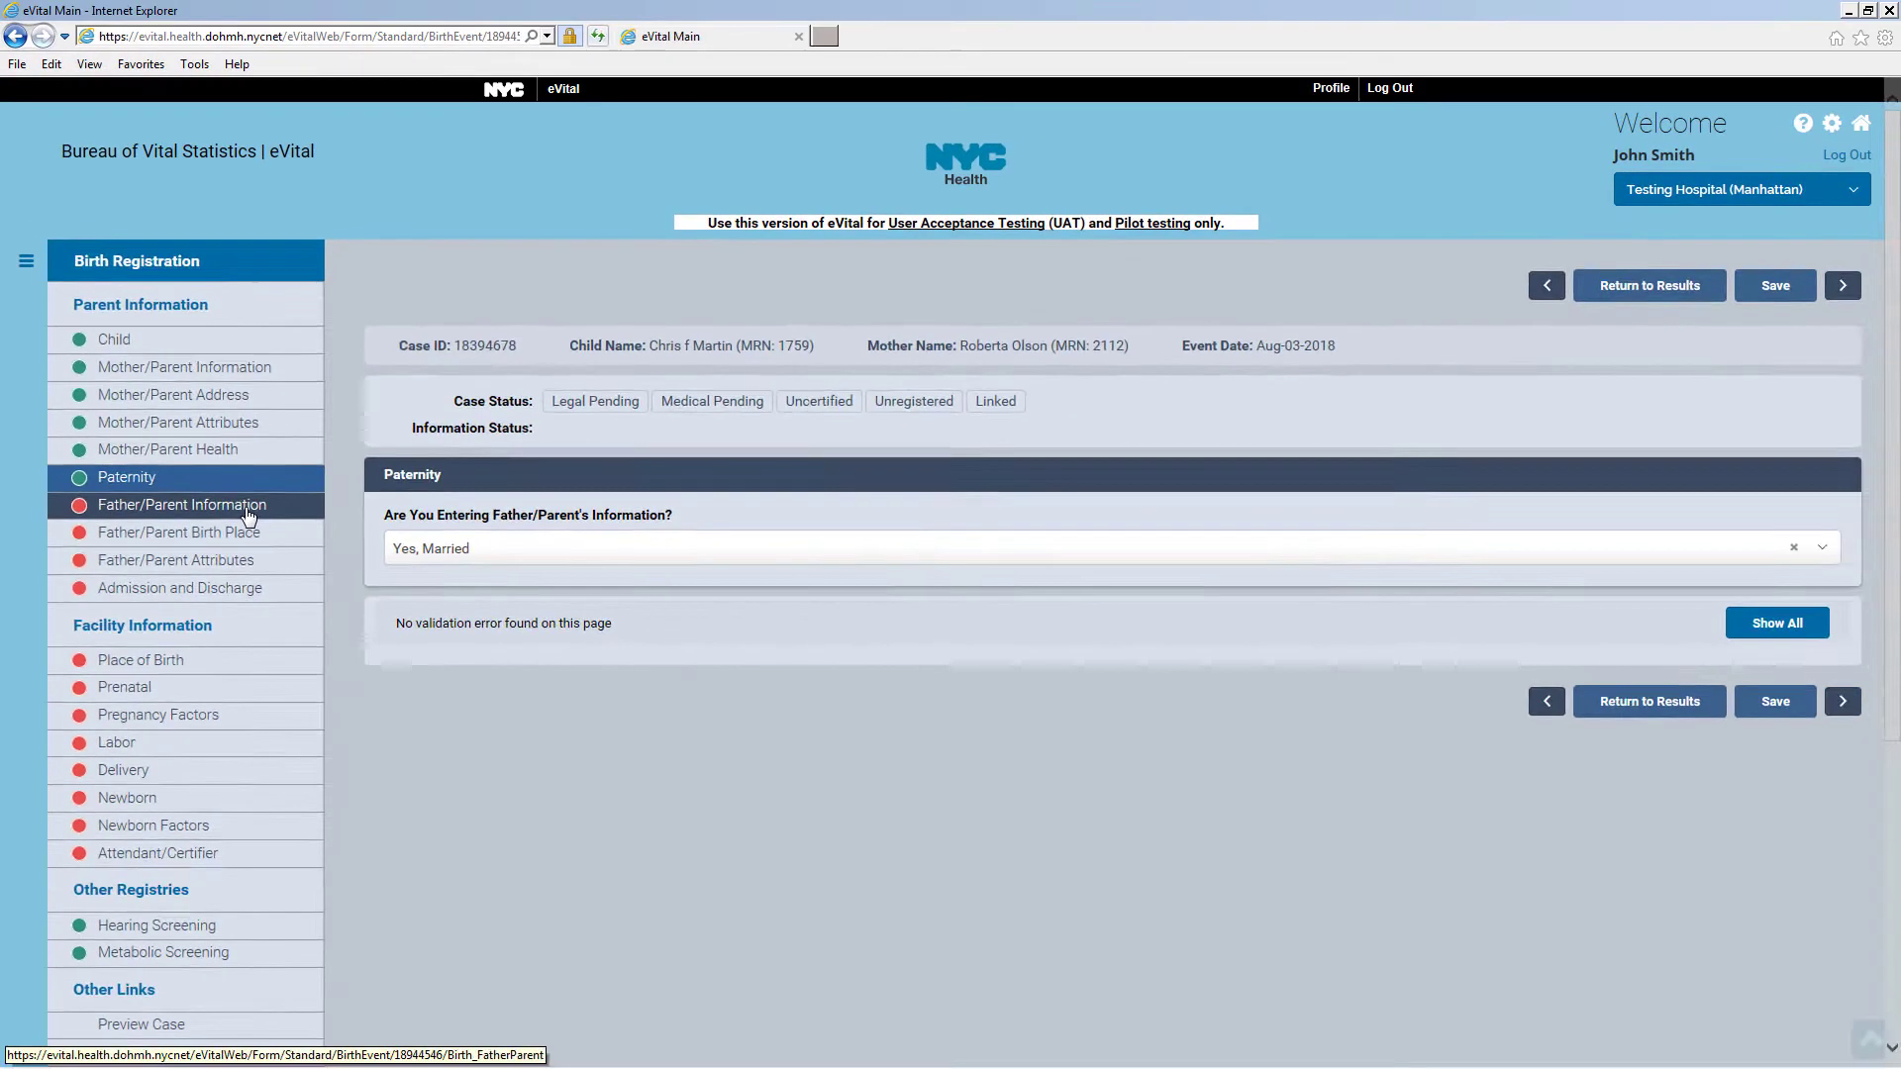
# Enter the father's current and prior first and last names
pyautogui.click(249, 517)
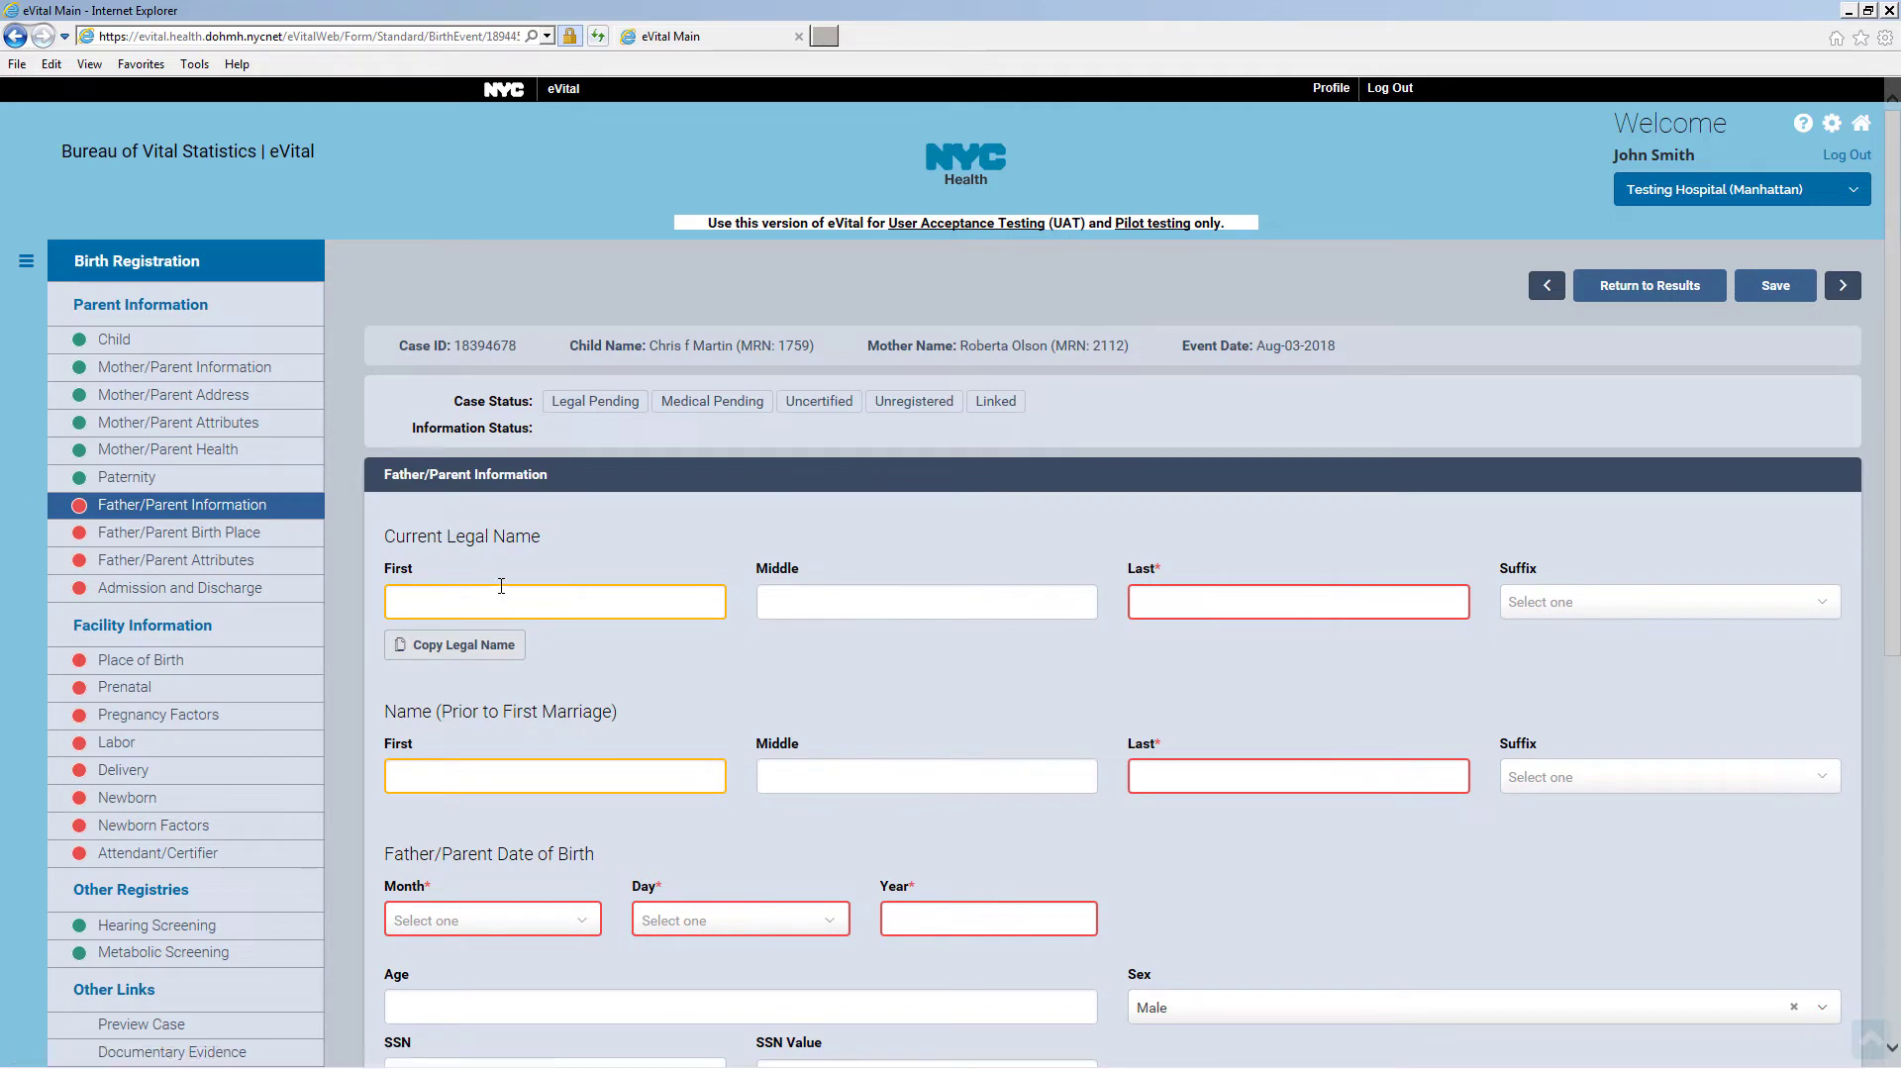
pyautogui.write('James')
pyautogui.click(1204, 772)
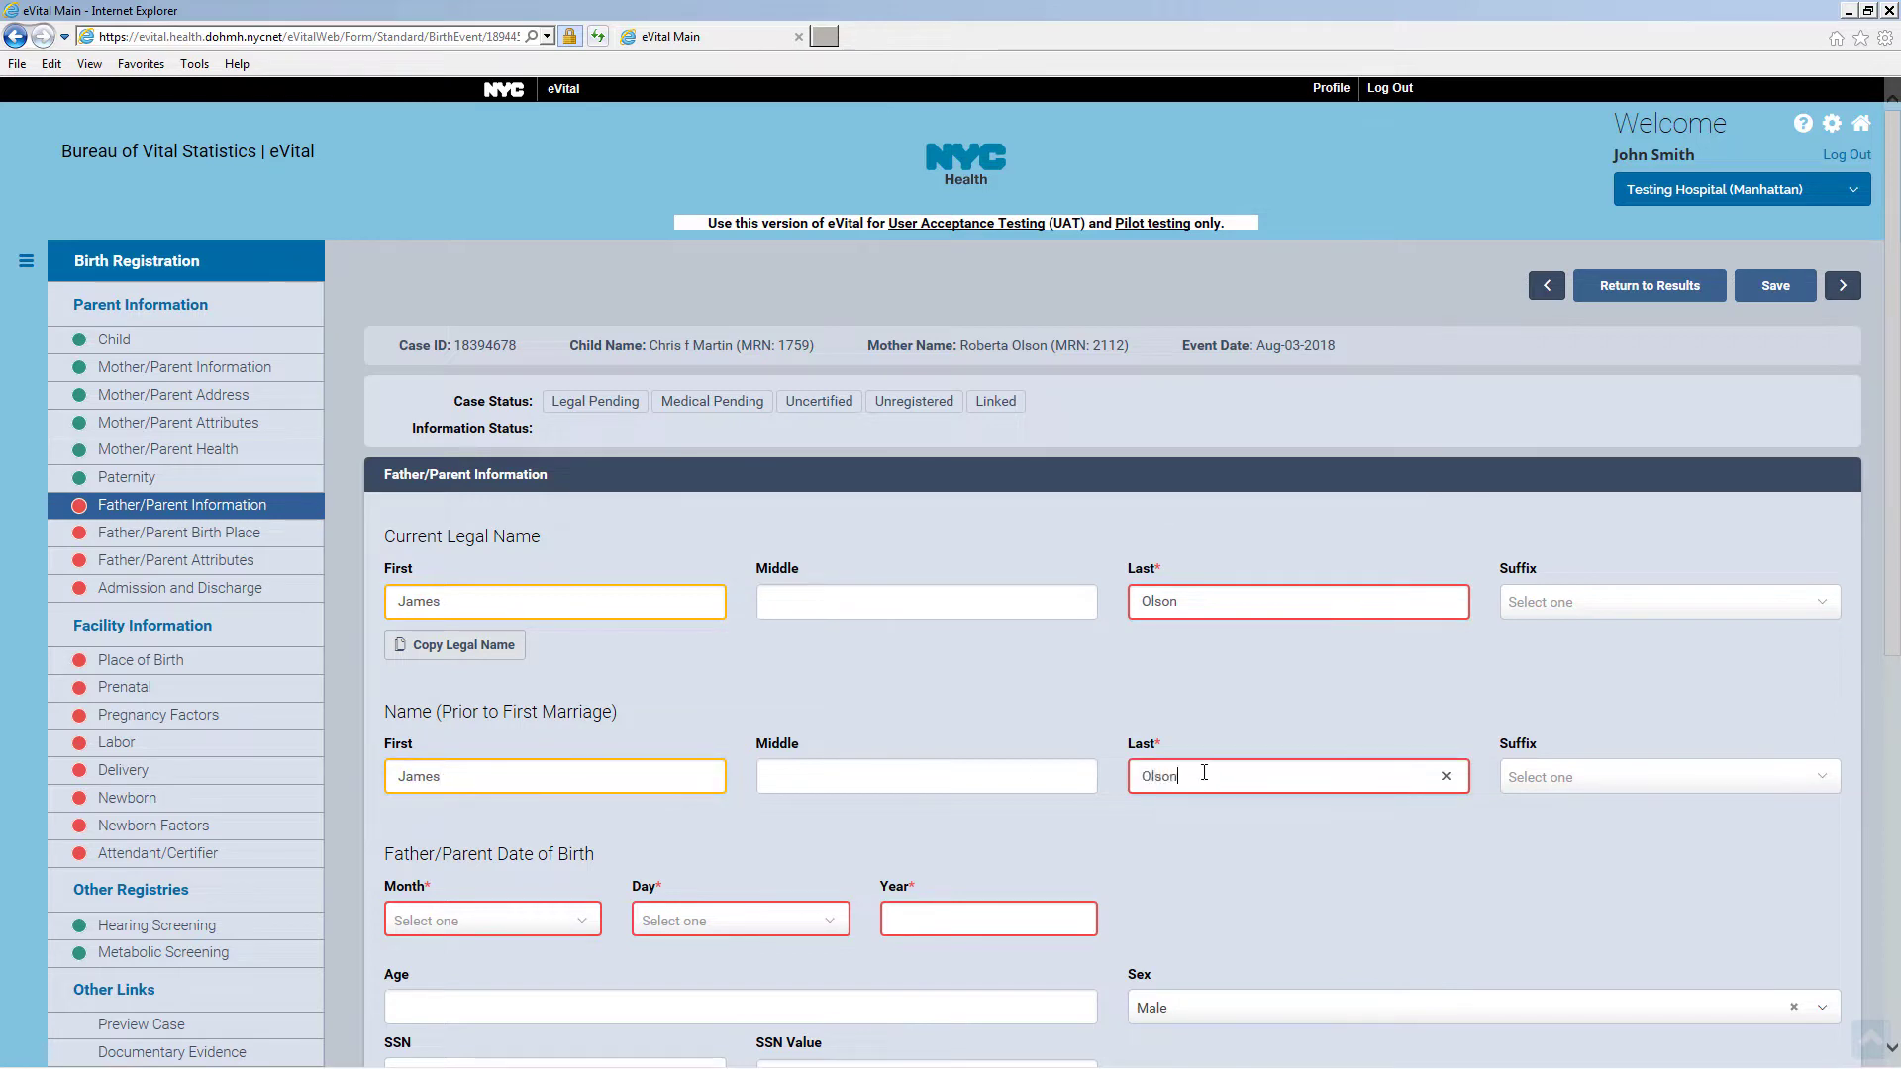
pyautogui.scroll(-5, 1204, 772)
# Set the father's birth date to 07 January 1990, age 28 and SSN Unknown, and save
pyautogui.click(492, 473)
pyautogui.click(515, 531)
pyautogui.click(835, 480)
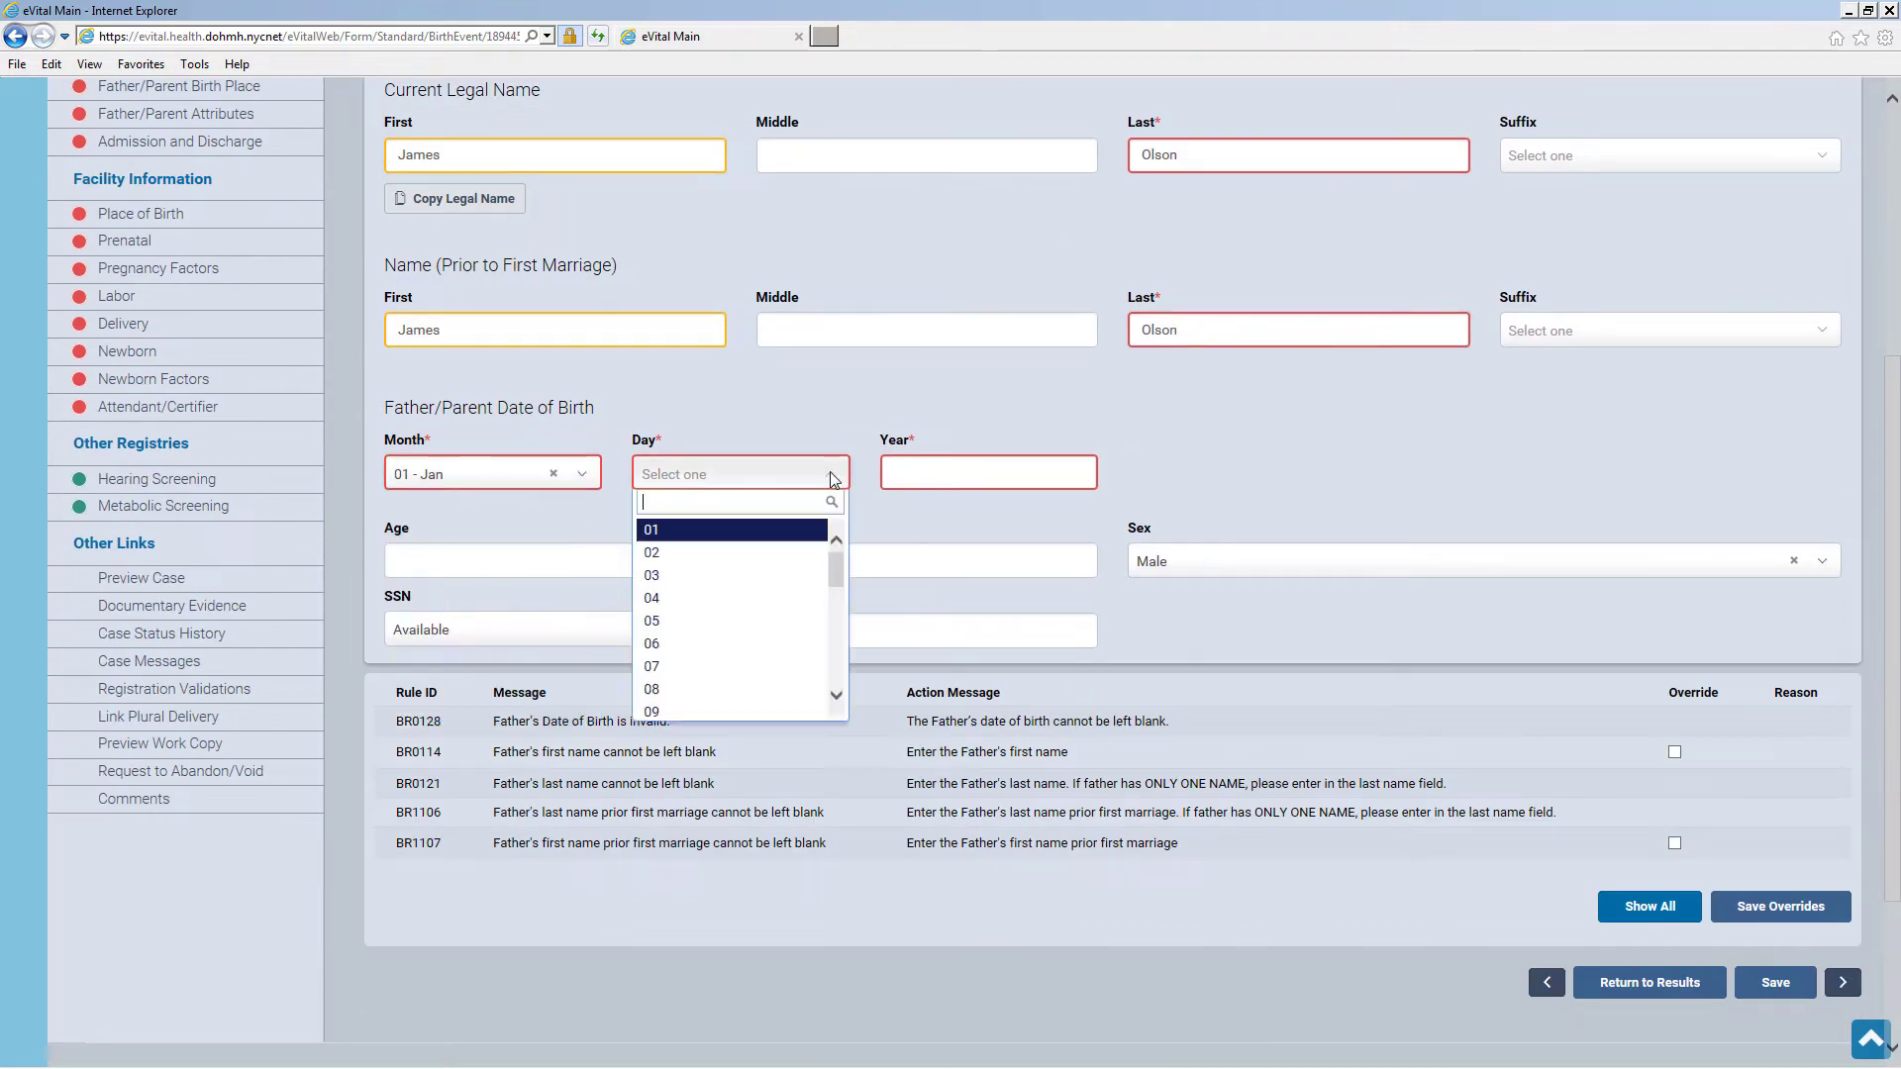
pyautogui.click(733, 666)
pyautogui.click(895, 480)
pyautogui.write('1990')
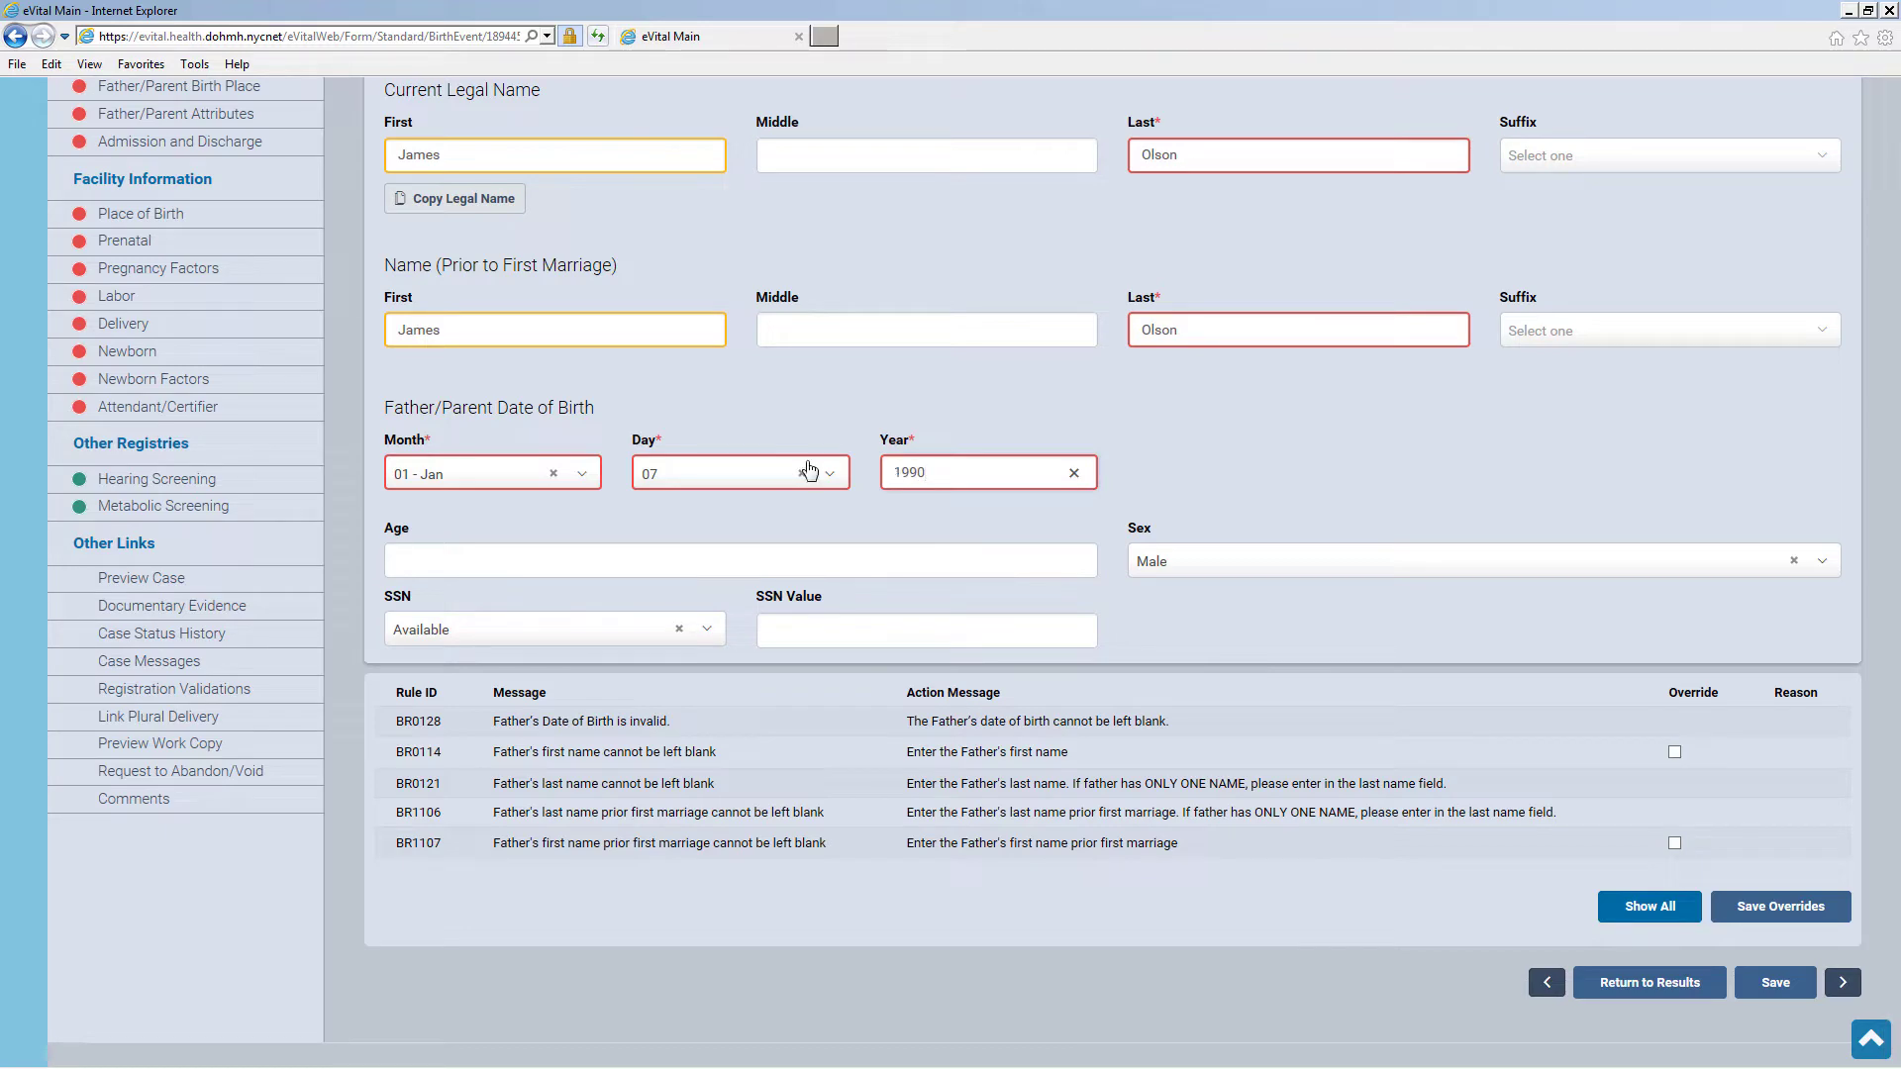
pyautogui.click(552, 561)
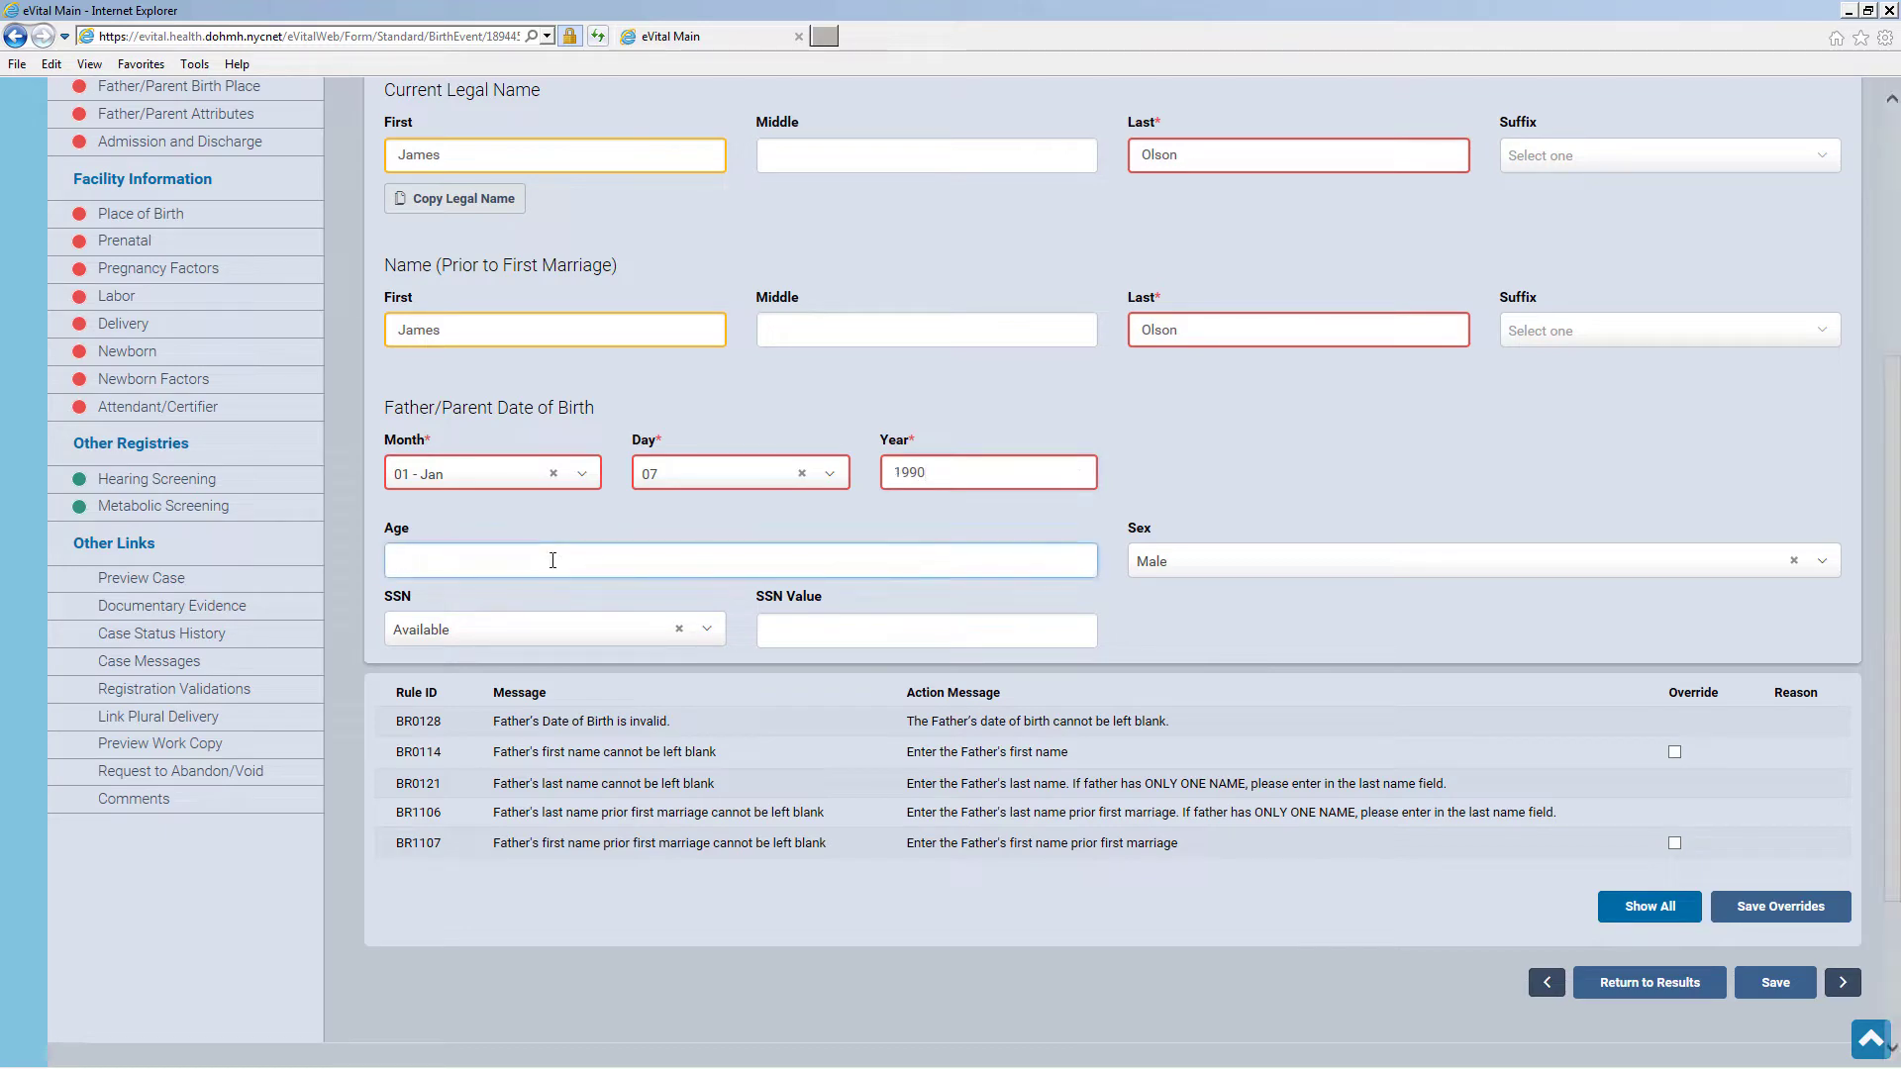
pyautogui.click(594, 637)
pyautogui.click(564, 718)
pyautogui.click(1775, 982)
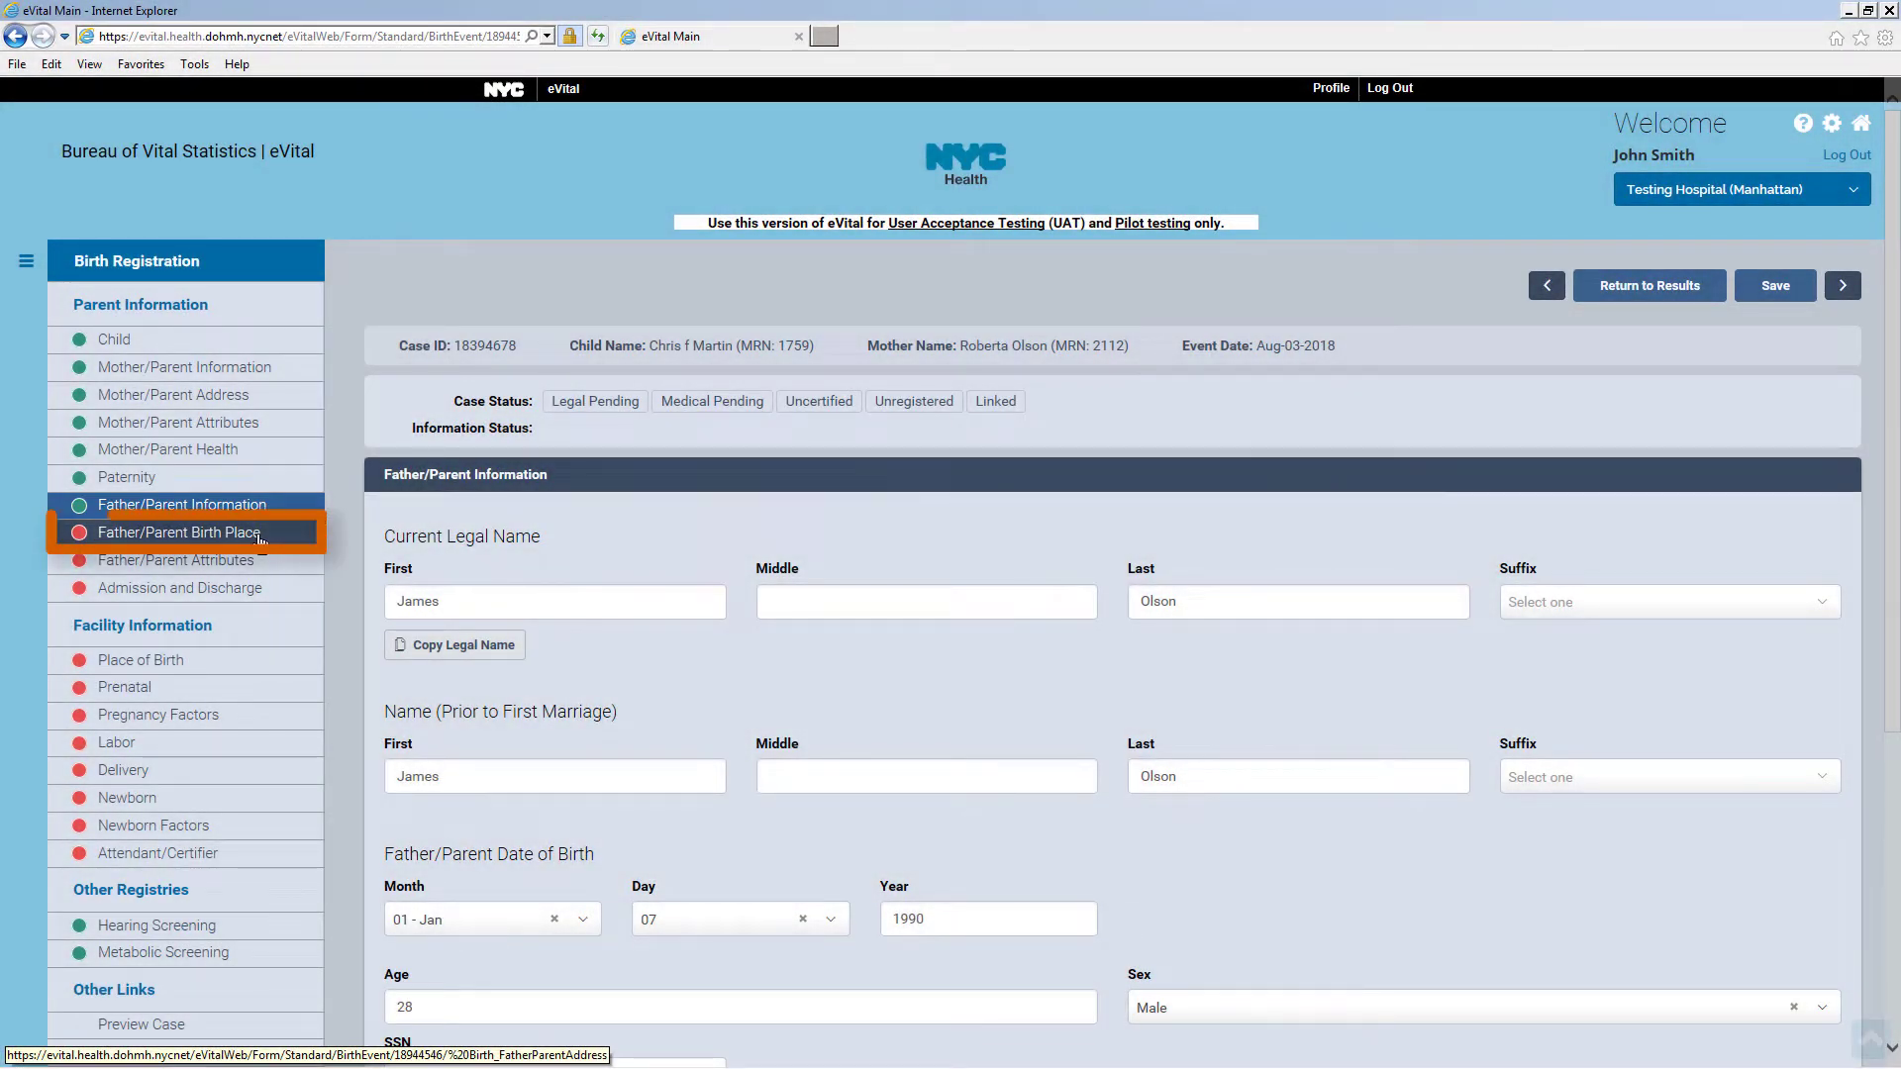
# Save the father's birthplace as New York, New York, United States
pyautogui.click(258, 538)
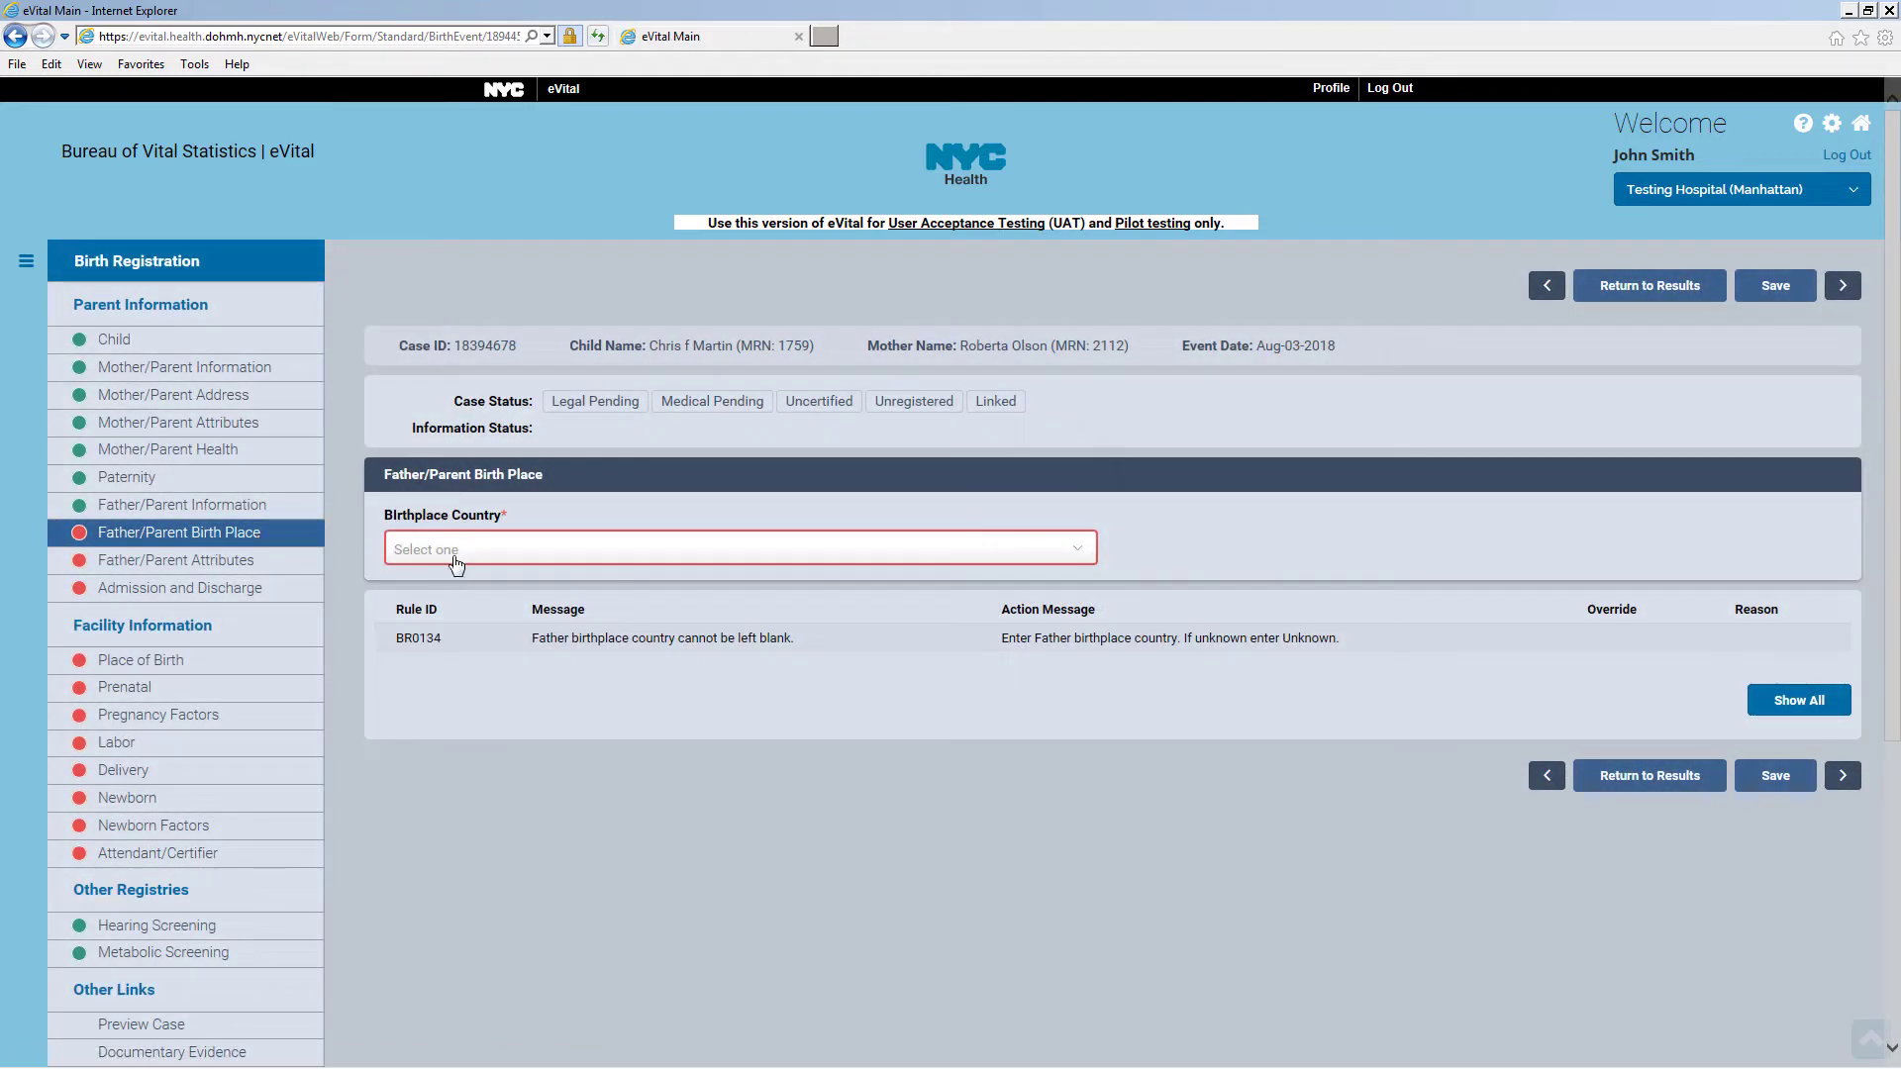
pyautogui.click(455, 562)
pyautogui.click(485, 606)
pyautogui.click(484, 606)
pyautogui.write('New York')
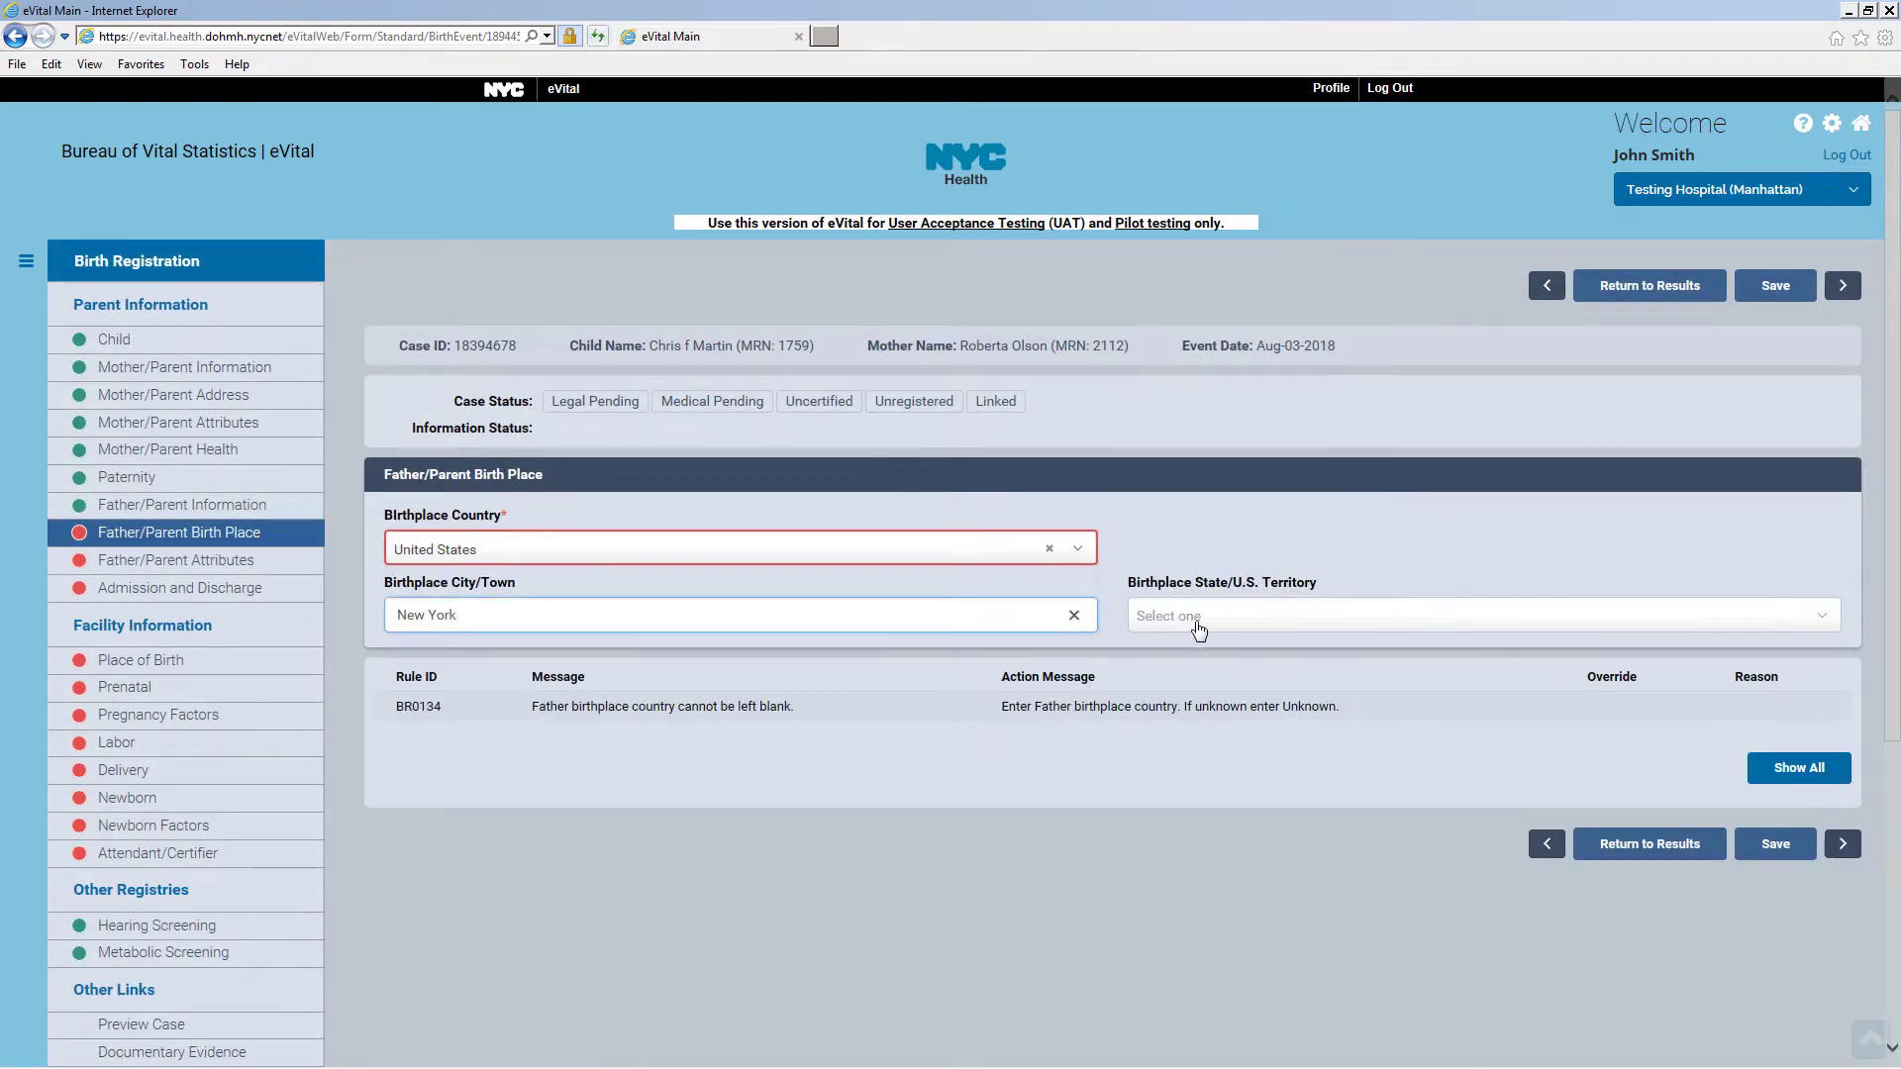
pyautogui.click(1197, 624)
pyautogui.write('New')
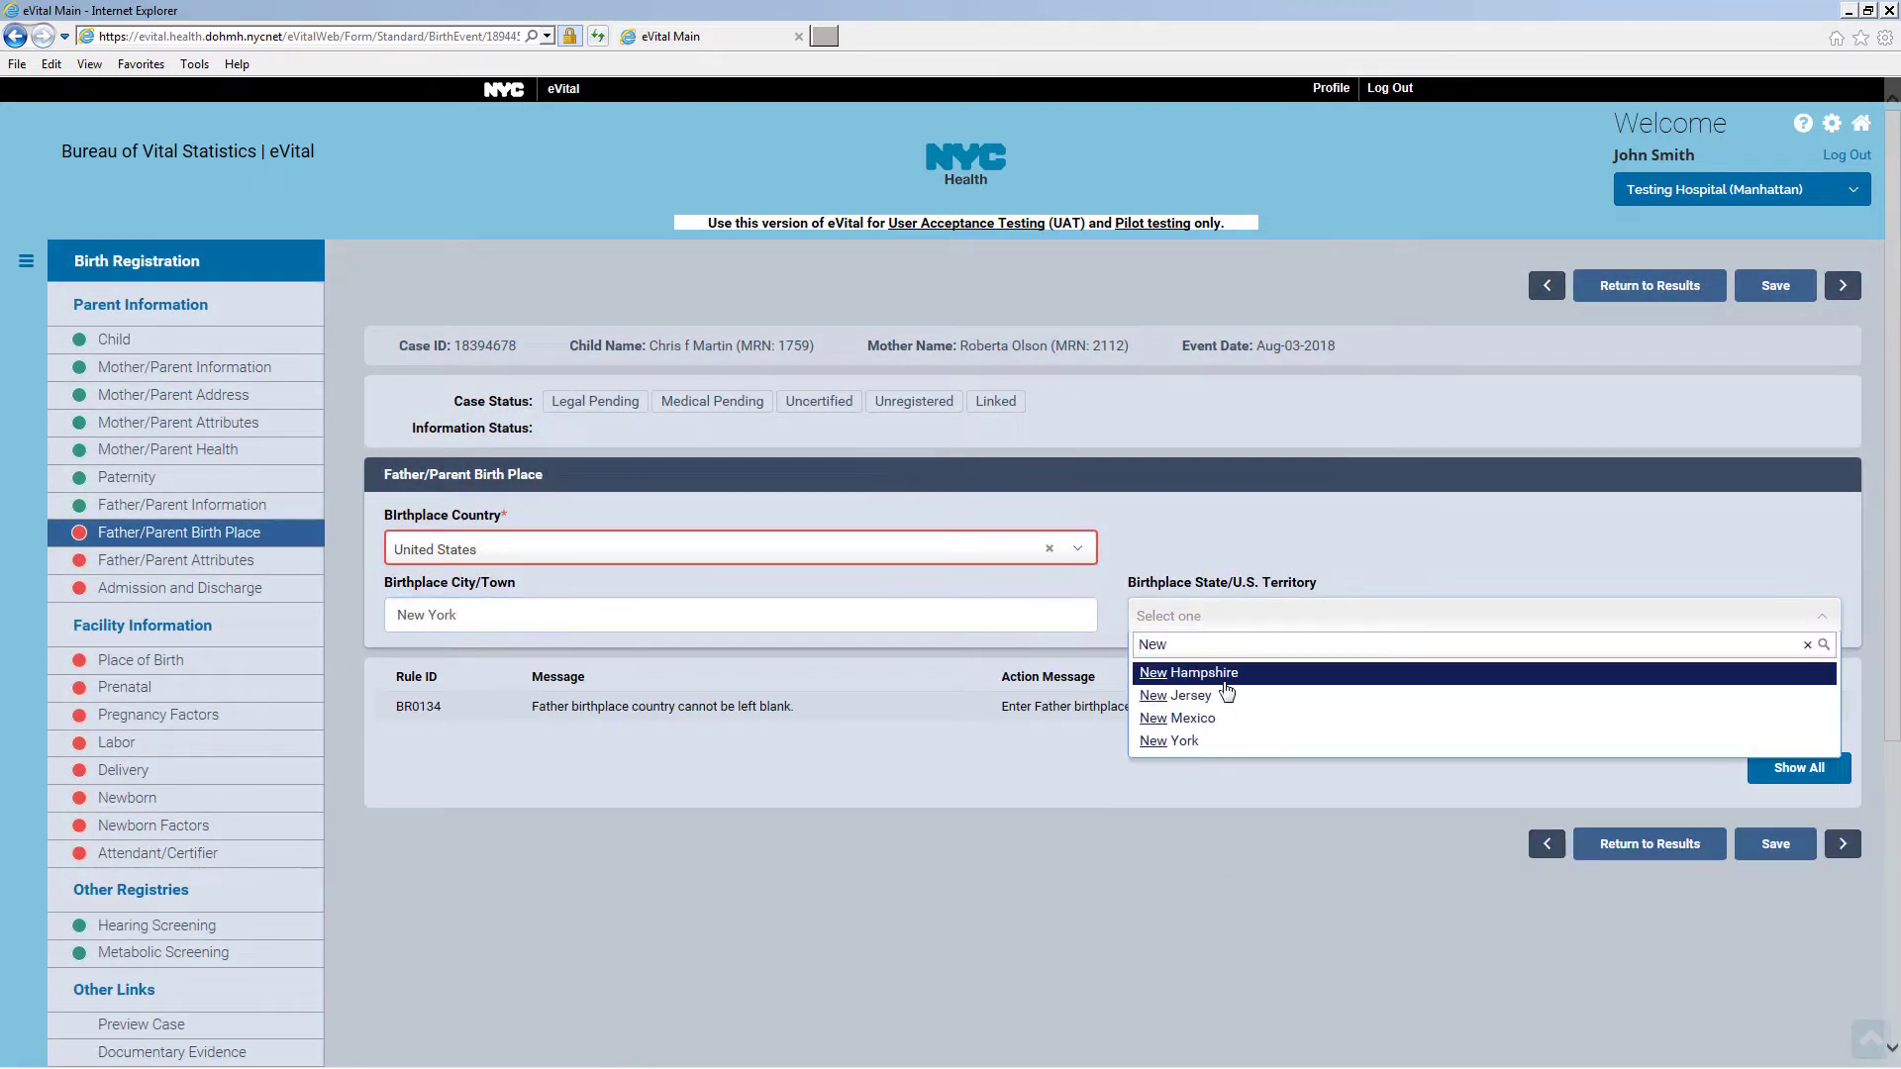
pyautogui.click(1220, 740)
pyautogui.click(1775, 845)
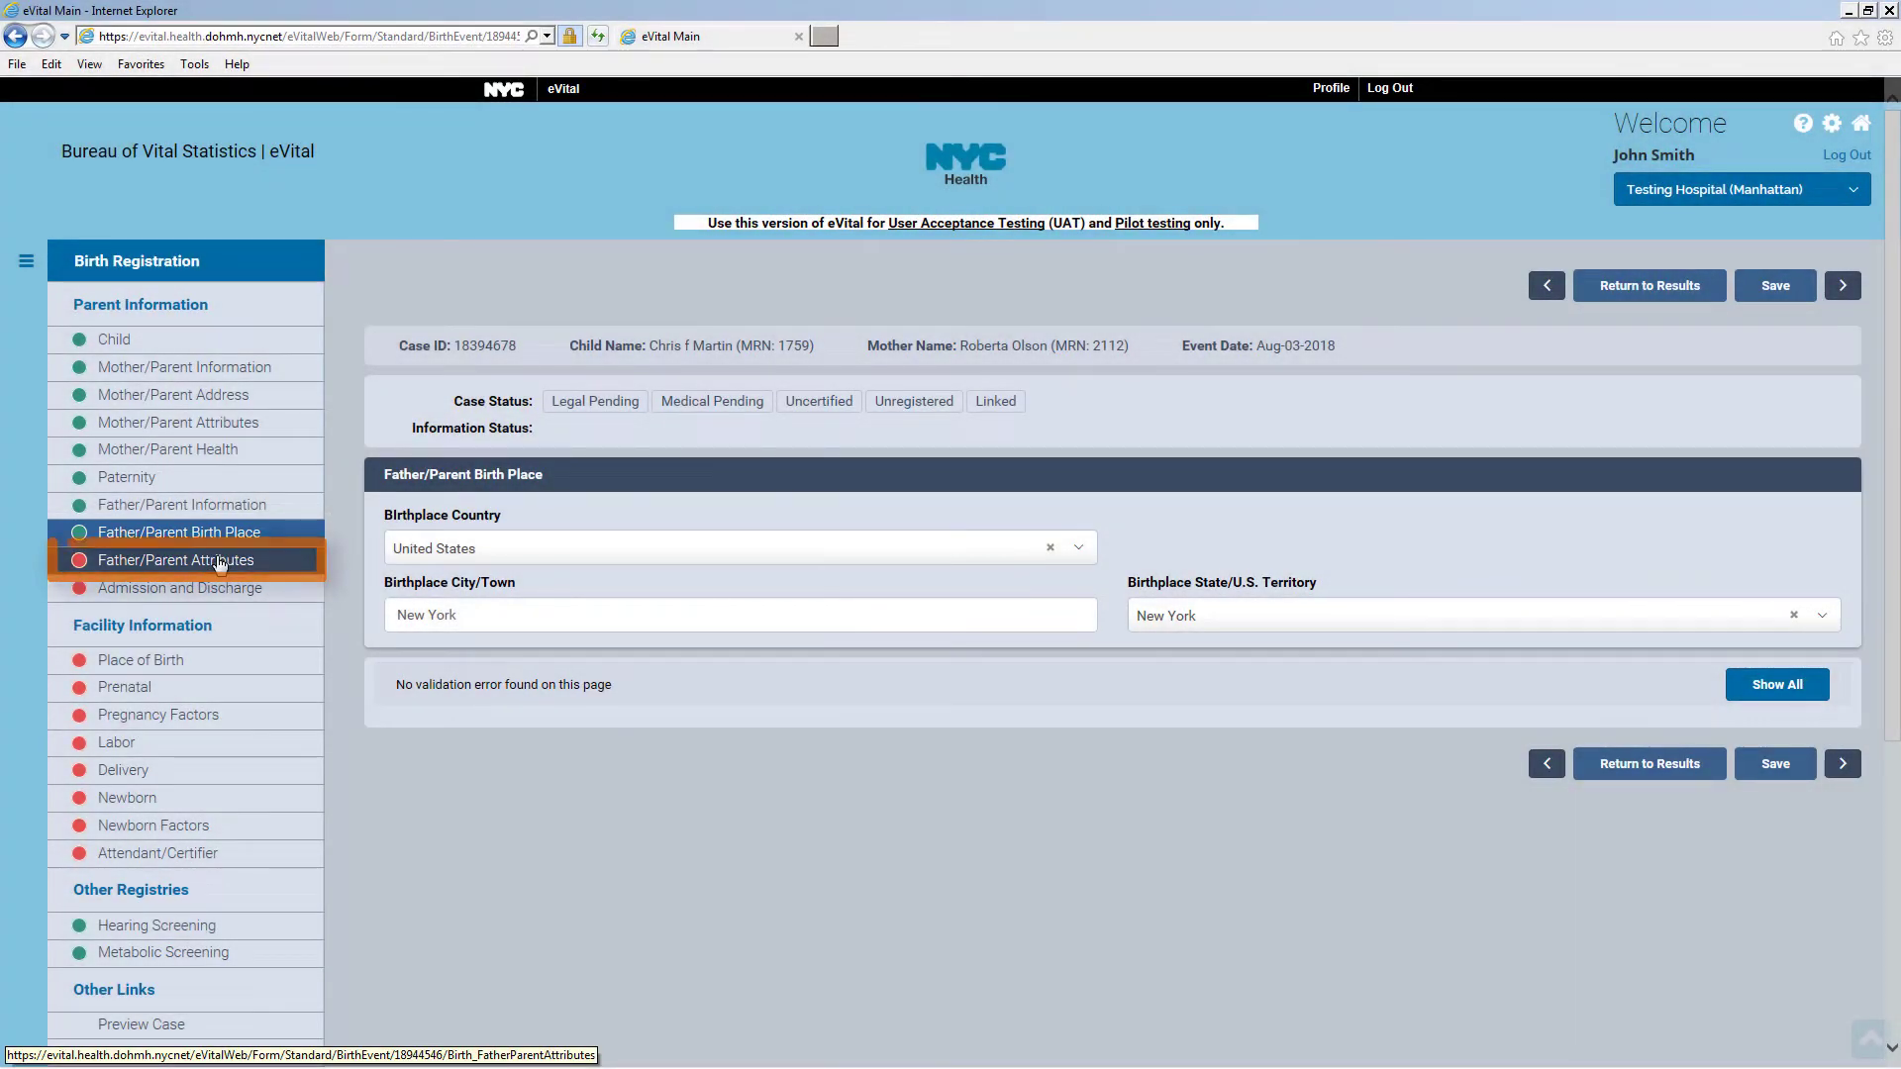
pyautogui.click(220, 565)
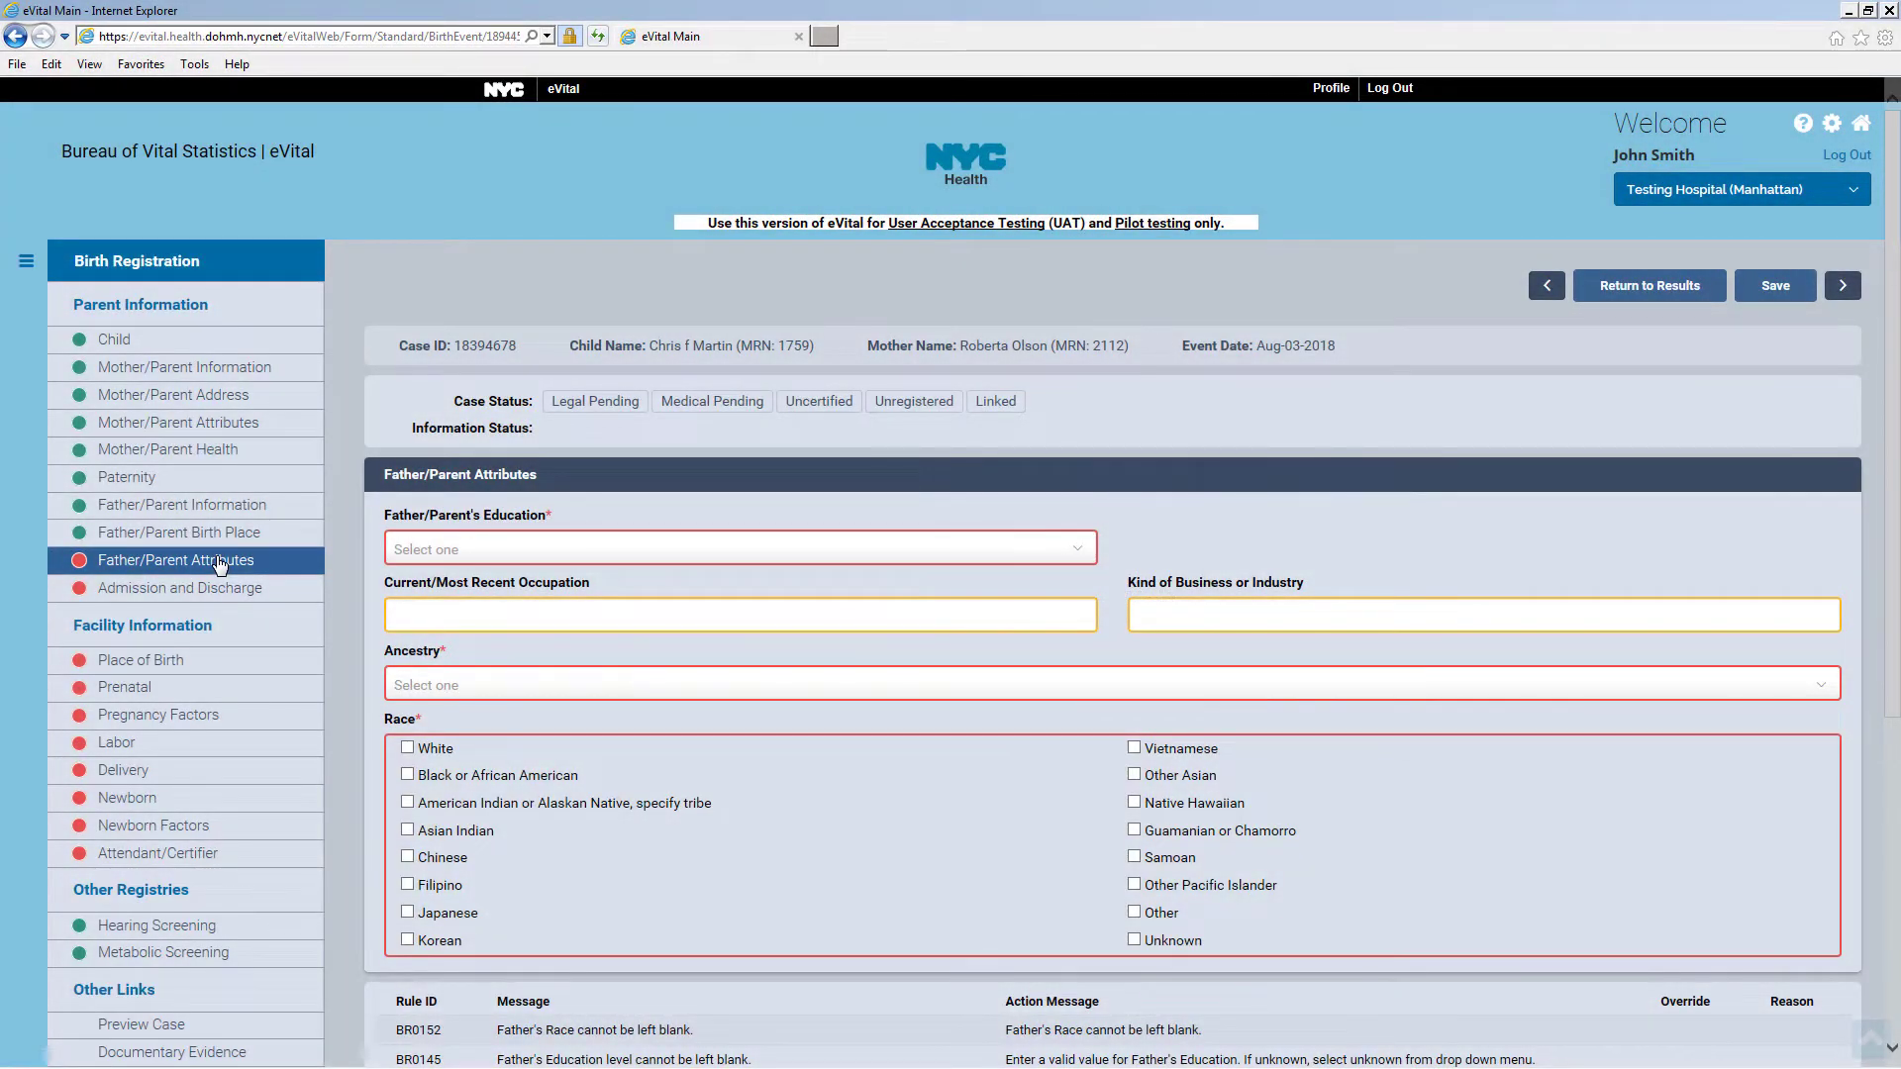
# Set the father's education to Doctorate, occupation Doctor and business Healthcare
pyautogui.click(466, 551)
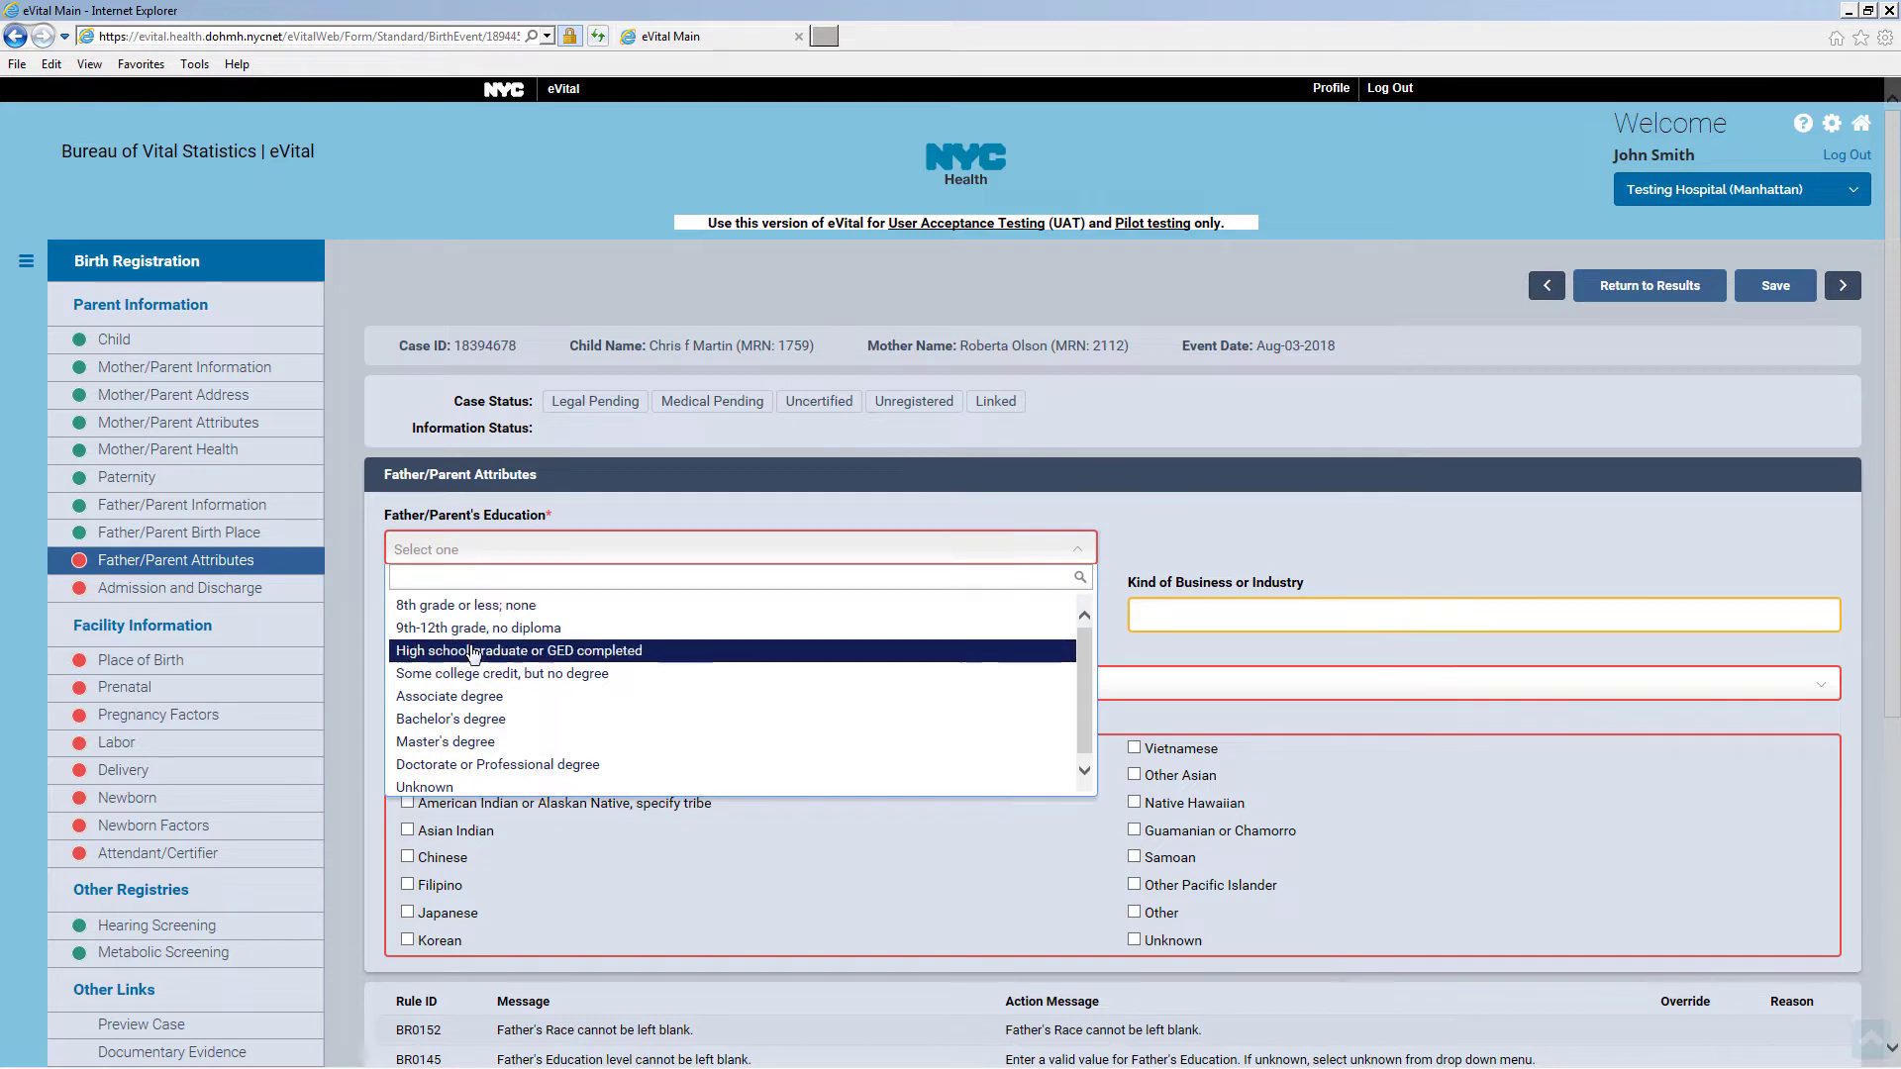
pyautogui.click(462, 766)
pyautogui.click(468, 612)
pyautogui.write('Doctor')
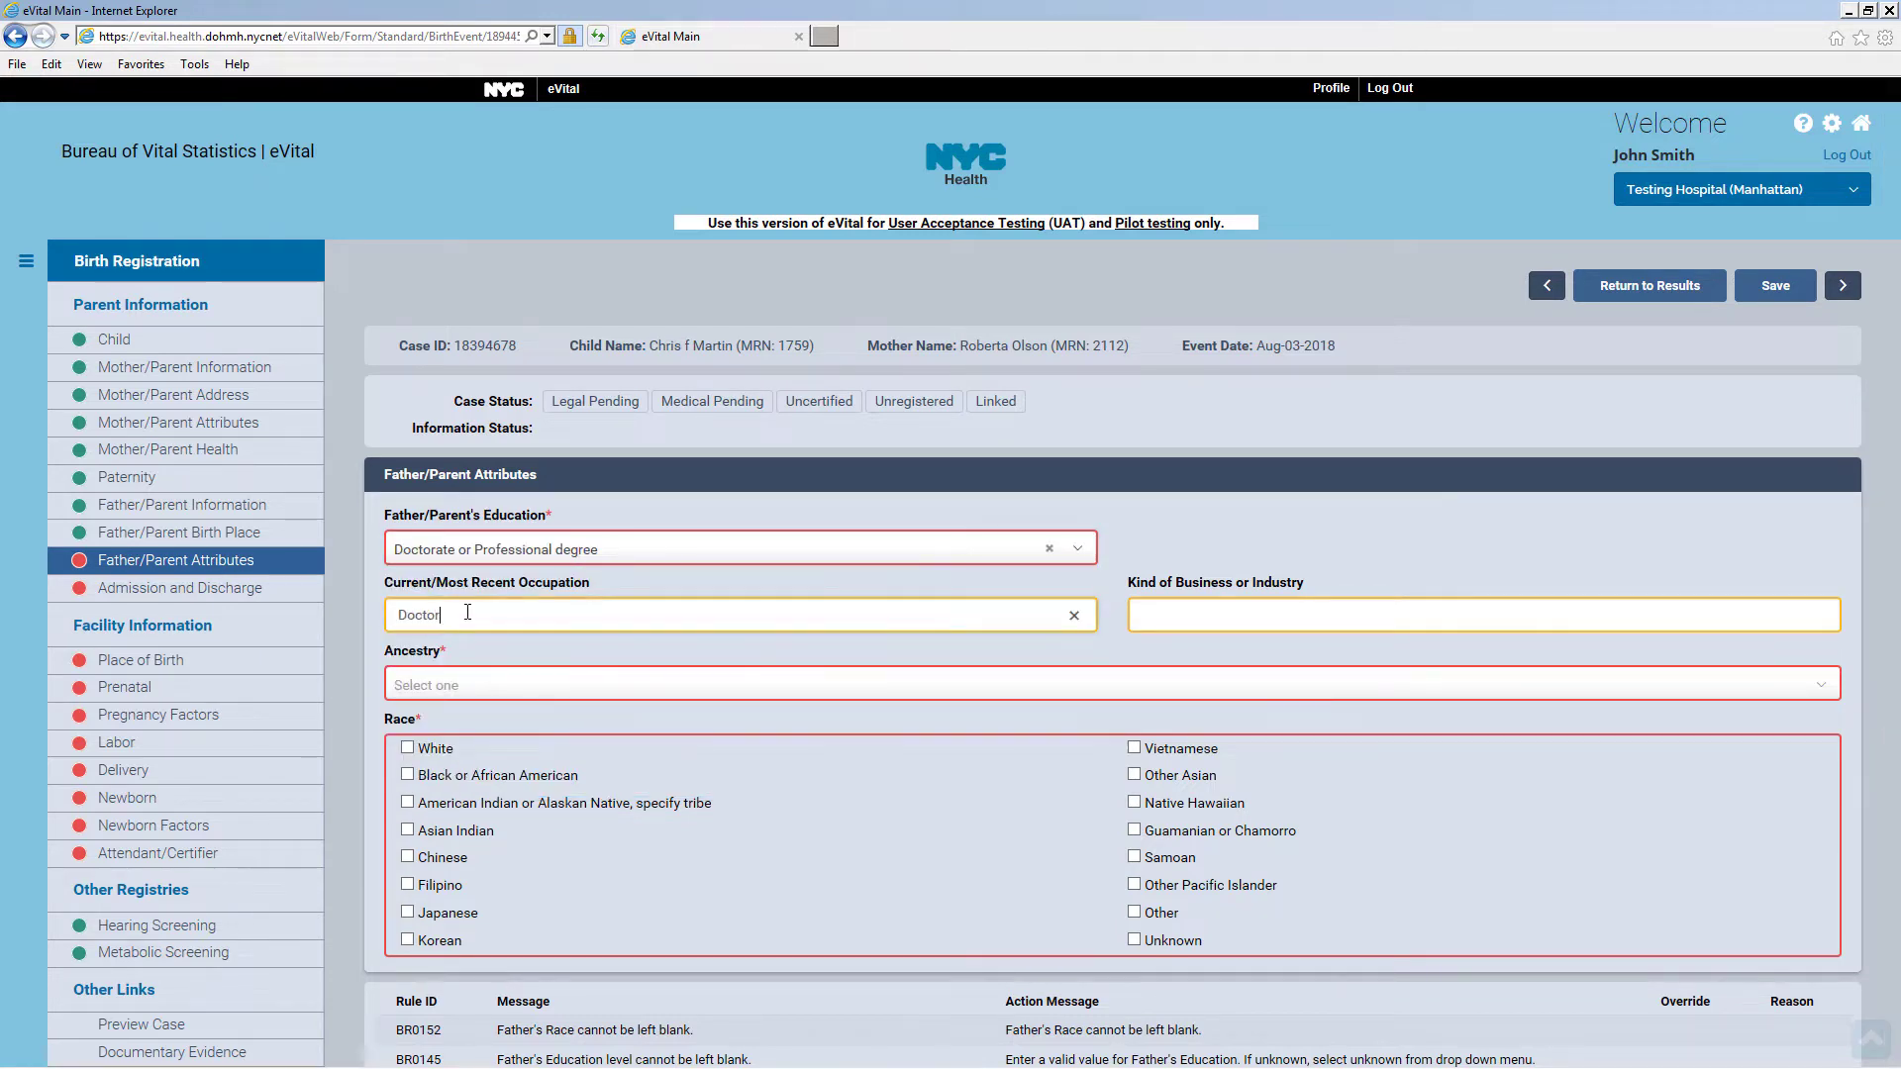
pyautogui.click(1204, 622)
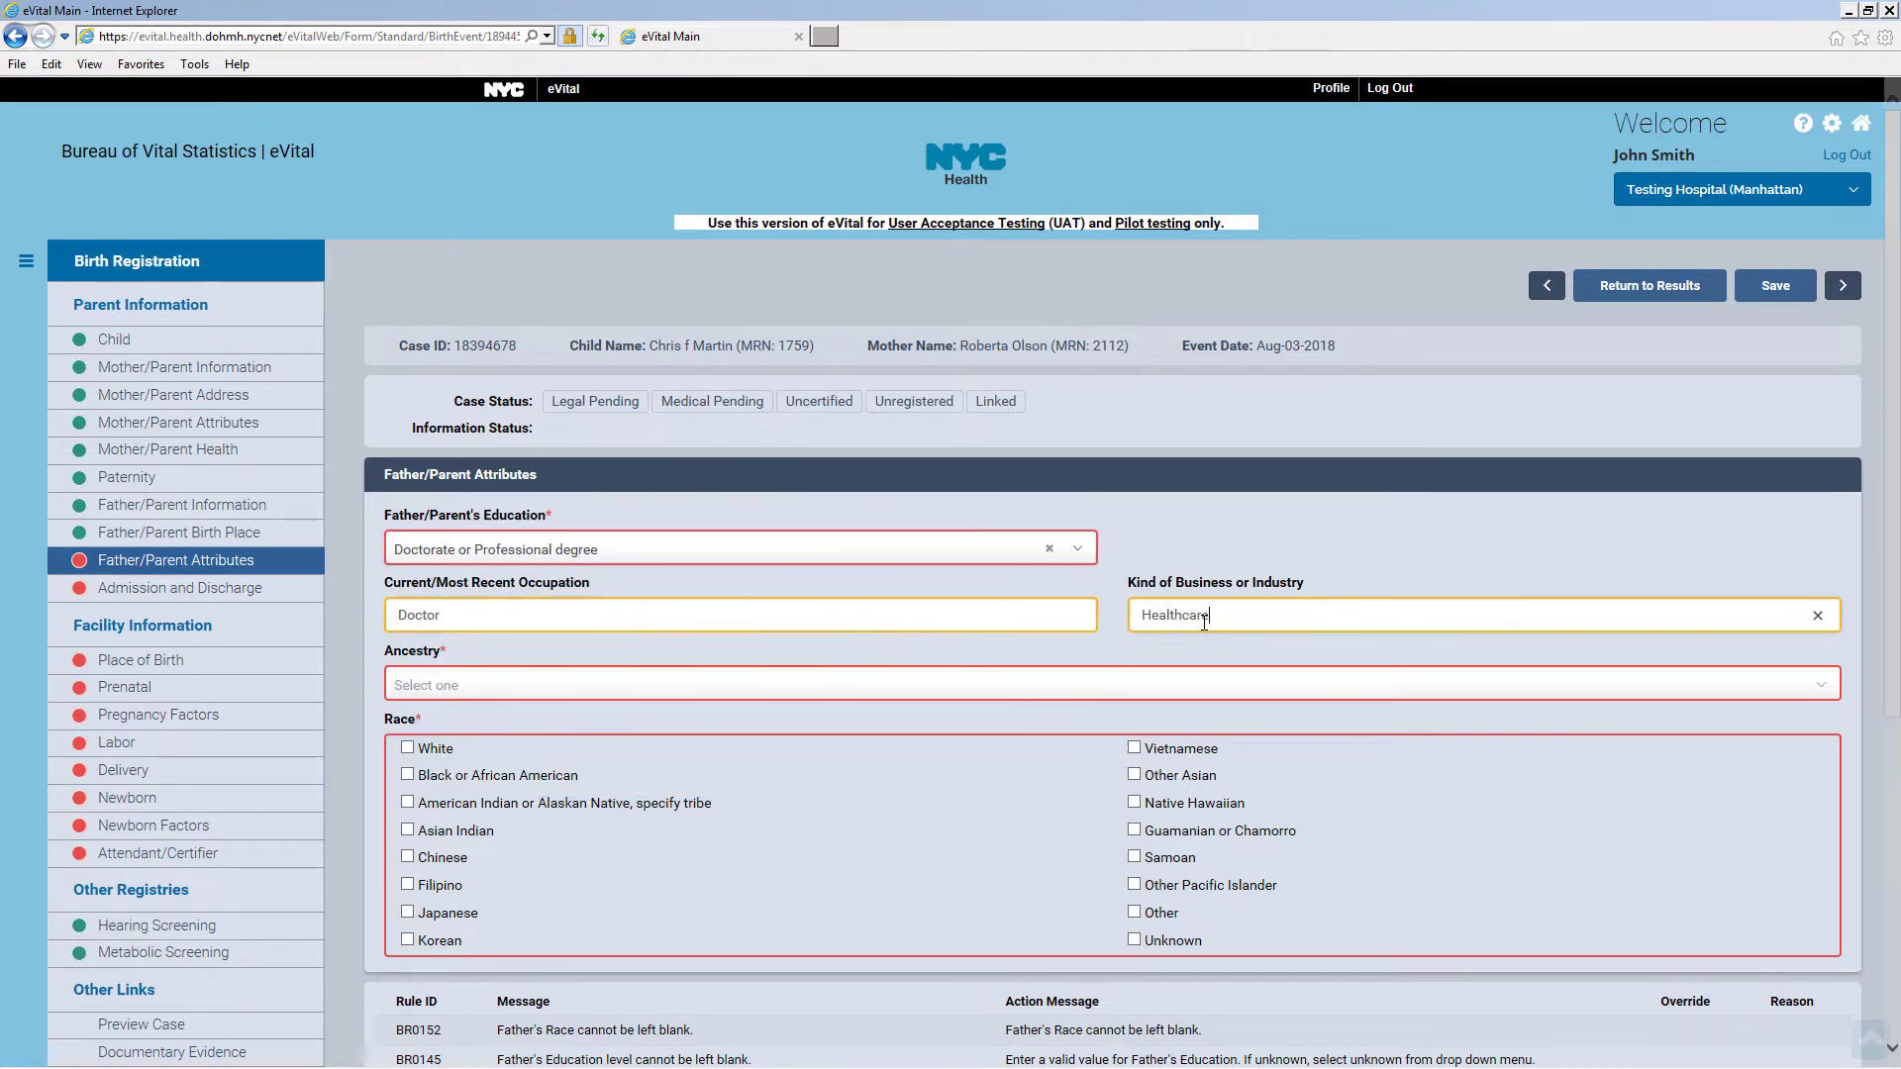
# Set the father's ancestry to Non-Hispanic, origin American and race White, and save
pyautogui.click(581, 681)
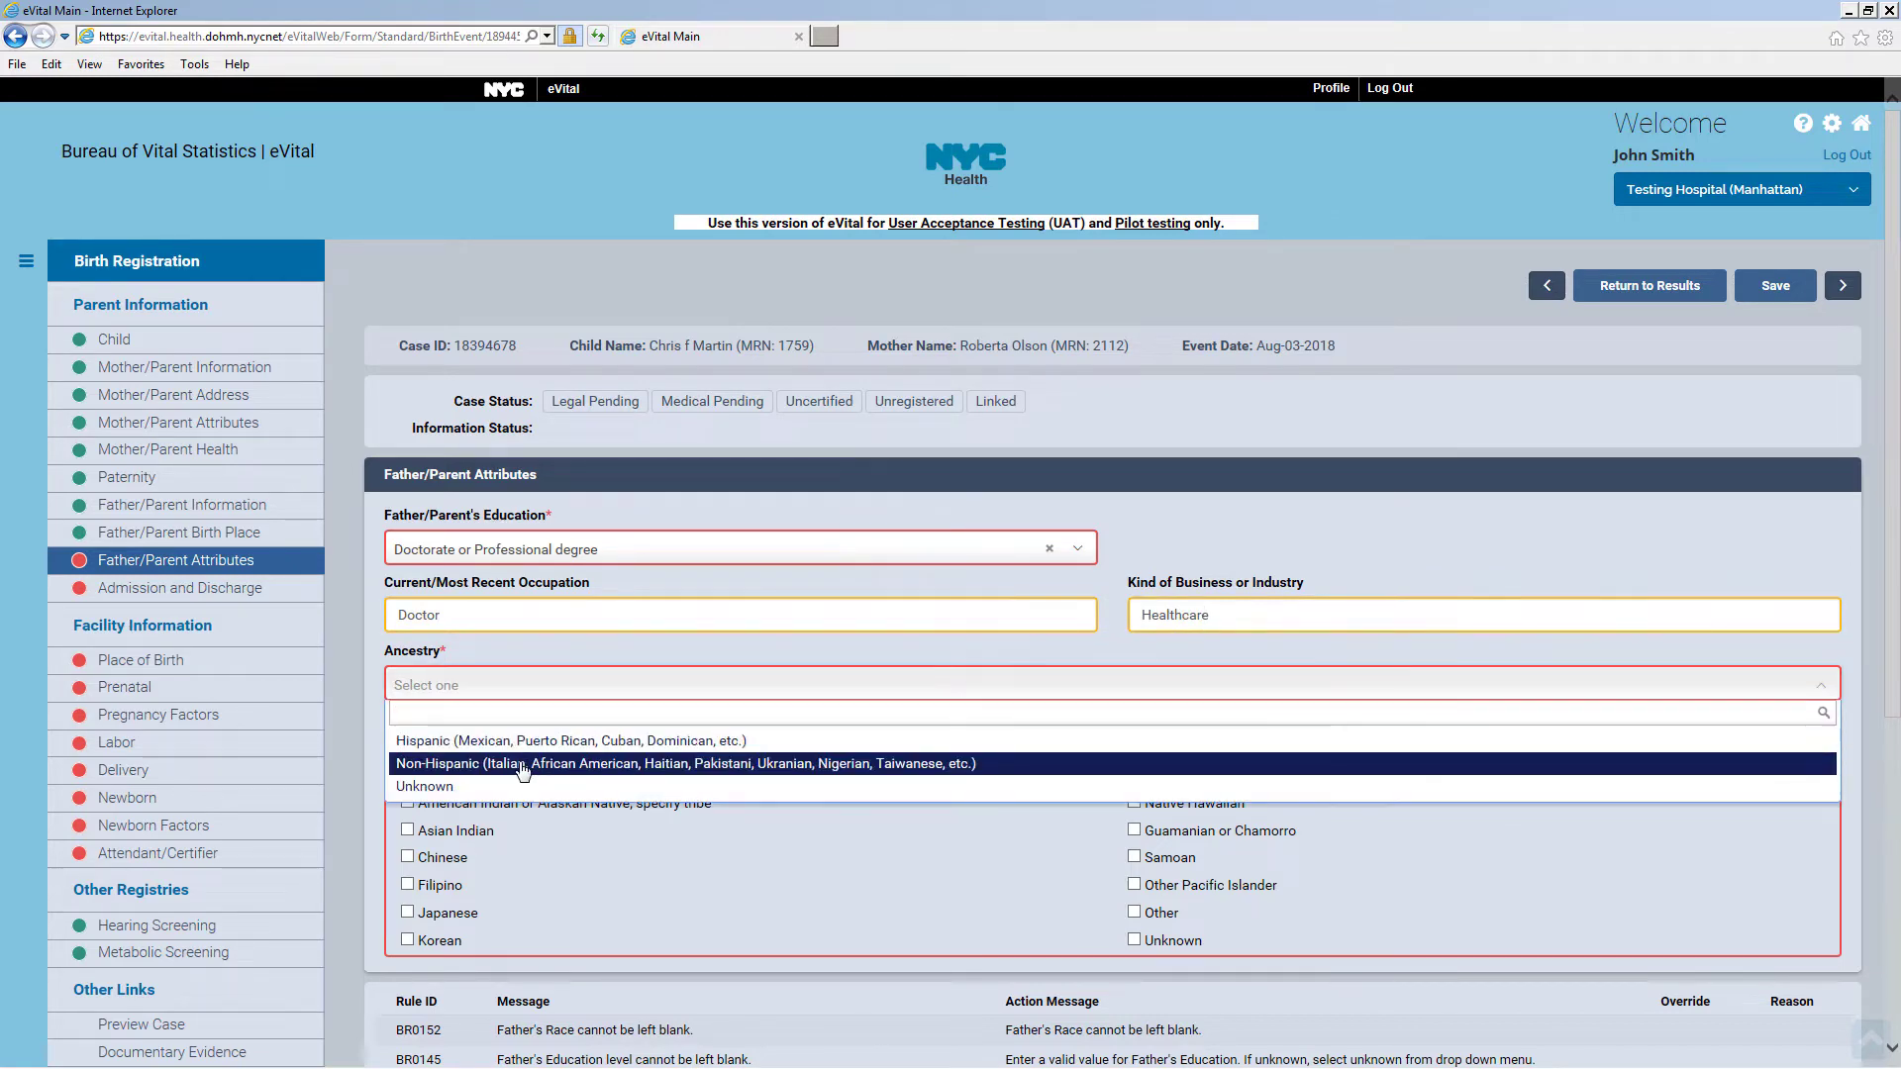
pyautogui.click(523, 765)
pyautogui.scroll(-1, 587, 717)
pyautogui.click(501, 610)
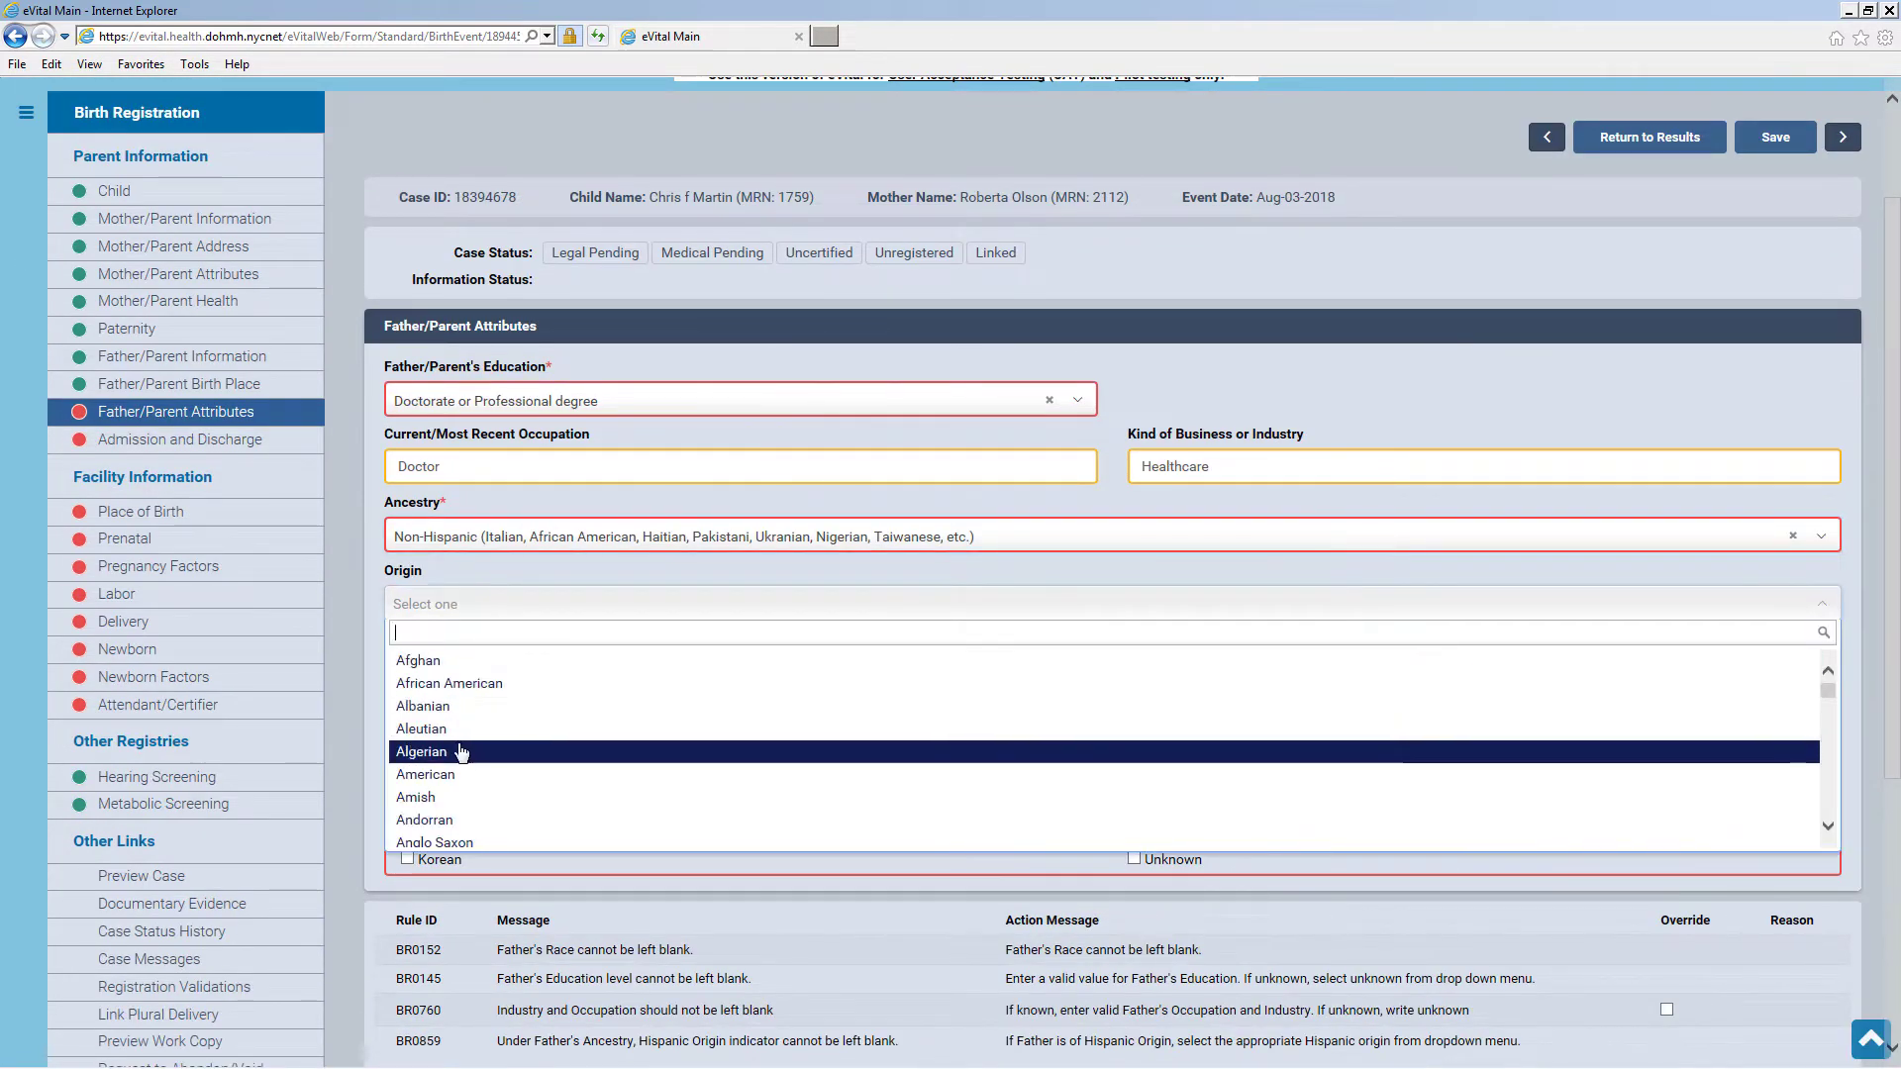
pyautogui.click(472, 733)
pyautogui.click(407, 668)
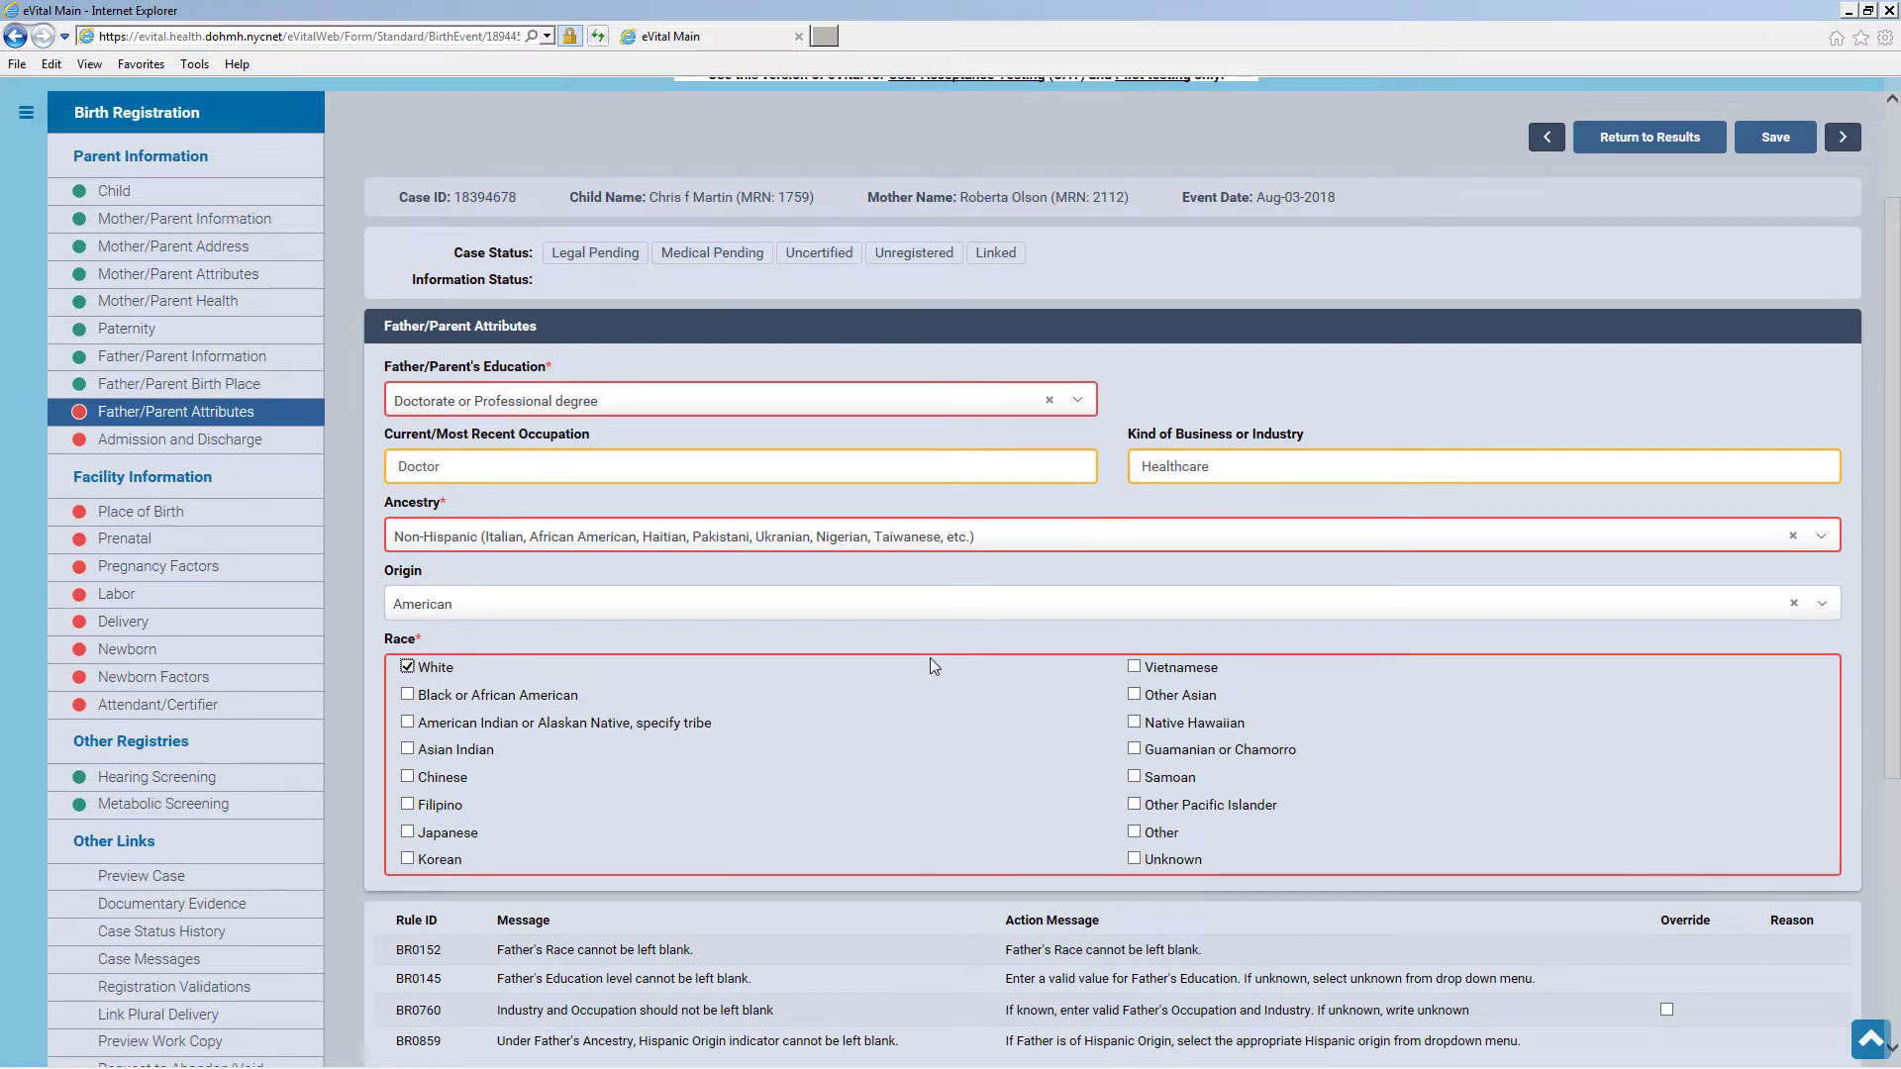
pyautogui.scroll(-5, 930, 657)
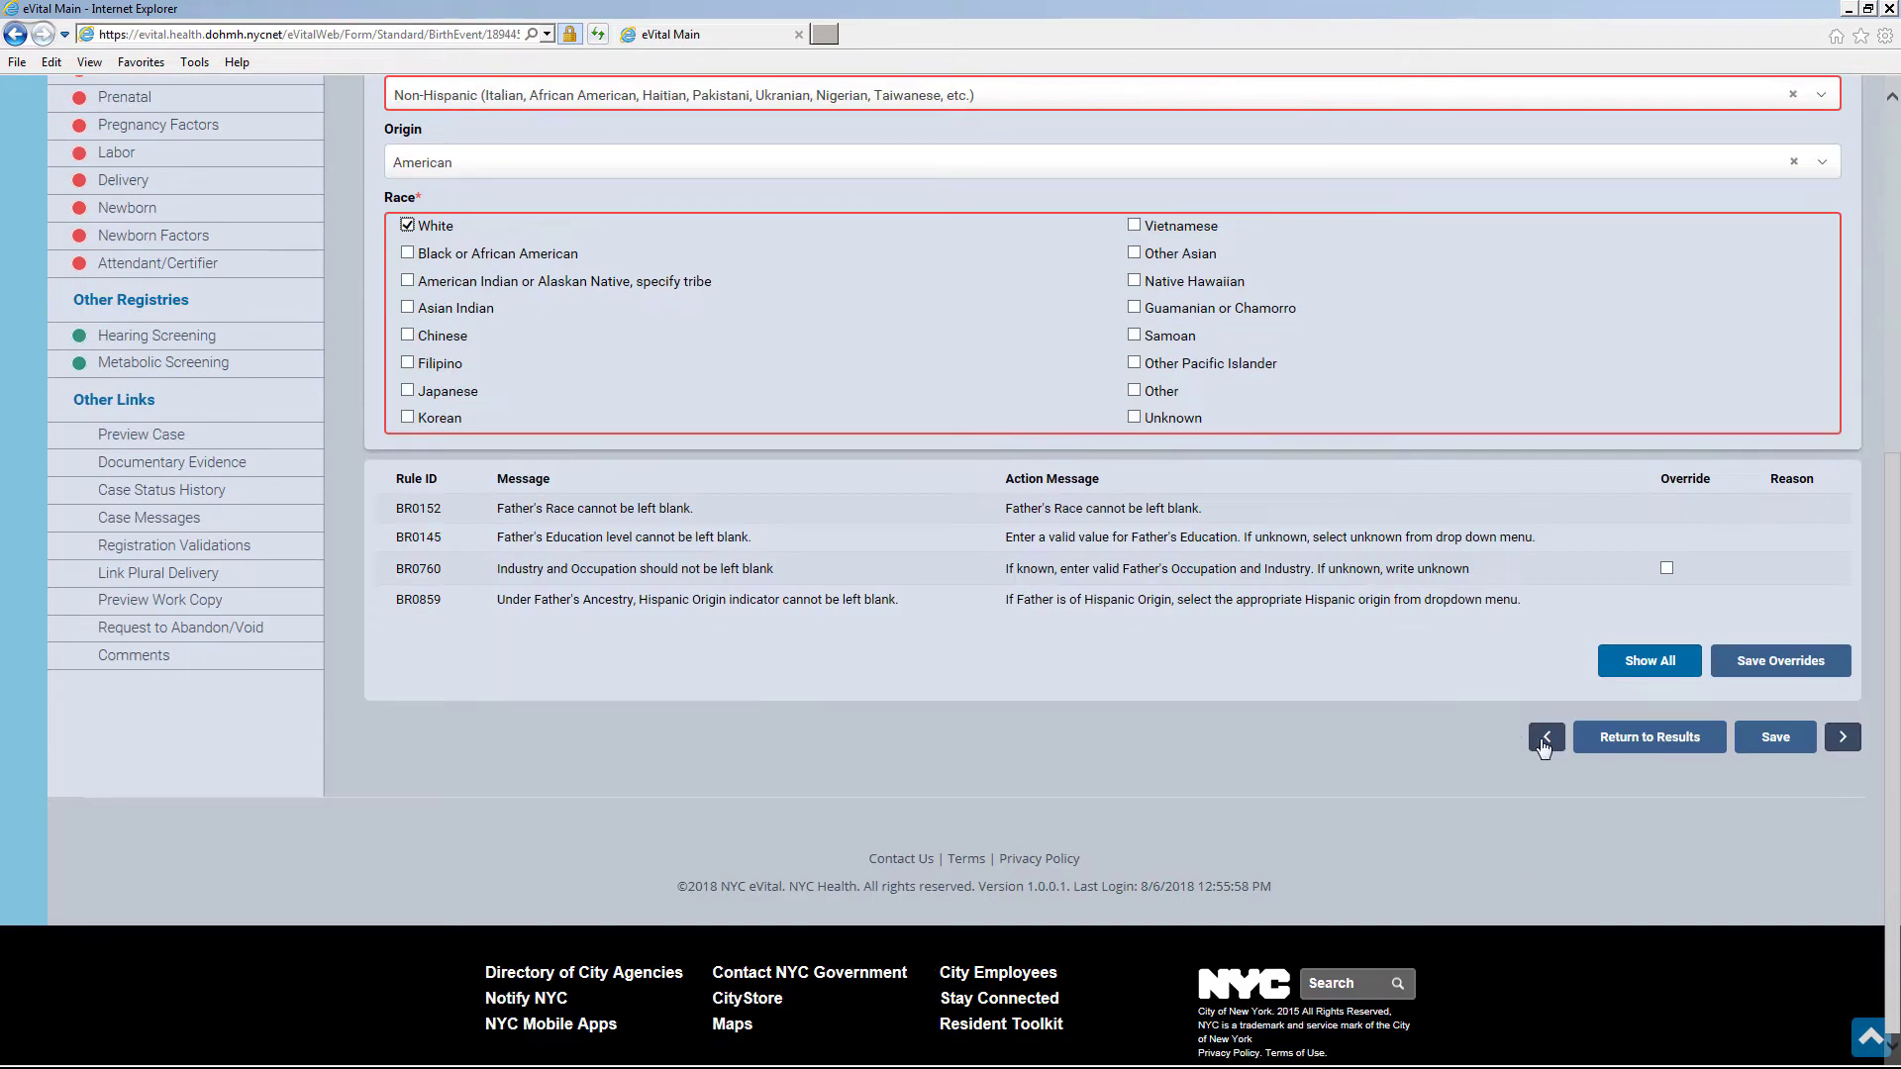
pyautogui.click(1776, 738)
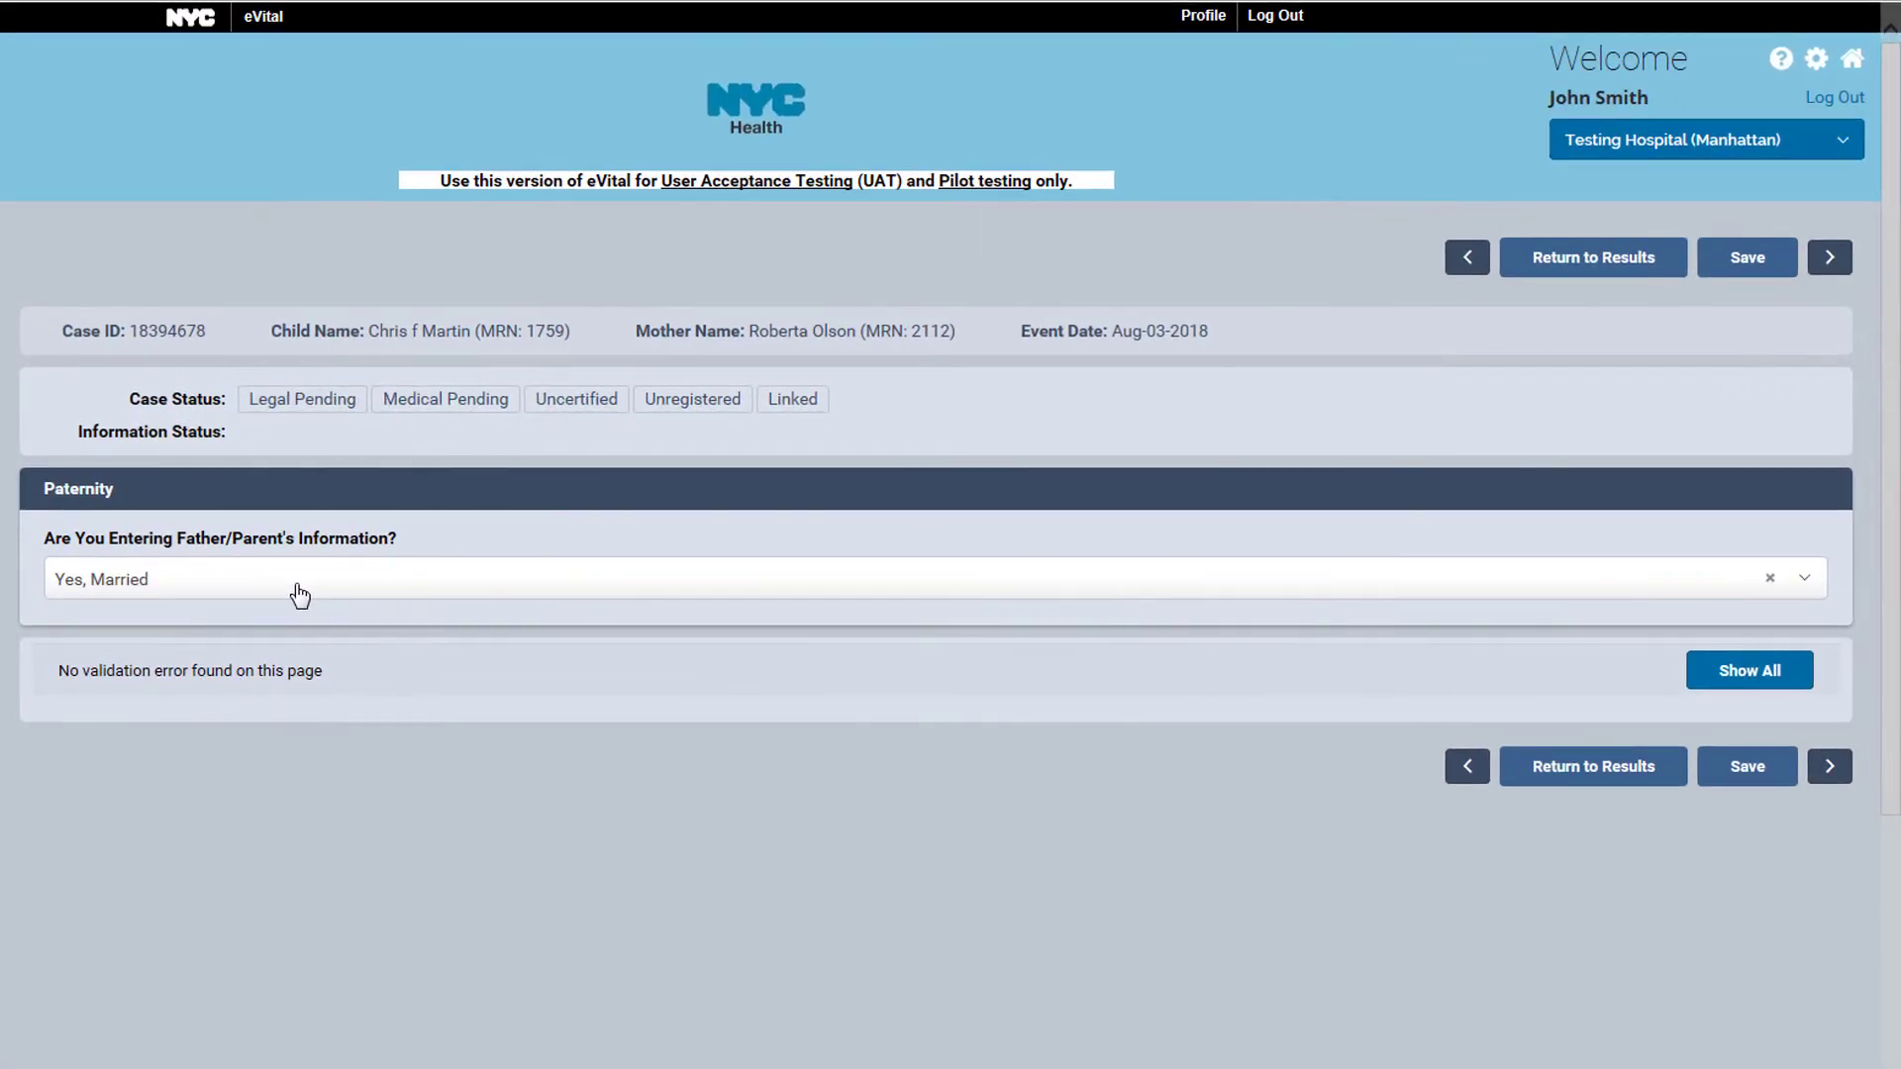
# Change paternity to Yes, Acknowledgement of Paternity, submitted by scanning both sides, and save
pyautogui.click(300, 595)
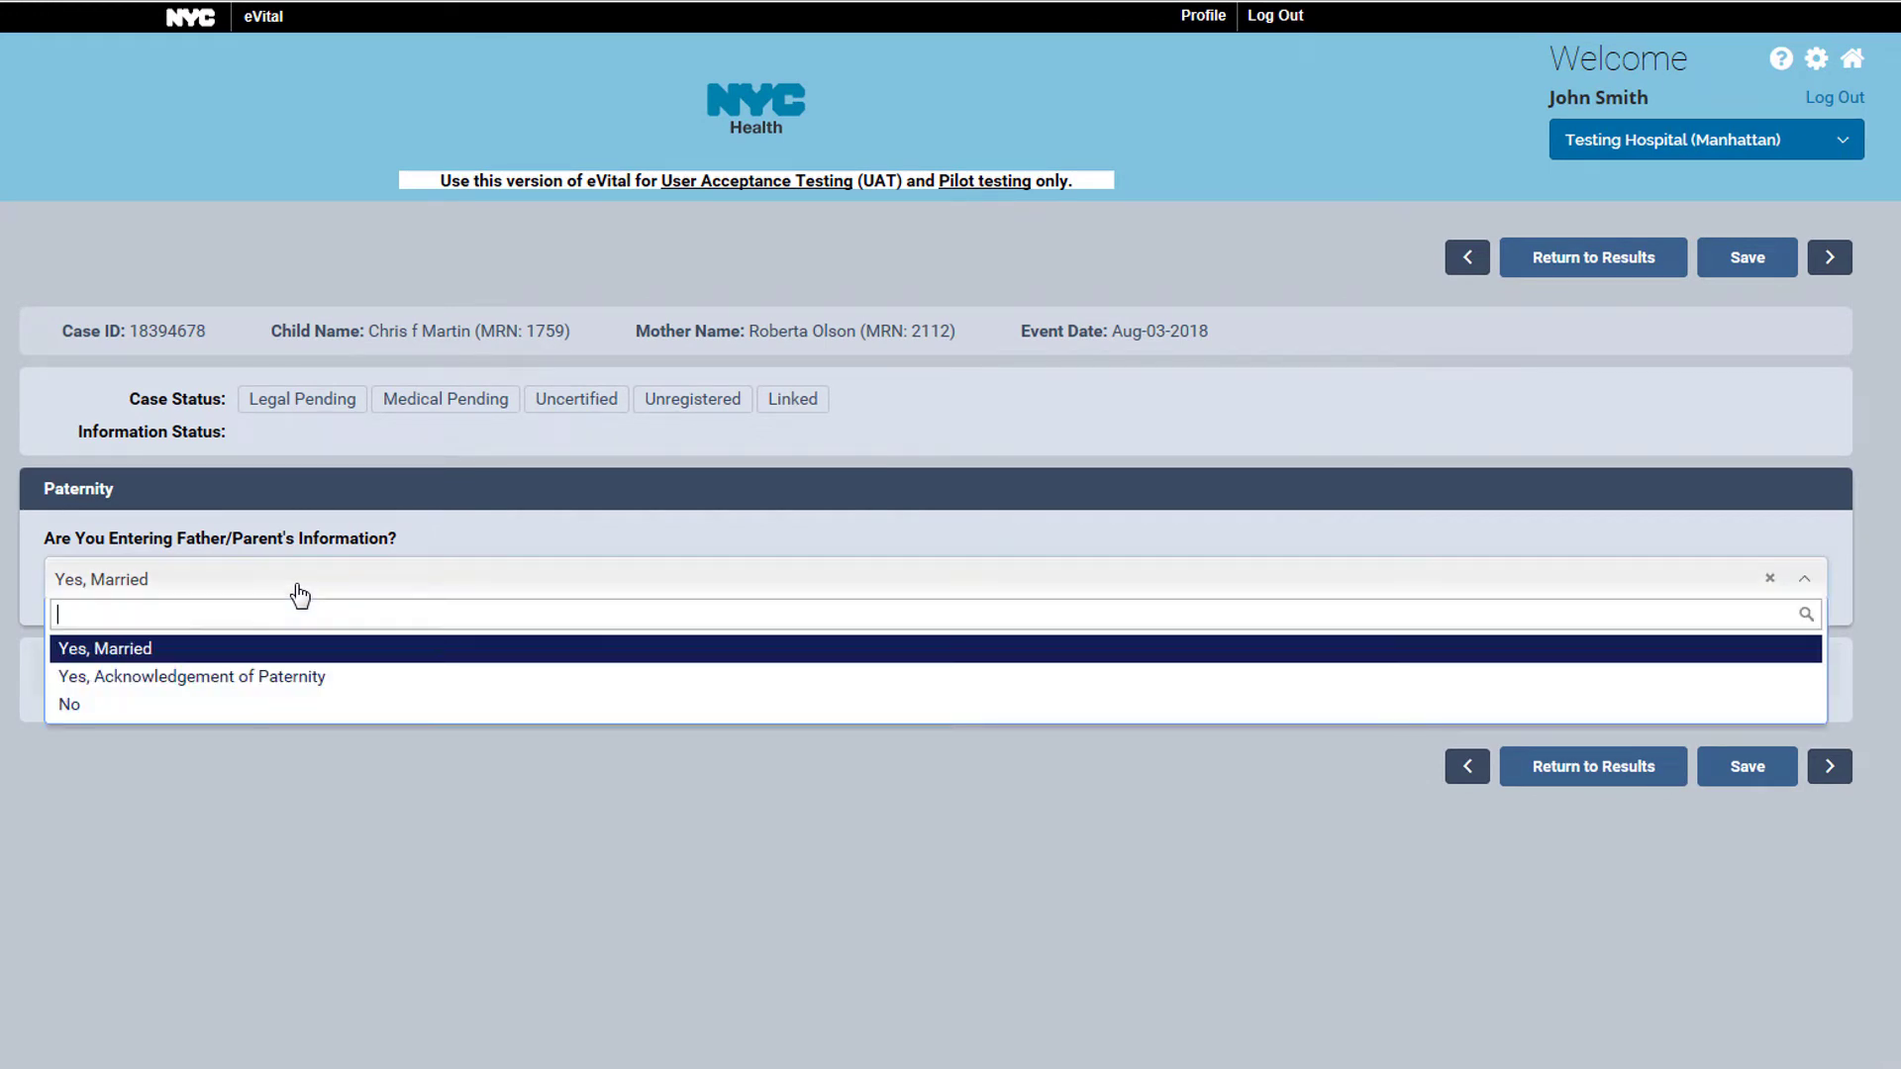
pyautogui.click(298, 677)
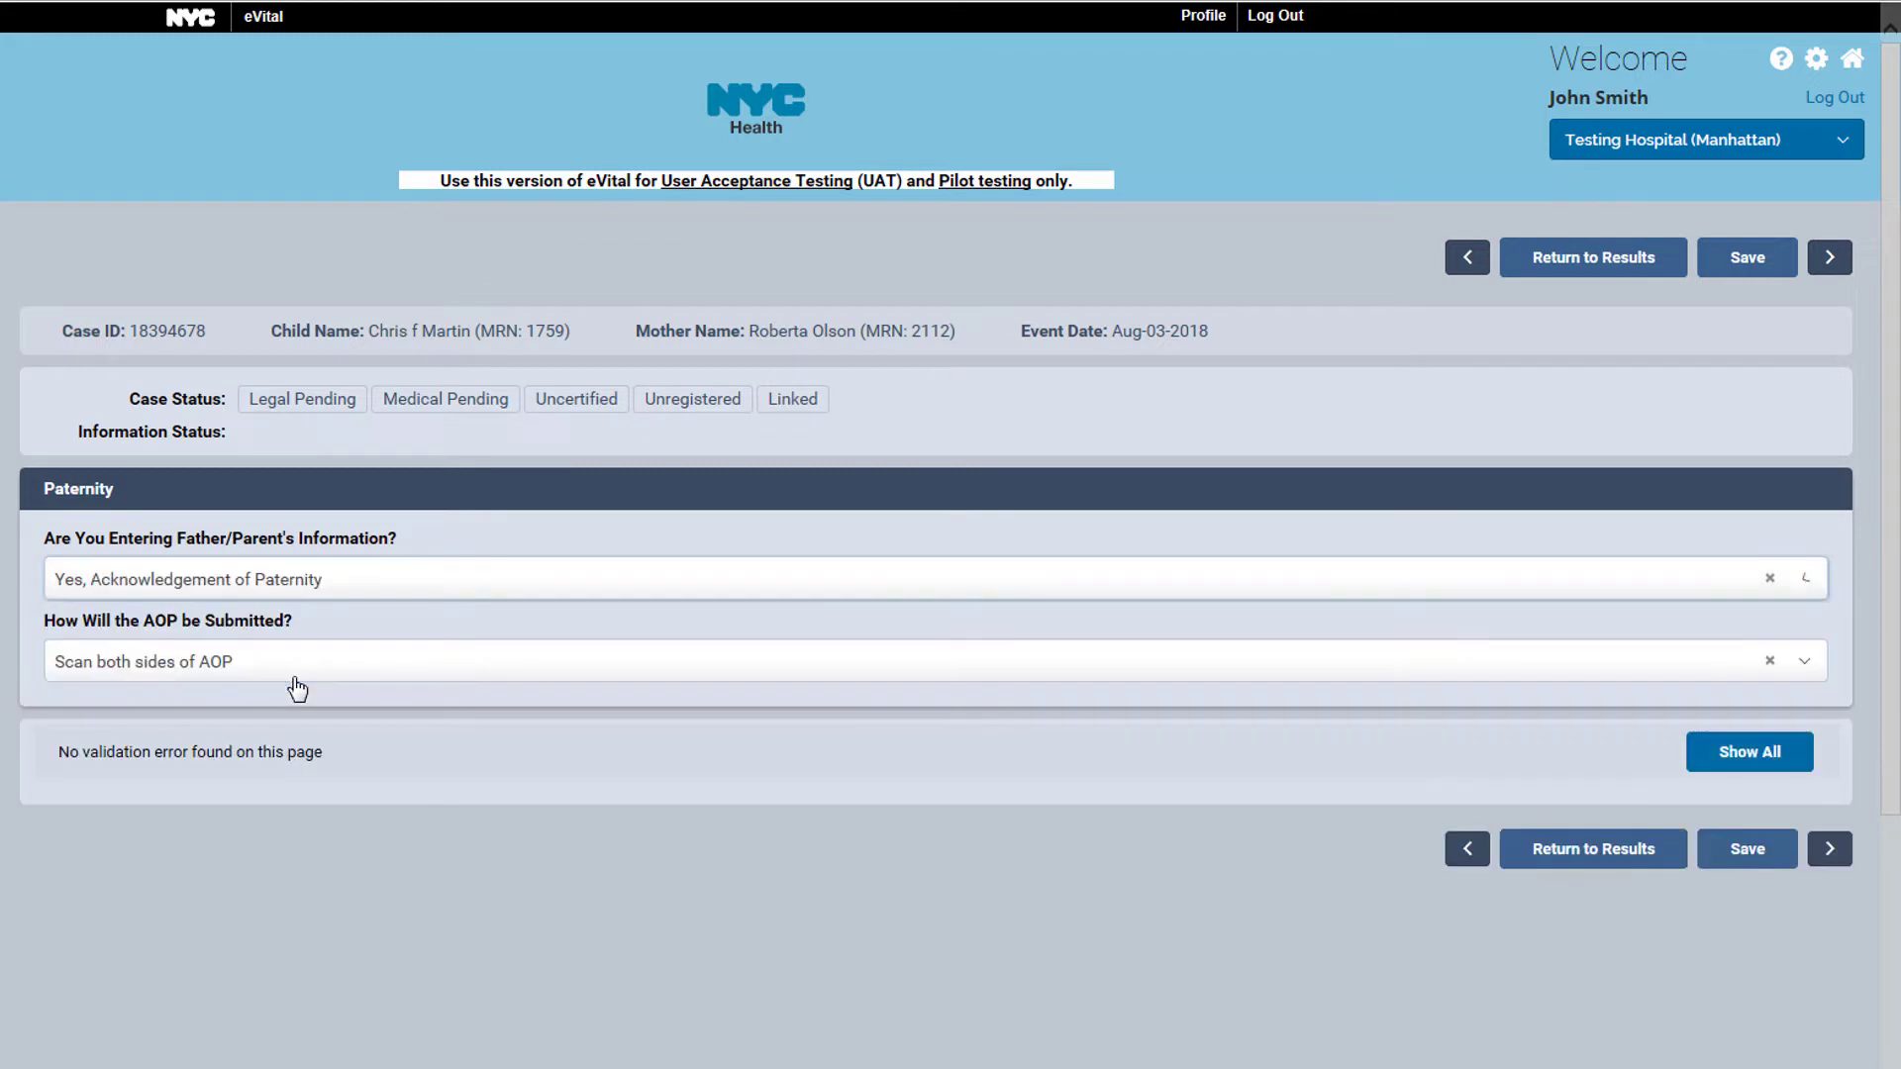
pyautogui.click(302, 663)
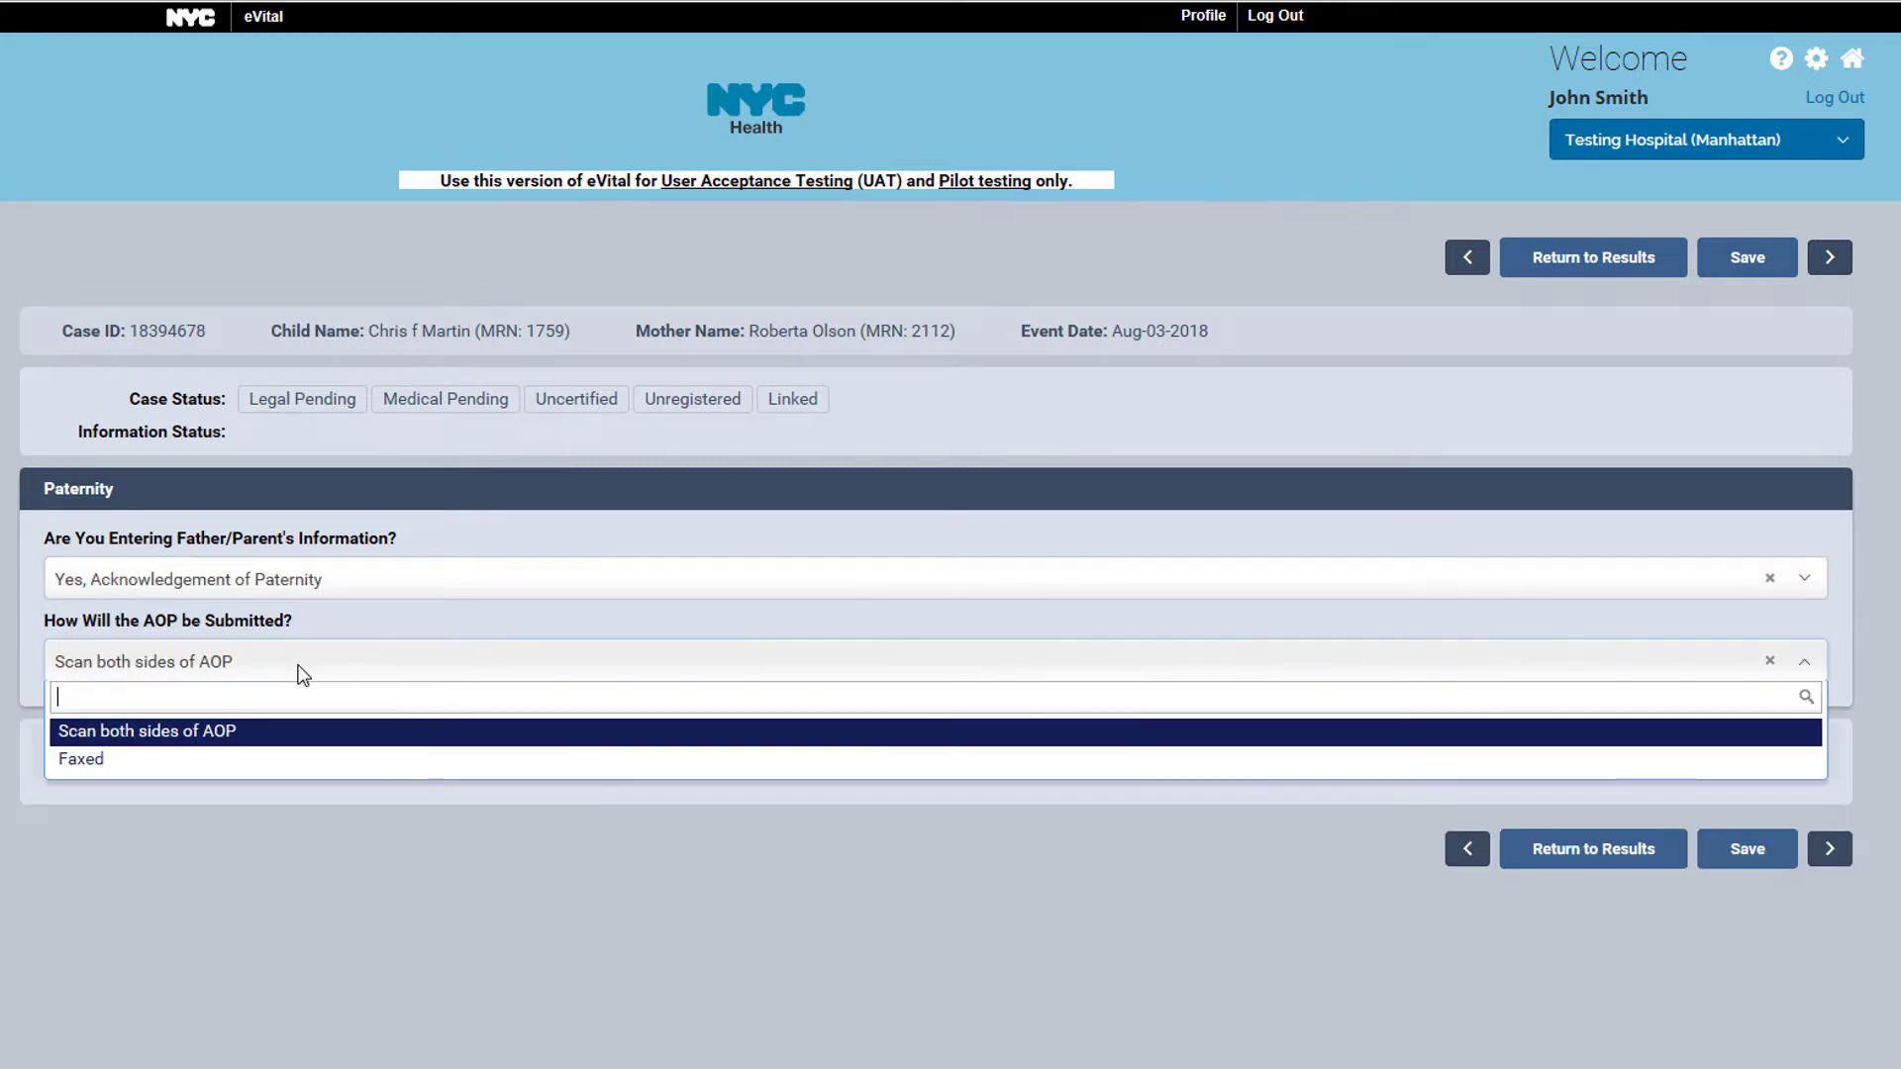
pyautogui.click(306, 737)
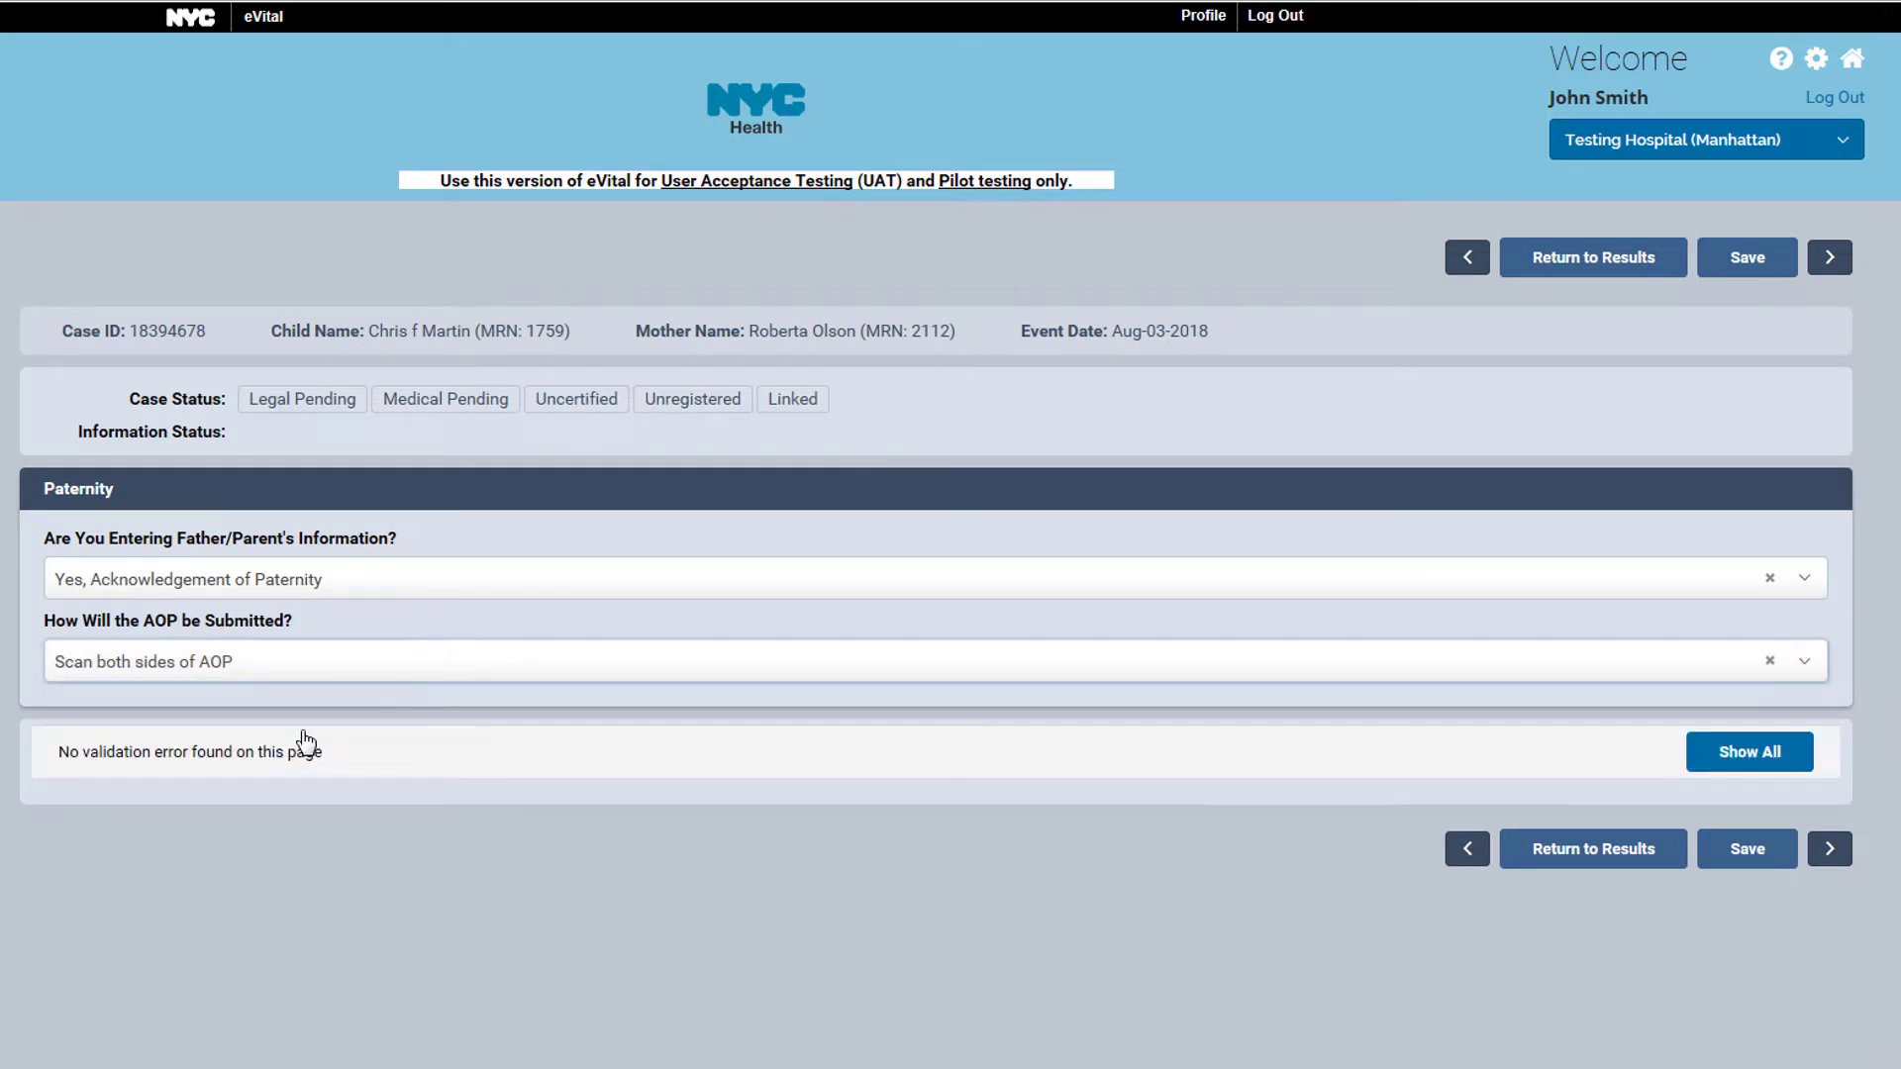
pyautogui.click(1747, 854)
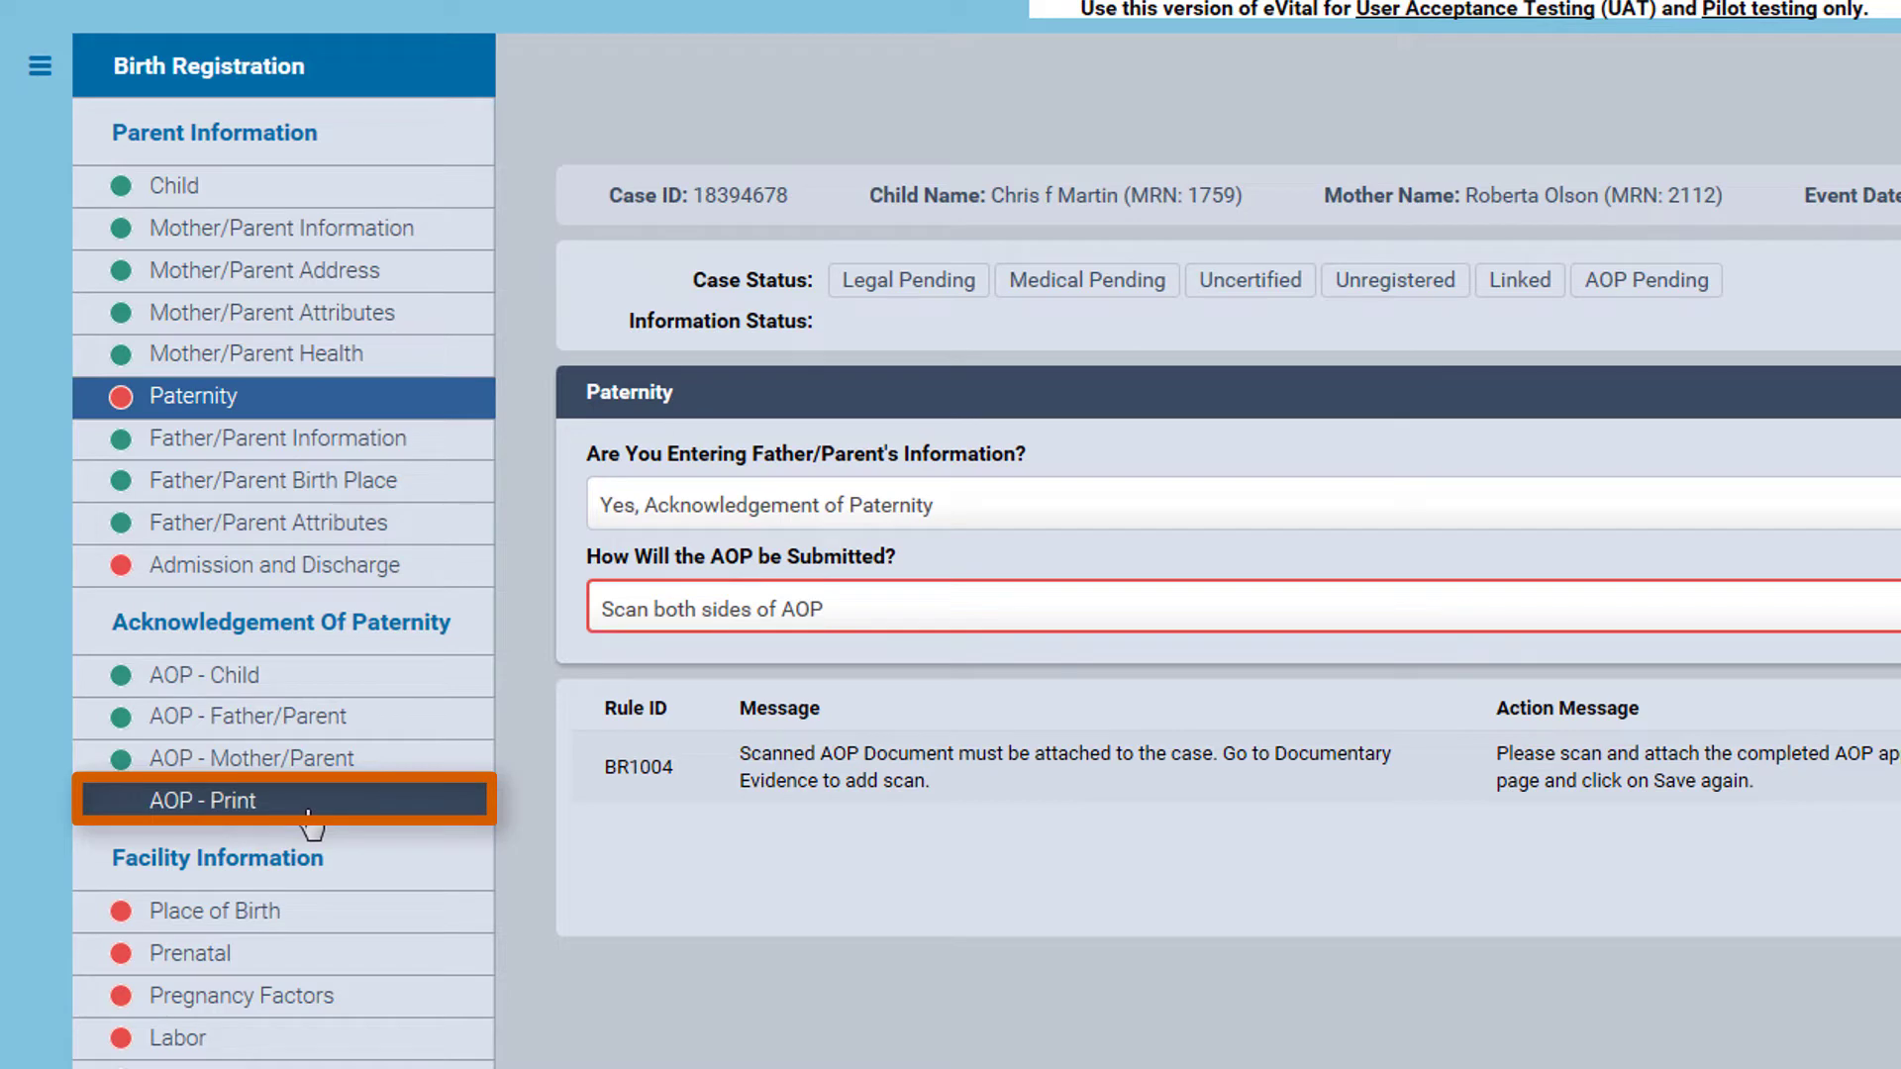
# Print the prefilled Acknowledgment of Paternity form from AOP - Print and close its preview
pyautogui.click(308, 814)
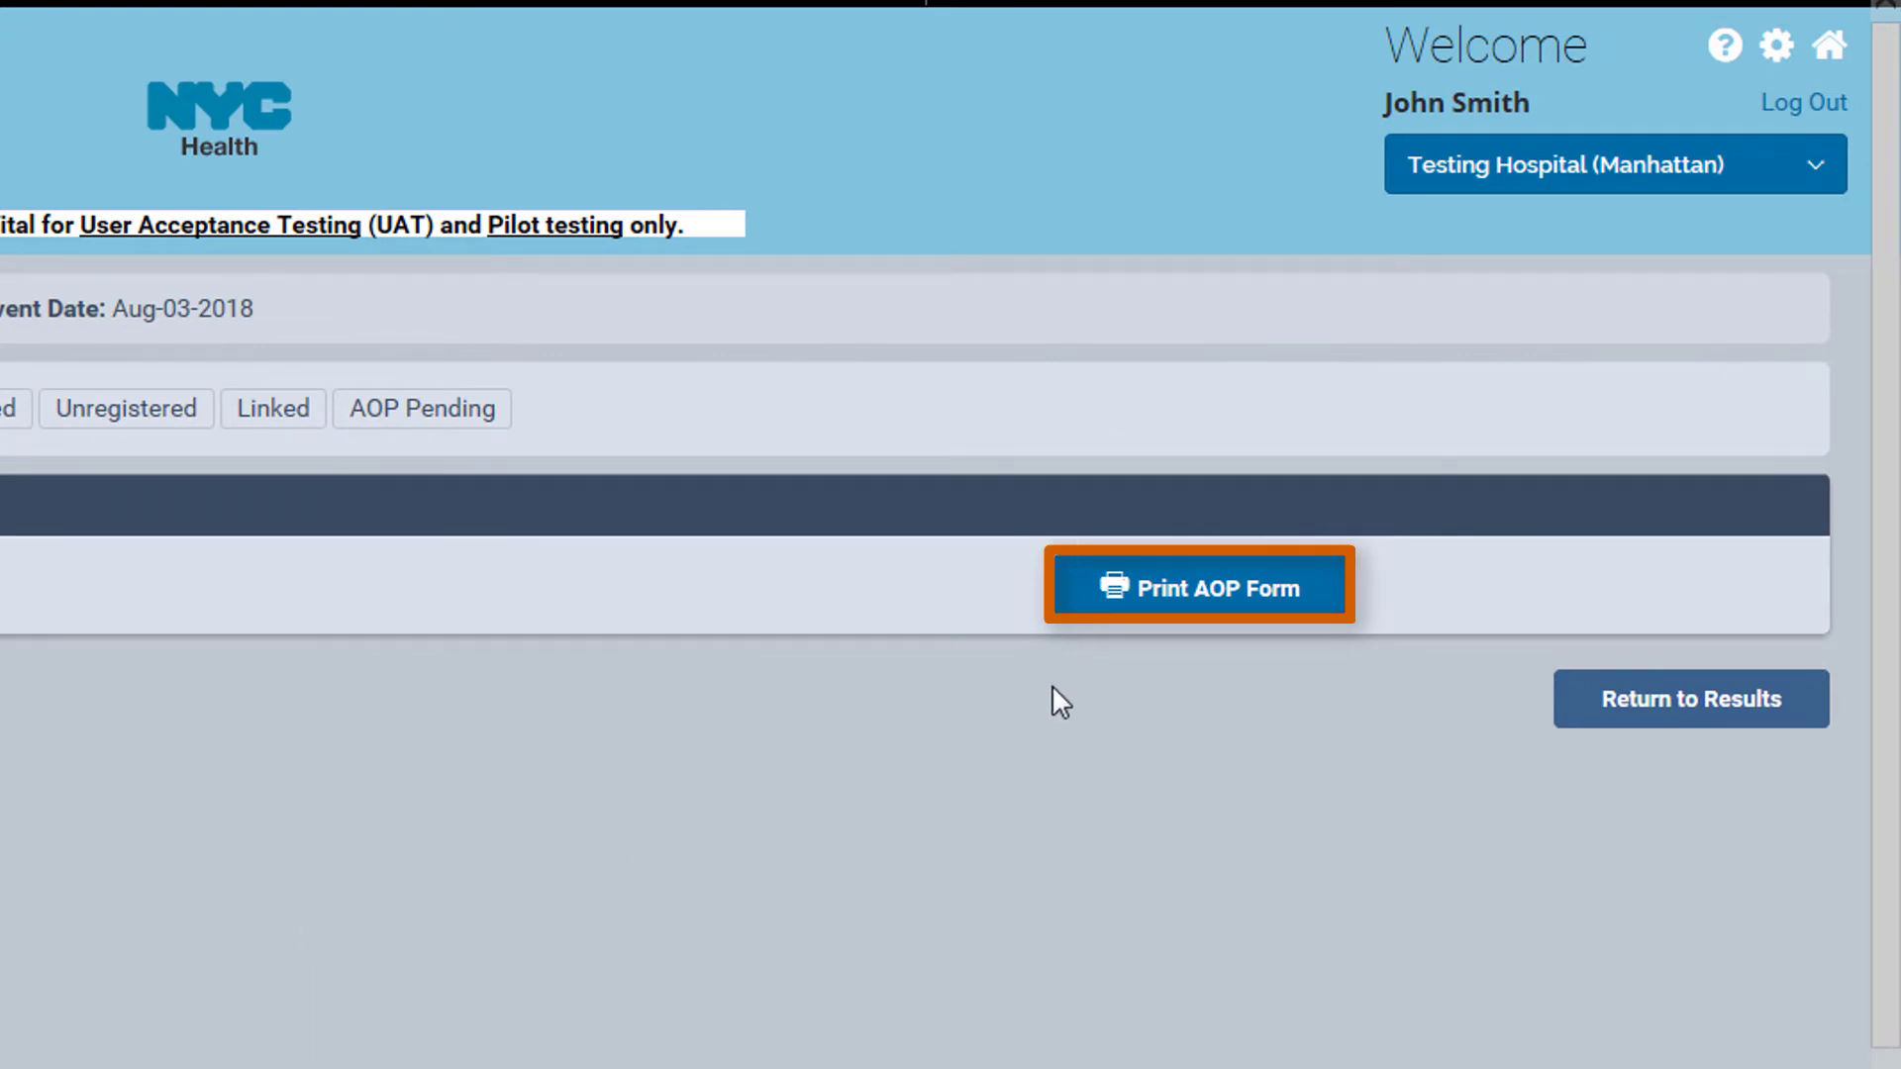
pyautogui.click(1200, 600)
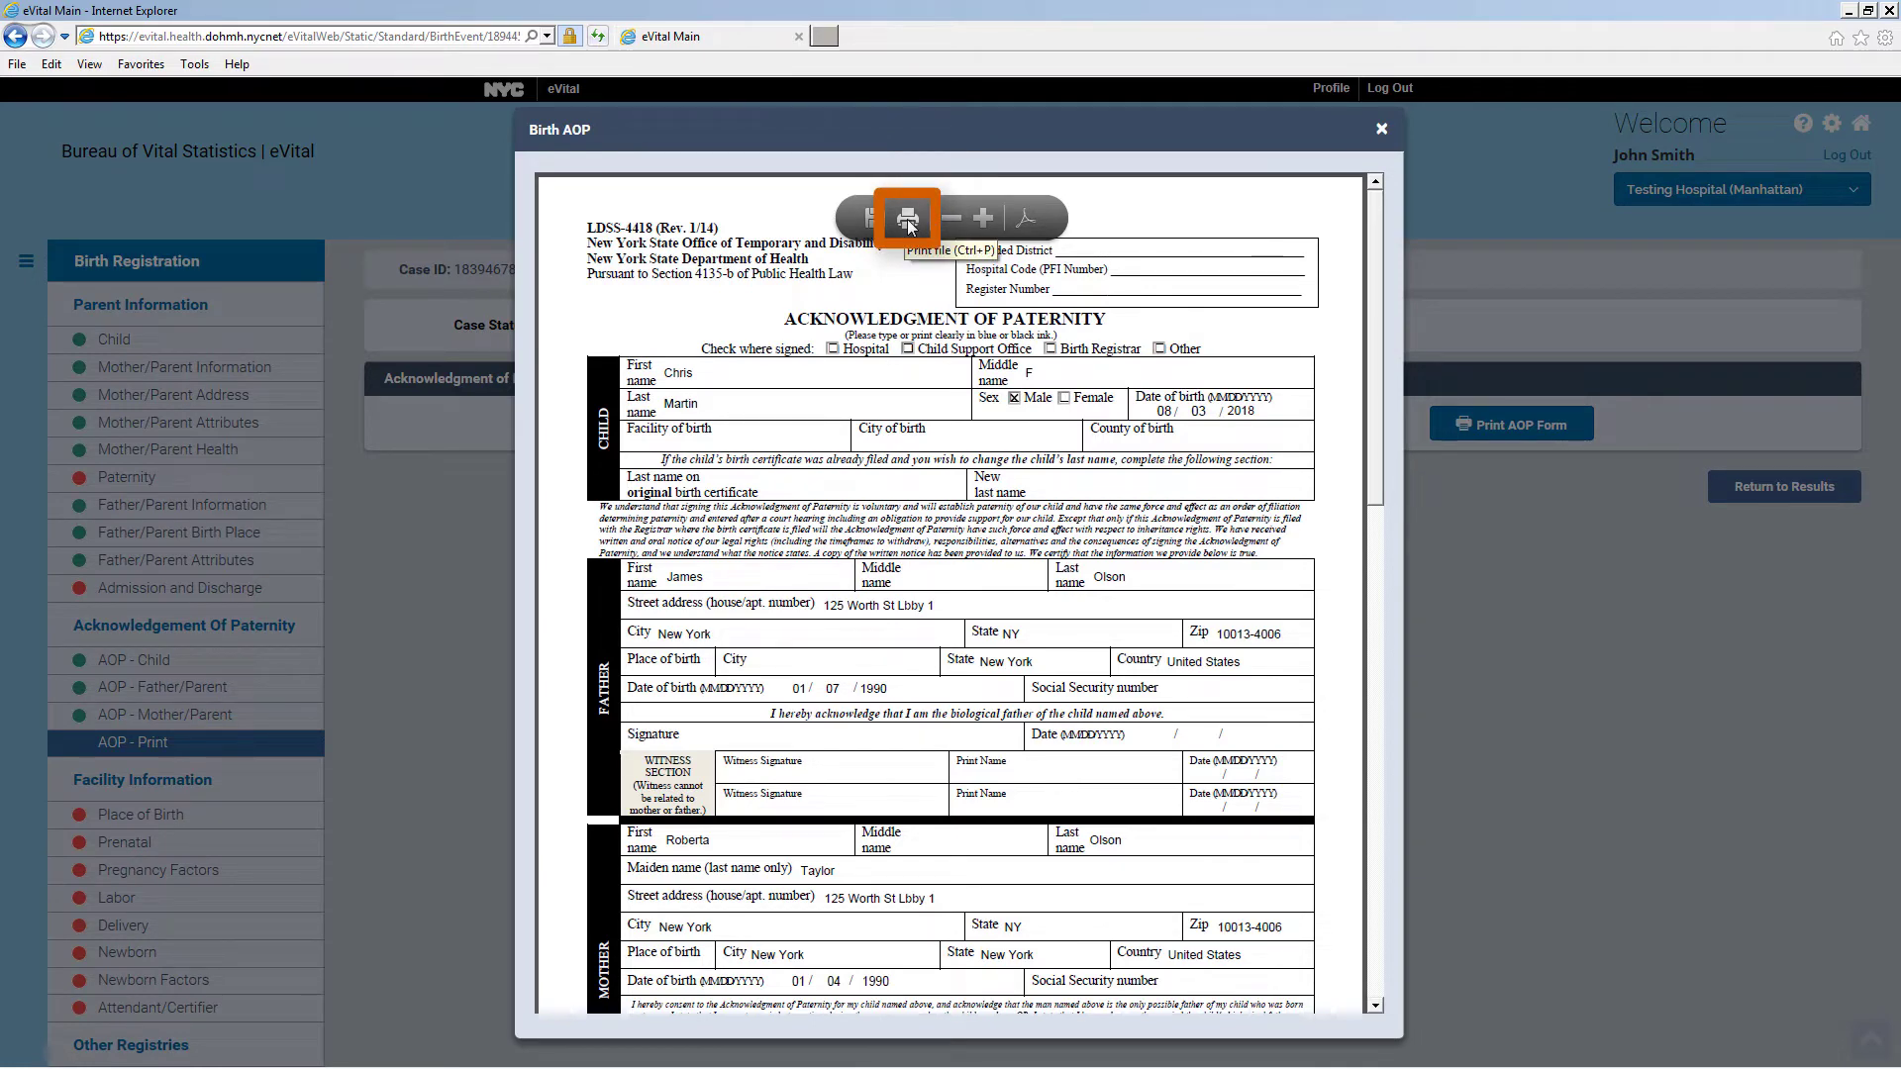
pyautogui.click(909, 220)
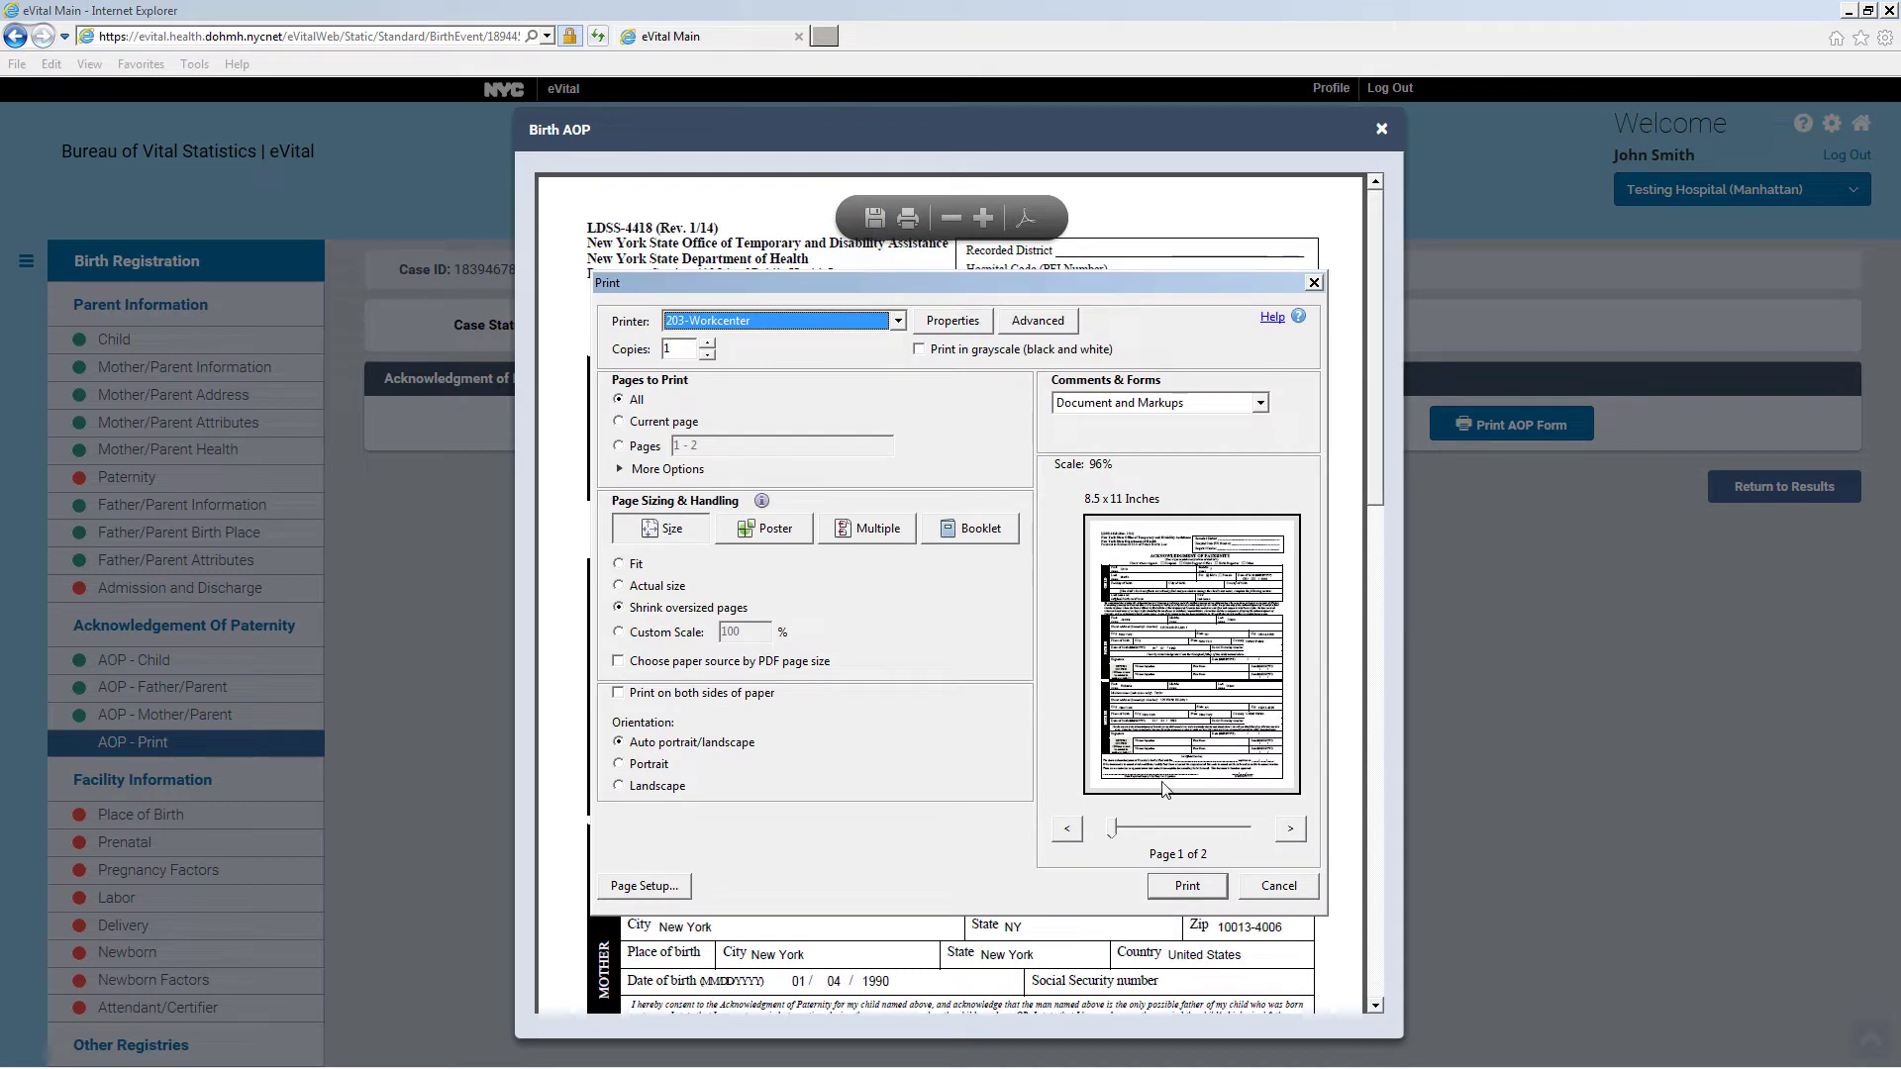
pyautogui.click(1188, 886)
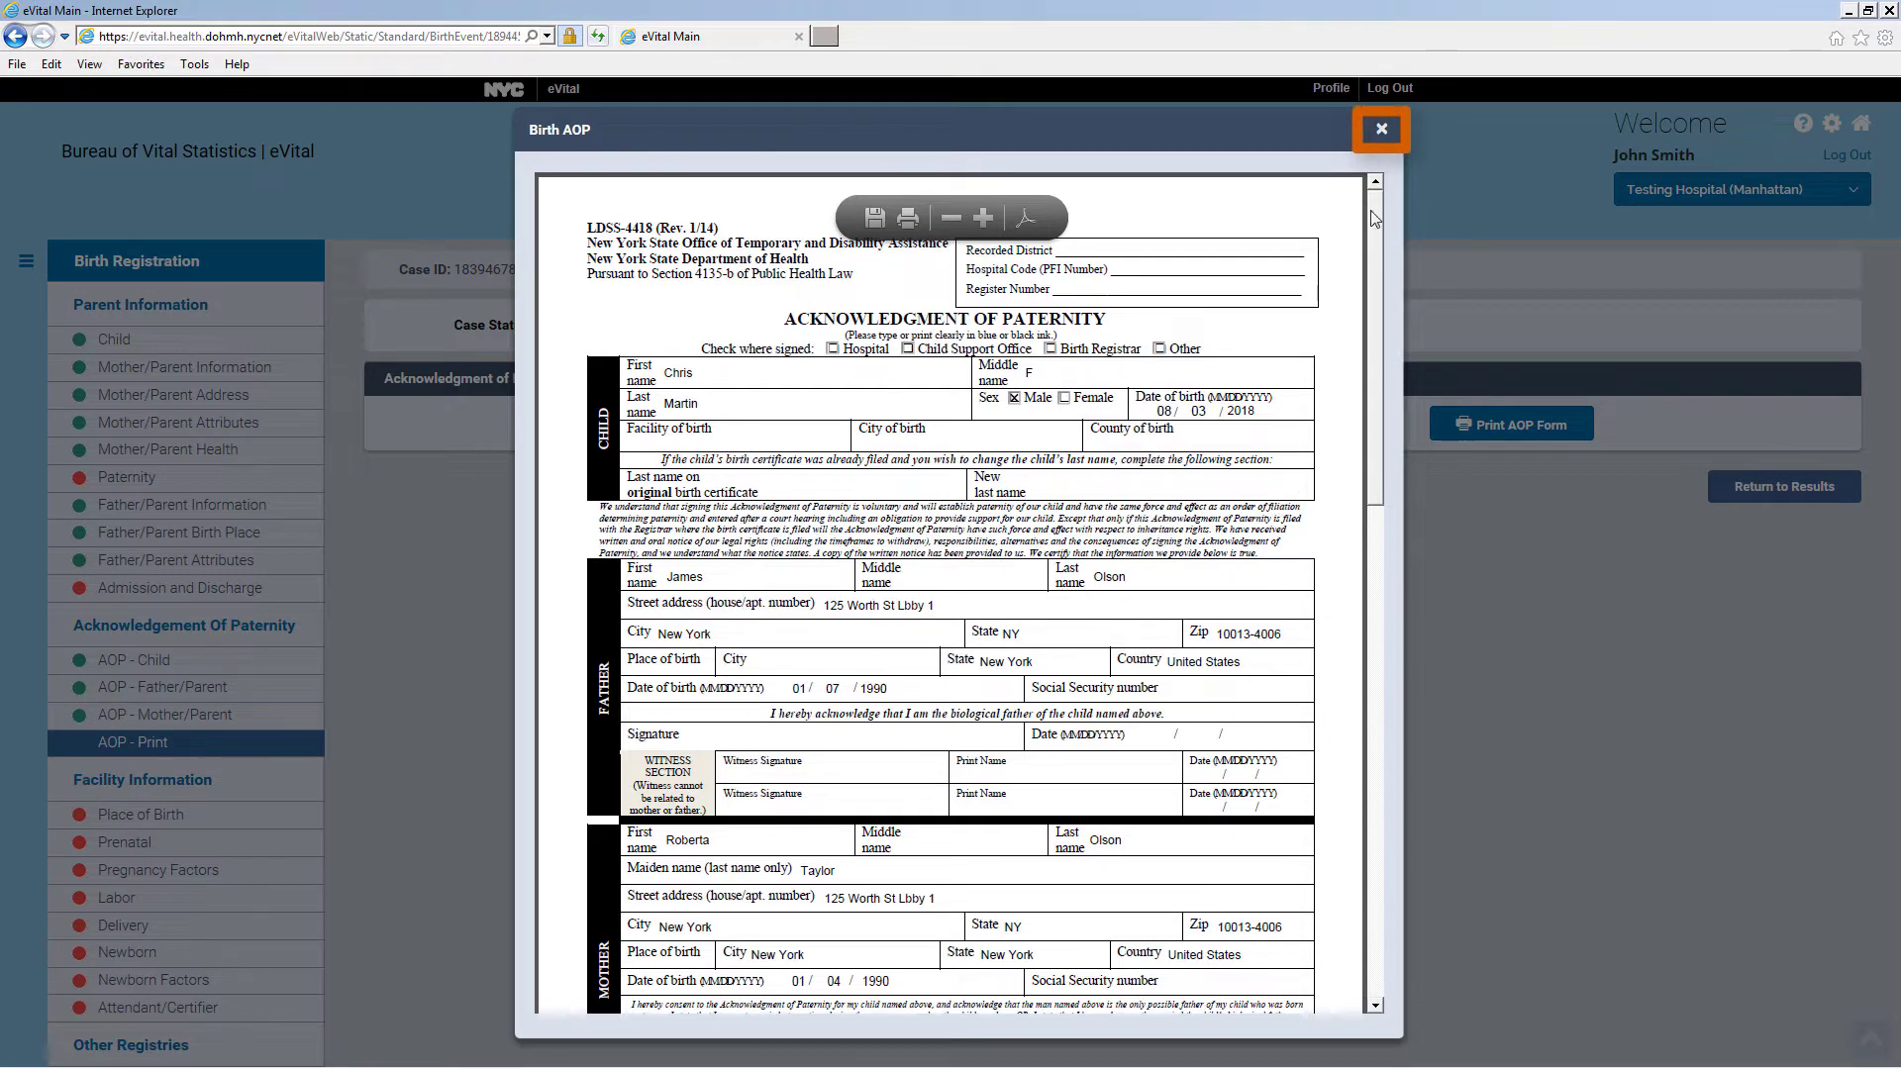
pyautogui.click(1381, 133)
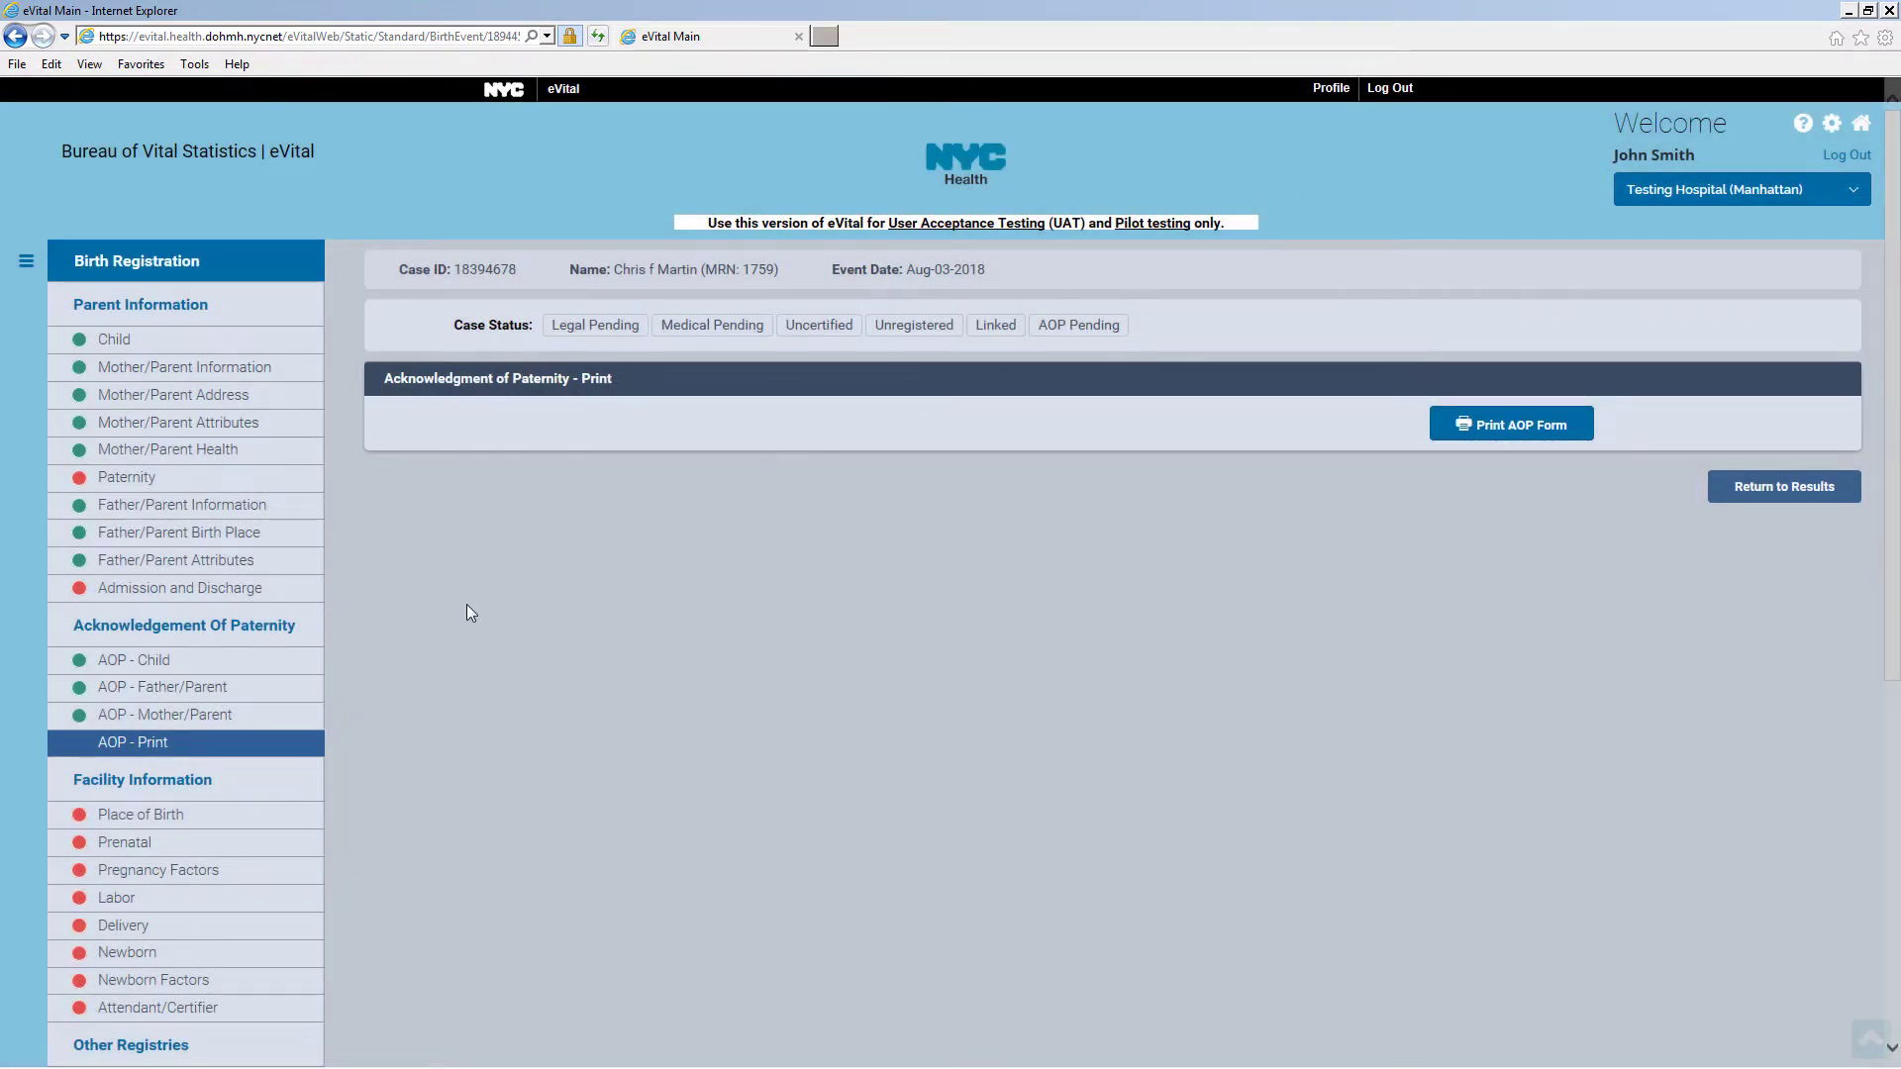
# Add a Brother-scanned image of the Acknowledgement of Paternity form as new documentary evidence
pyautogui.scroll(-8, 429, 612)
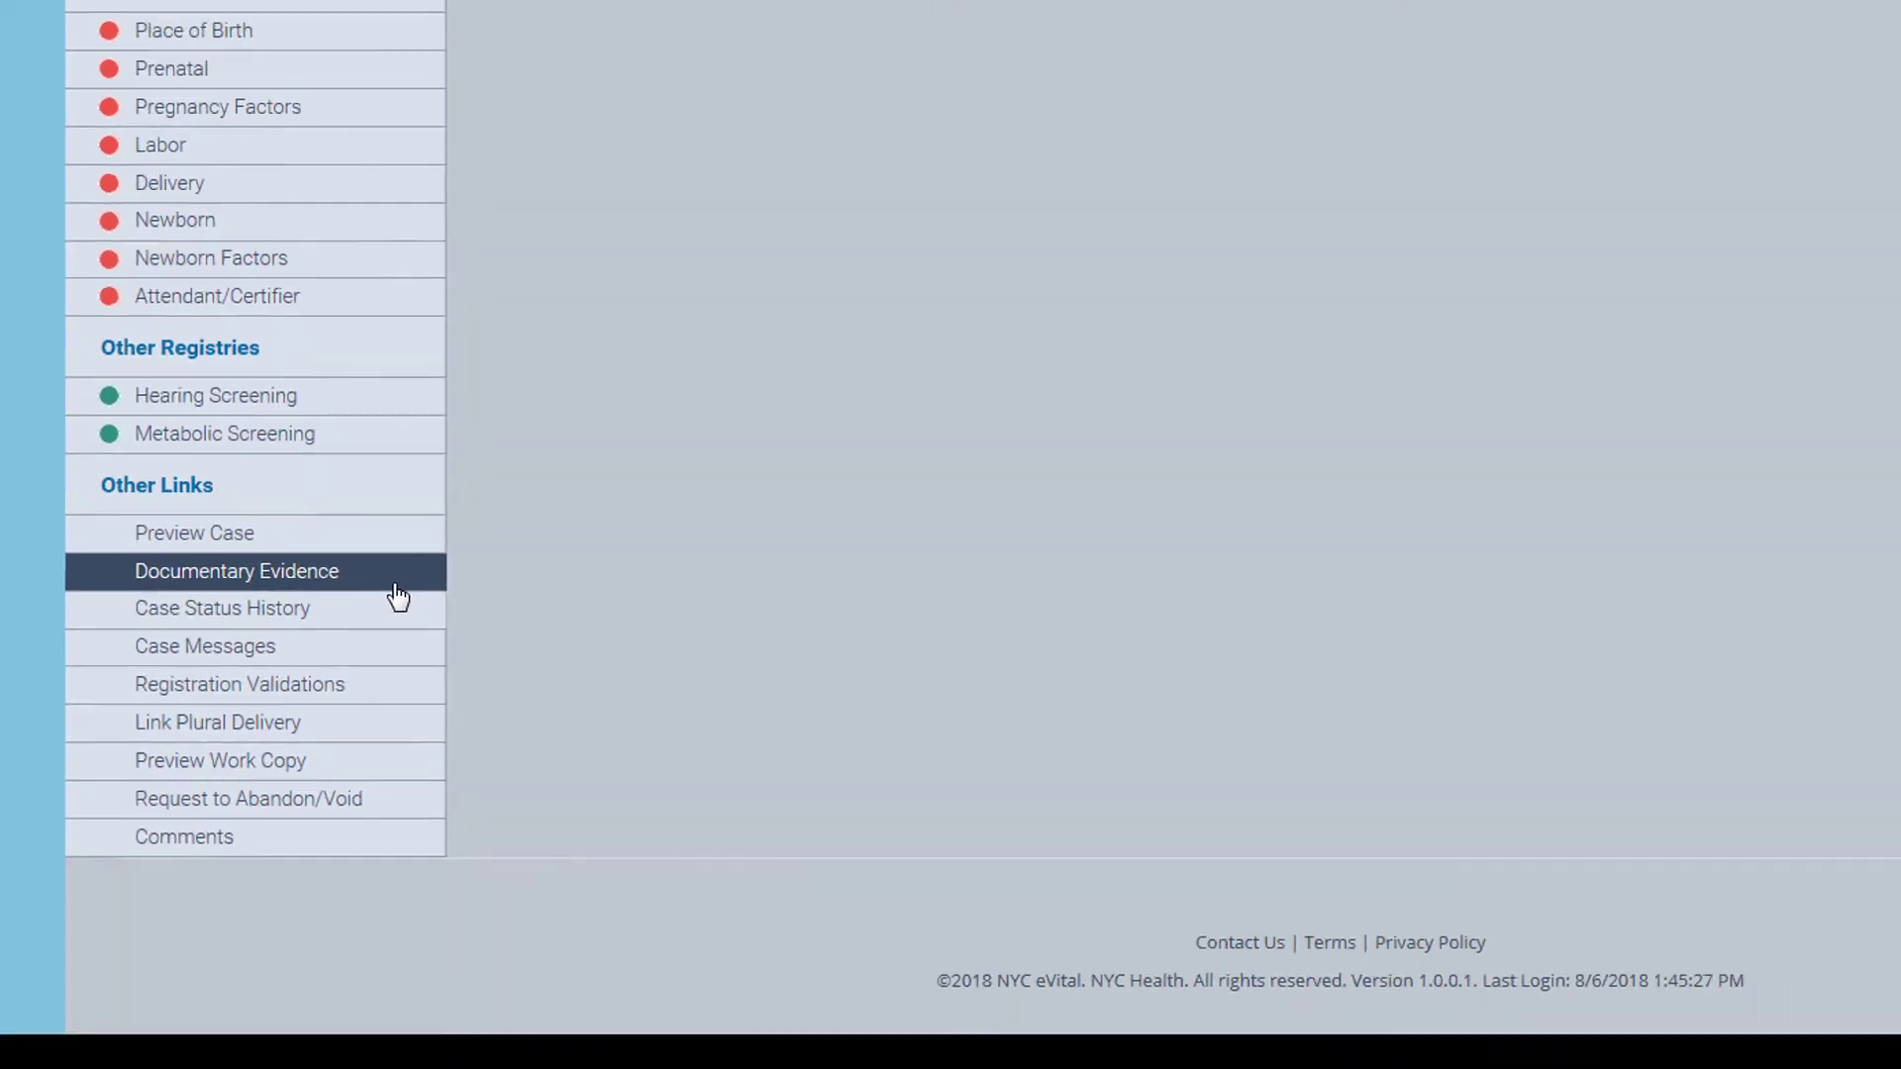
pyautogui.click(395, 579)
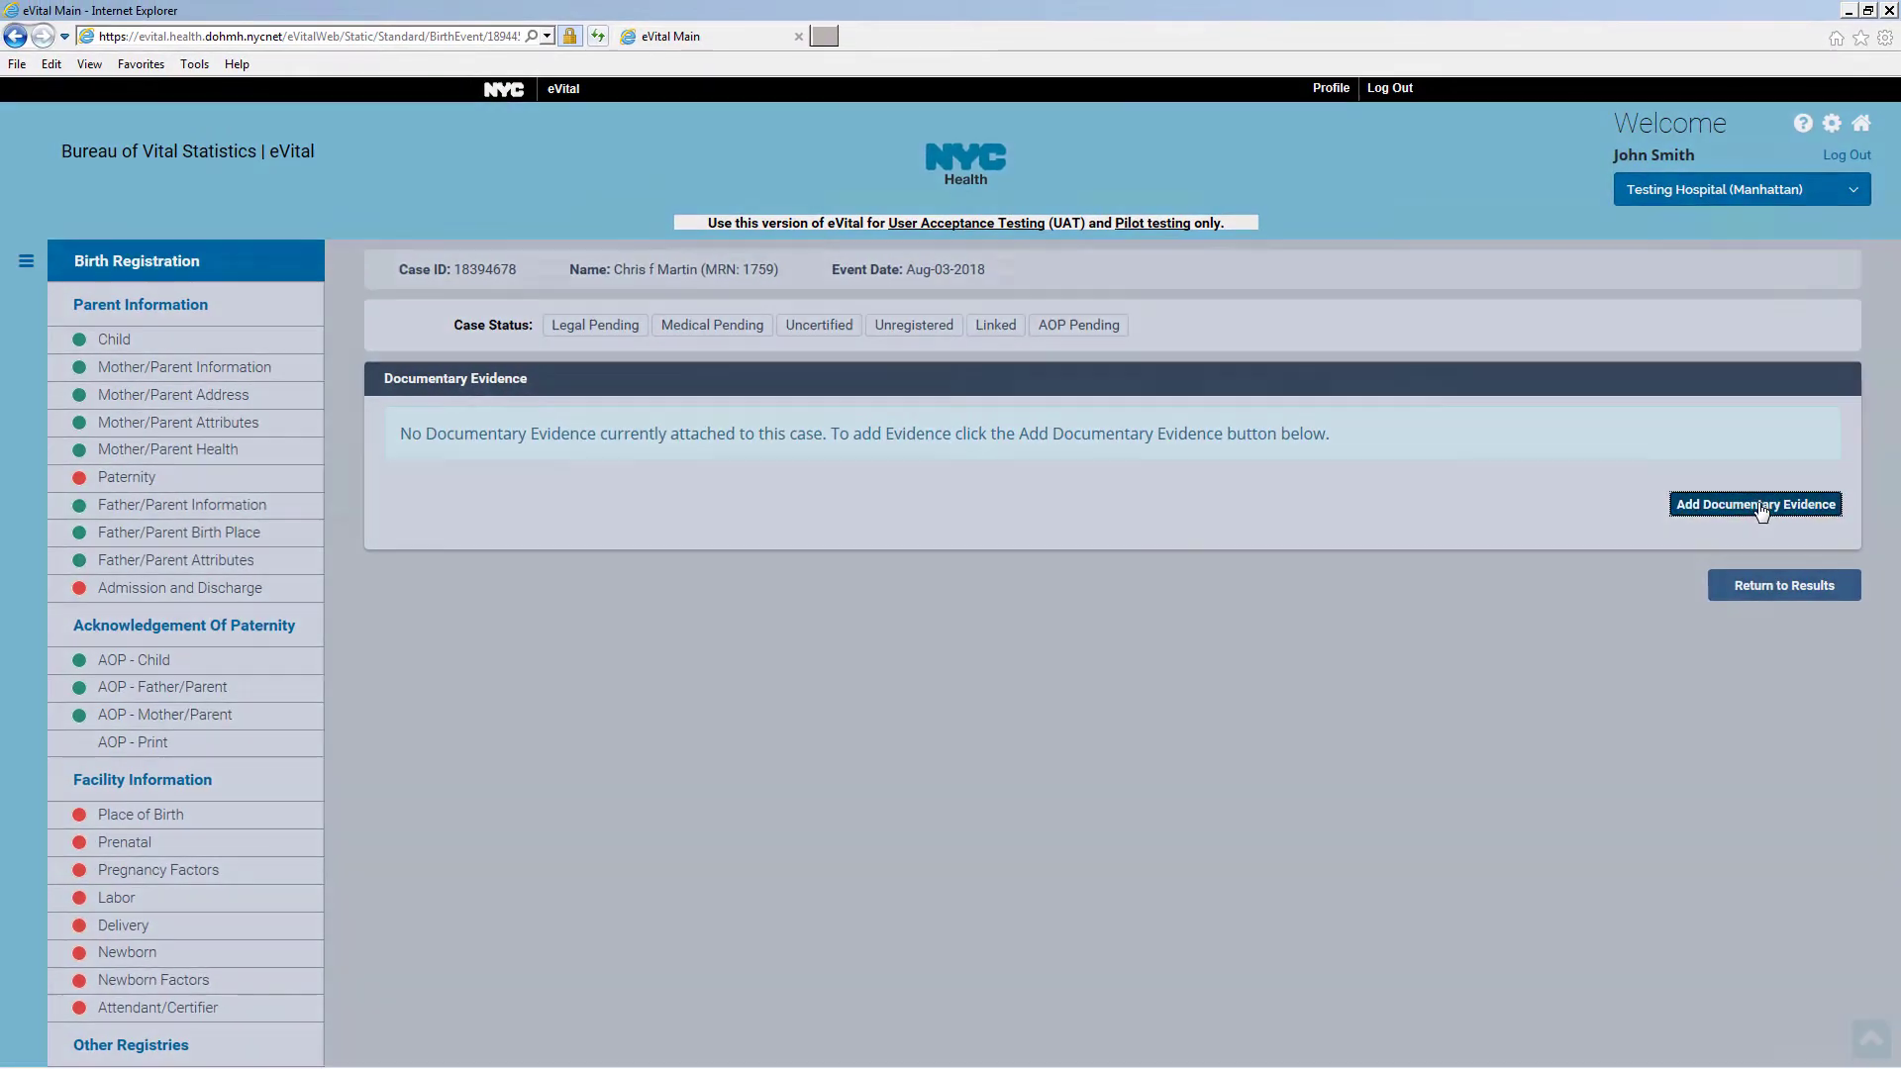
pyautogui.click(1757, 510)
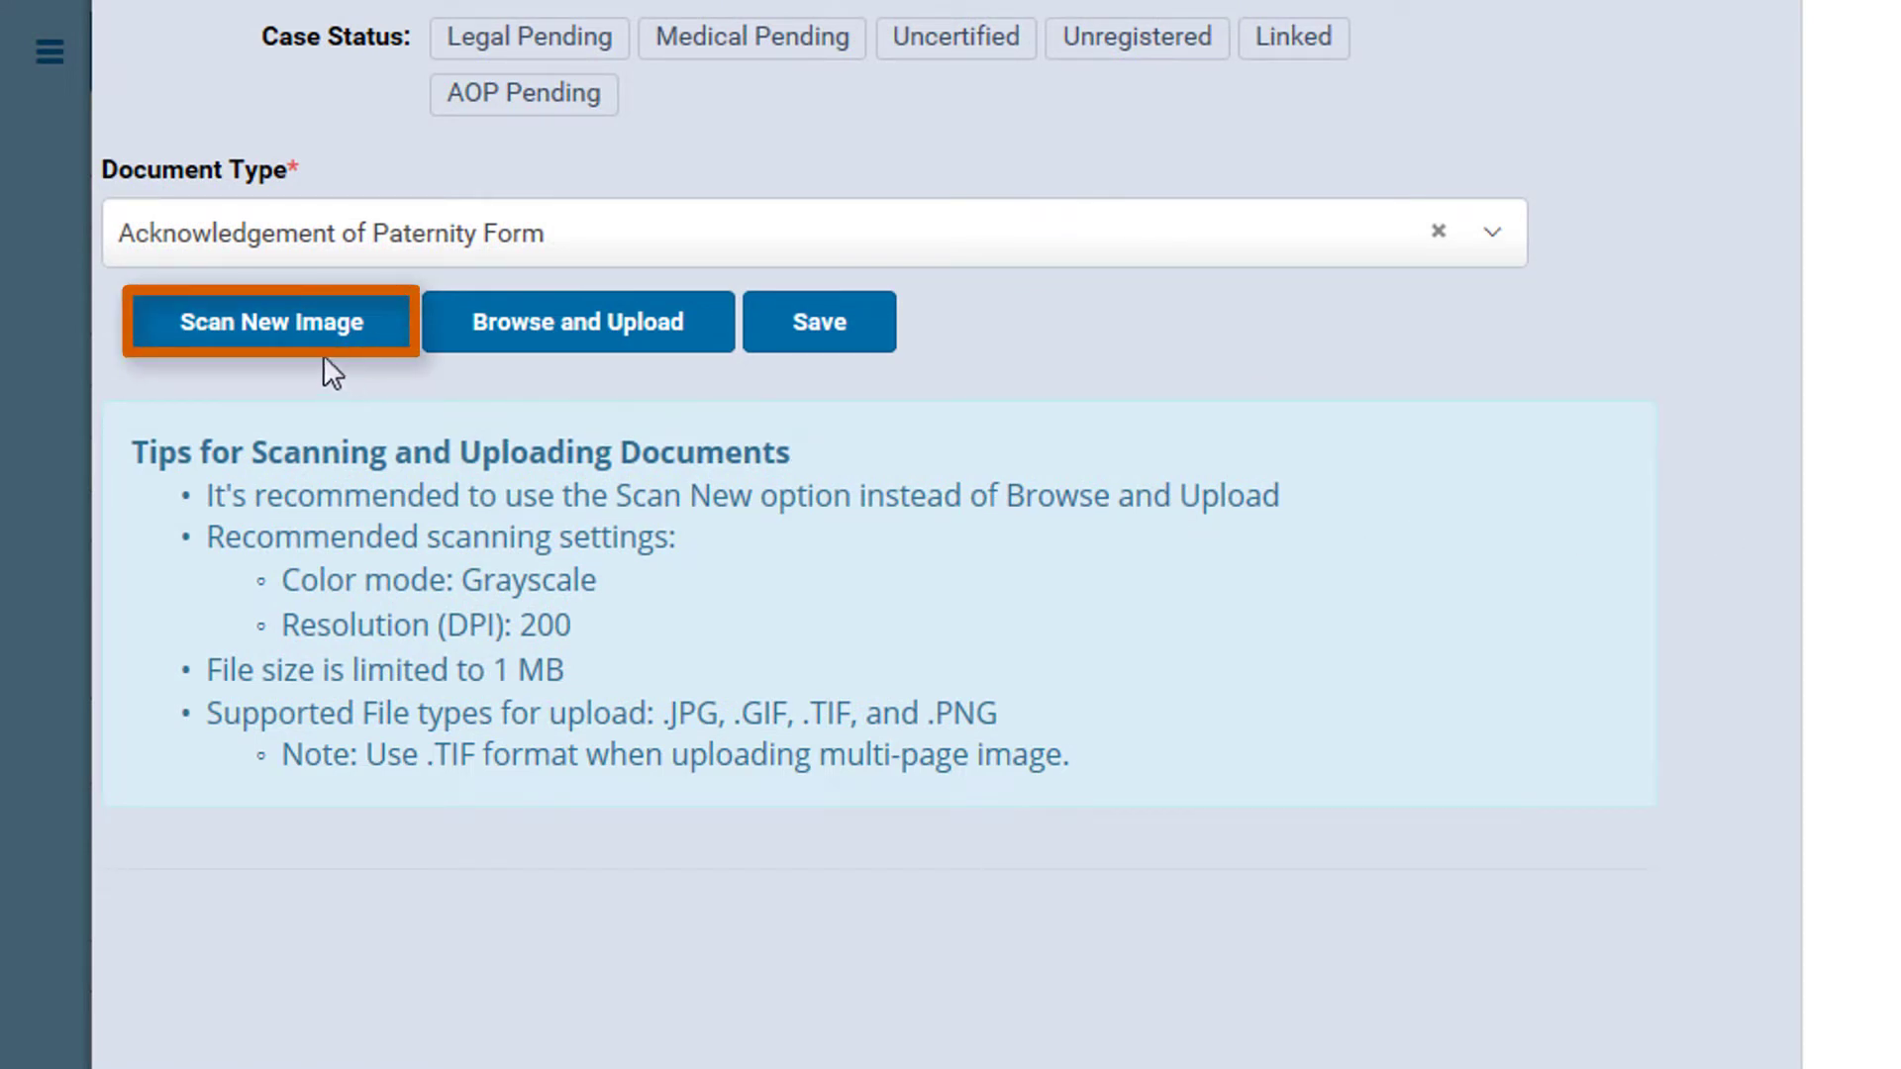
pyautogui.click(269, 342)
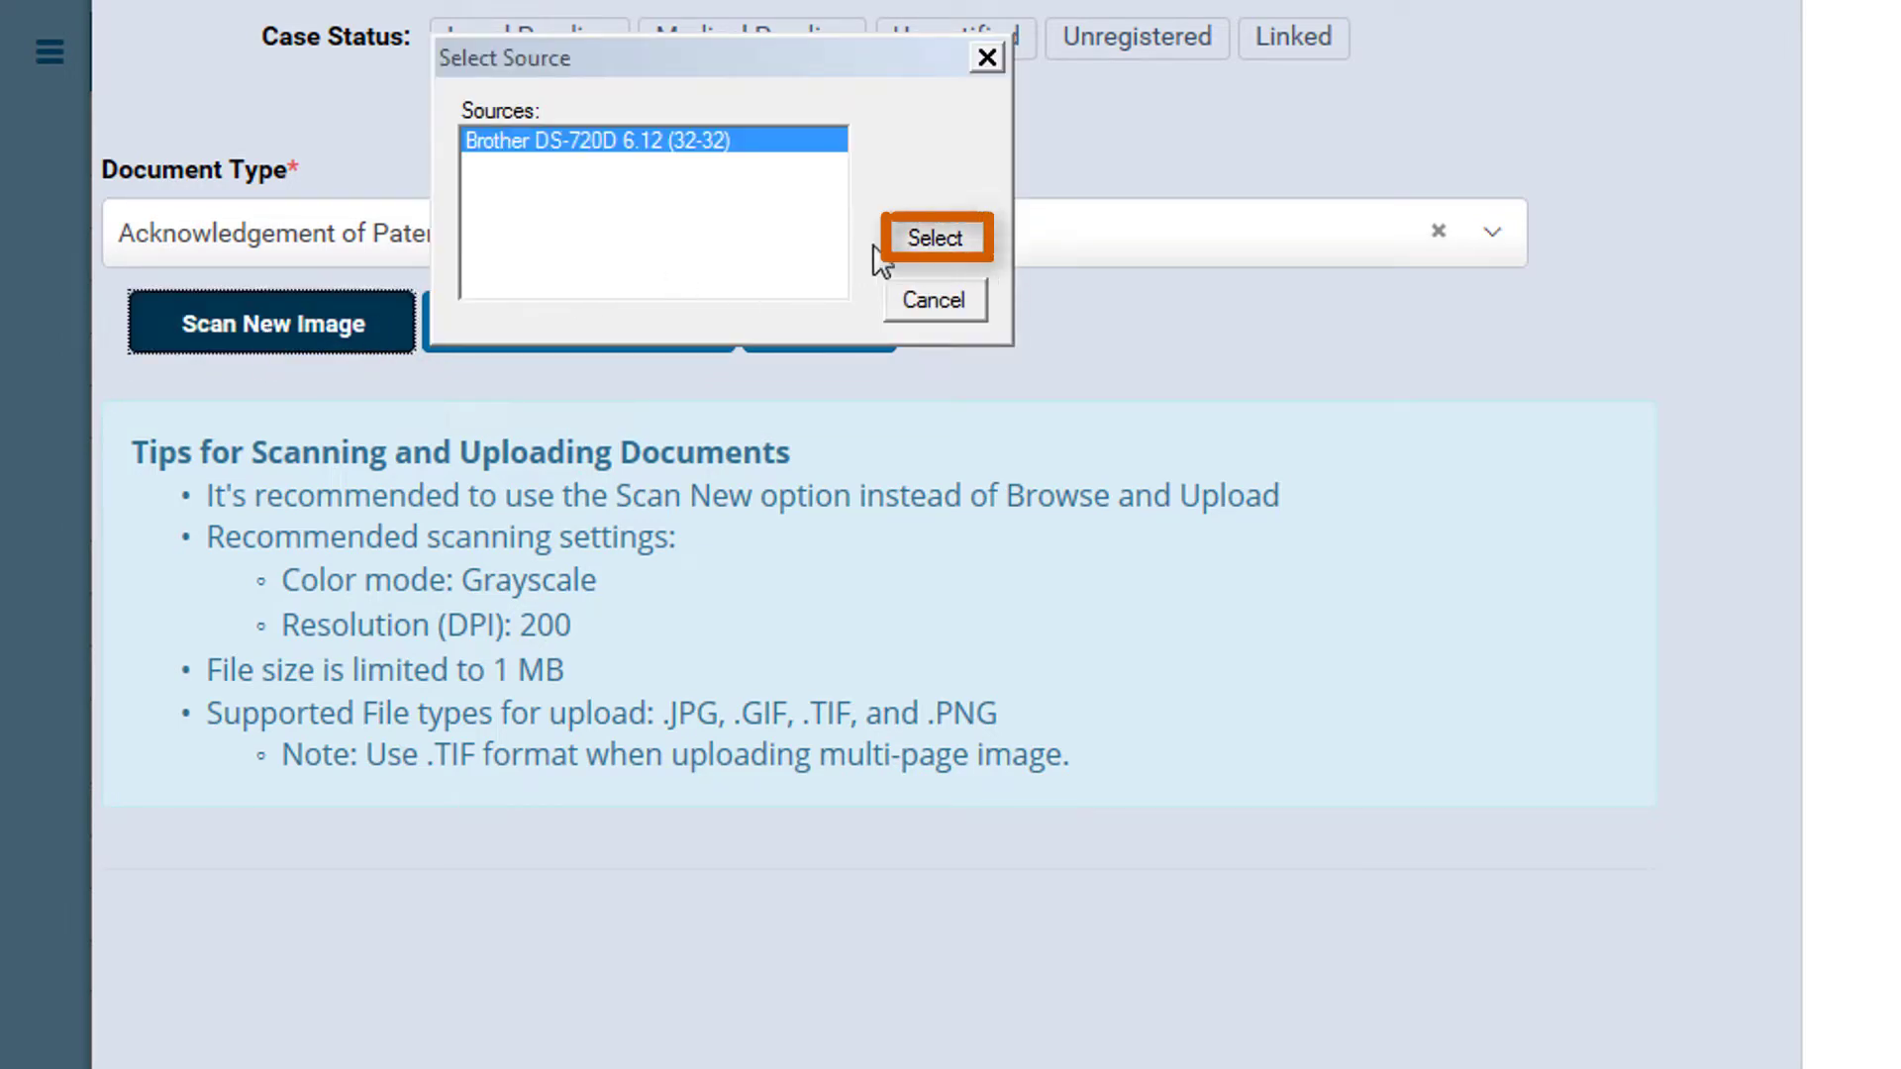
pyautogui.click(945, 242)
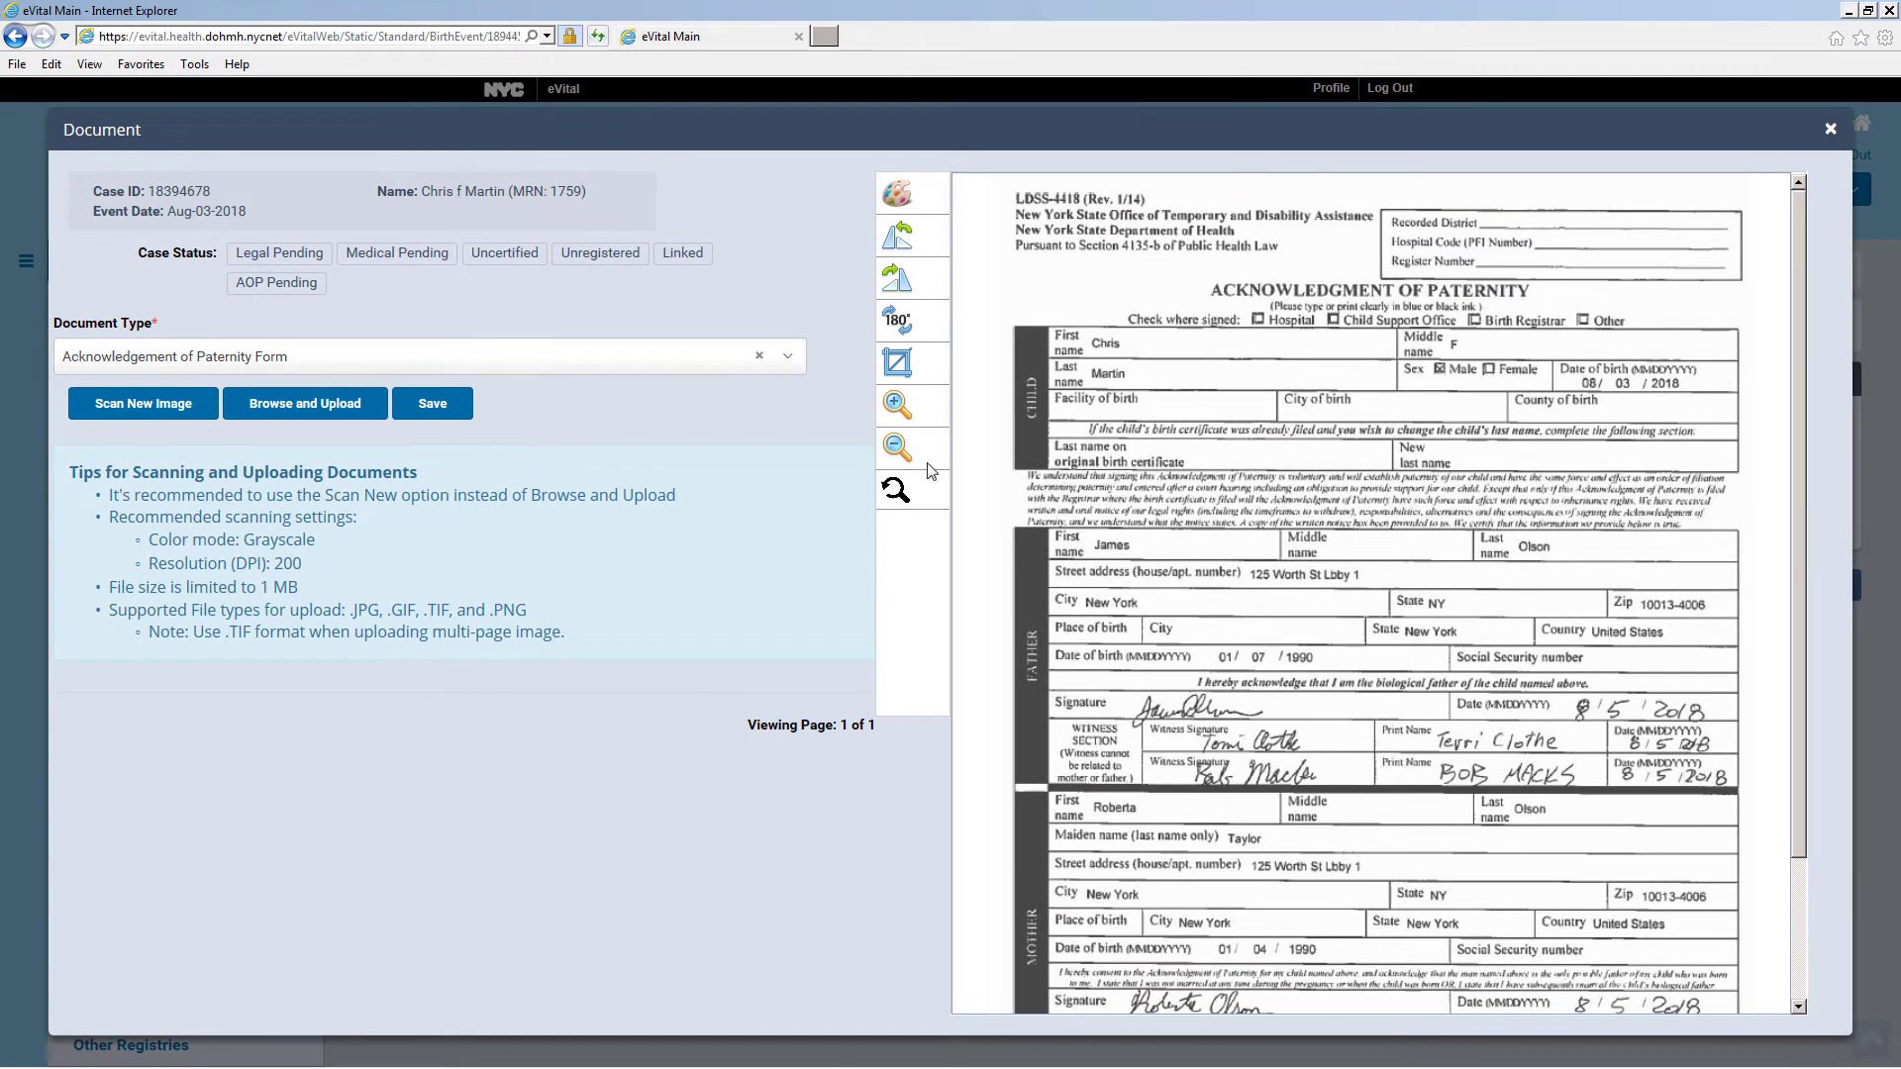
pyautogui.click(425, 408)
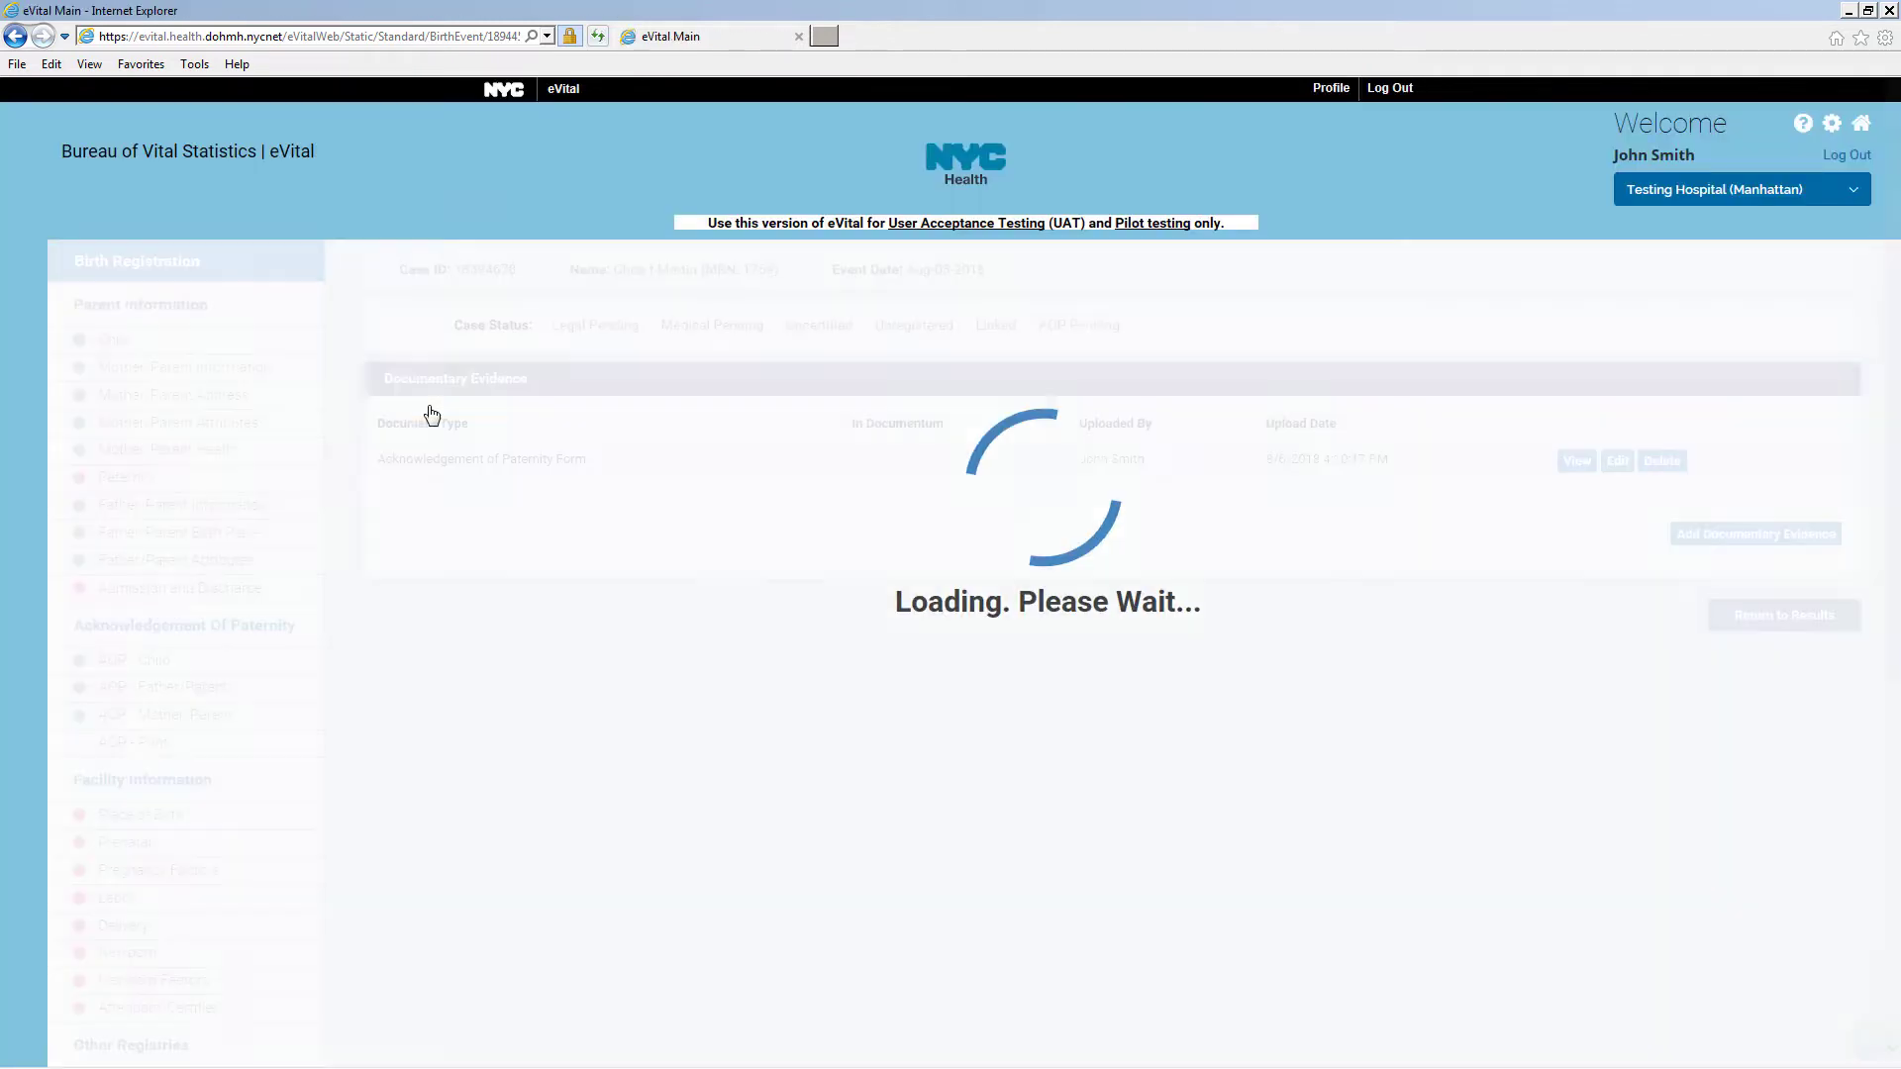
# Re-save the Paternity page so the BR1004 scan requirement clears
pyautogui.scroll(-6, 437, 383)
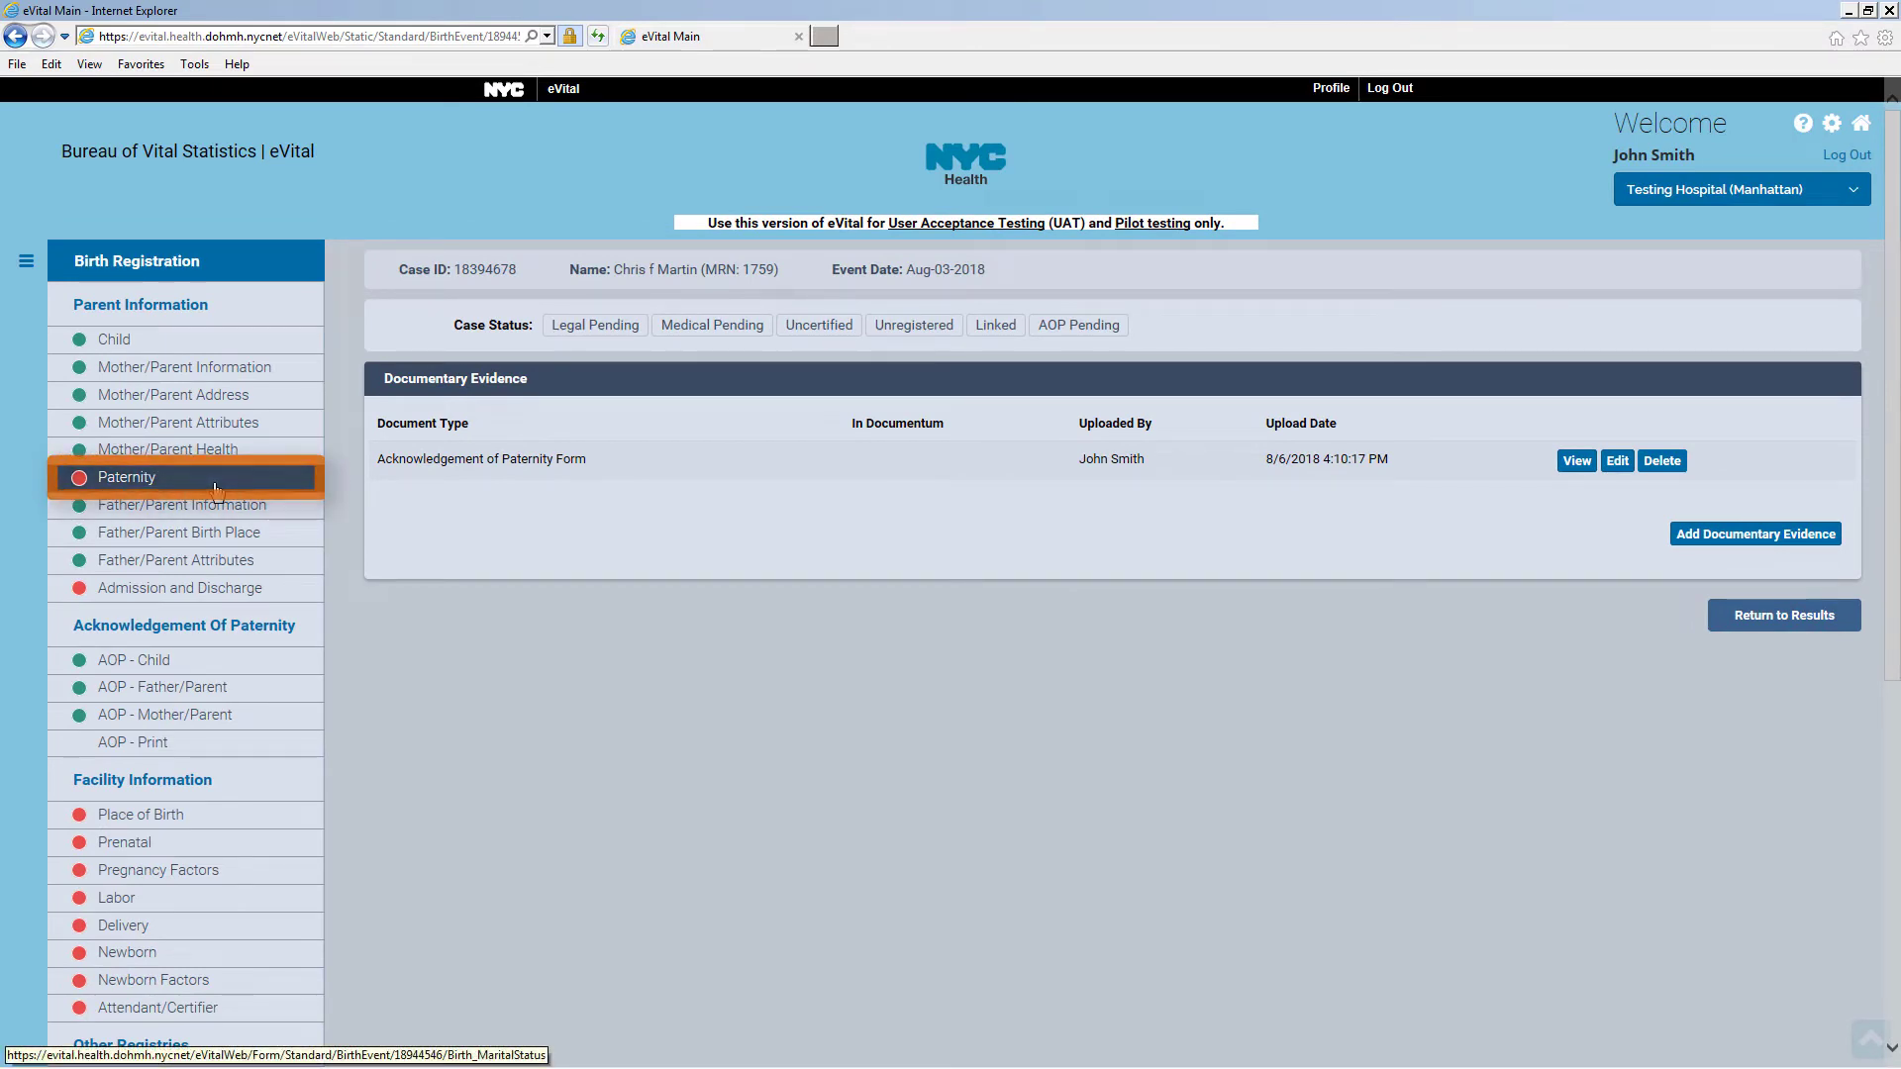
pyautogui.click(216, 485)
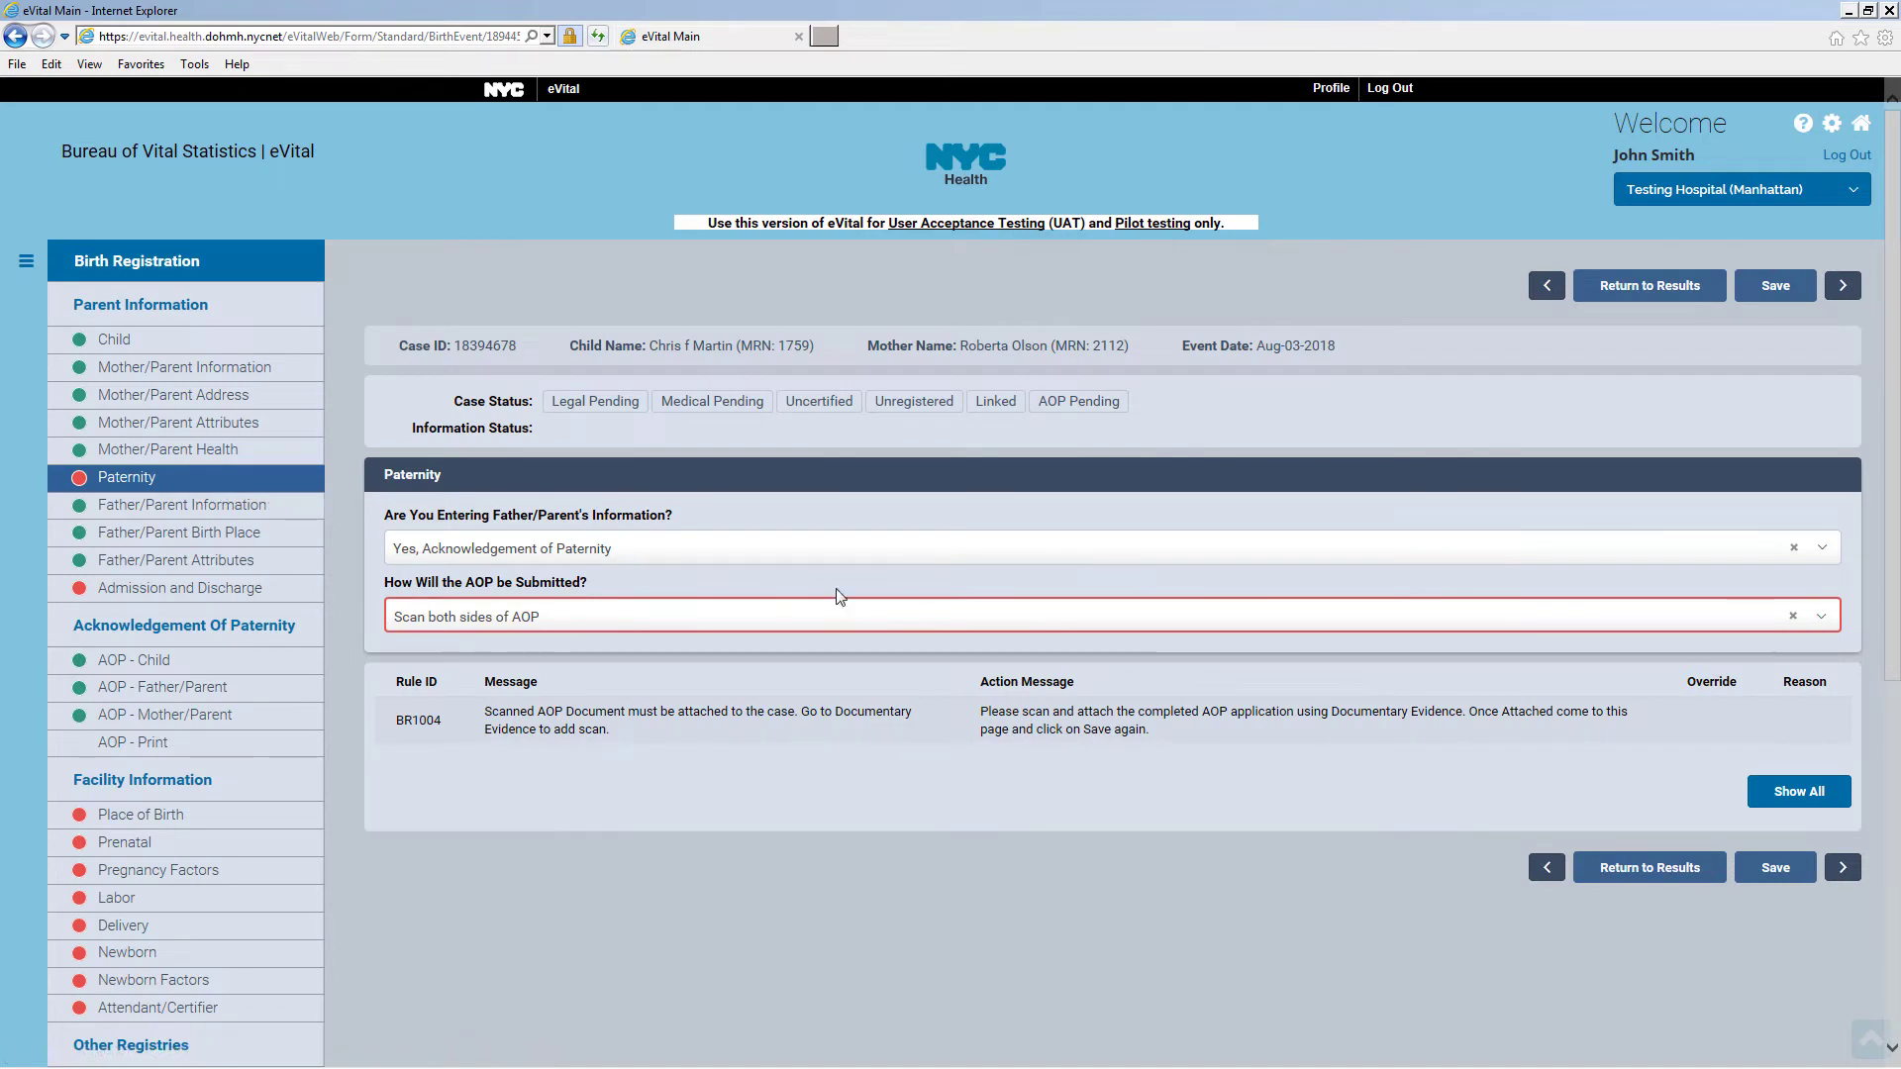
pyautogui.click(1778, 869)
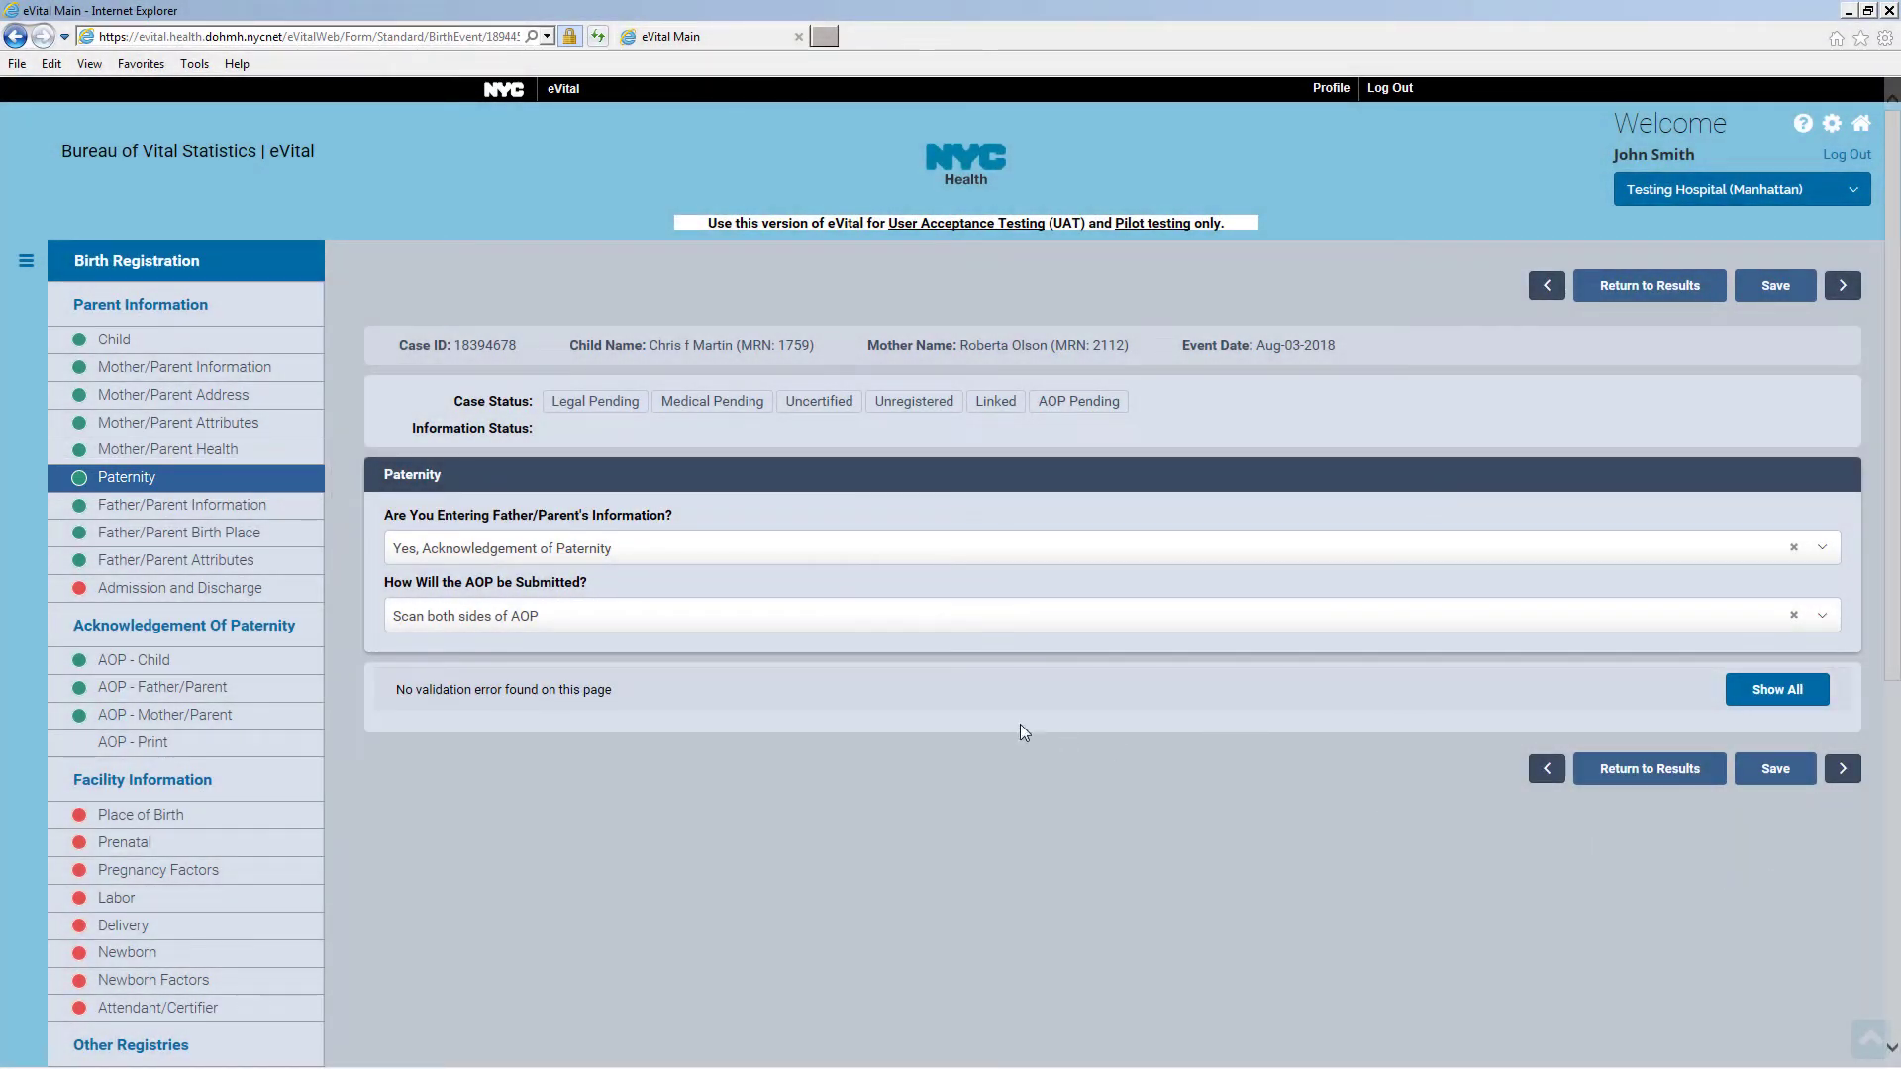
# Answer Yes for prenatal record, formal risk assessment, MSAFP test offered and MSAFP screen done
pyautogui.click(273, 593)
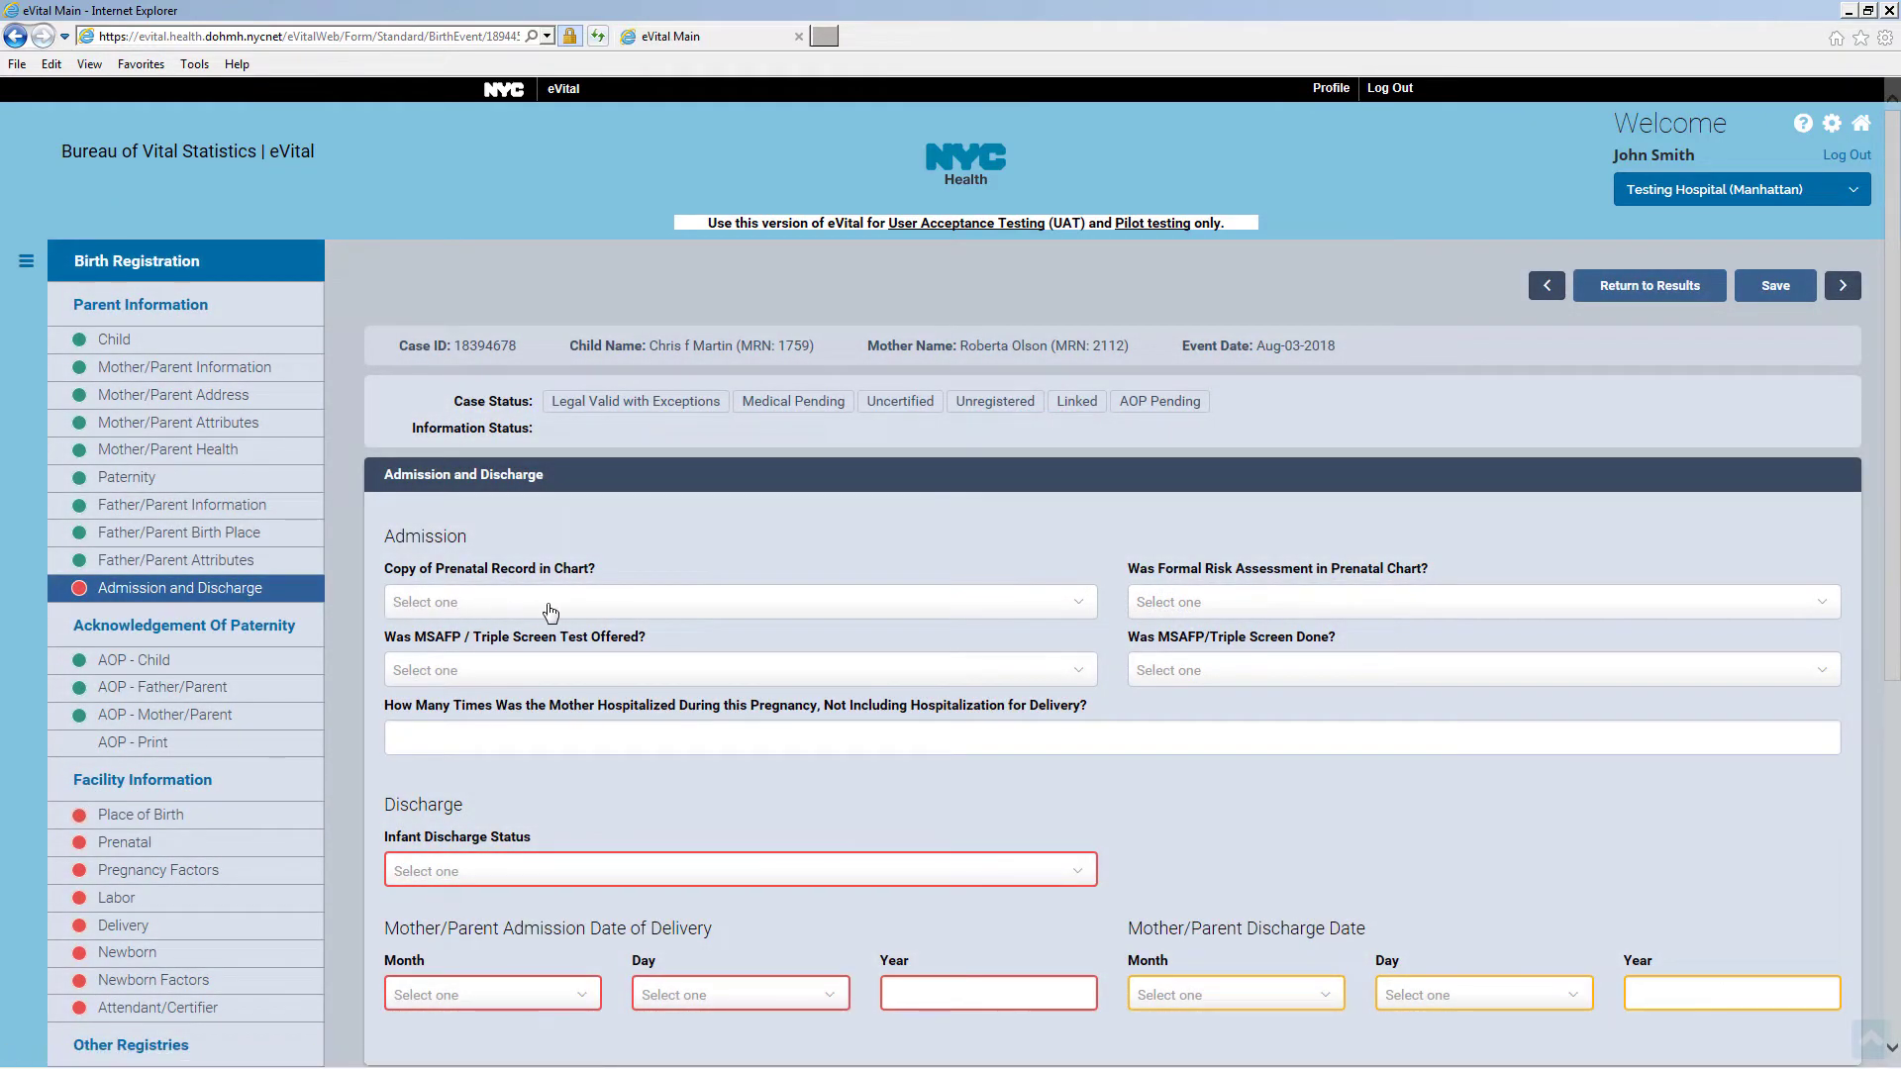
pyautogui.click(551, 611)
pyautogui.click(551, 659)
pyautogui.click(1195, 611)
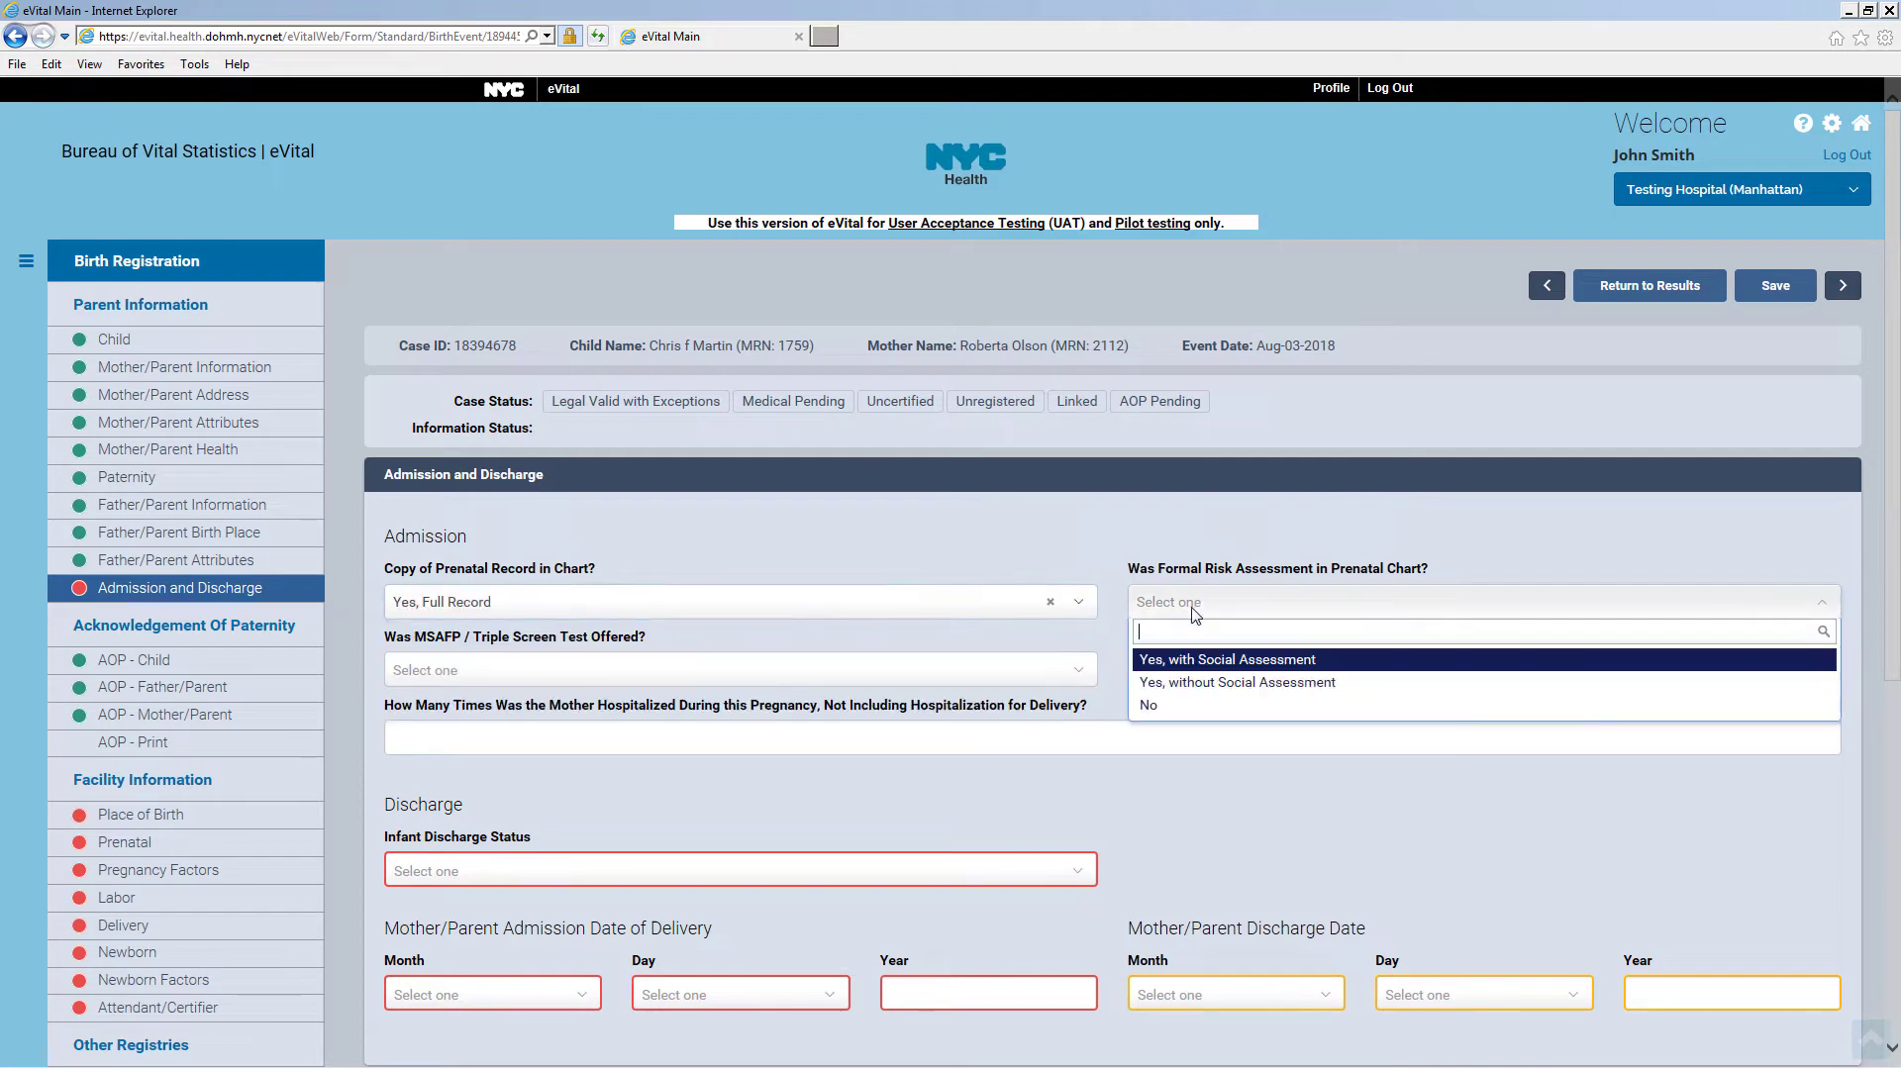
pyautogui.click(1183, 662)
pyautogui.click(948, 673)
pyautogui.click(940, 733)
pyautogui.click(1222, 682)
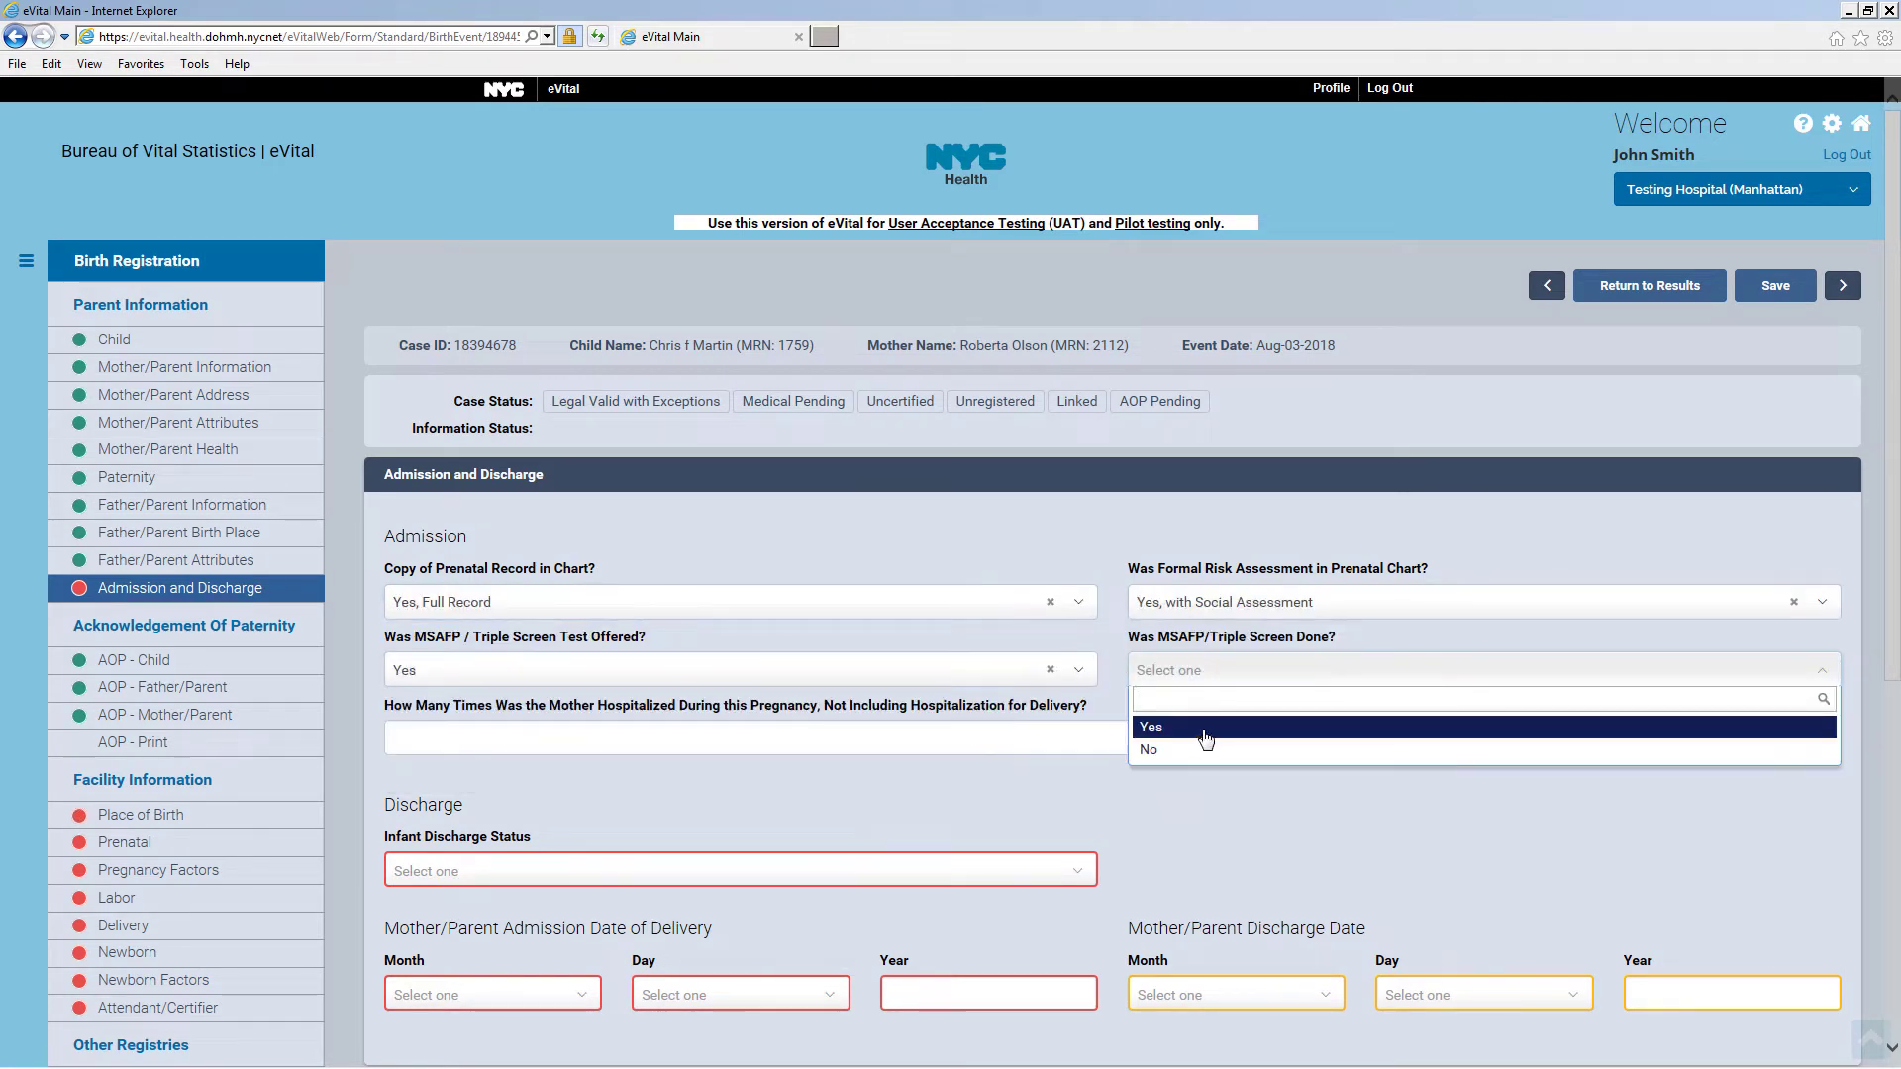
pyautogui.click(1226, 727)
pyautogui.click(851, 750)
# Set the infant as Discharged Home on Aug 05, 2018
pyautogui.scroll(-3, 852, 750)
pyautogui.click(716, 583)
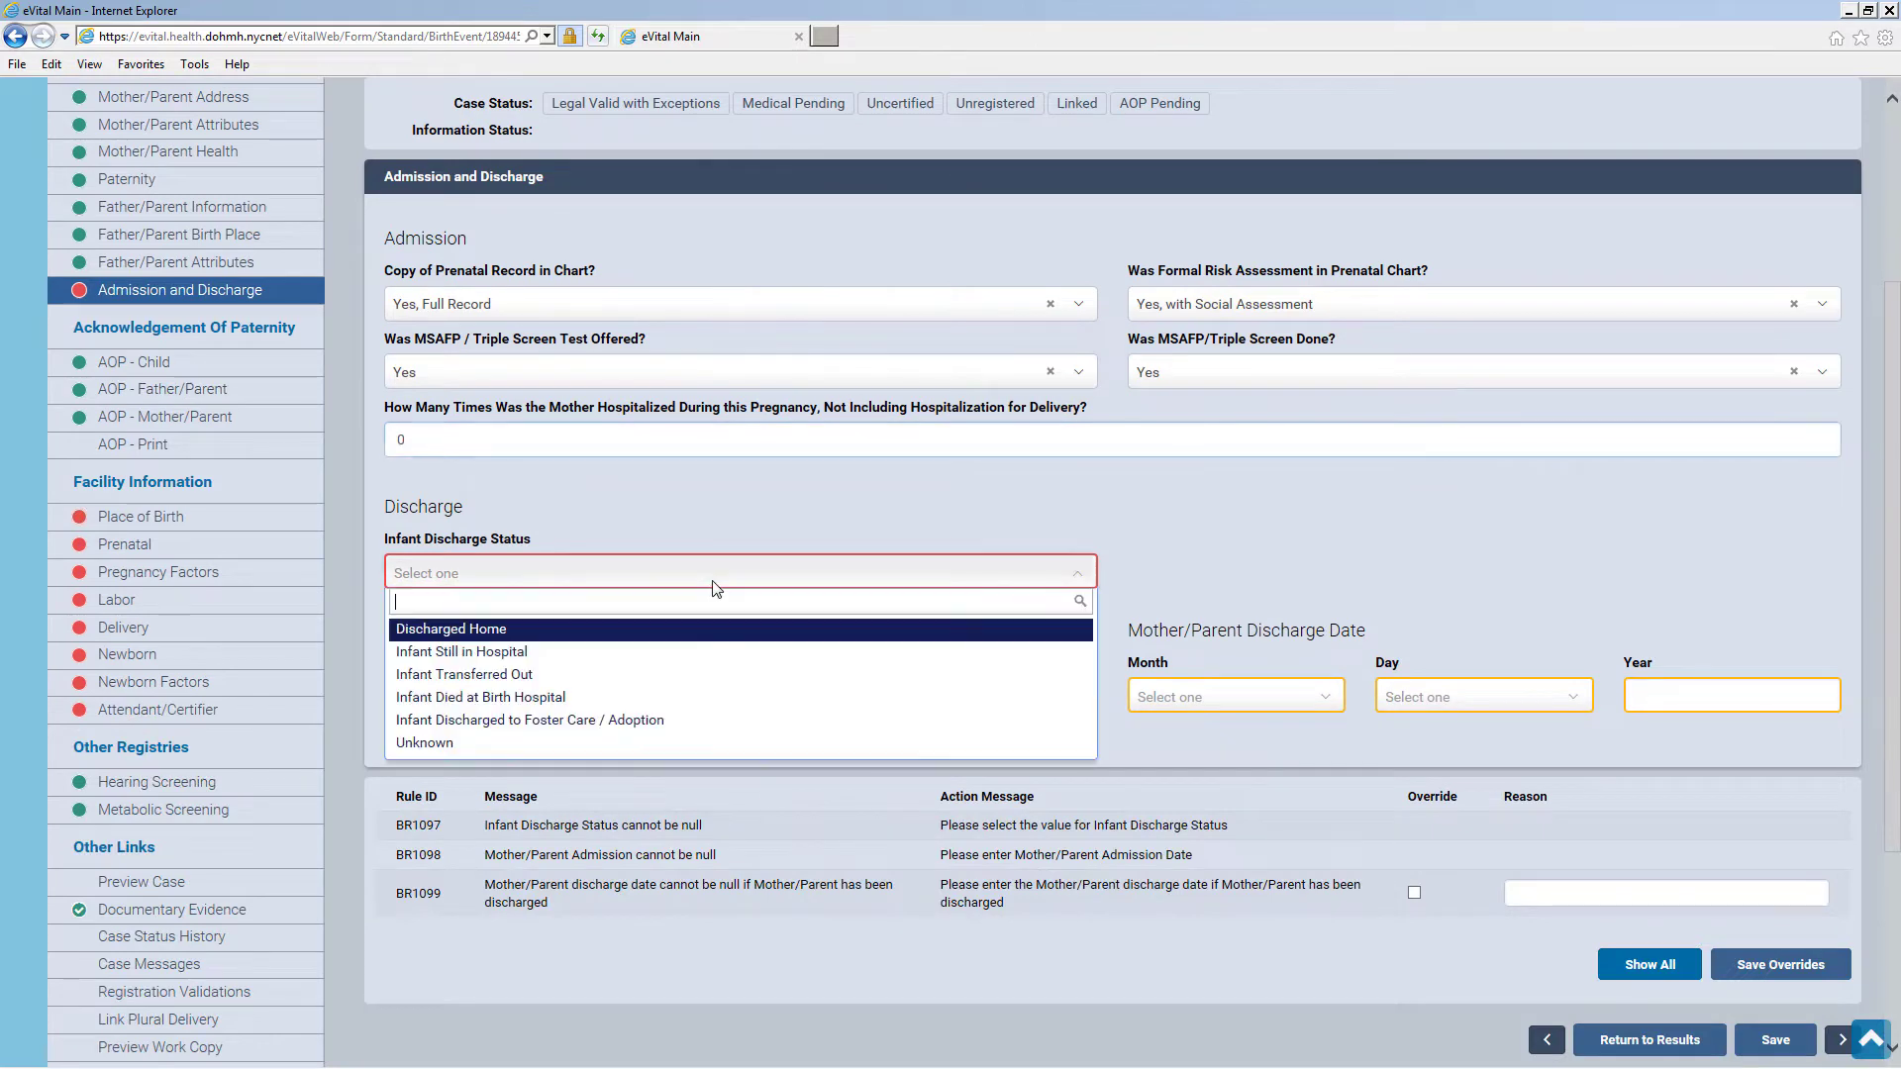
pyautogui.click(690, 636)
pyautogui.click(589, 696)
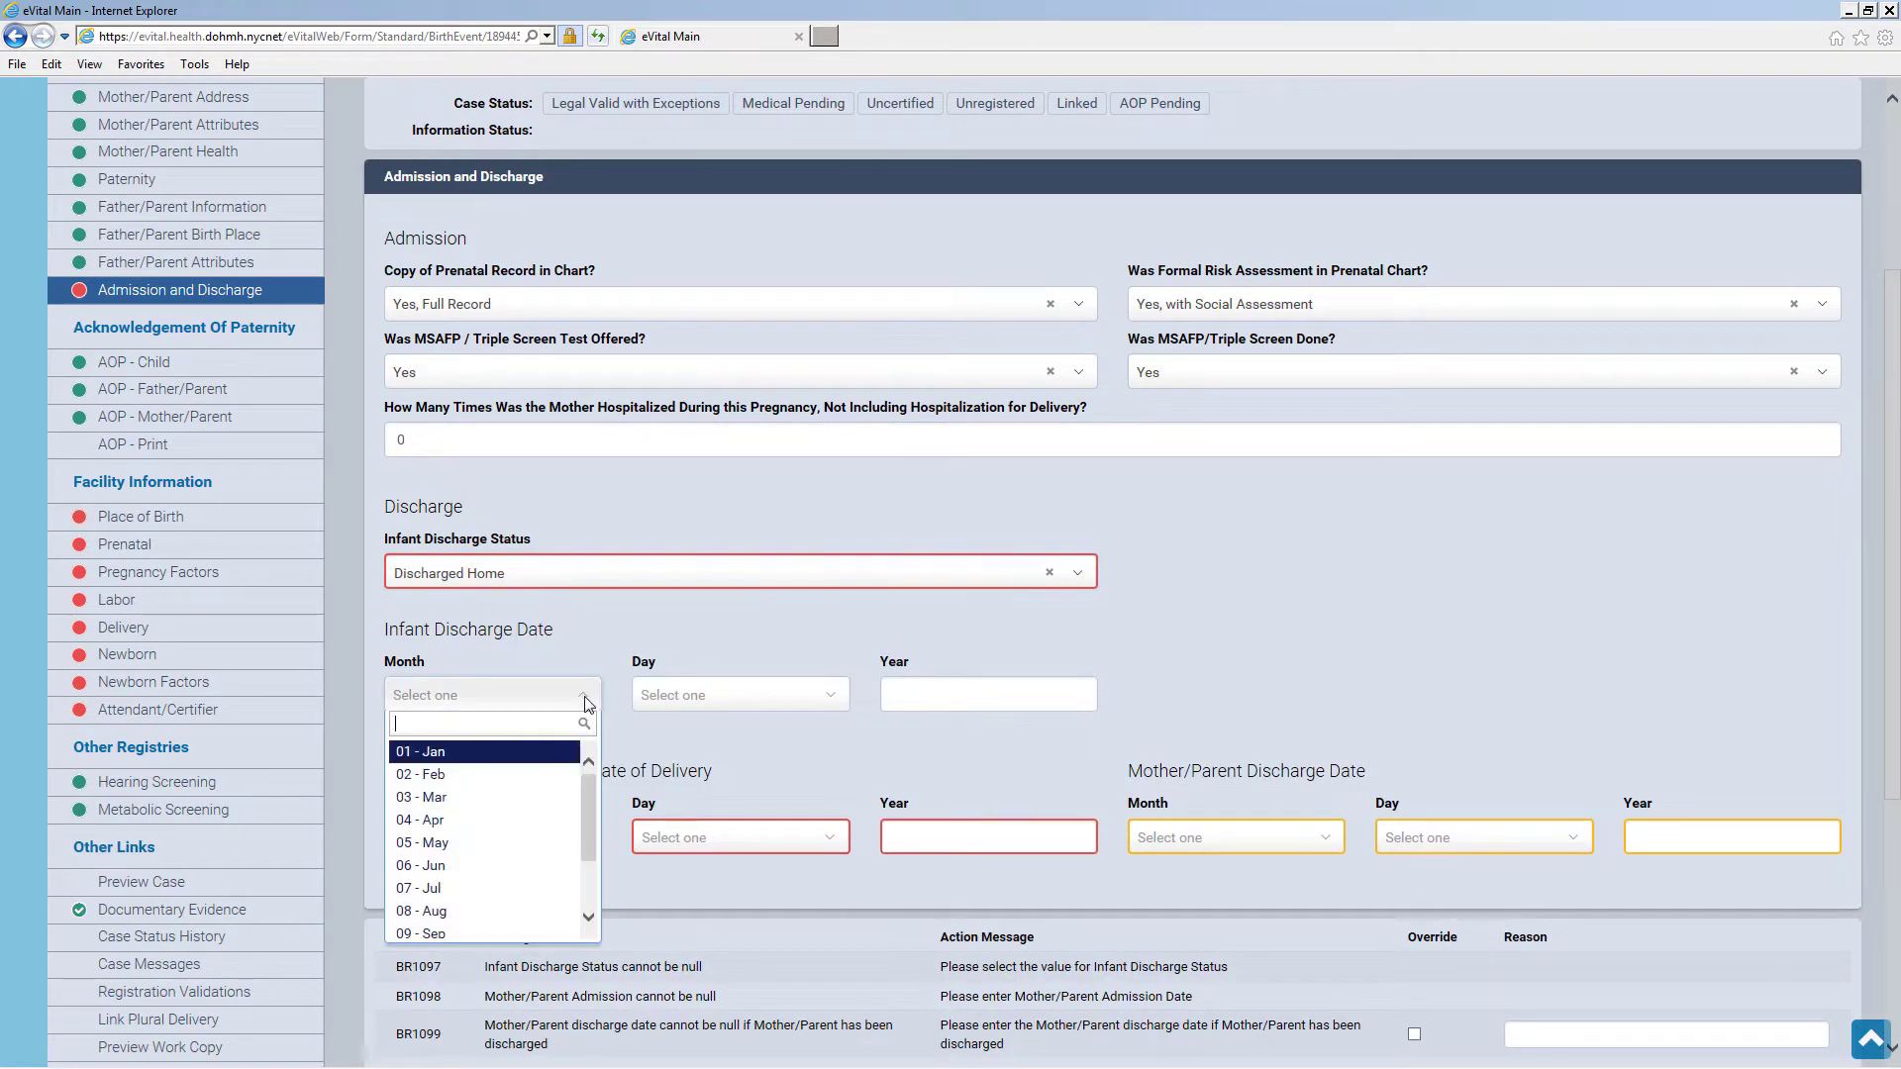
pyautogui.click(540, 913)
pyautogui.click(690, 696)
pyautogui.click(693, 841)
pyautogui.click(958, 693)
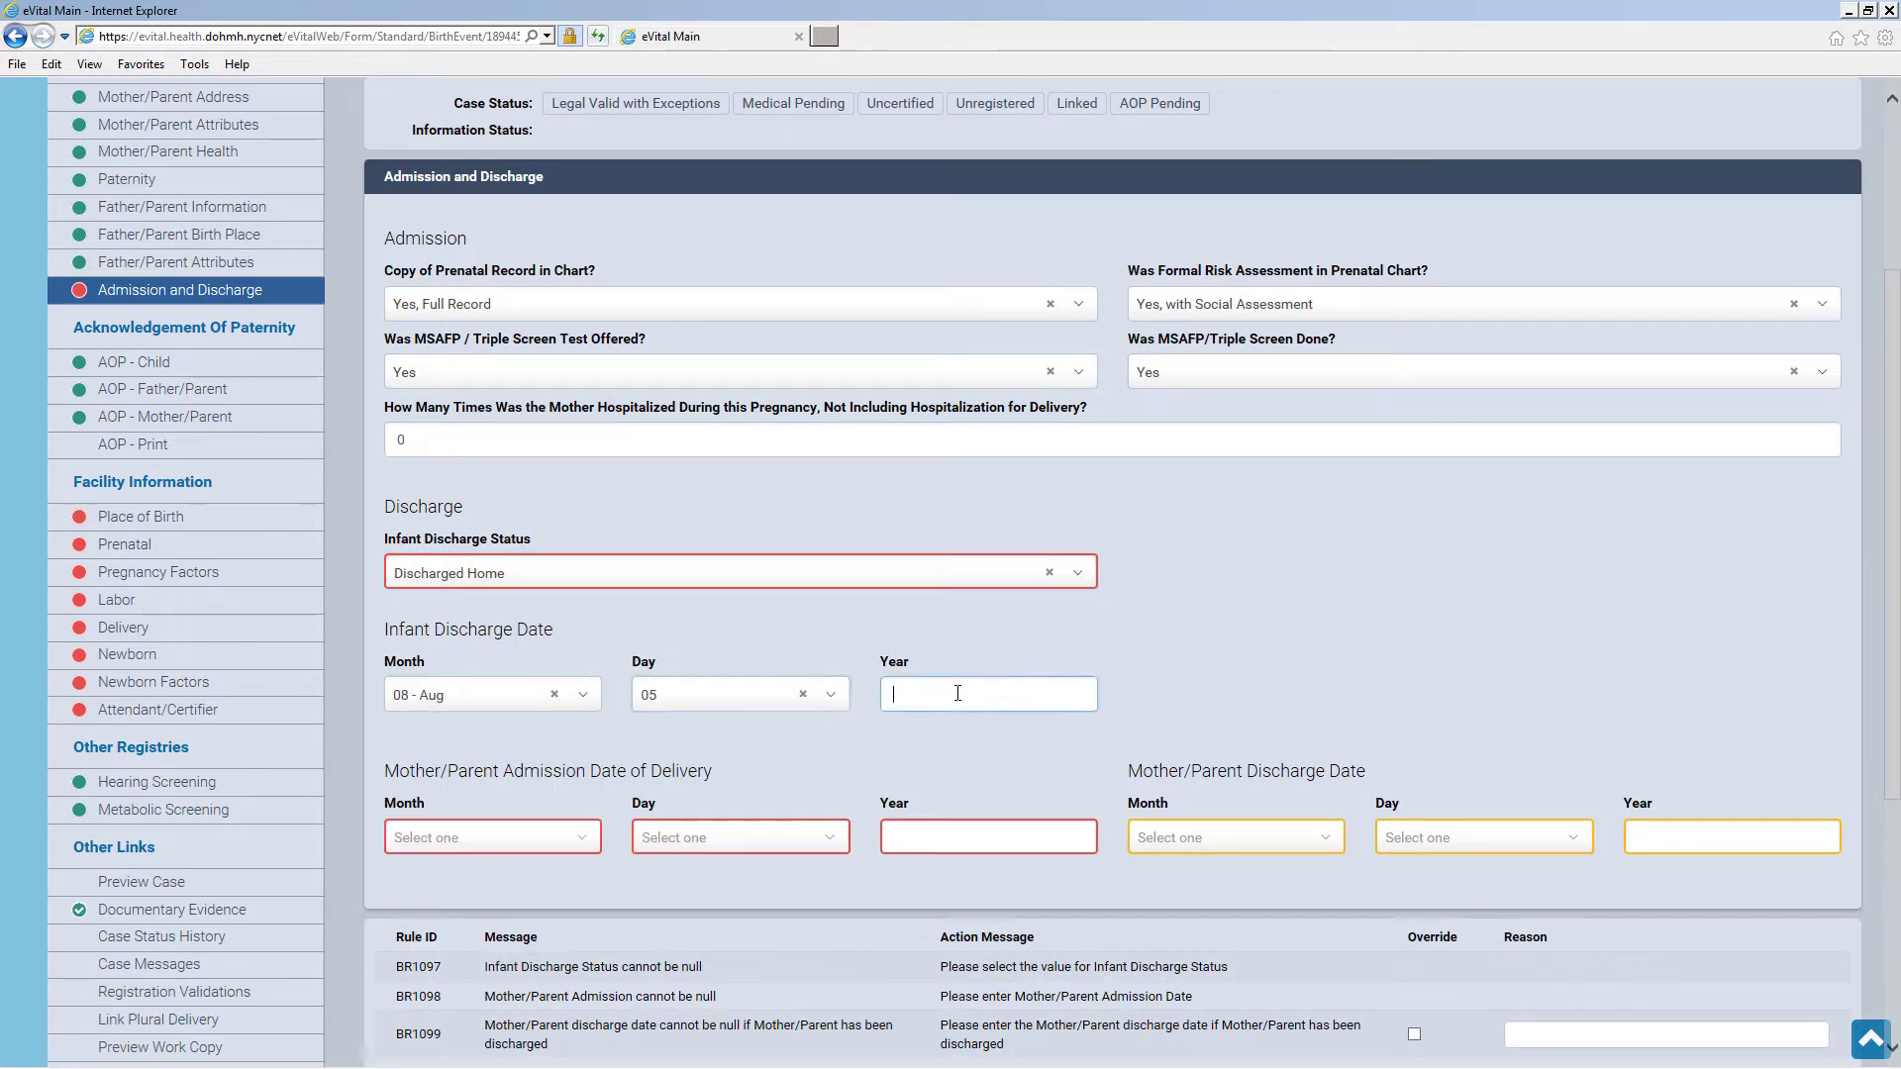
# Record the mother admitted Aug 02 and discharged Aug 05, then save the page
pyautogui.click(580, 837)
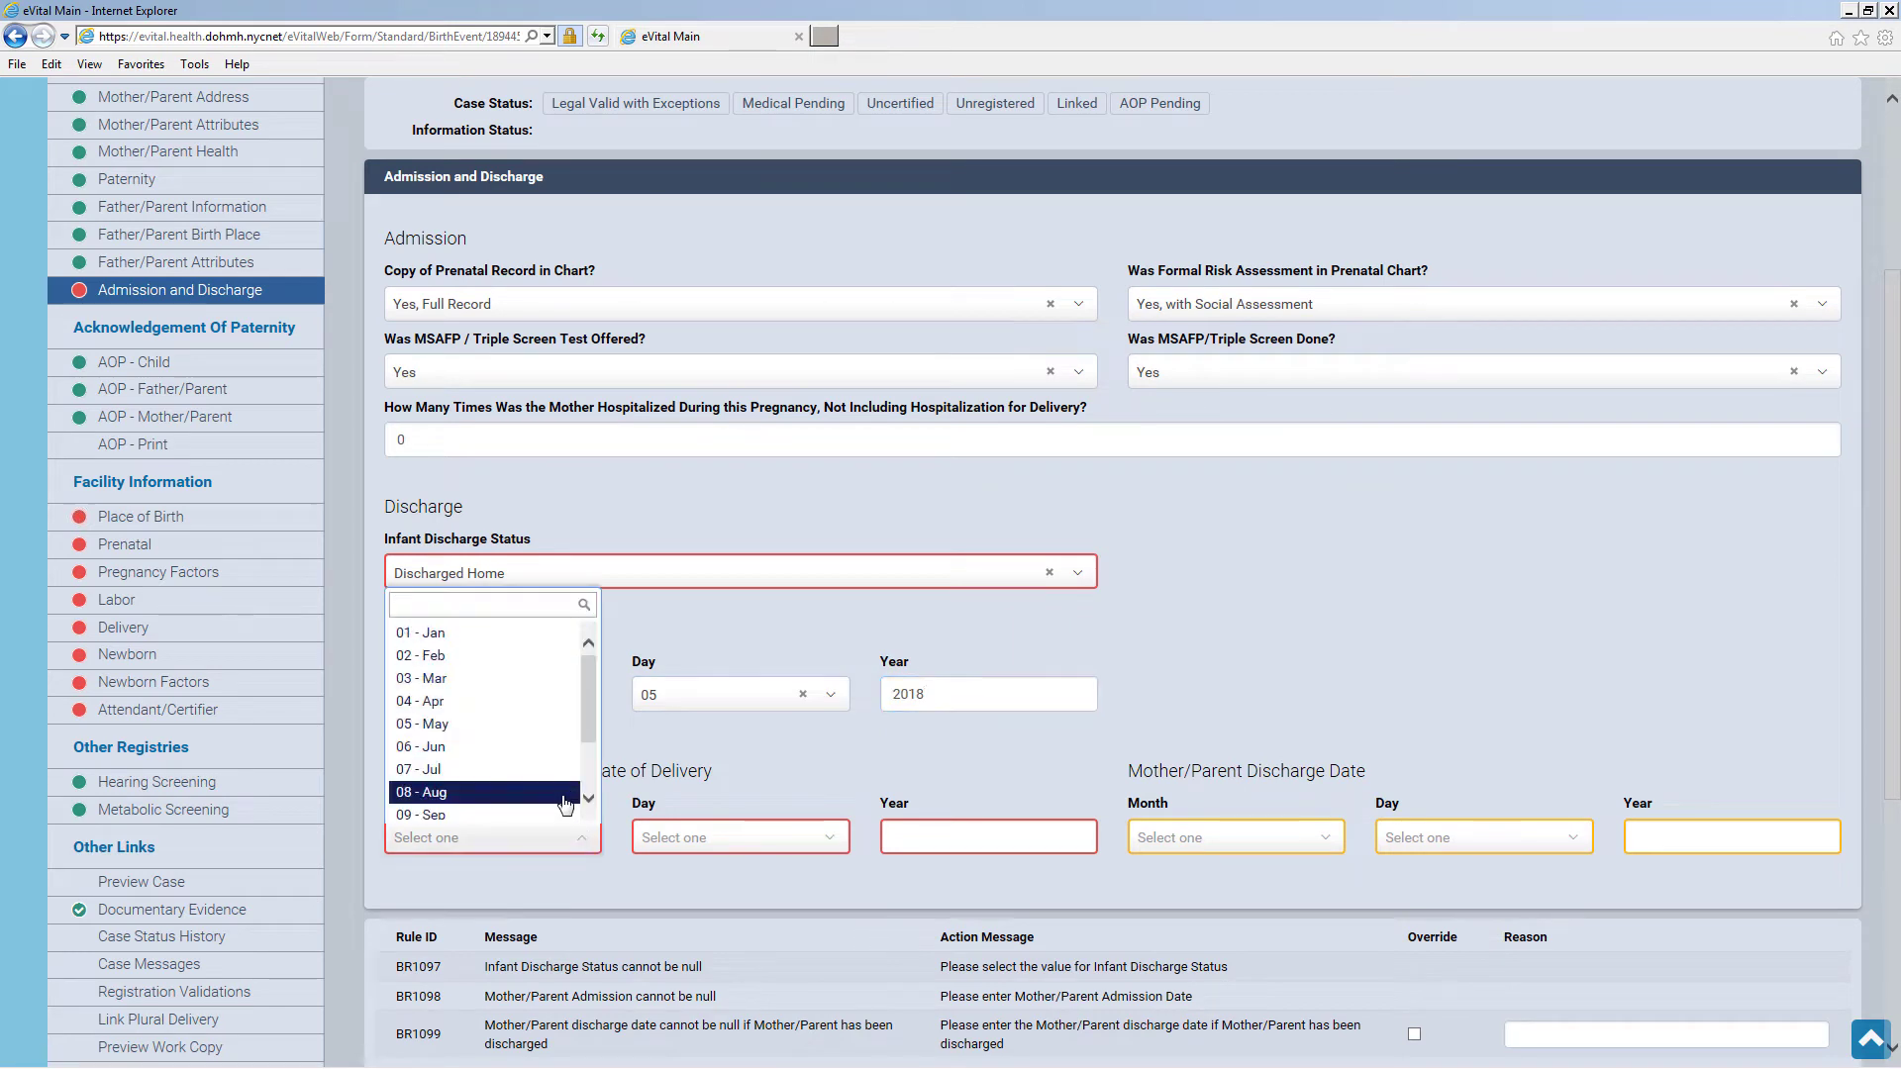
pyautogui.click(573, 792)
pyautogui.click(703, 838)
pyautogui.click(693, 655)
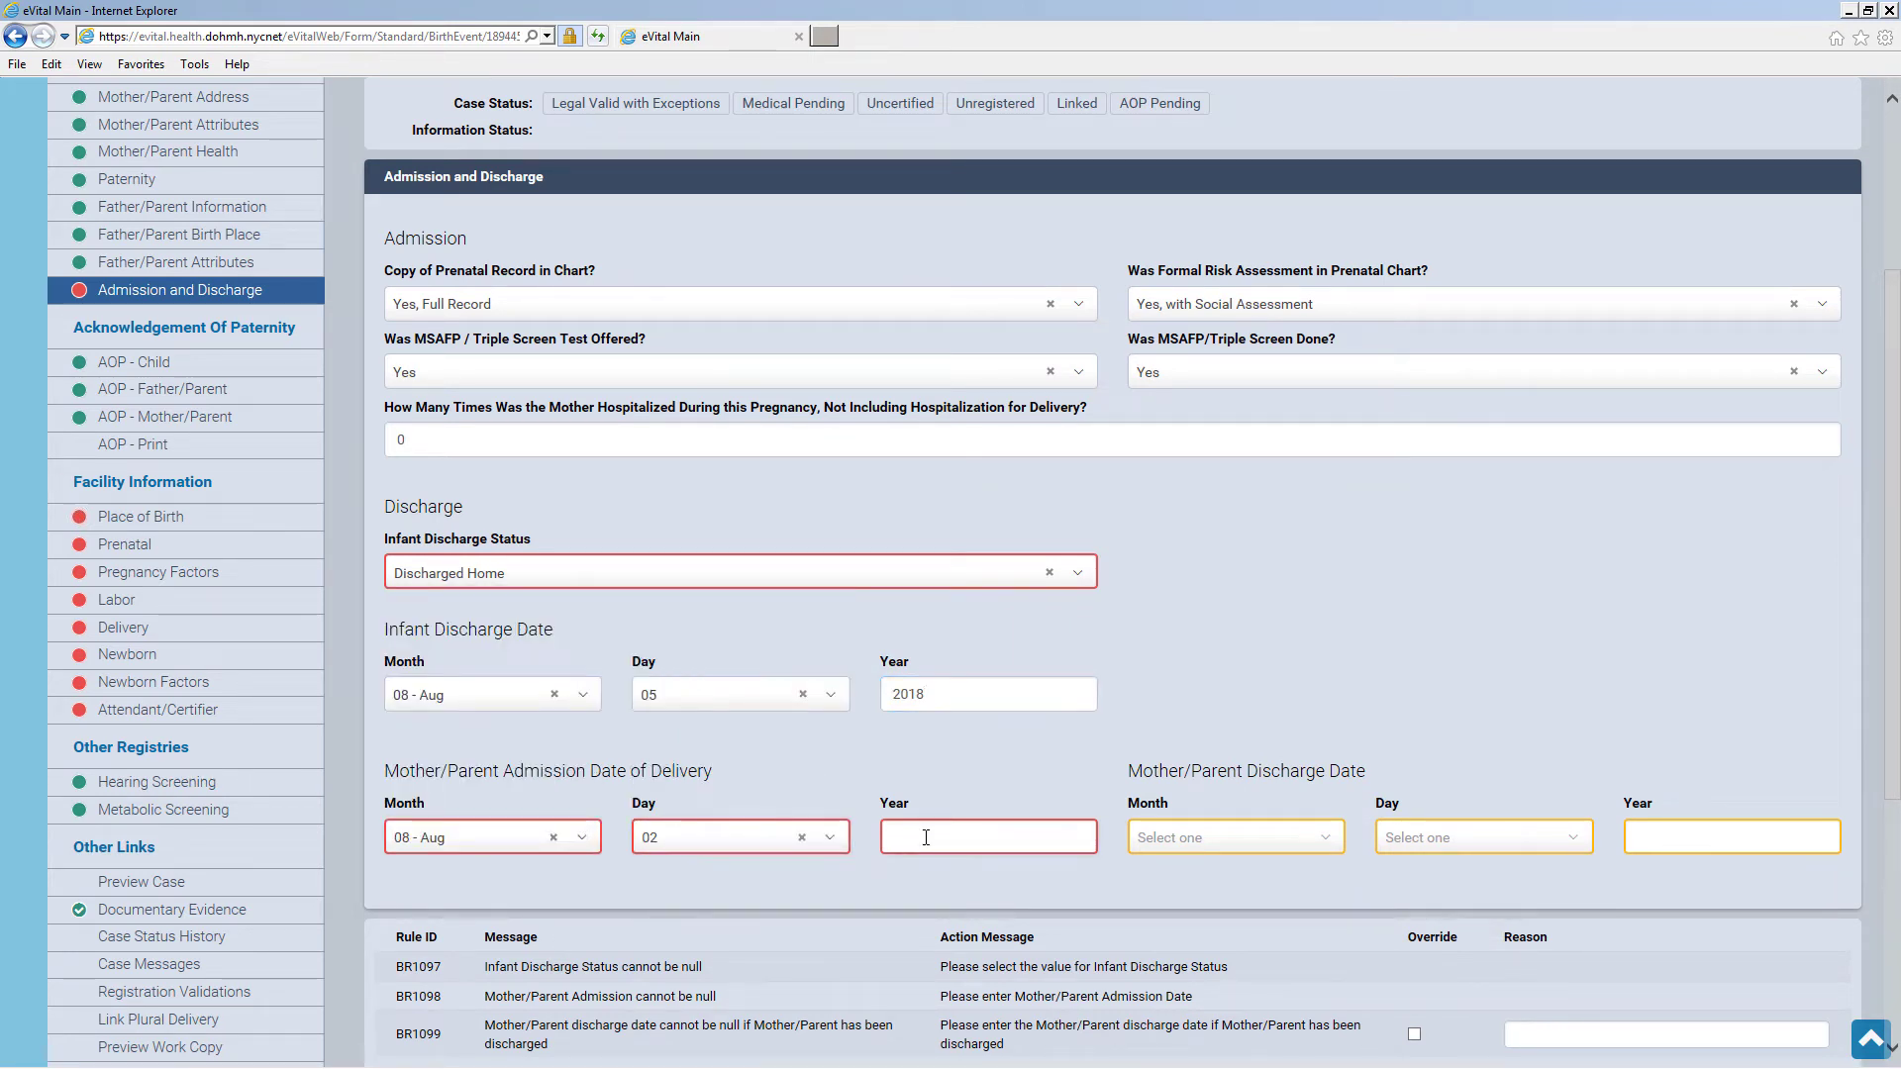
pyautogui.click(1336, 850)
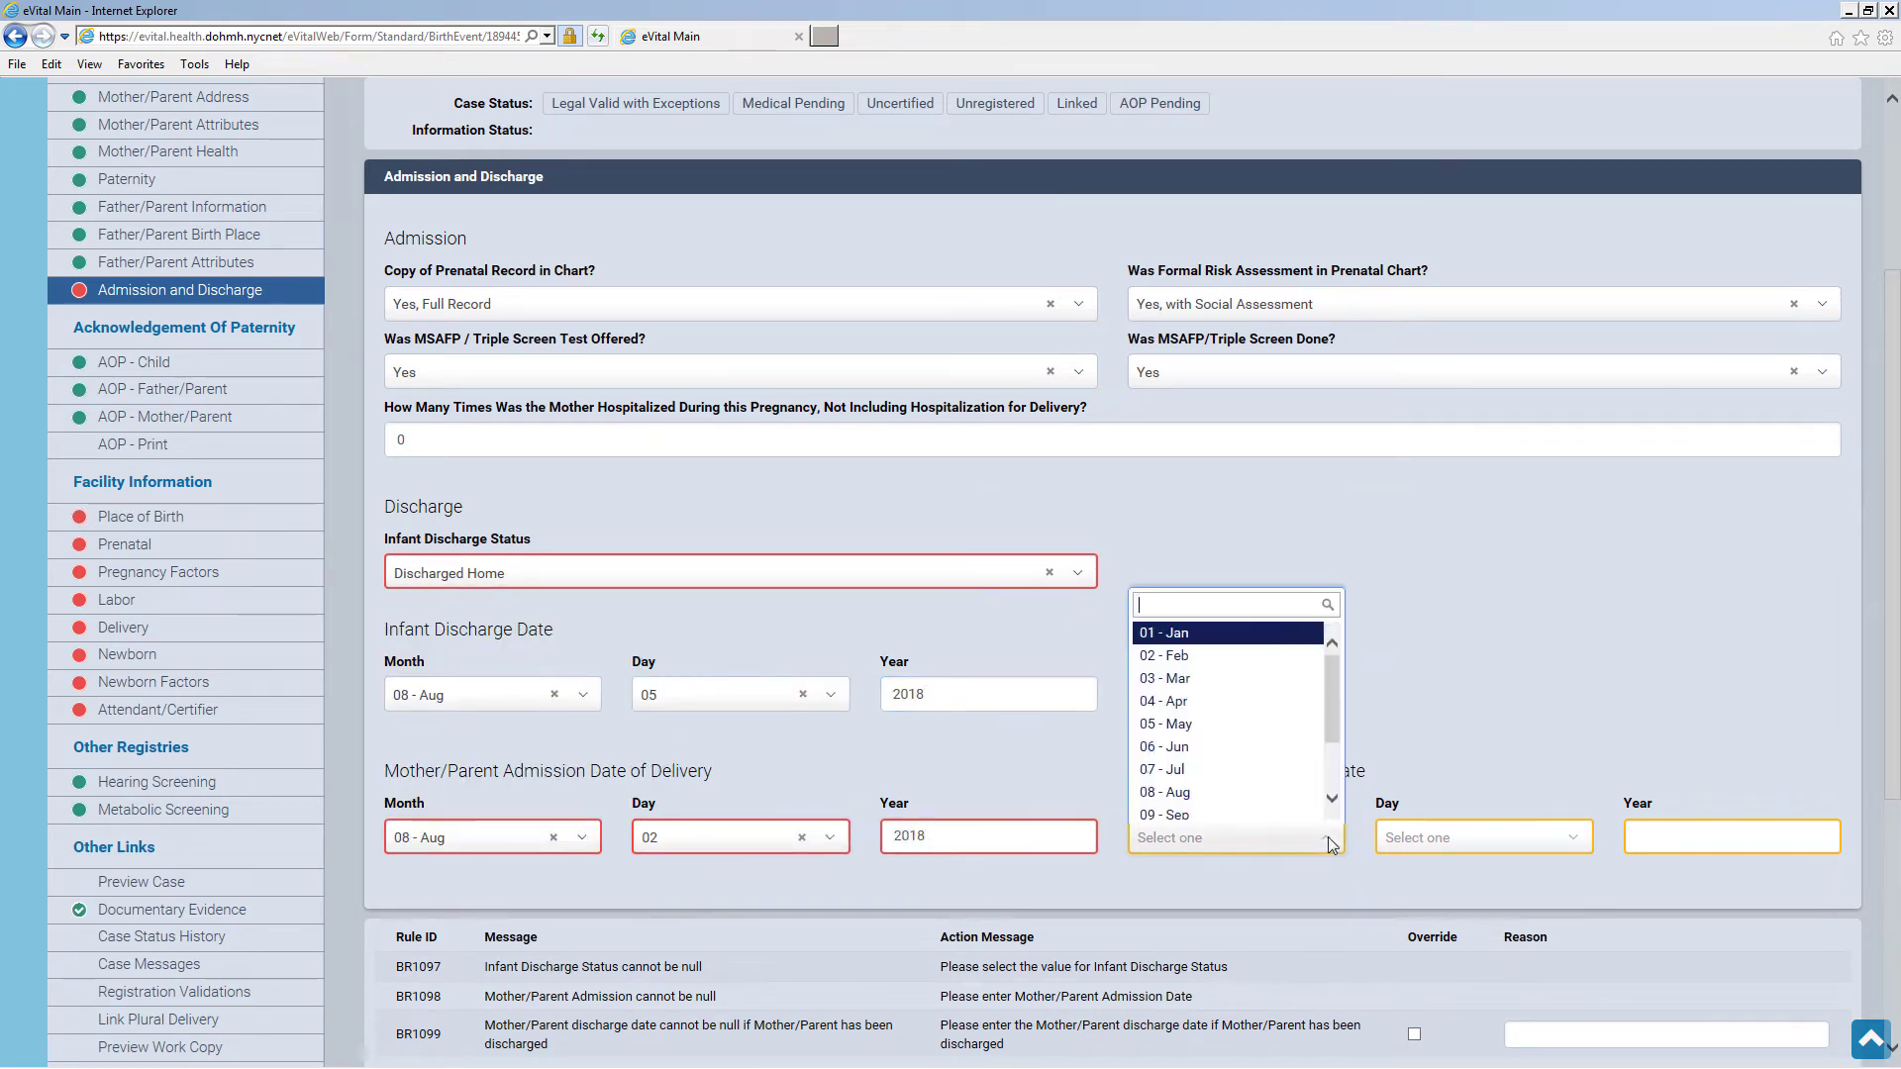
pyautogui.click(1305, 789)
pyautogui.click(1437, 842)
pyautogui.click(1438, 739)
pyautogui.click(1681, 838)
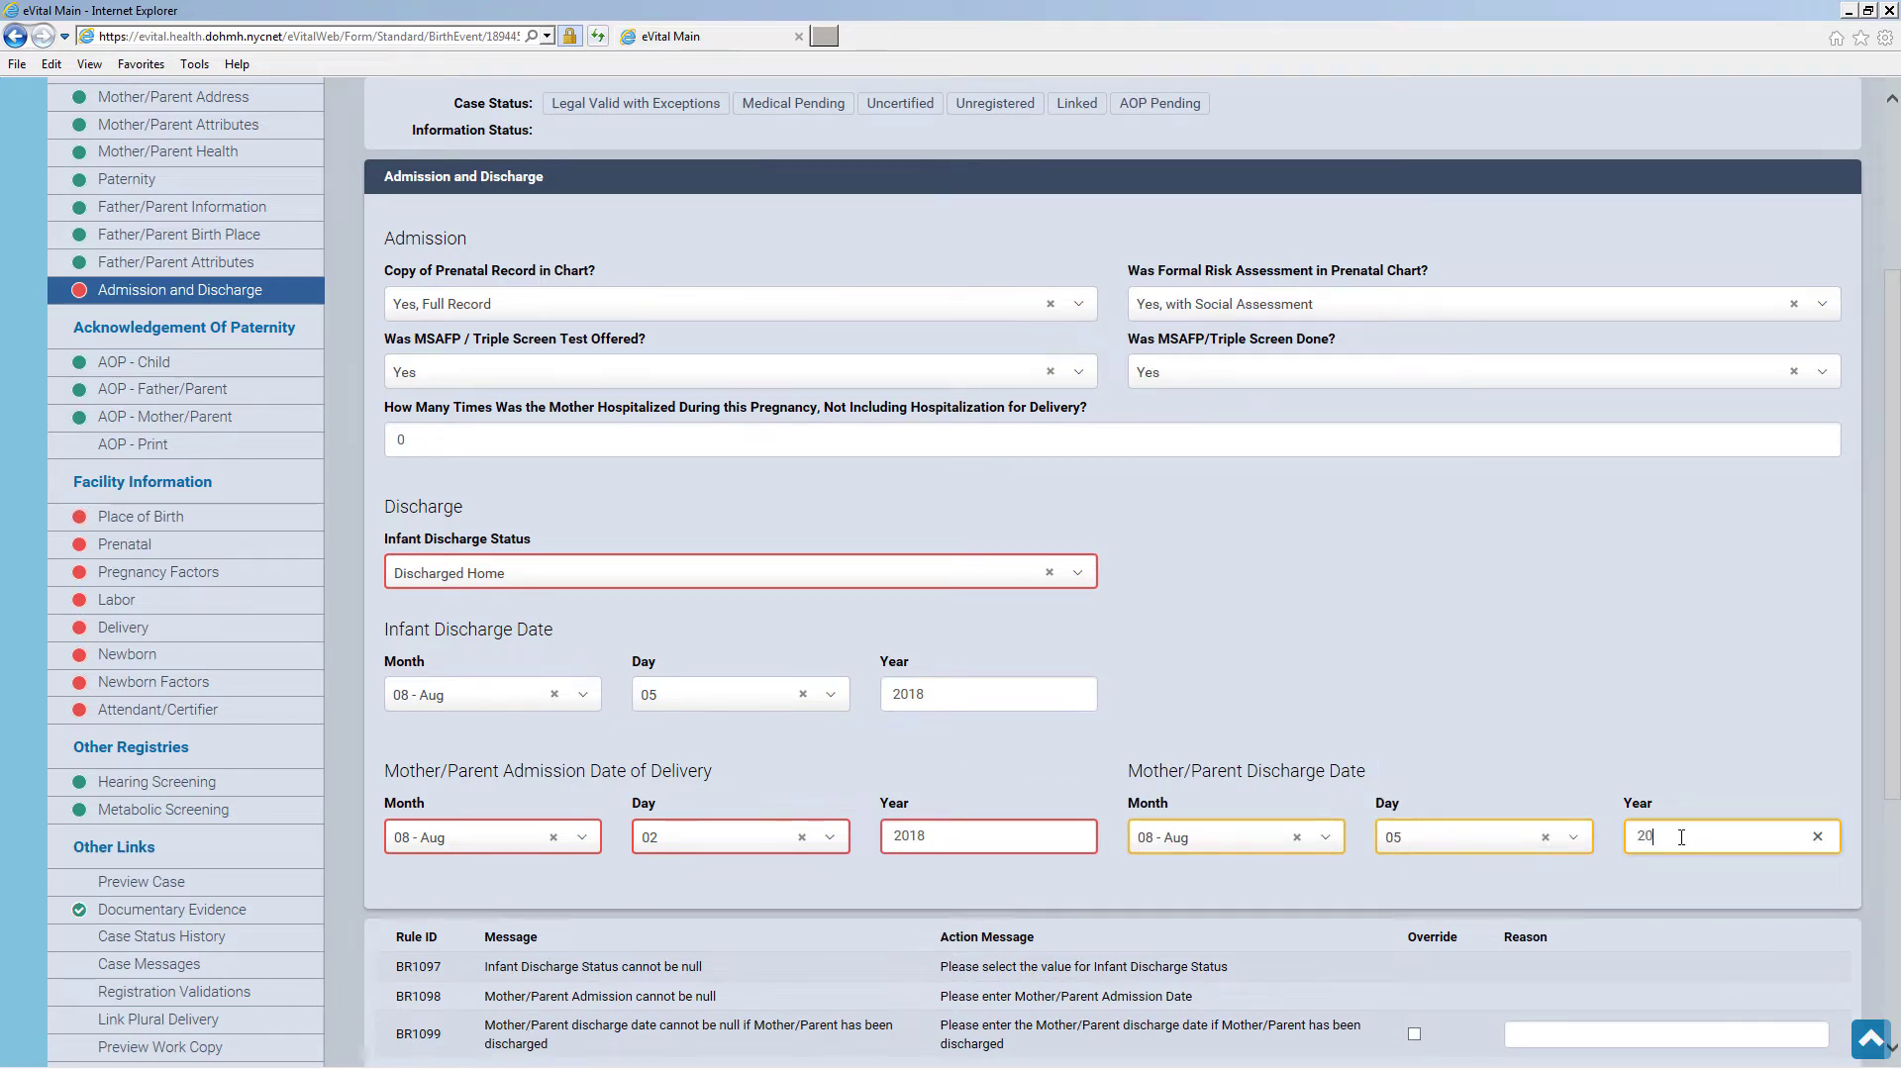
pyautogui.scroll(-5, 1584, 770)
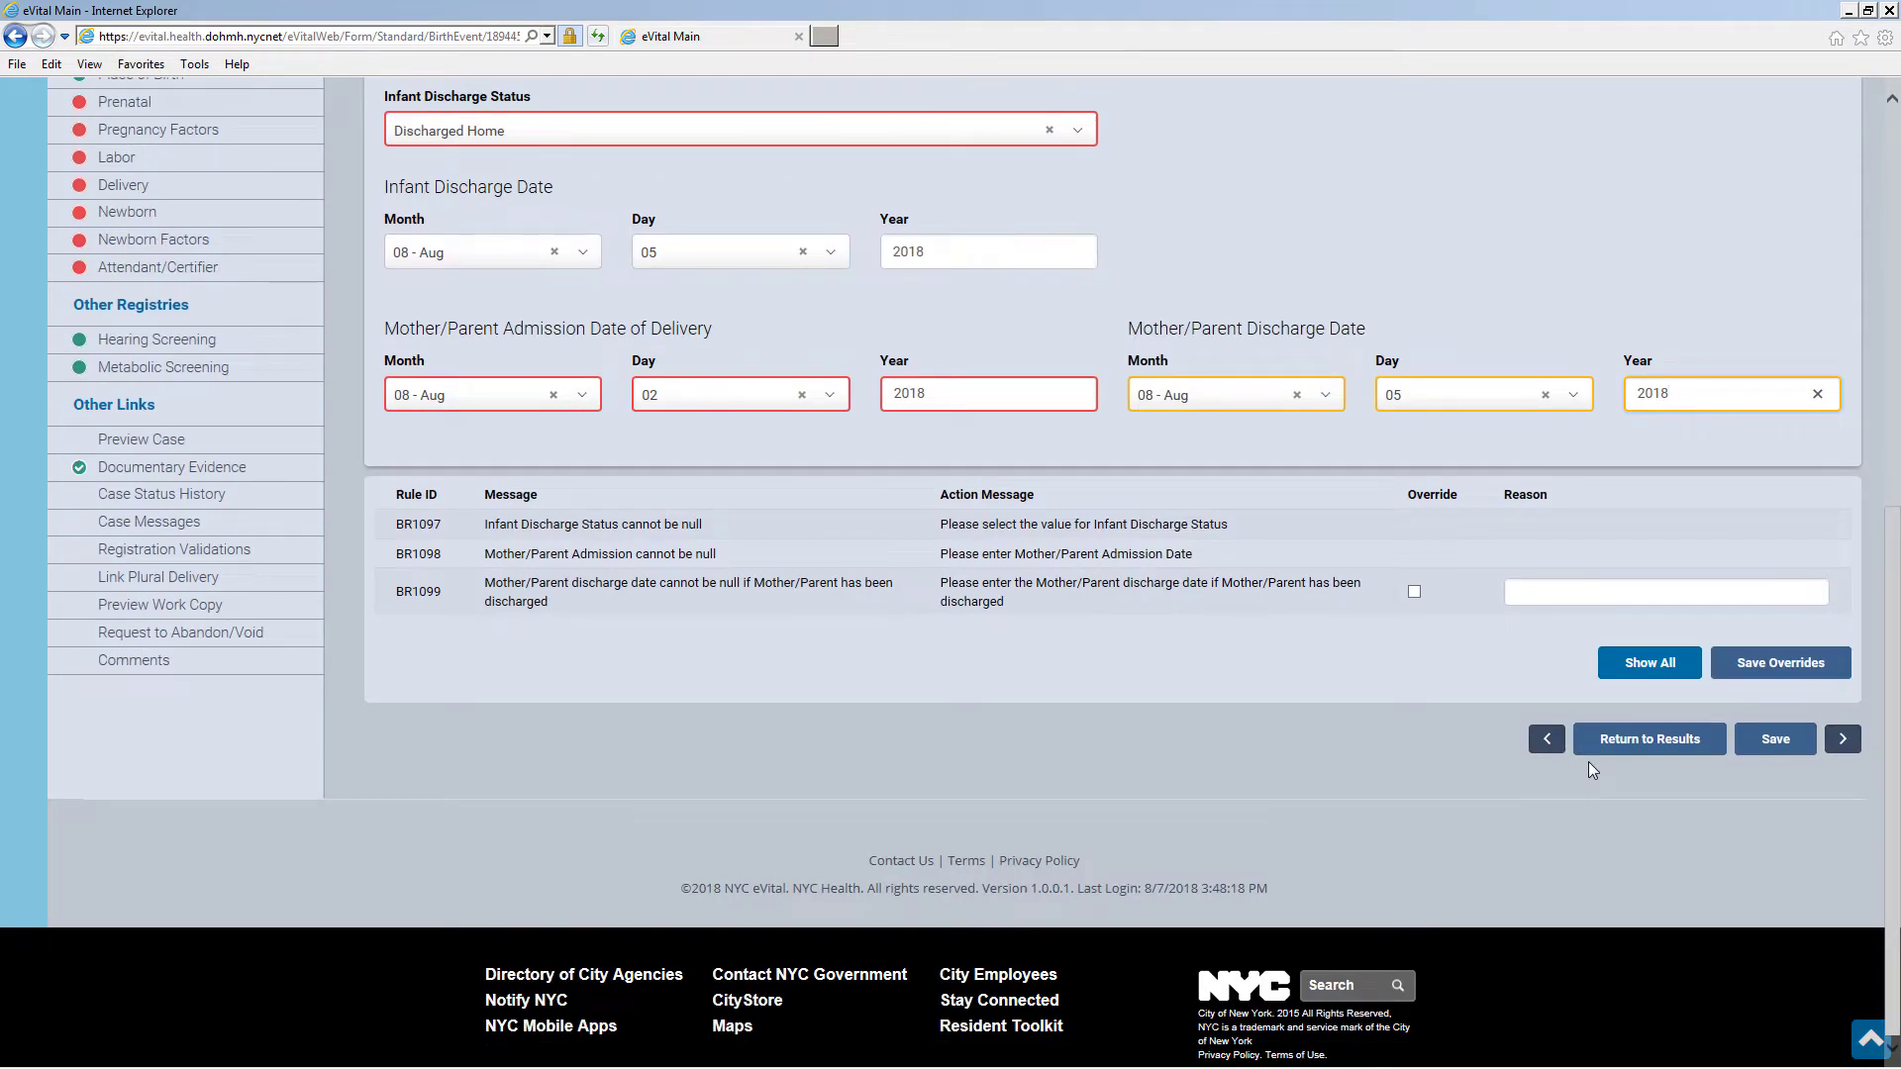
pyautogui.click(1771, 741)
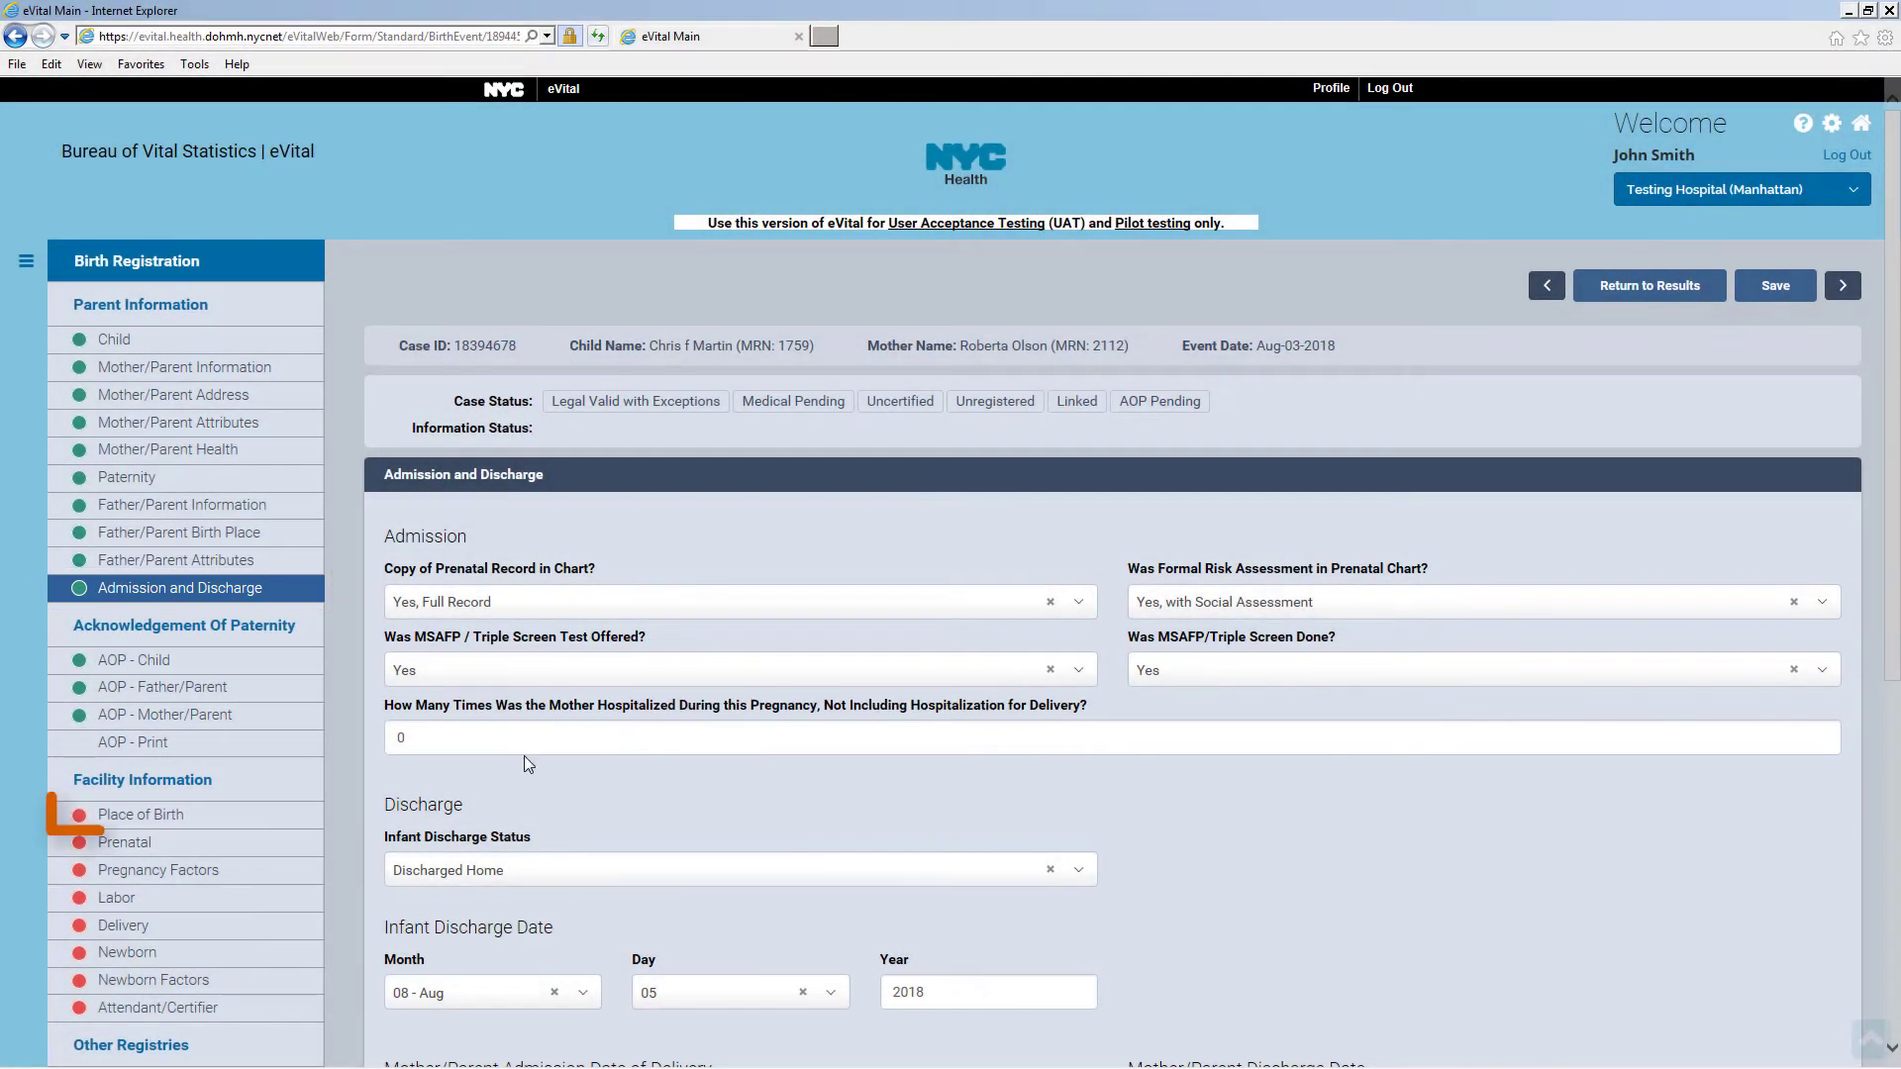
# Save the Place of Birth page prefilled with Testing Hospital (Manhattan), 125 Worth St
pyautogui.click(262, 815)
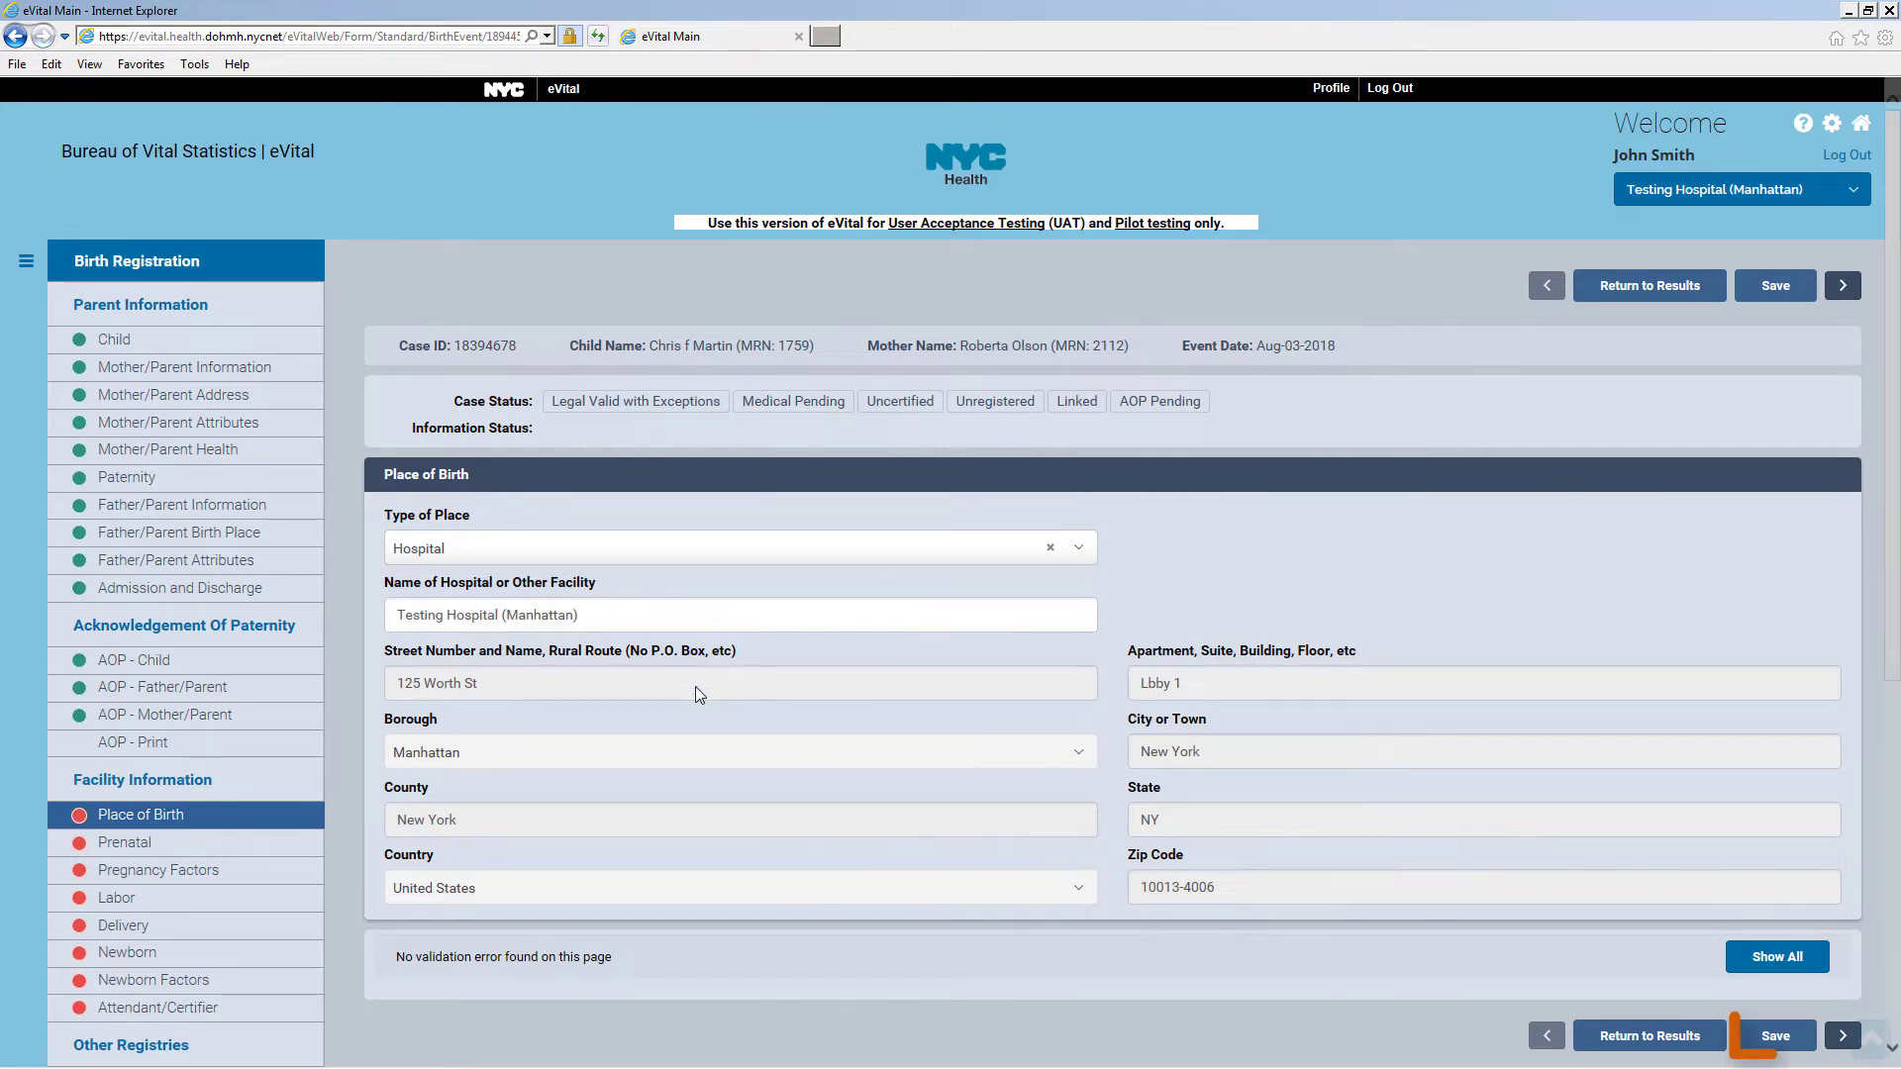
pyautogui.click(1782, 1046)
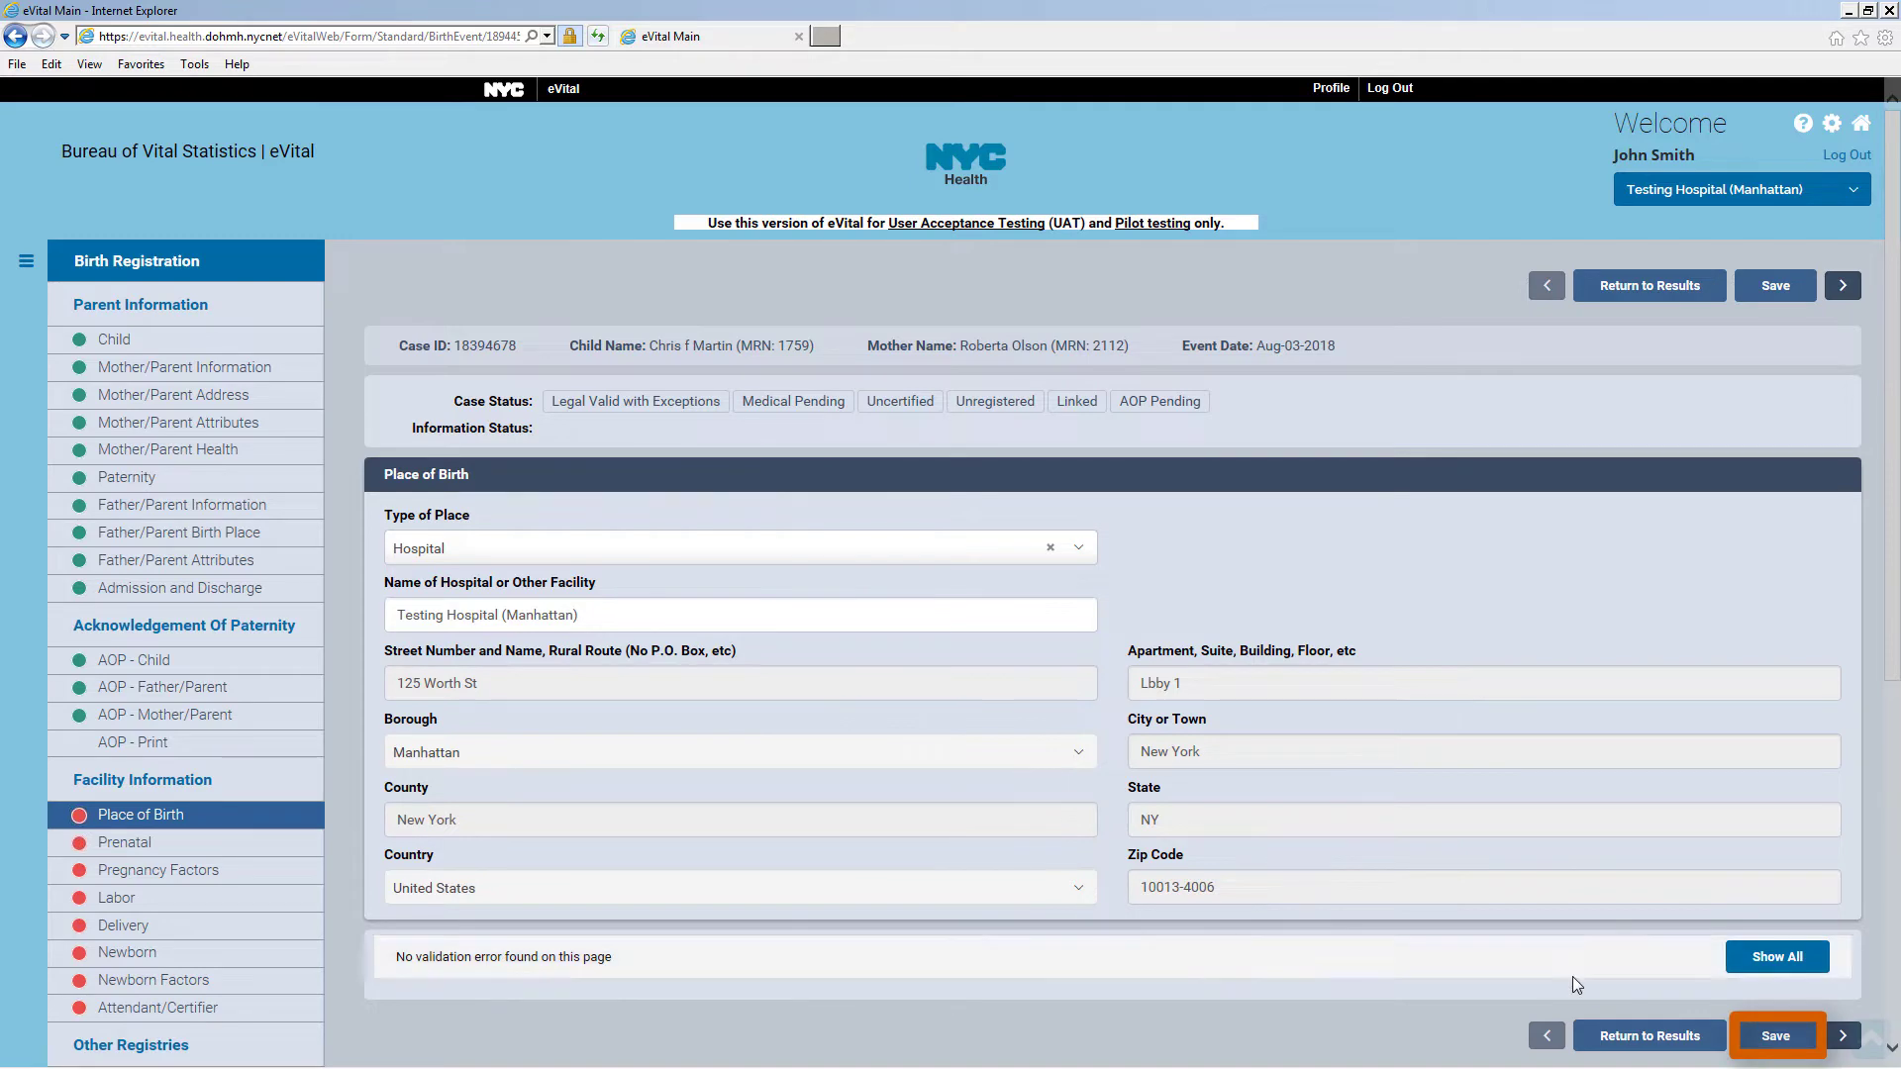
pyautogui.click(1782, 1045)
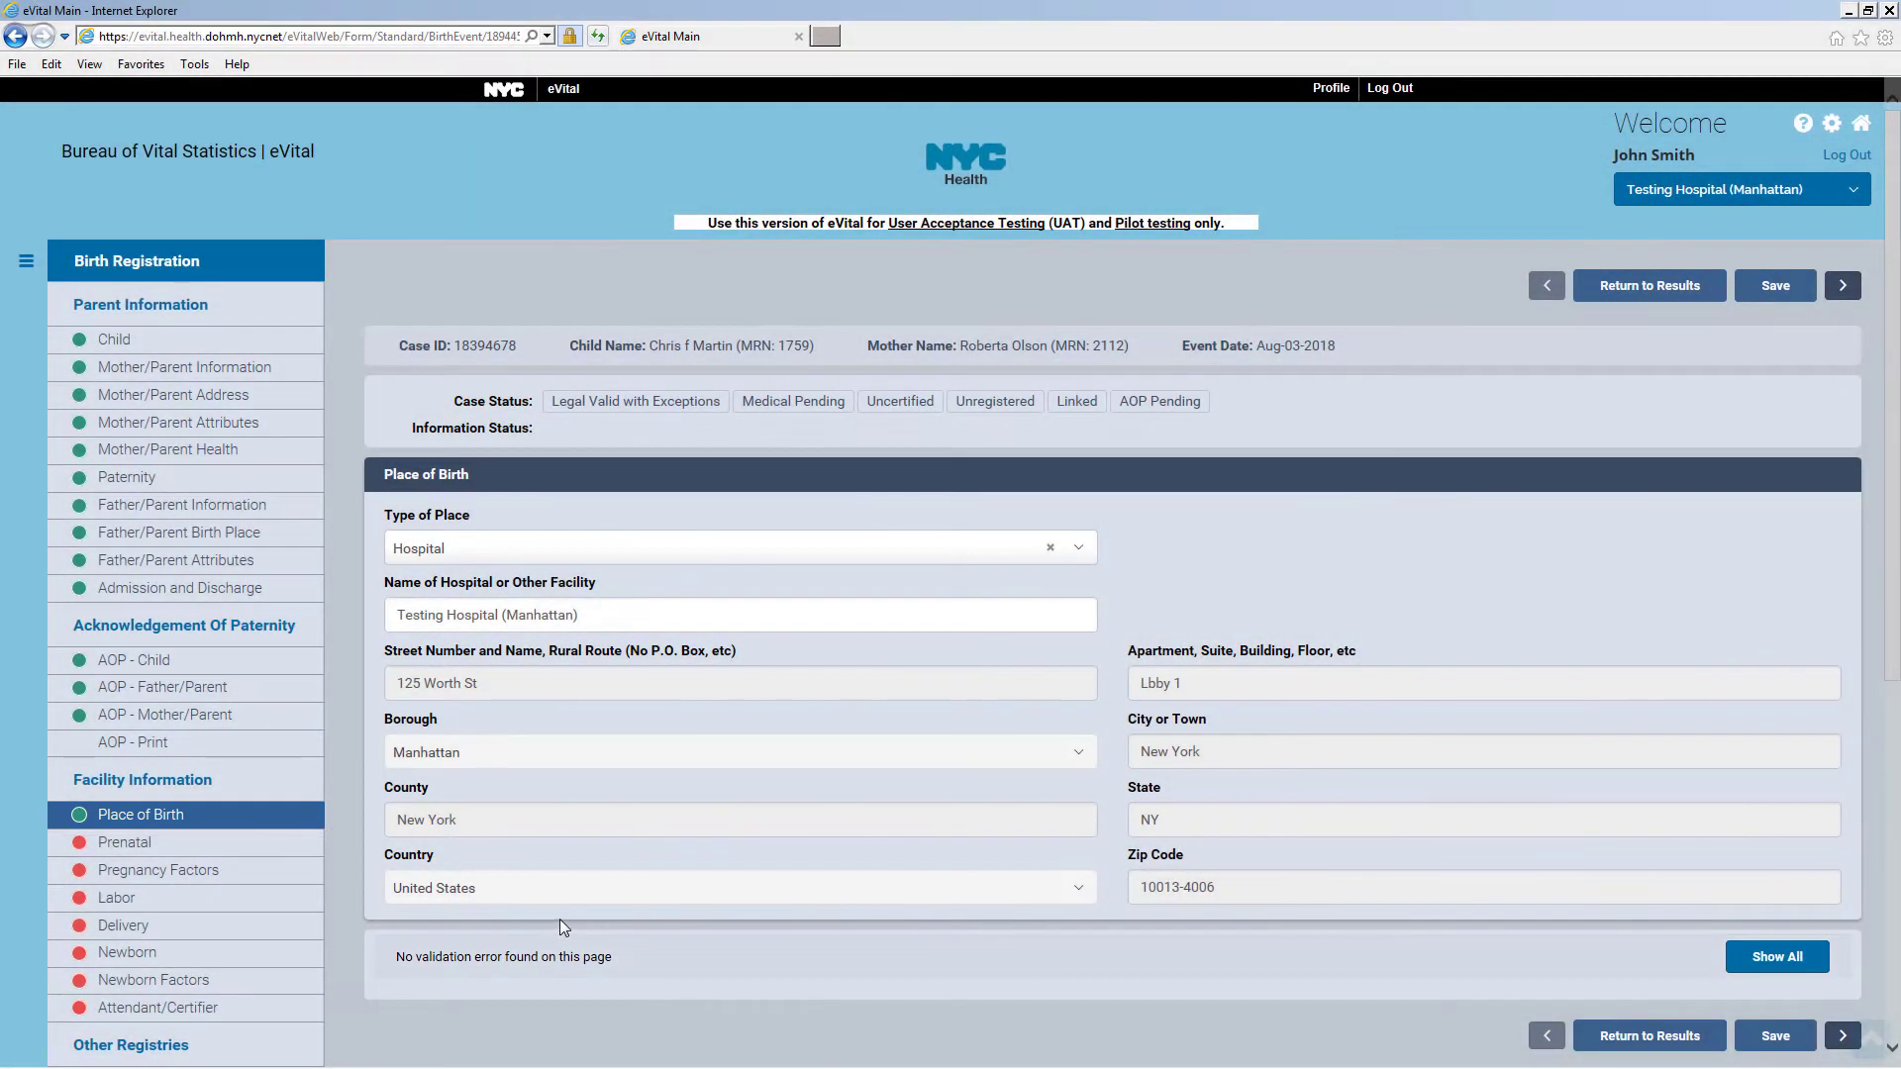
# Set primary payer to Private Insurance, HMO enrollment Yes, and last menses Nov 02
pyautogui.click(179, 845)
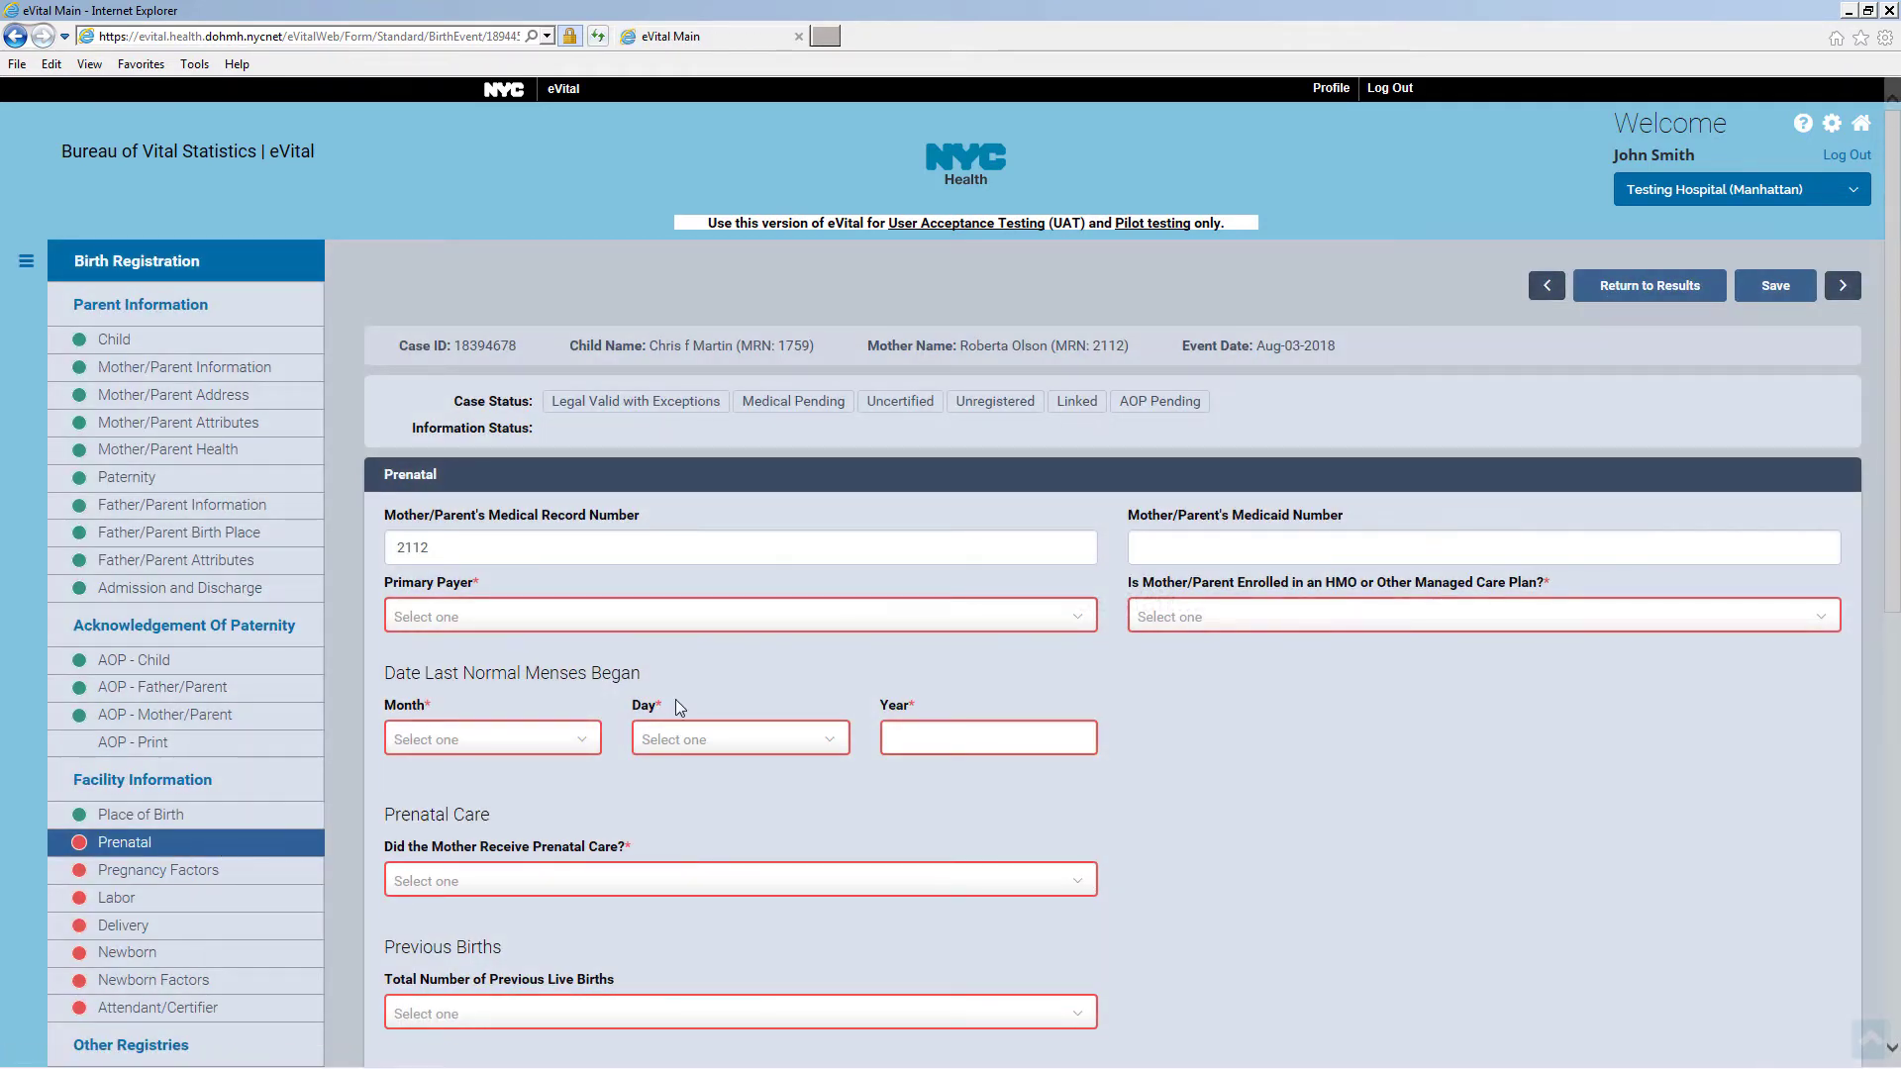
pyautogui.click(792, 618)
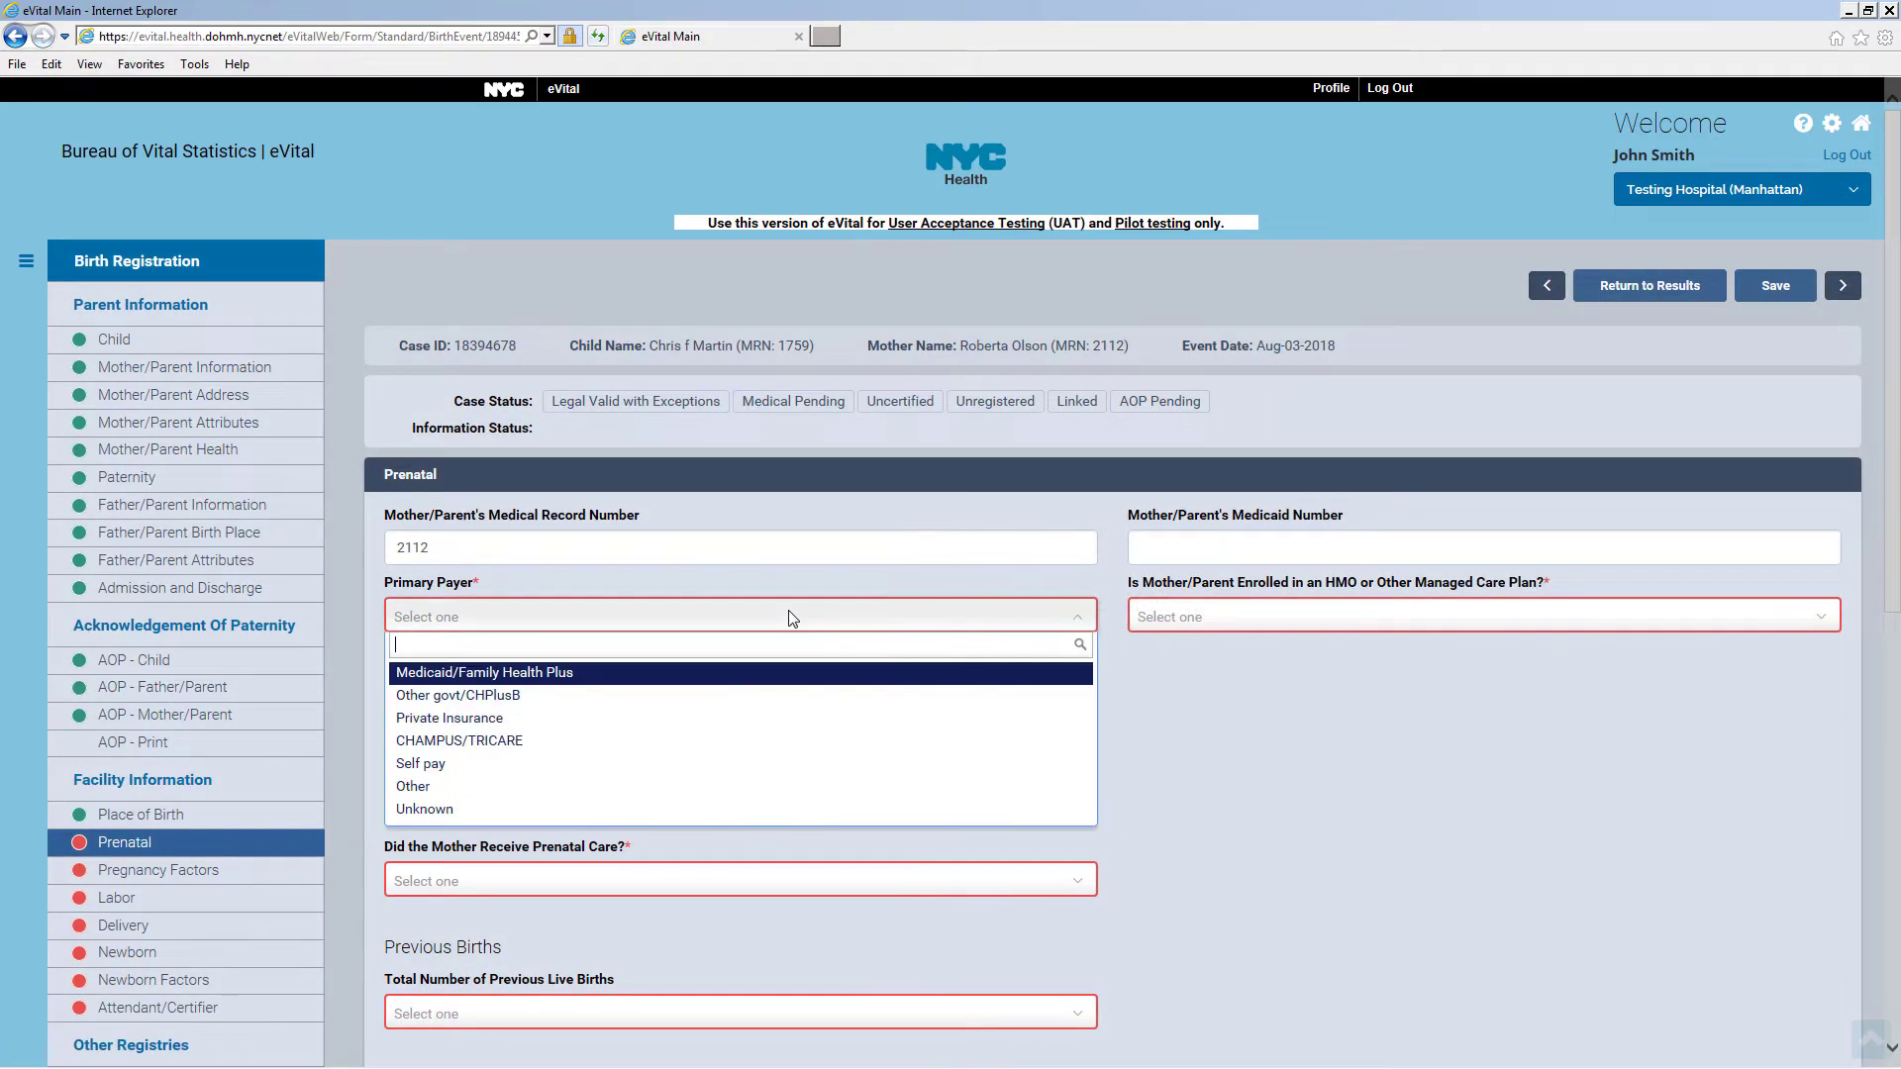
pyautogui.click(756, 716)
pyautogui.click(1192, 622)
pyautogui.click(1198, 674)
pyautogui.click(493, 739)
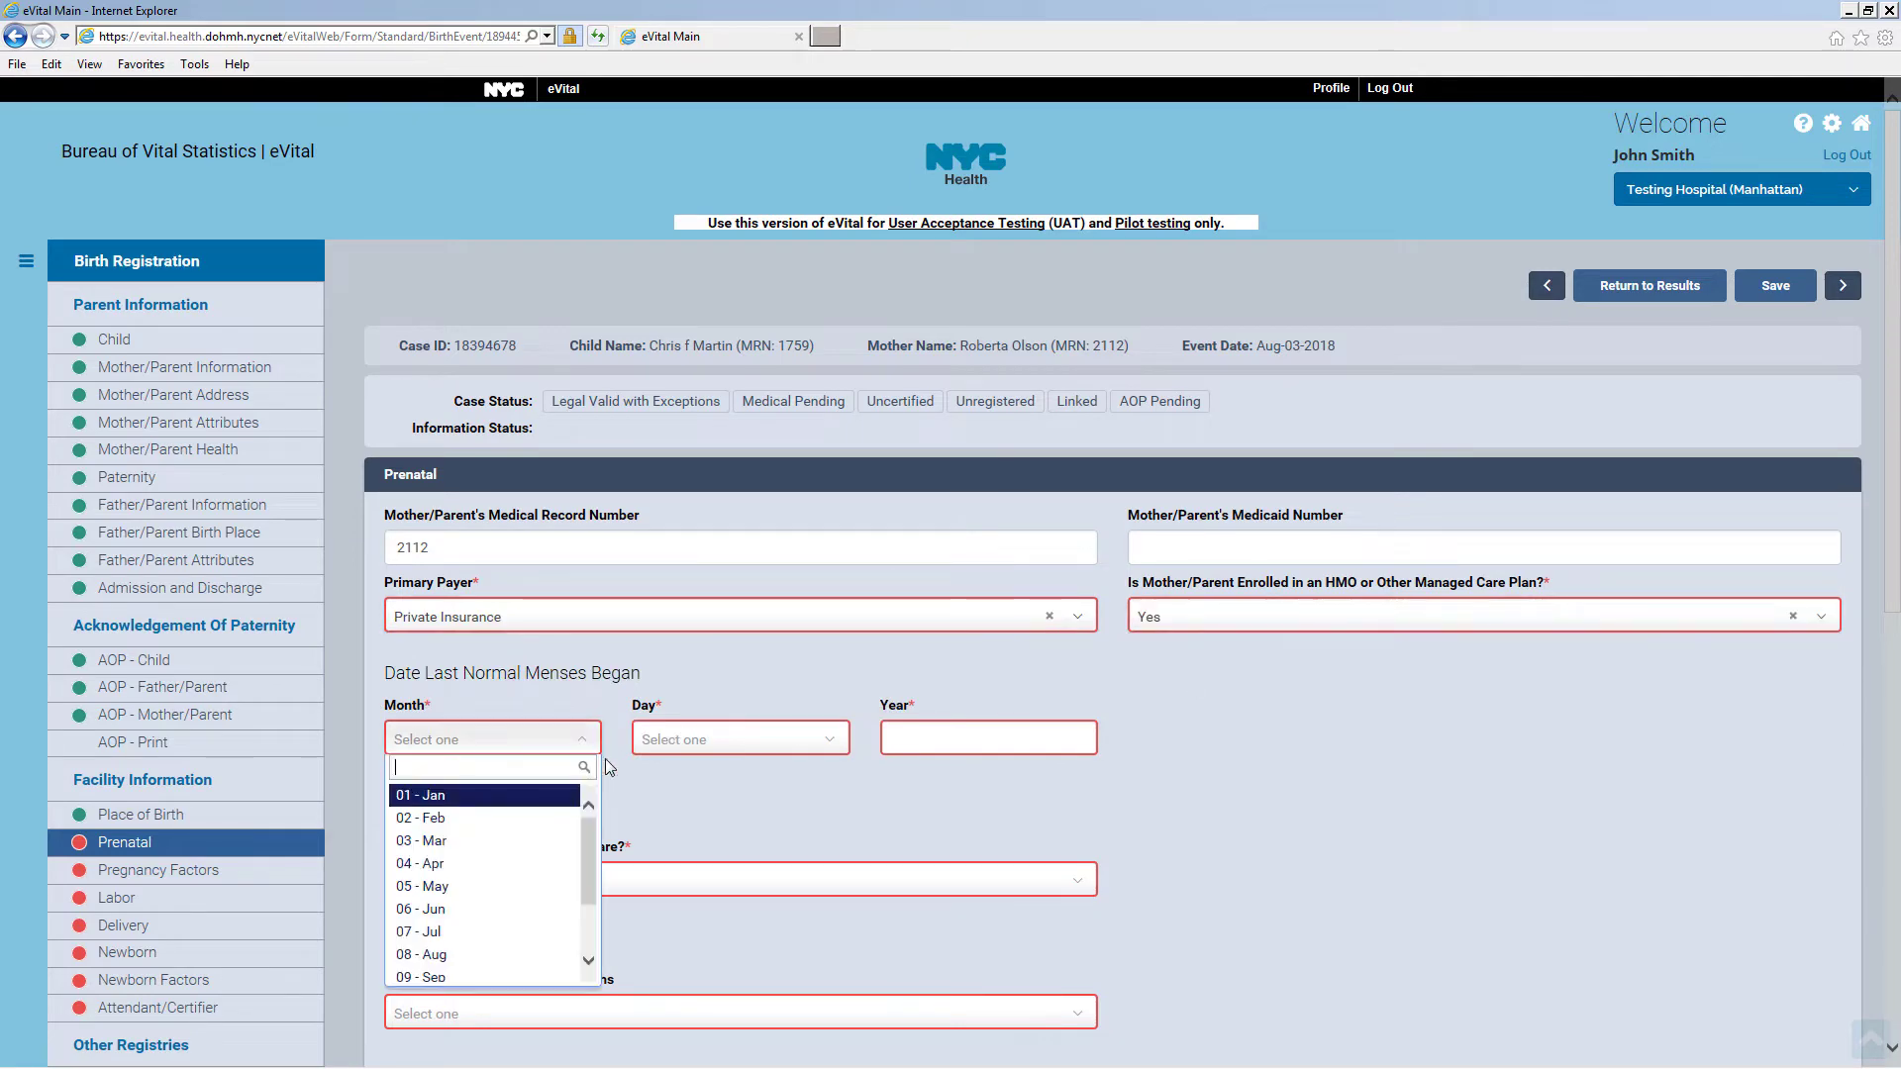
pyautogui.scroll(-2, 555, 871)
pyautogui.click(552, 915)
pyautogui.click(740, 739)
pyautogui.click(712, 814)
pyautogui.click(945, 737)
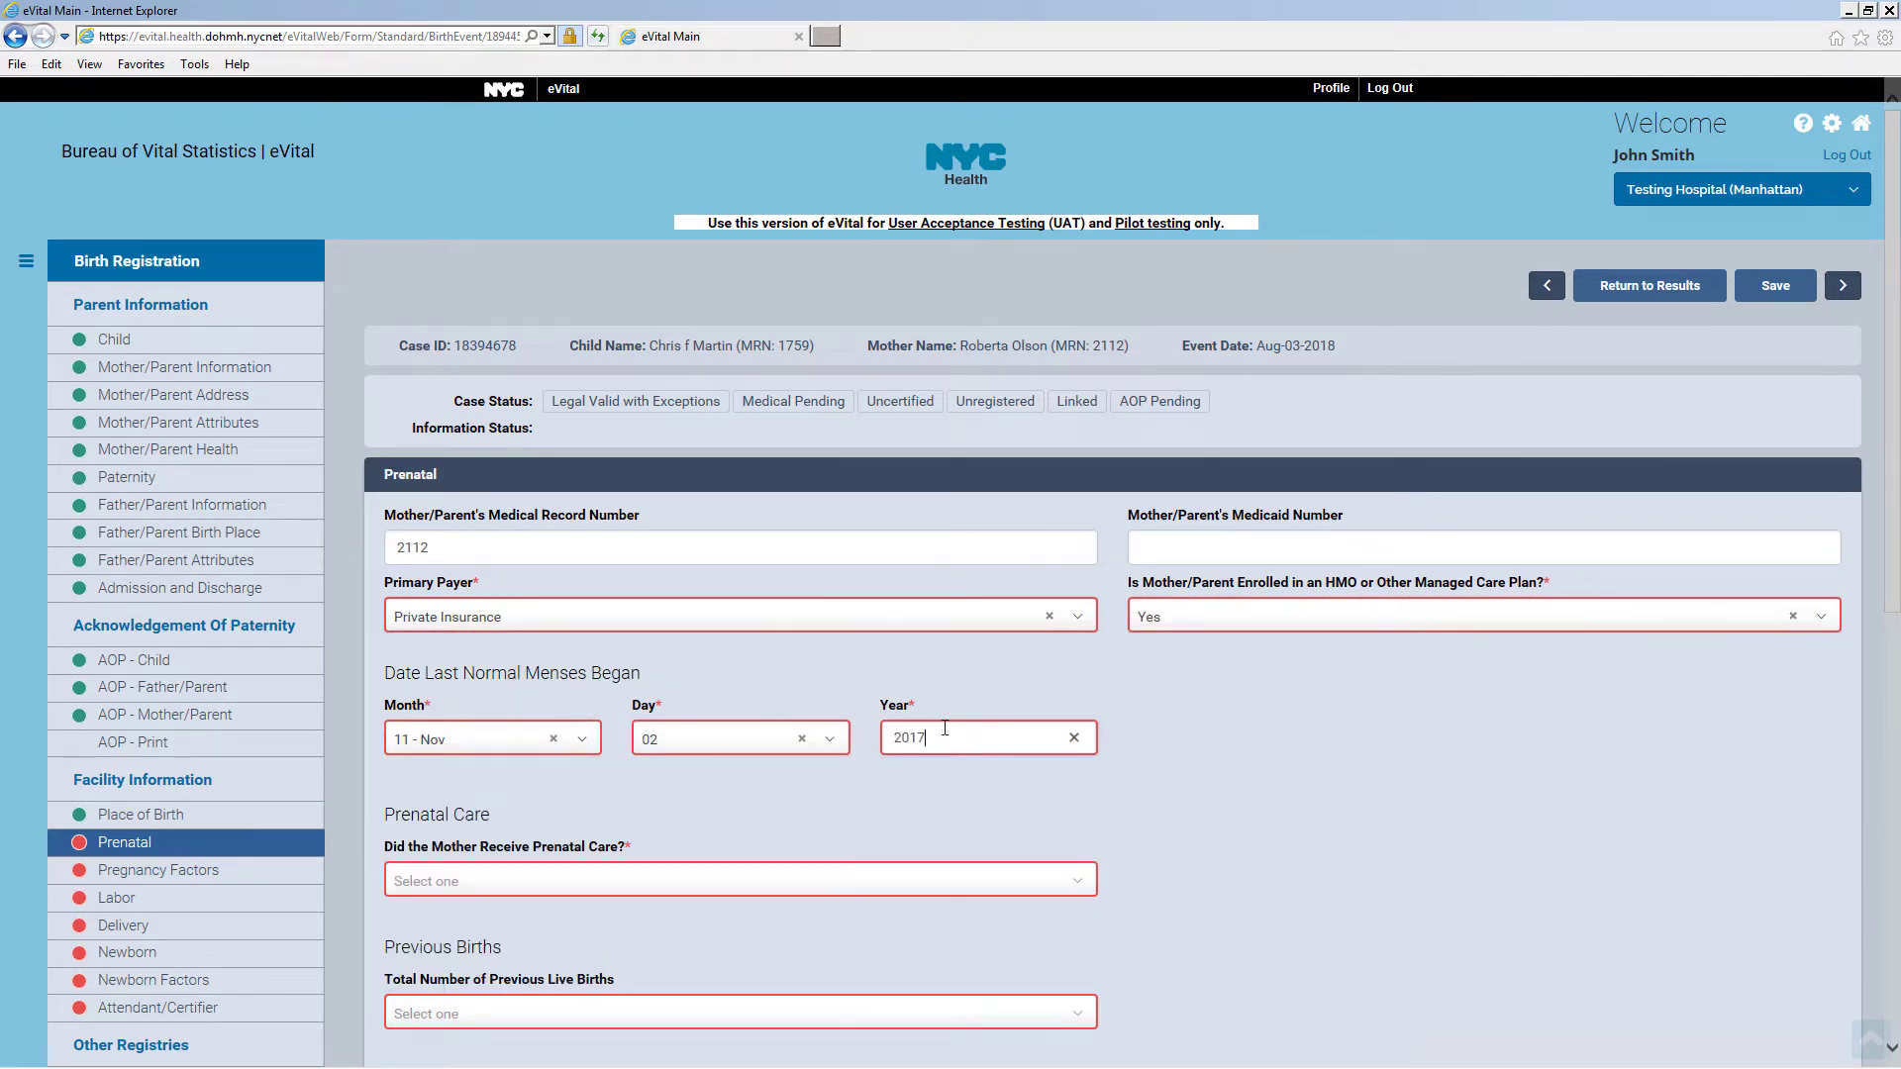
# Answer Yes to prenatal care, first visit Dec 04 2017, last visit Aug 01 2018
pyautogui.click(1078, 888)
pyautogui.click(861, 934)
pyautogui.scroll(-6, 861, 934)
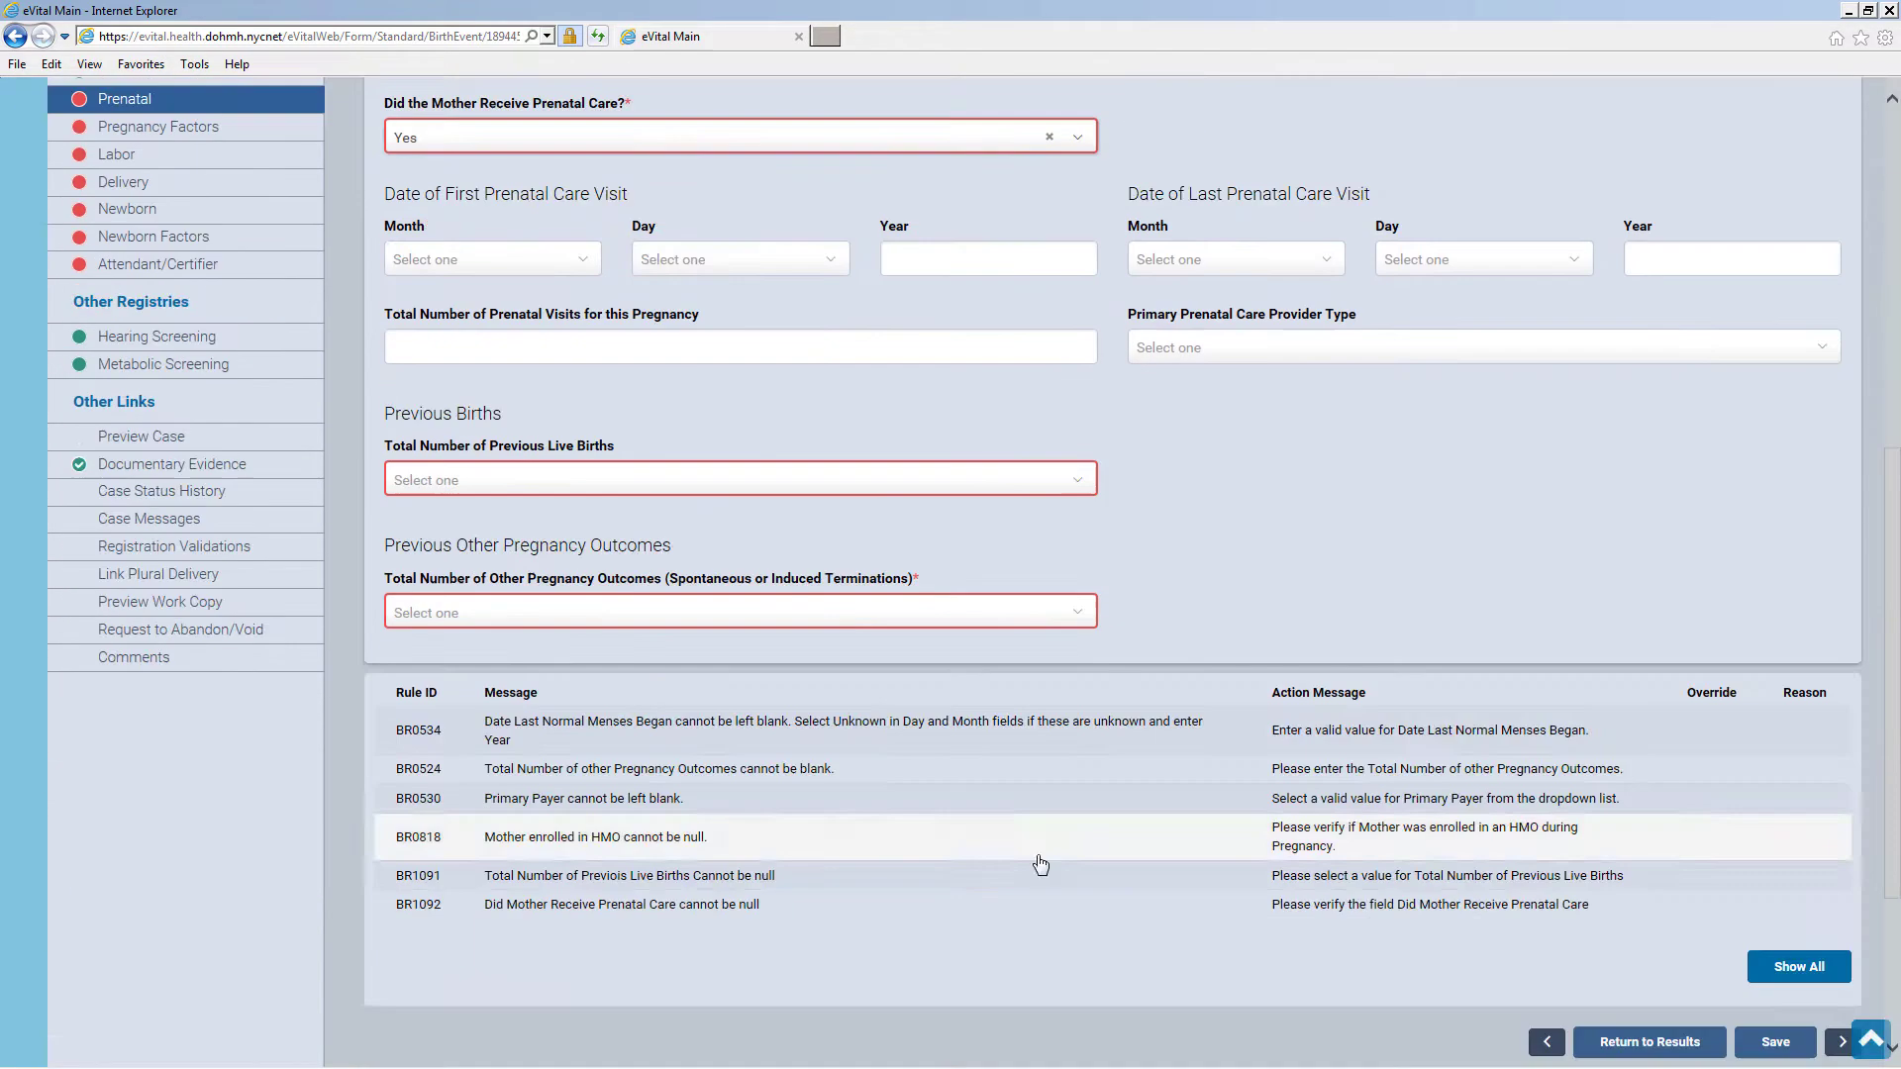
pyautogui.click(574, 260)
pyautogui.scroll(-2, 580, 410)
pyautogui.click(420, 476)
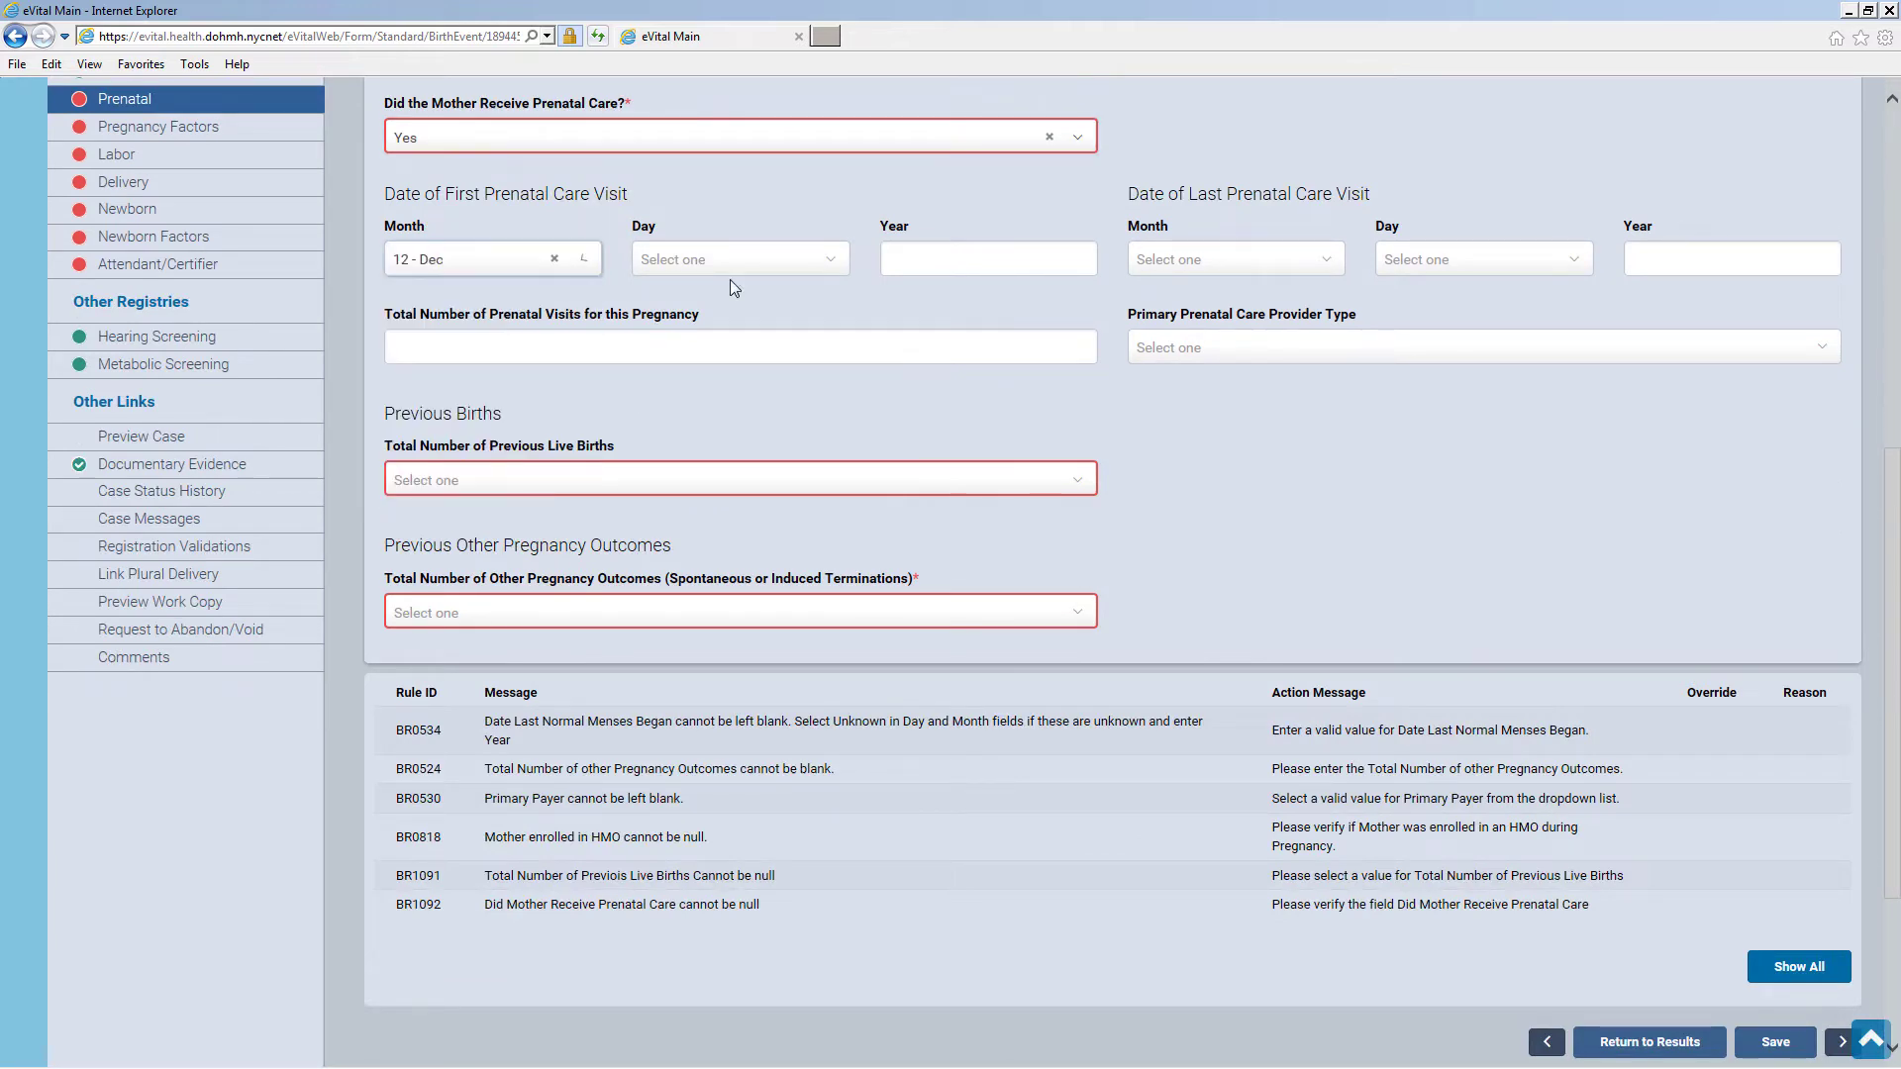
pyautogui.click(738, 260)
pyautogui.click(693, 384)
pyautogui.click(915, 261)
pyautogui.write('2017')
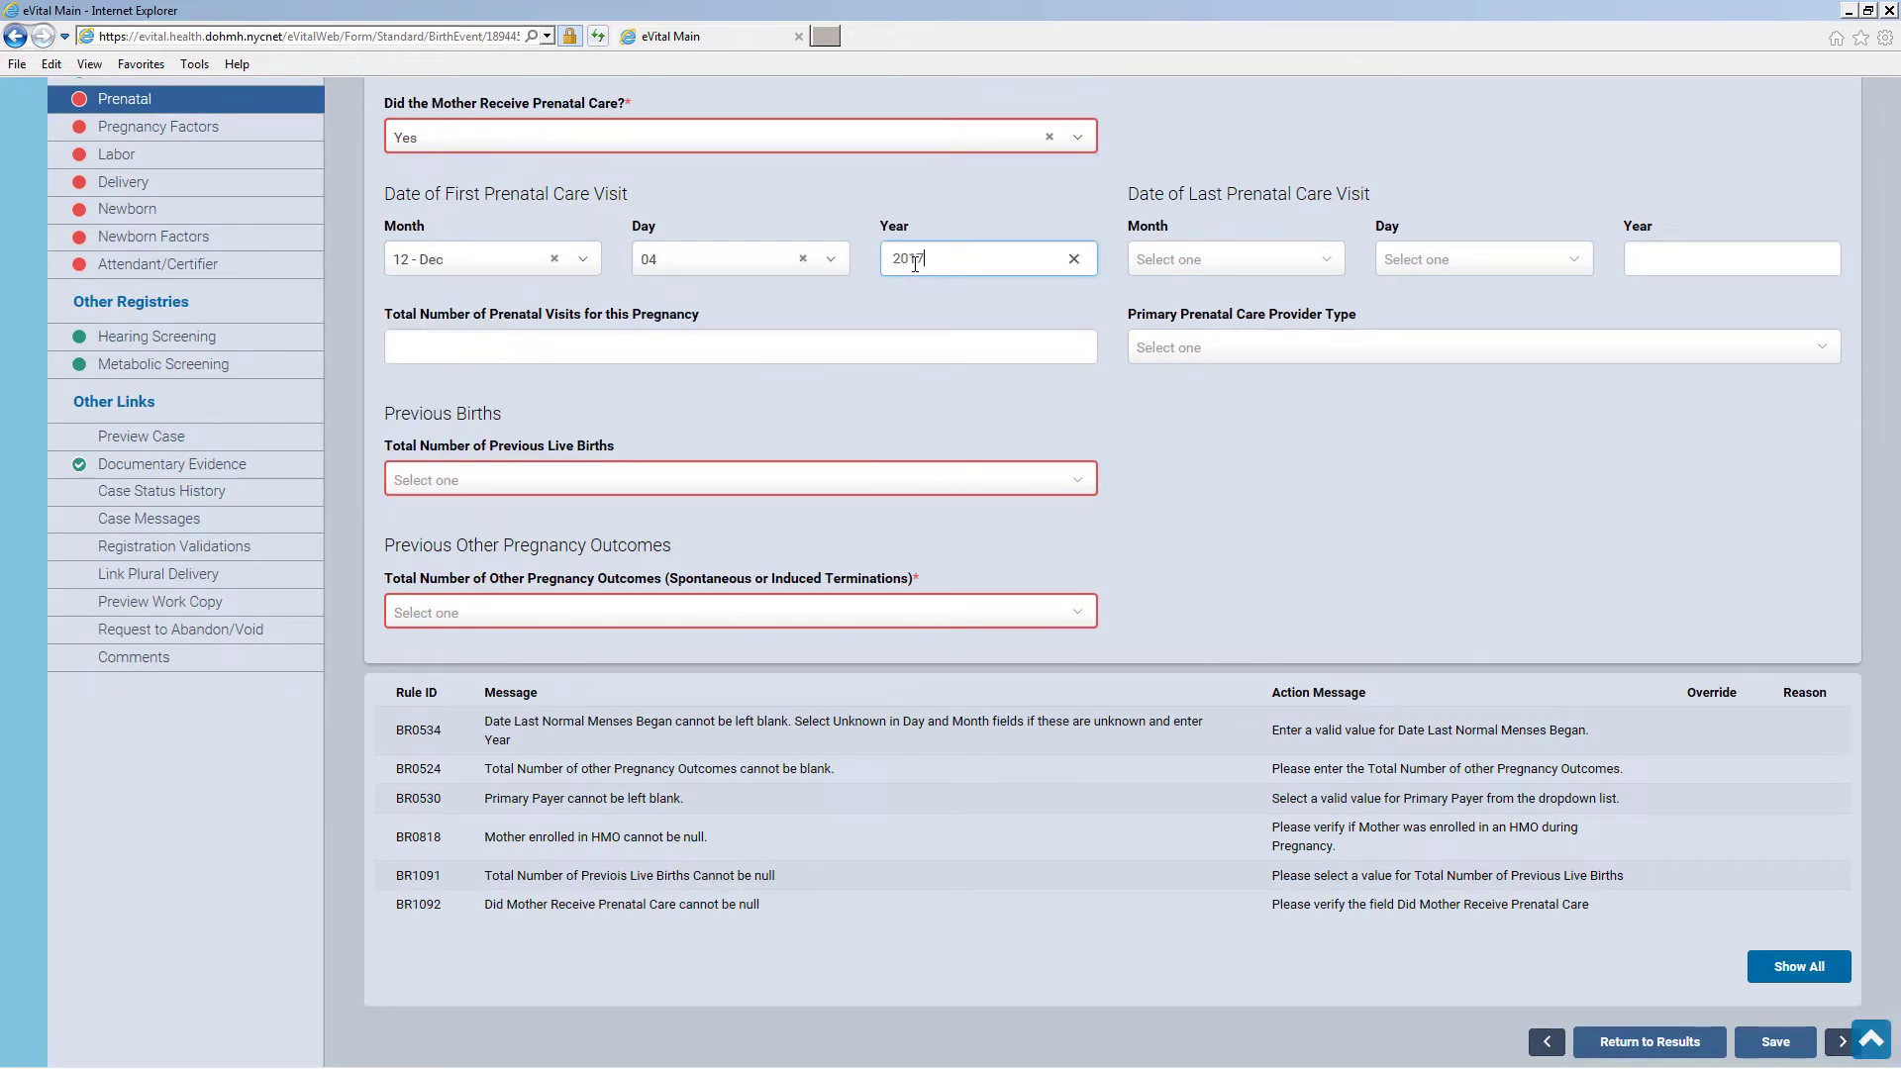
pyautogui.click(1201, 259)
pyautogui.click(1207, 473)
pyautogui.click(1453, 261)
pyautogui.click(1437, 317)
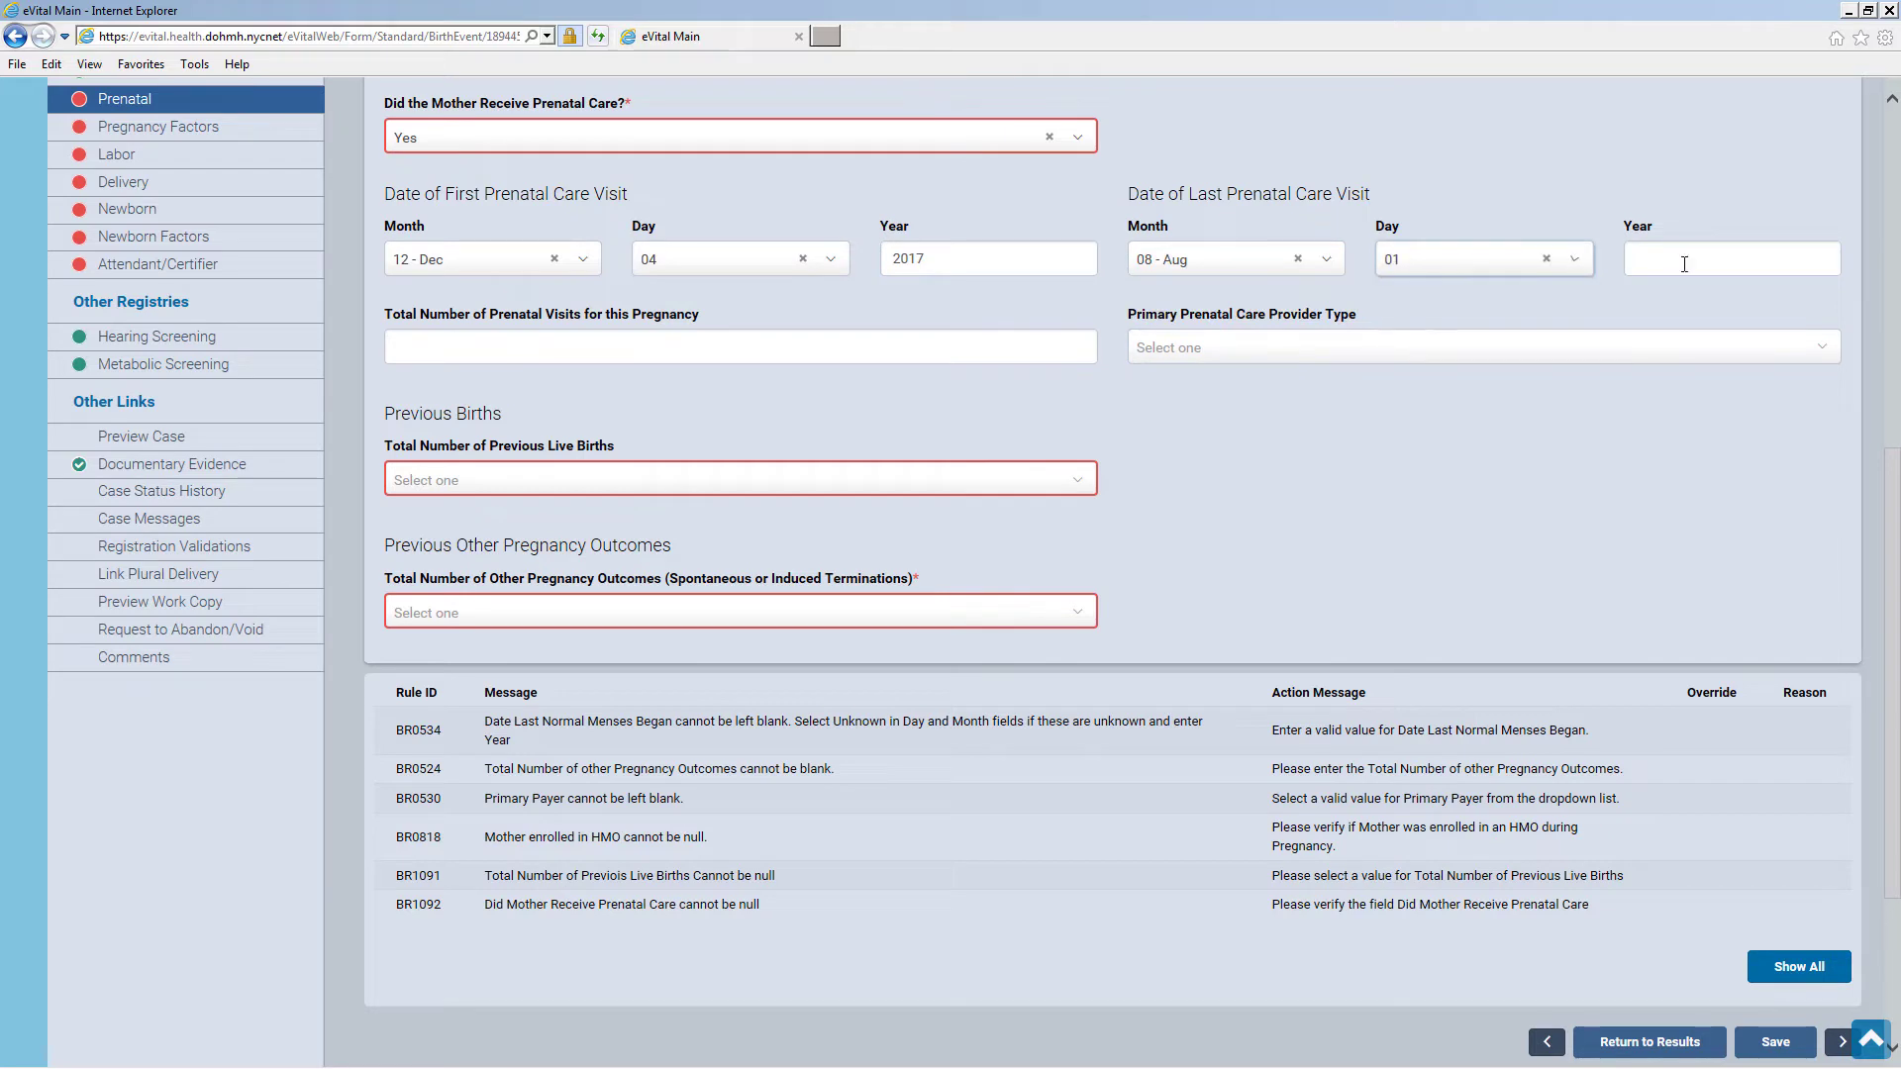
pyautogui.click(1683, 261)
pyautogui.write('2018')
# Enter 7 visits, MD/DO provider, None for previous live births and other outcomes, and save
pyautogui.click(705, 344)
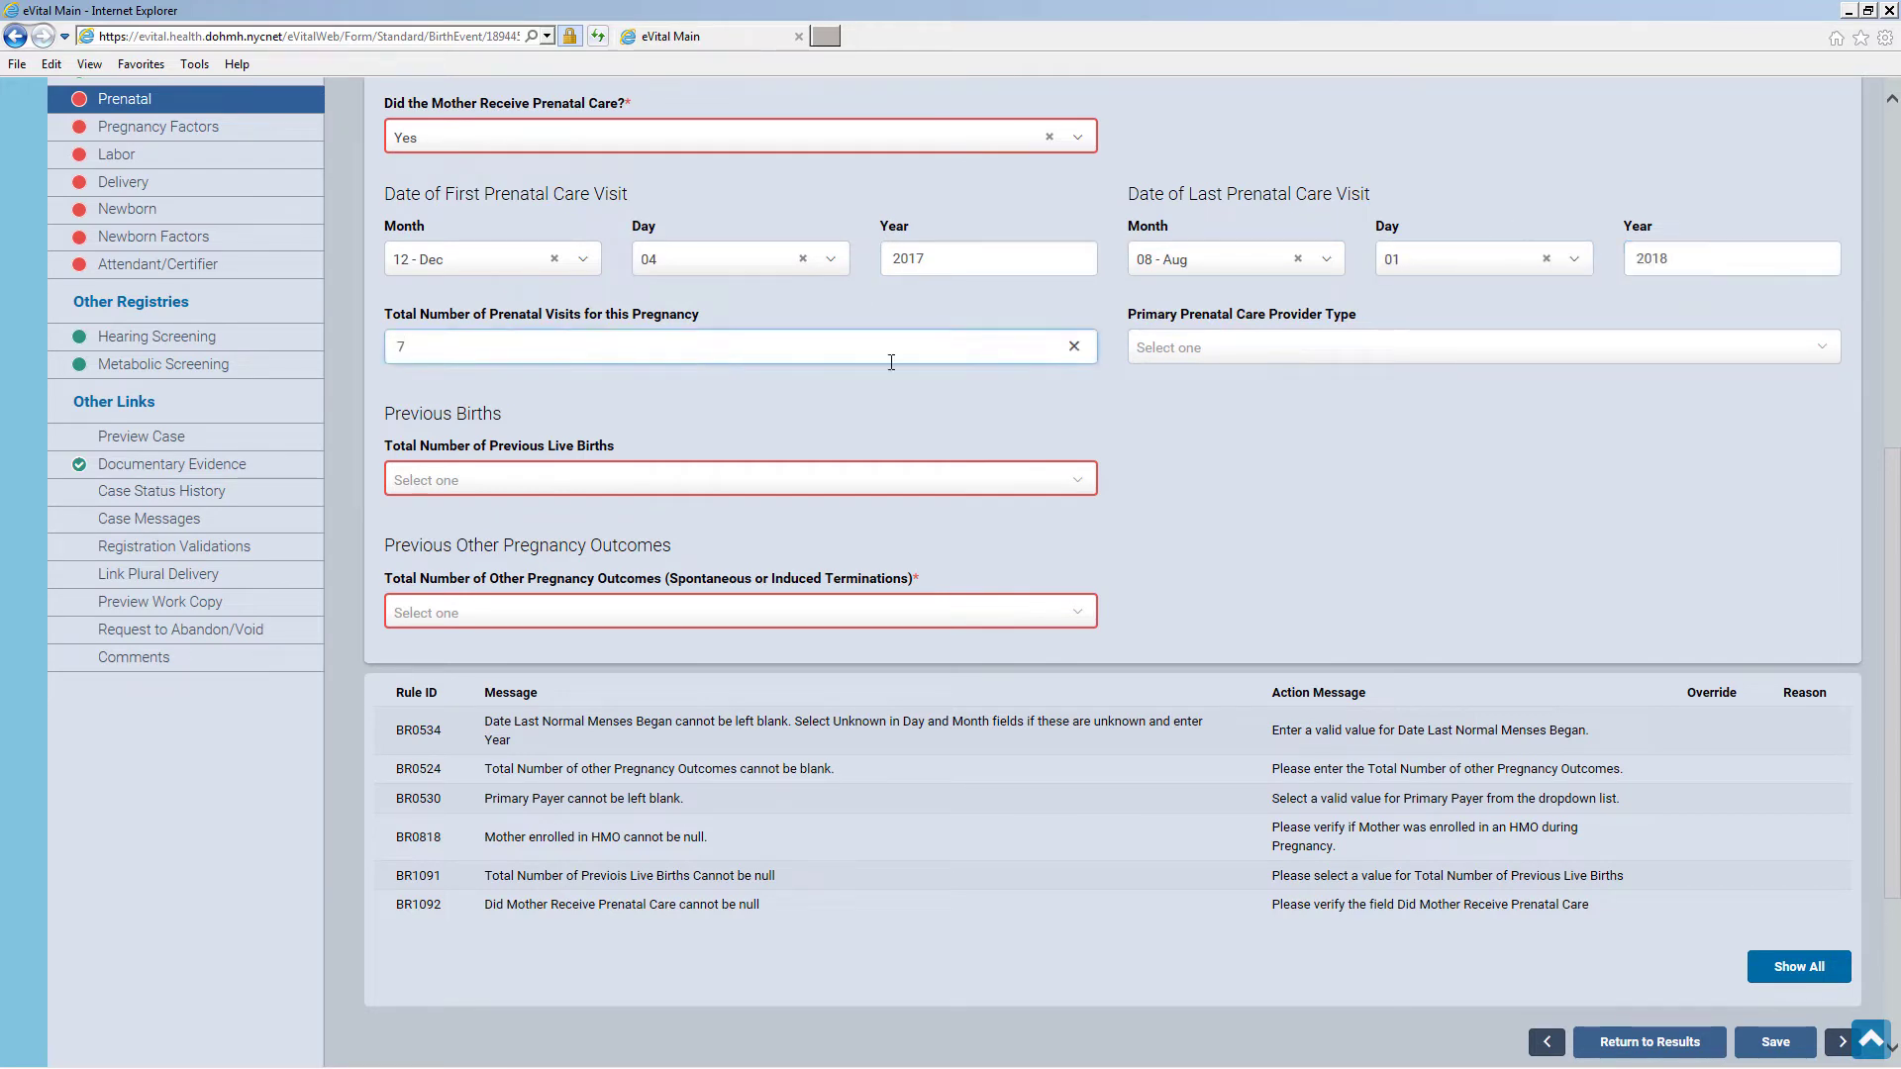
pyautogui.click(1164, 349)
pyautogui.click(1186, 410)
pyautogui.click(653, 480)
pyautogui.click(648, 539)
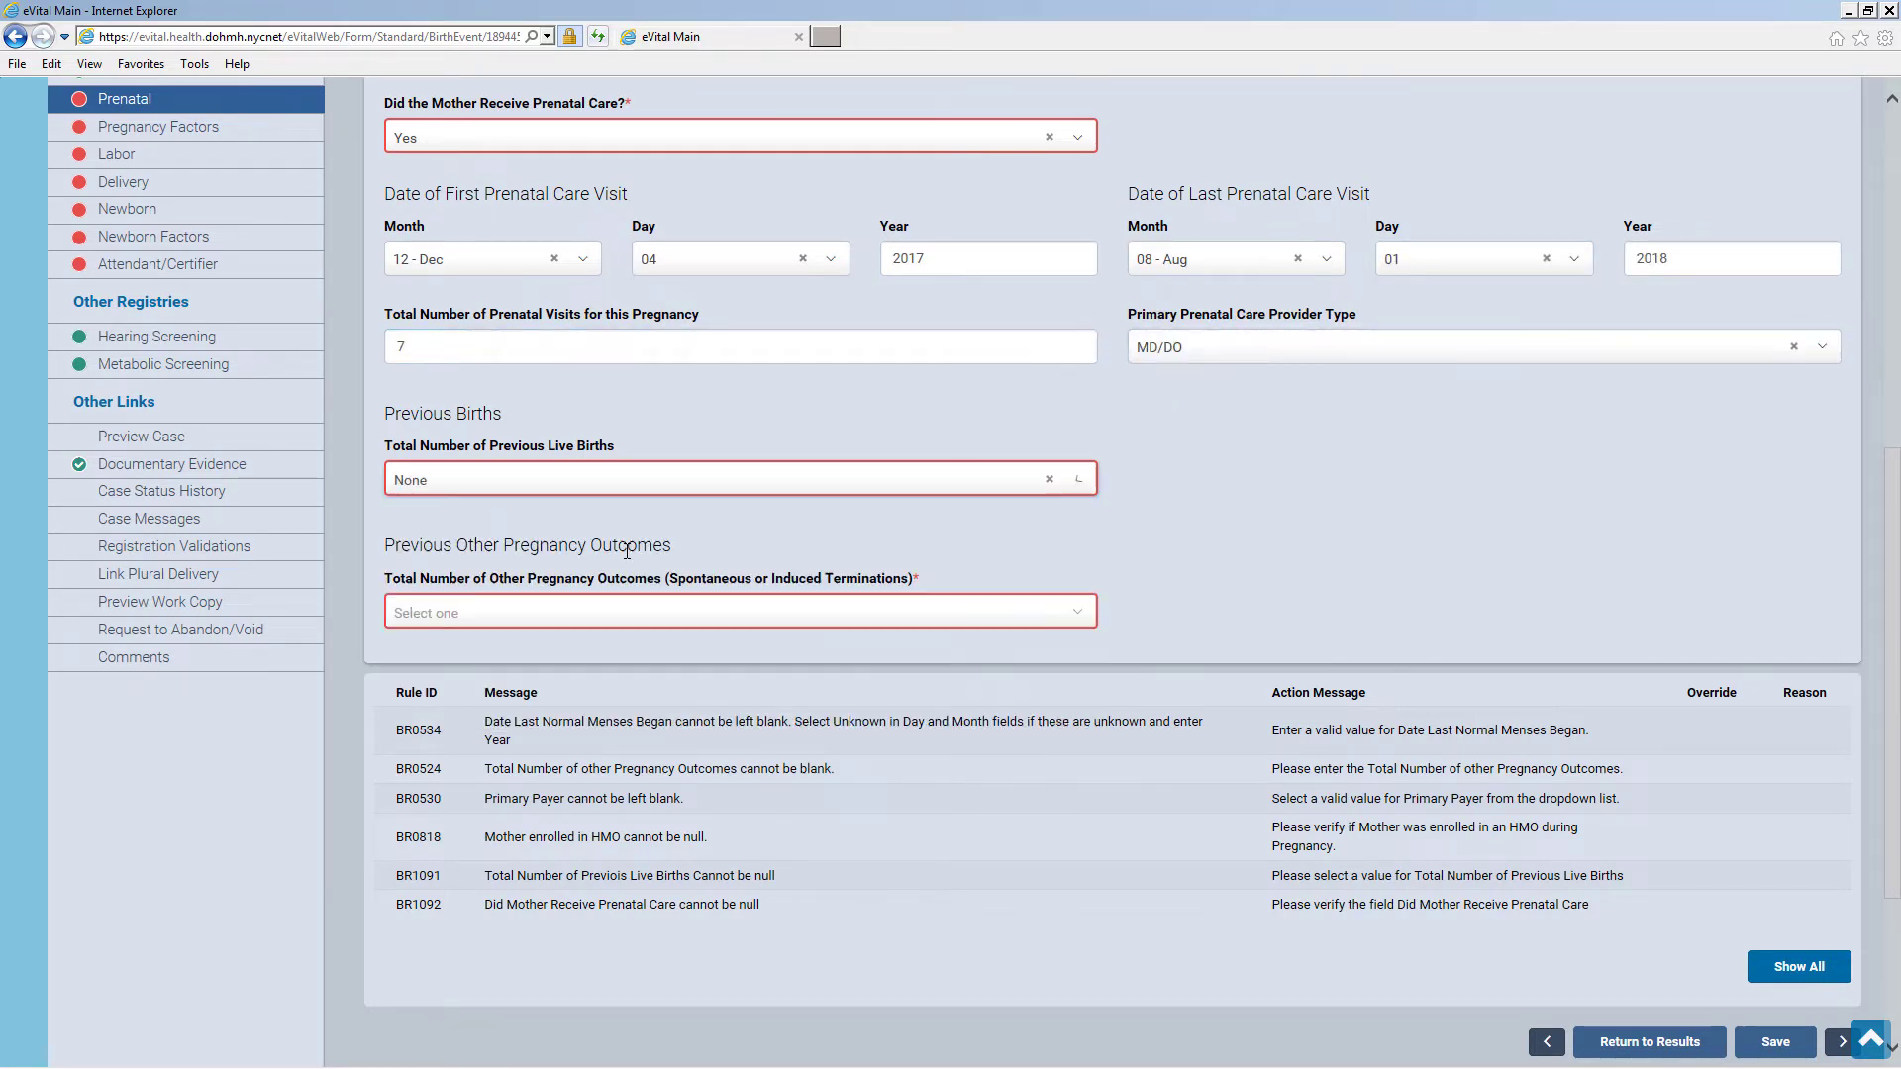
pyautogui.click(609, 614)
pyautogui.click(584, 675)
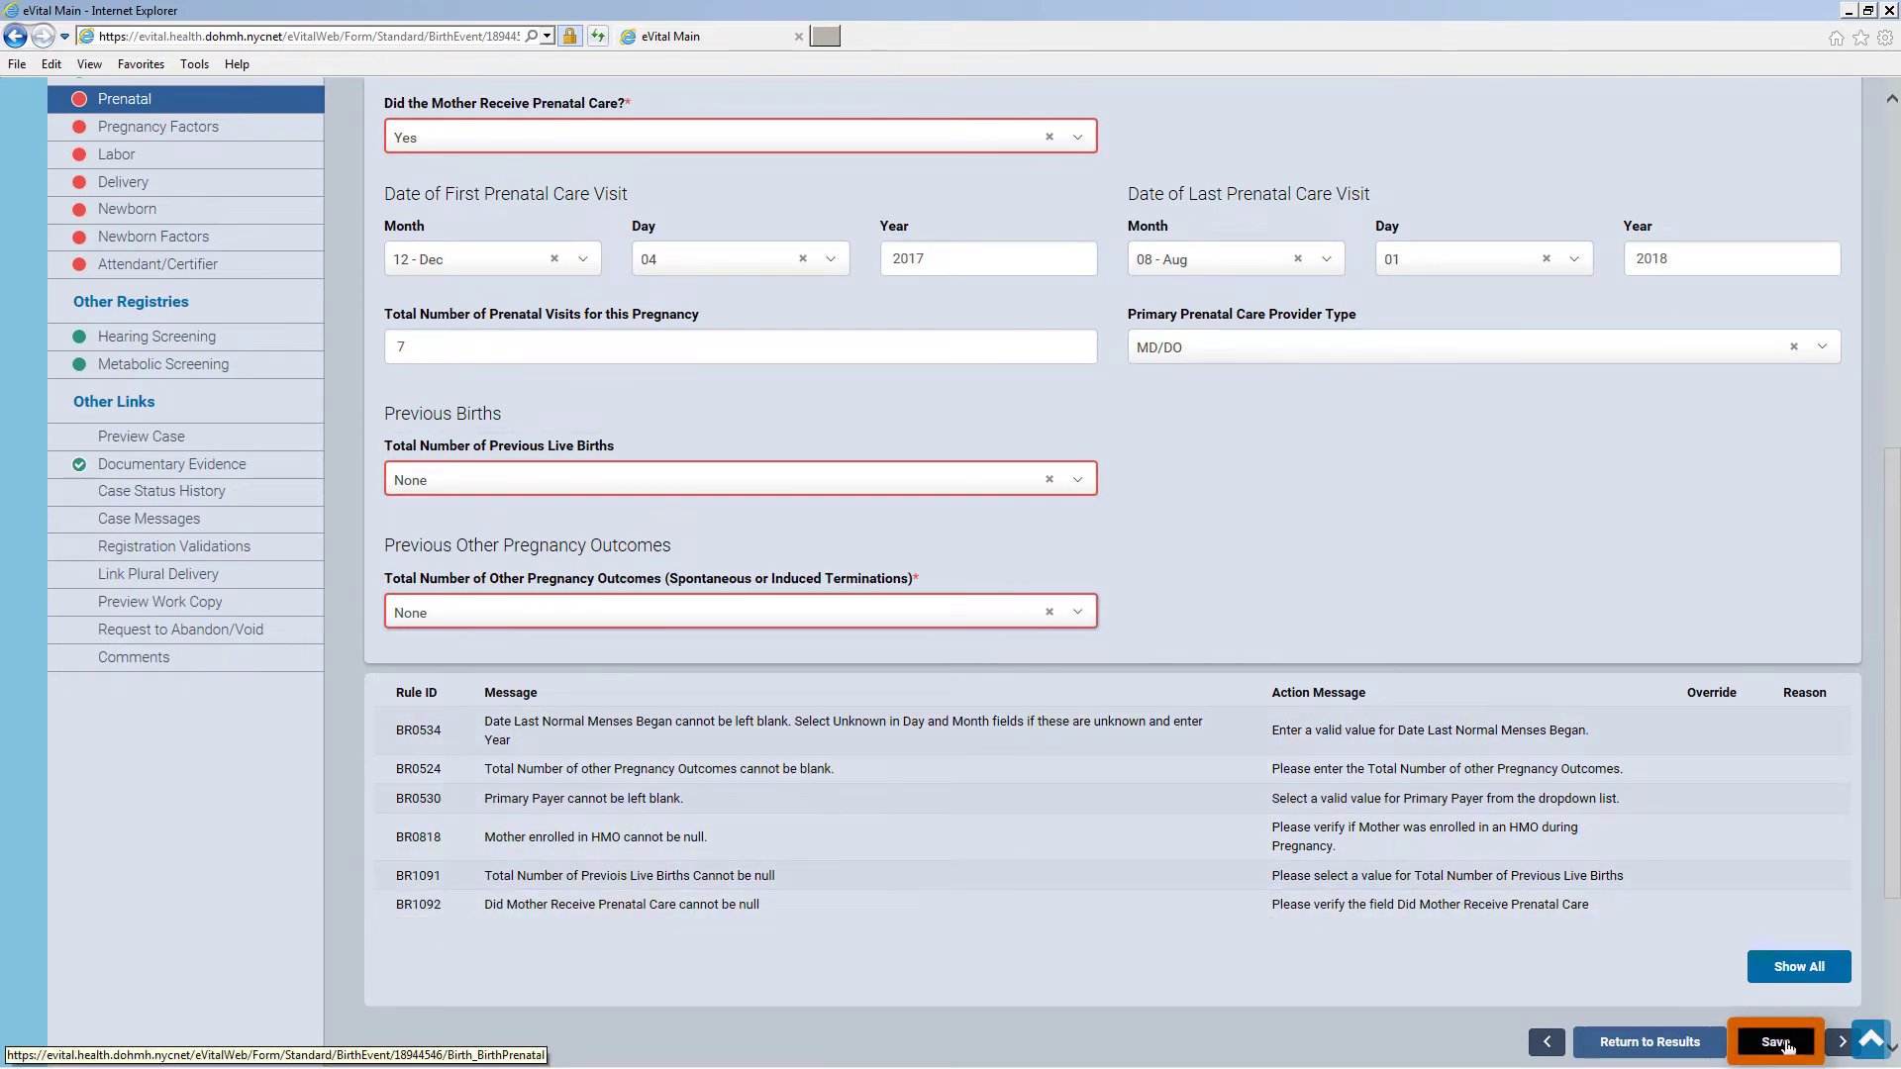
pyautogui.click(1780, 1043)
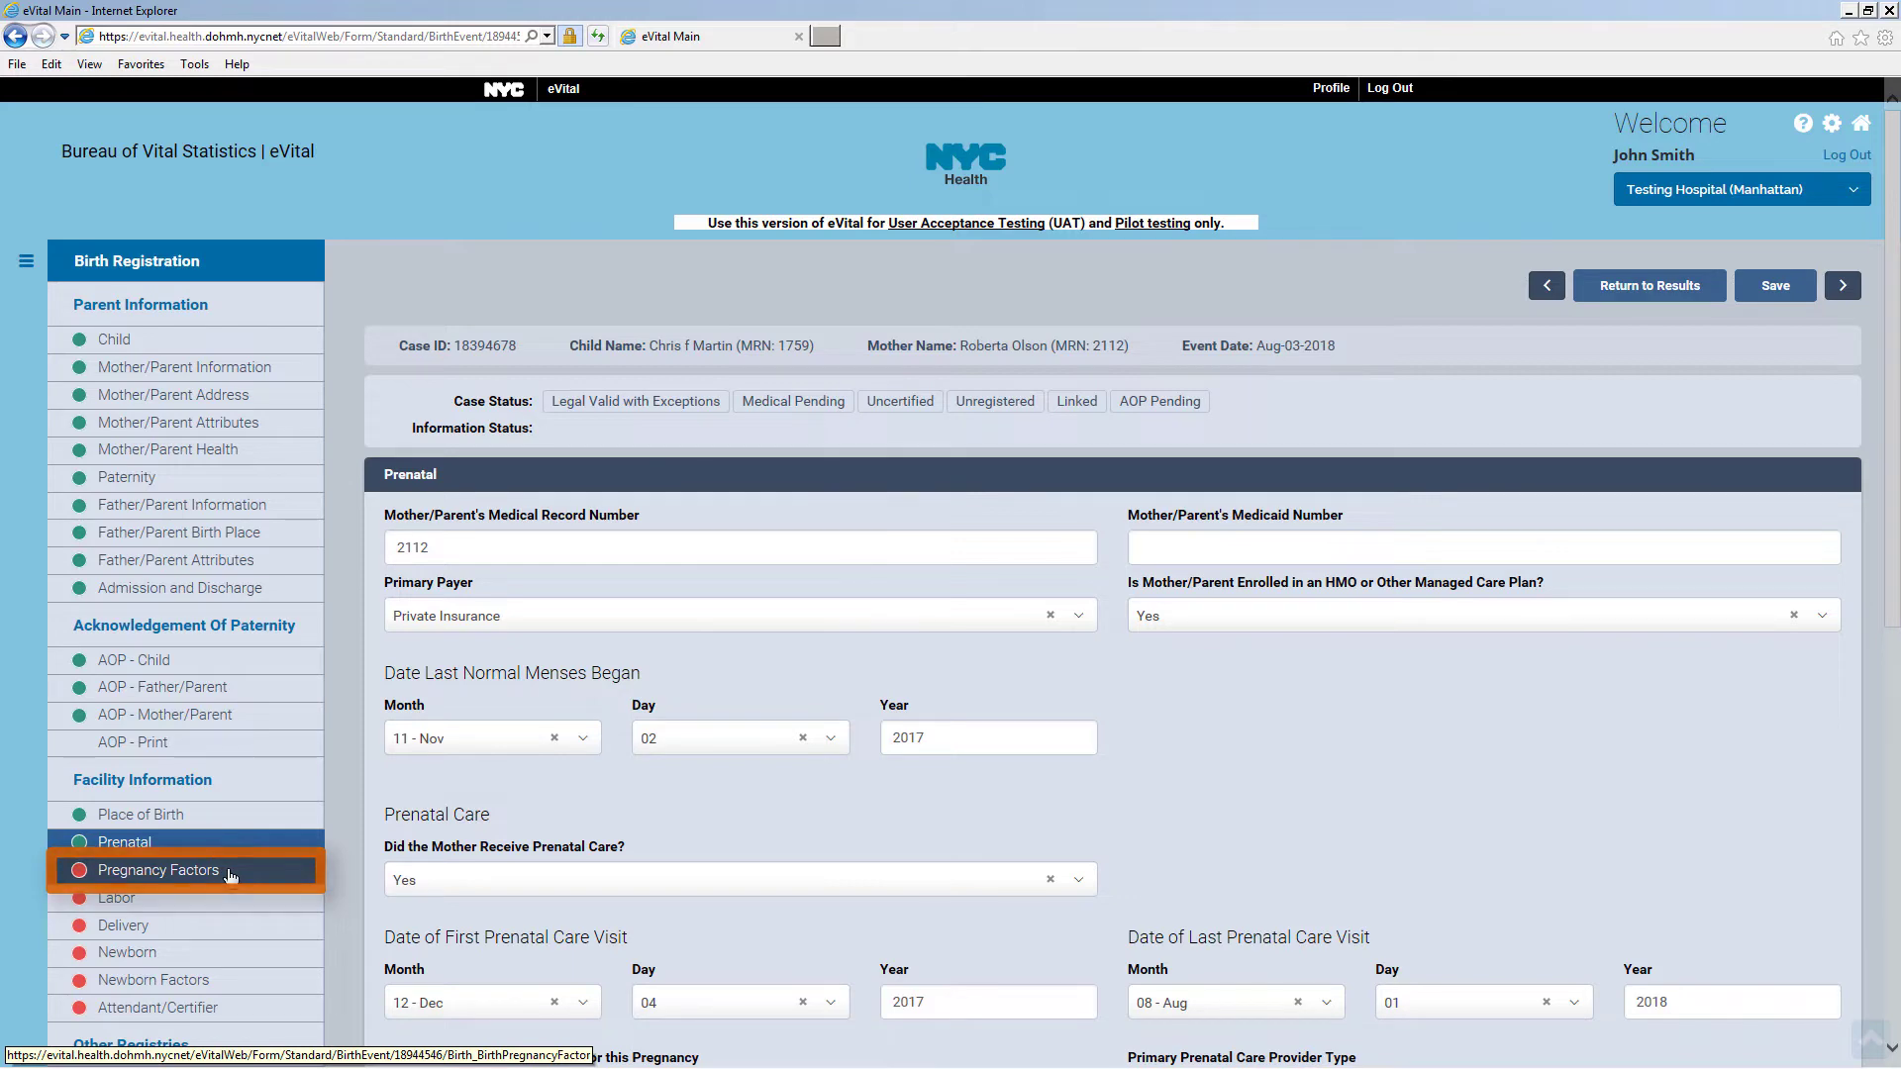
# Check None of the Above for risk factors, infections and obstetric procedures, then save
pyautogui.click(230, 875)
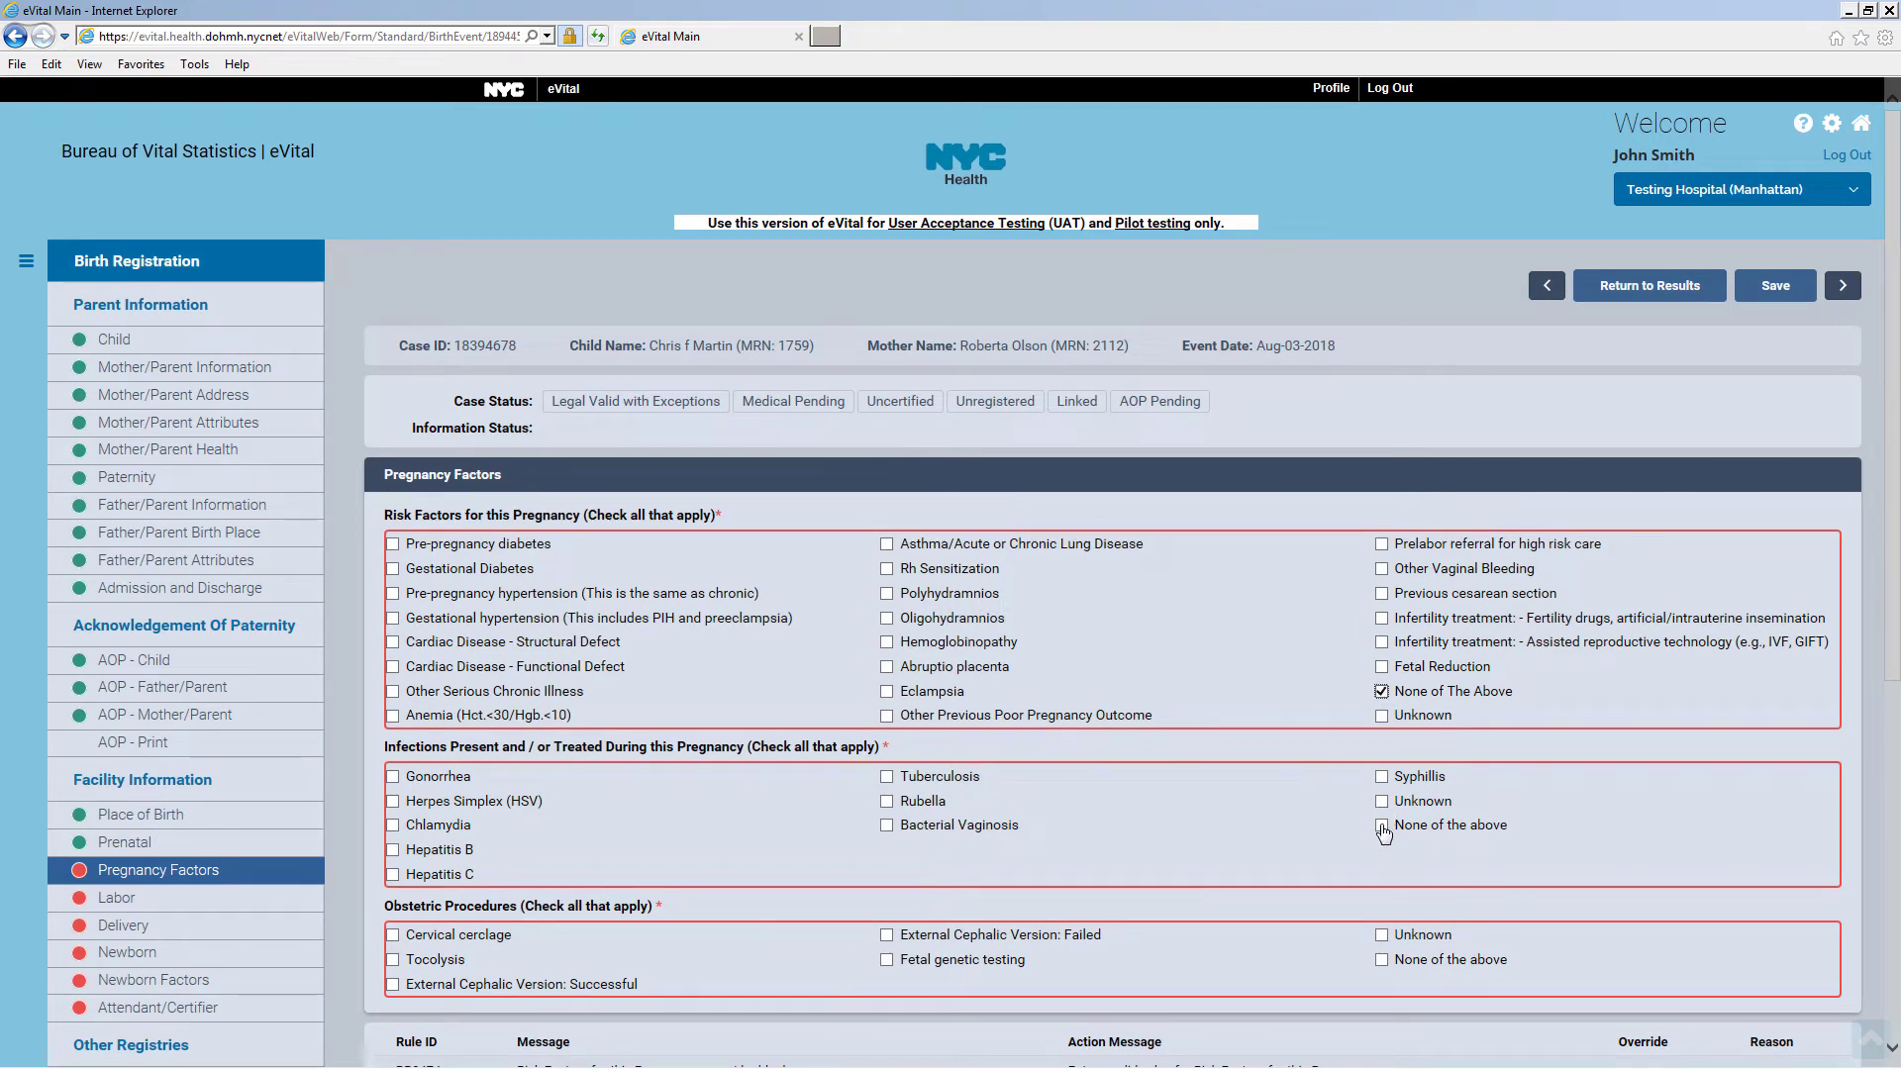
pyautogui.scroll(-6, 1329, 859)
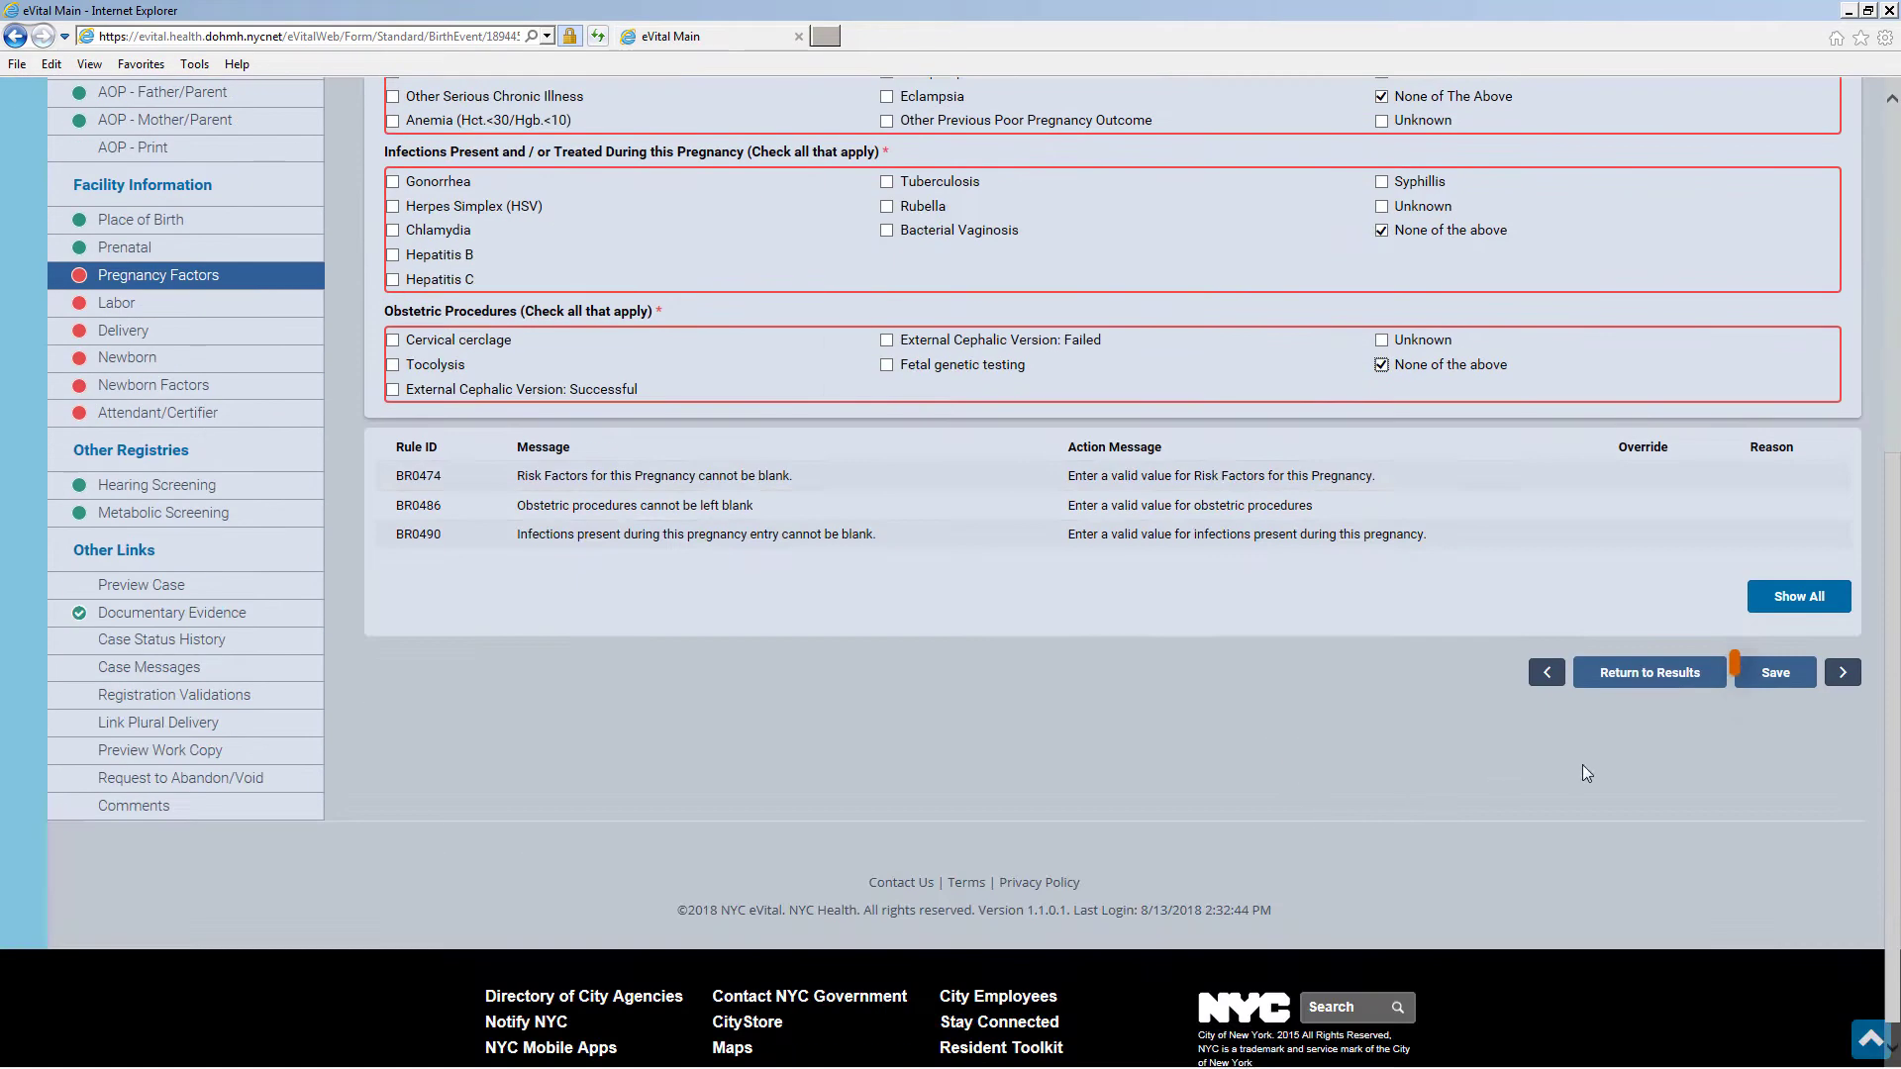
pyautogui.click(1779, 675)
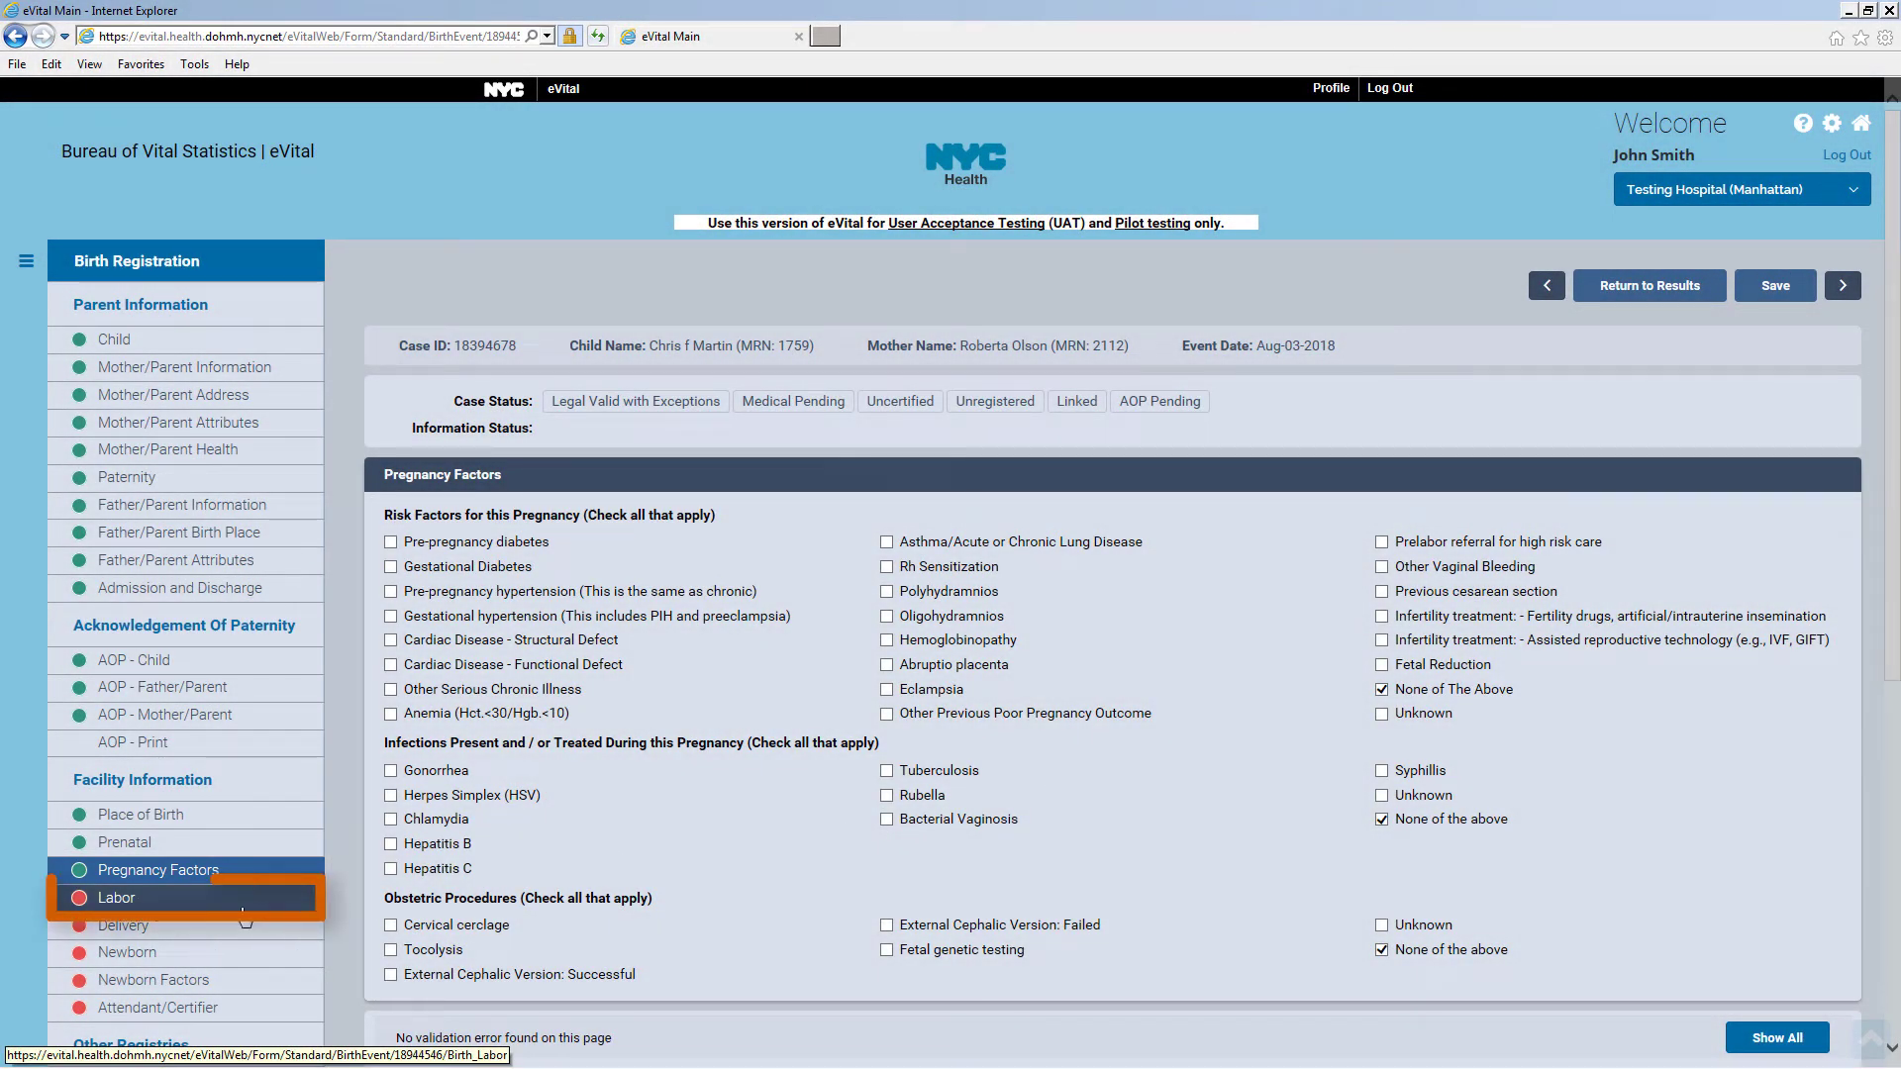
# Save the Labor page with None of the above for onset and characteristics, then go to Delivery
pyautogui.click(238, 909)
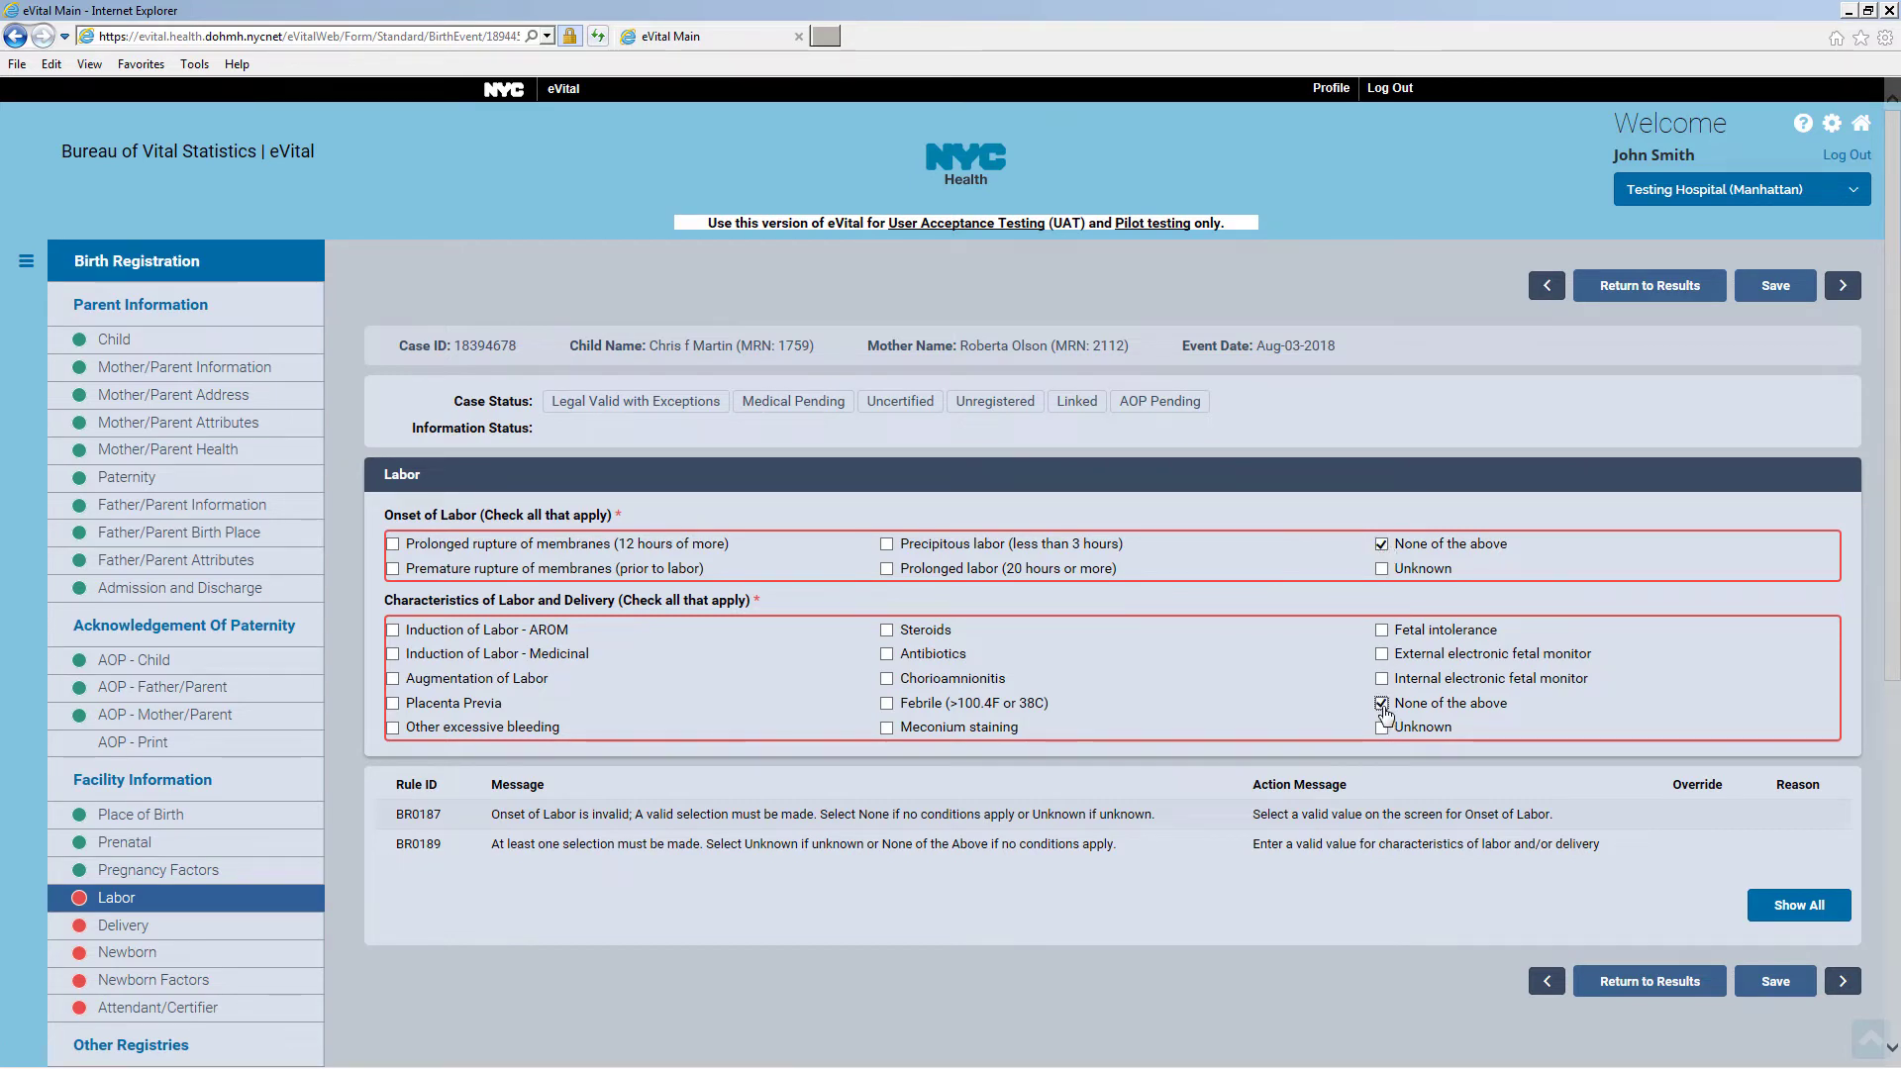
pyautogui.click(1777, 983)
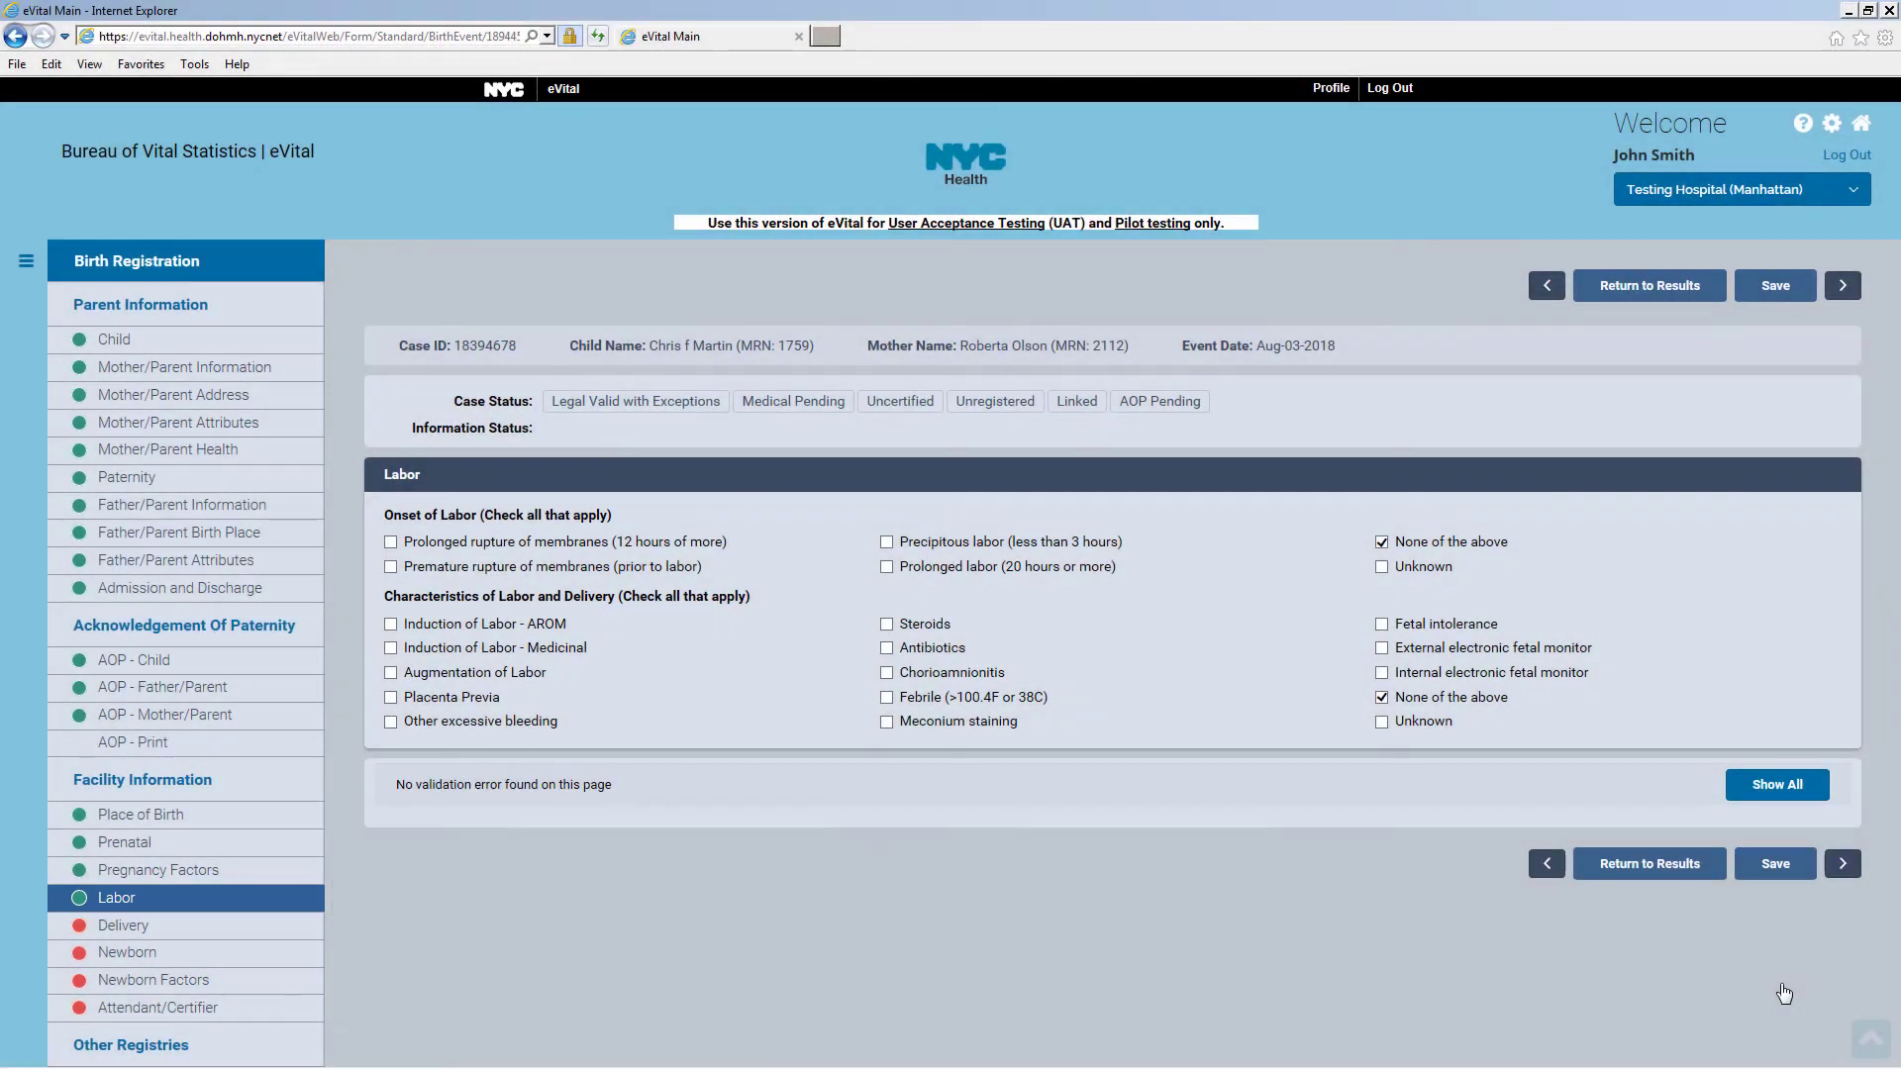
pyautogui.click(211, 932)
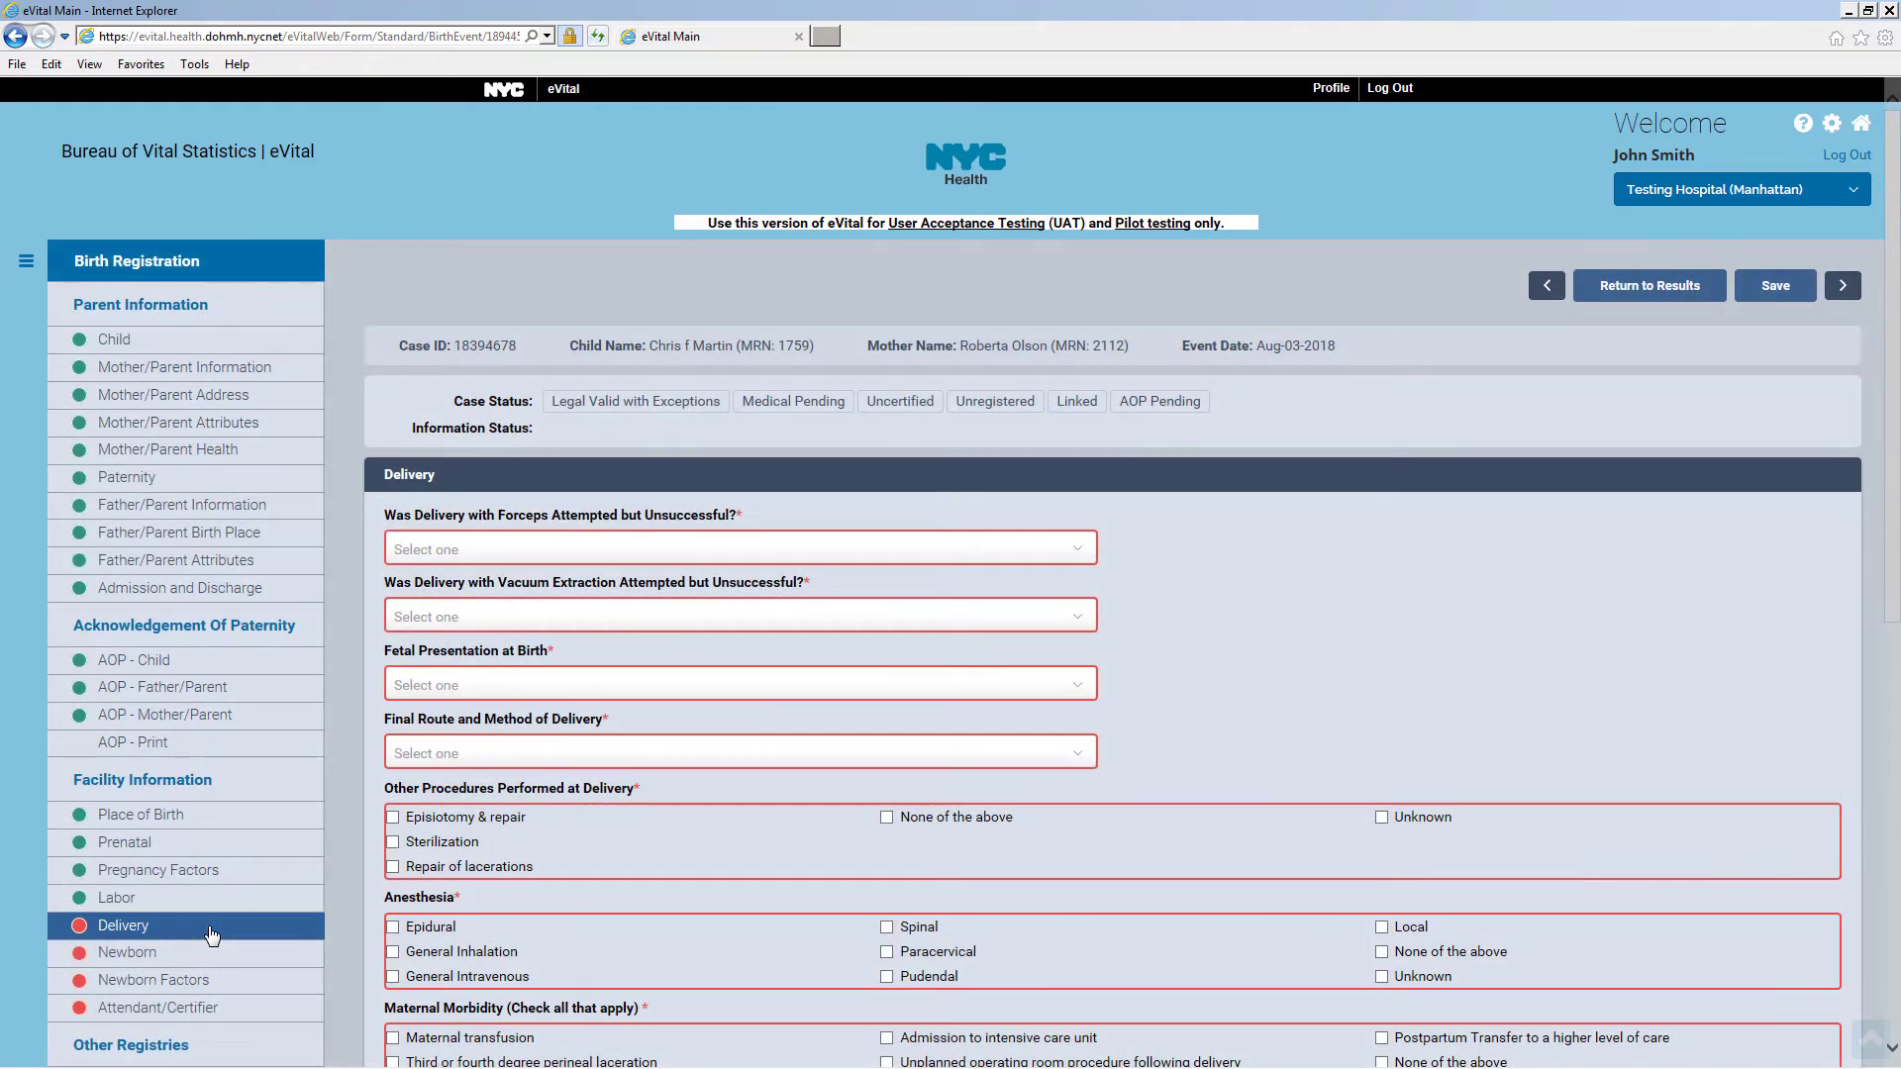
# Set forceps and vacuum to not used, presentation Cephalic, and route Vaginal/Spontaneous
pyautogui.click(659, 550)
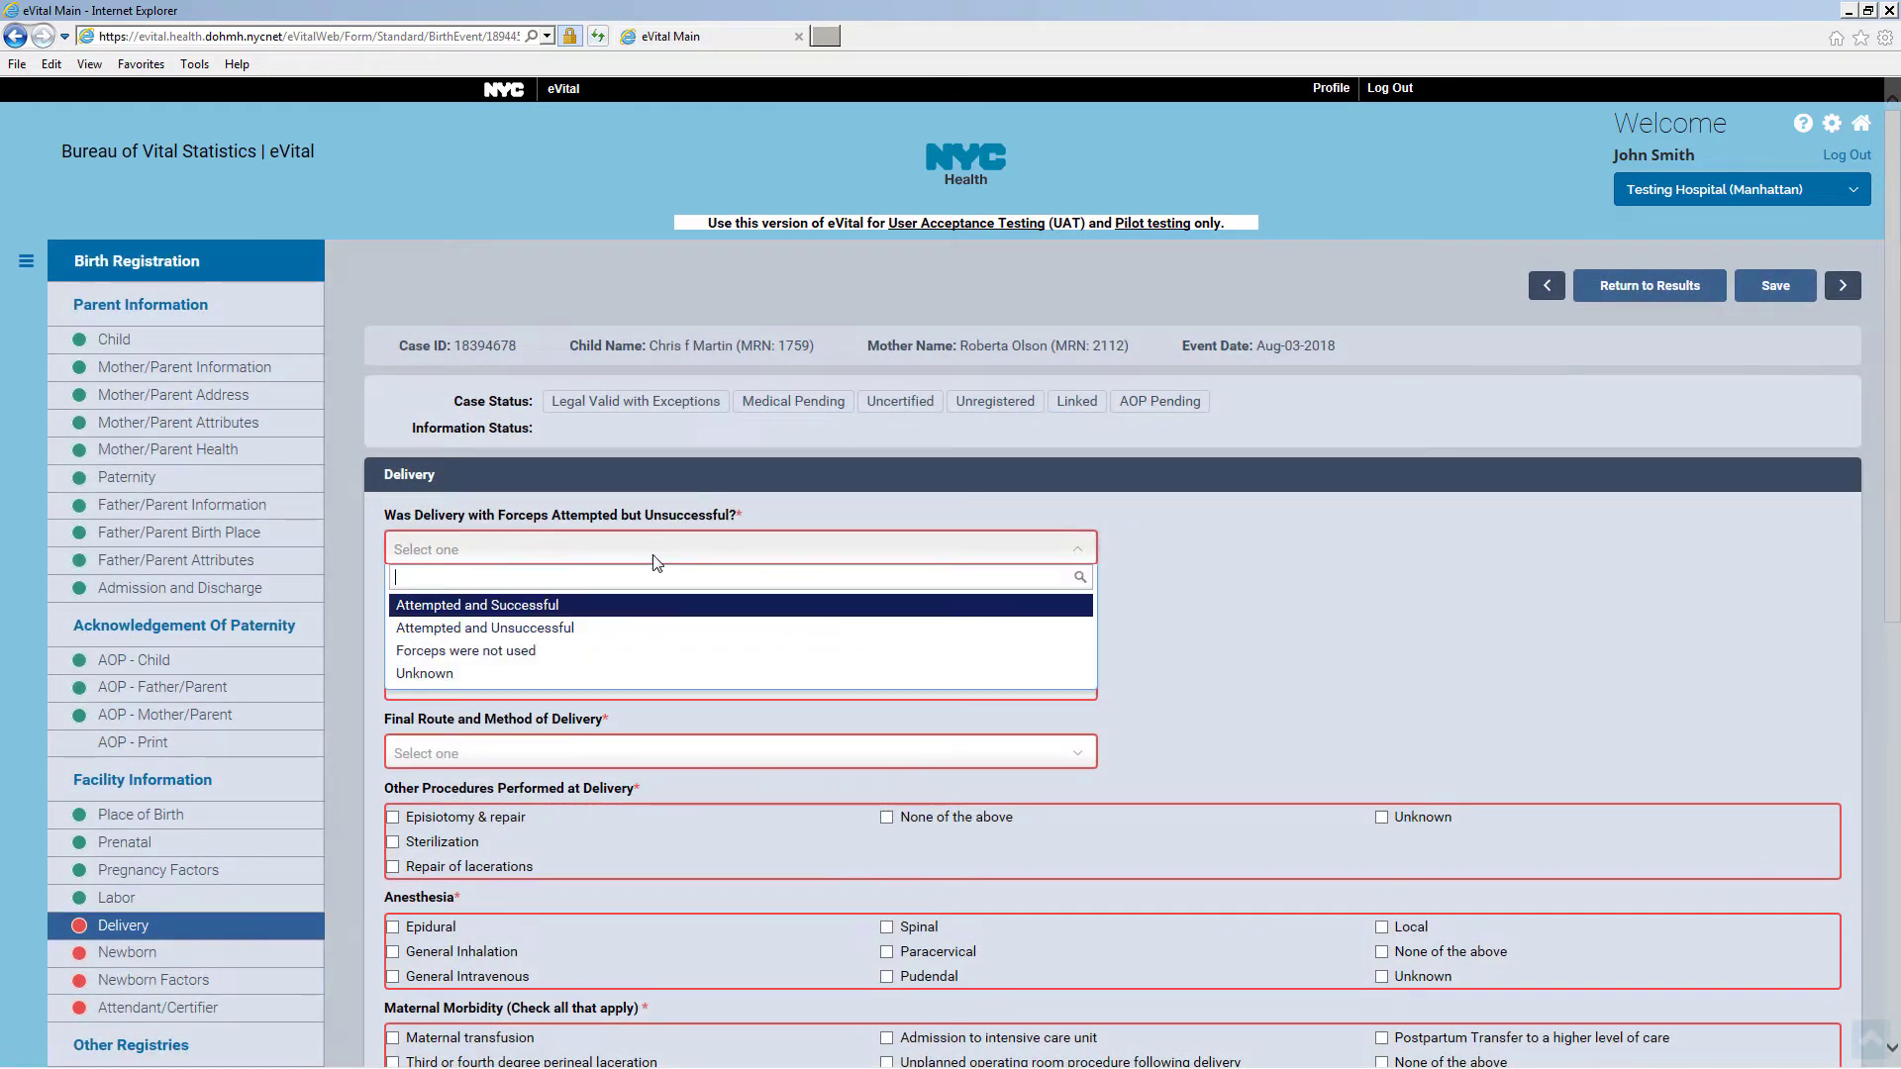
pyautogui.click(633, 650)
pyautogui.click(584, 616)
pyautogui.click(560, 718)
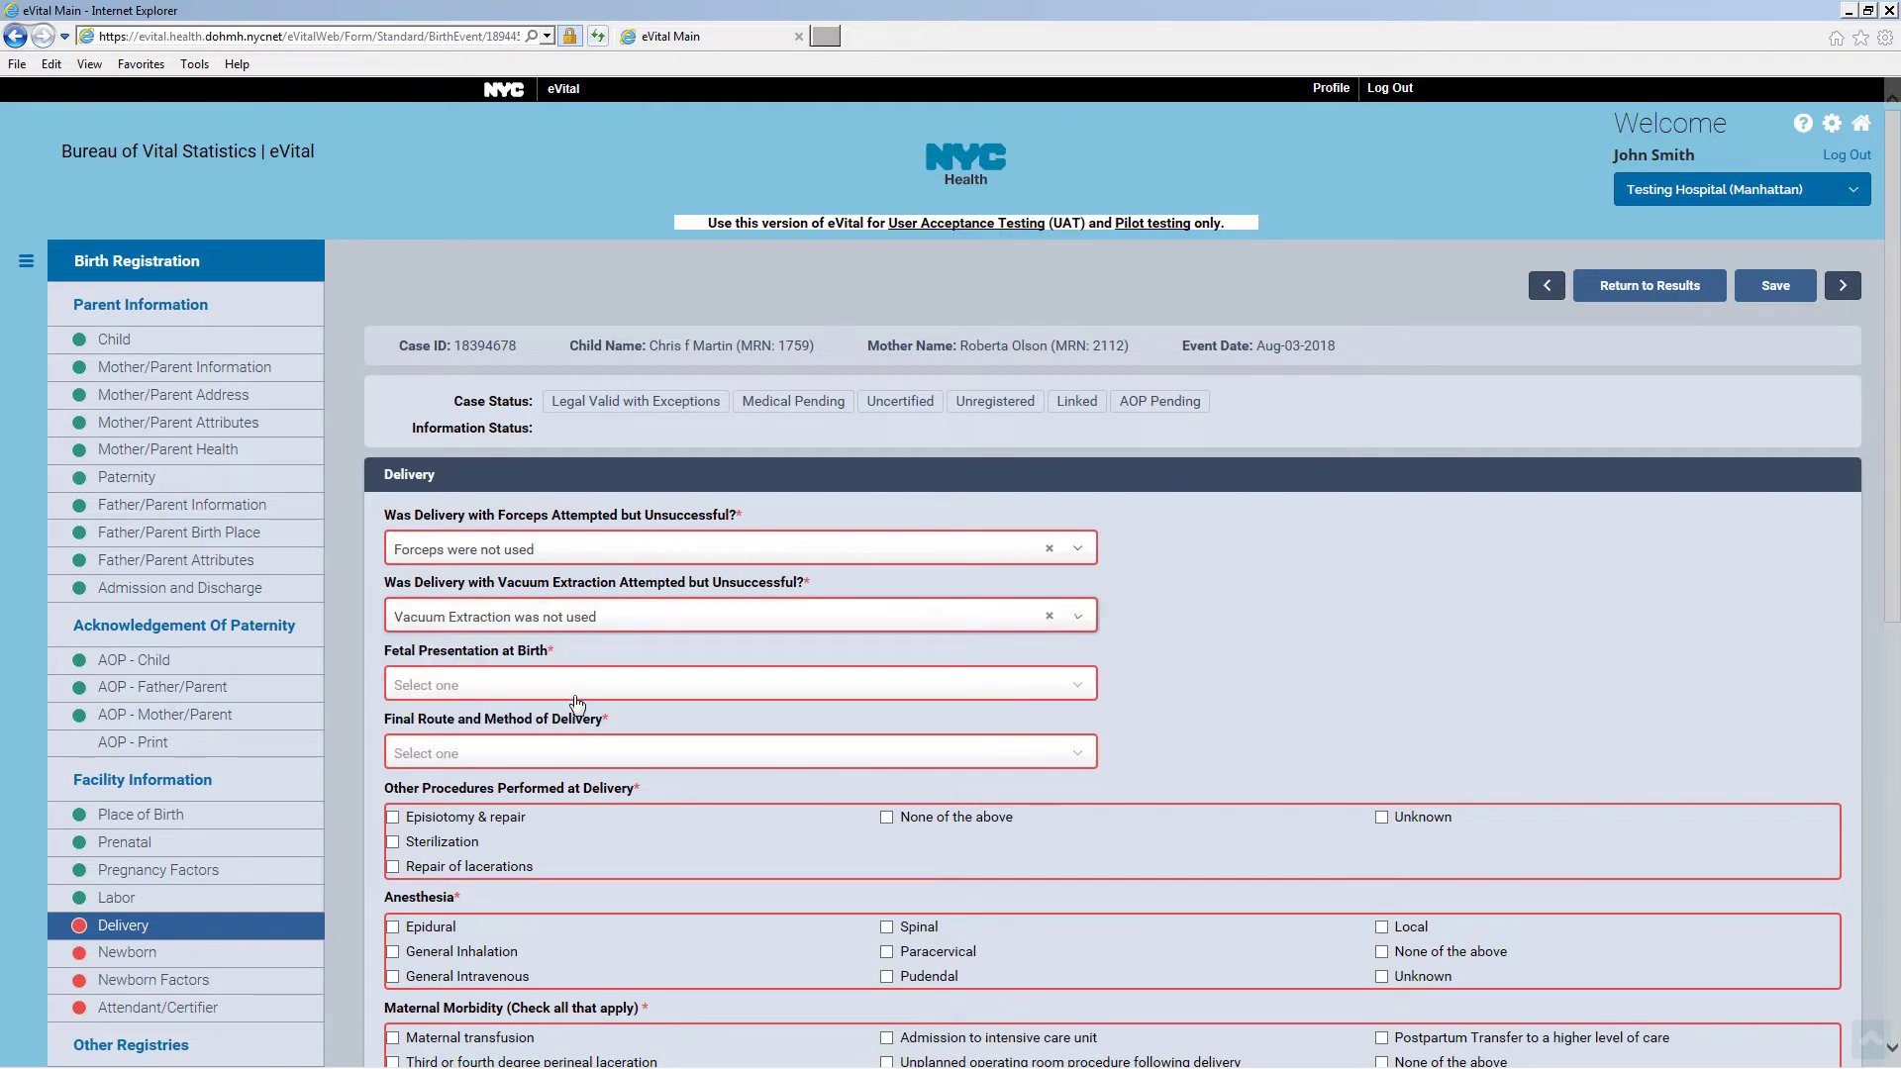
pyautogui.click(570, 684)
pyautogui.click(552, 745)
pyautogui.click(550, 754)
pyautogui.click(560, 809)
# Mark no other procedures, anesthesia or maternal morbidity, save, and move to Newborn
pyautogui.scroll(-5, 559, 809)
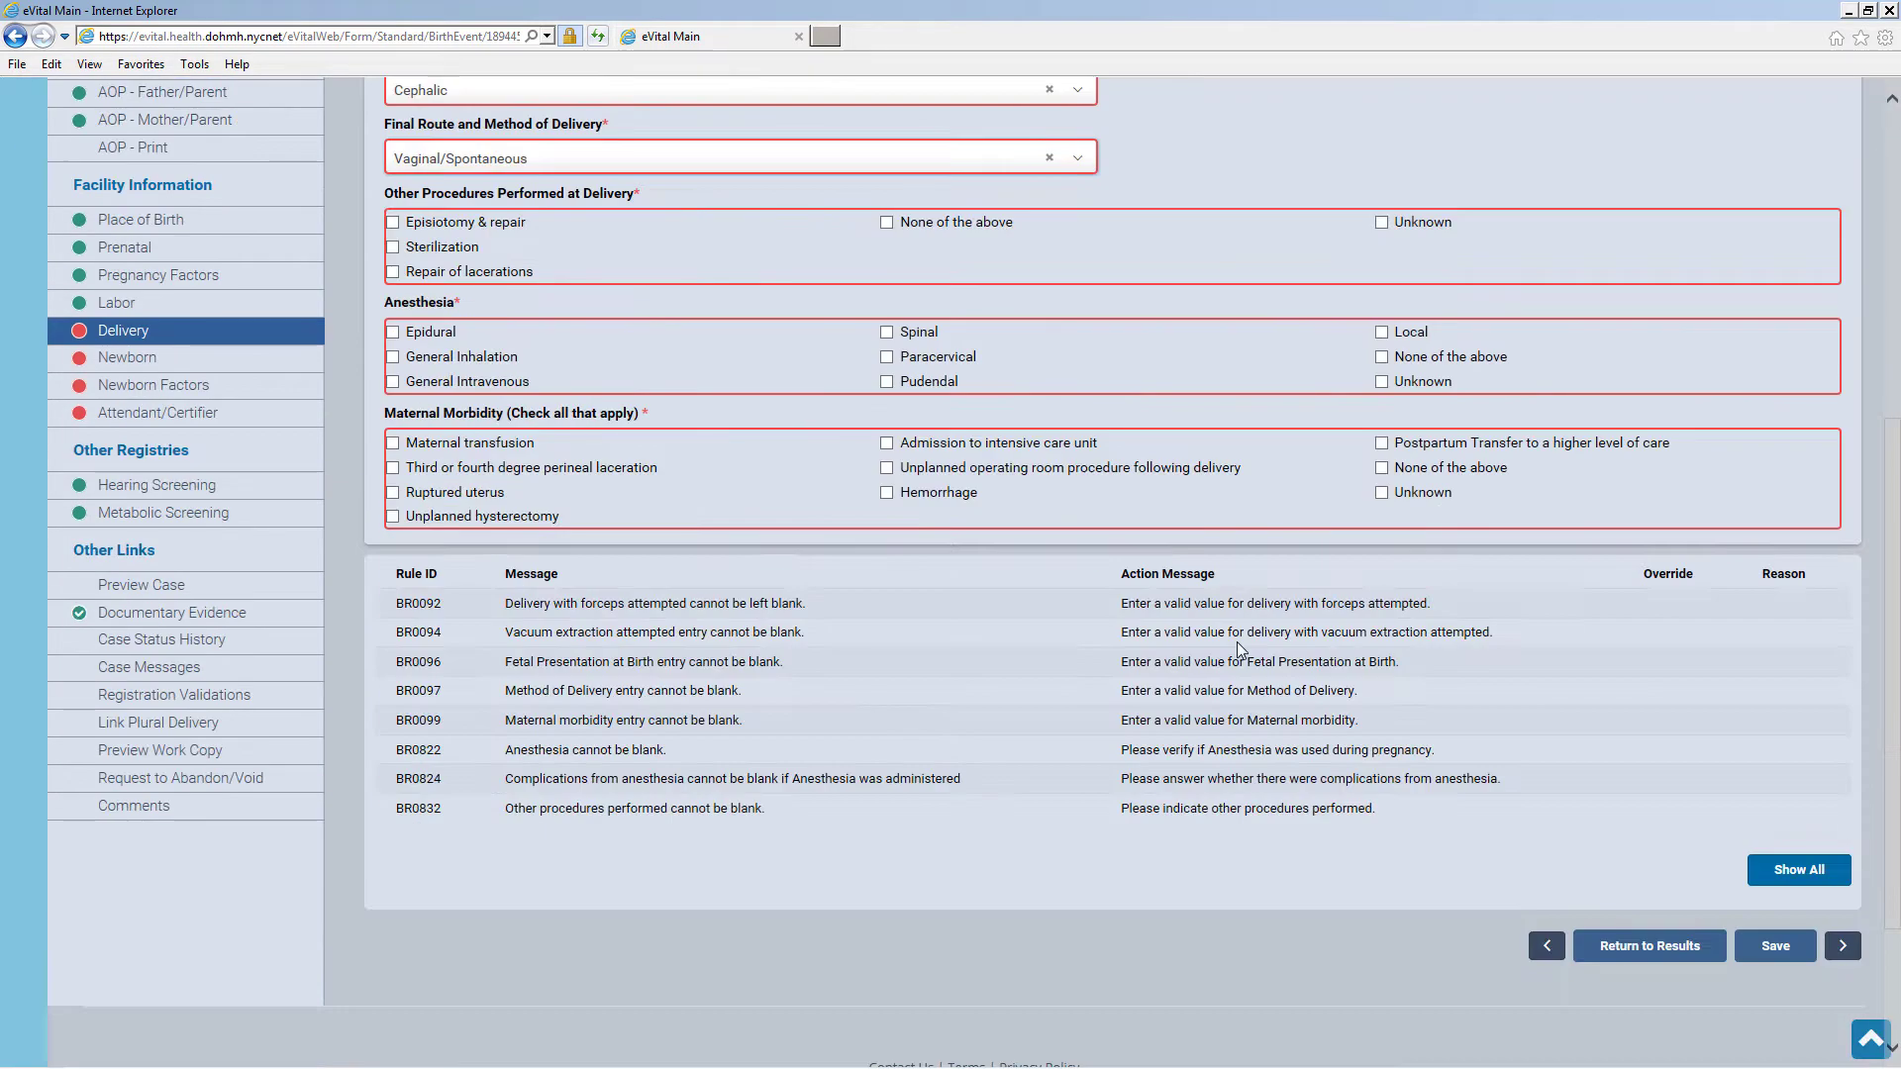
pyautogui.click(887, 224)
pyautogui.click(1382, 358)
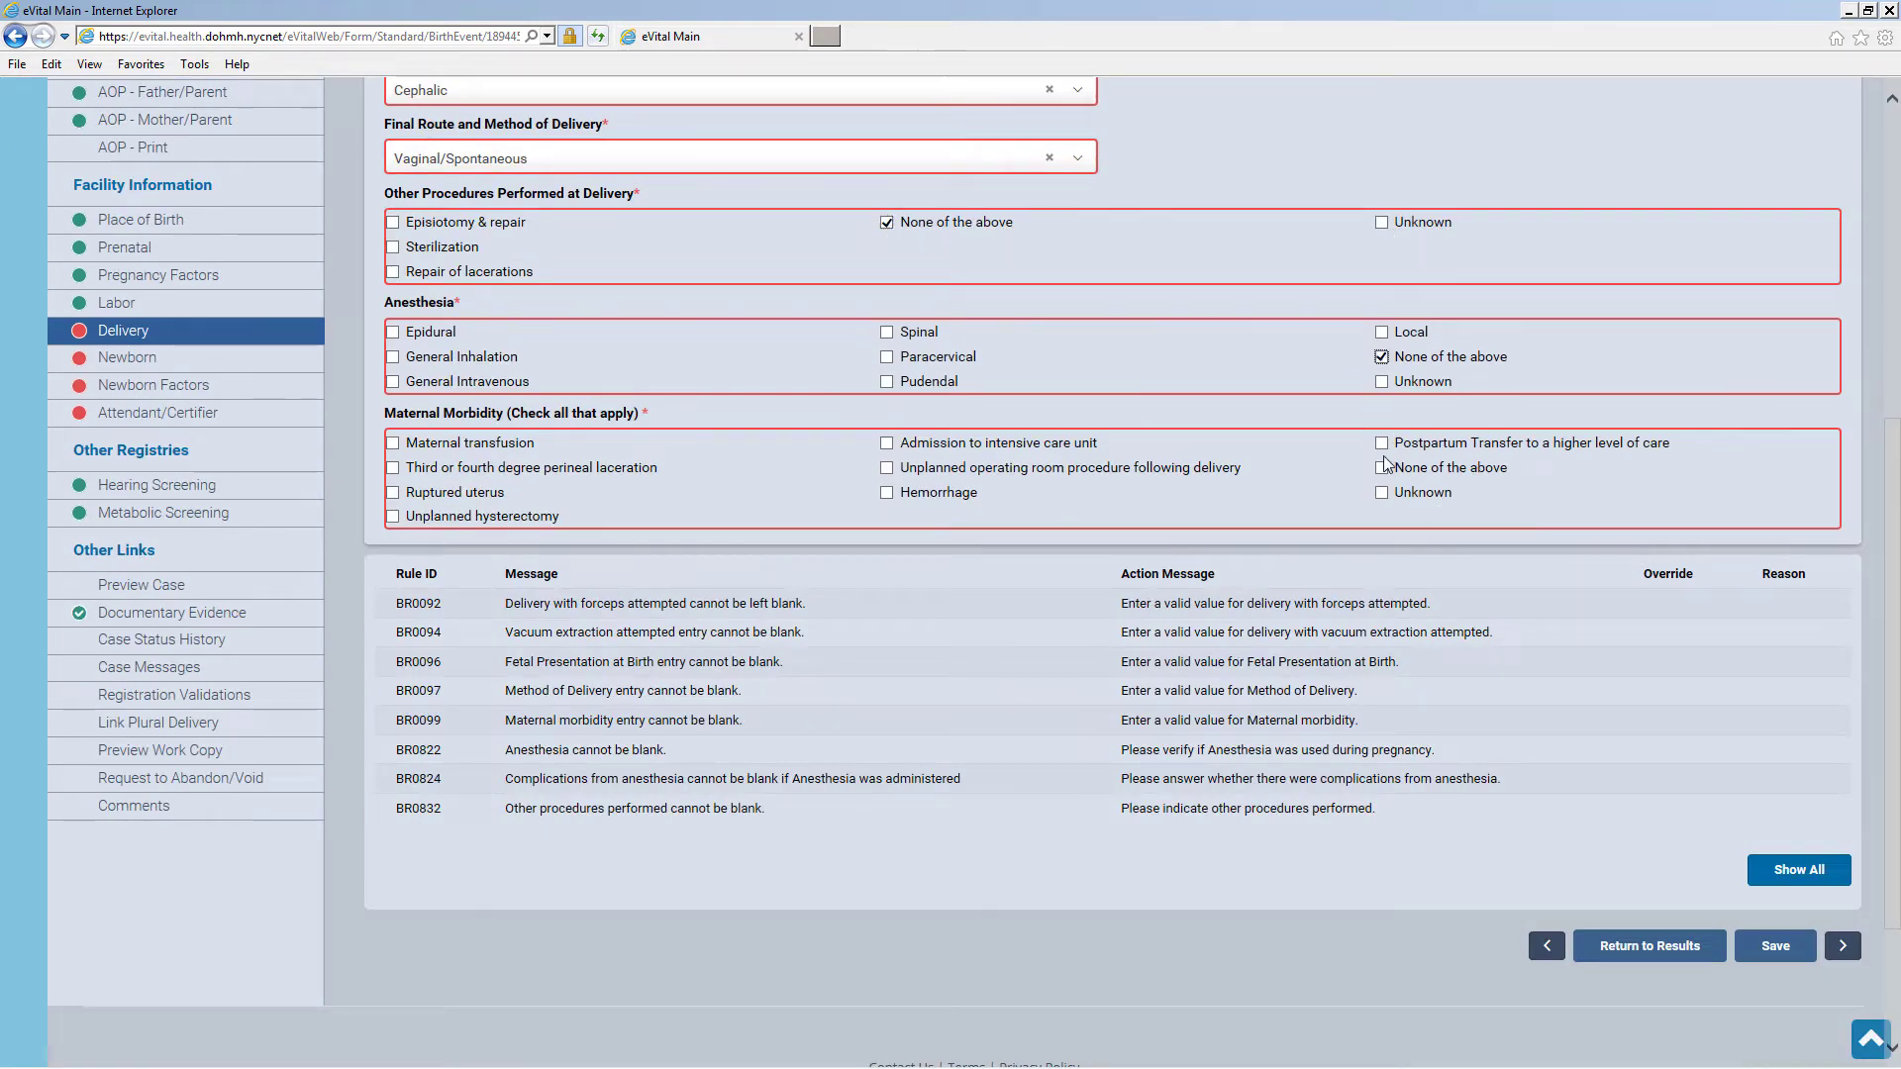
pyautogui.click(1381, 467)
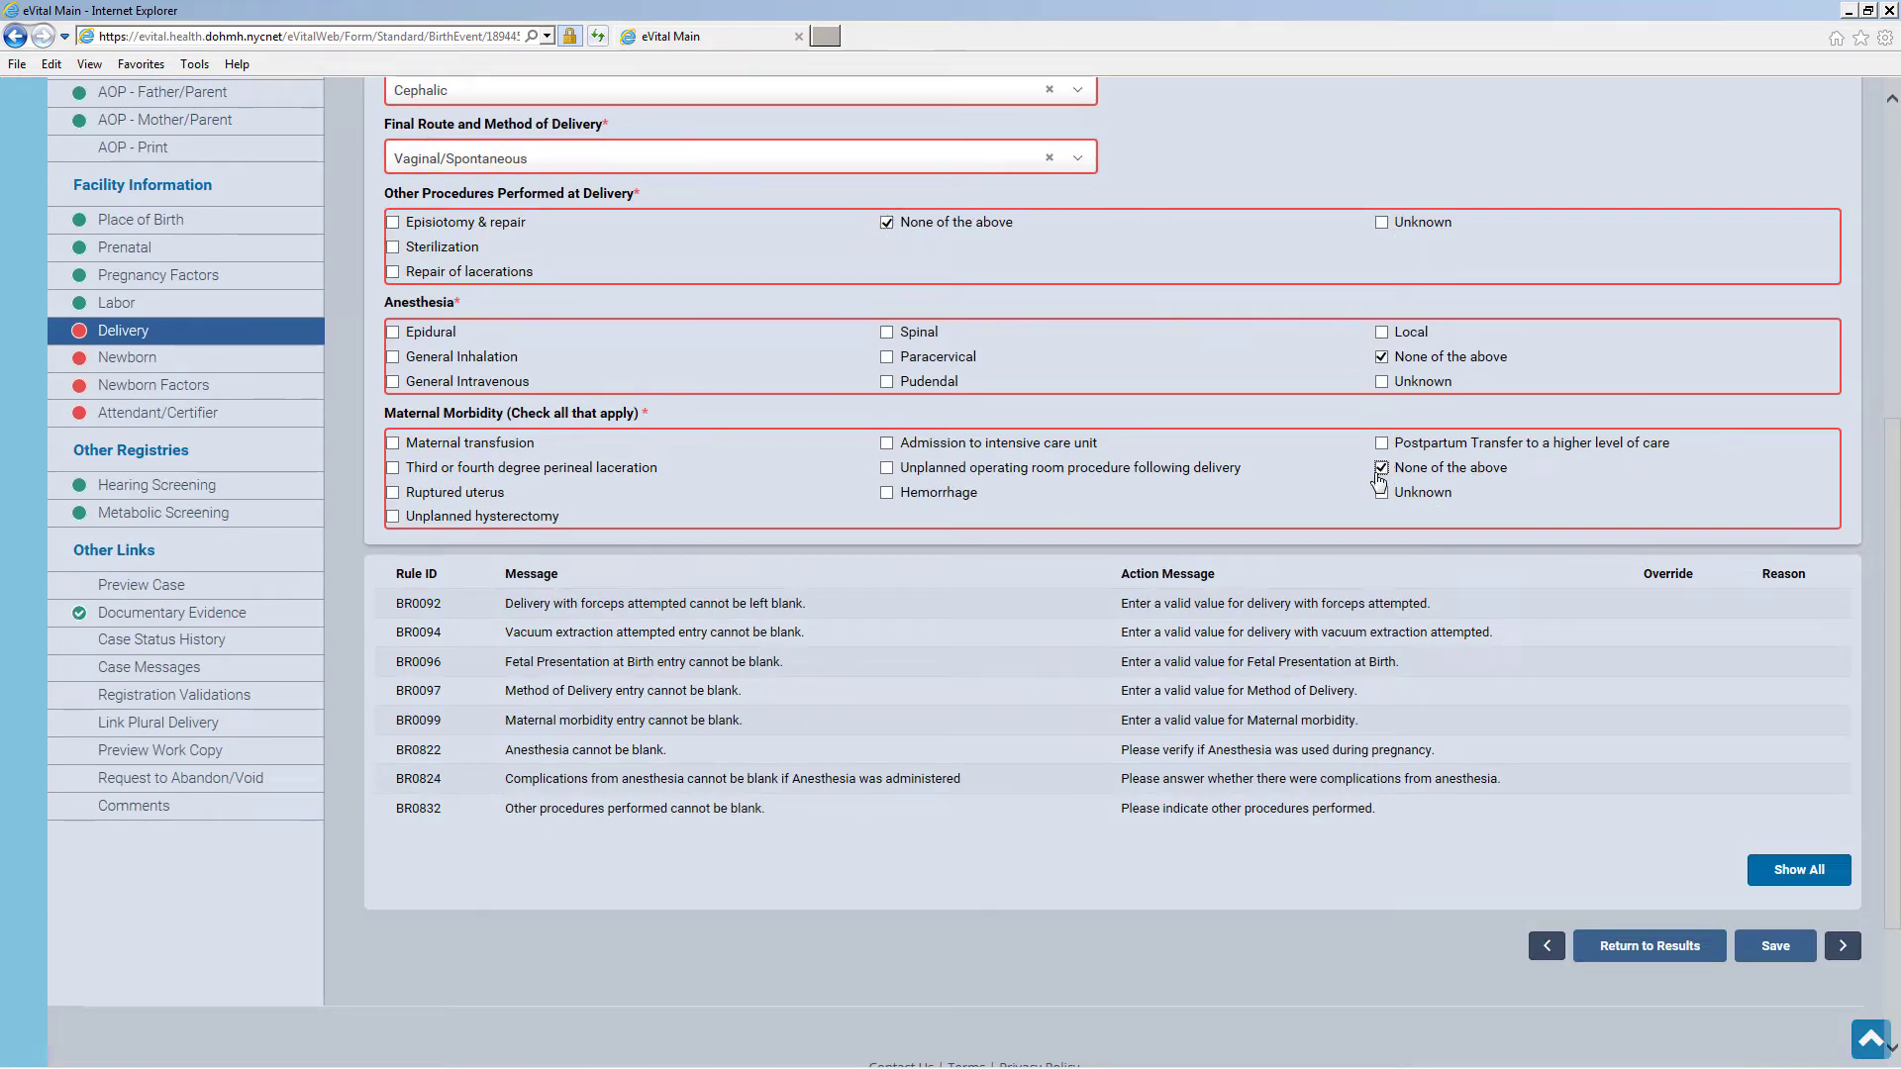
pyautogui.click(1776, 947)
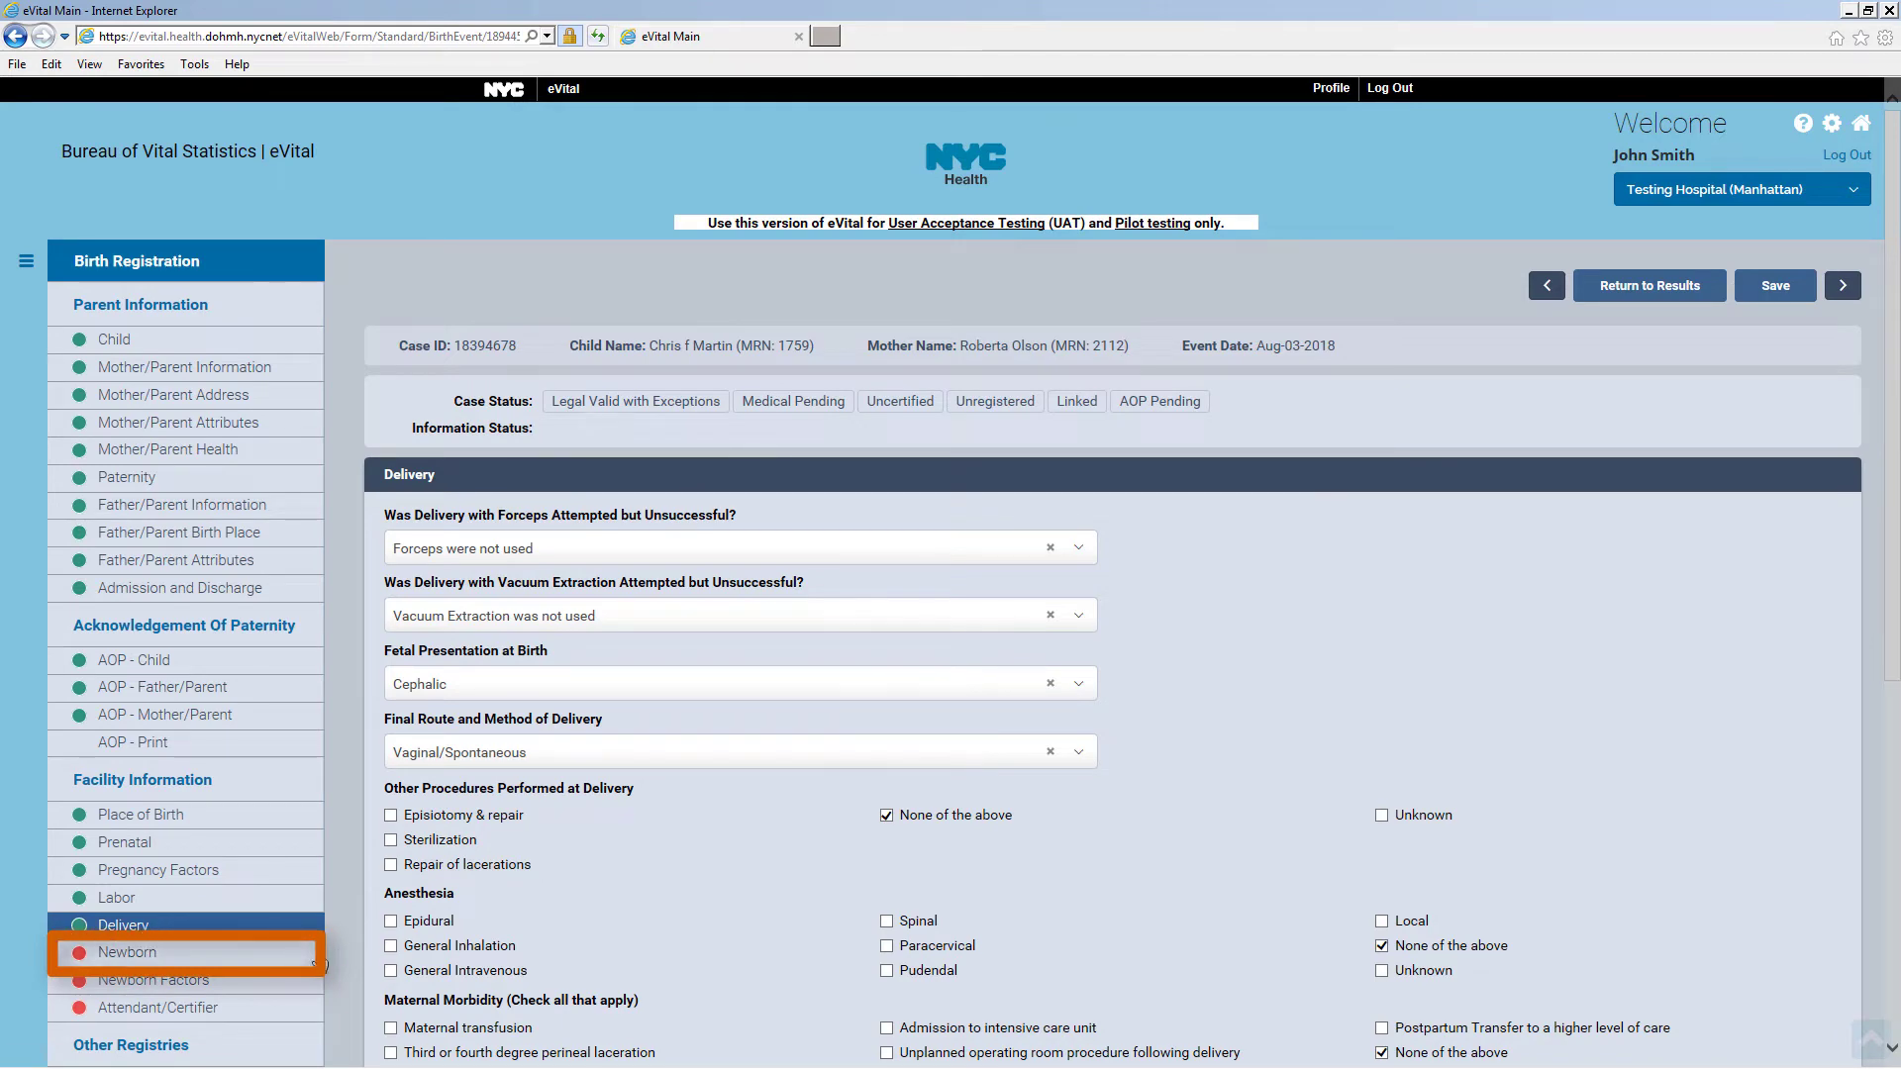
pyautogui.click(276, 955)
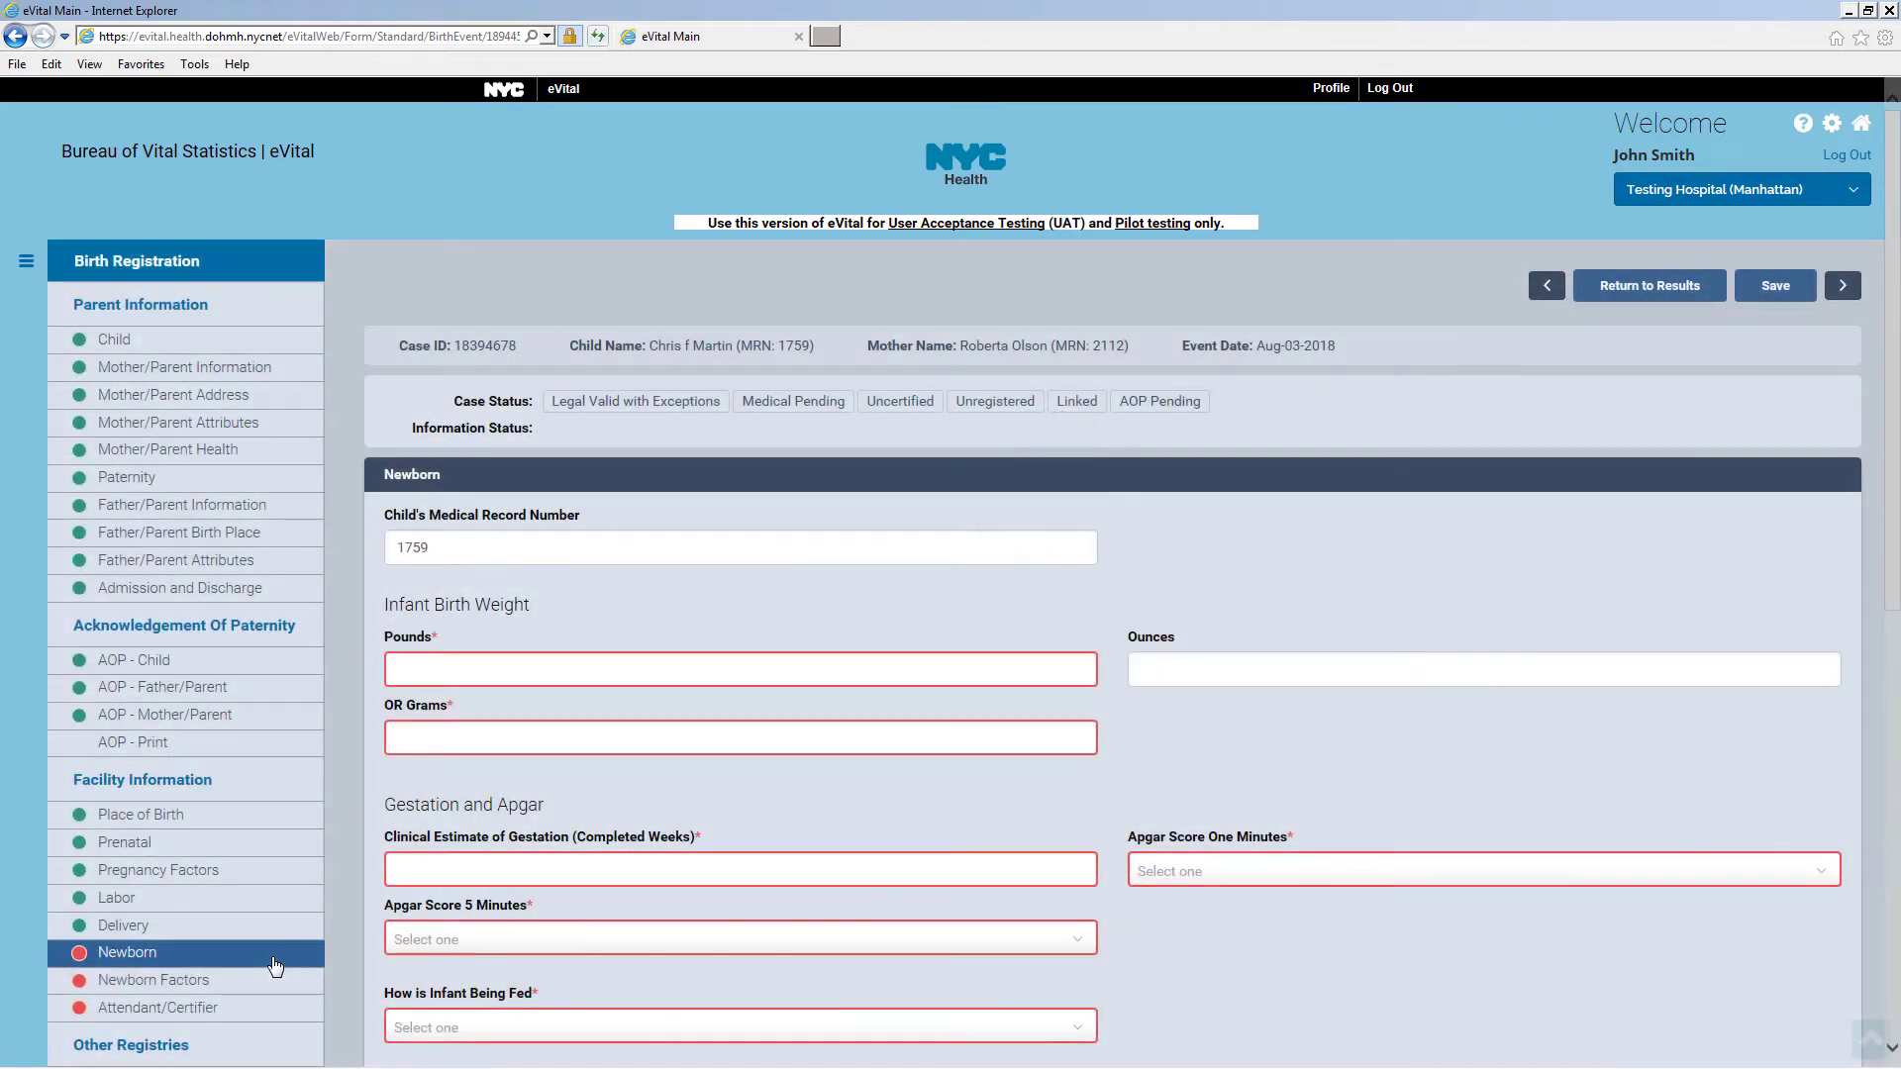
# Confirm the 6 lb 10 oz birth weight and set both Apgar scores to 8
pyautogui.click(508, 664)
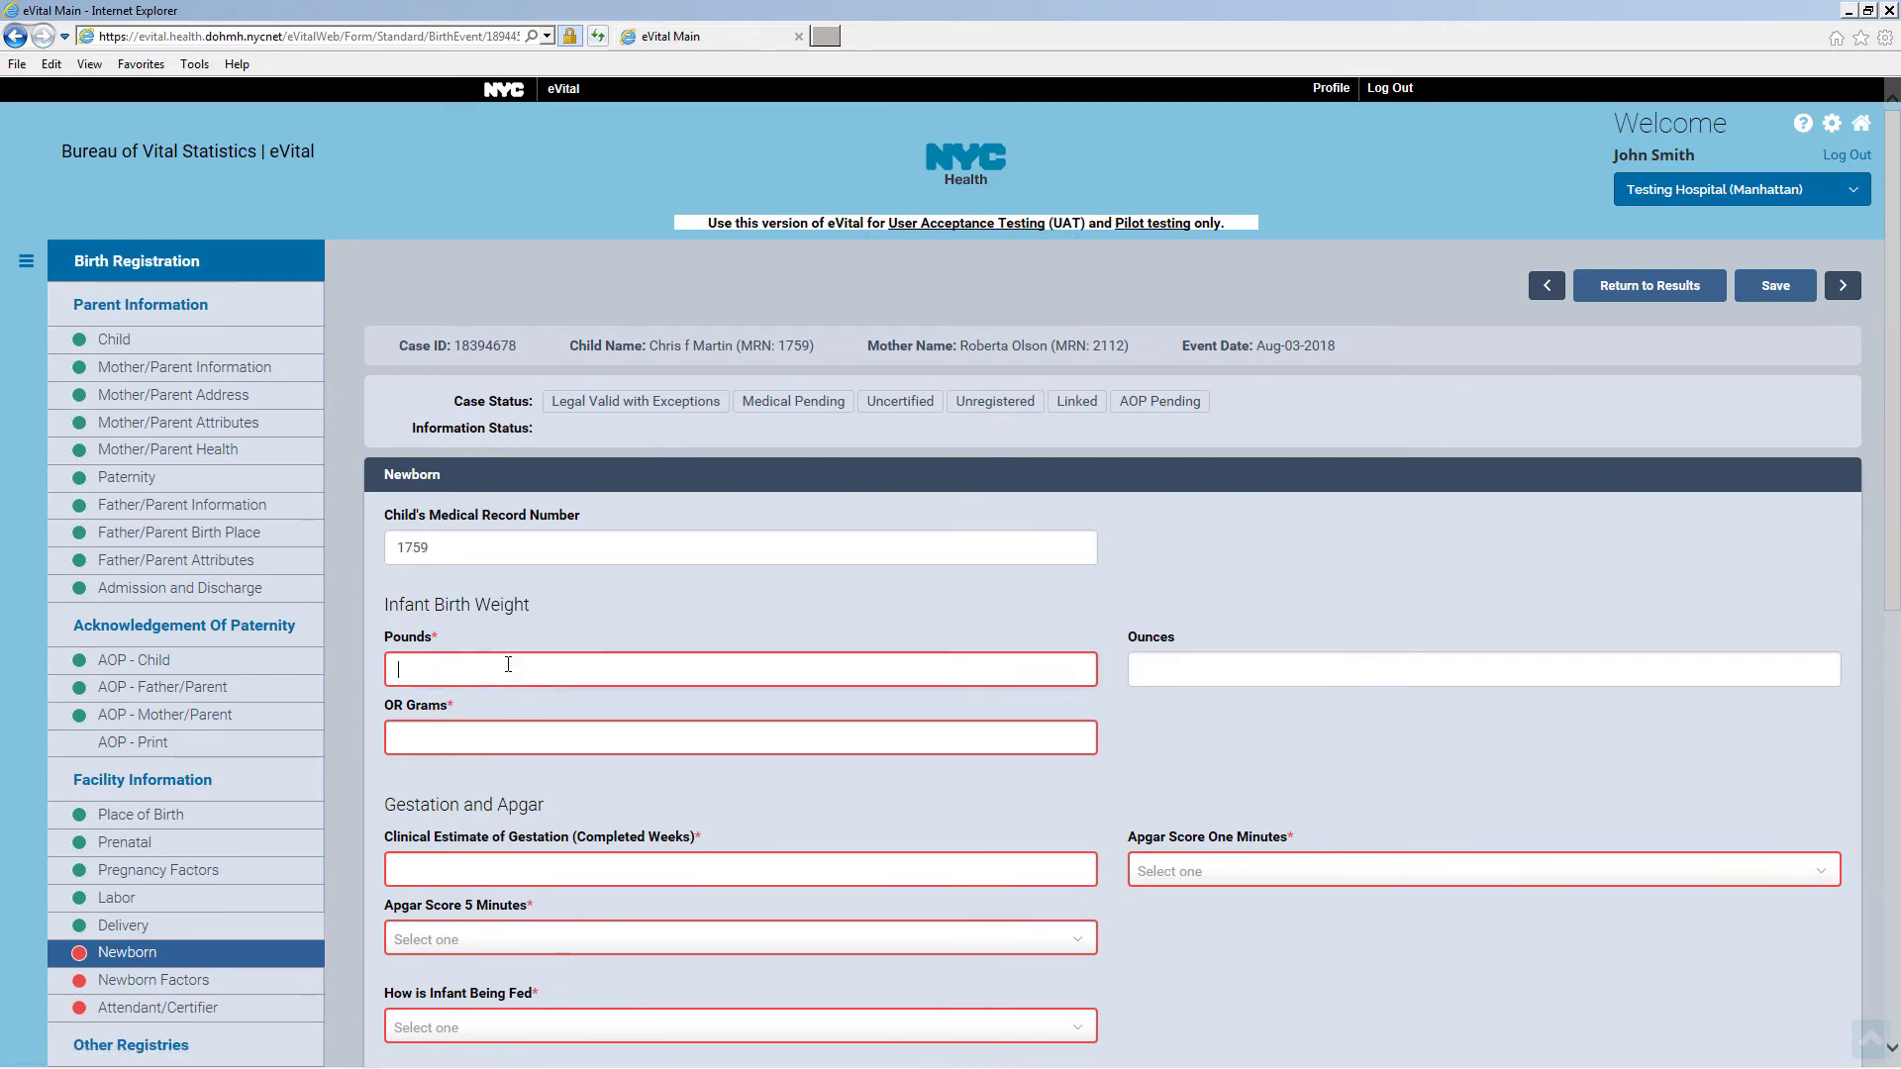
pyautogui.click(1171, 665)
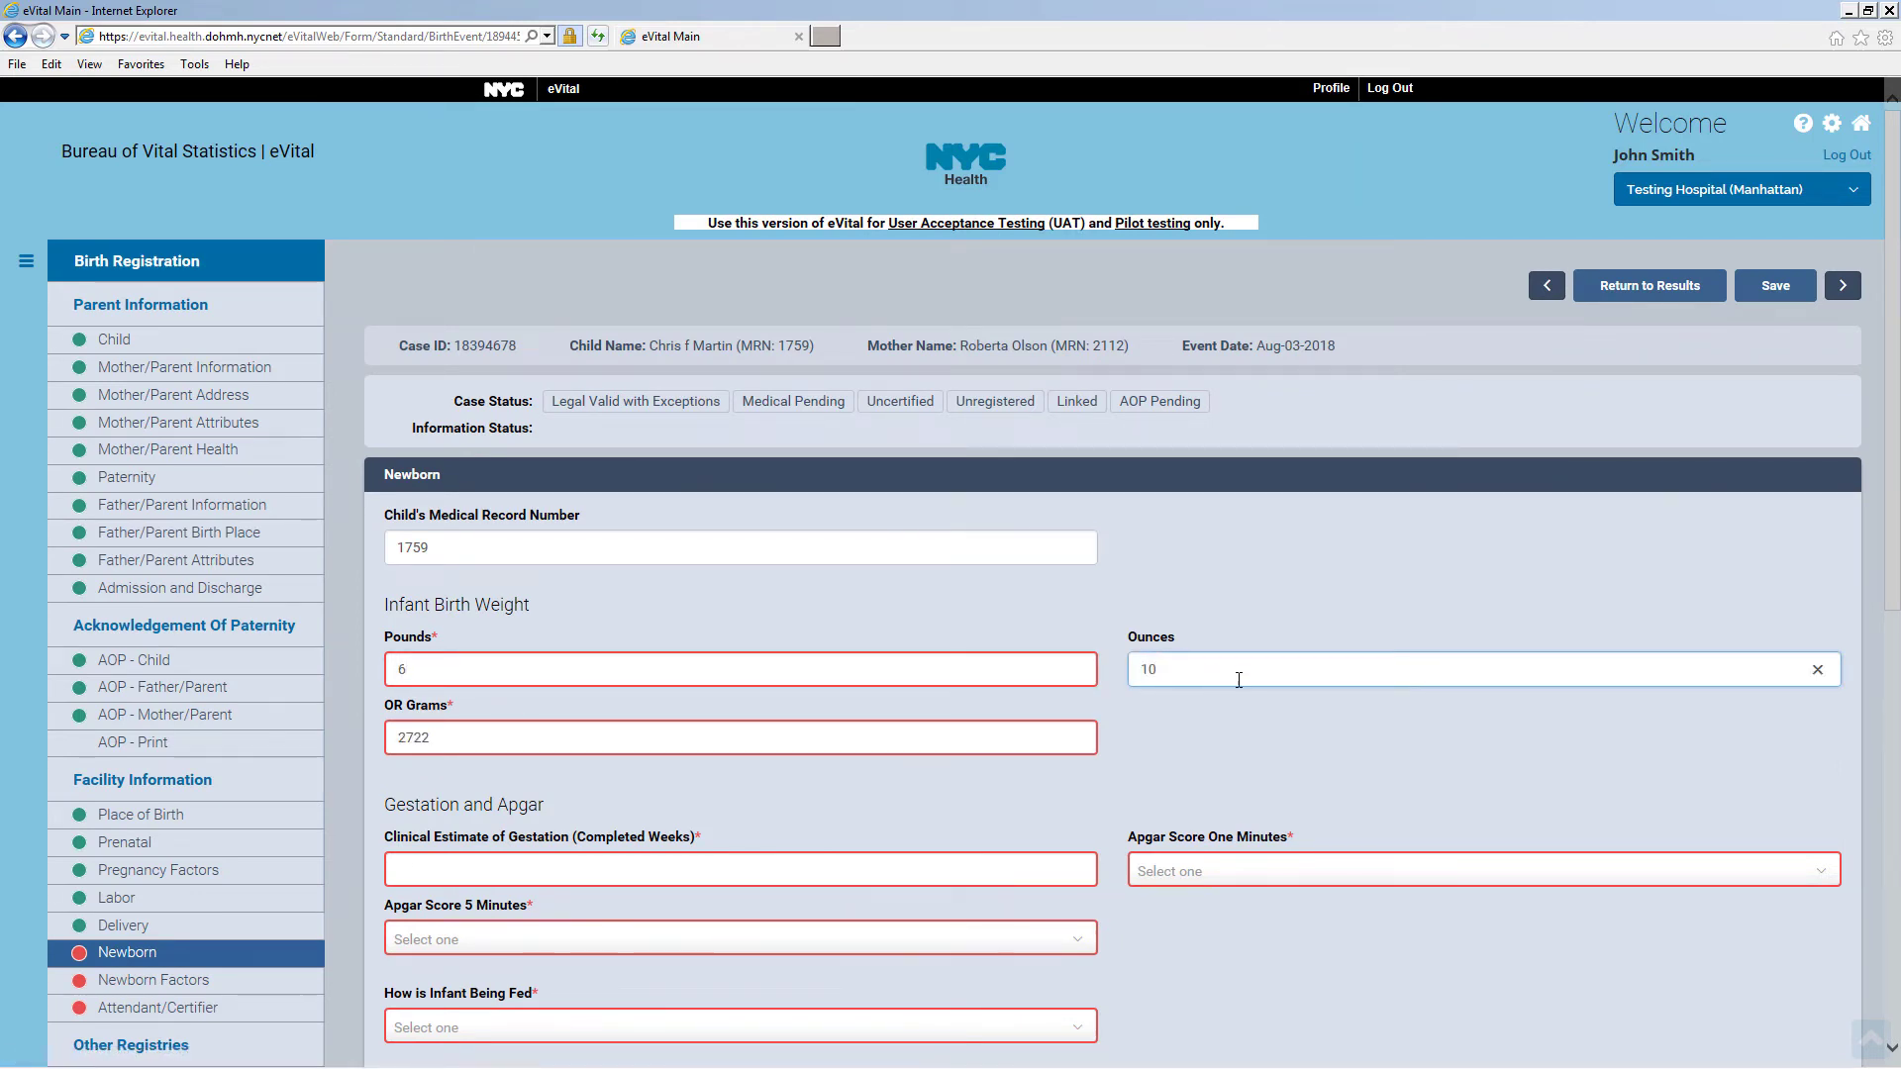
pyautogui.click(598, 863)
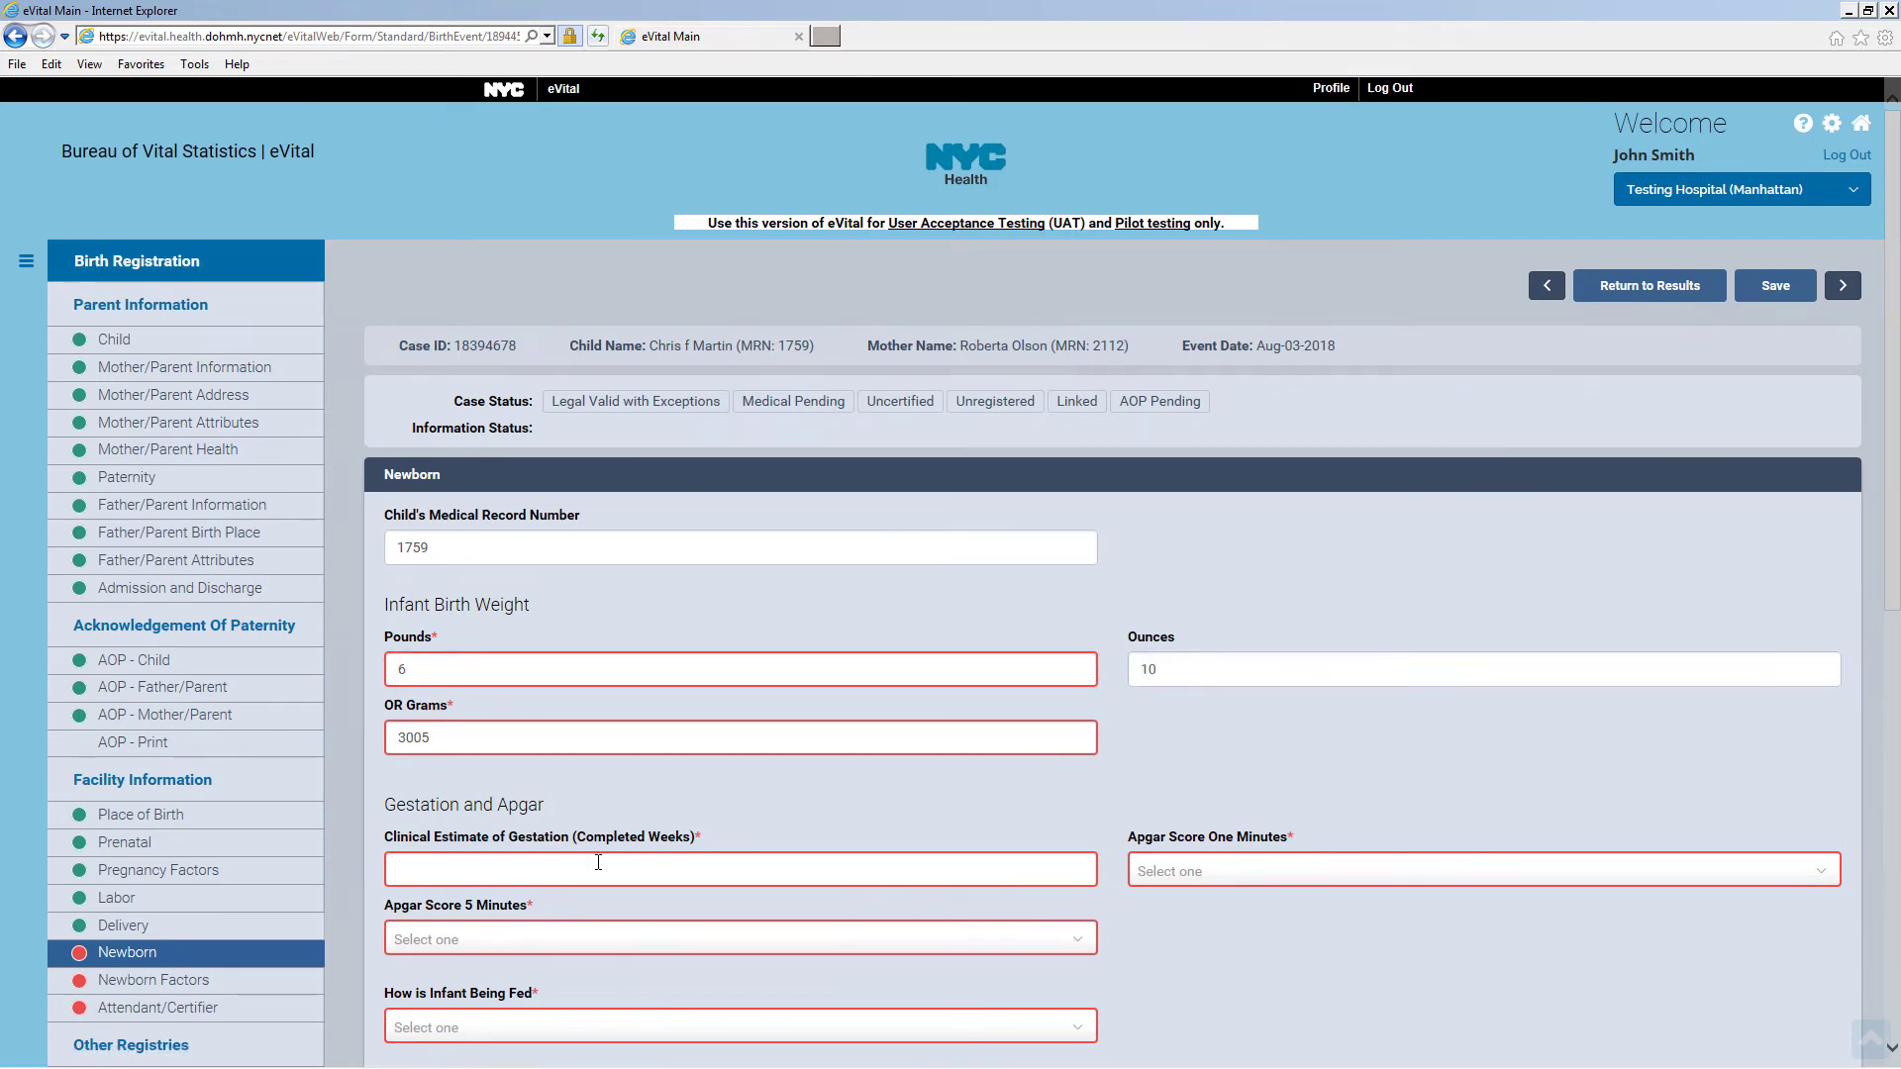
pyautogui.click(1179, 876)
pyautogui.click(1179, 846)
pyautogui.click(746, 938)
pyautogui.click(749, 916)
# Choose Breast Milk feeding and mark the Hepatitis B immunization as given
pyautogui.scroll(-4, 554, 565)
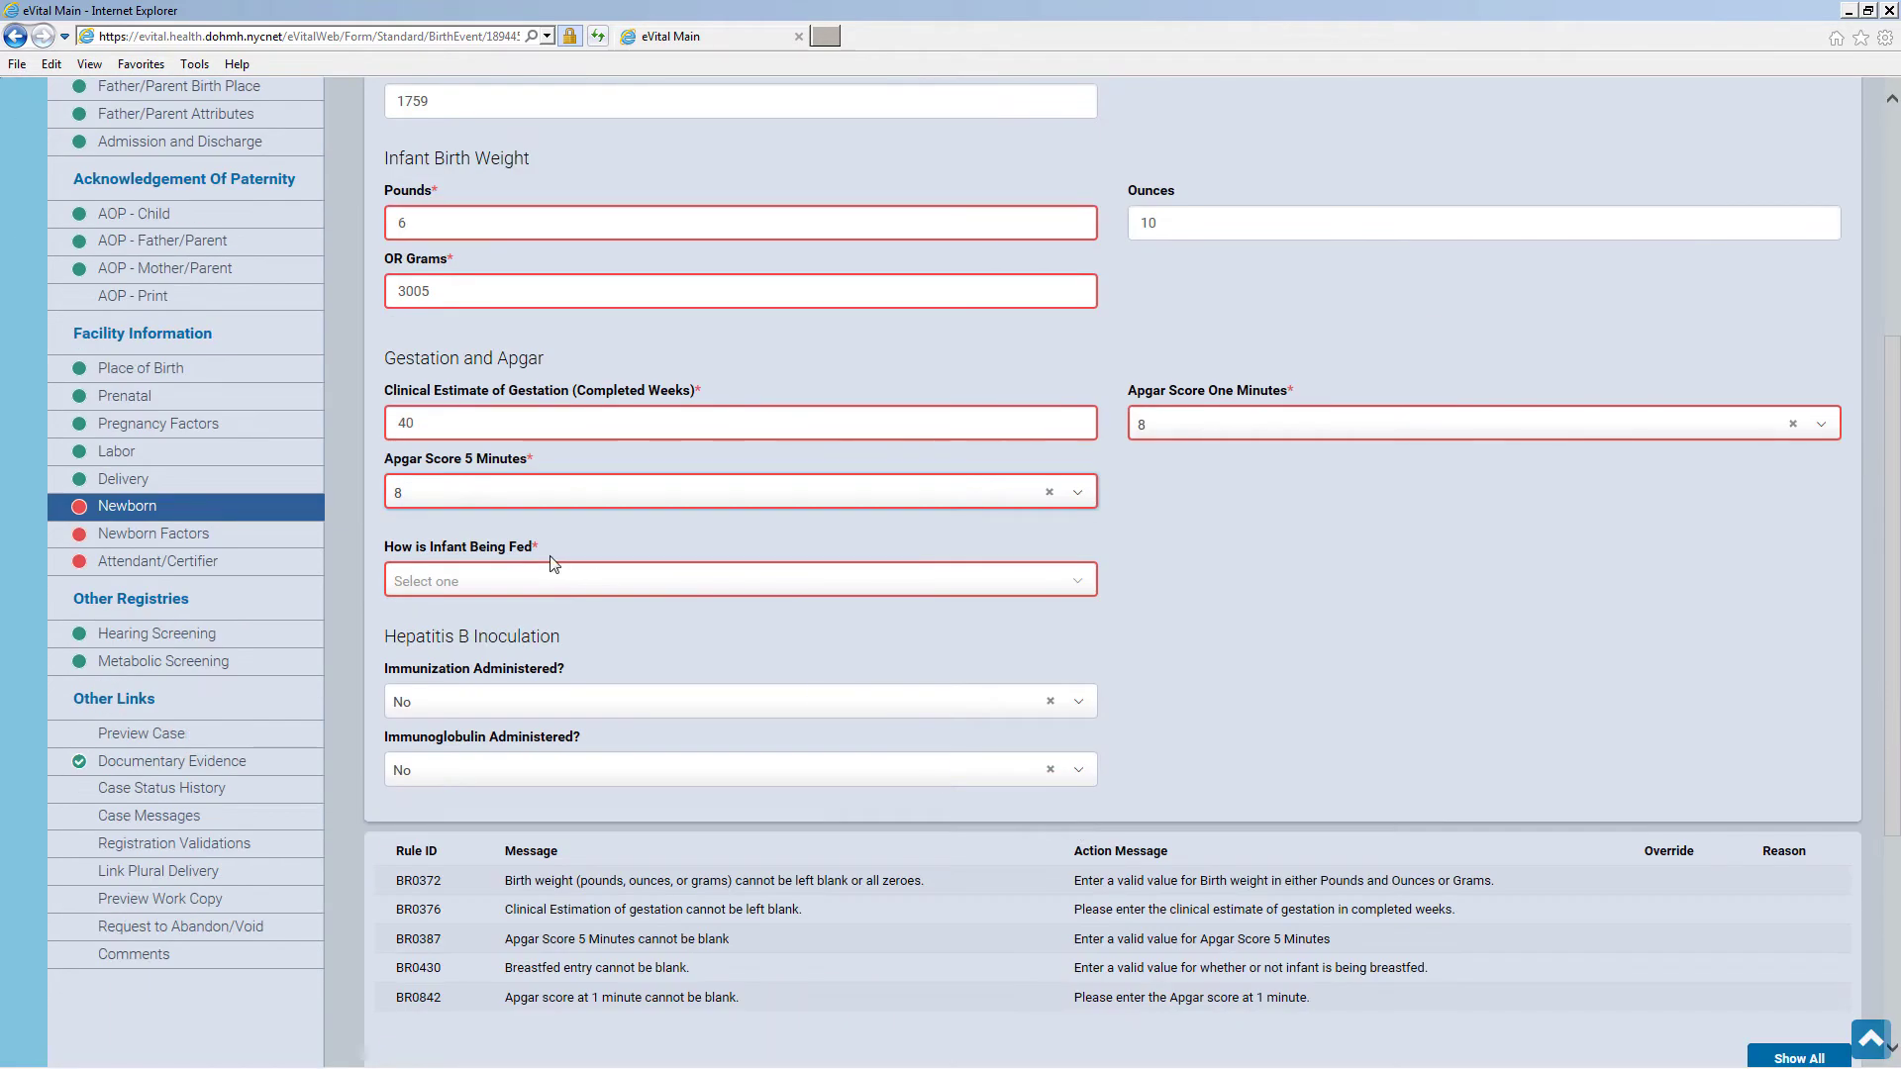
pyautogui.click(553, 579)
pyautogui.click(527, 638)
pyautogui.click(506, 703)
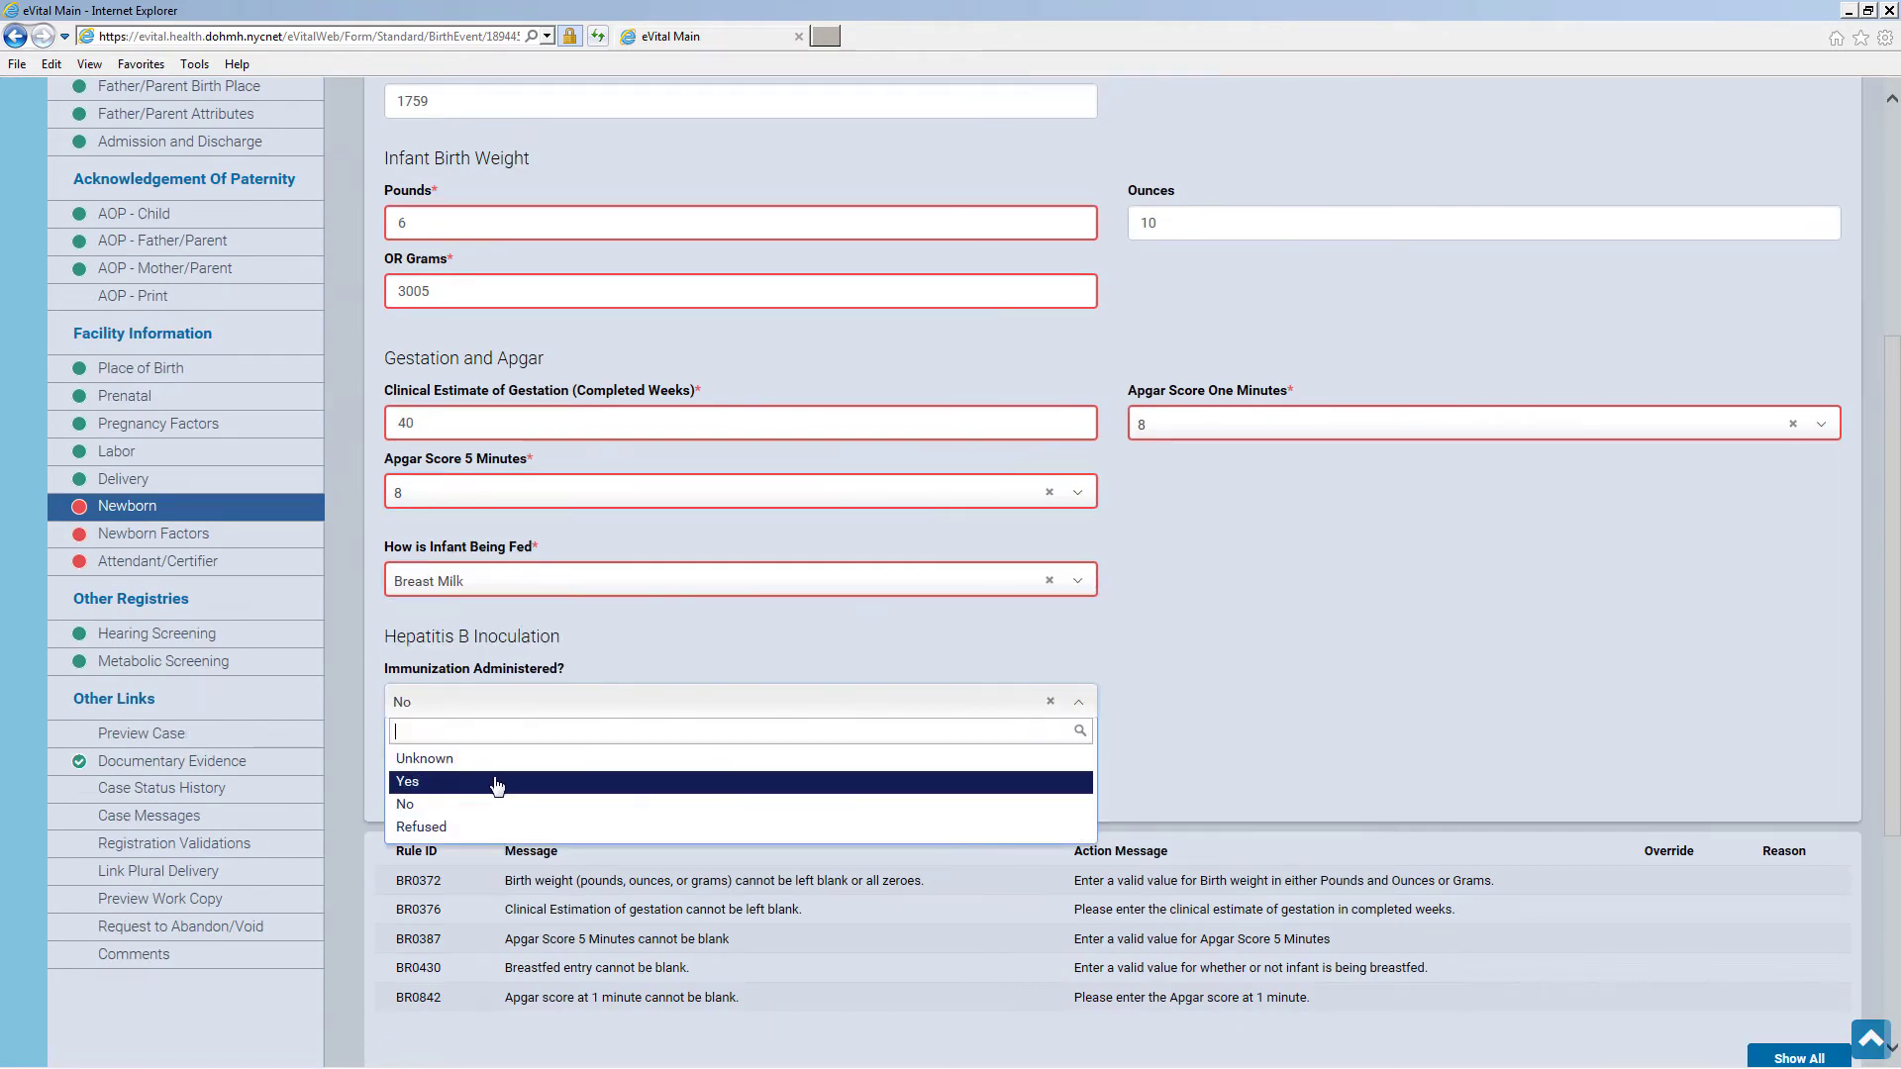
pyautogui.click(497, 782)
# Date the immunization Aug 03, 2018 and save the Newborn page
pyautogui.click(1273, 759)
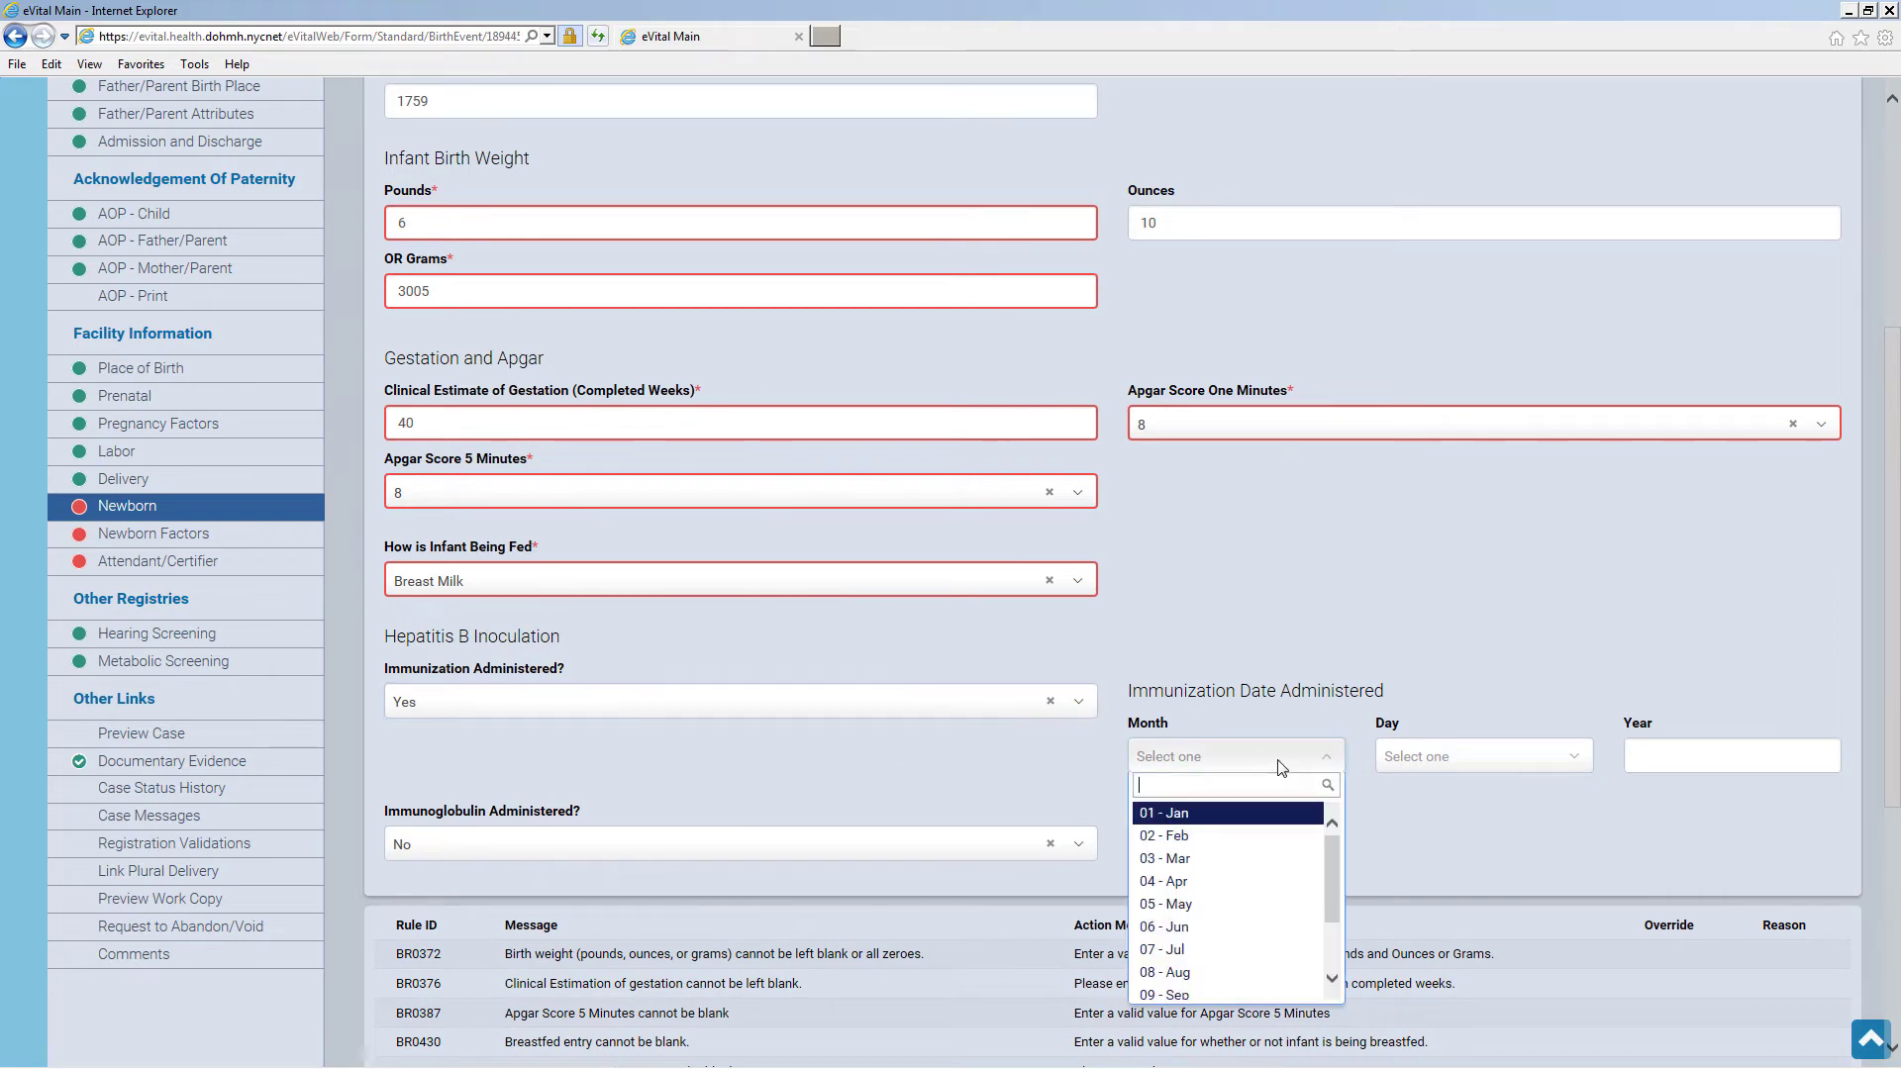
pyautogui.scroll(-2, 1332, 930)
pyautogui.click(1173, 874)
pyautogui.click(1466, 756)
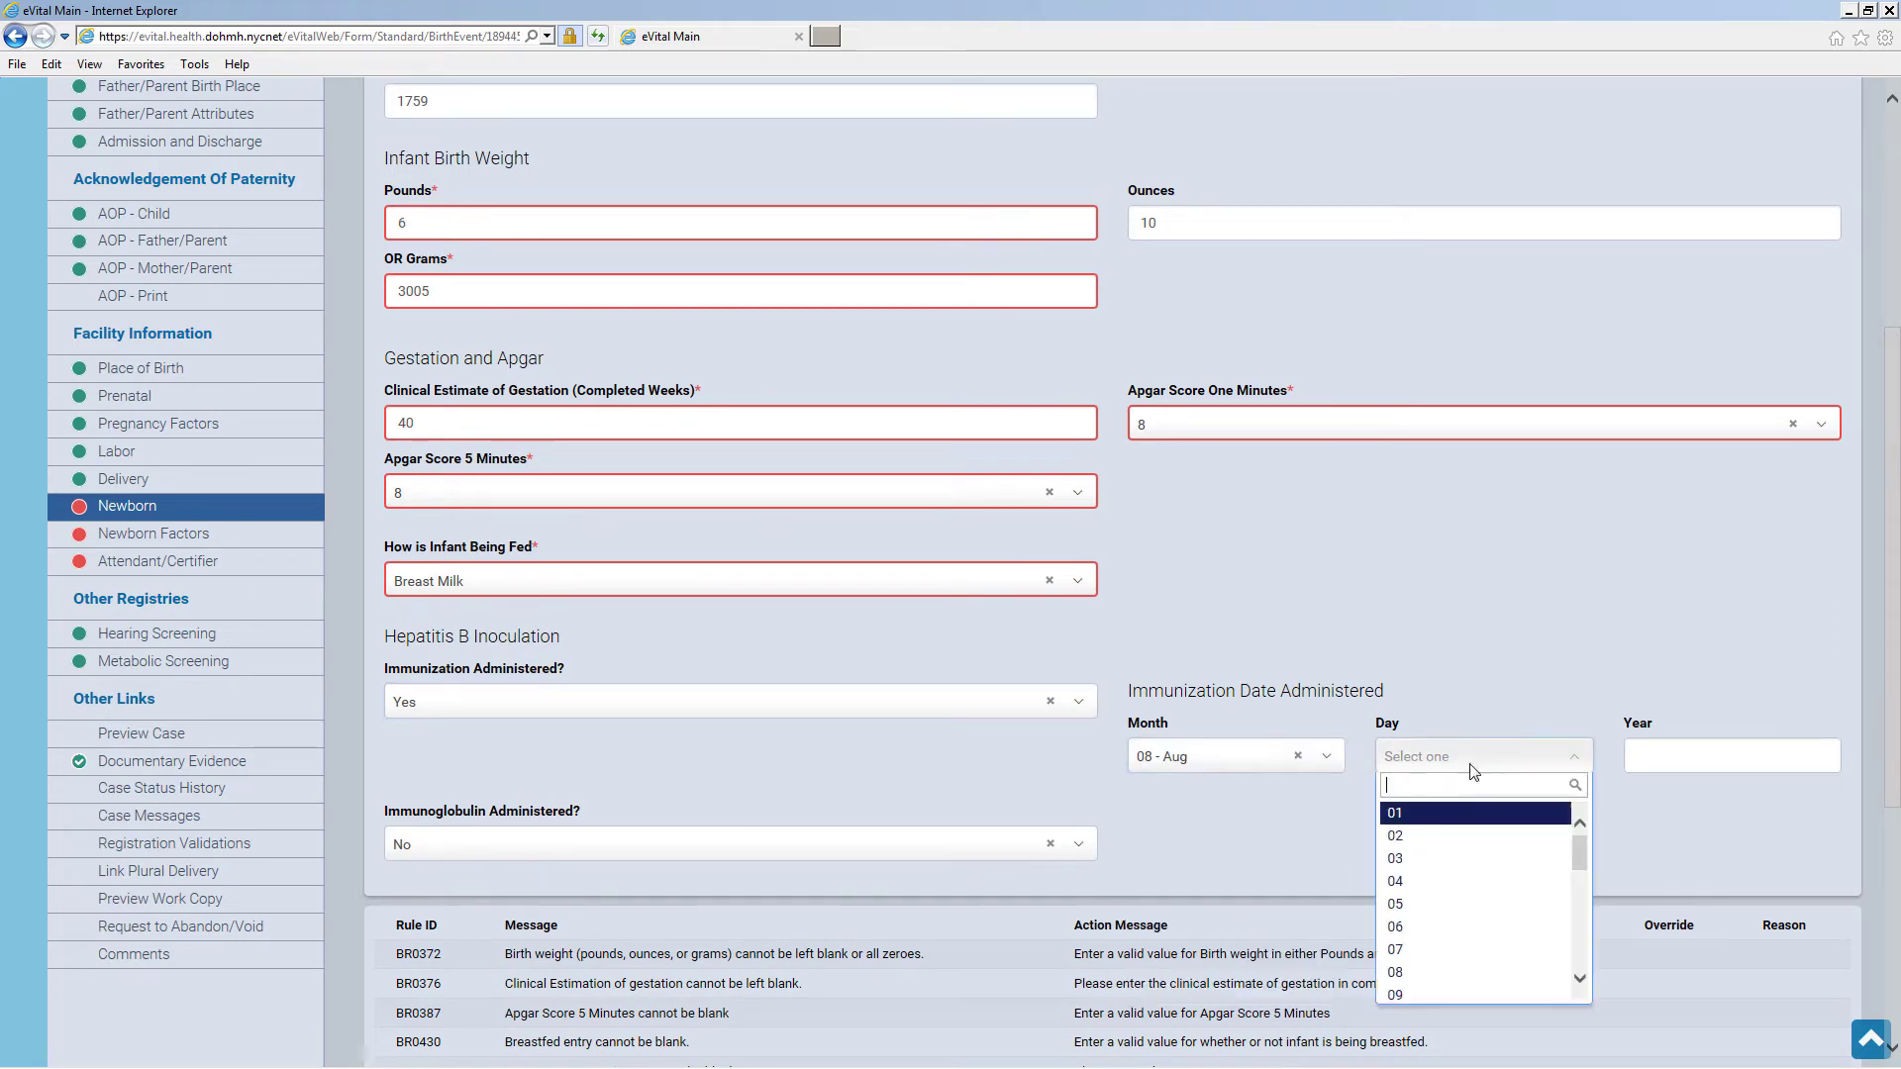
pyautogui.click(1406, 860)
pyautogui.click(1653, 755)
pyautogui.write('2018')
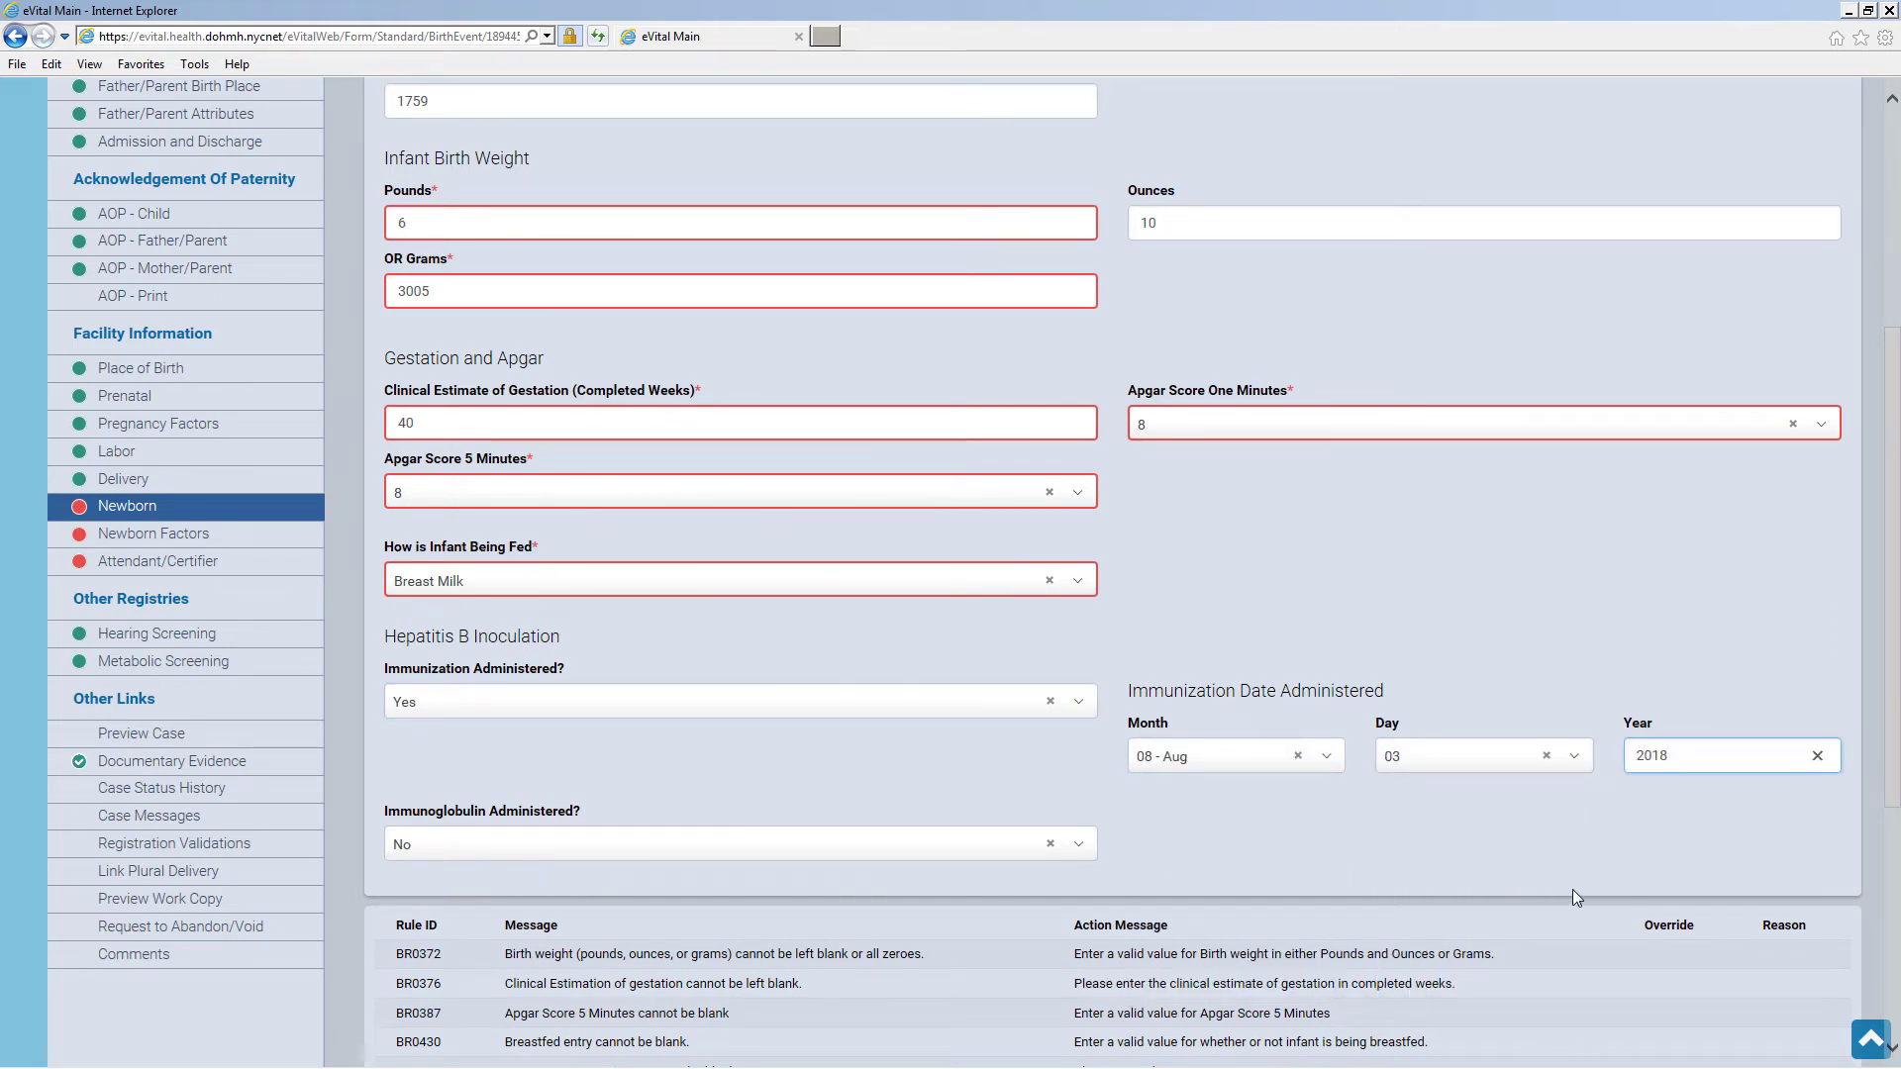
pyautogui.scroll(-3, 1572, 889)
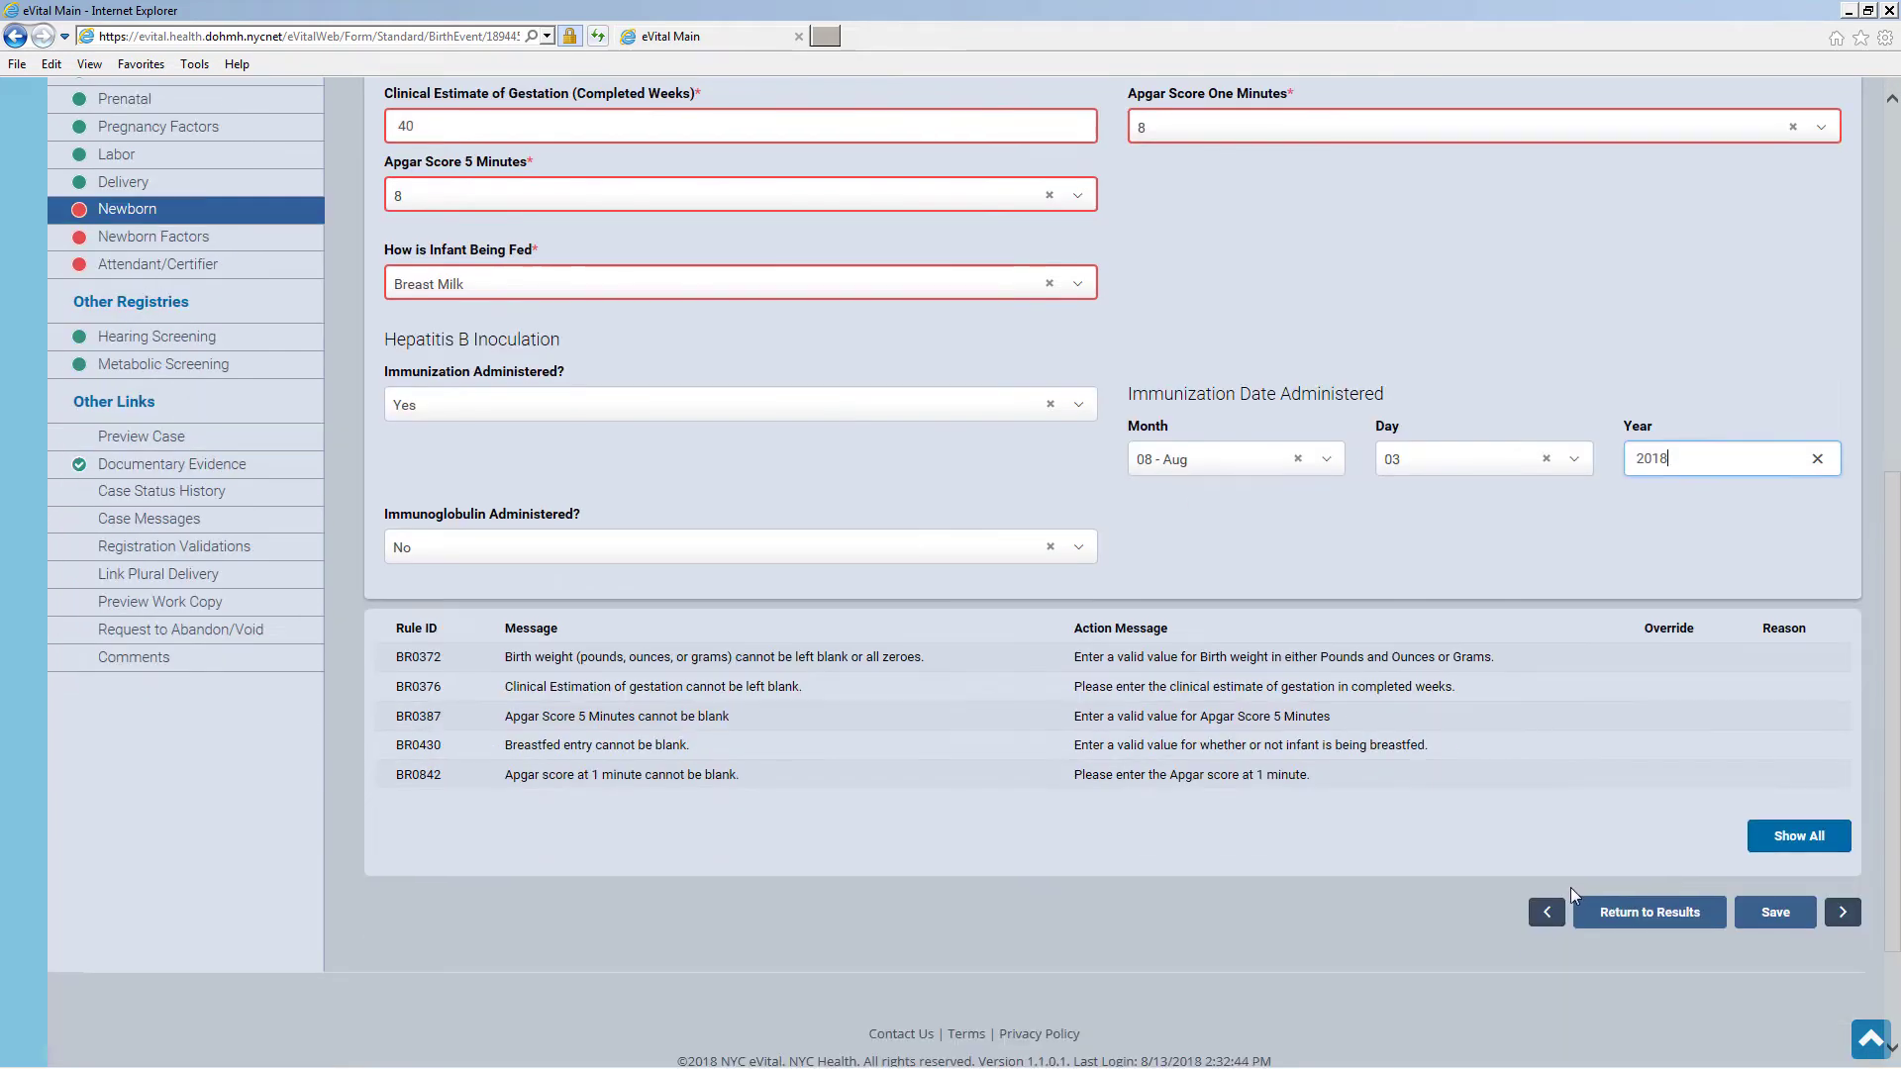
pyautogui.click(1777, 912)
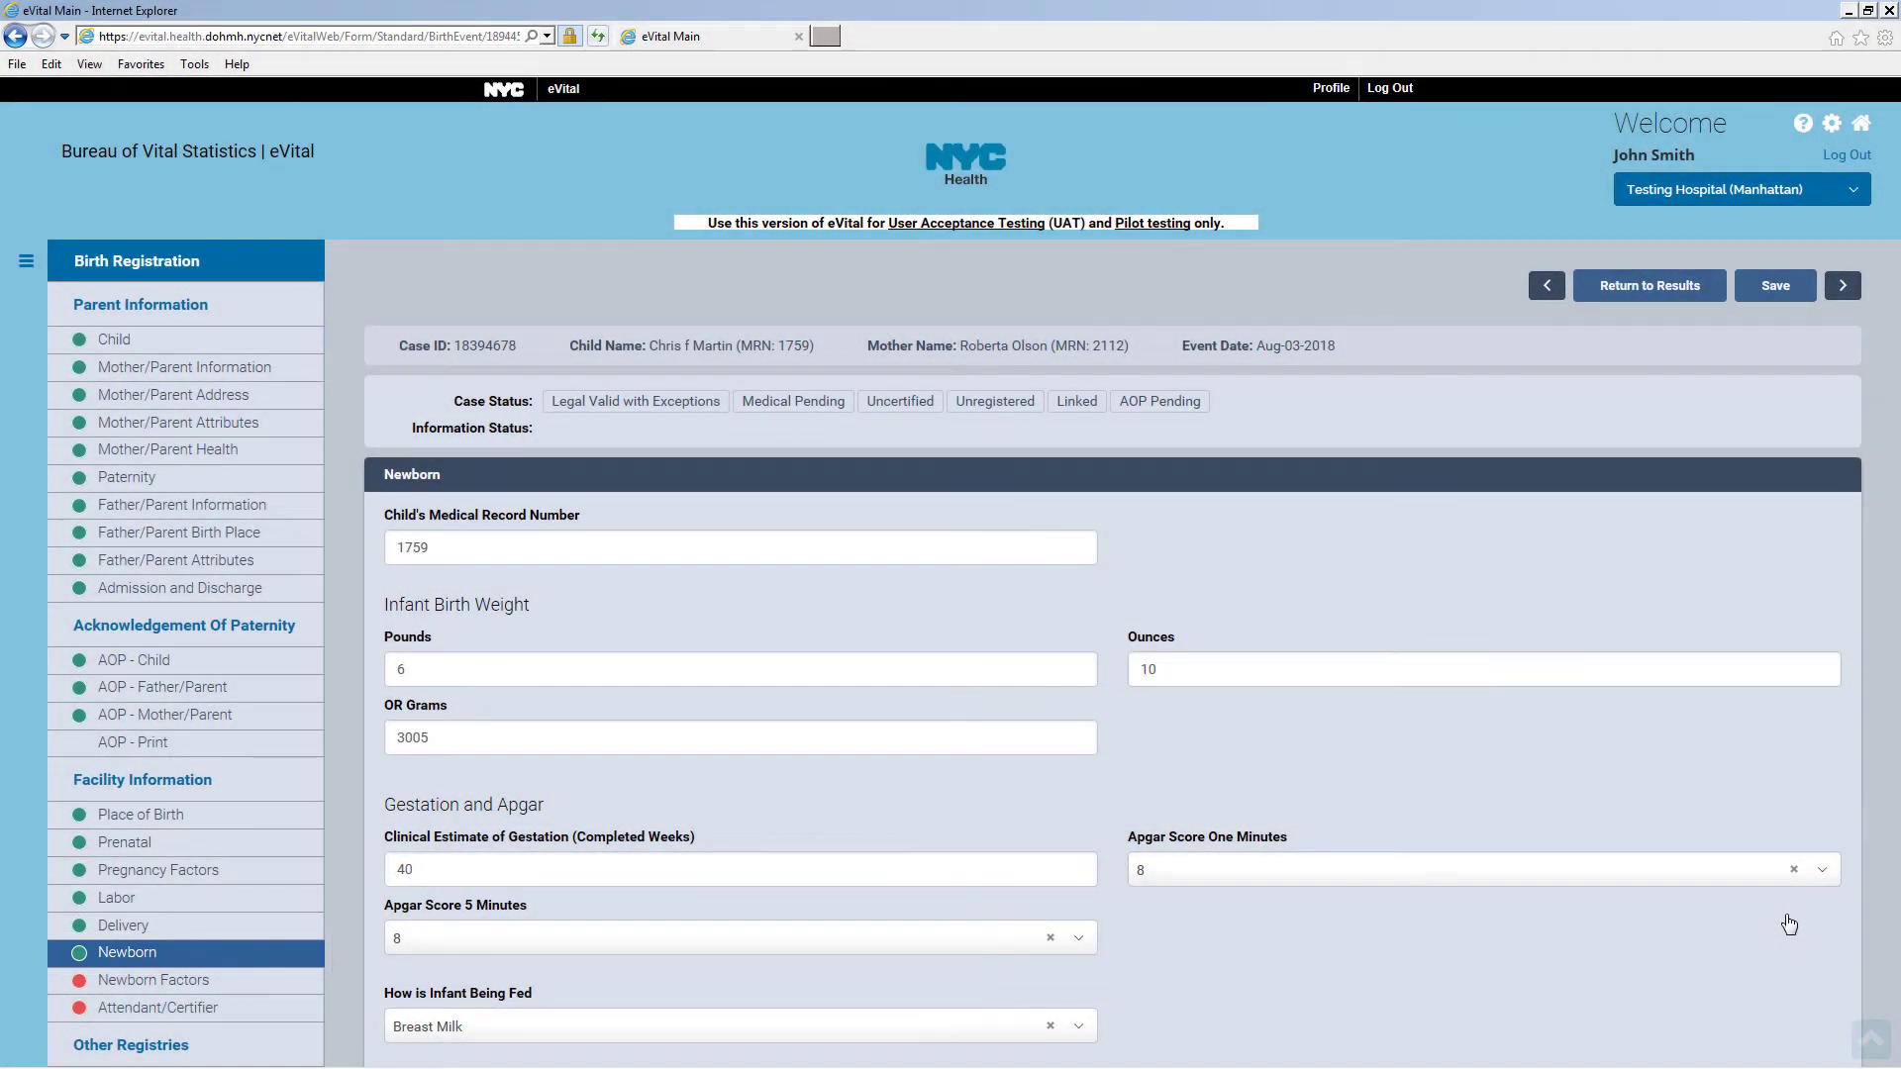
# Add Anencephaly and Gastroschisis anomaly rows, each marked not diagnosed prenatally
pyautogui.click(278, 990)
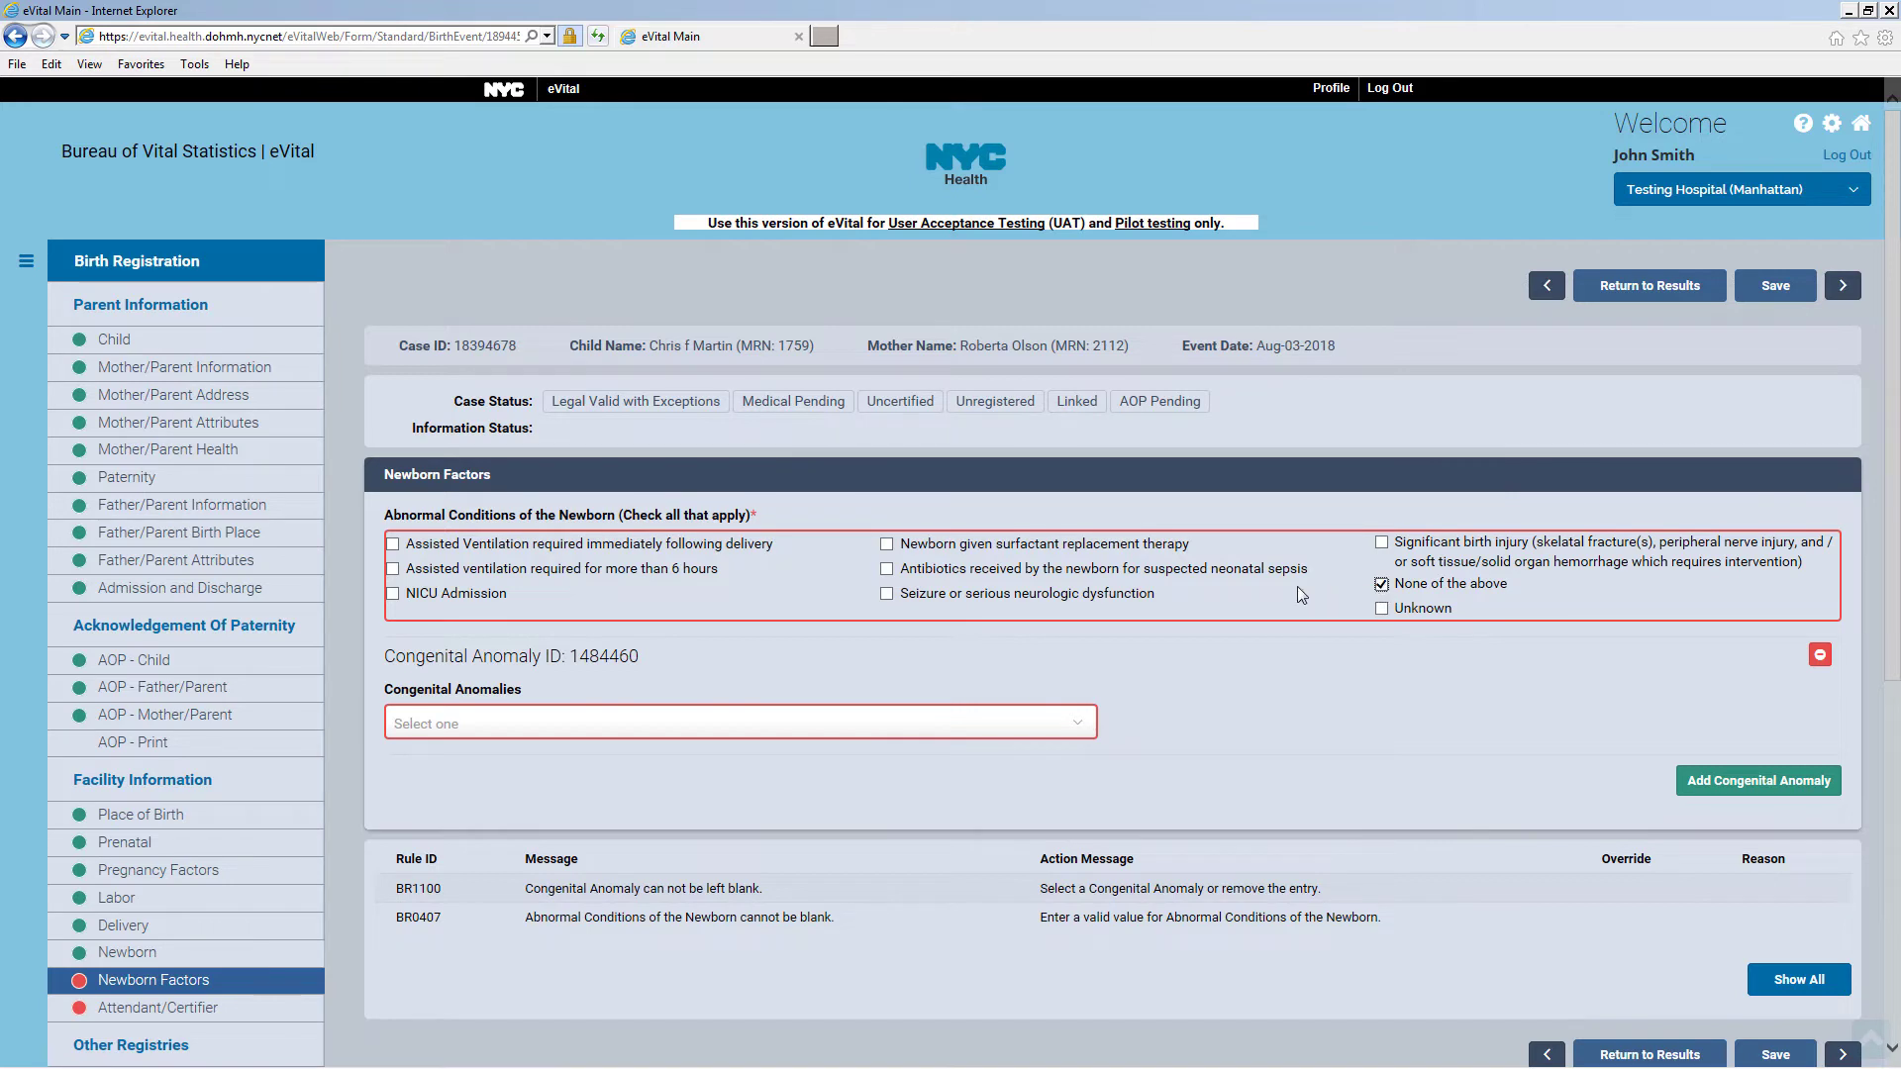
pyautogui.click(1030, 736)
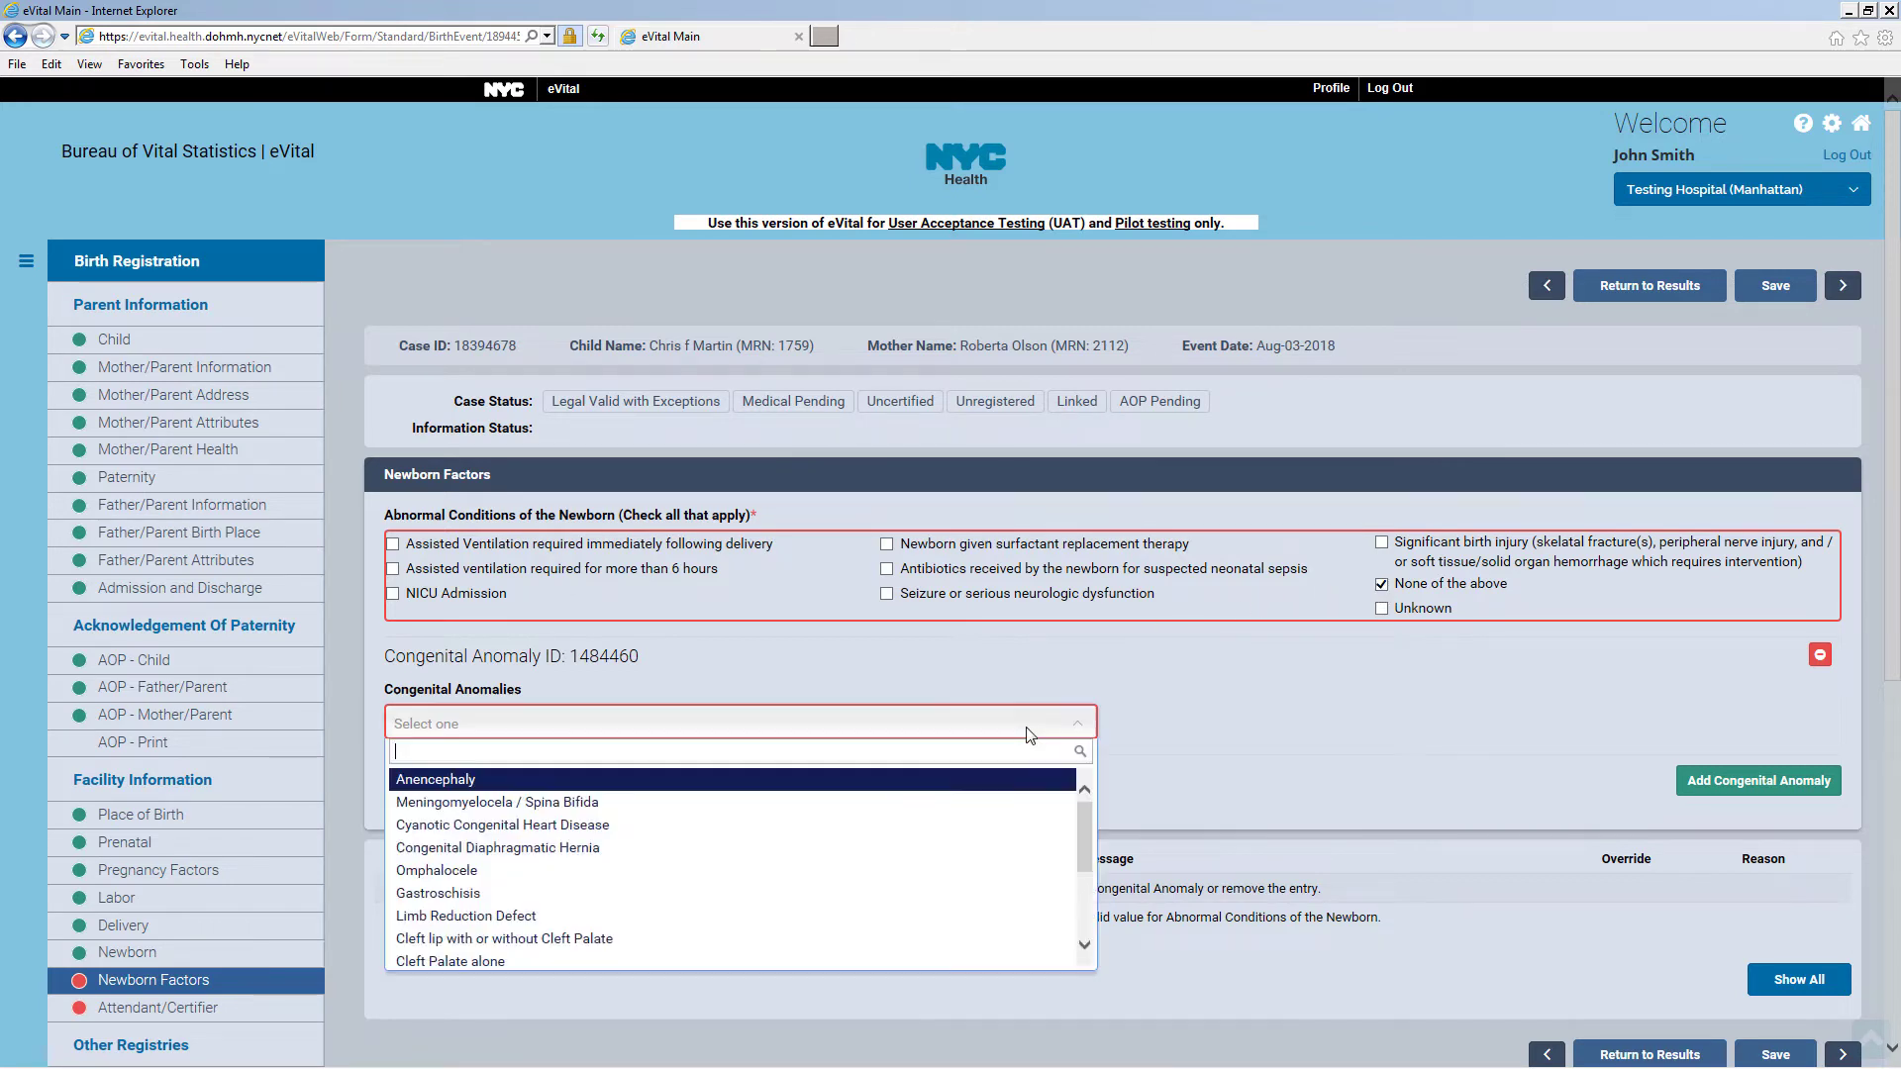
pyautogui.click(1010, 782)
pyautogui.click(1163, 726)
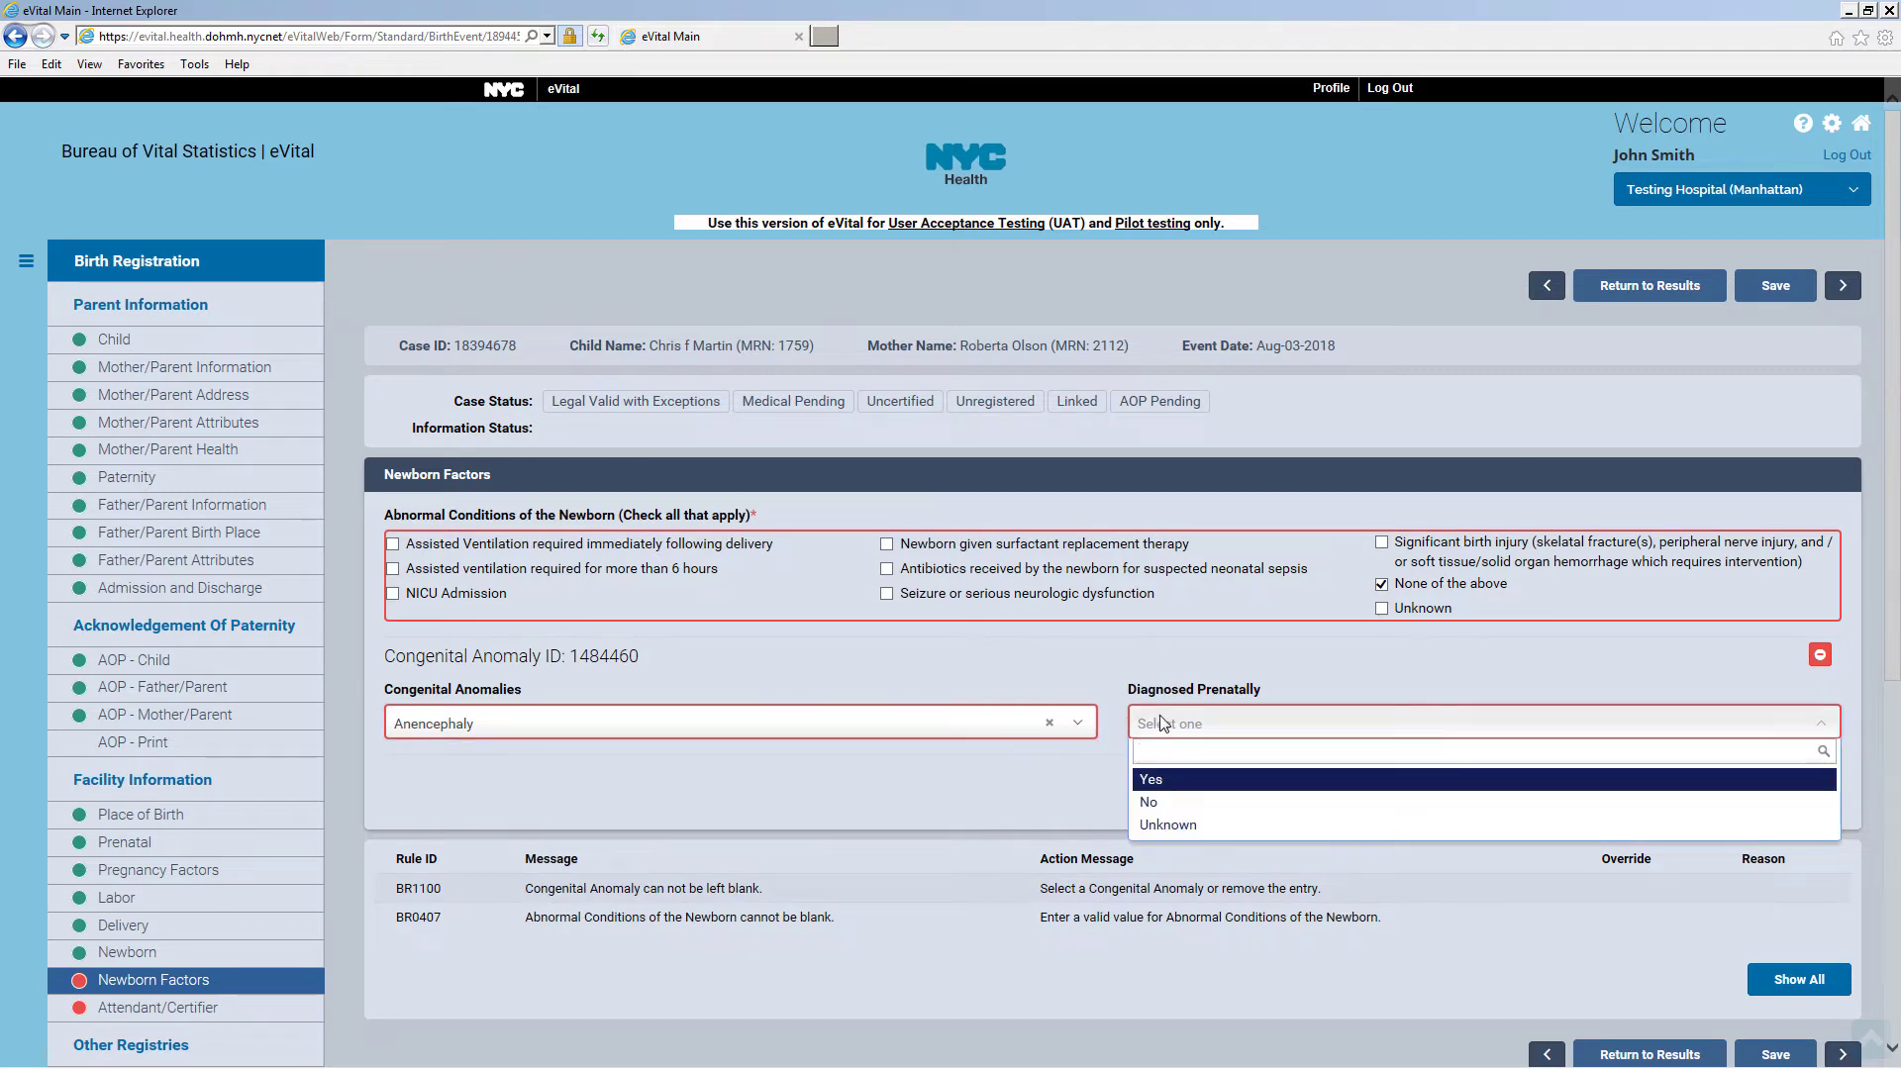
pyautogui.click(1163, 803)
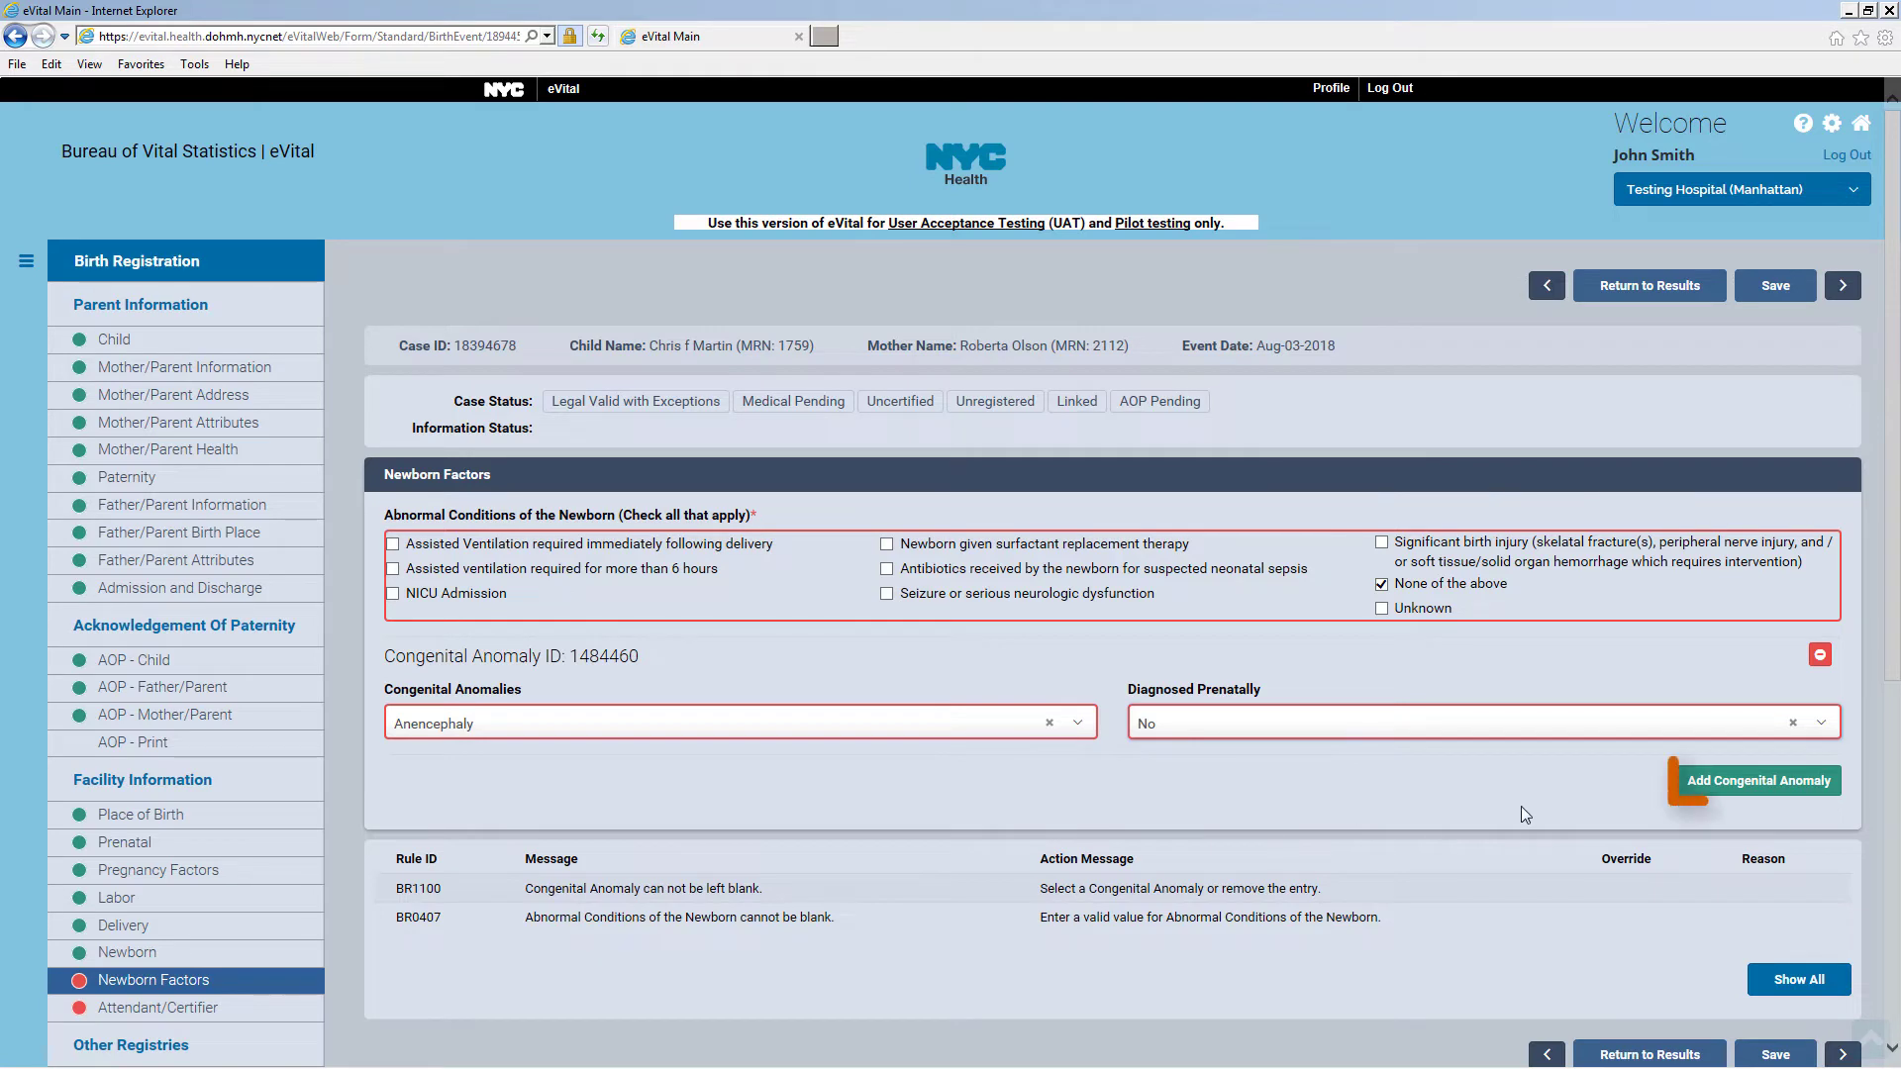
pyautogui.click(1749, 784)
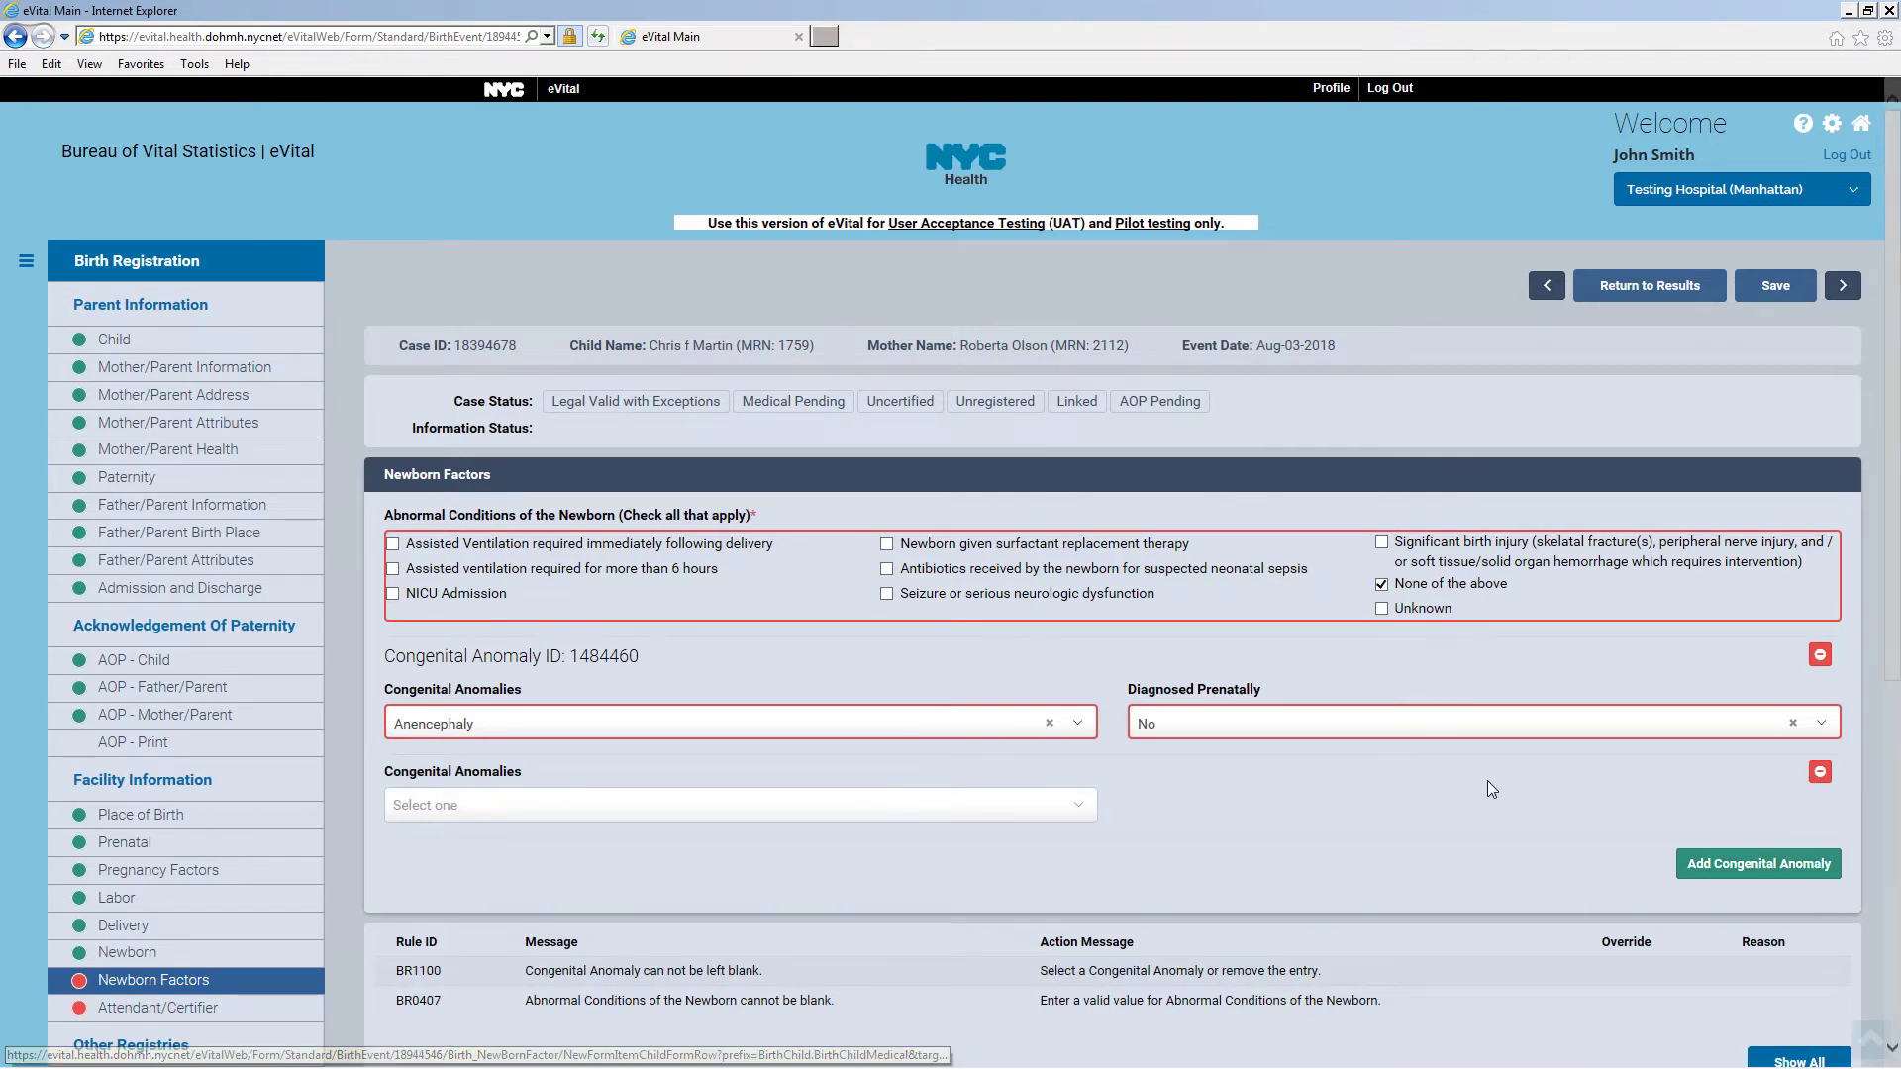
pyautogui.click(1078, 810)
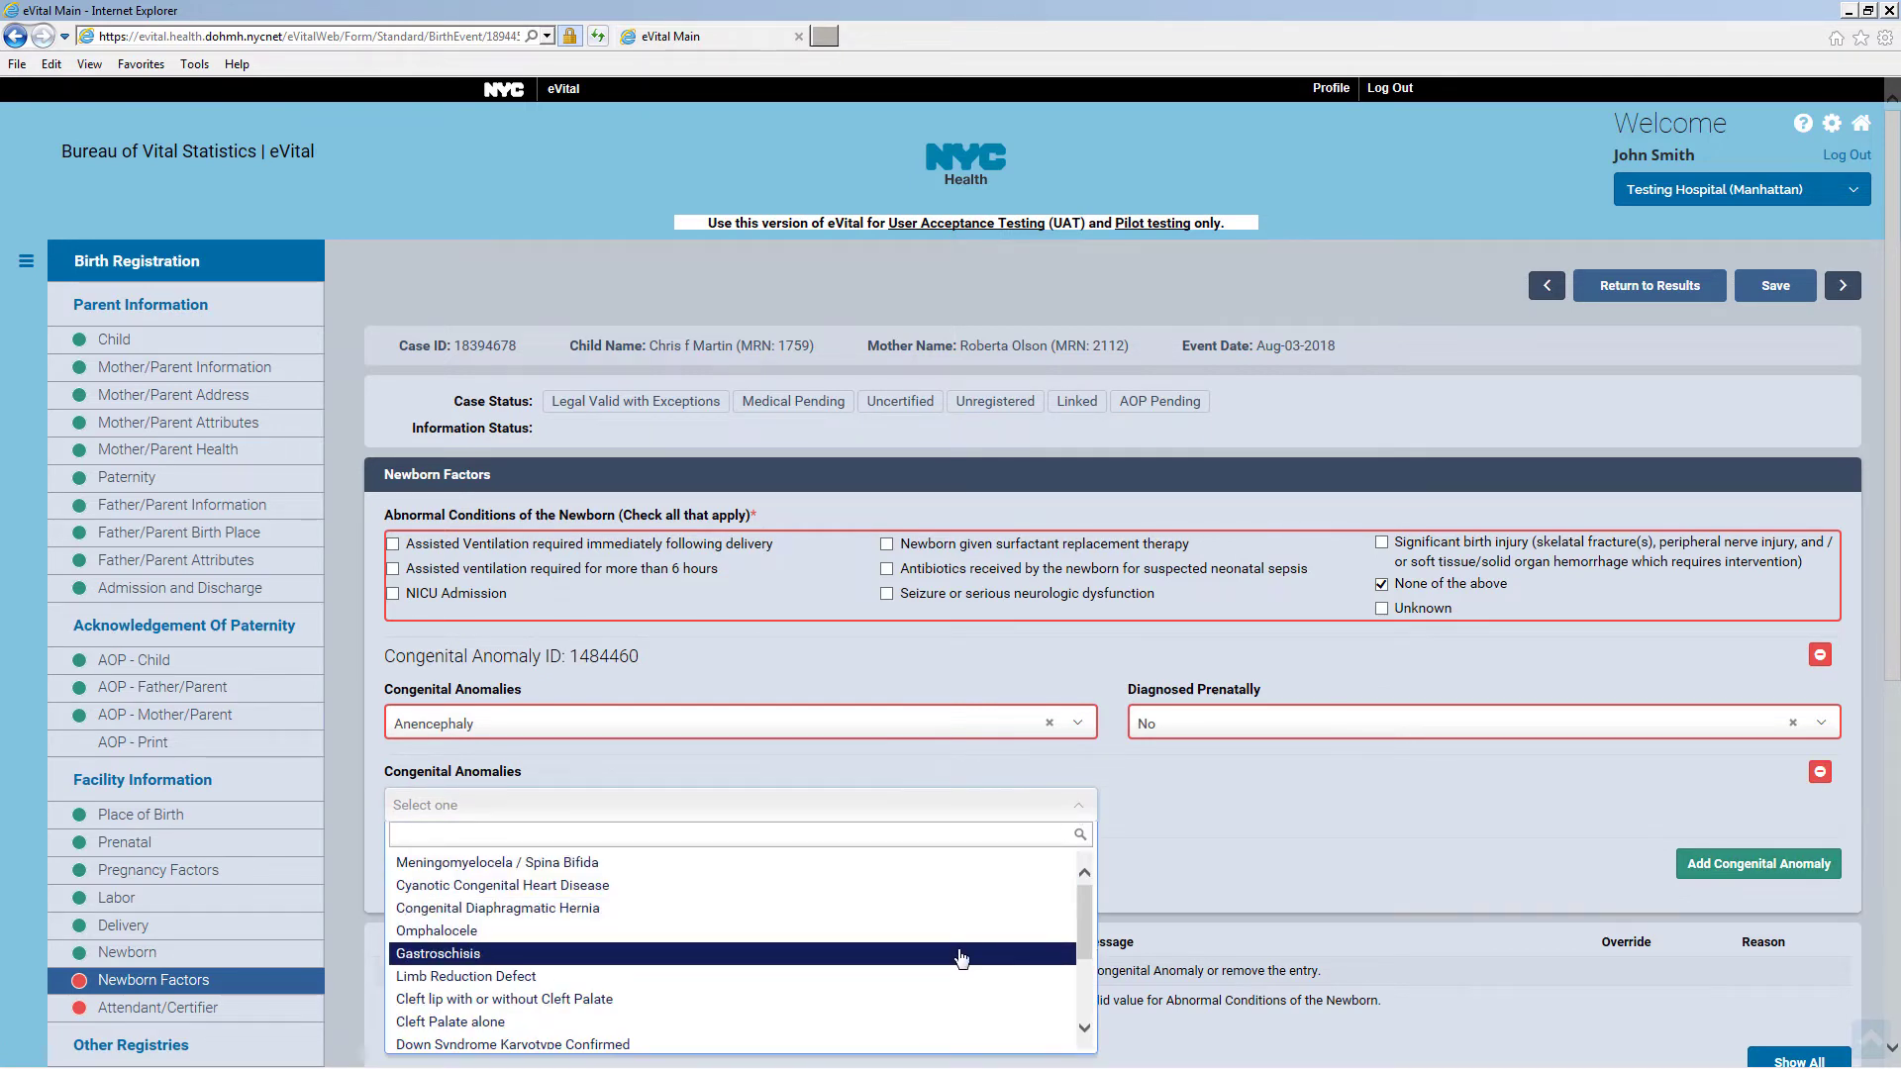
pyautogui.click(960, 954)
pyautogui.click(1227, 808)
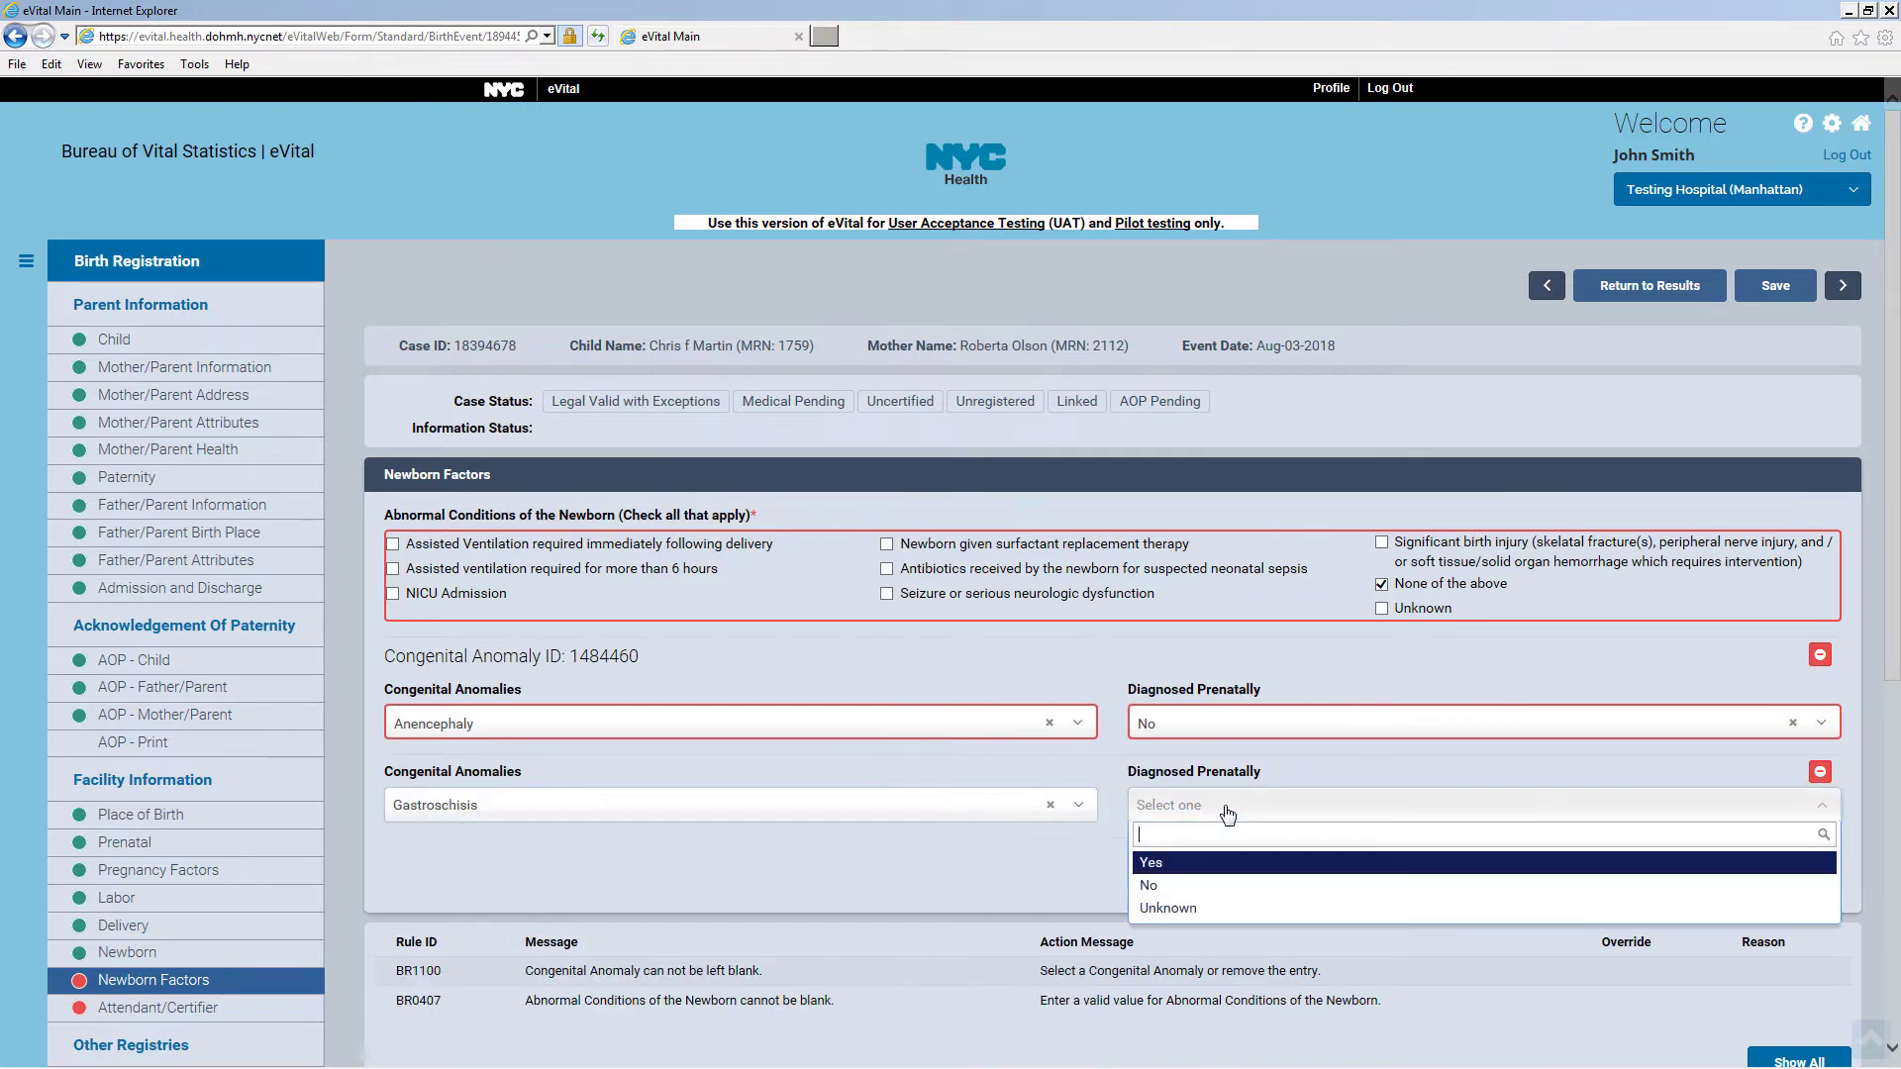
pyautogui.click(1196, 886)
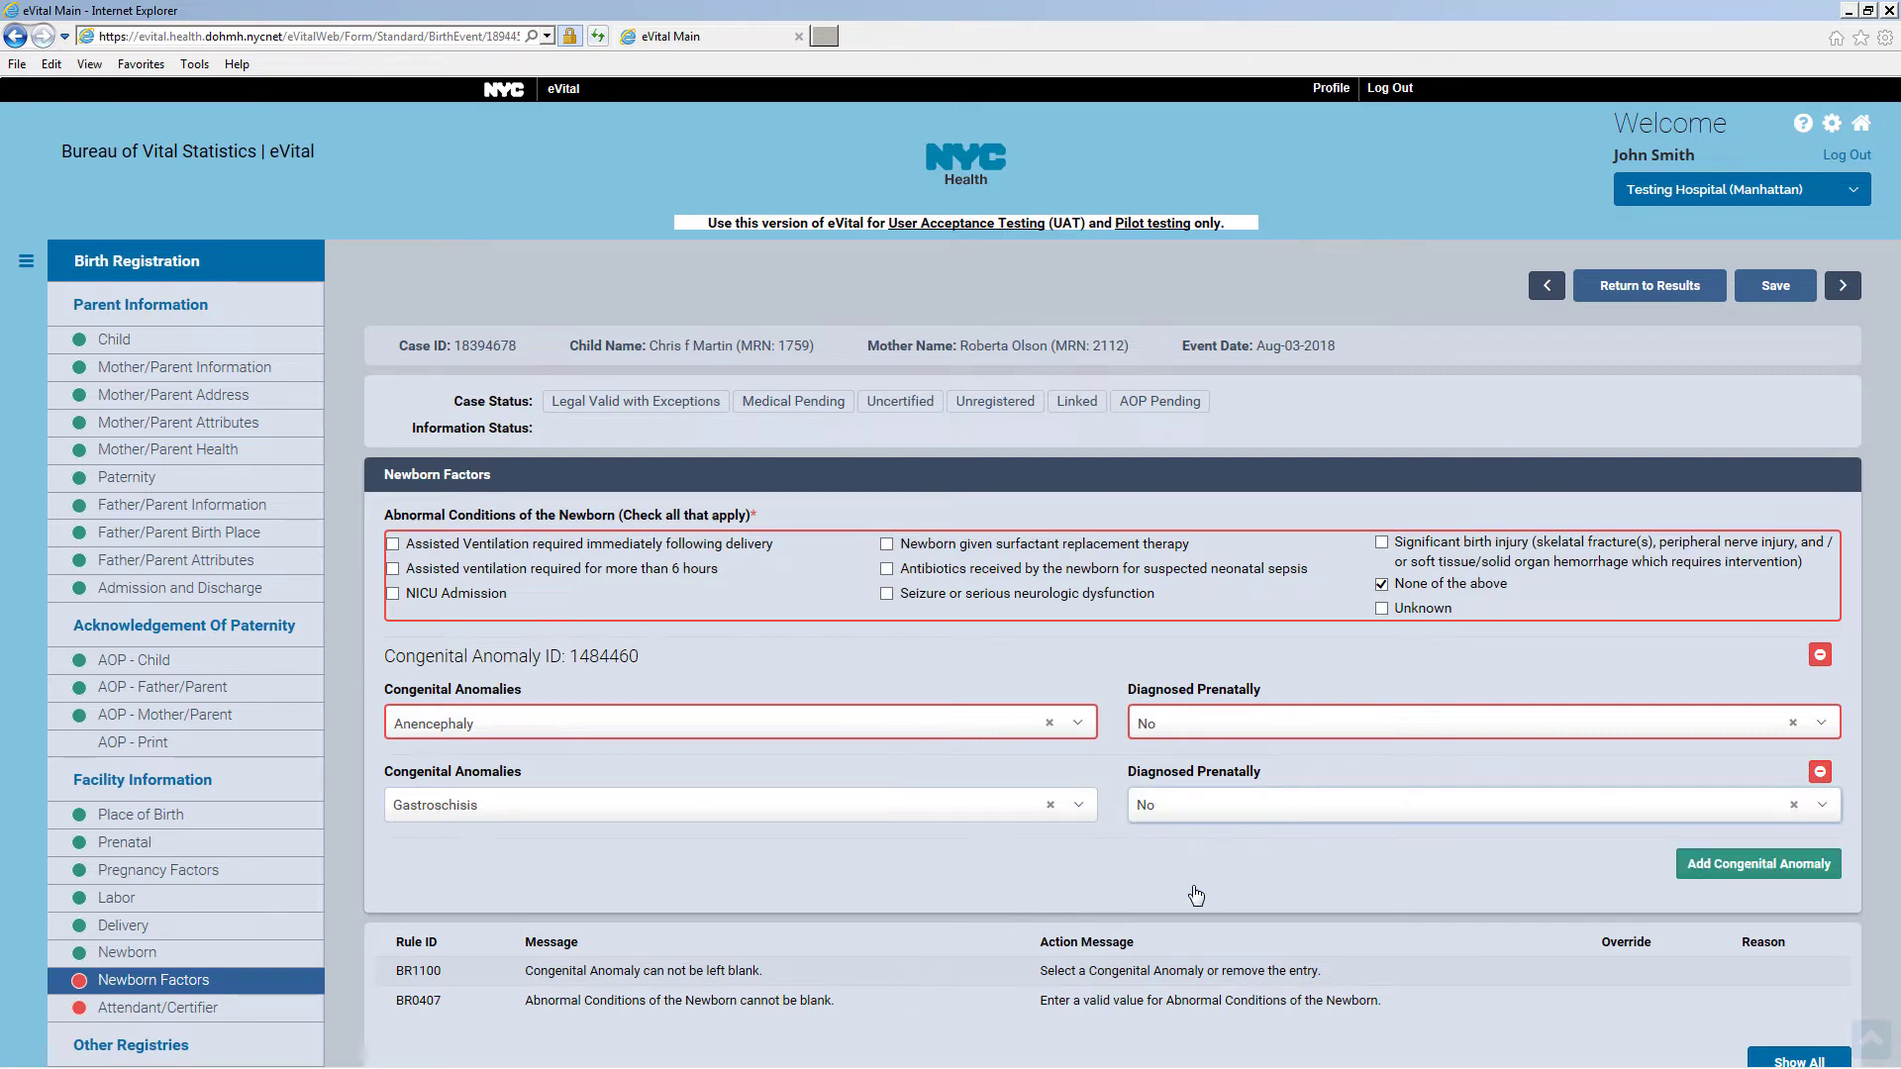
# Remove the Gastroschisis row, change the anomaly to None of the Above Listed, and save
pyautogui.click(1820, 774)
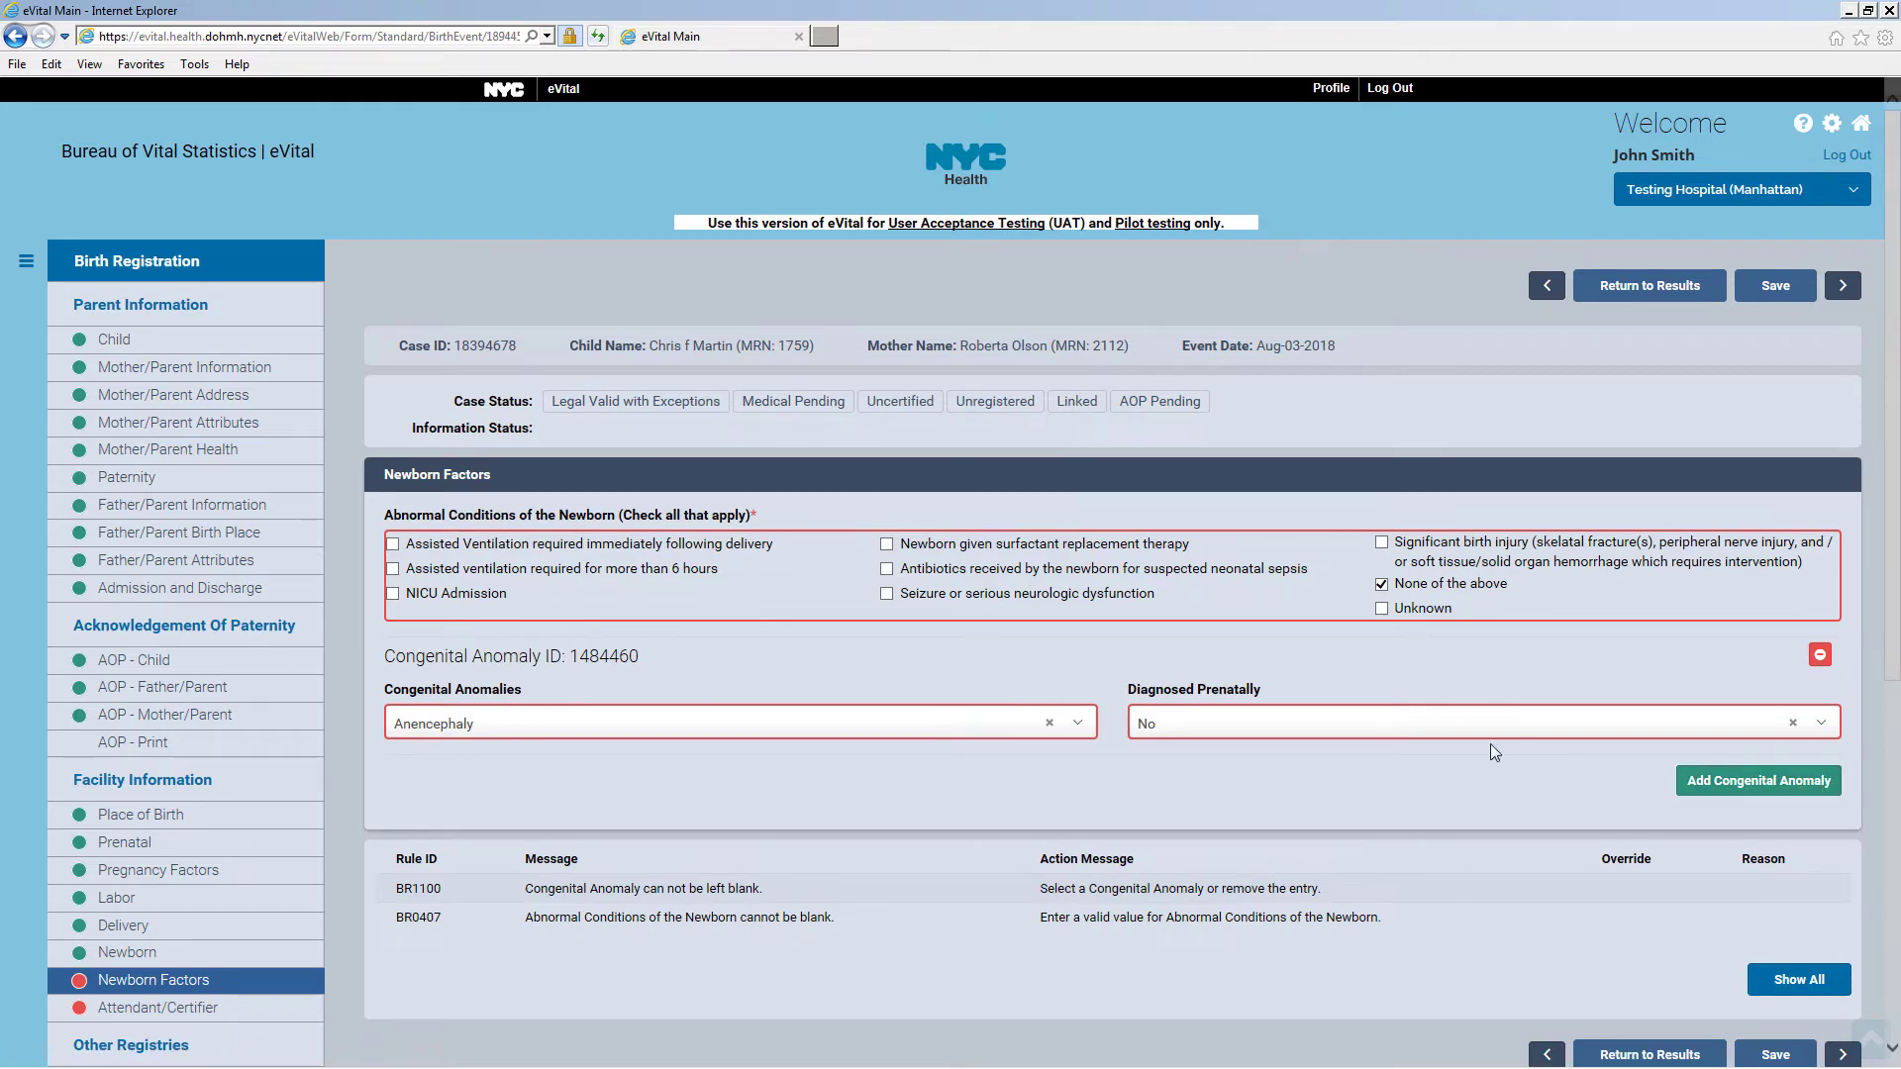
pyautogui.click(1079, 732)
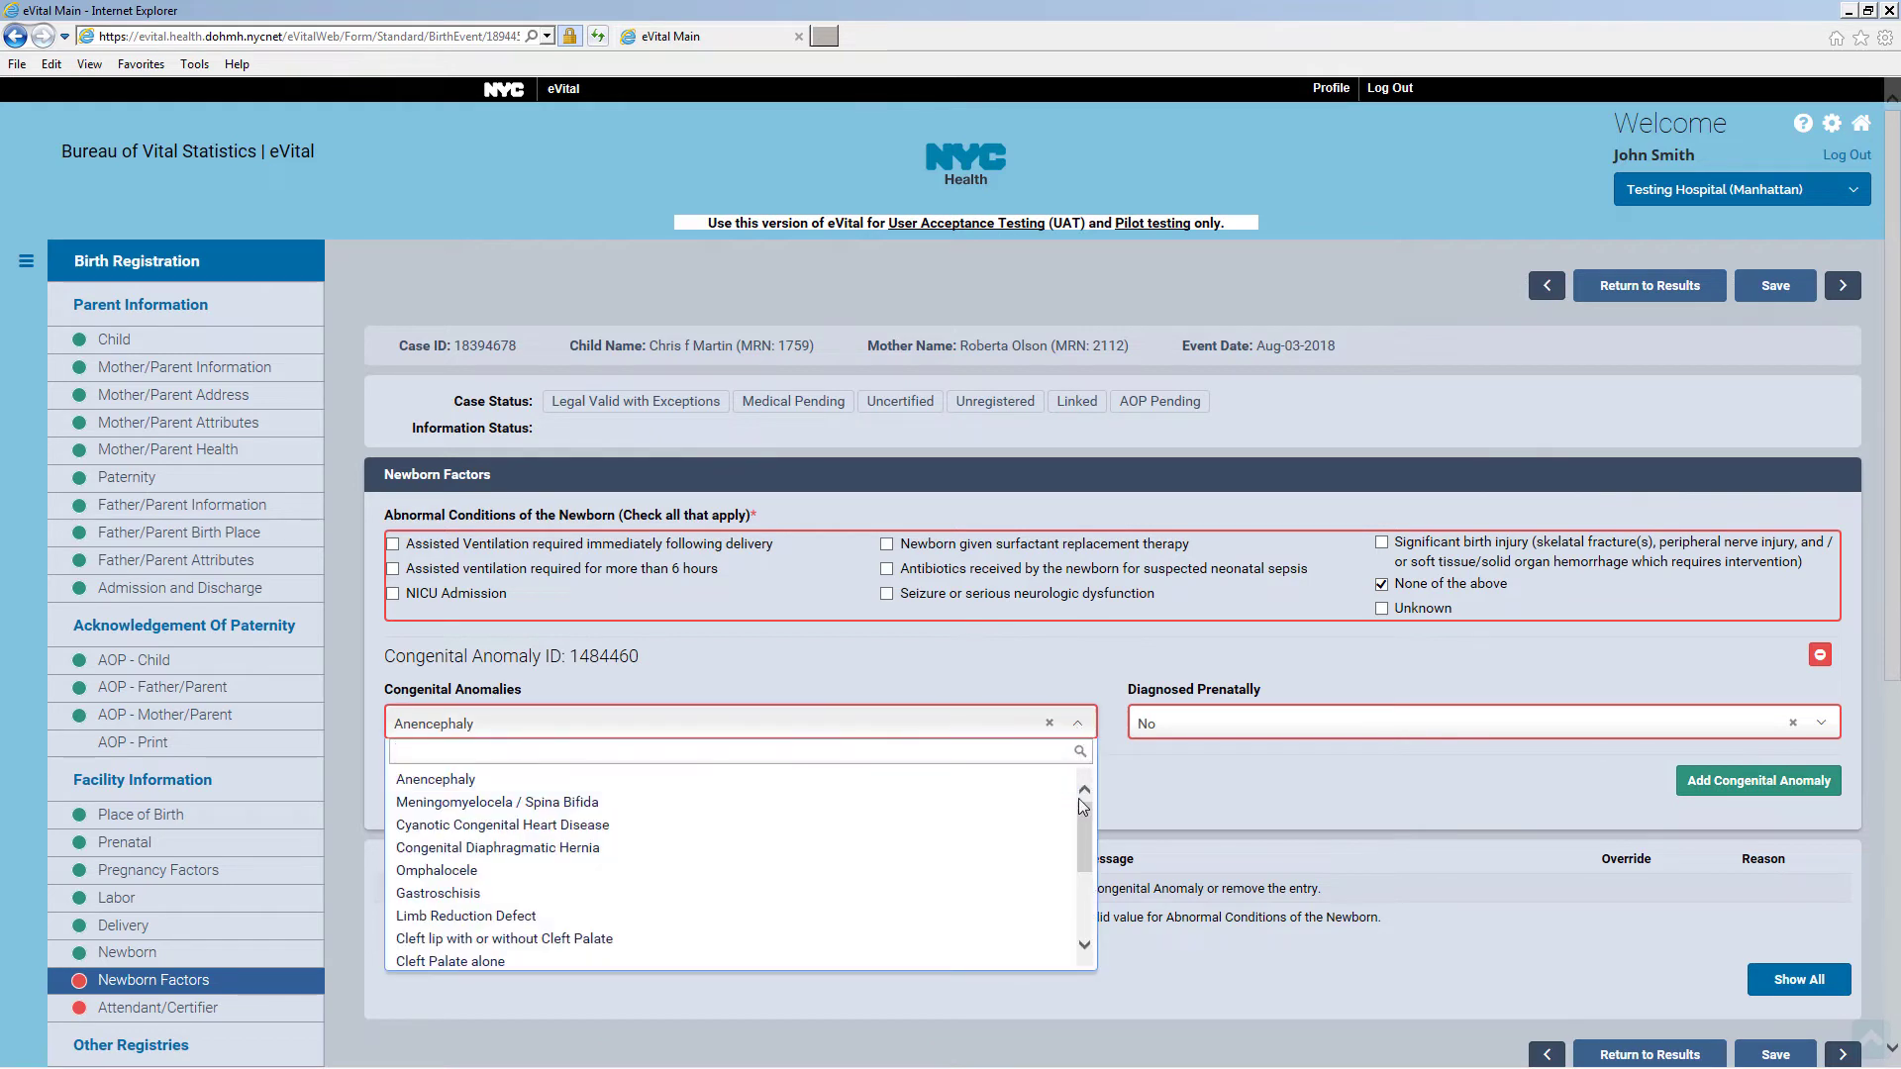
pyautogui.moveTo(1078, 798); pyautogui.dragTo(1085, 901)
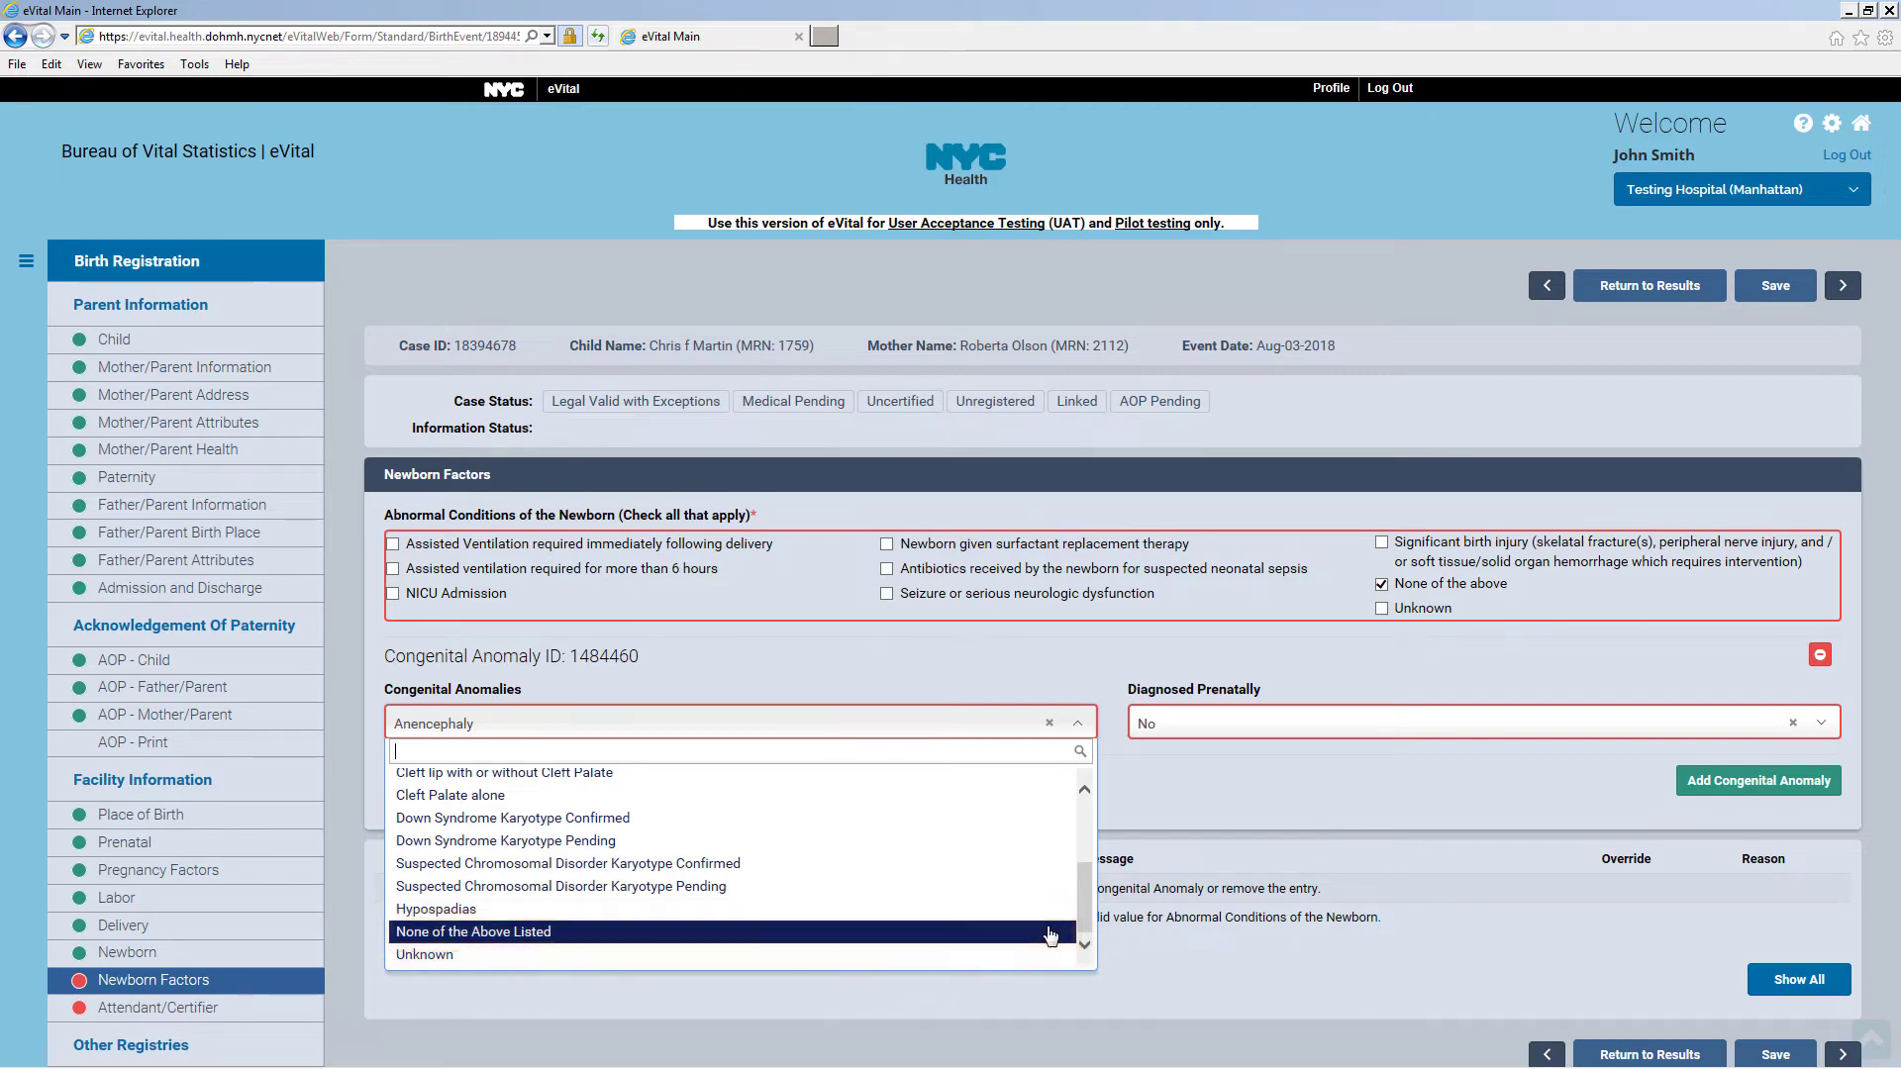
pyautogui.click(1050, 934)
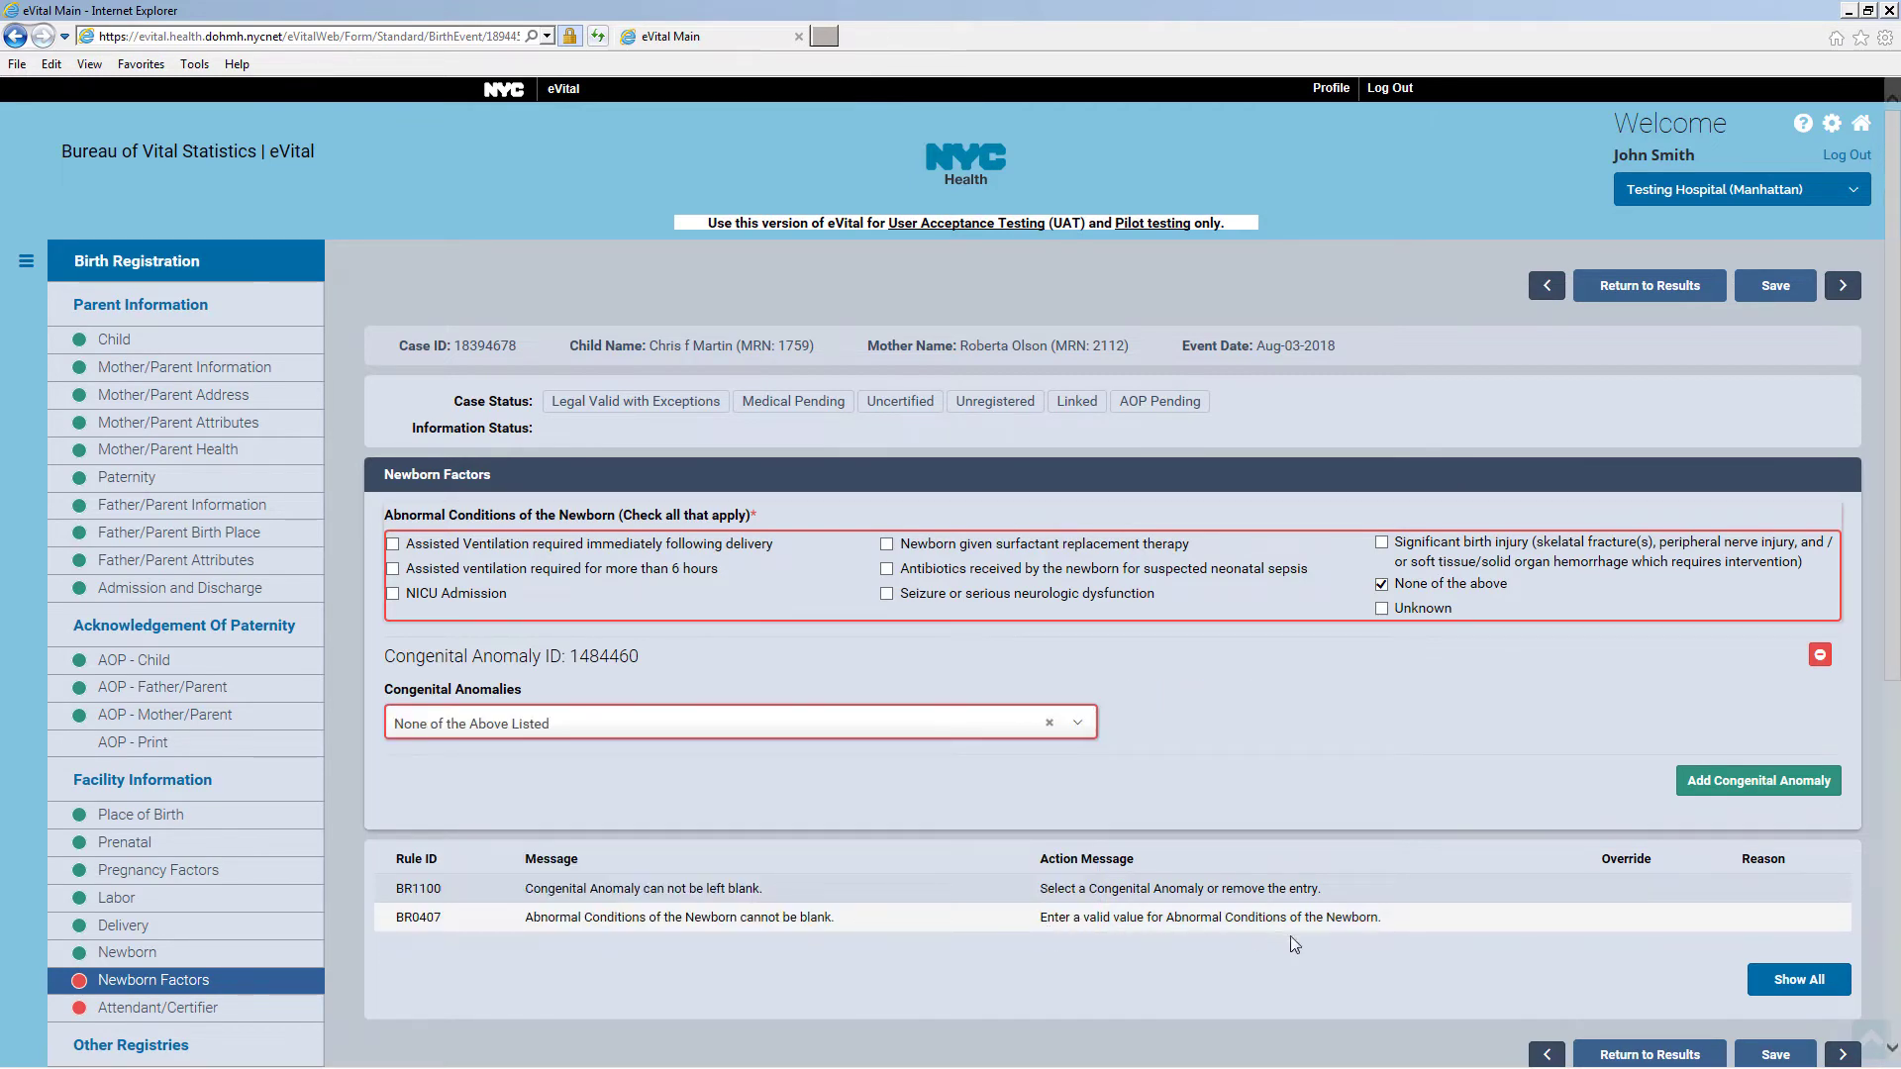
pyautogui.scroll(-5, 1768, 832)
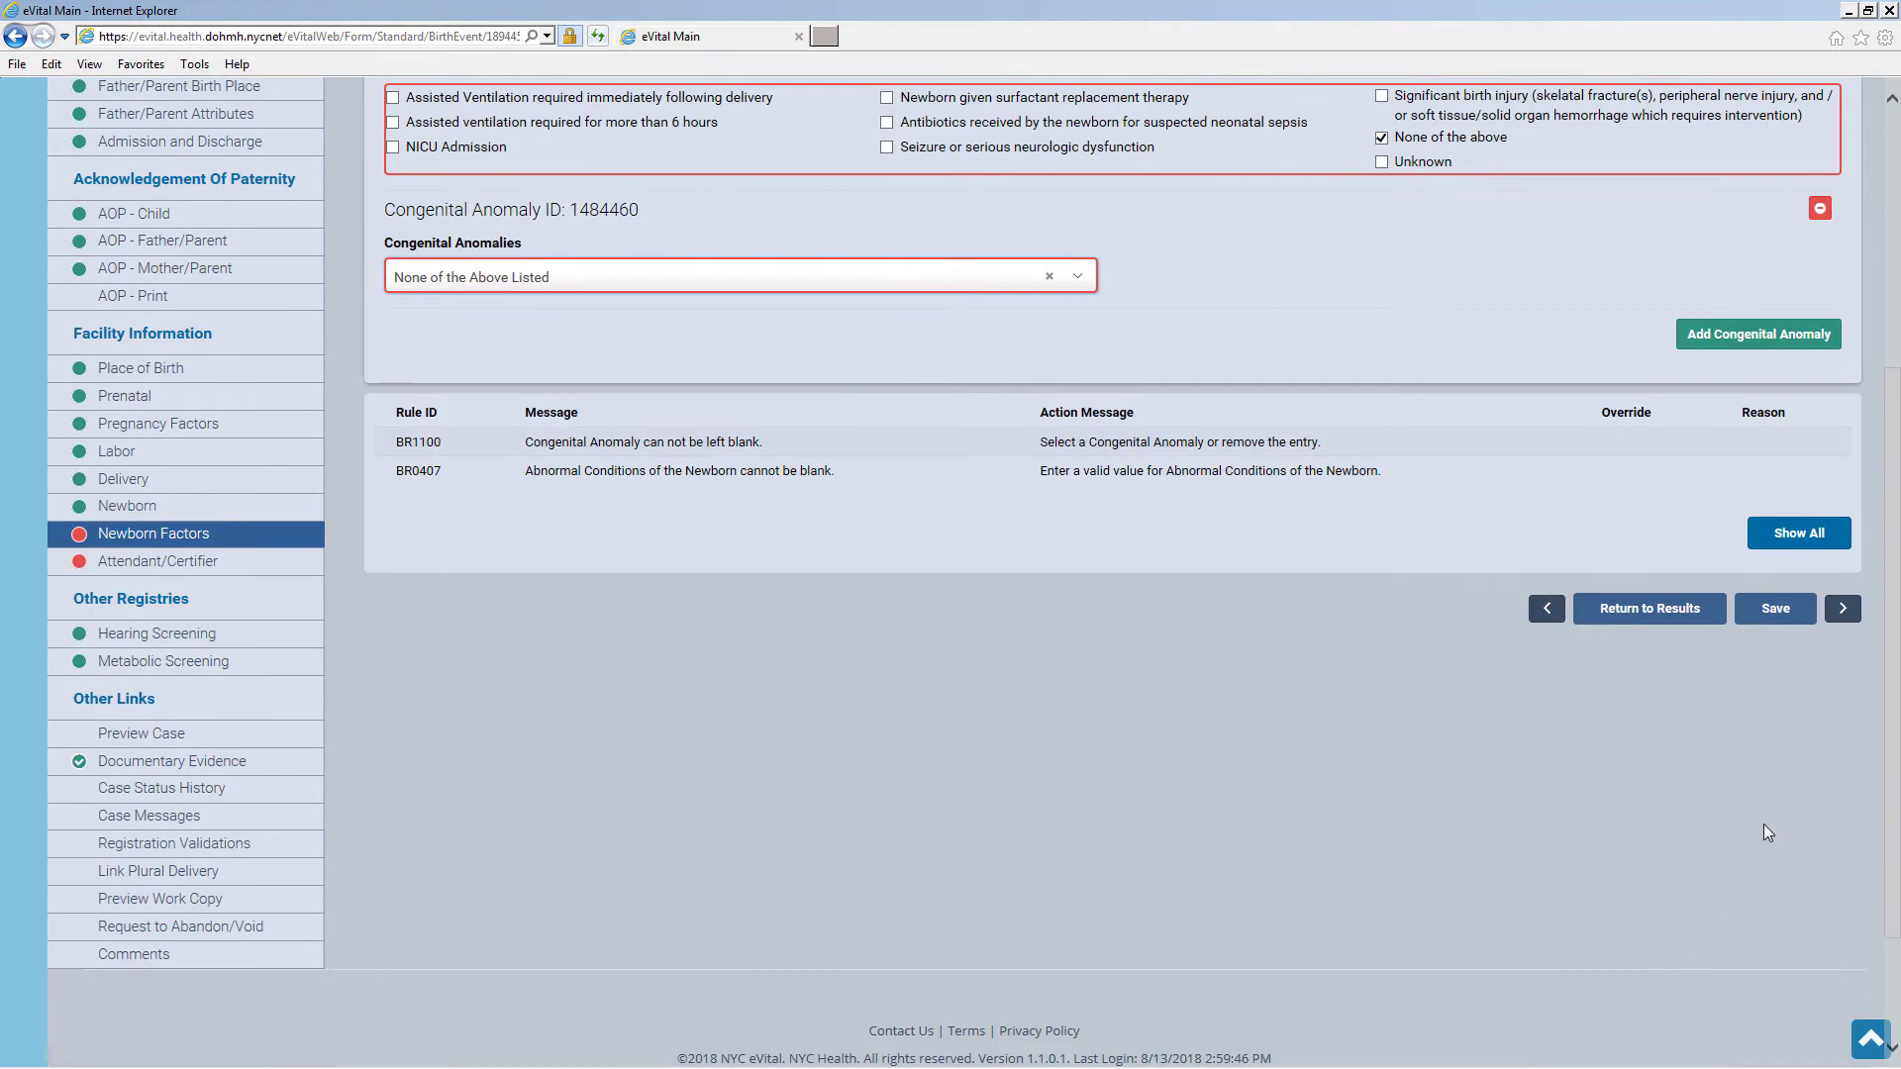
pyautogui.click(1773, 612)
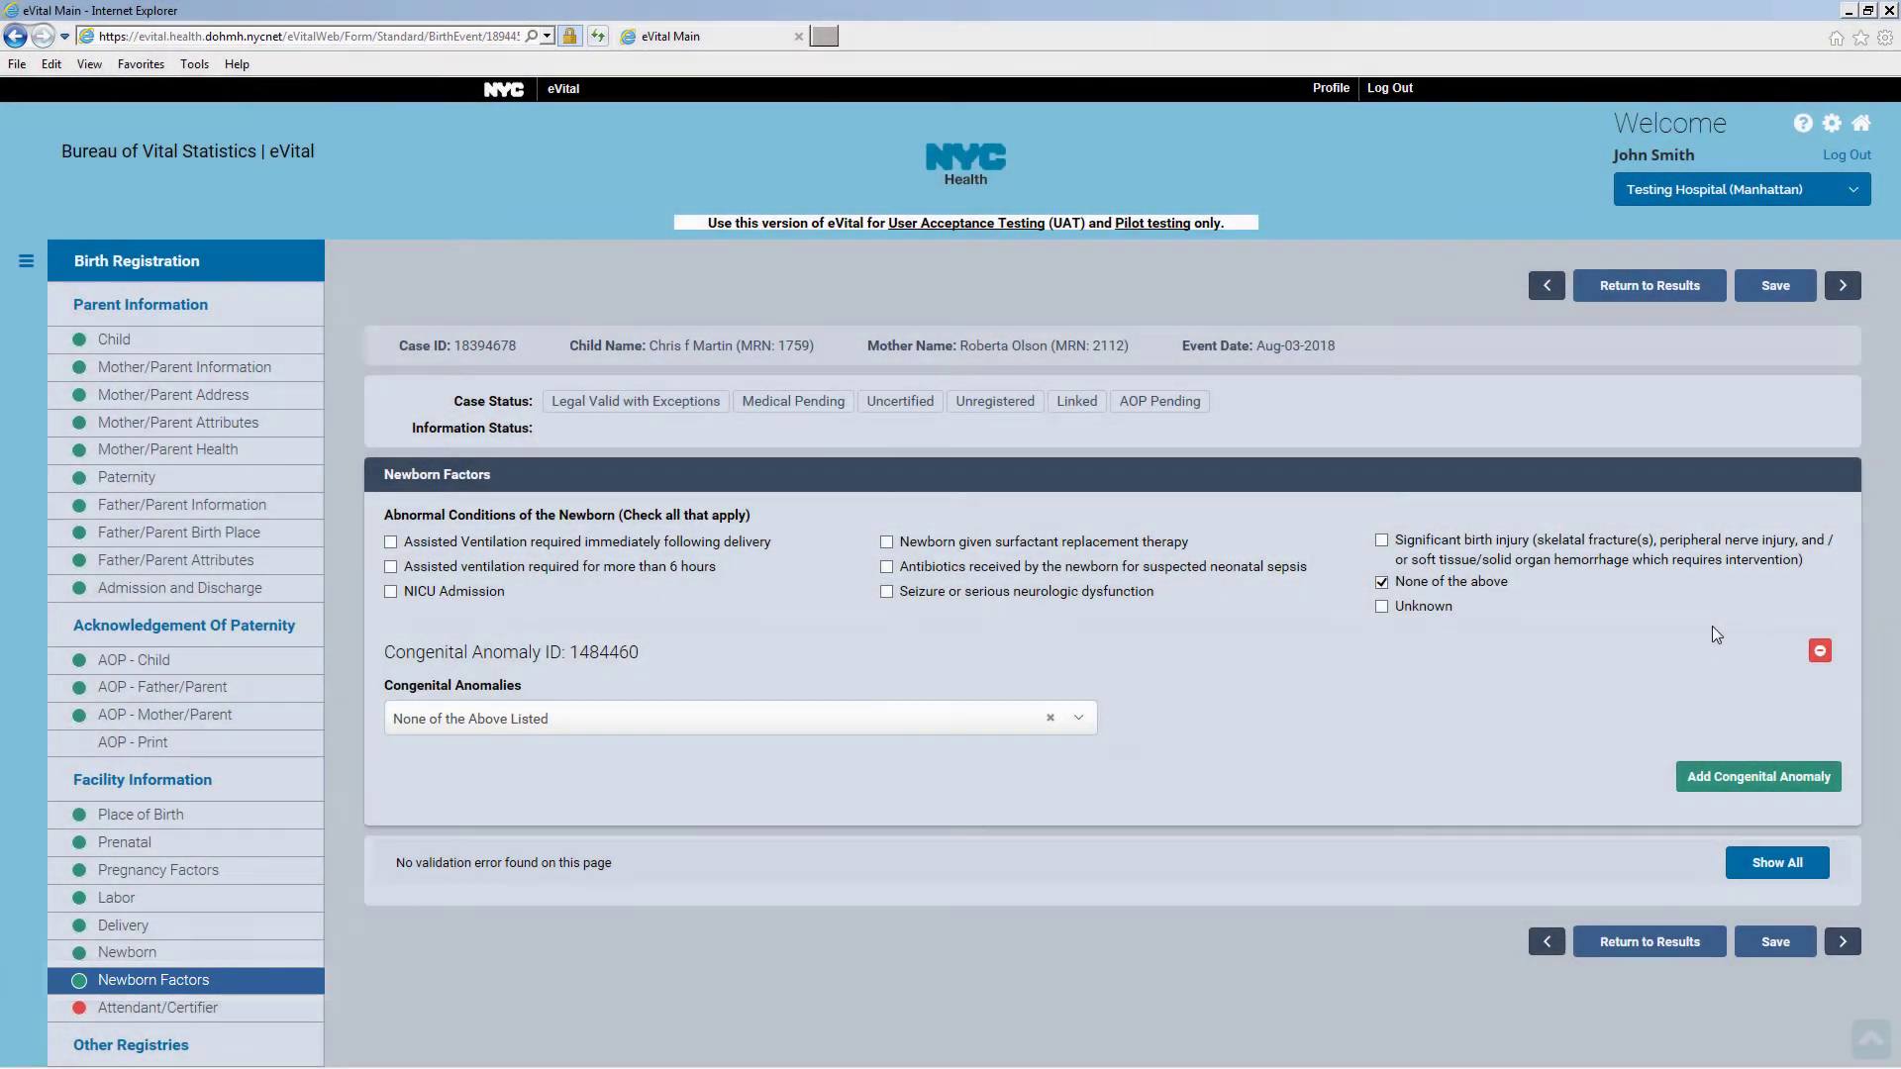
# On Attendant/Certifier, search attendants by last name, select the MD as attendant, and save
pyautogui.click(294, 1014)
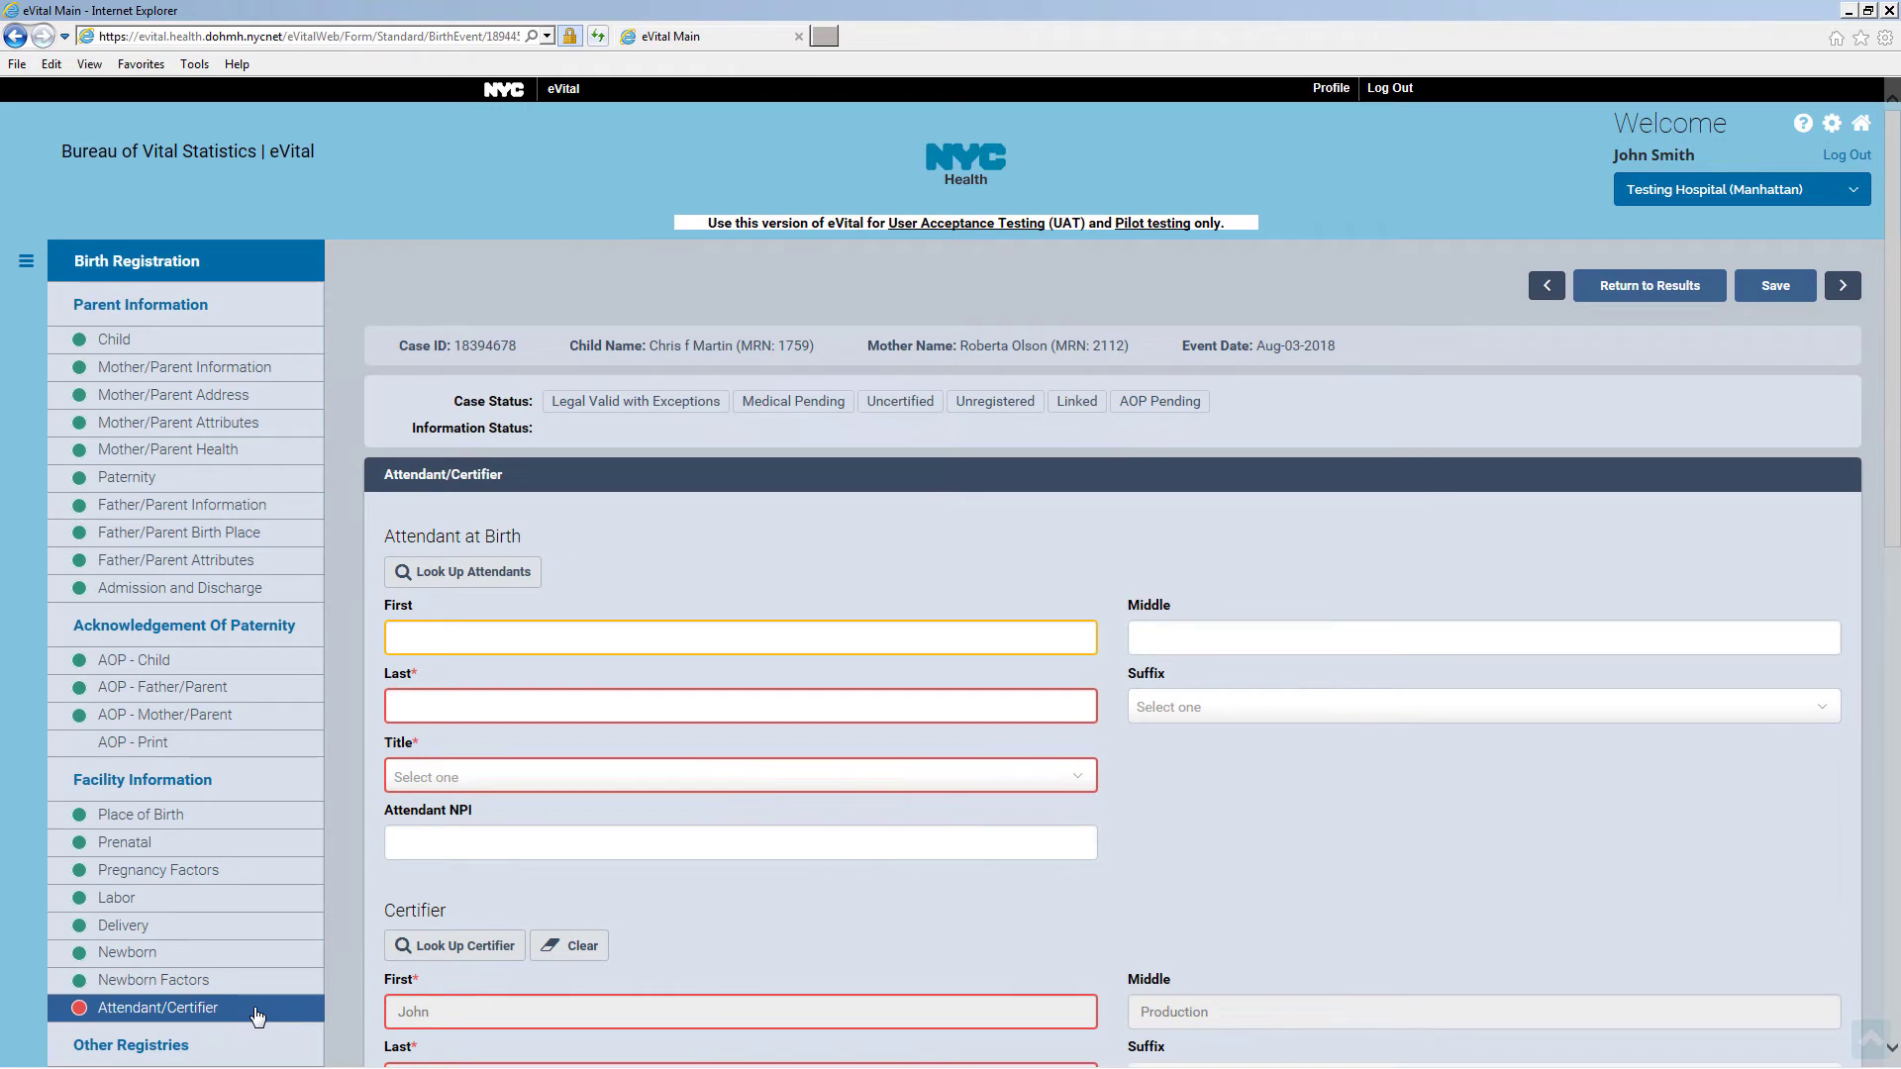
pyautogui.click(500, 585)
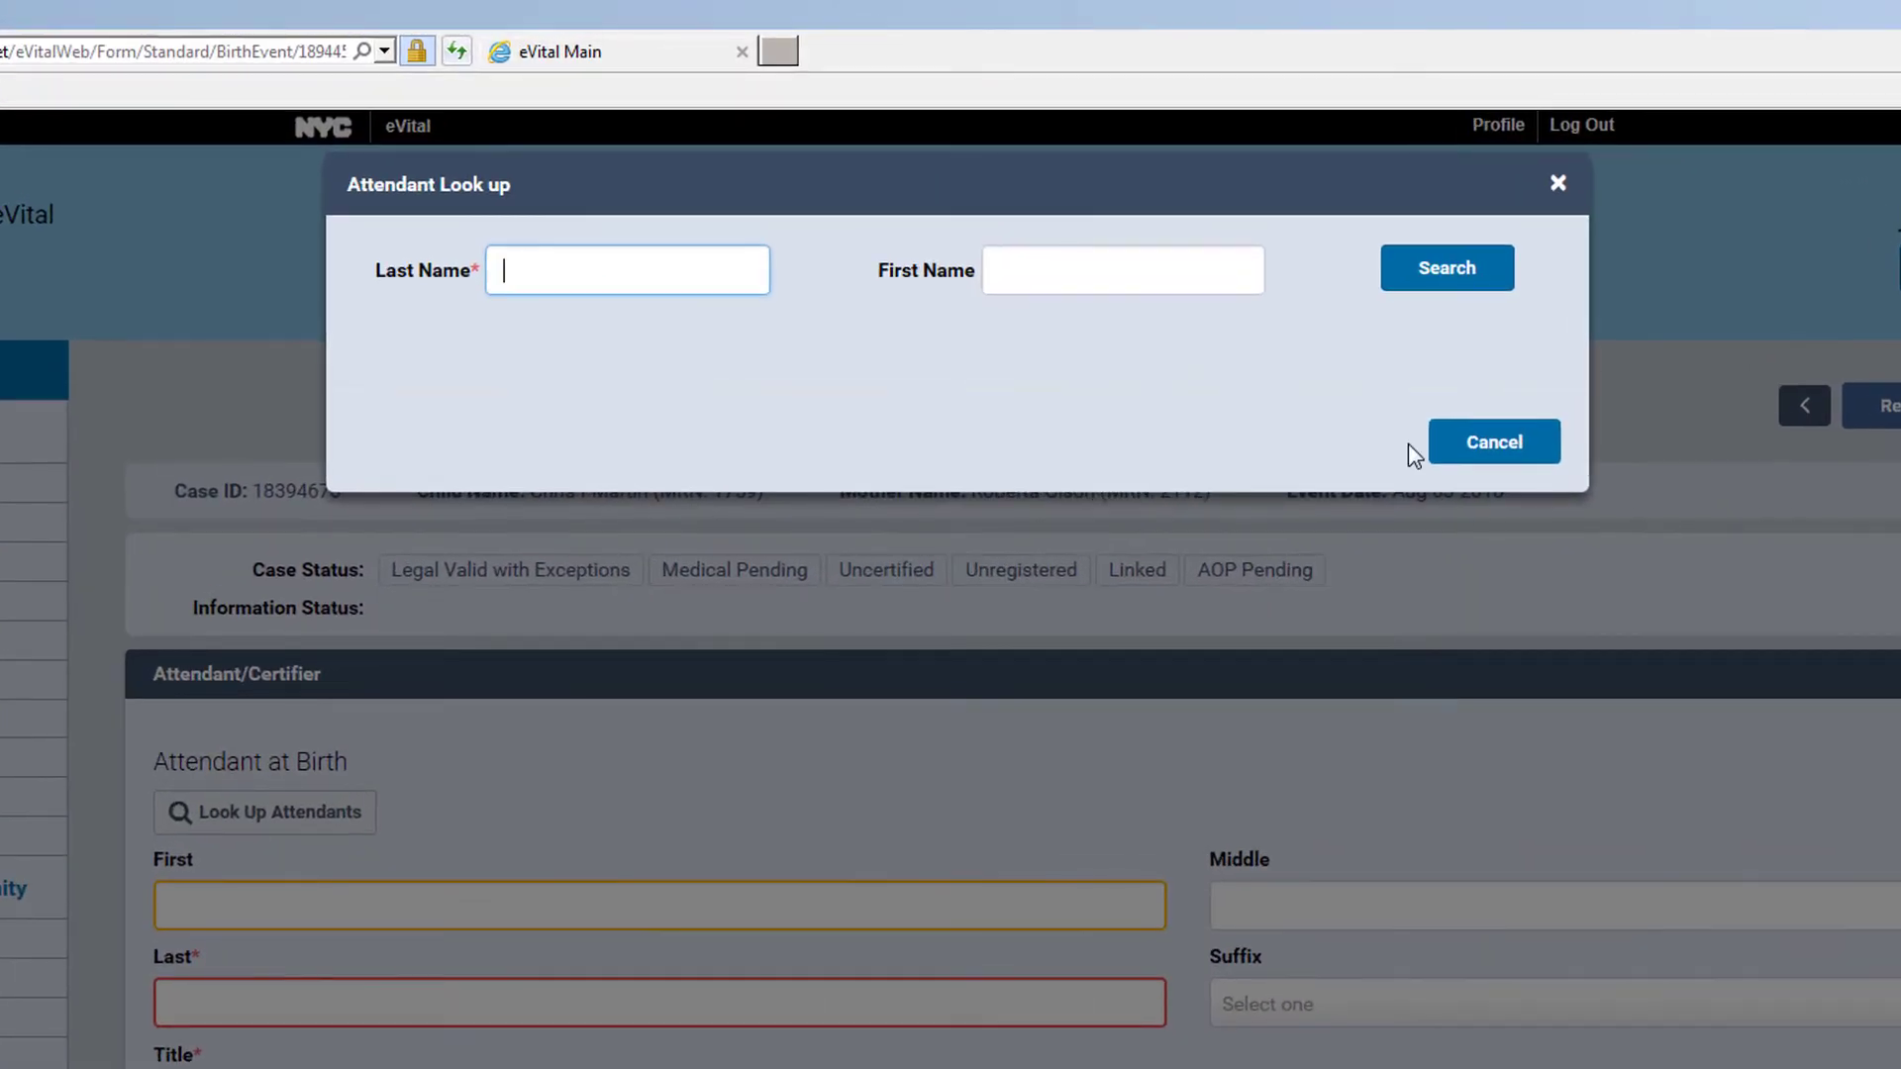
pyautogui.write('Smith')
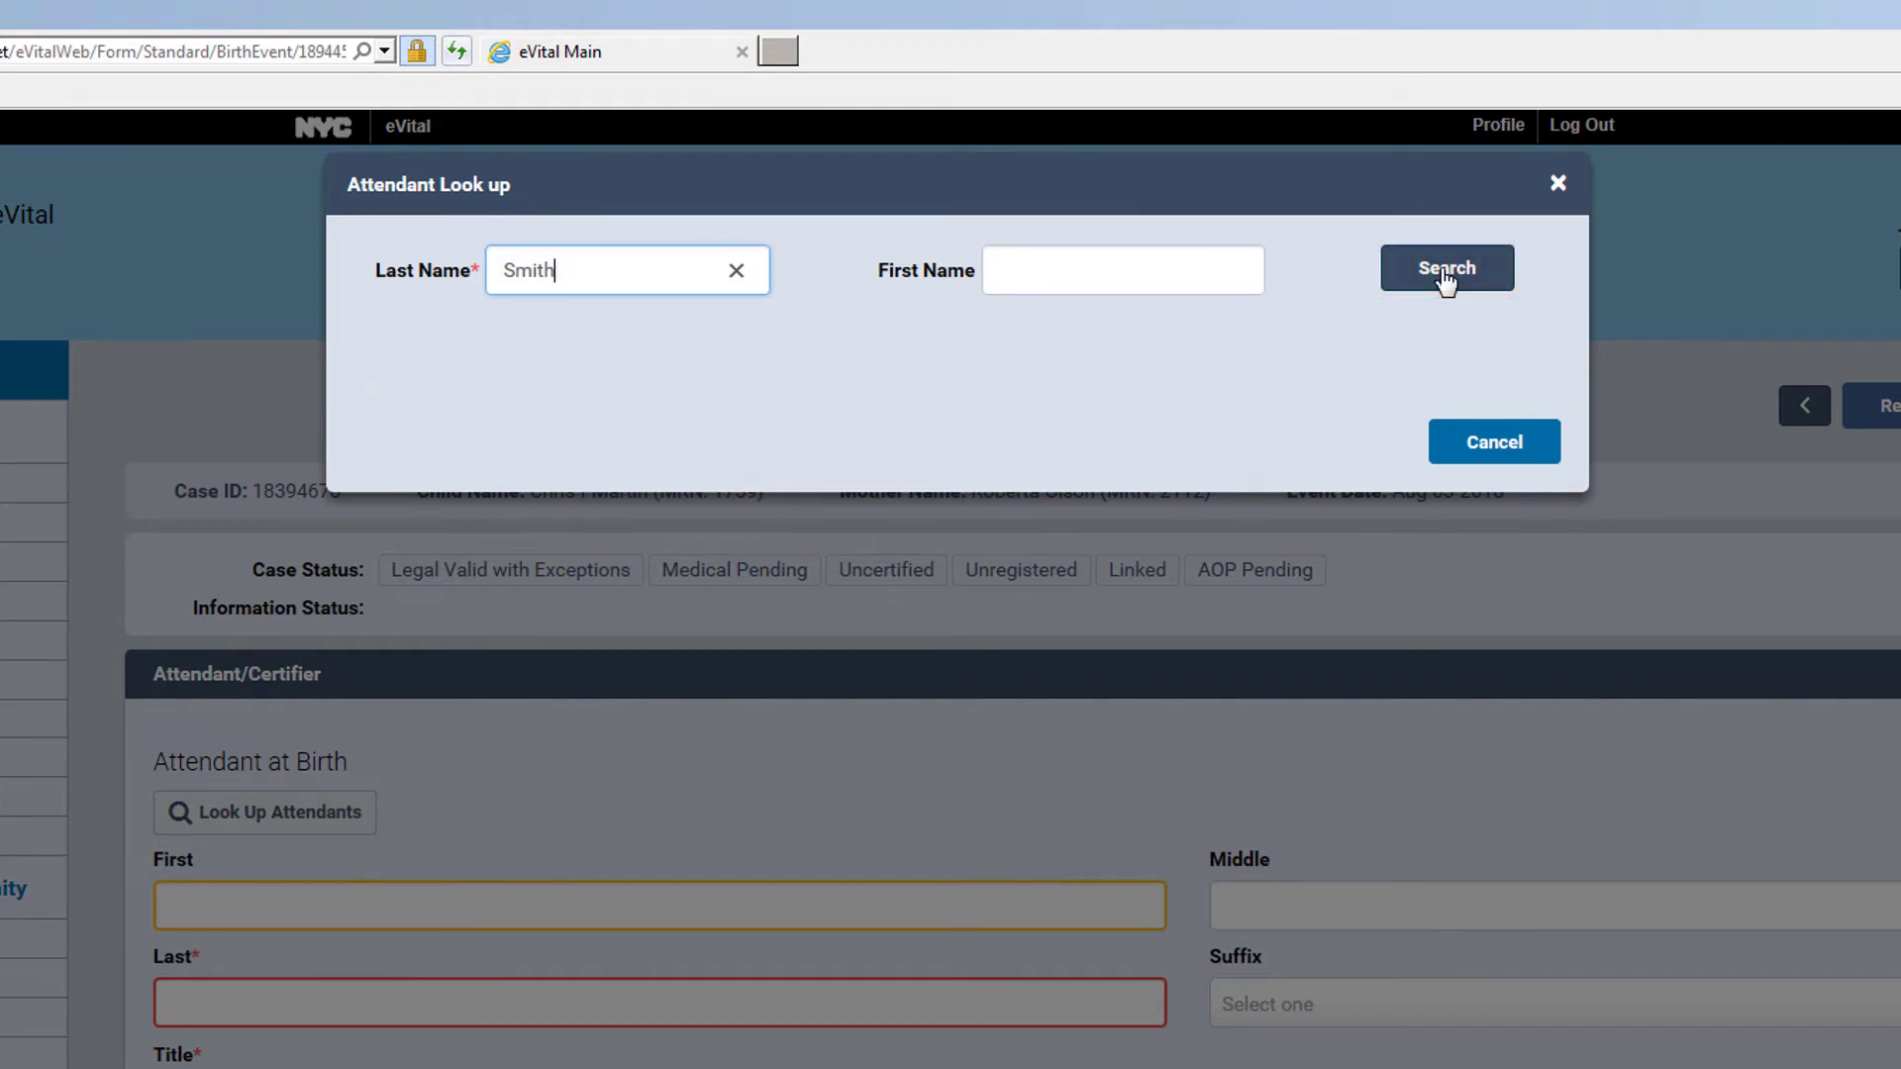
pyautogui.click(1446, 275)
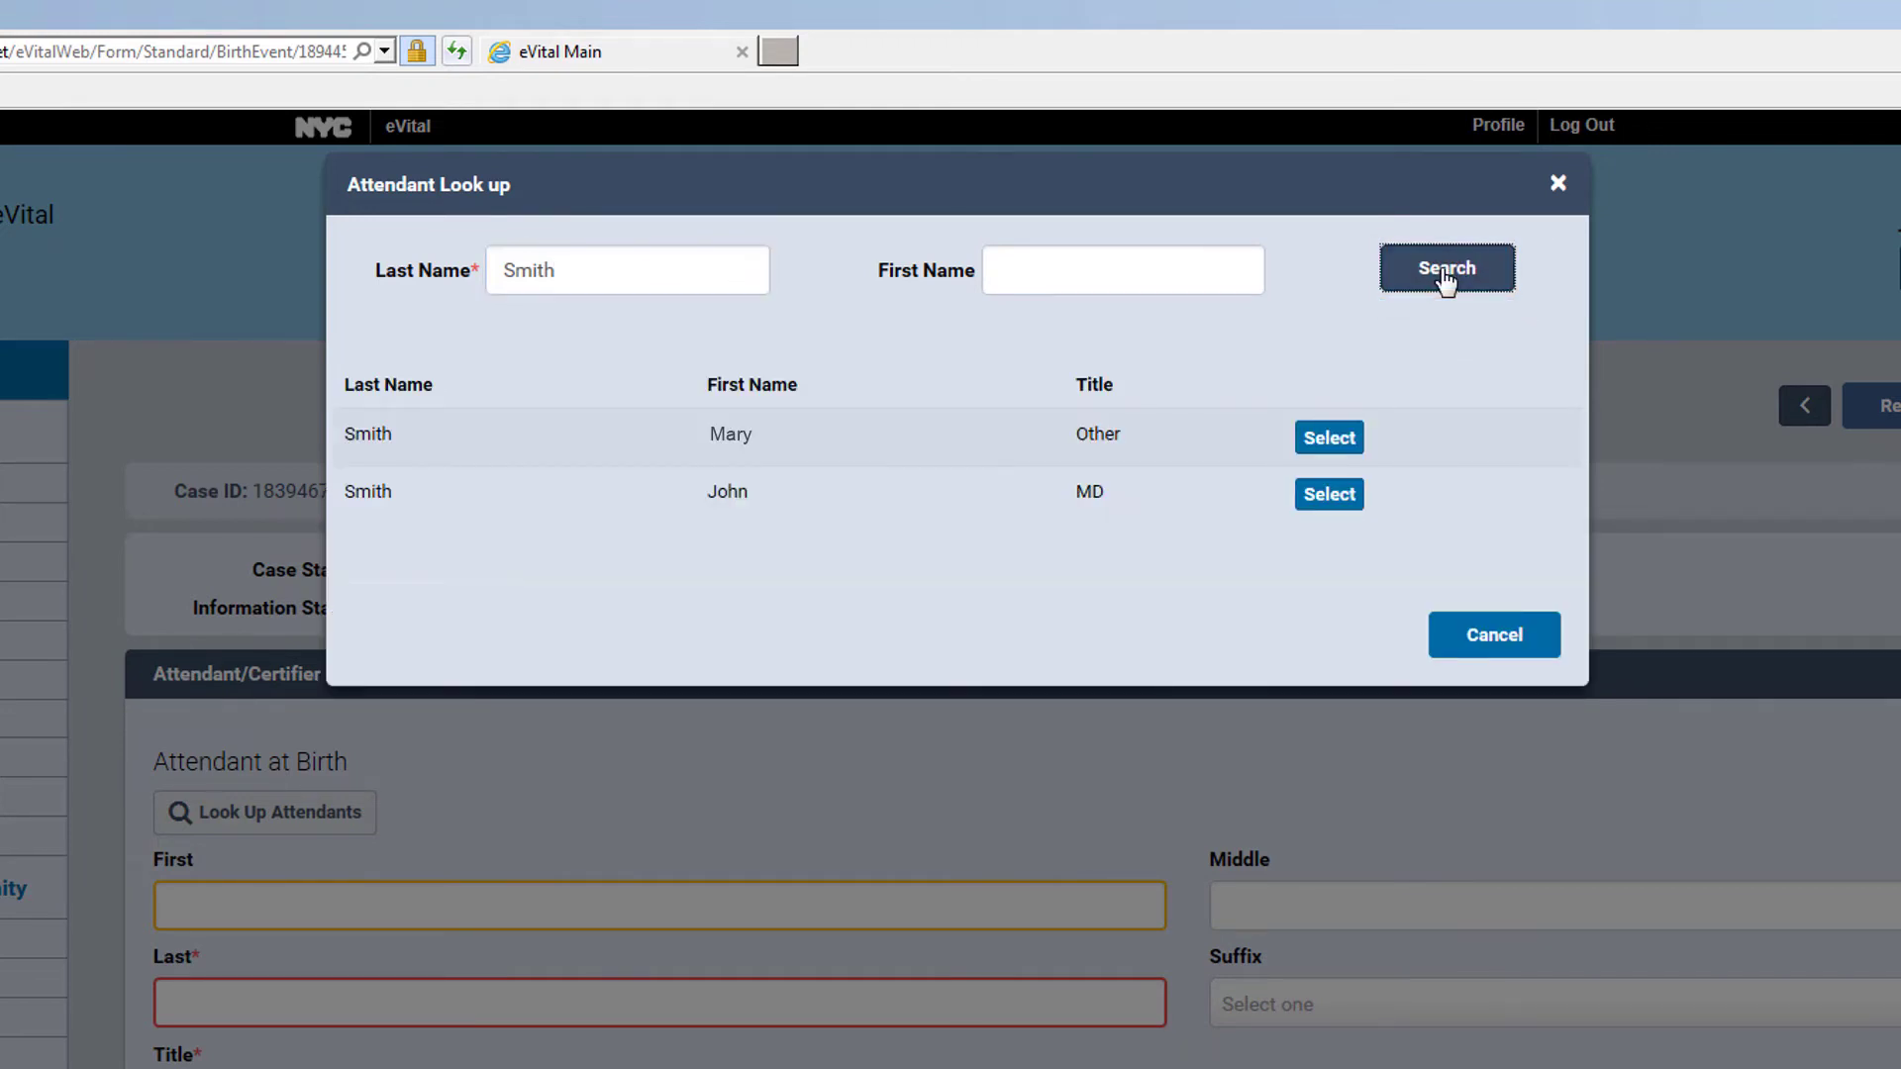
pyautogui.click(1327, 506)
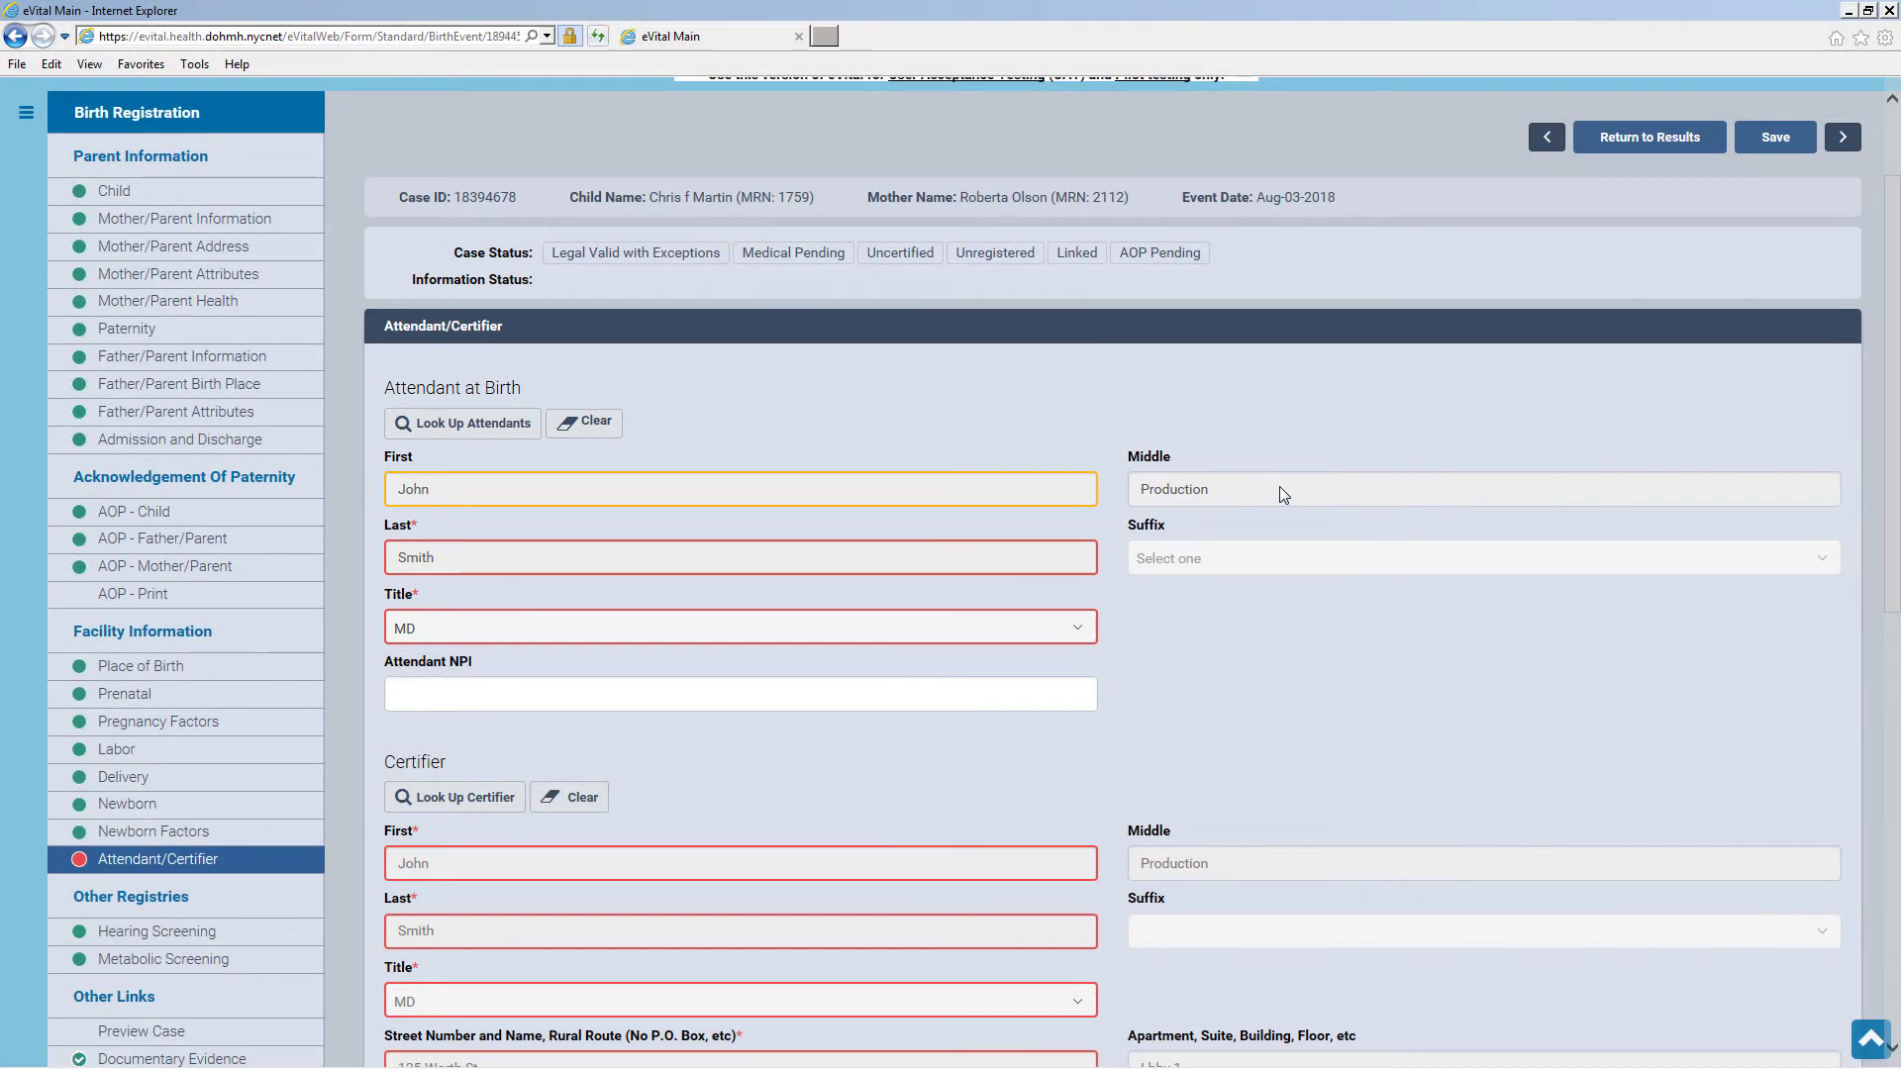
pyautogui.scroll(-5, 1279, 485)
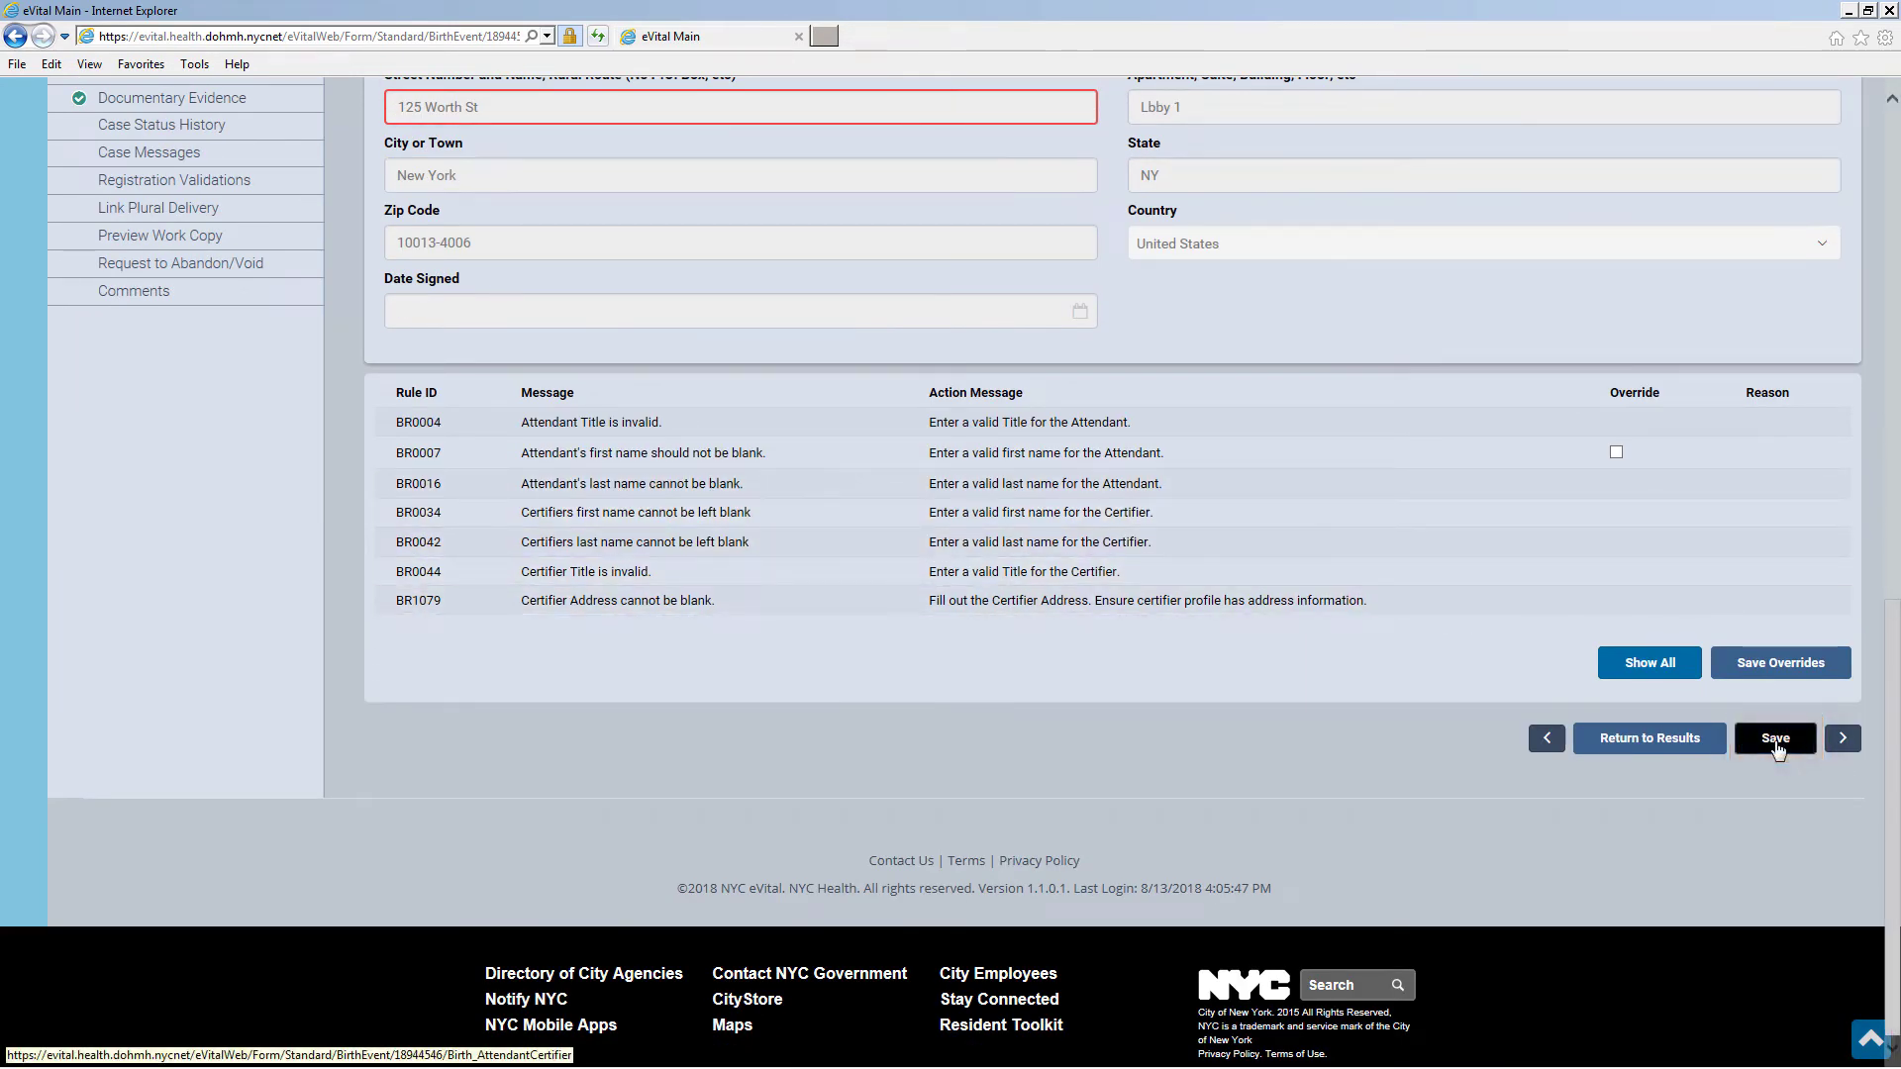
pyautogui.click(1777, 746)
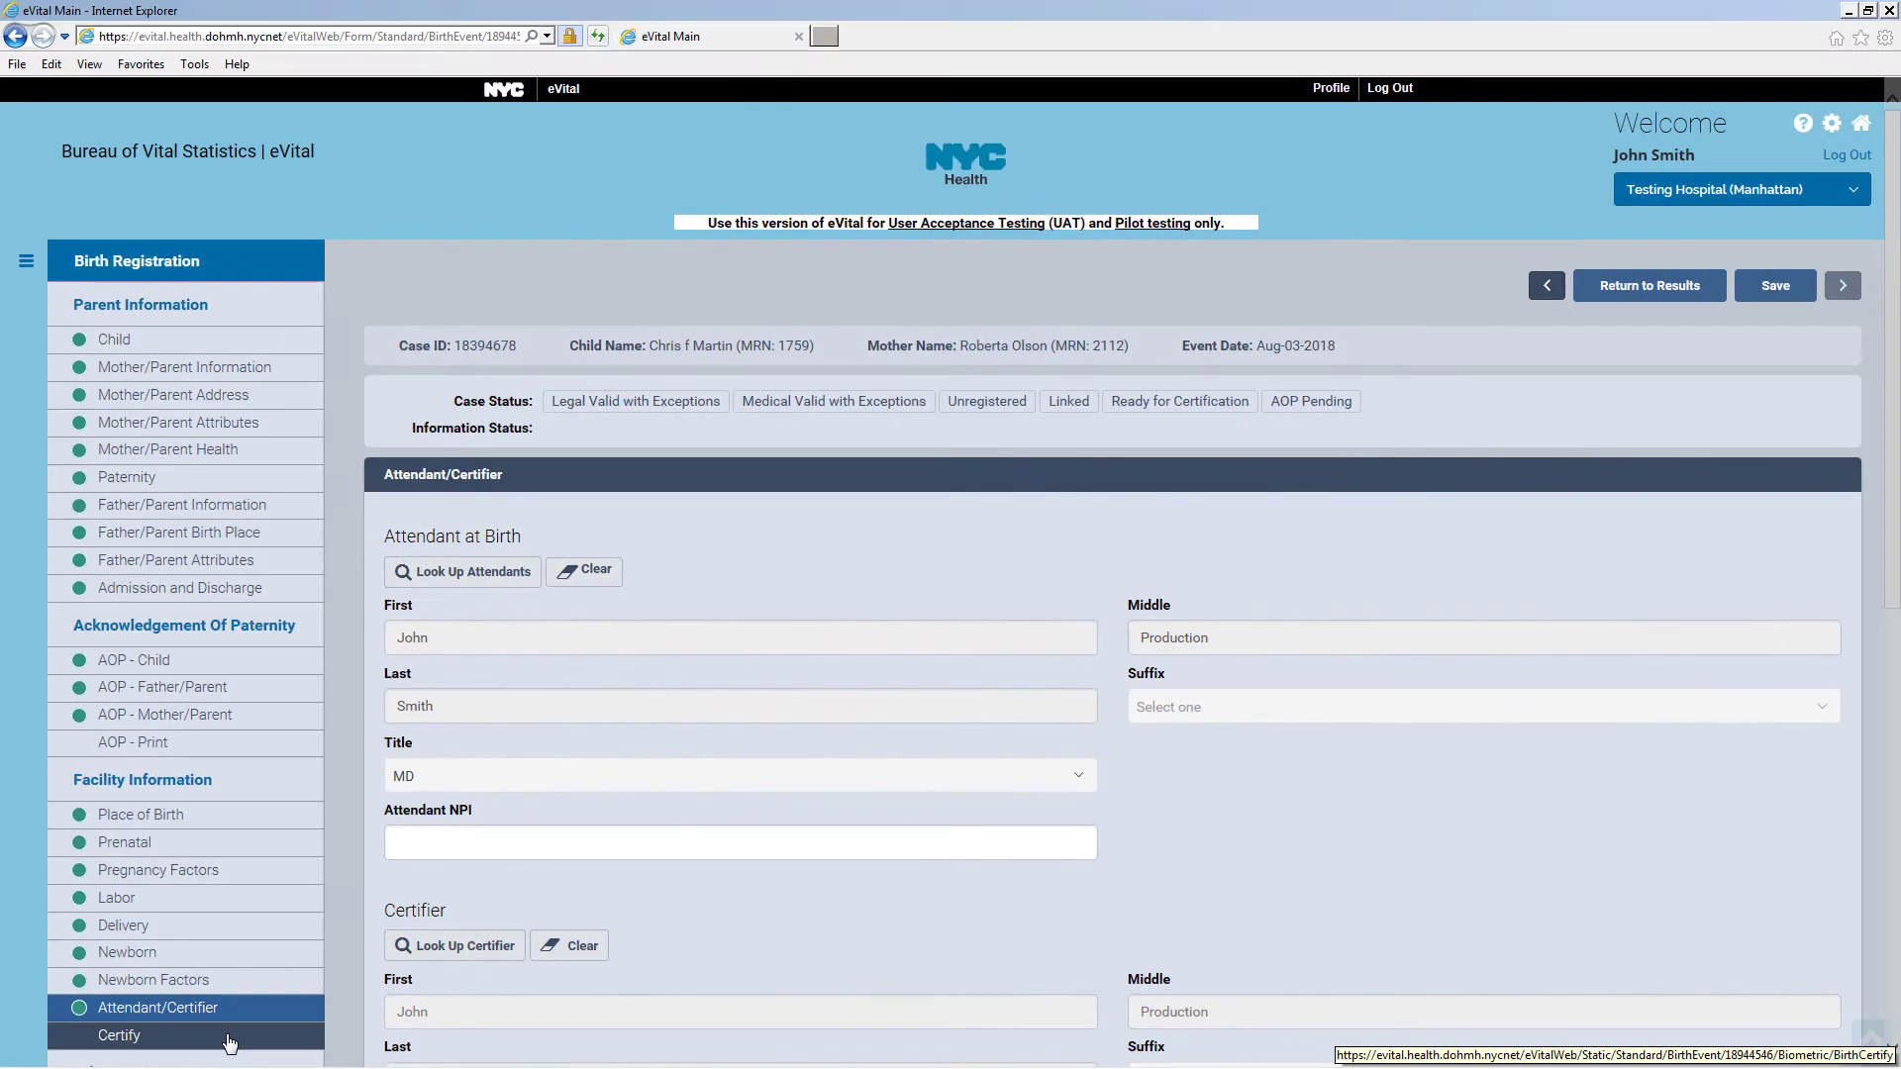
pyautogui.click(230, 1042)
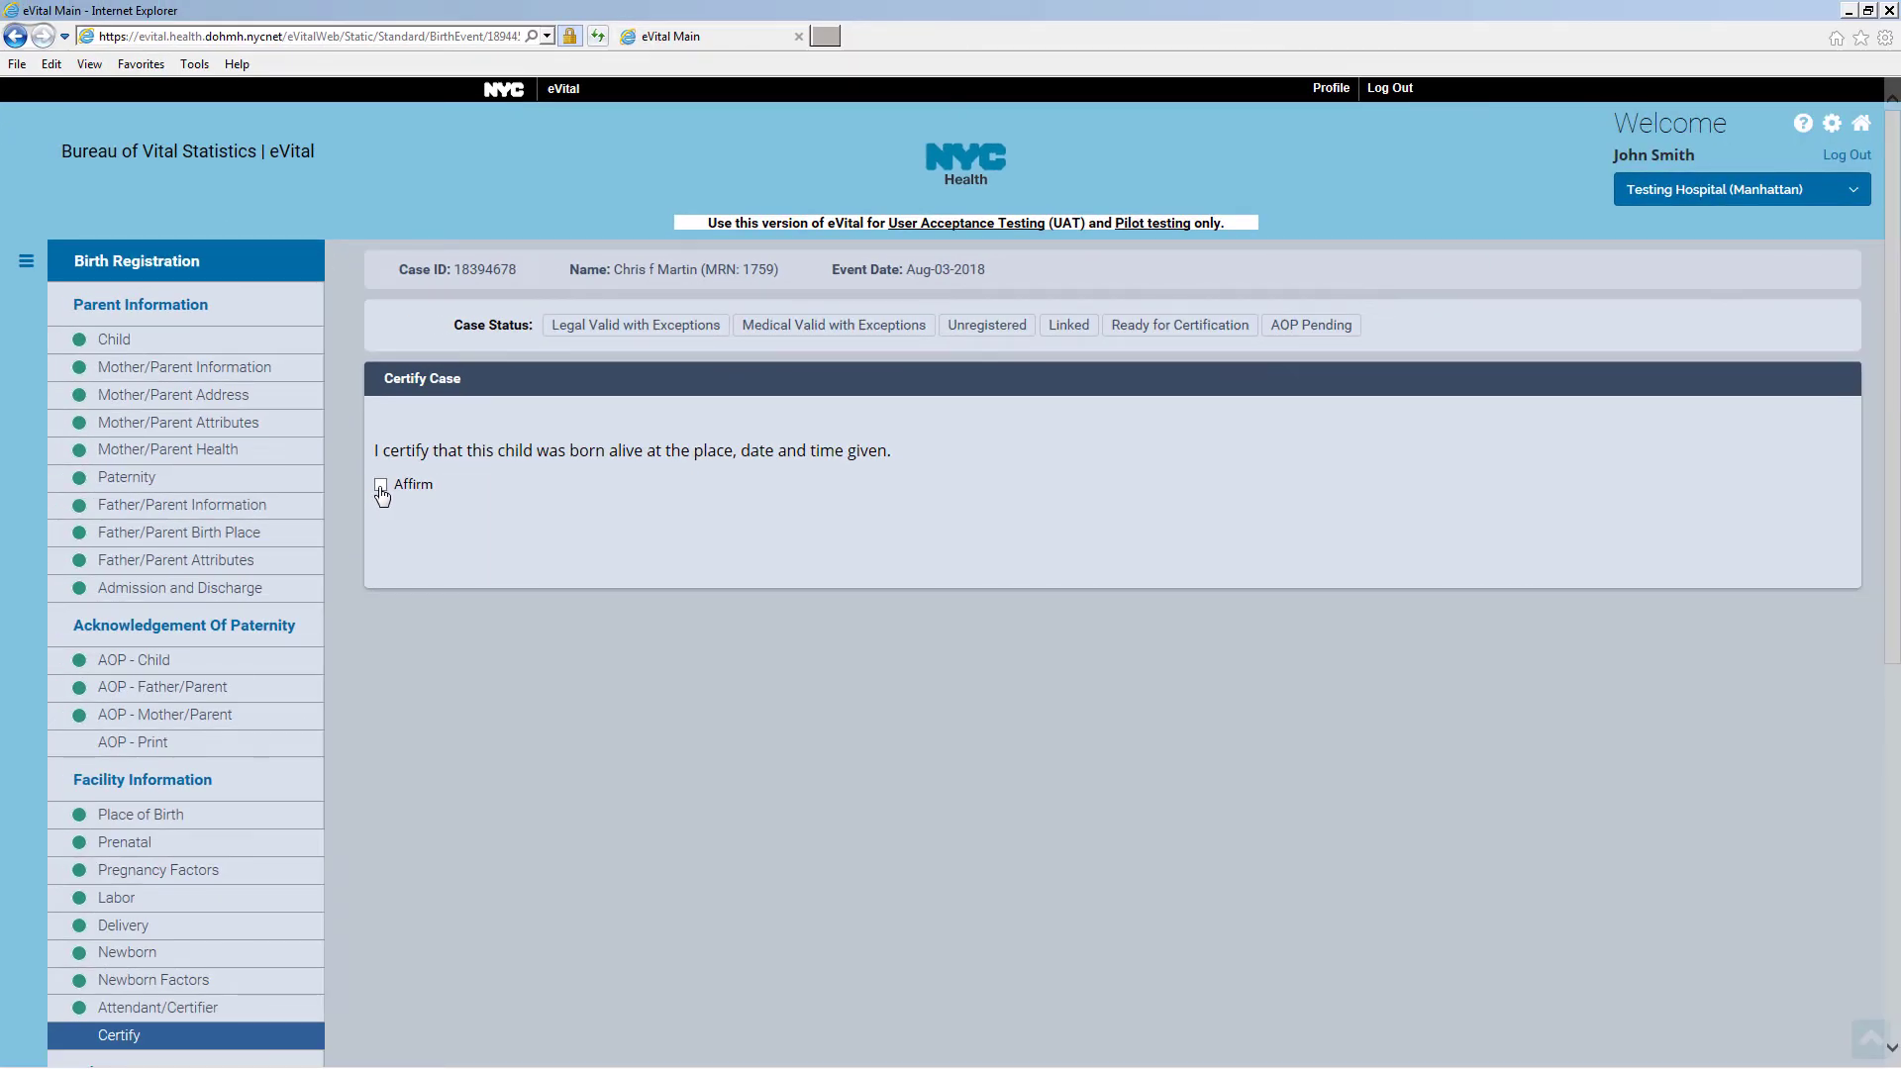
pyautogui.click(382, 486)
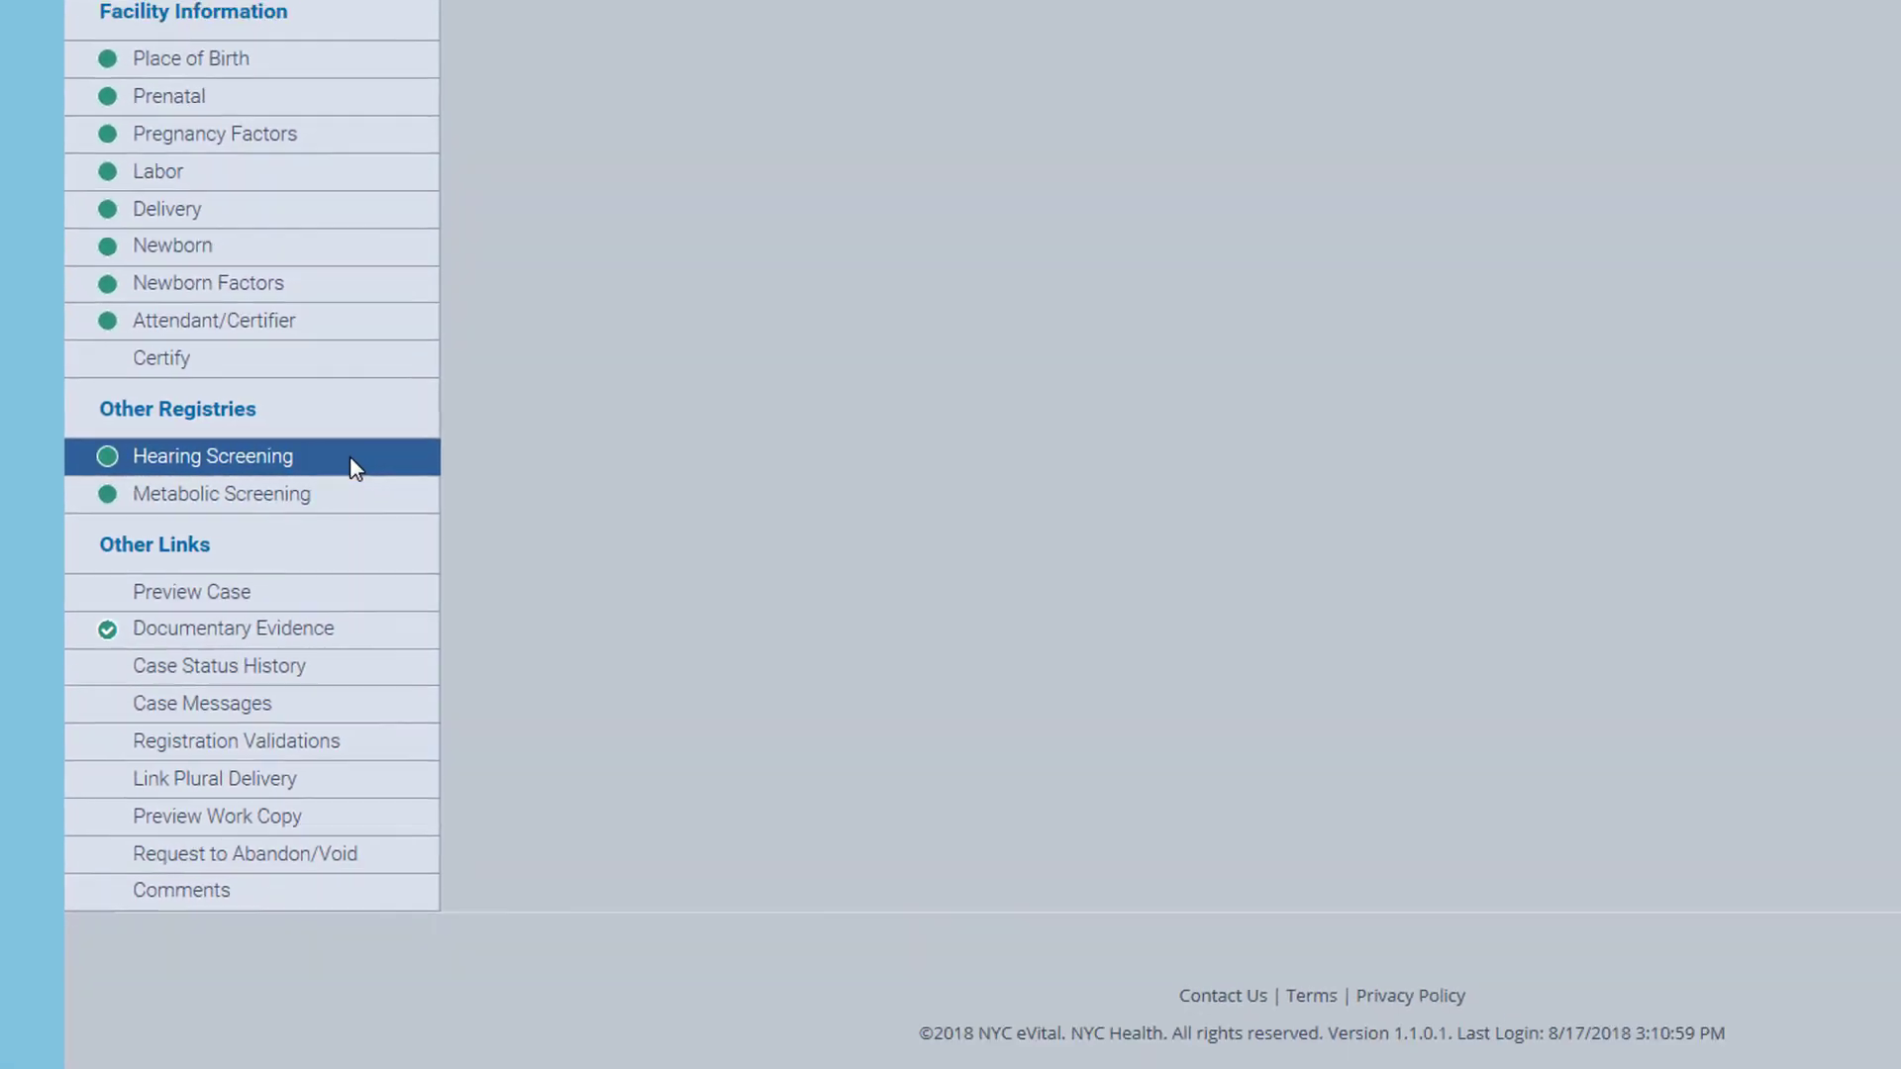
# Add a hearing screening performed Aug-17-2018 using ABR, with left and right ears Pass
pyautogui.click(354, 468)
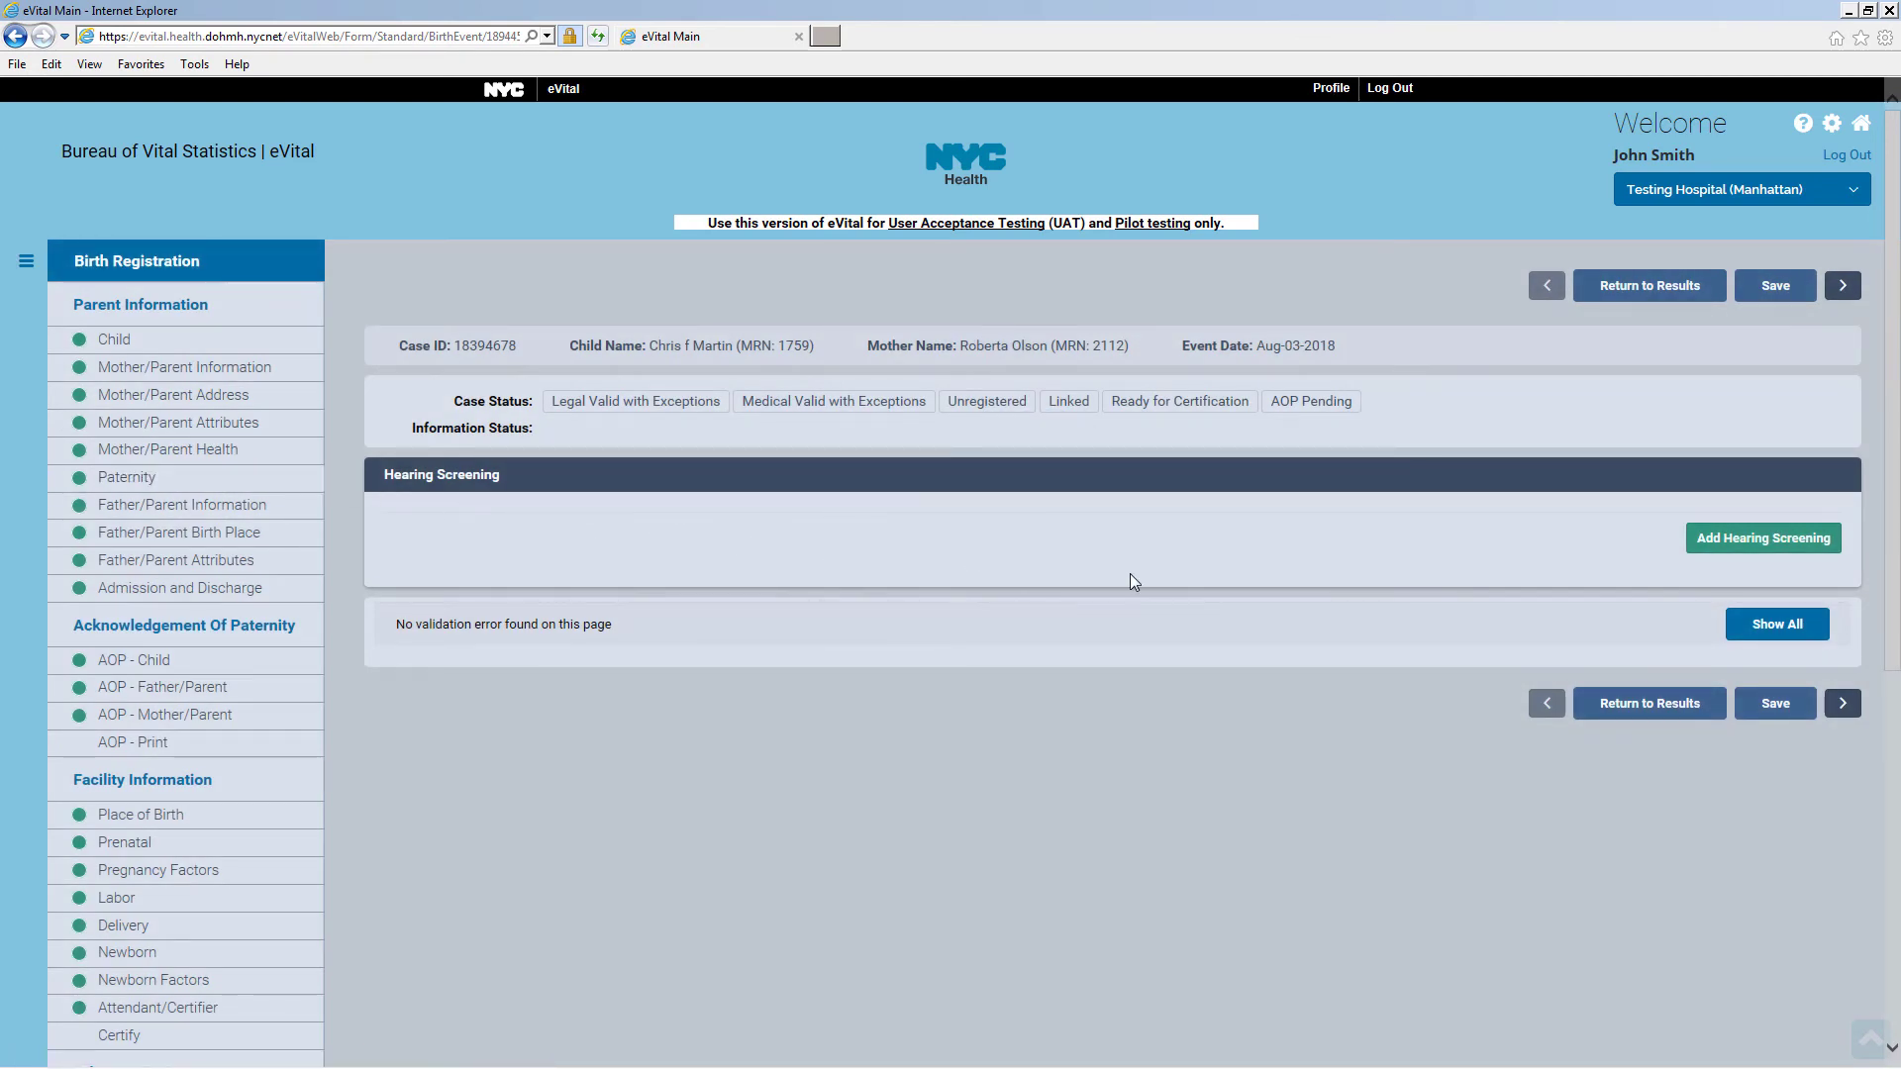
pyautogui.click(1786, 551)
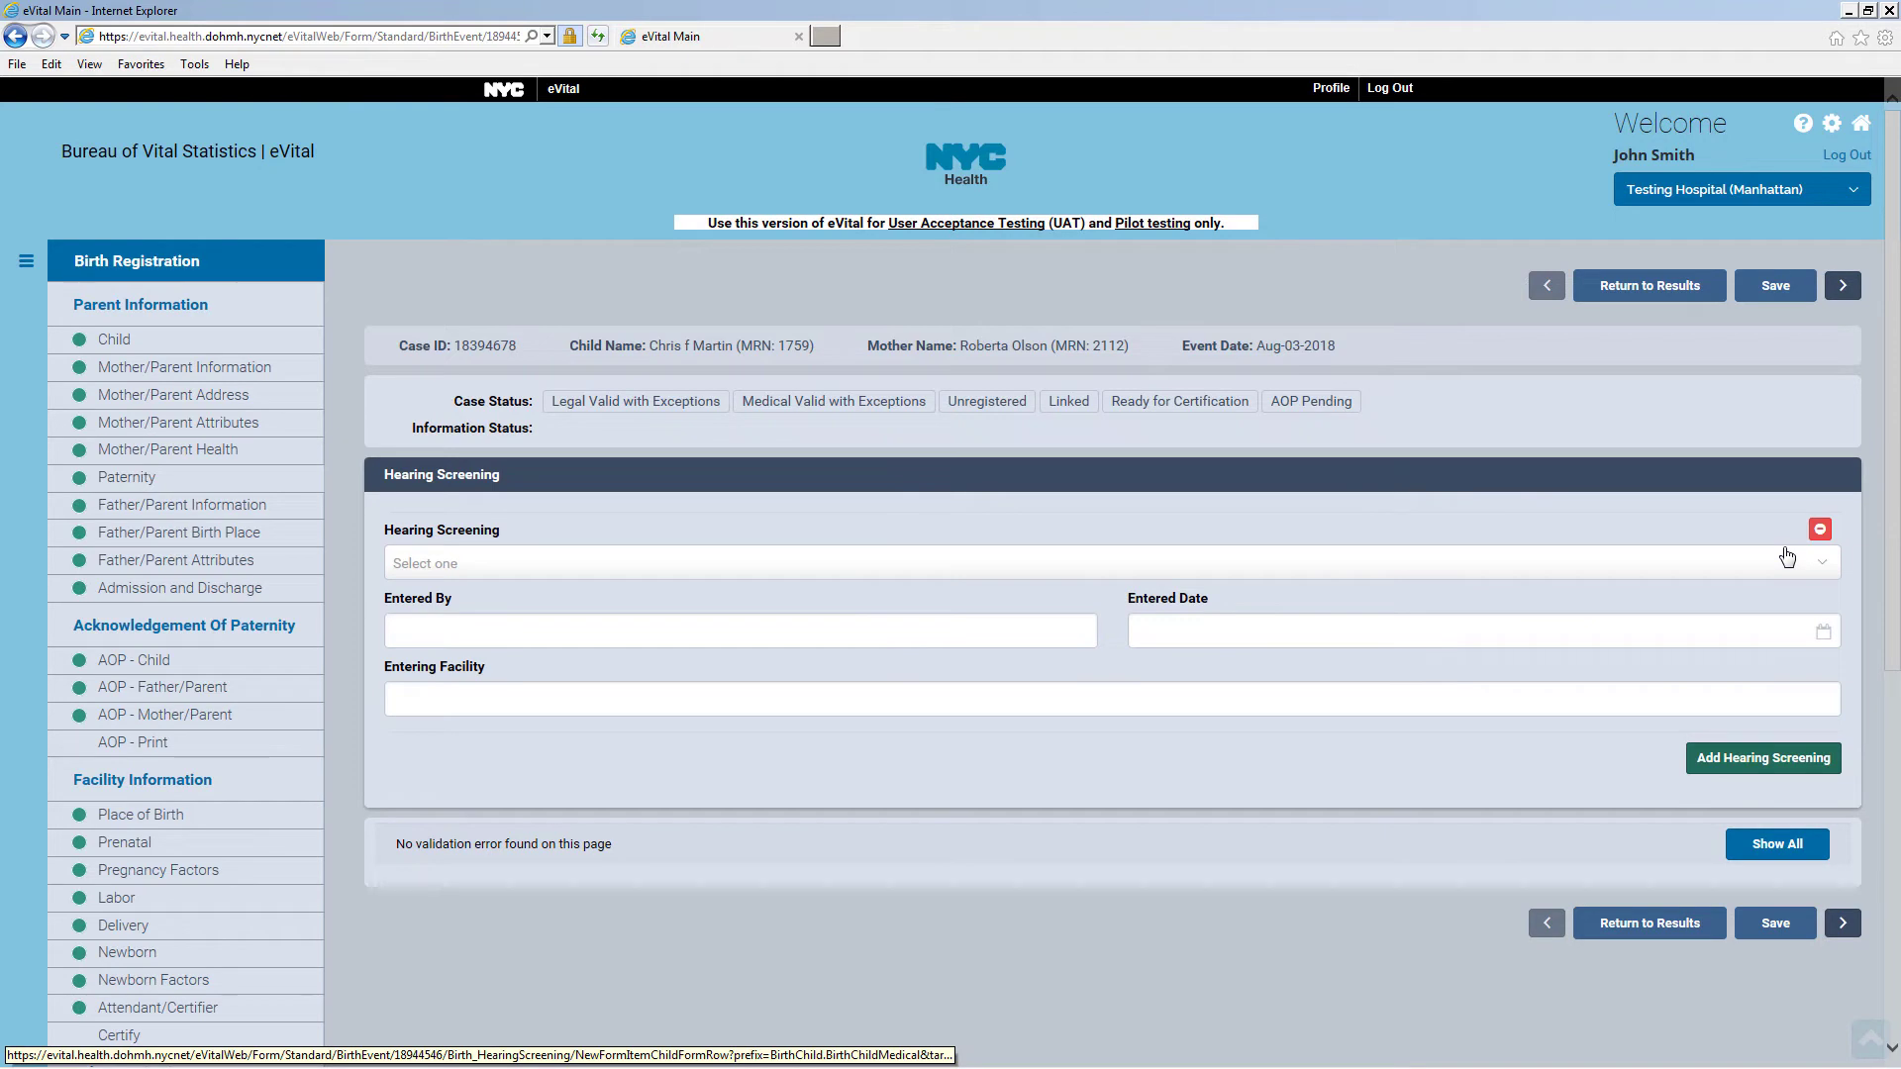
pyautogui.click(459, 564)
pyautogui.click(479, 636)
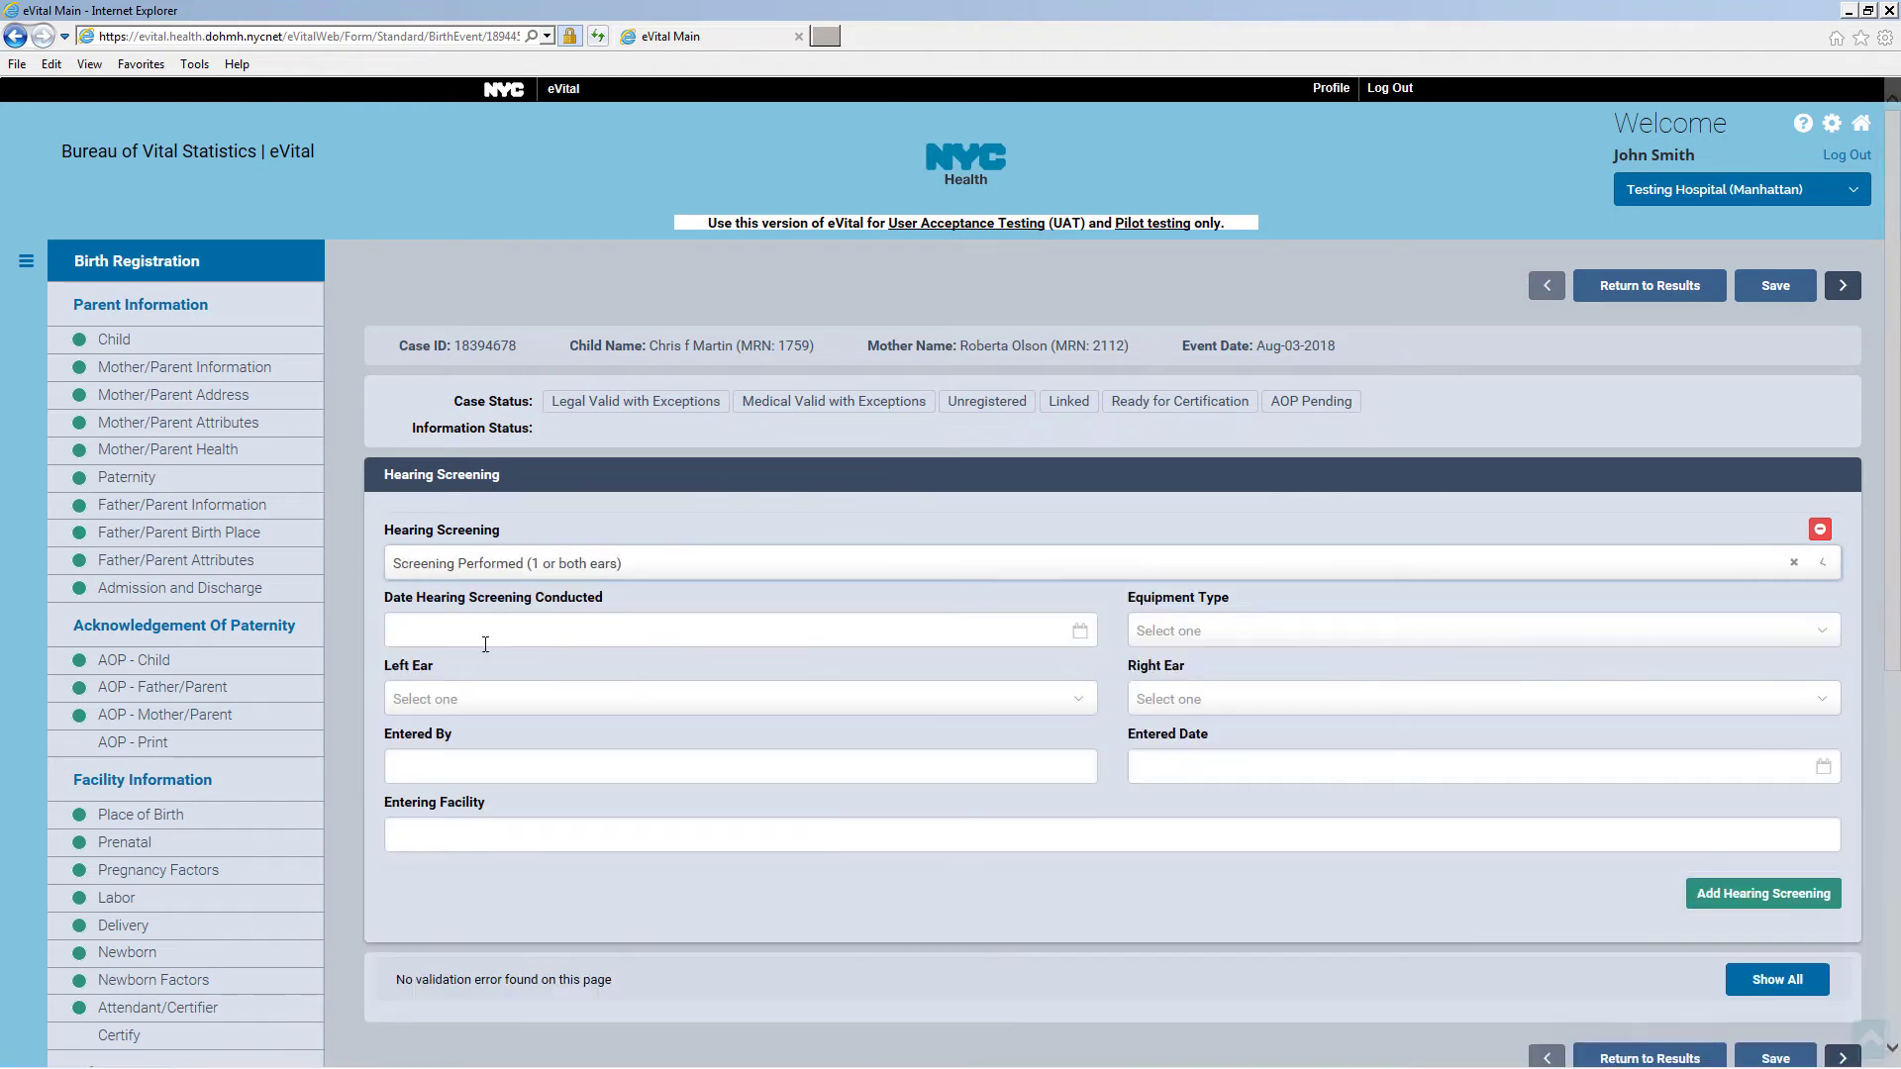
pyautogui.click(482, 632)
pyautogui.click(558, 778)
pyautogui.click(1476, 631)
pyautogui.click(1317, 703)
pyautogui.click(741, 699)
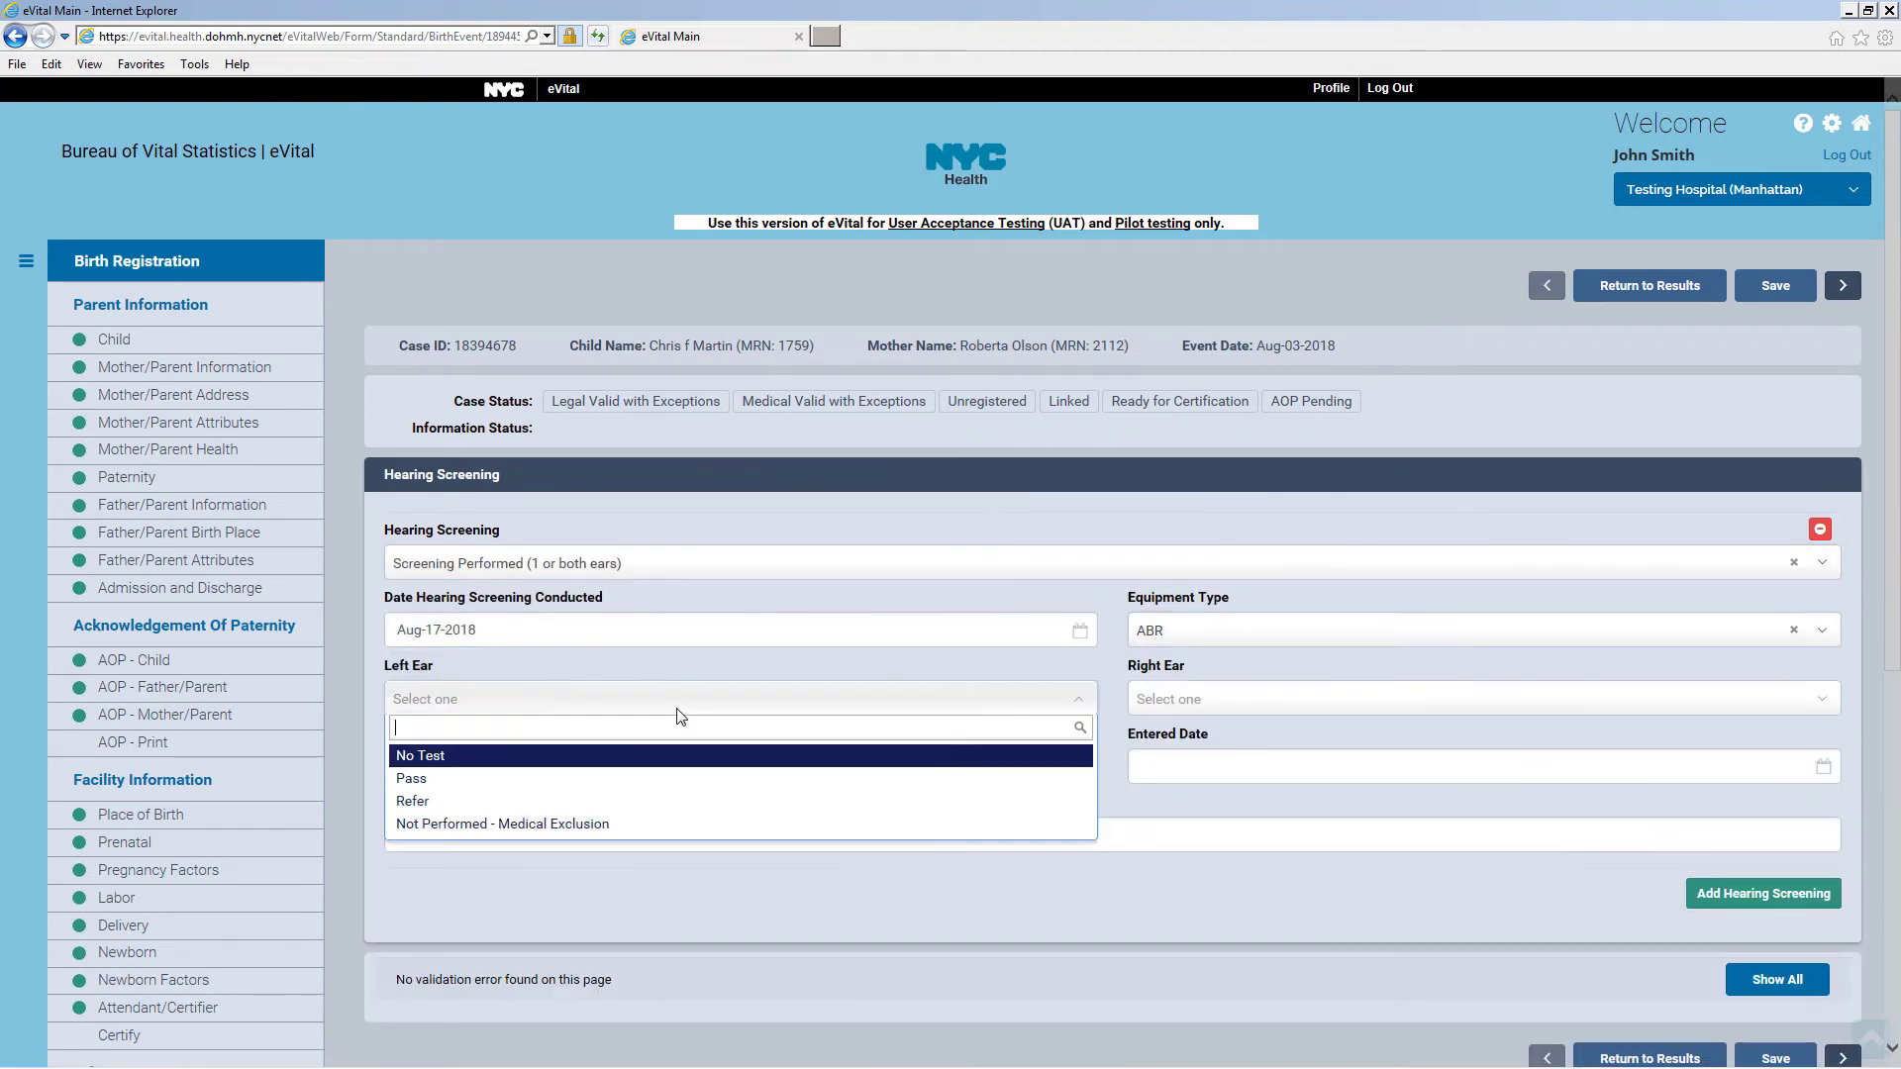
pyautogui.click(426, 773)
pyautogui.click(1287, 699)
pyautogui.click(1287, 781)
# Fill in the screening's entered-by name, entered date Aug-17-2018 and facility Testing Hospital
pyautogui.click(697, 769)
pyautogui.write('John Smith')
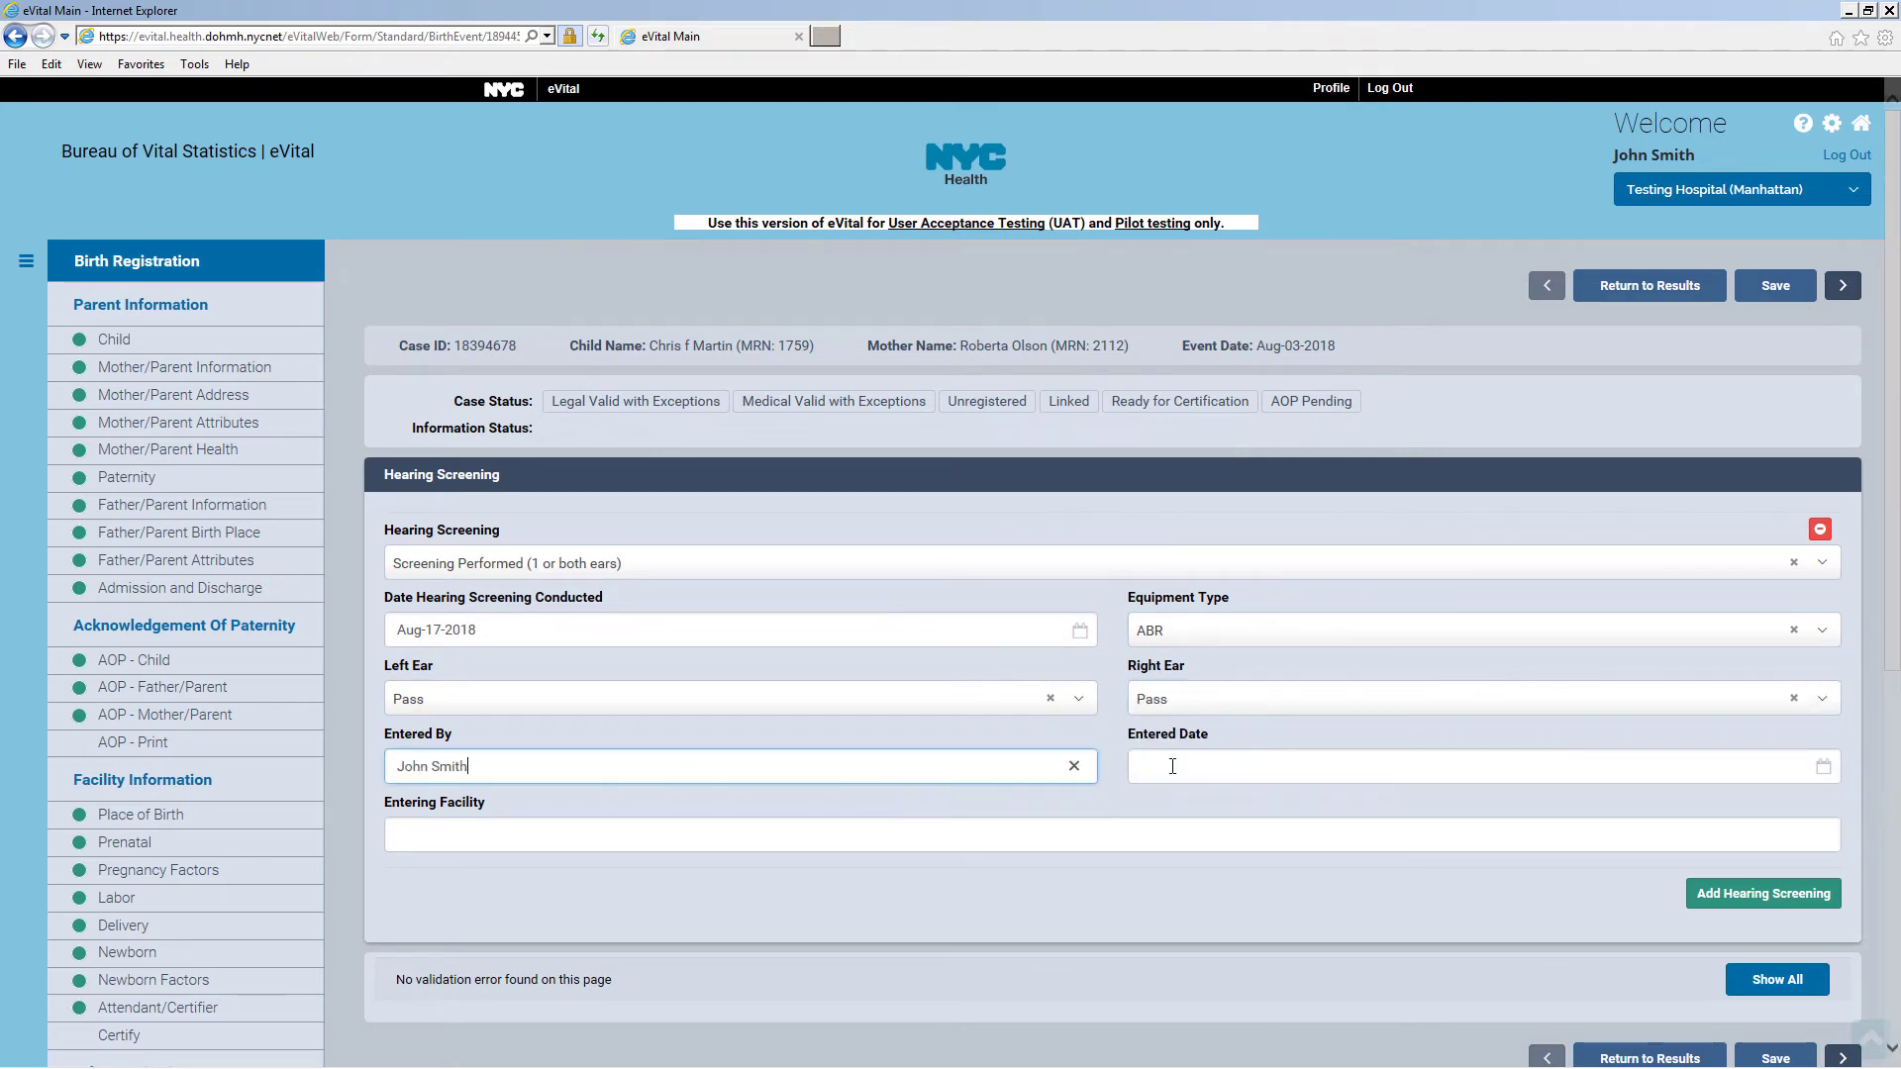
pyautogui.click(1287, 768)
pyautogui.click(1313, 921)
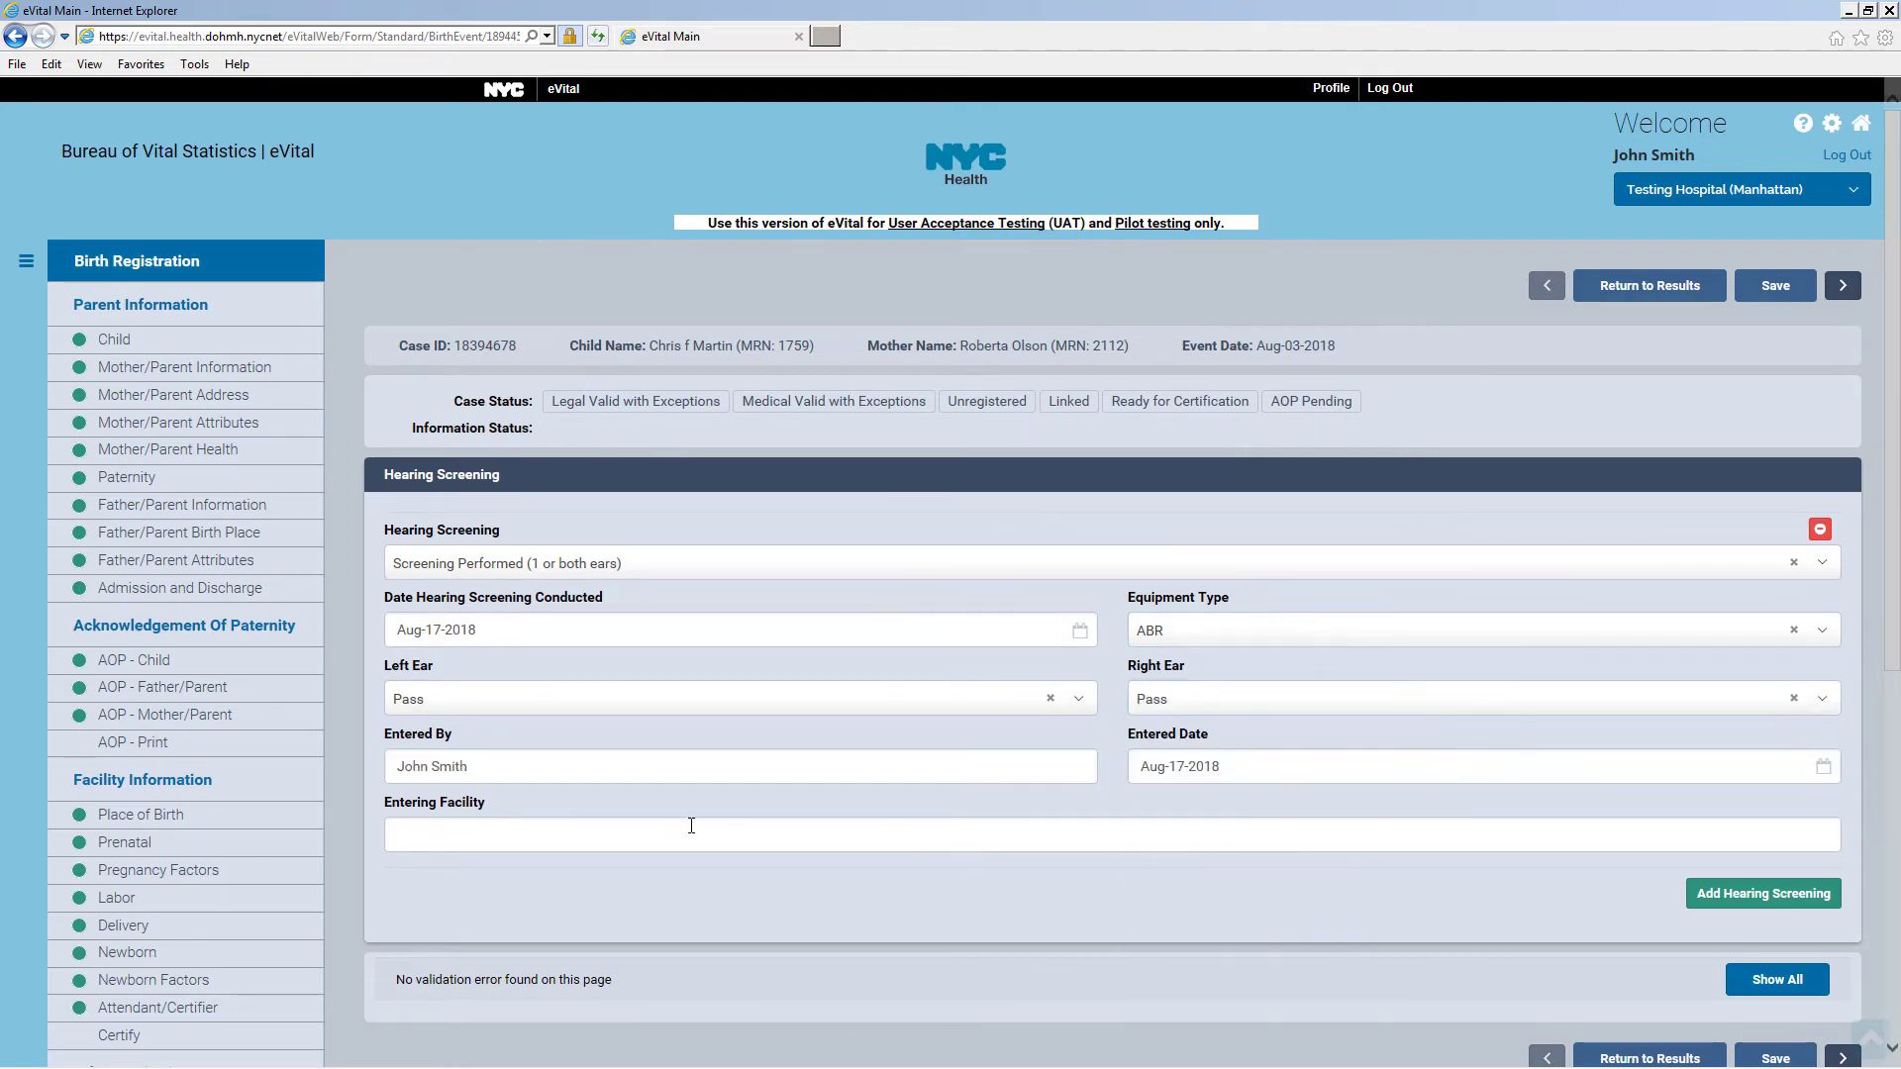
pyautogui.click(674, 834)
pyautogui.write('Testing Hospital')
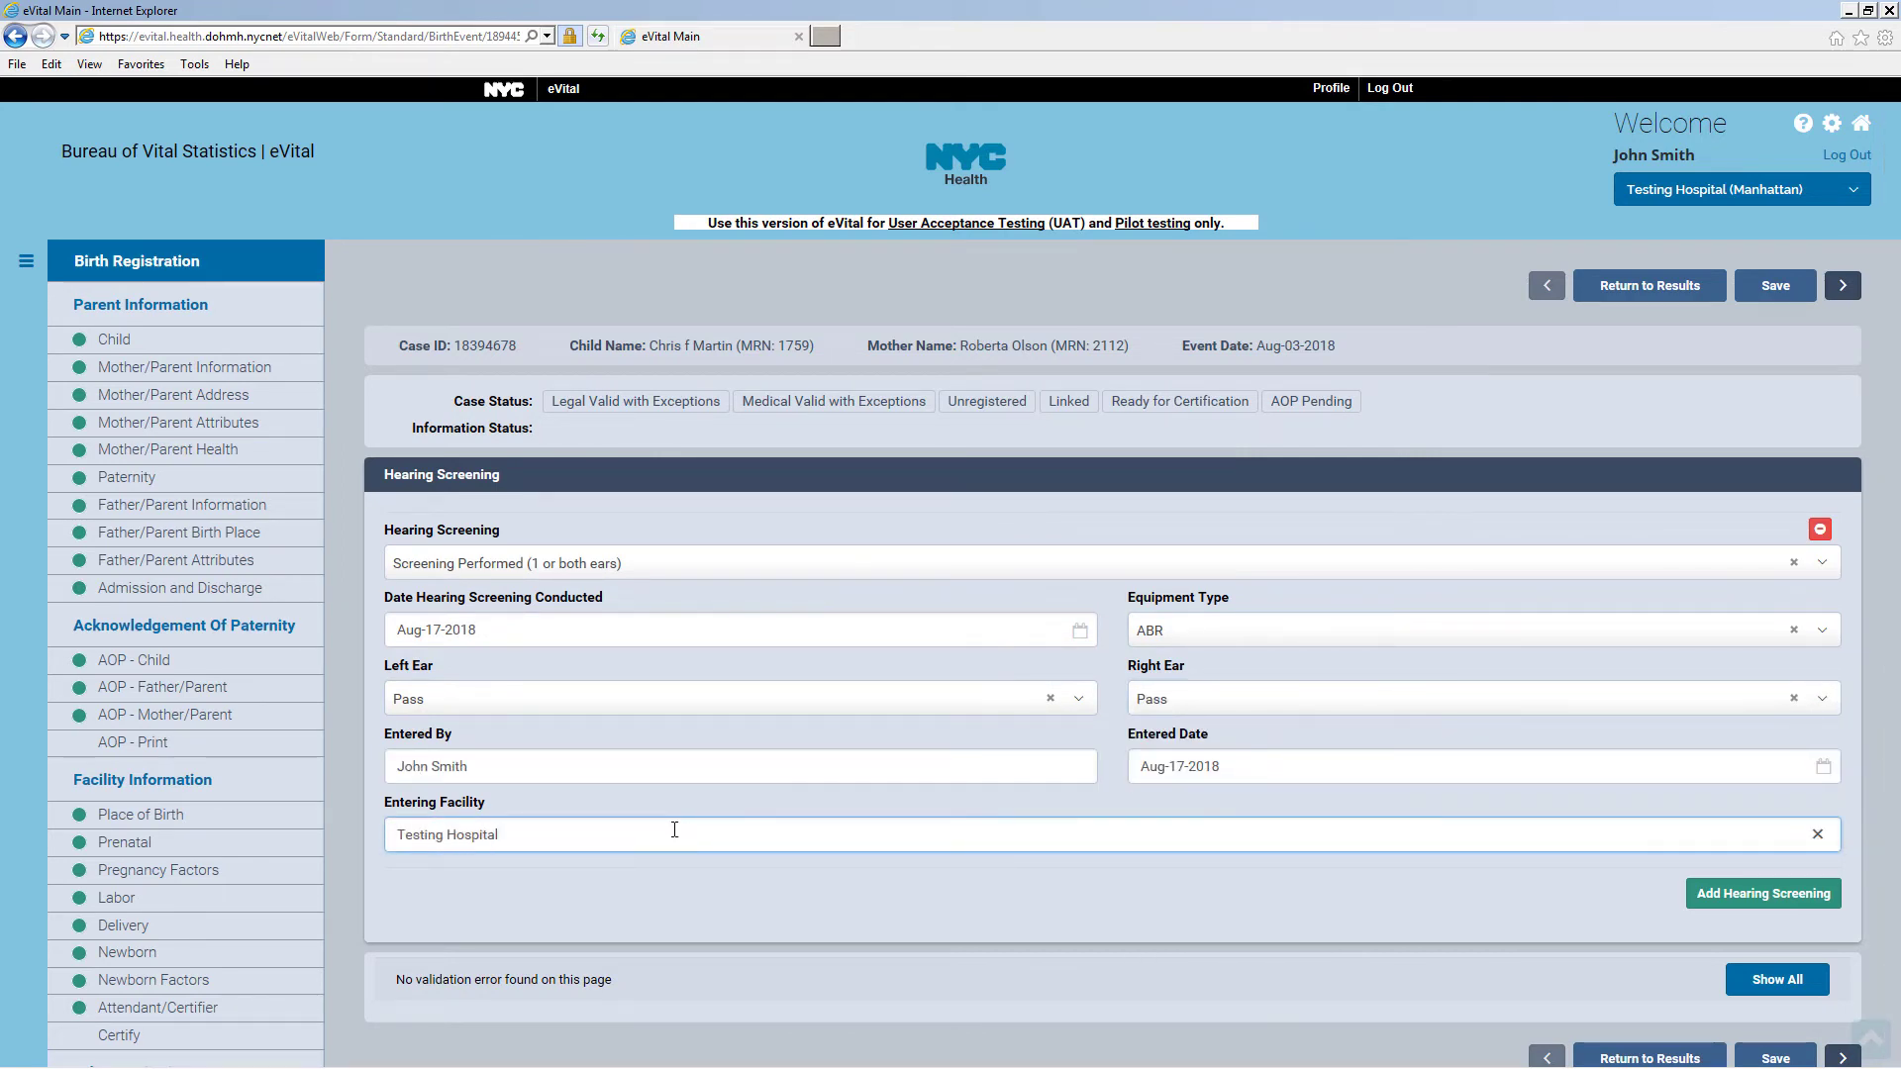
# Remove the extra empty hearing screening entry and save the record
pyautogui.click(1785, 903)
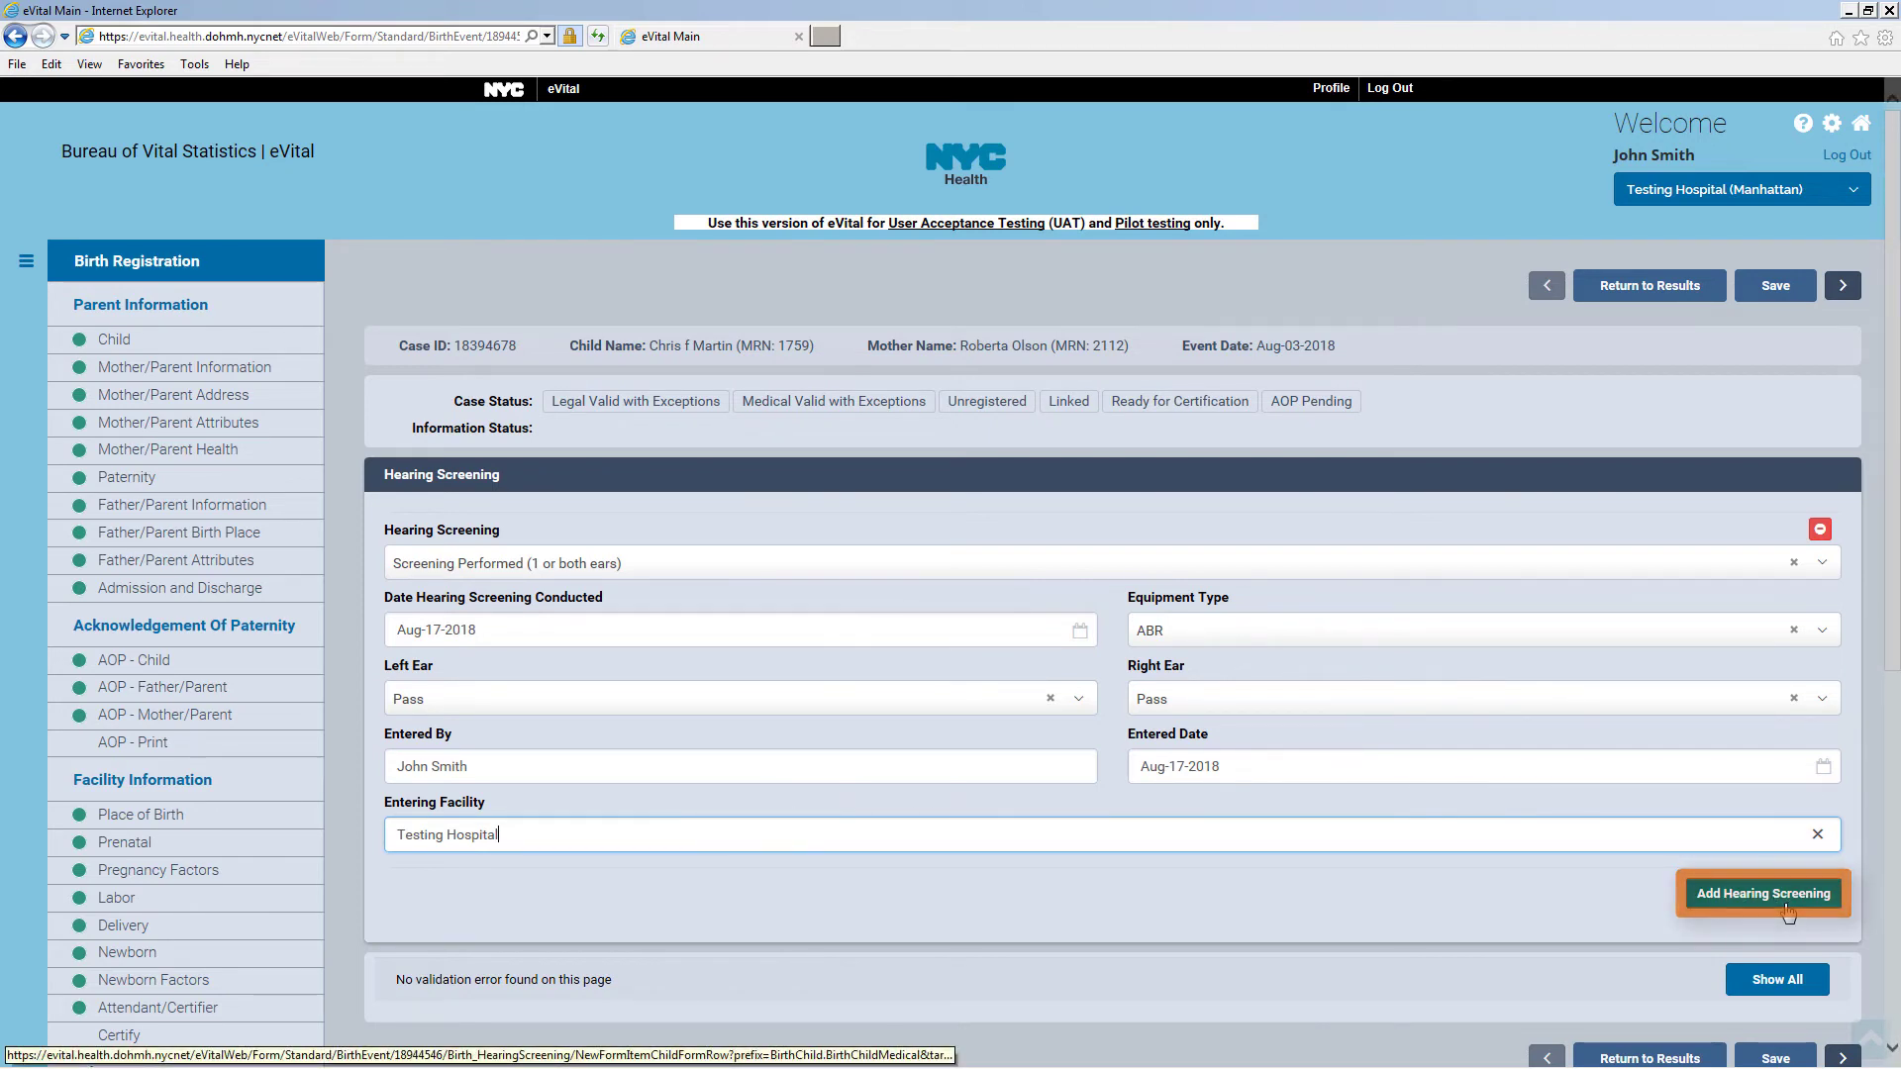
pyautogui.click(1786, 904)
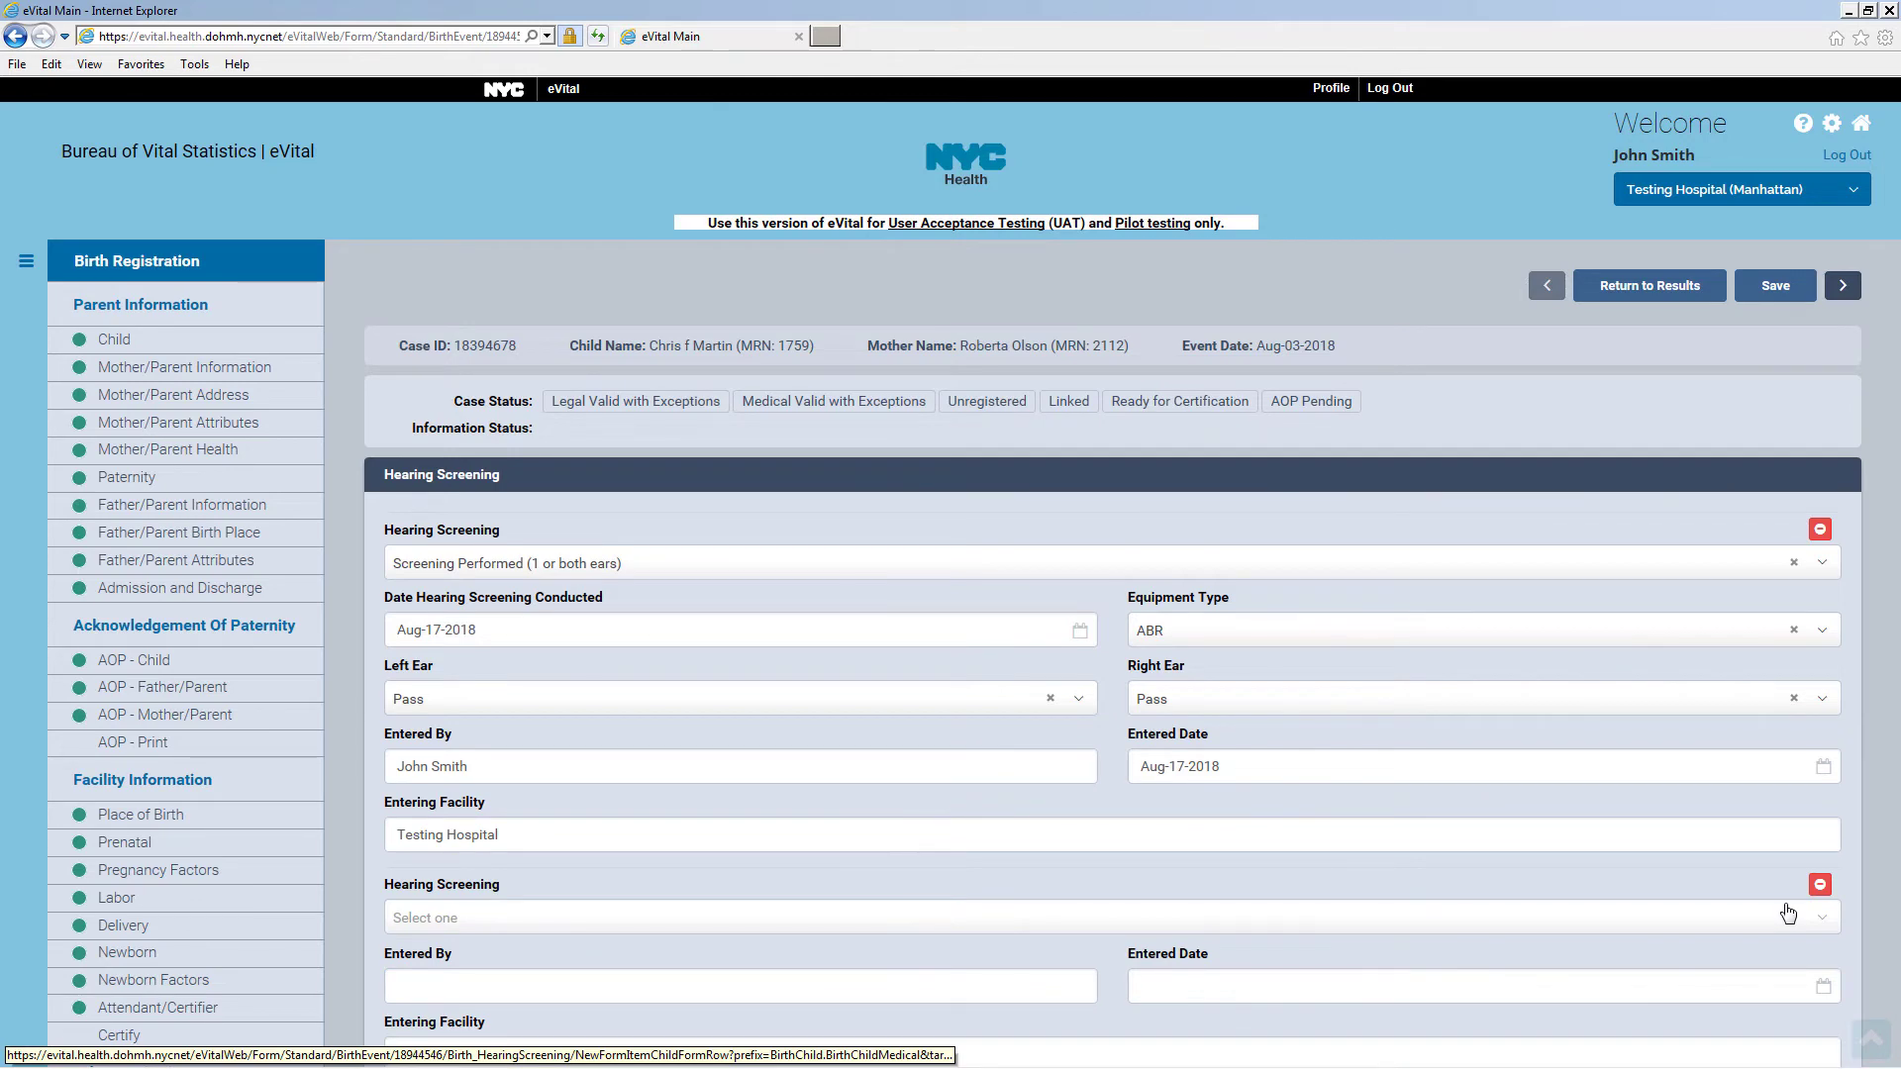
pyautogui.scroll(-3, 1787, 912)
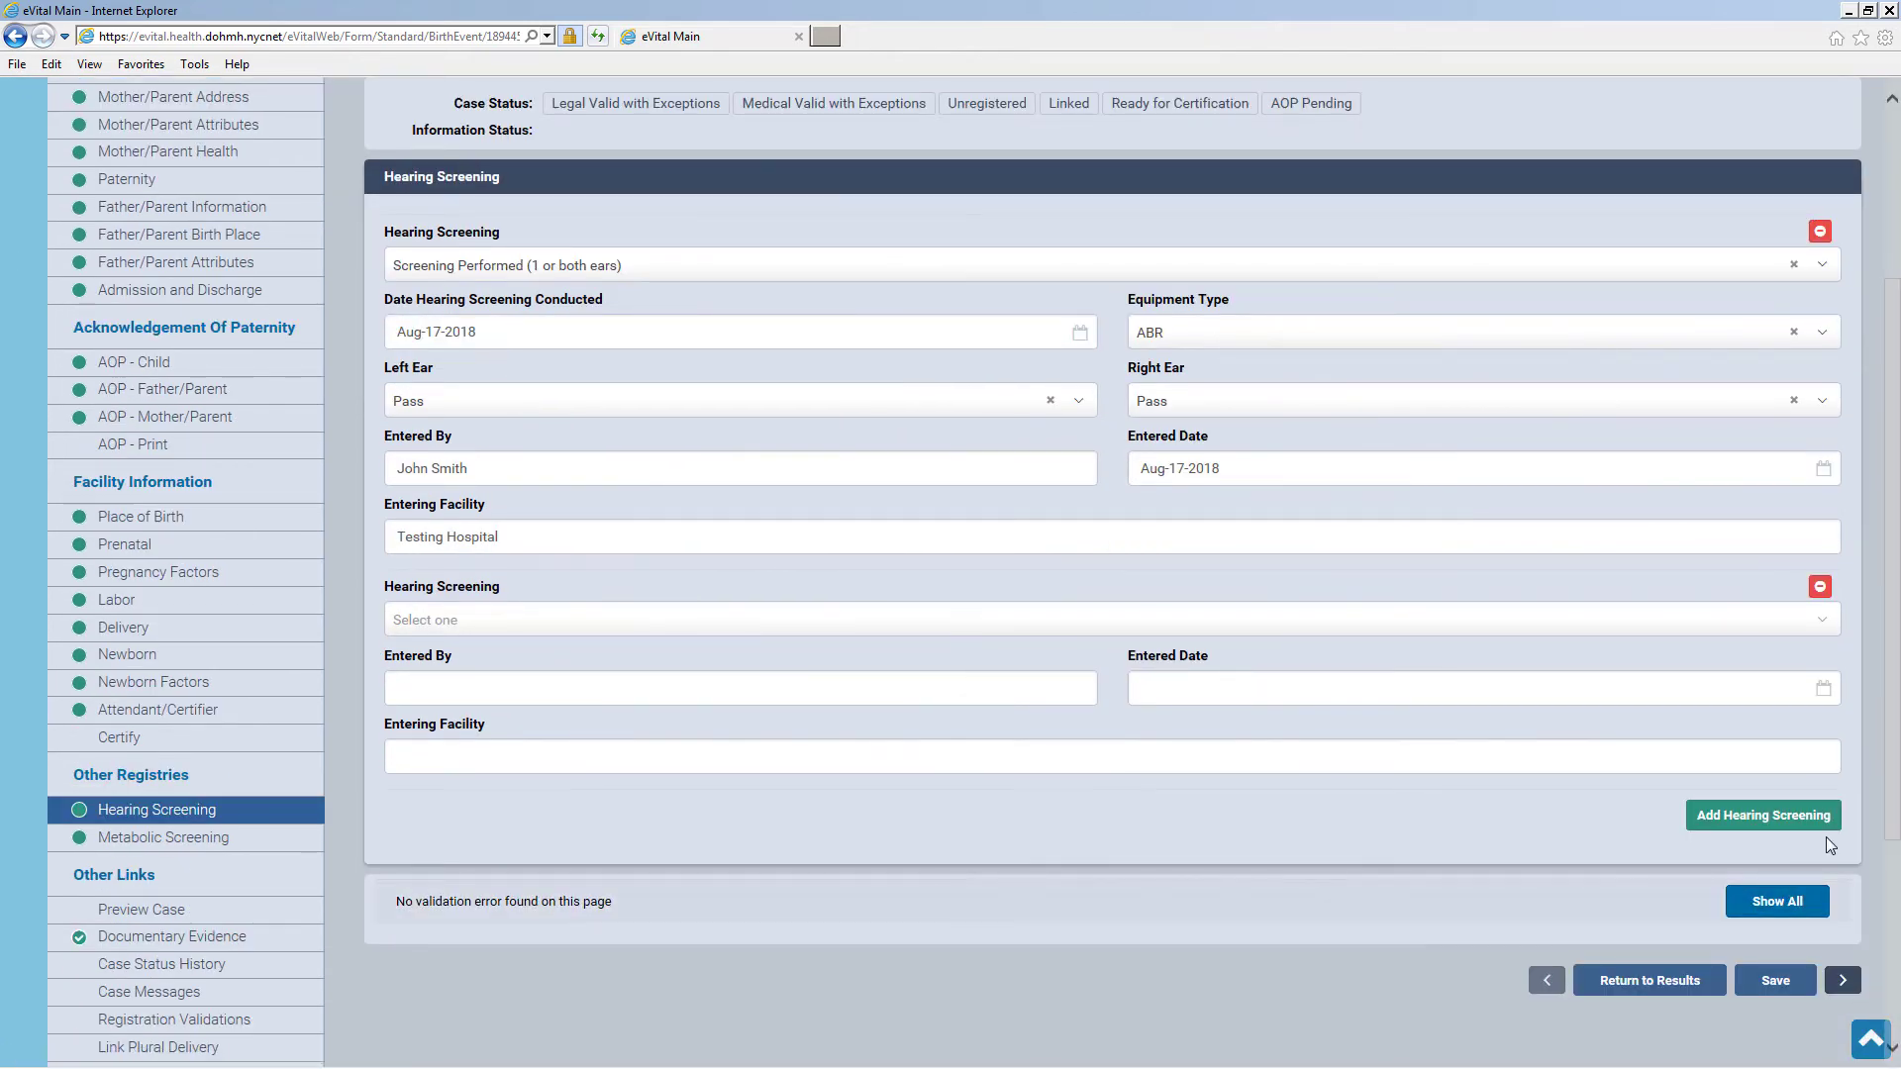
pyautogui.click(1820, 590)
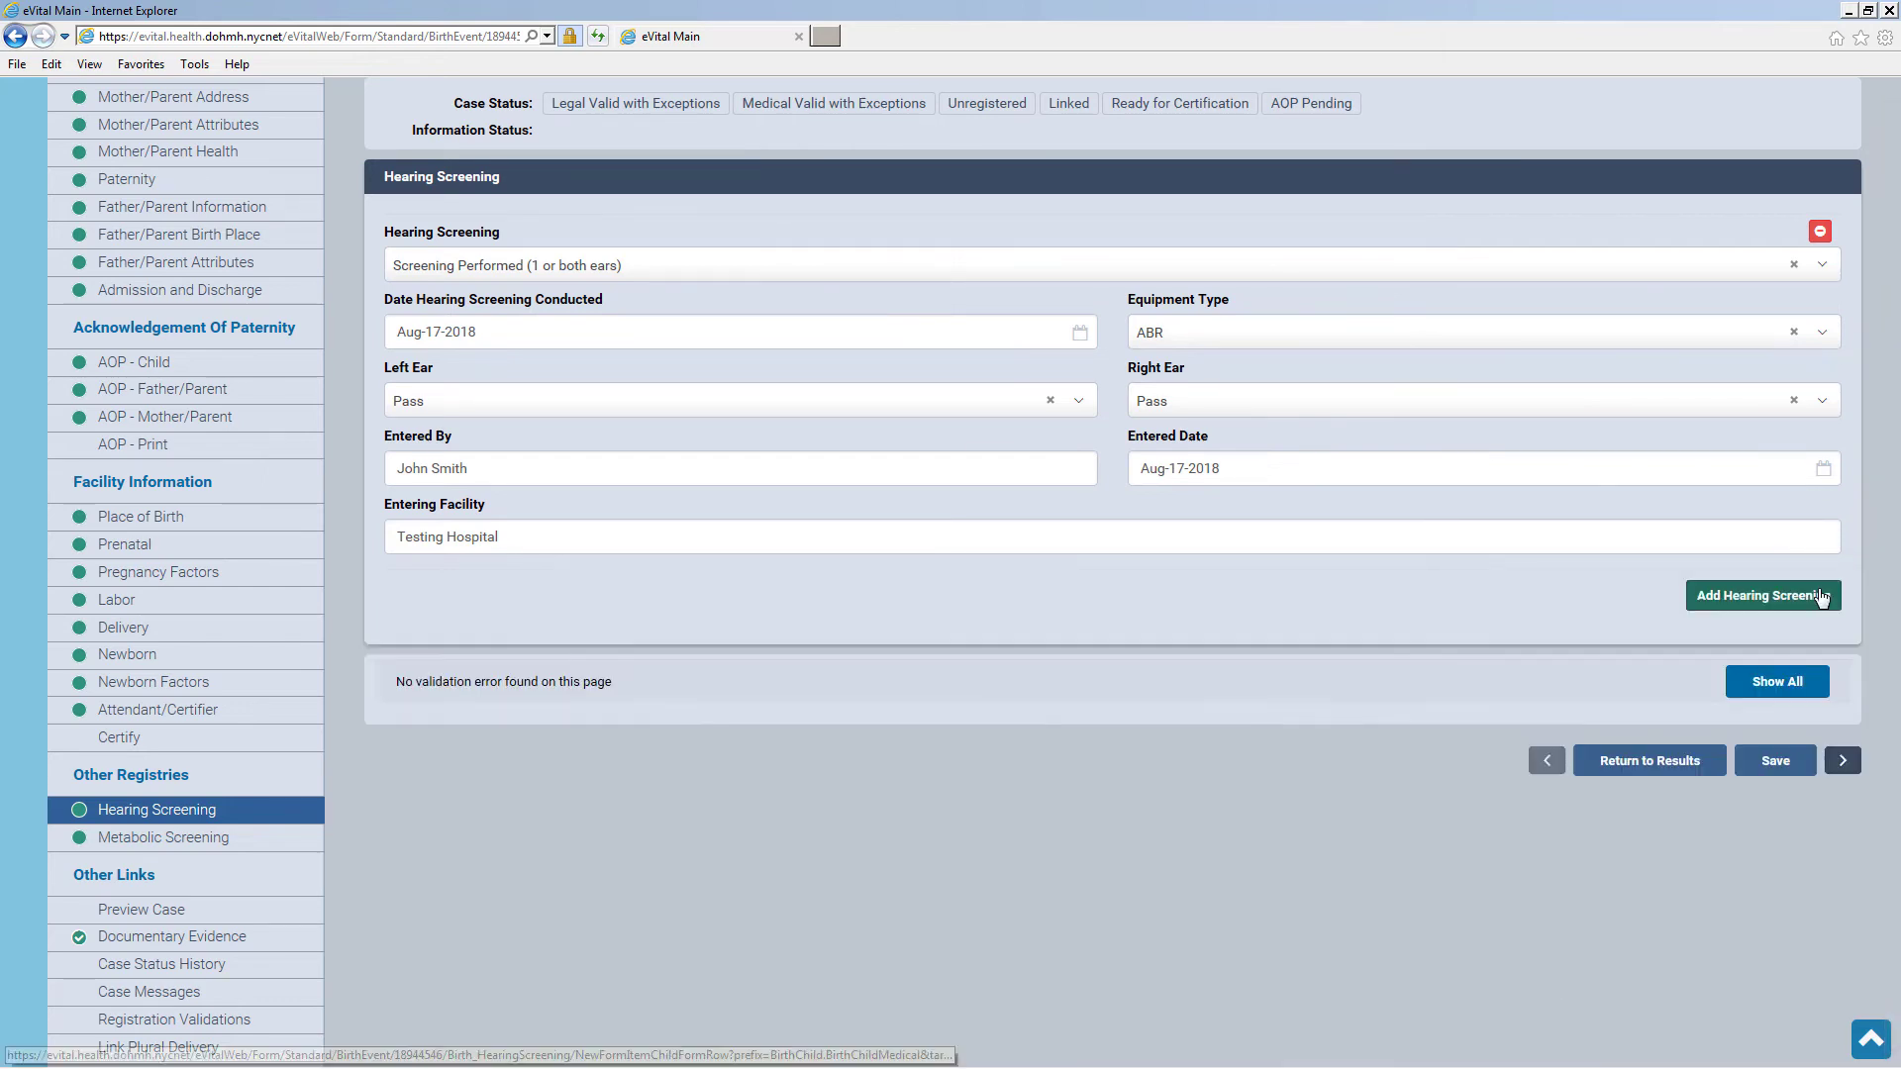
pyautogui.click(1774, 774)
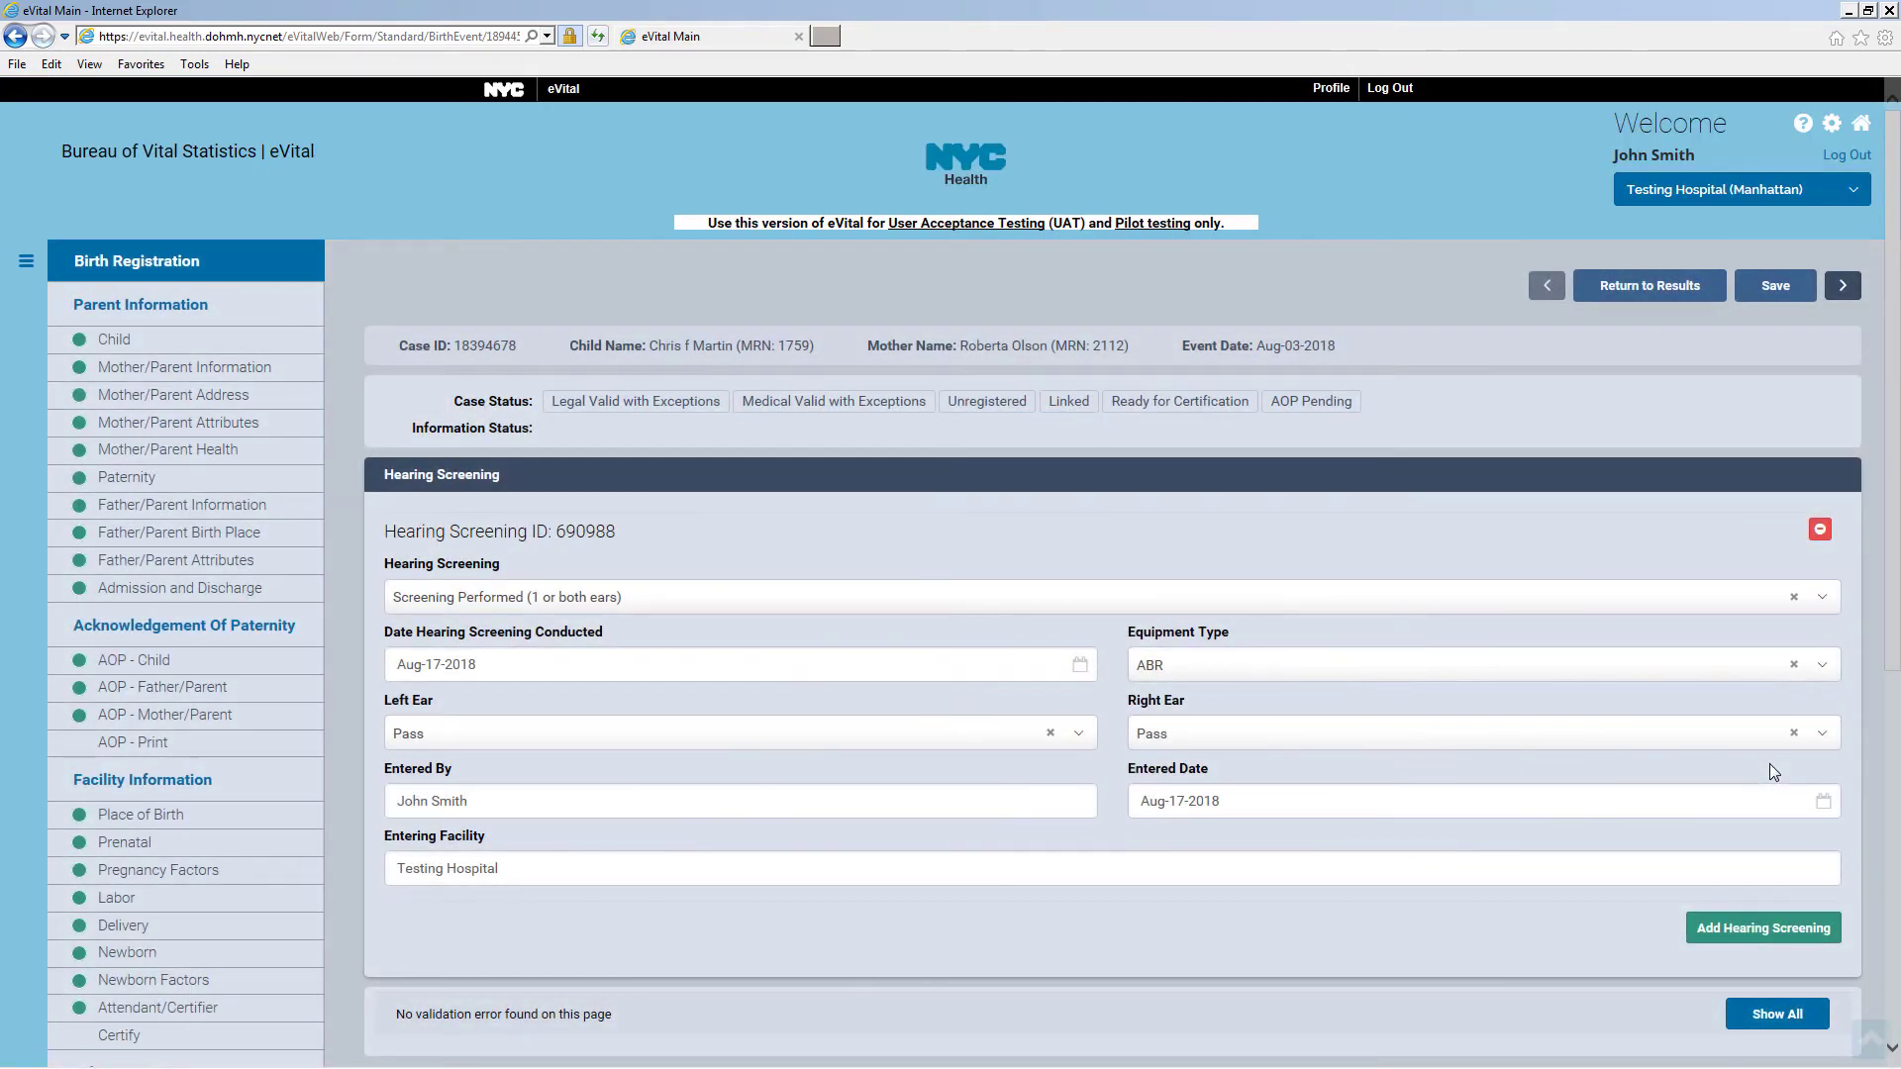
pyautogui.scroll(-6, 1768, 763)
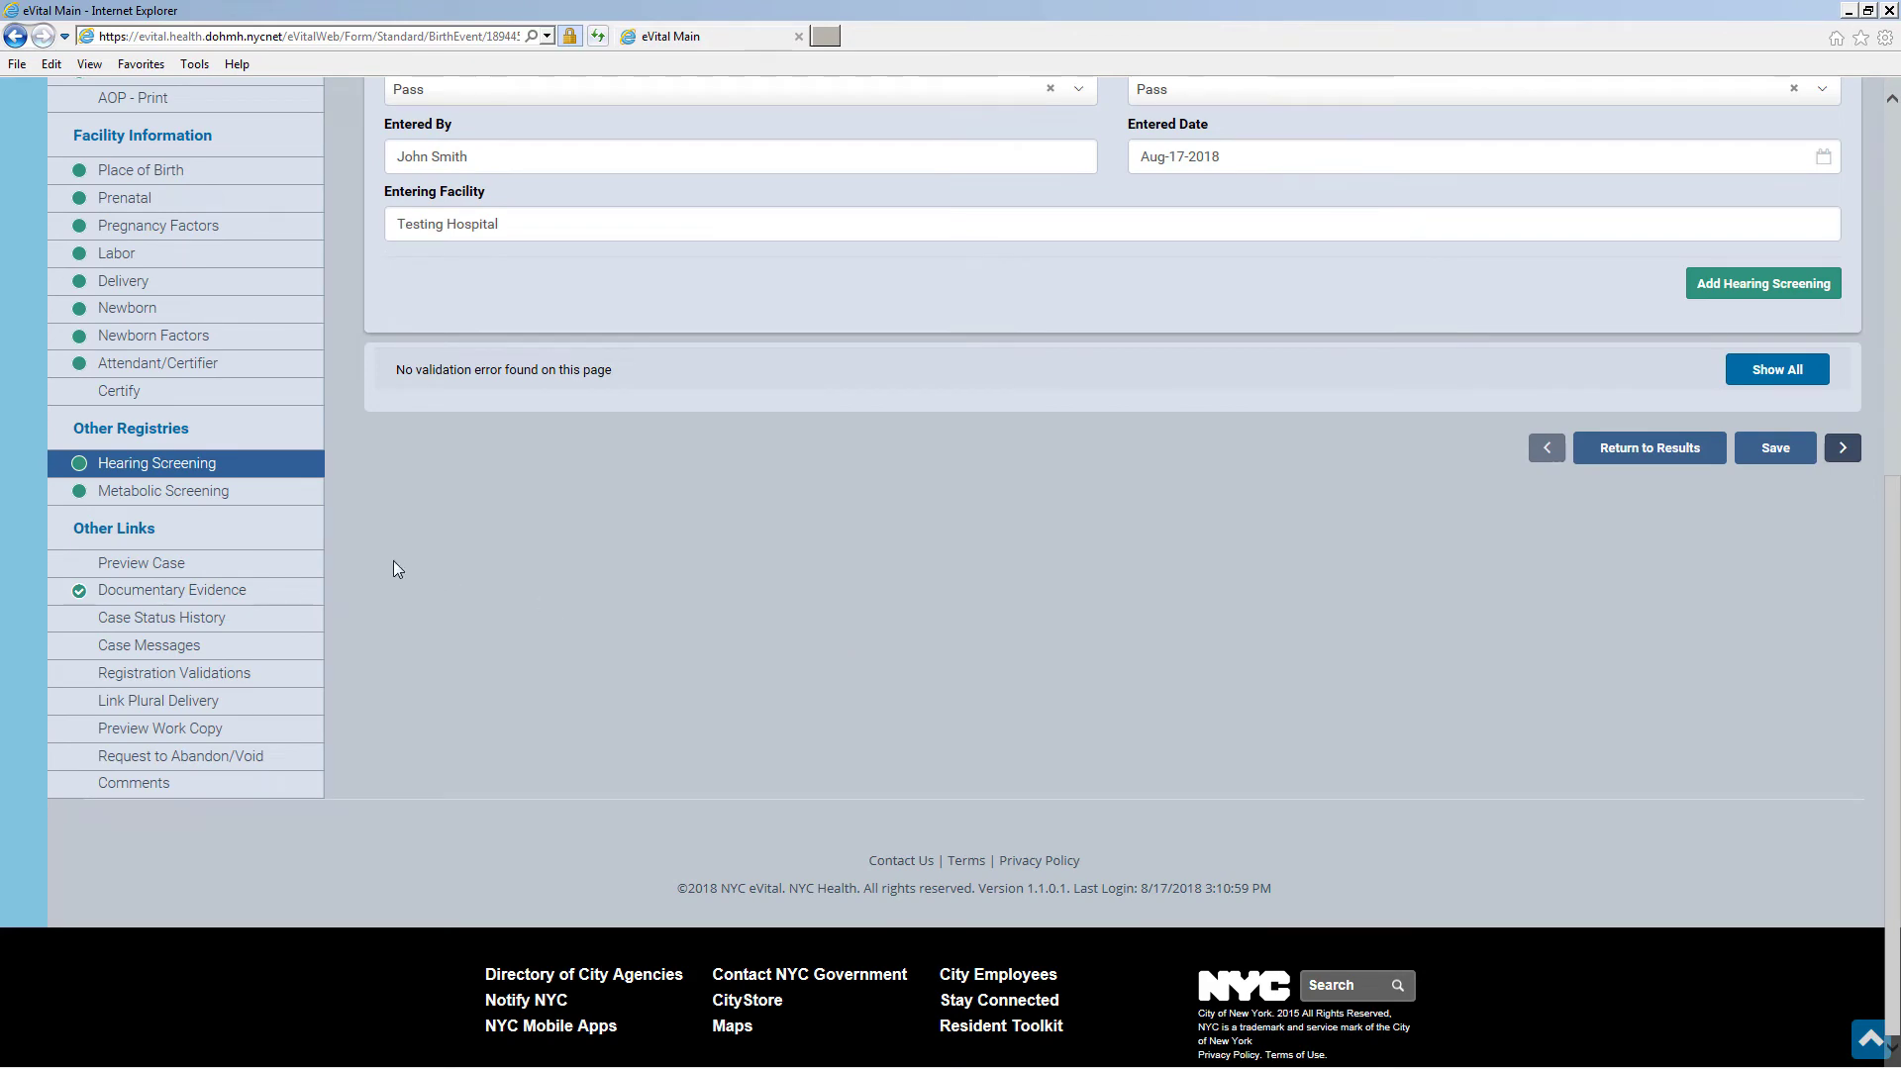
# Add a metabolic screening with its lab ID and status NBS LAB ID Number Submitted
pyautogui.click(273, 503)
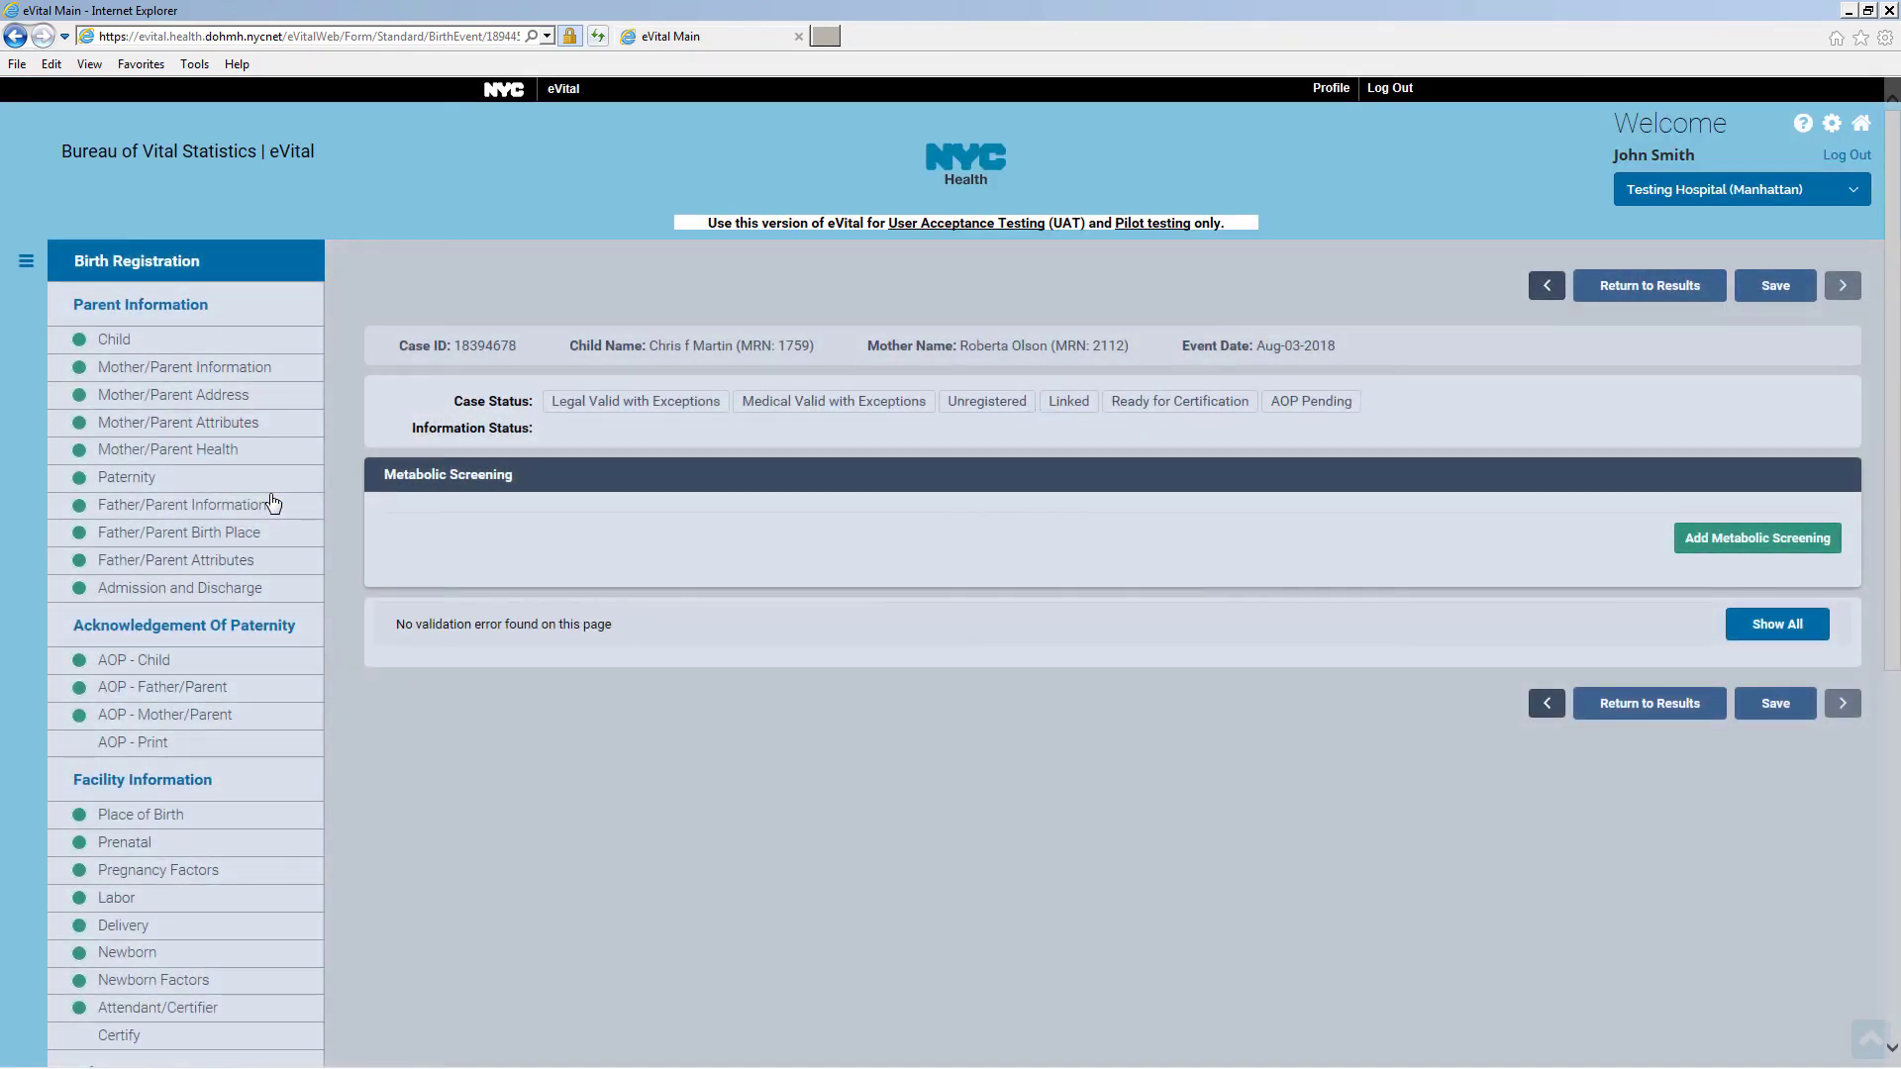
pyautogui.click(1758, 540)
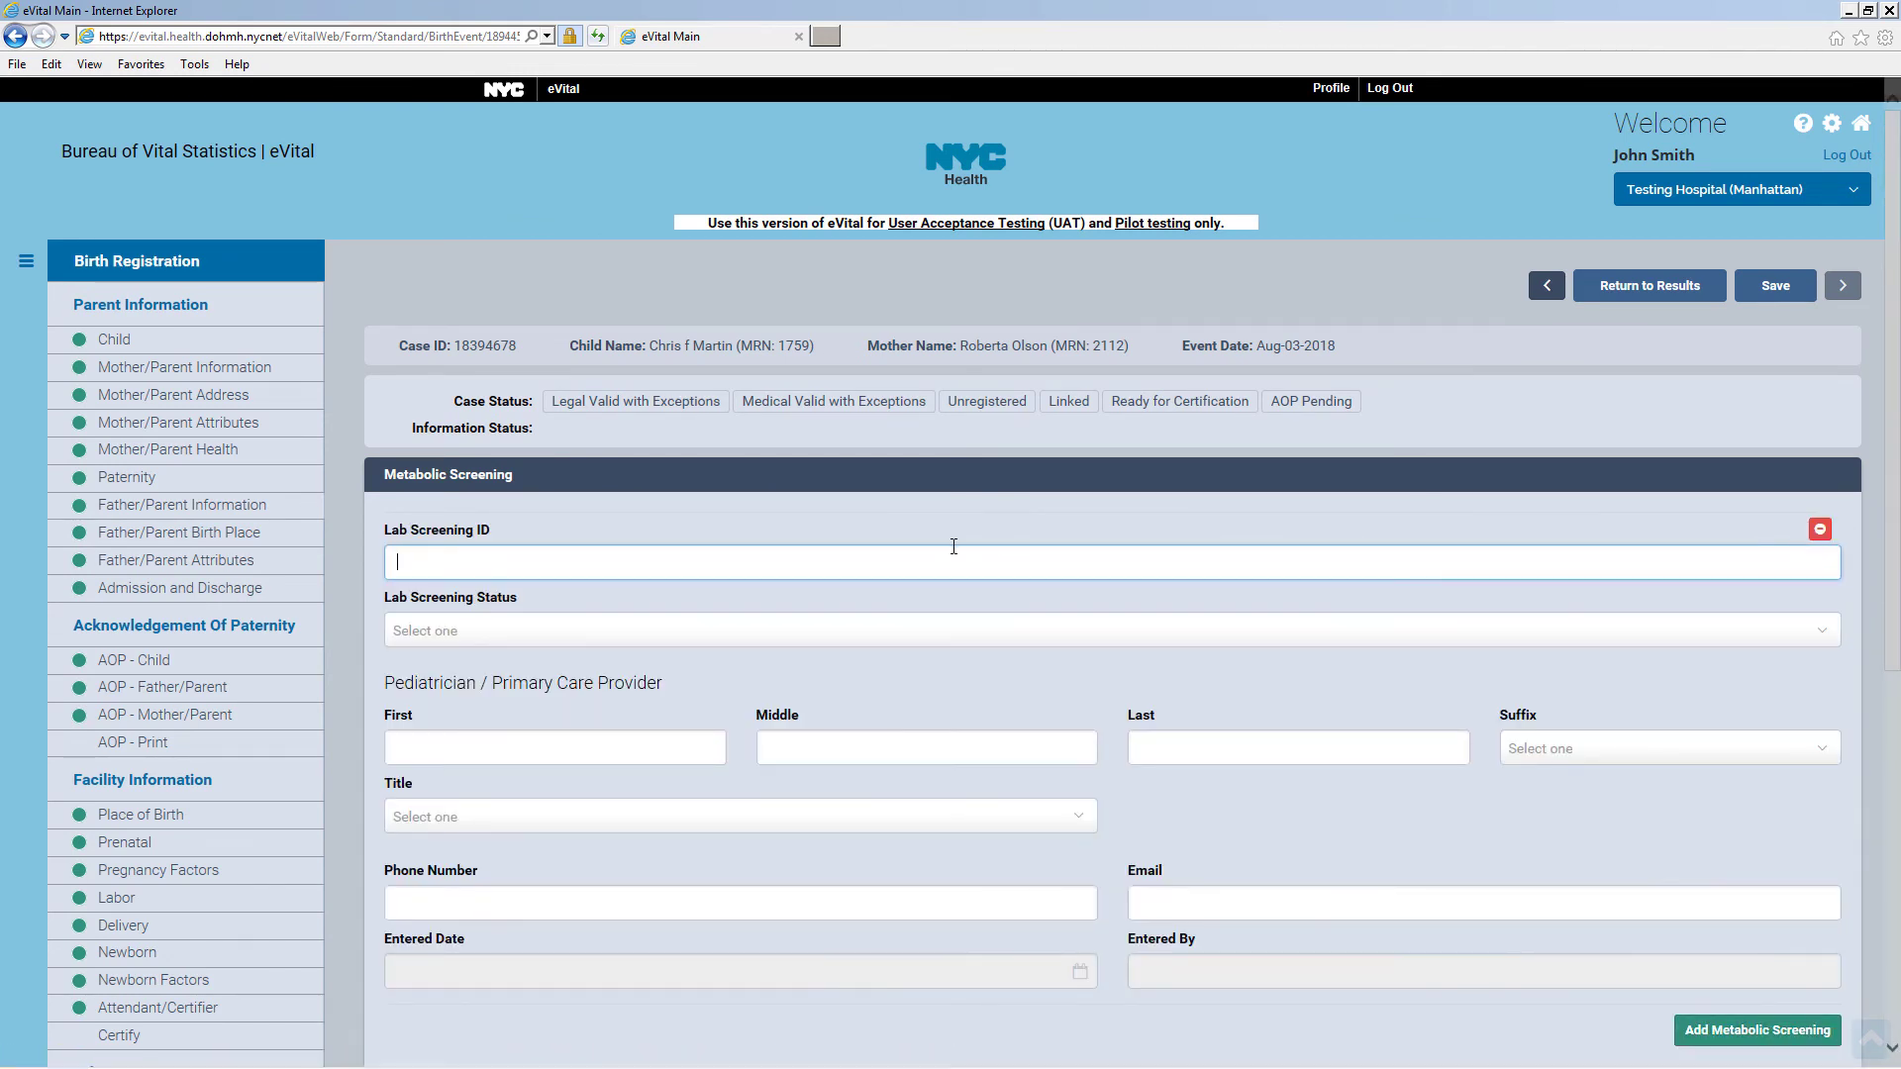
pyautogui.write('4587A')
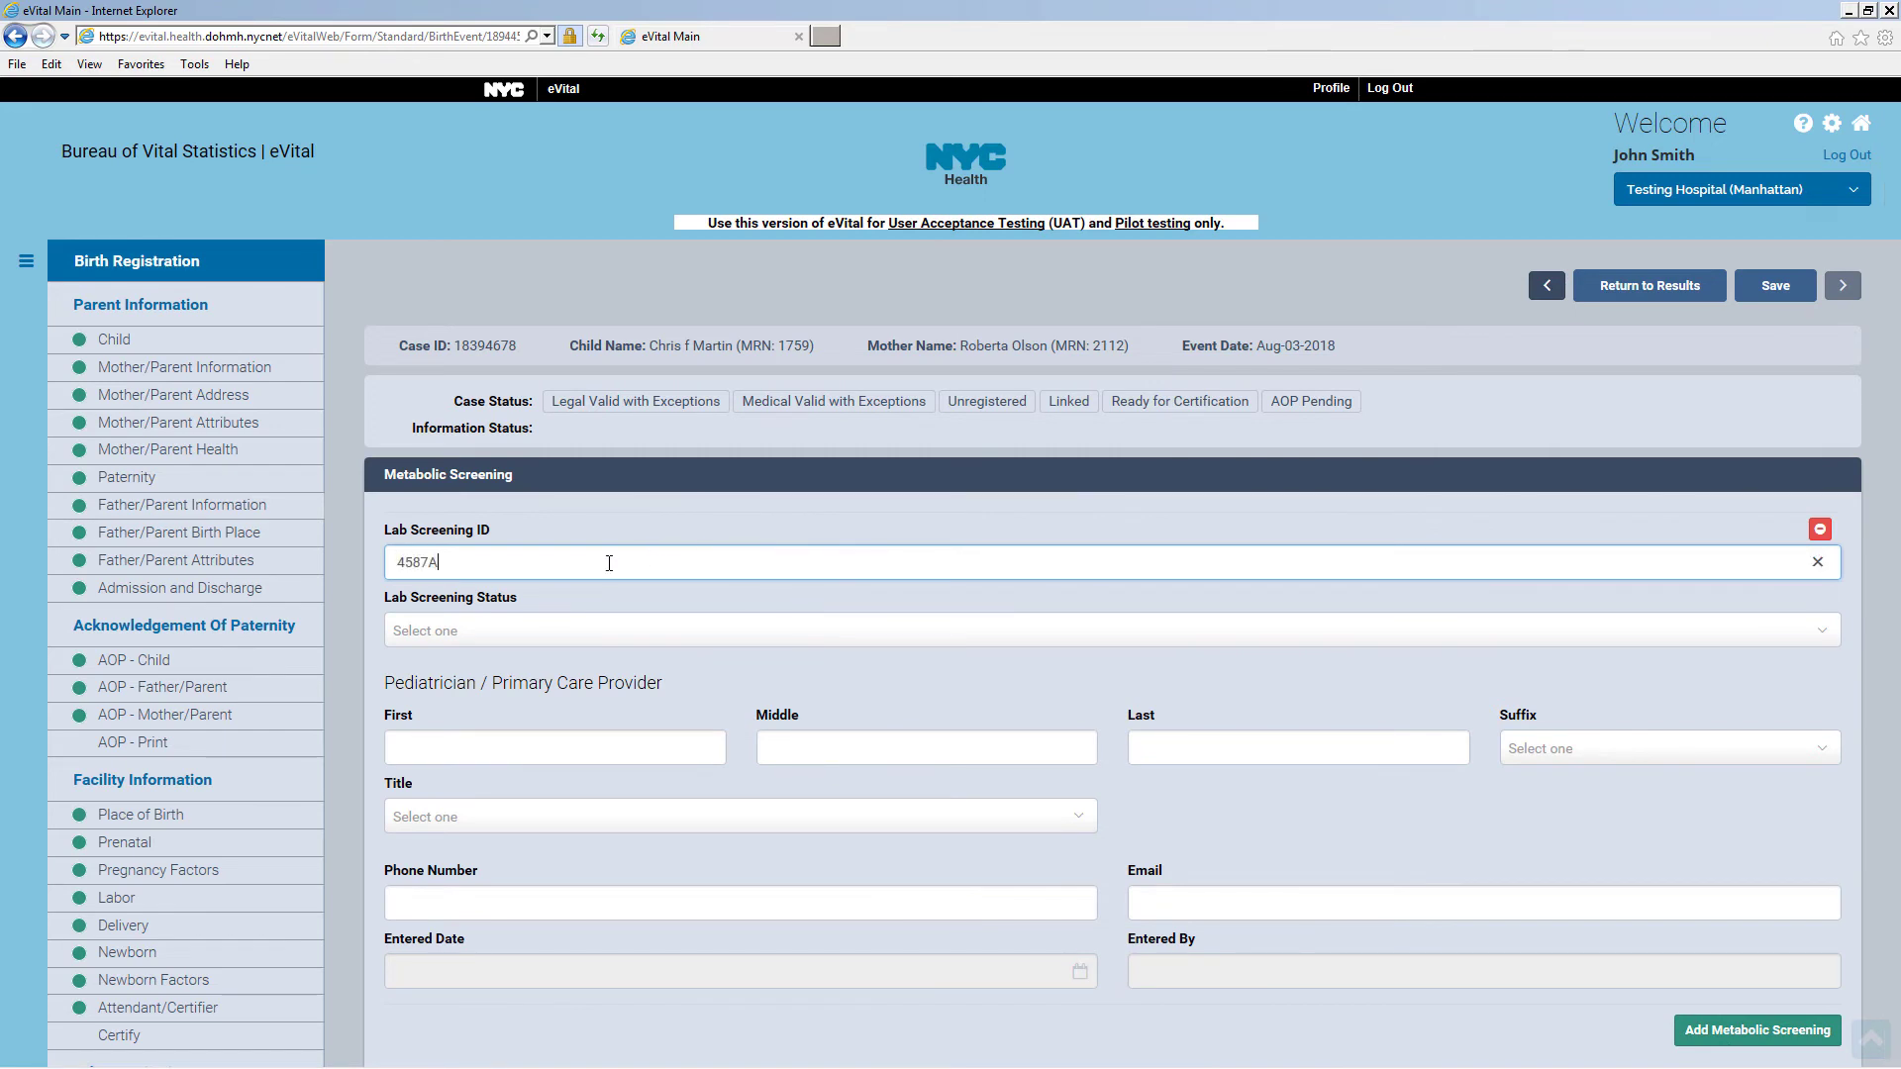
pyautogui.click(499, 630)
pyautogui.click(501, 680)
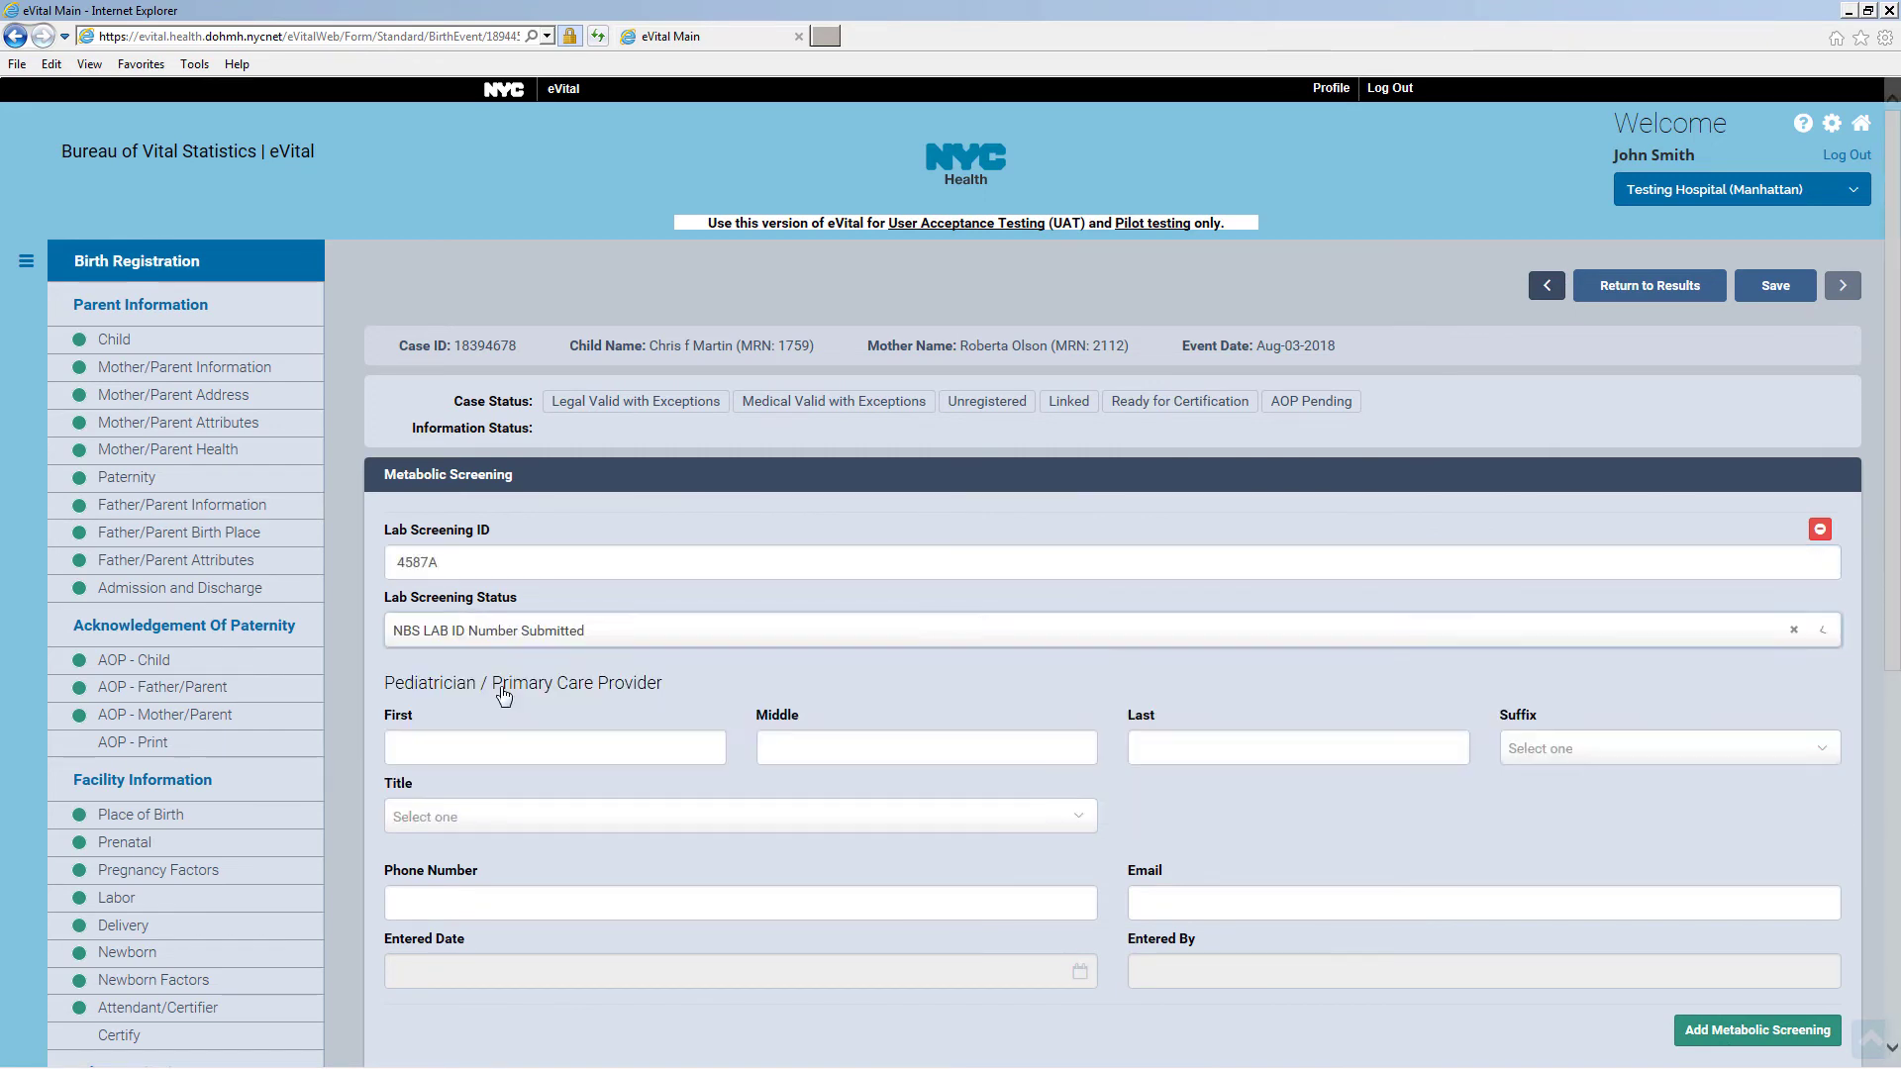
# Enter the pediatrician's first and last name, title MD, phone number and e-mail
pyautogui.click(456, 750)
pyautogui.click(1183, 742)
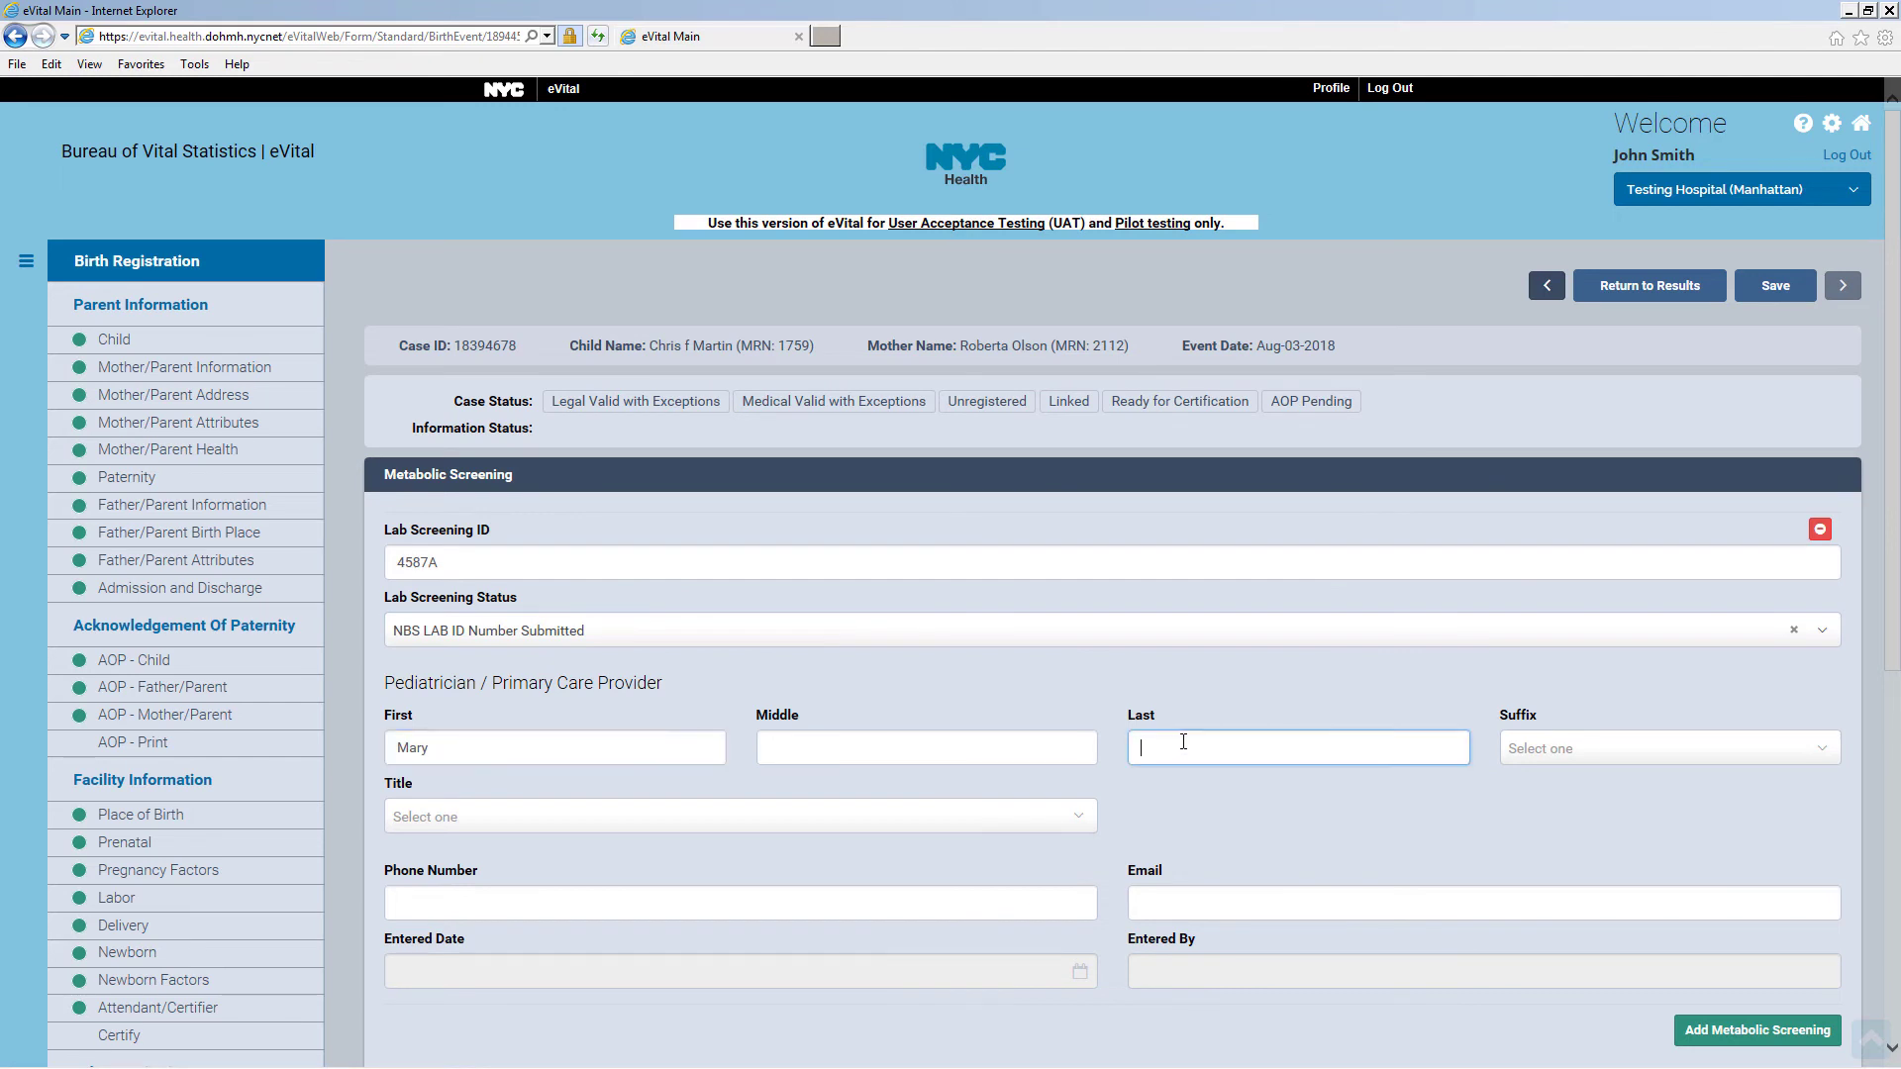
pyautogui.click(488, 824)
pyautogui.scroll(-2, 1087, 952)
pyautogui.click(446, 976)
pyautogui.click(670, 900)
pyautogui.write('212) ')
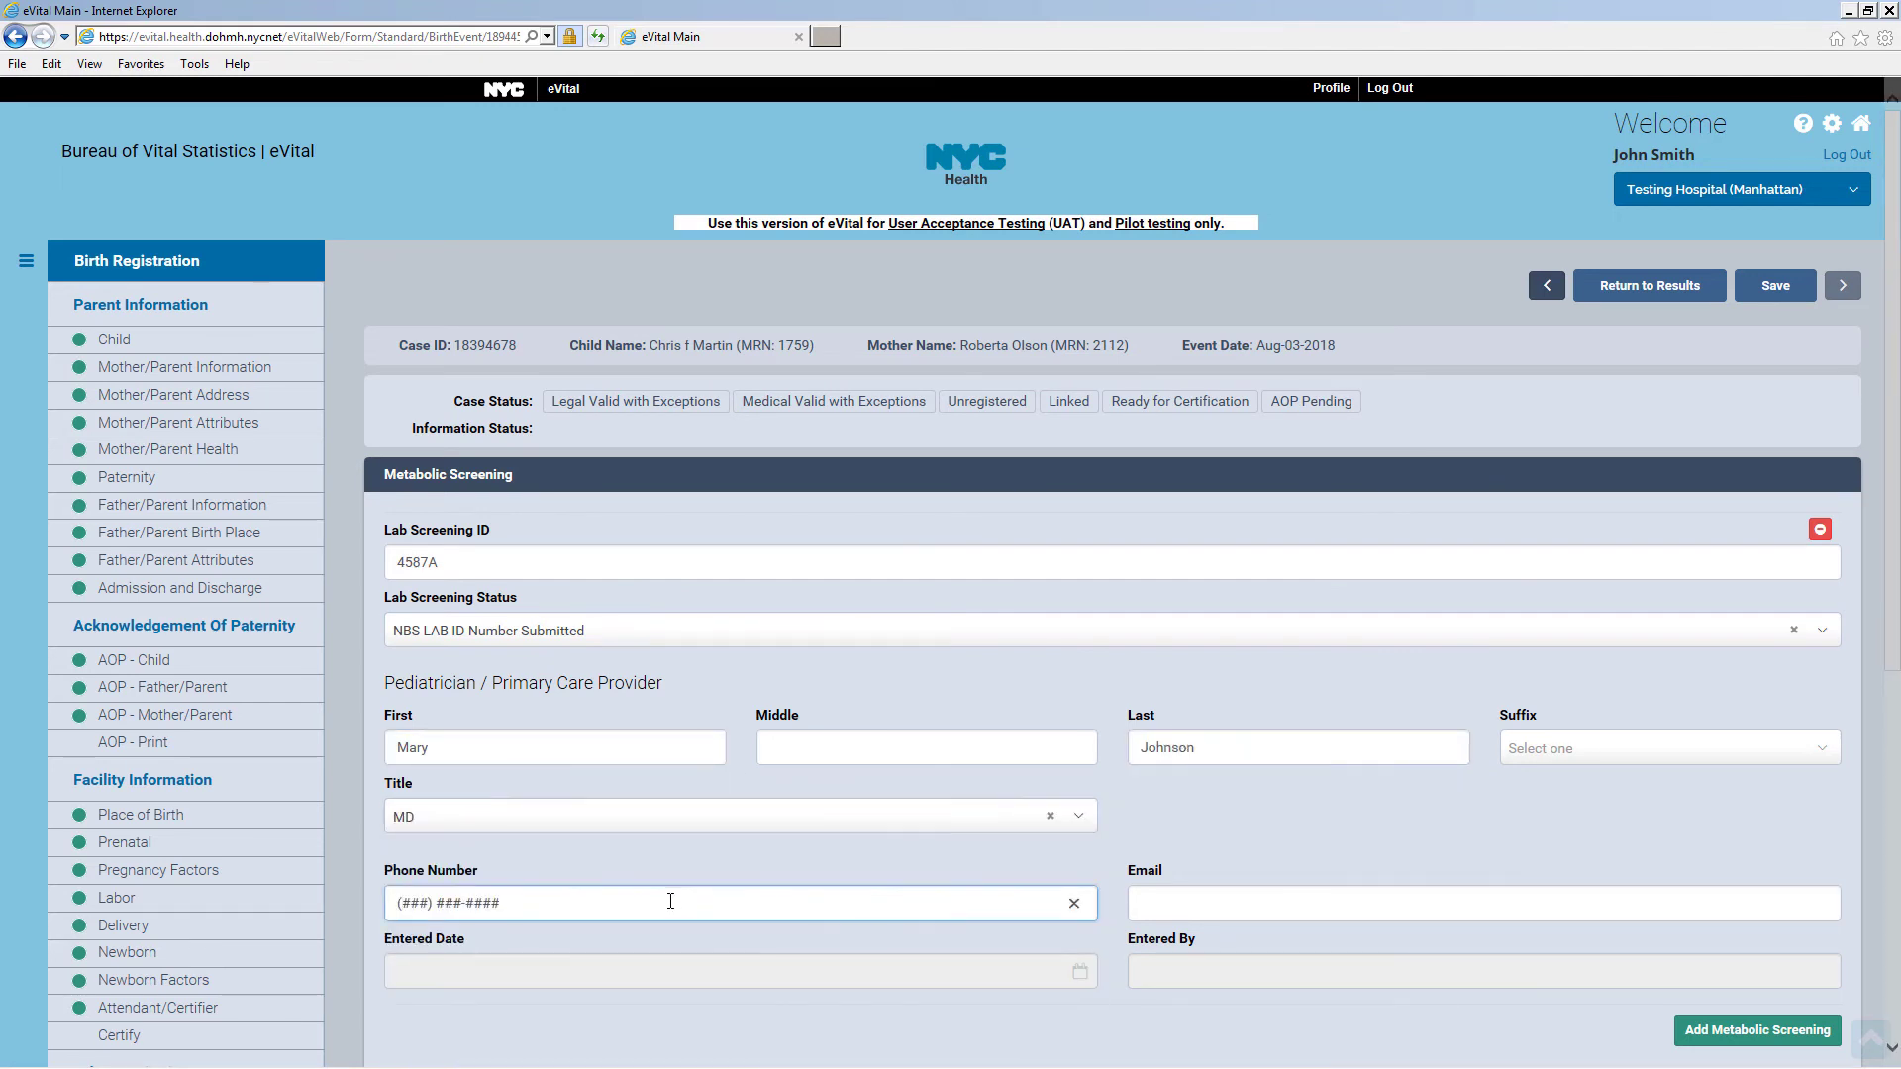
pyautogui.write('555-1212')
pyautogui.click(1139, 904)
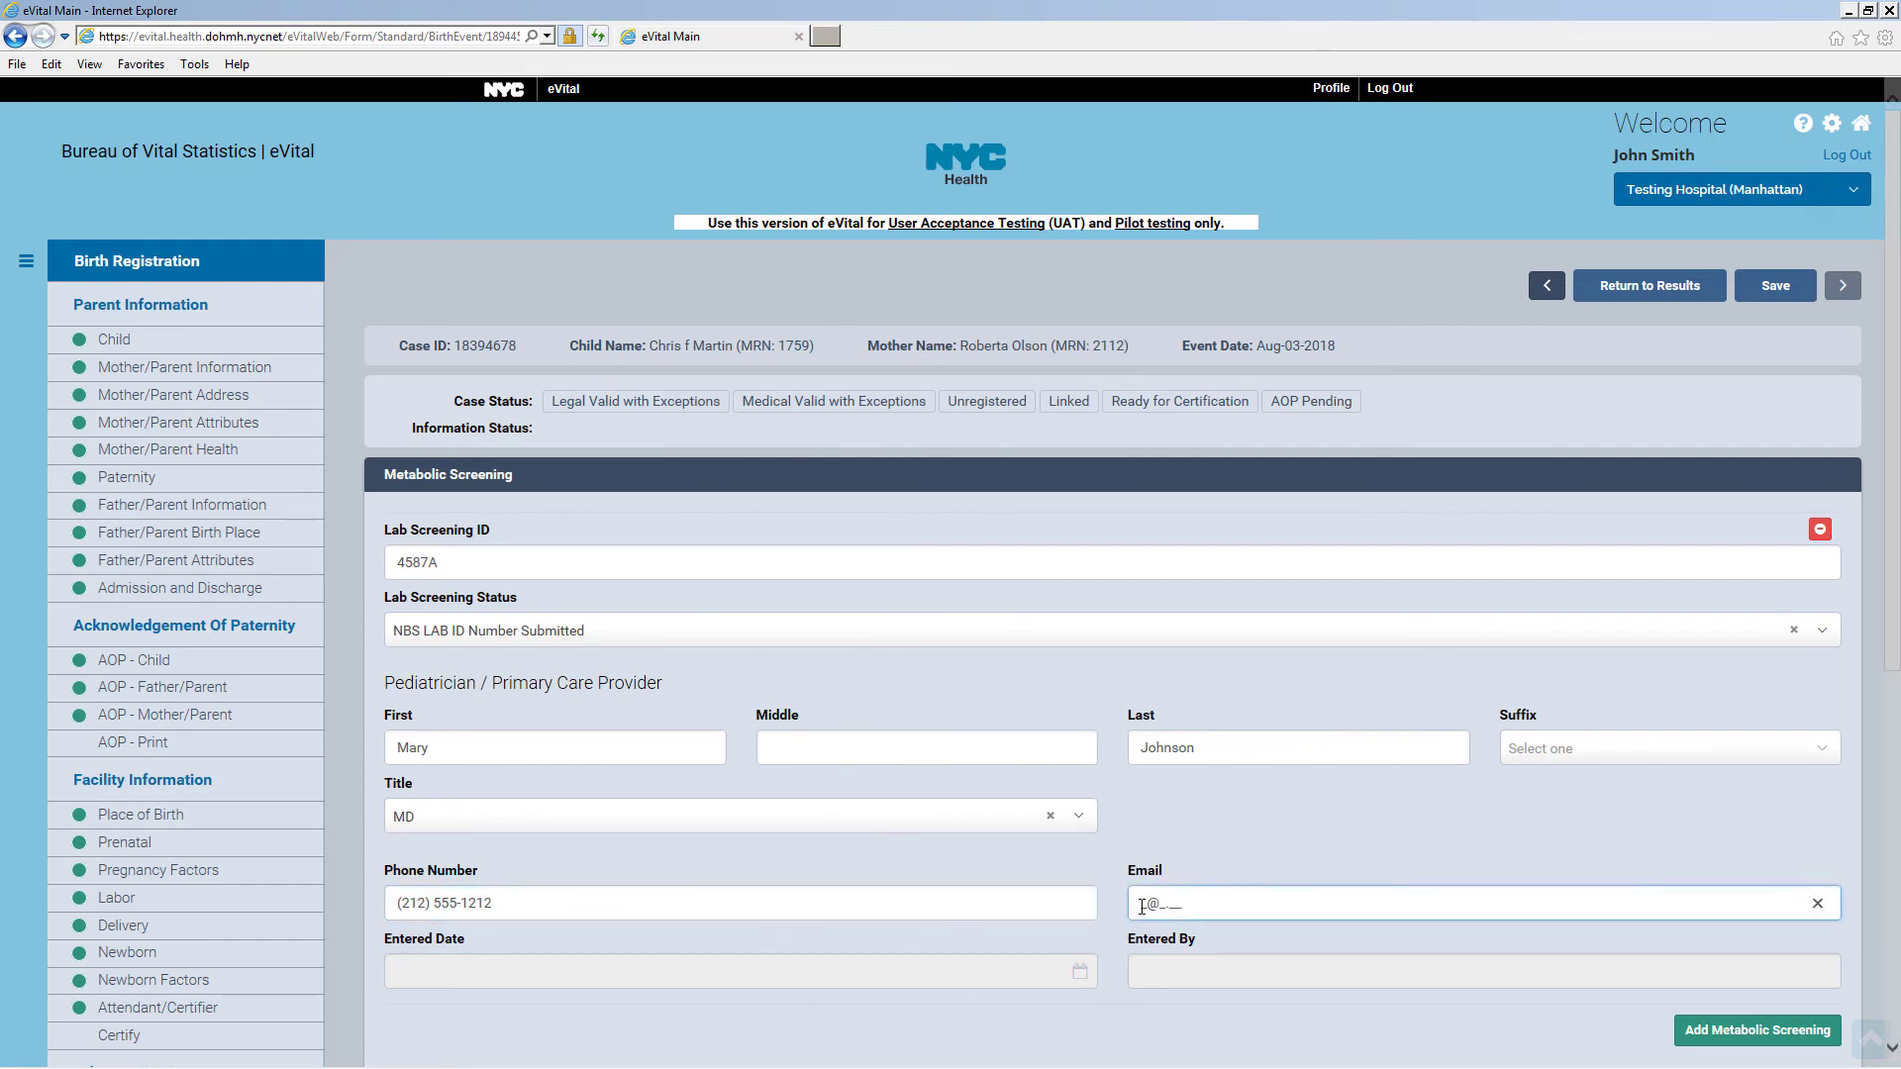
pyautogui.write('md@hospital.com')
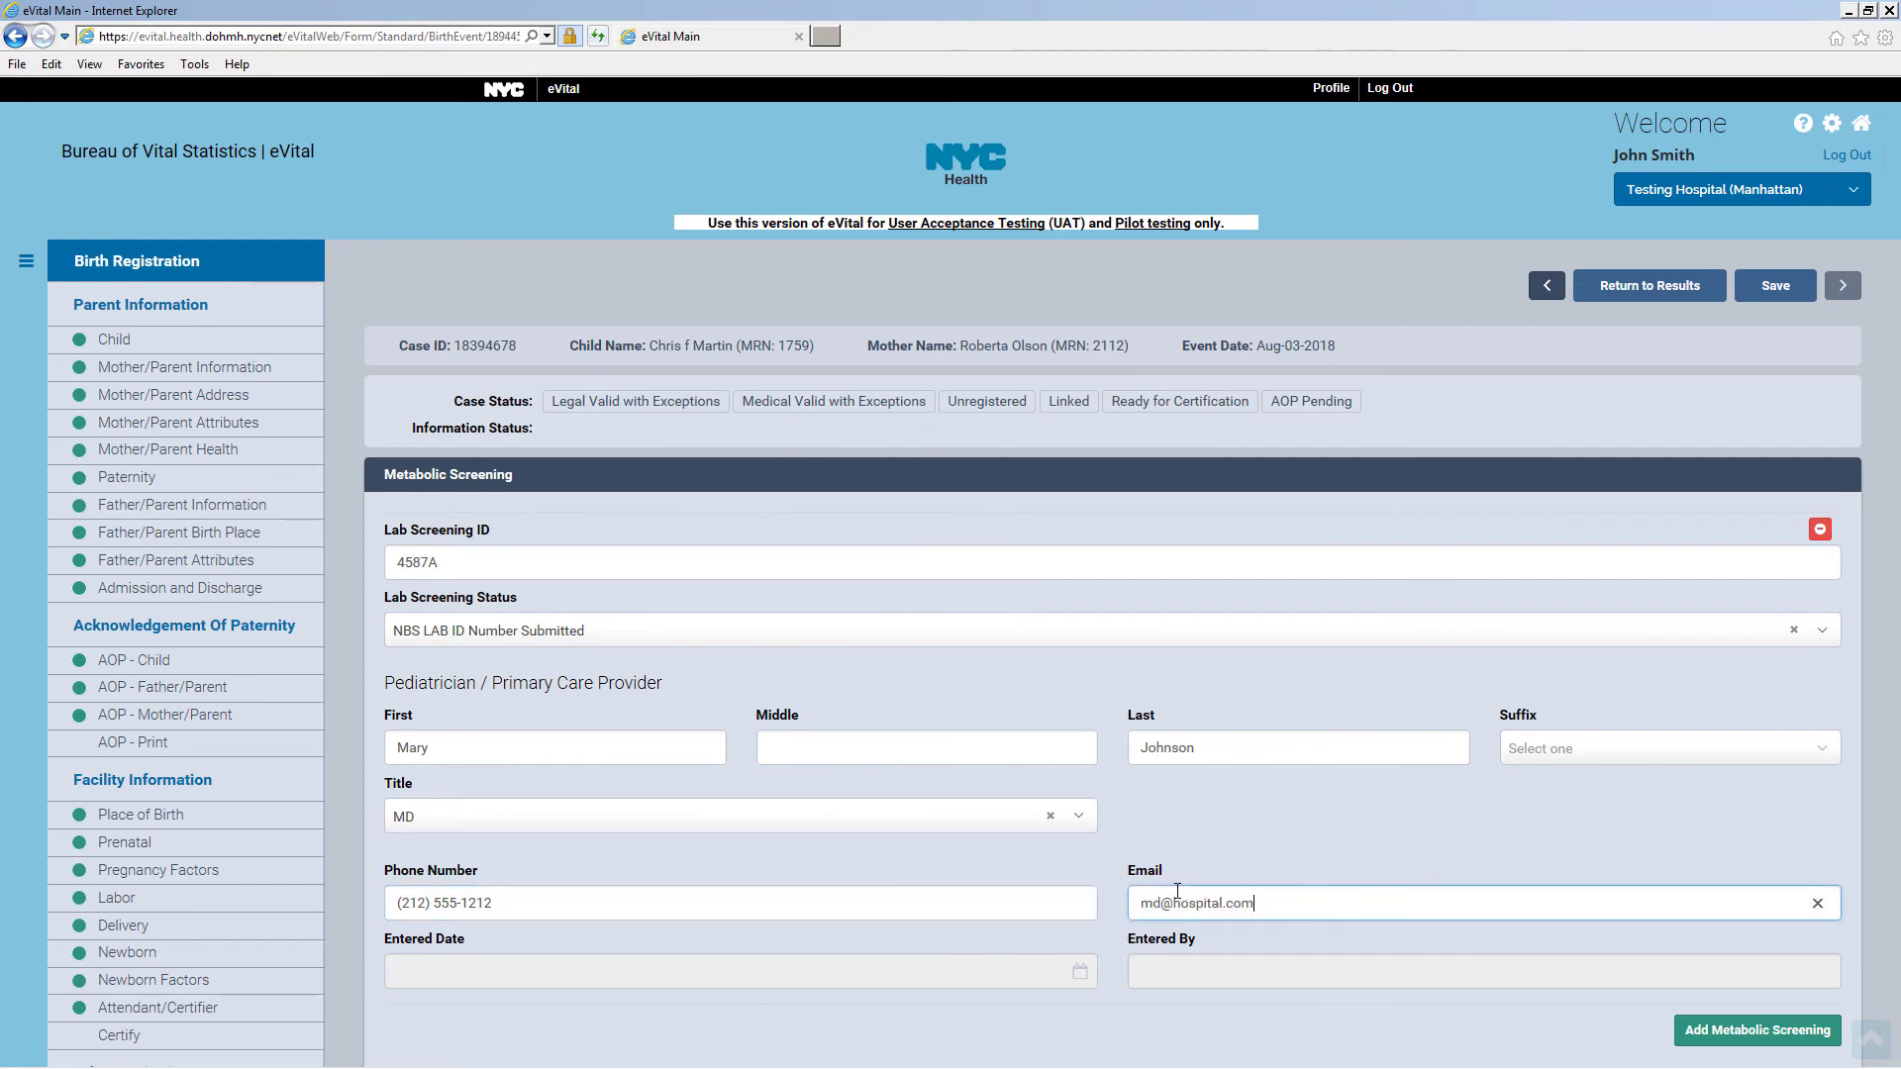
# Remove the extra empty metabolic screening entry and save the record
pyautogui.scroll(-3, 1631, 773)
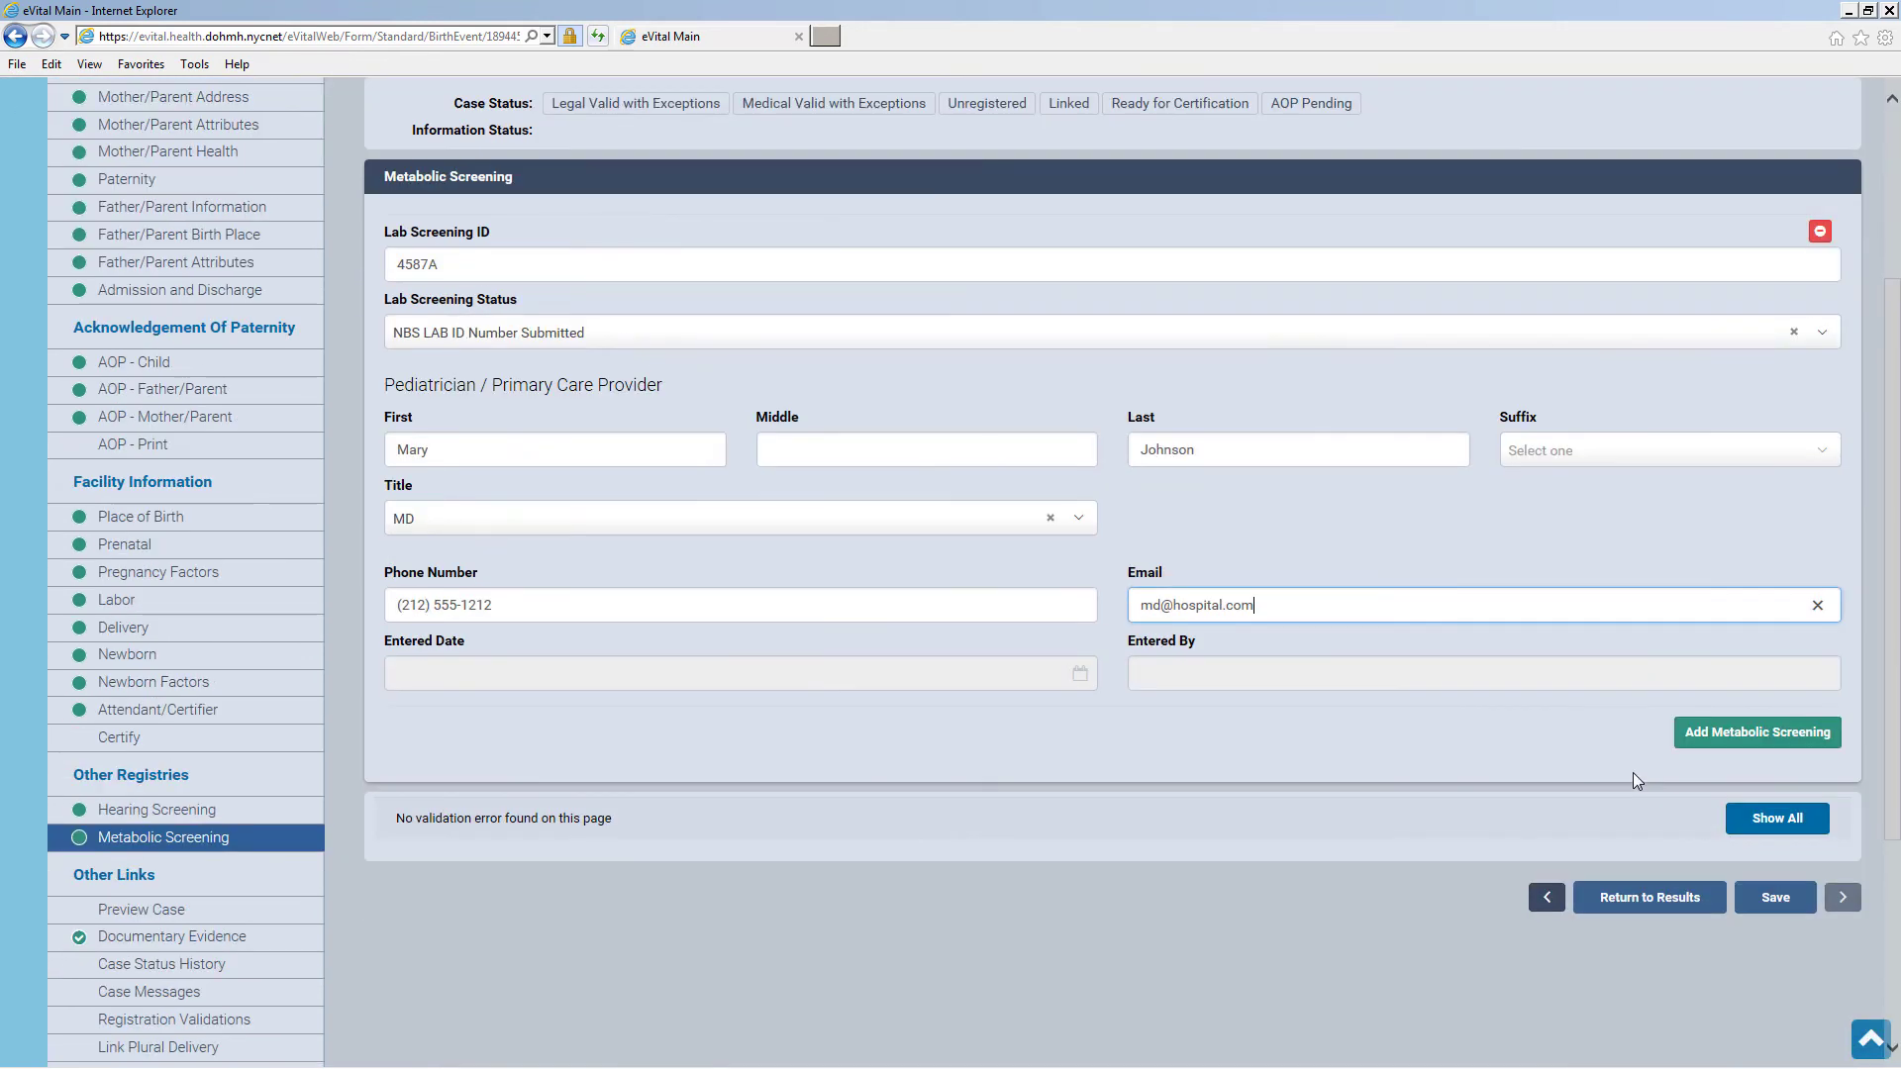
pyautogui.click(1753, 738)
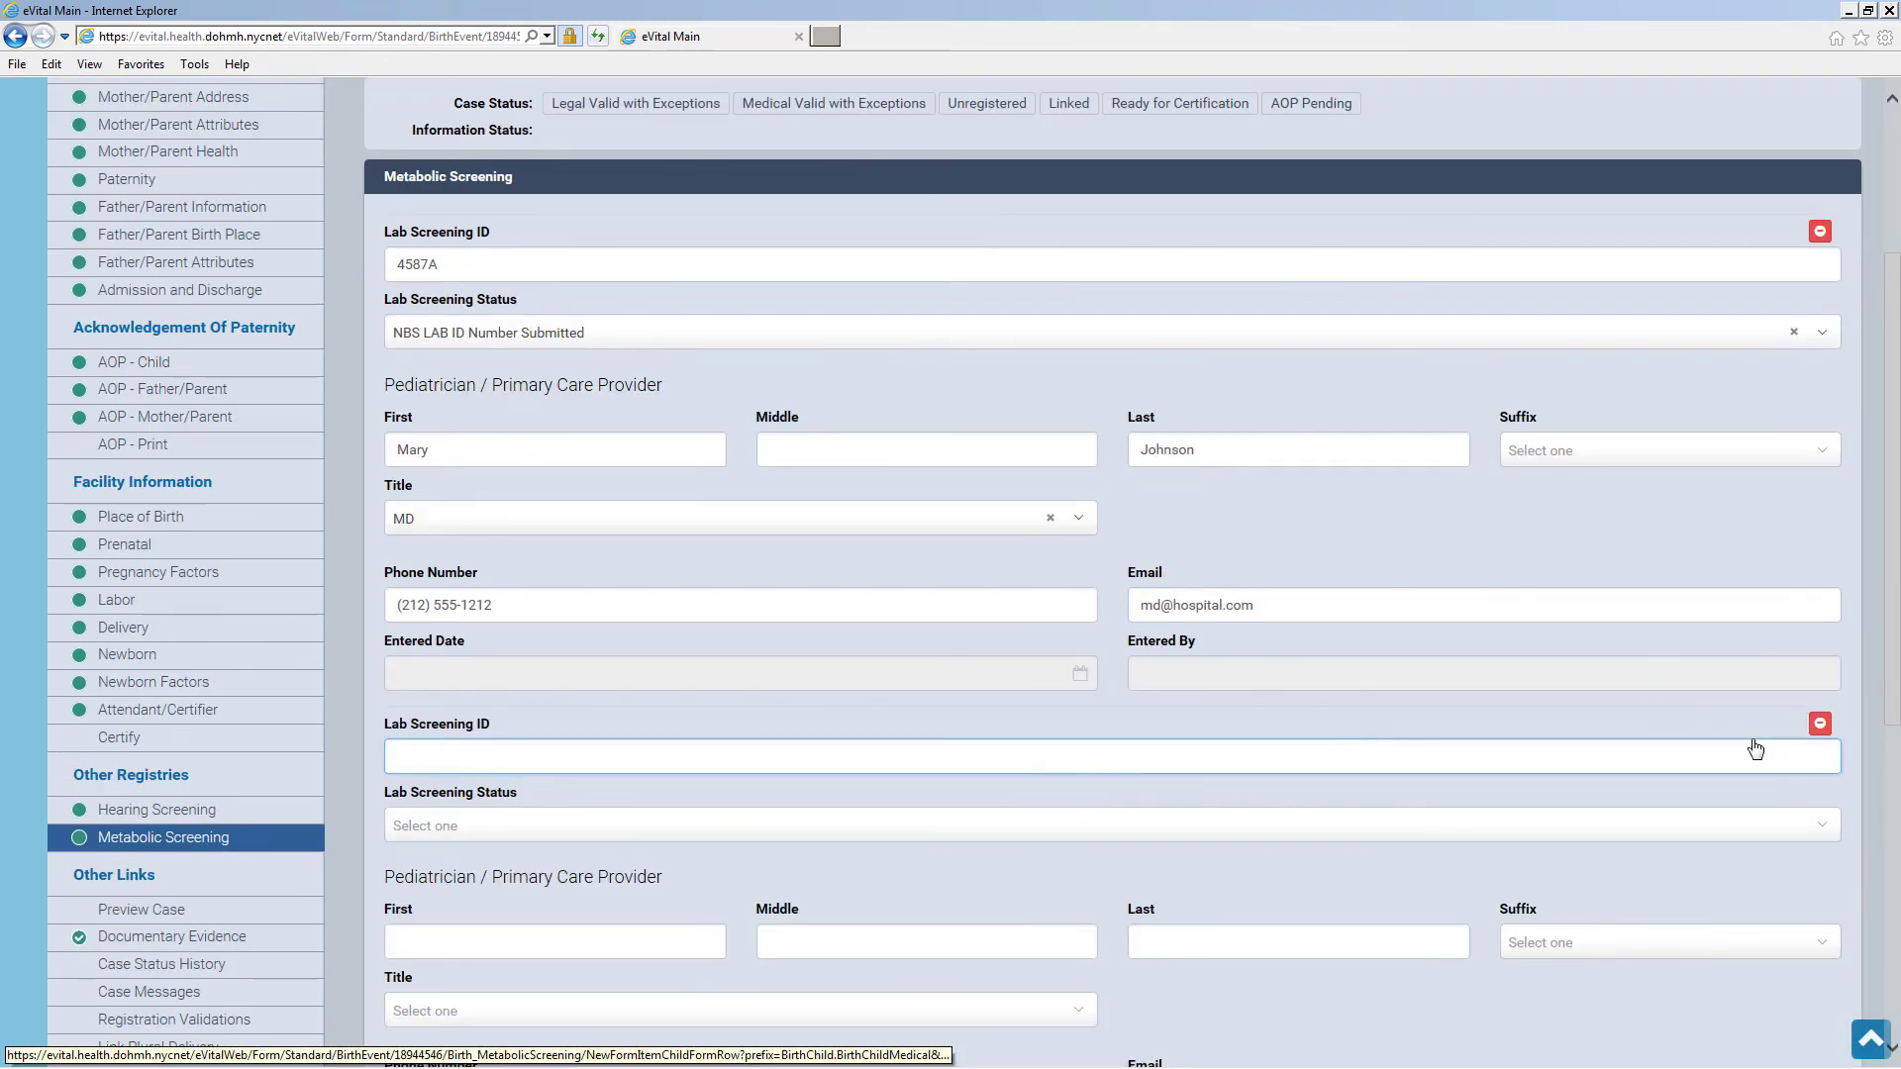
pyautogui.scroll(-2, 1755, 749)
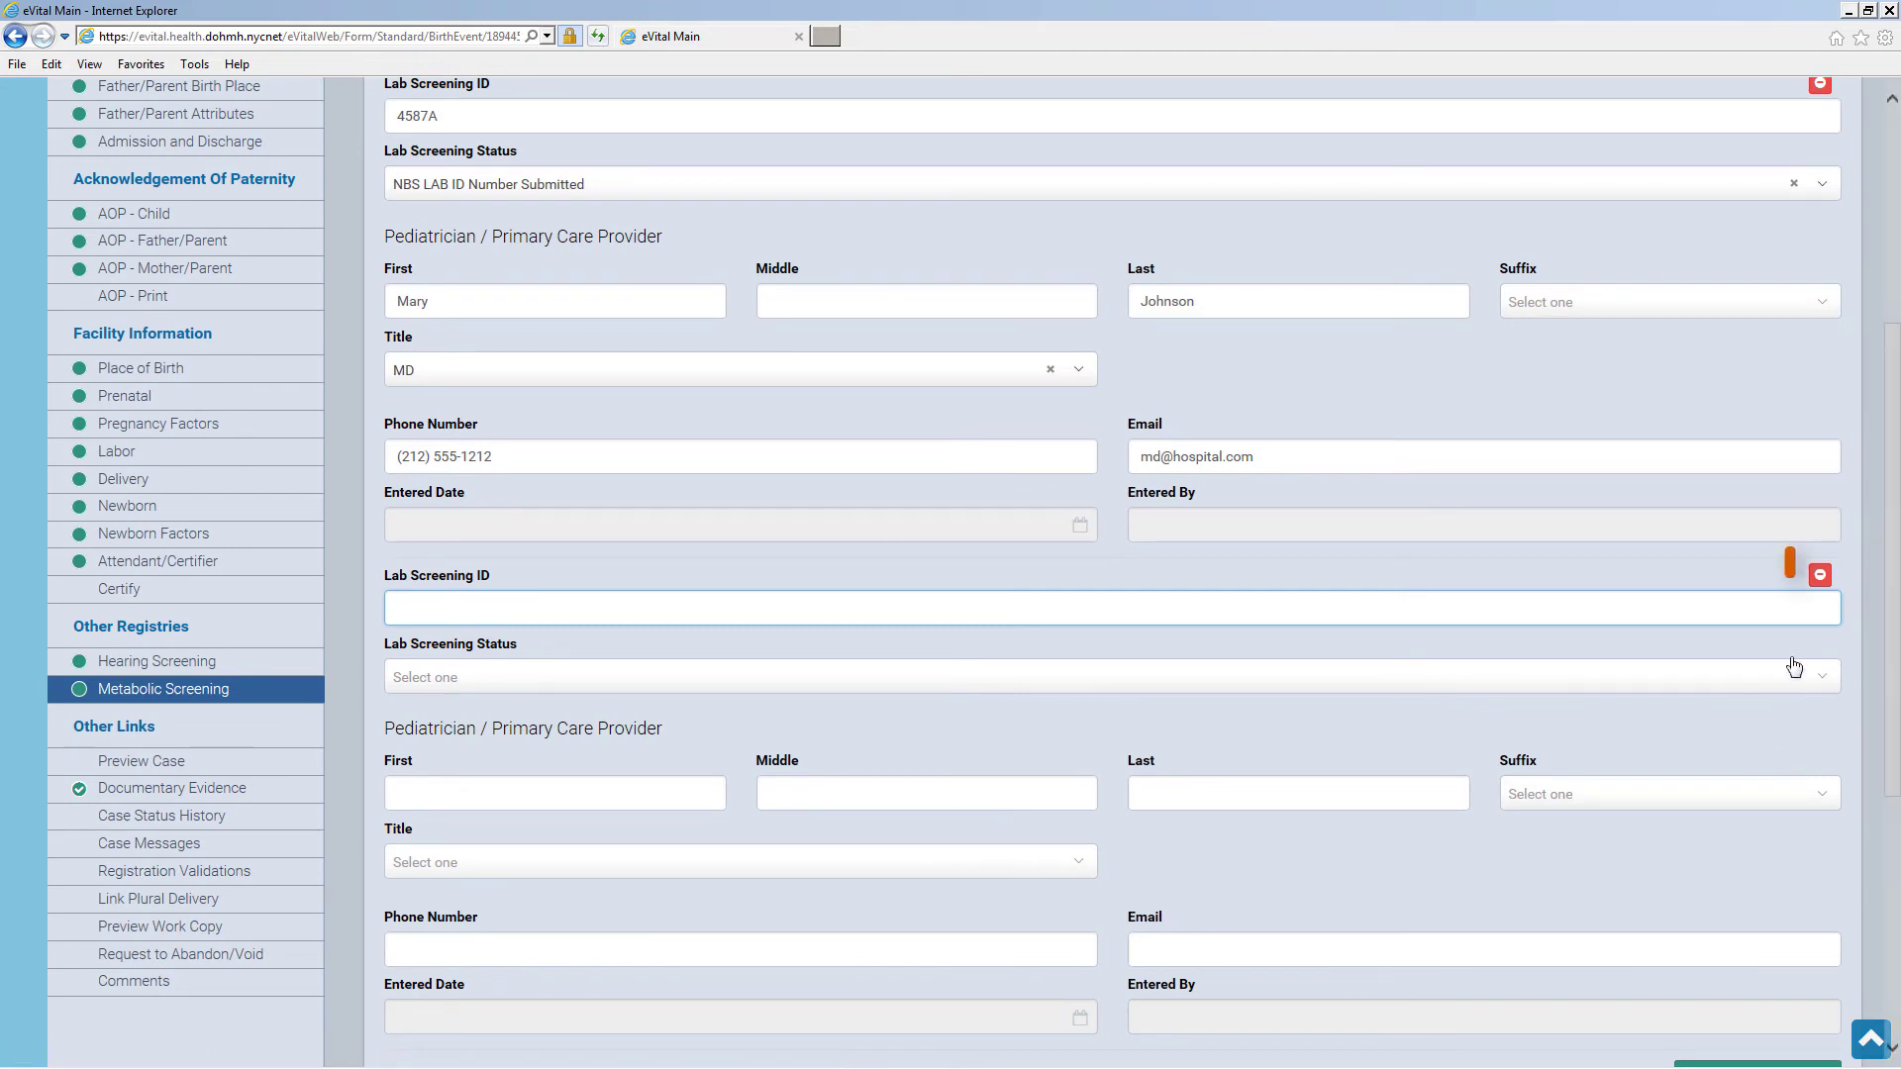
pyautogui.click(1819, 576)
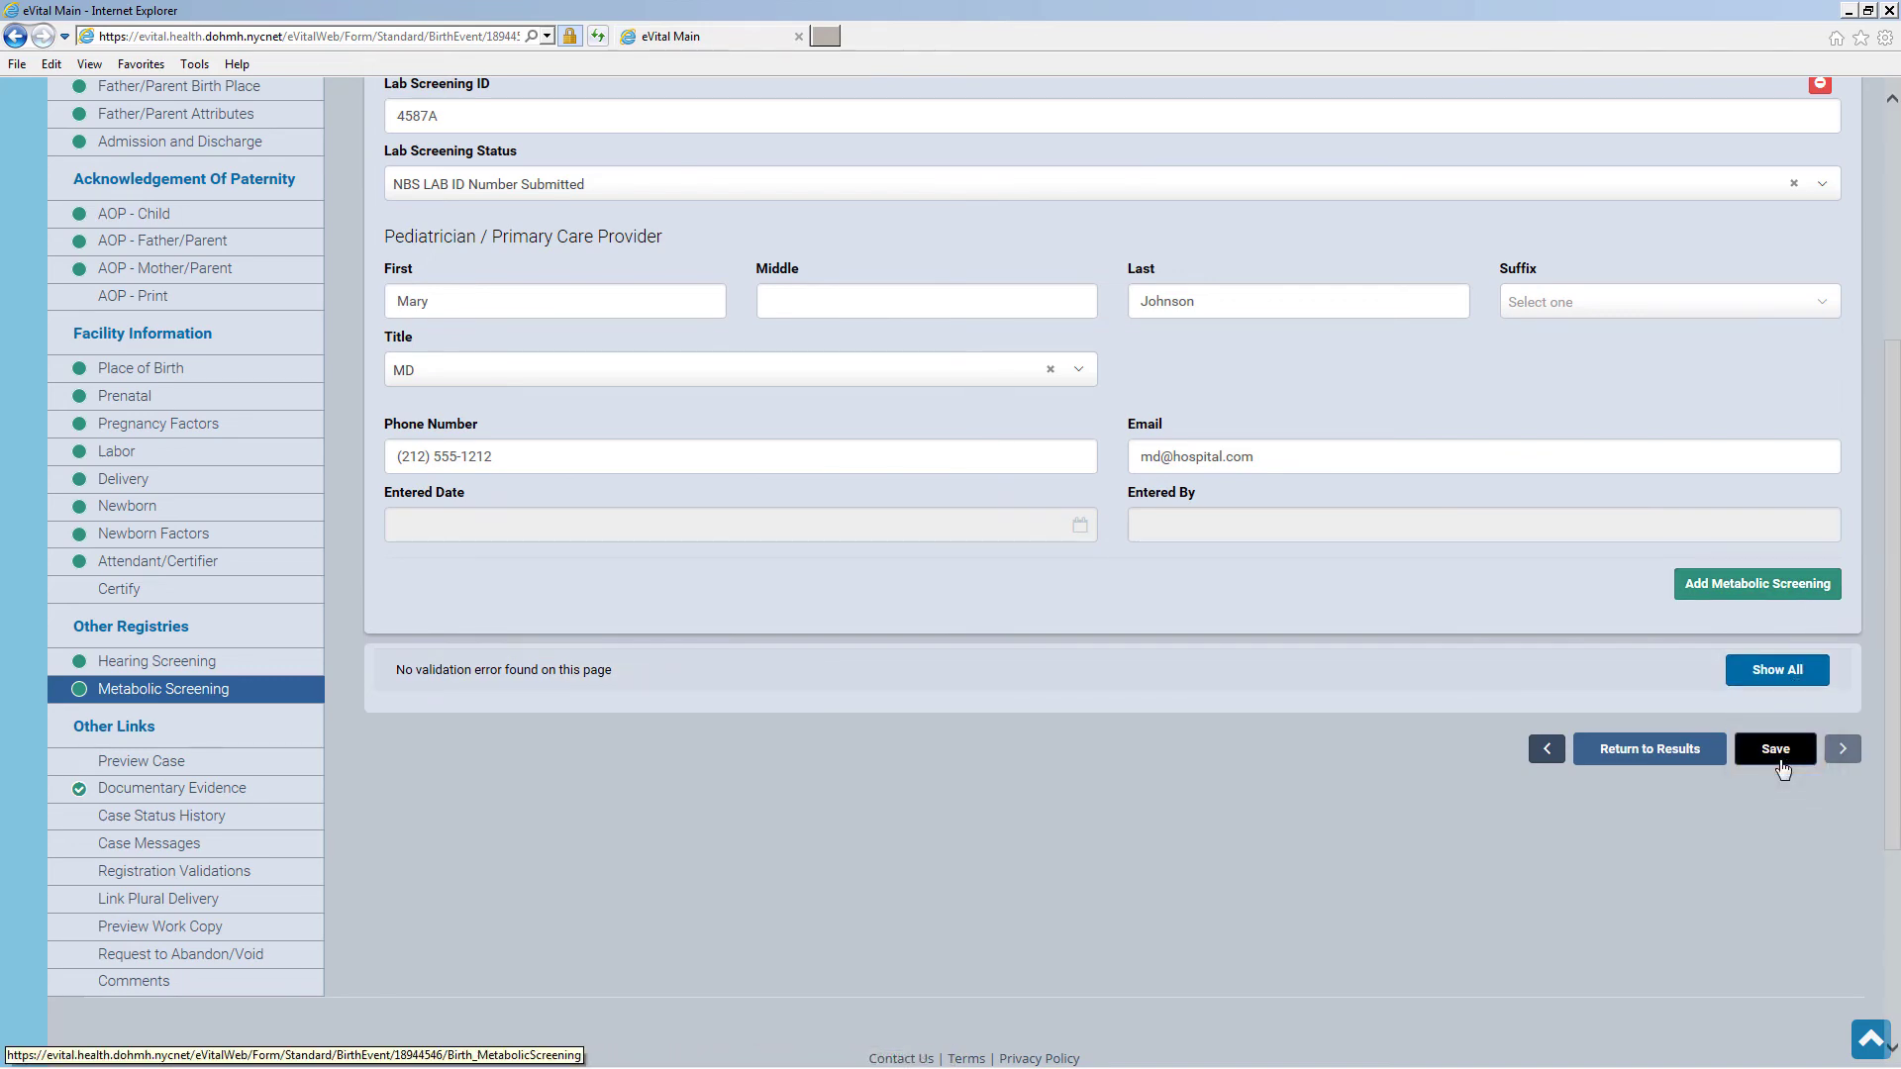
pyautogui.click(1779, 761)
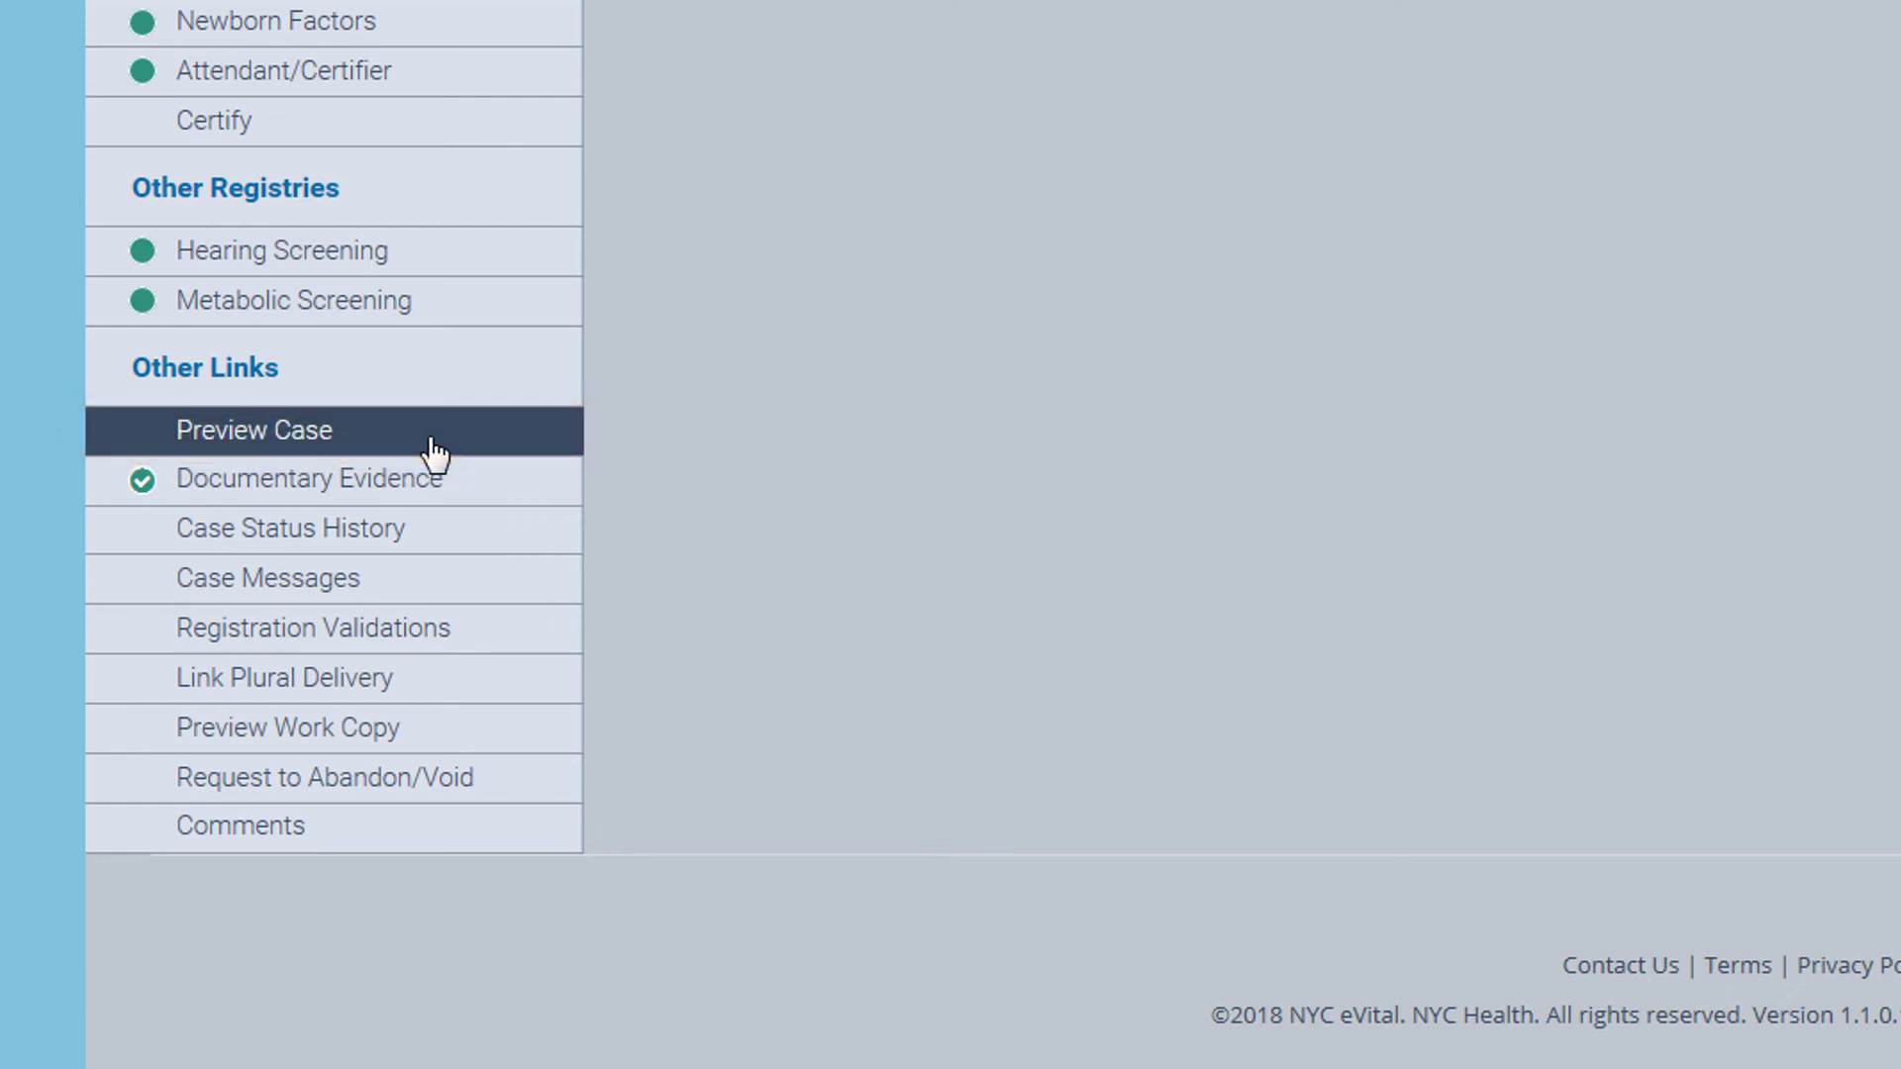
# Open the Case Preview and scroll through the child, mother and father summary
pyautogui.click(440, 435)
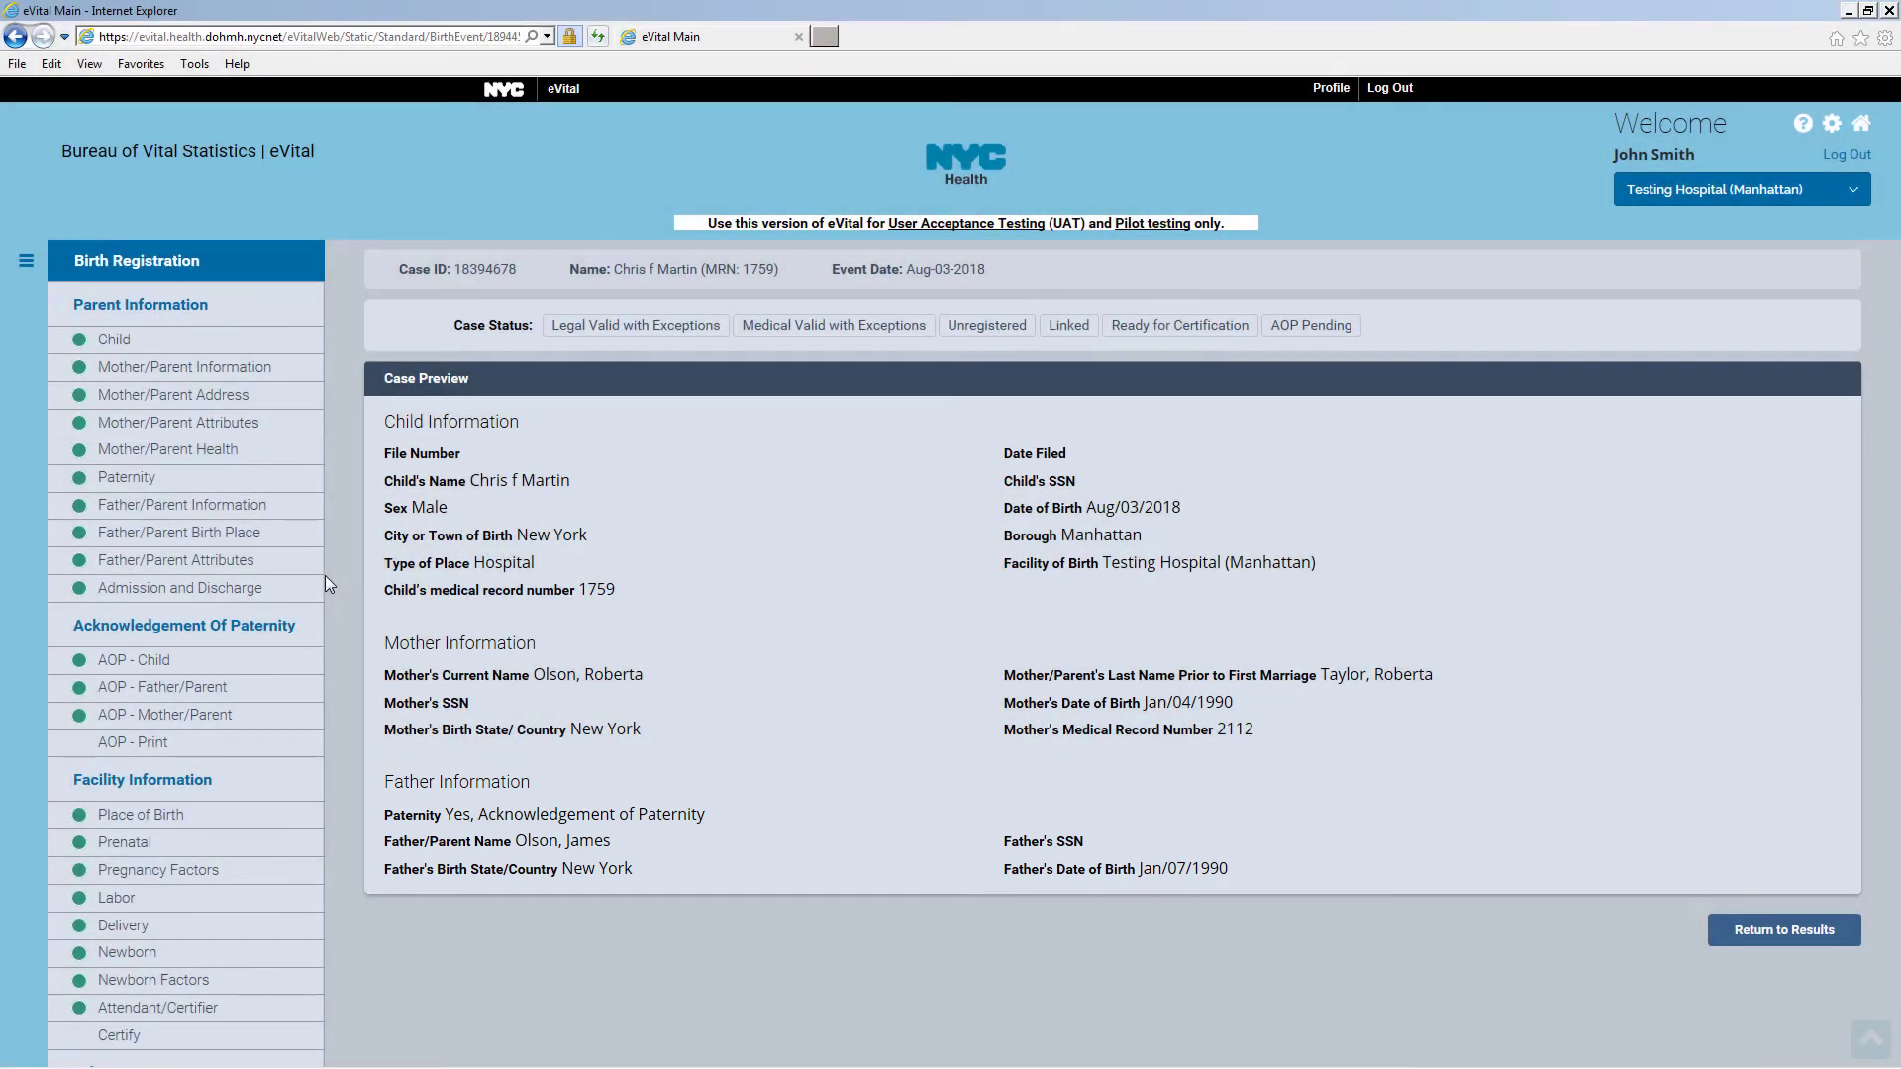
pyautogui.scroll(-6, 325, 574)
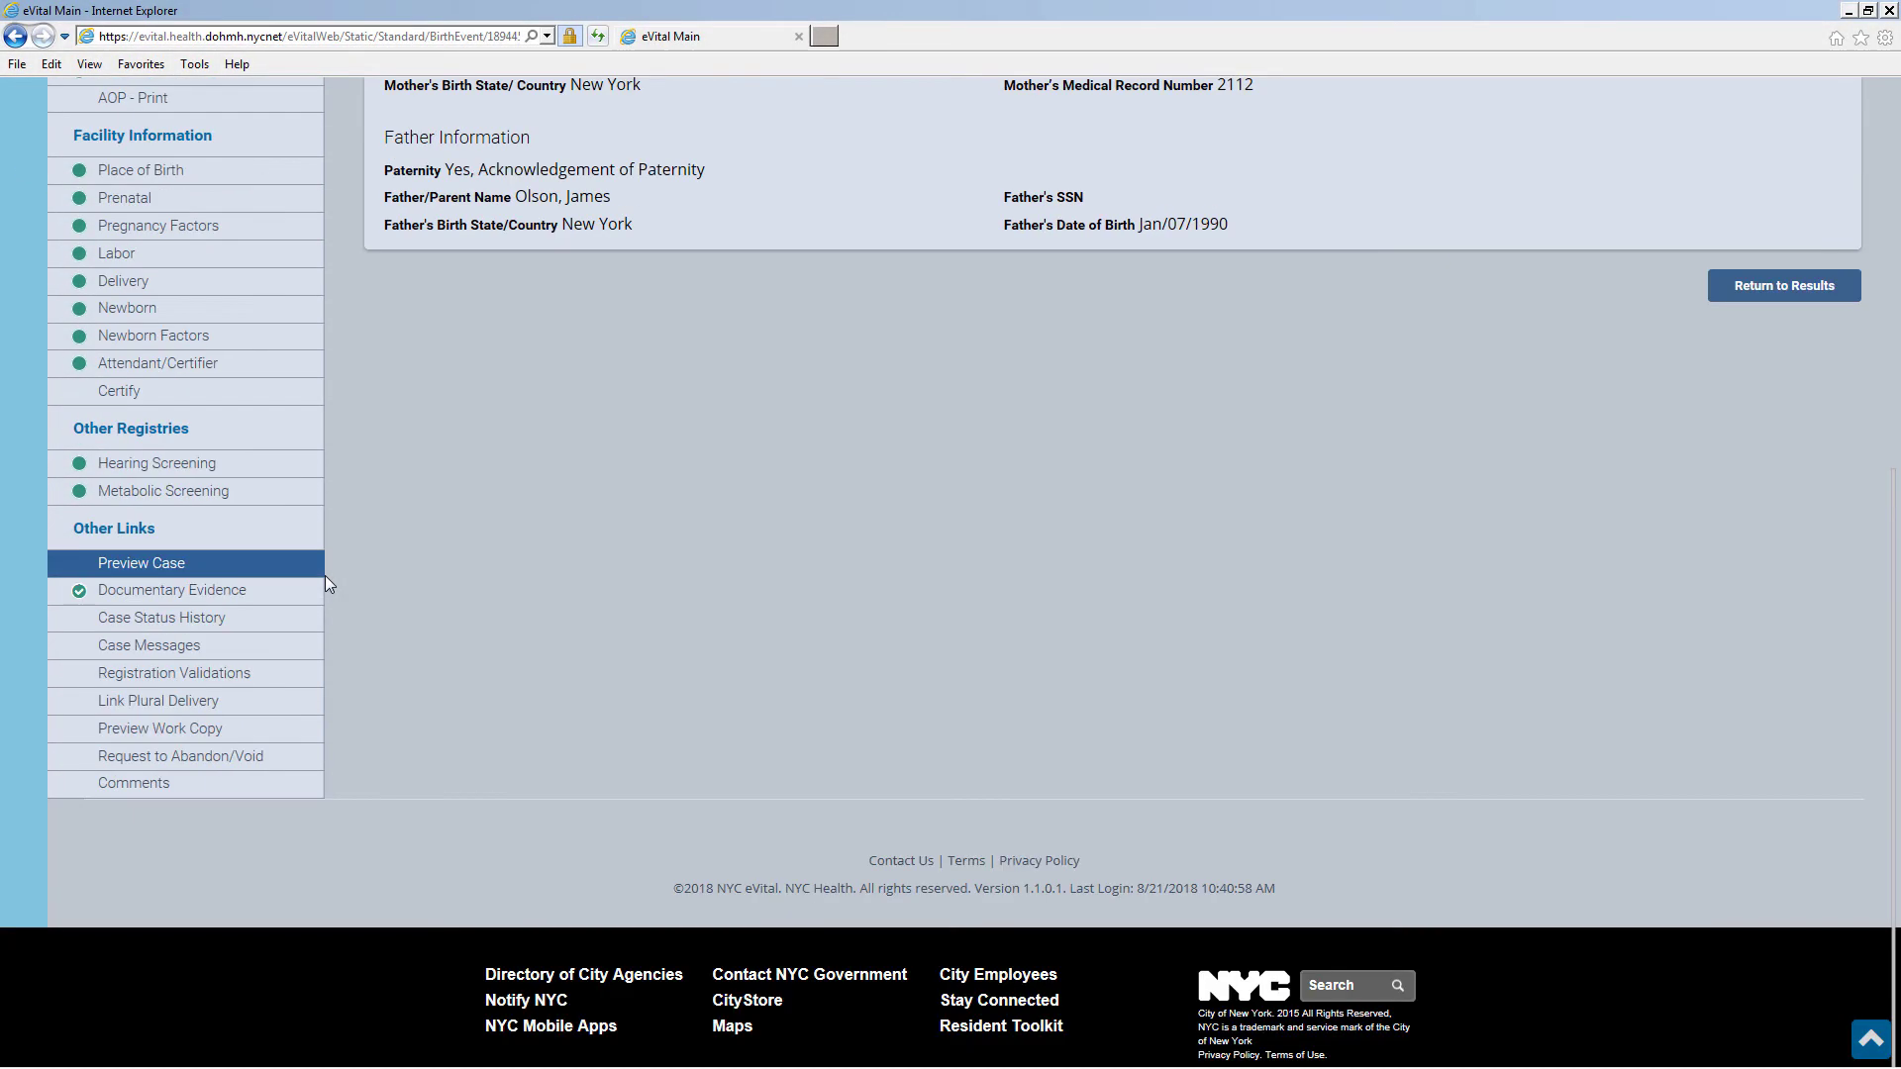
# Review the case's status history, then view its Messages page with the Aug/03/2018 system message
pyautogui.click(273, 598)
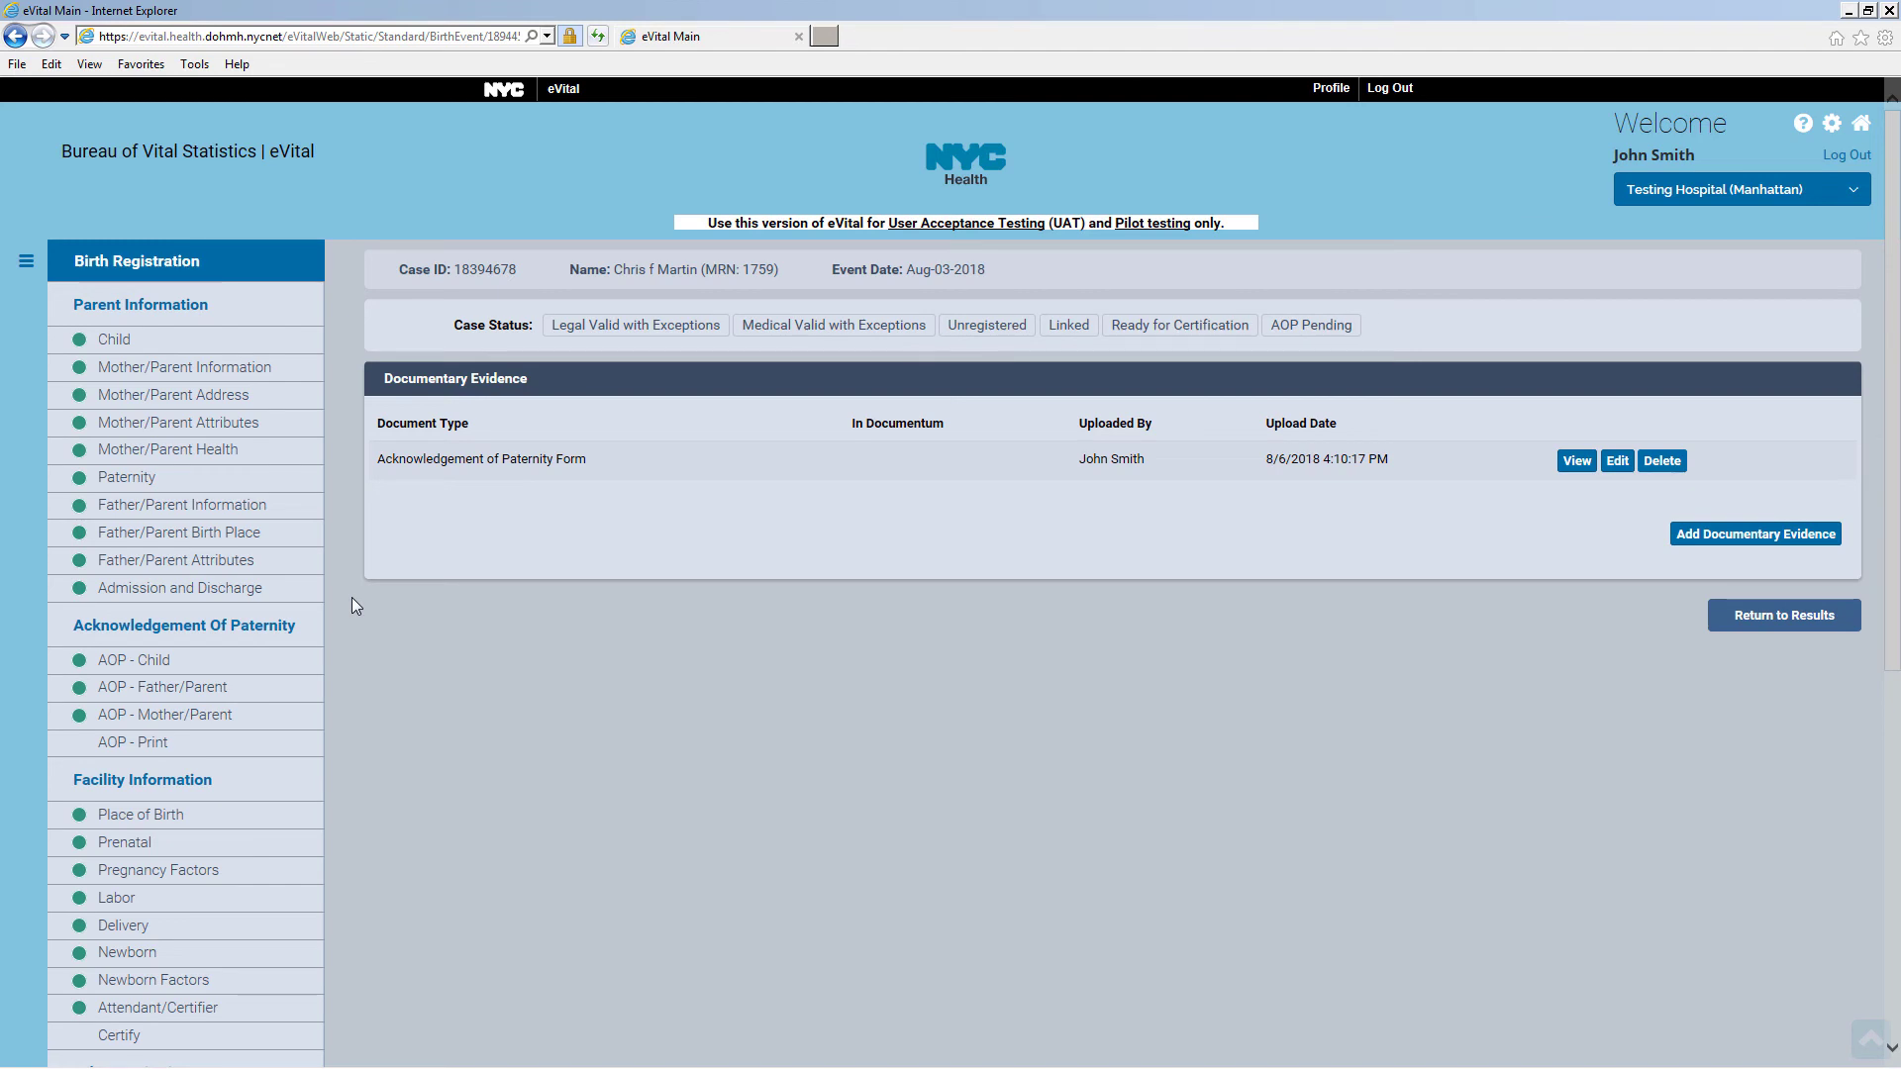
pyautogui.scroll(-5, 352, 606)
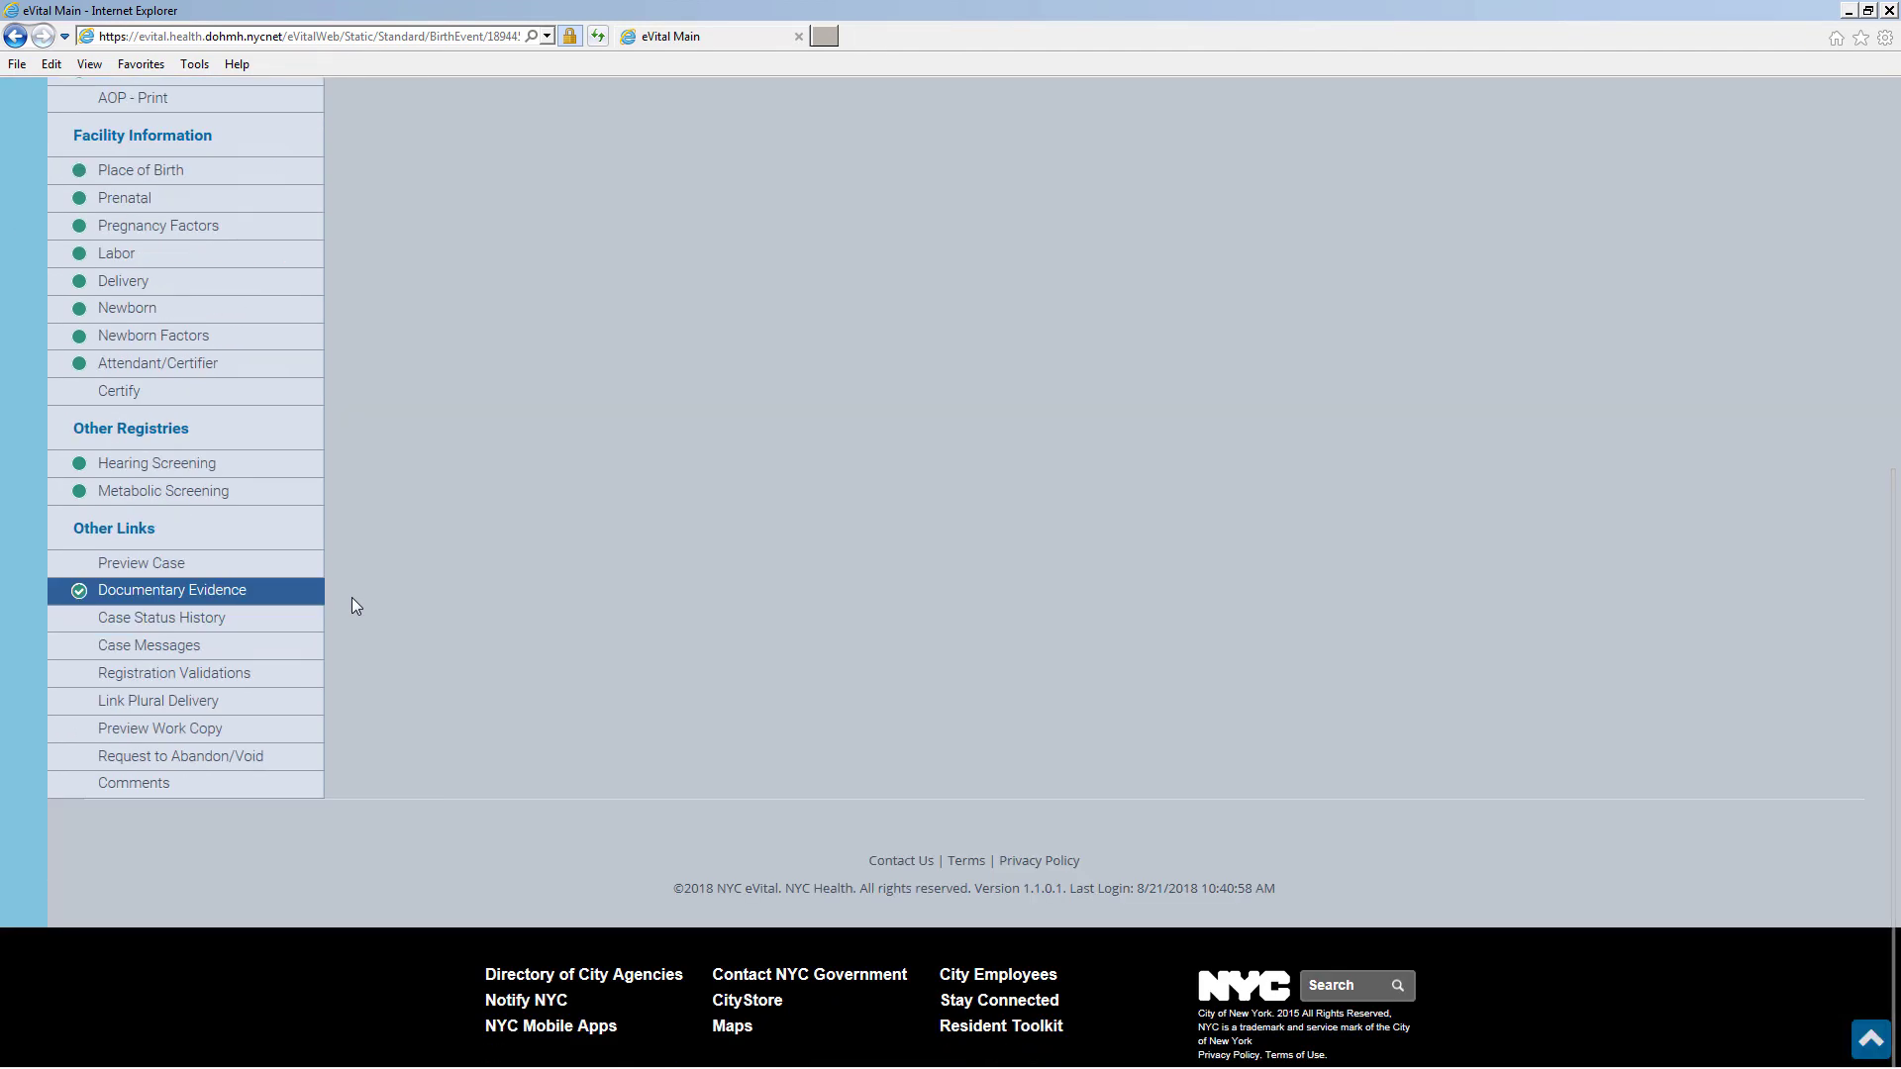
pyautogui.click(249, 626)
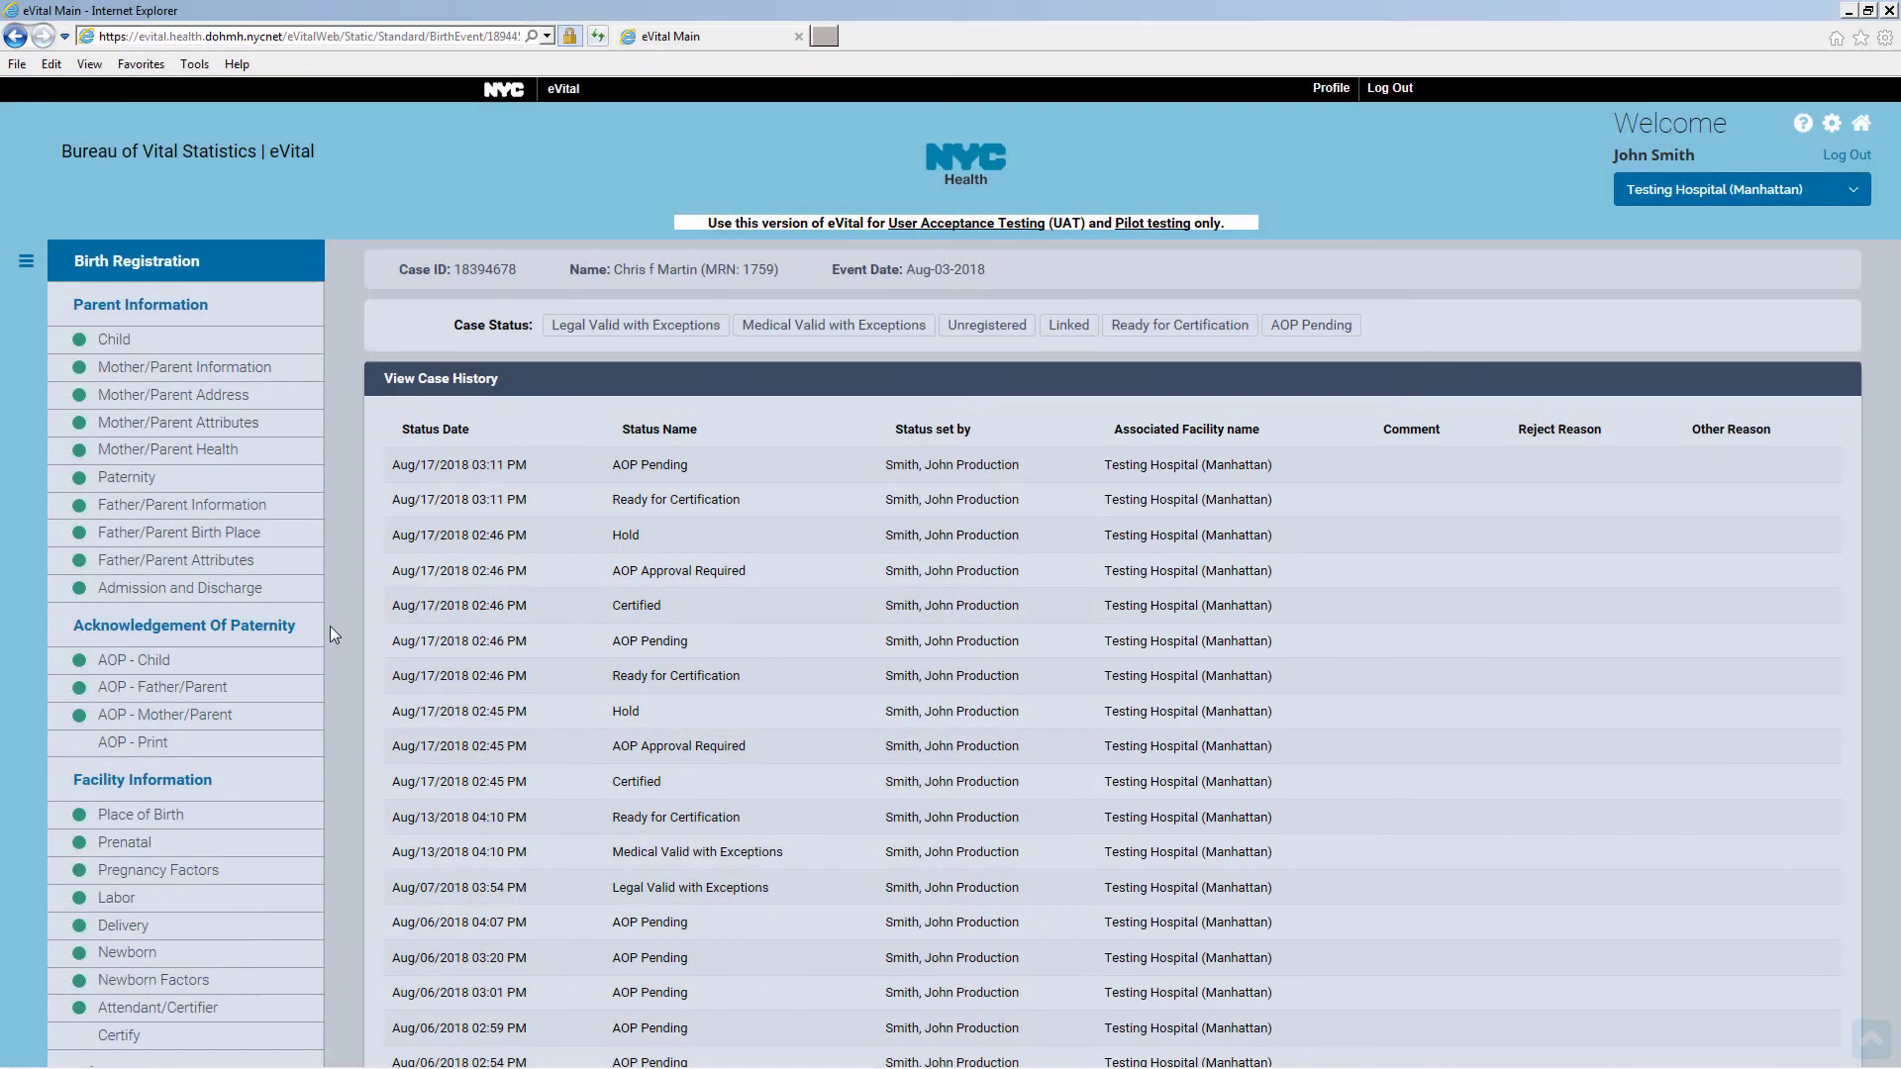
pyautogui.scroll(-7, 330, 626)
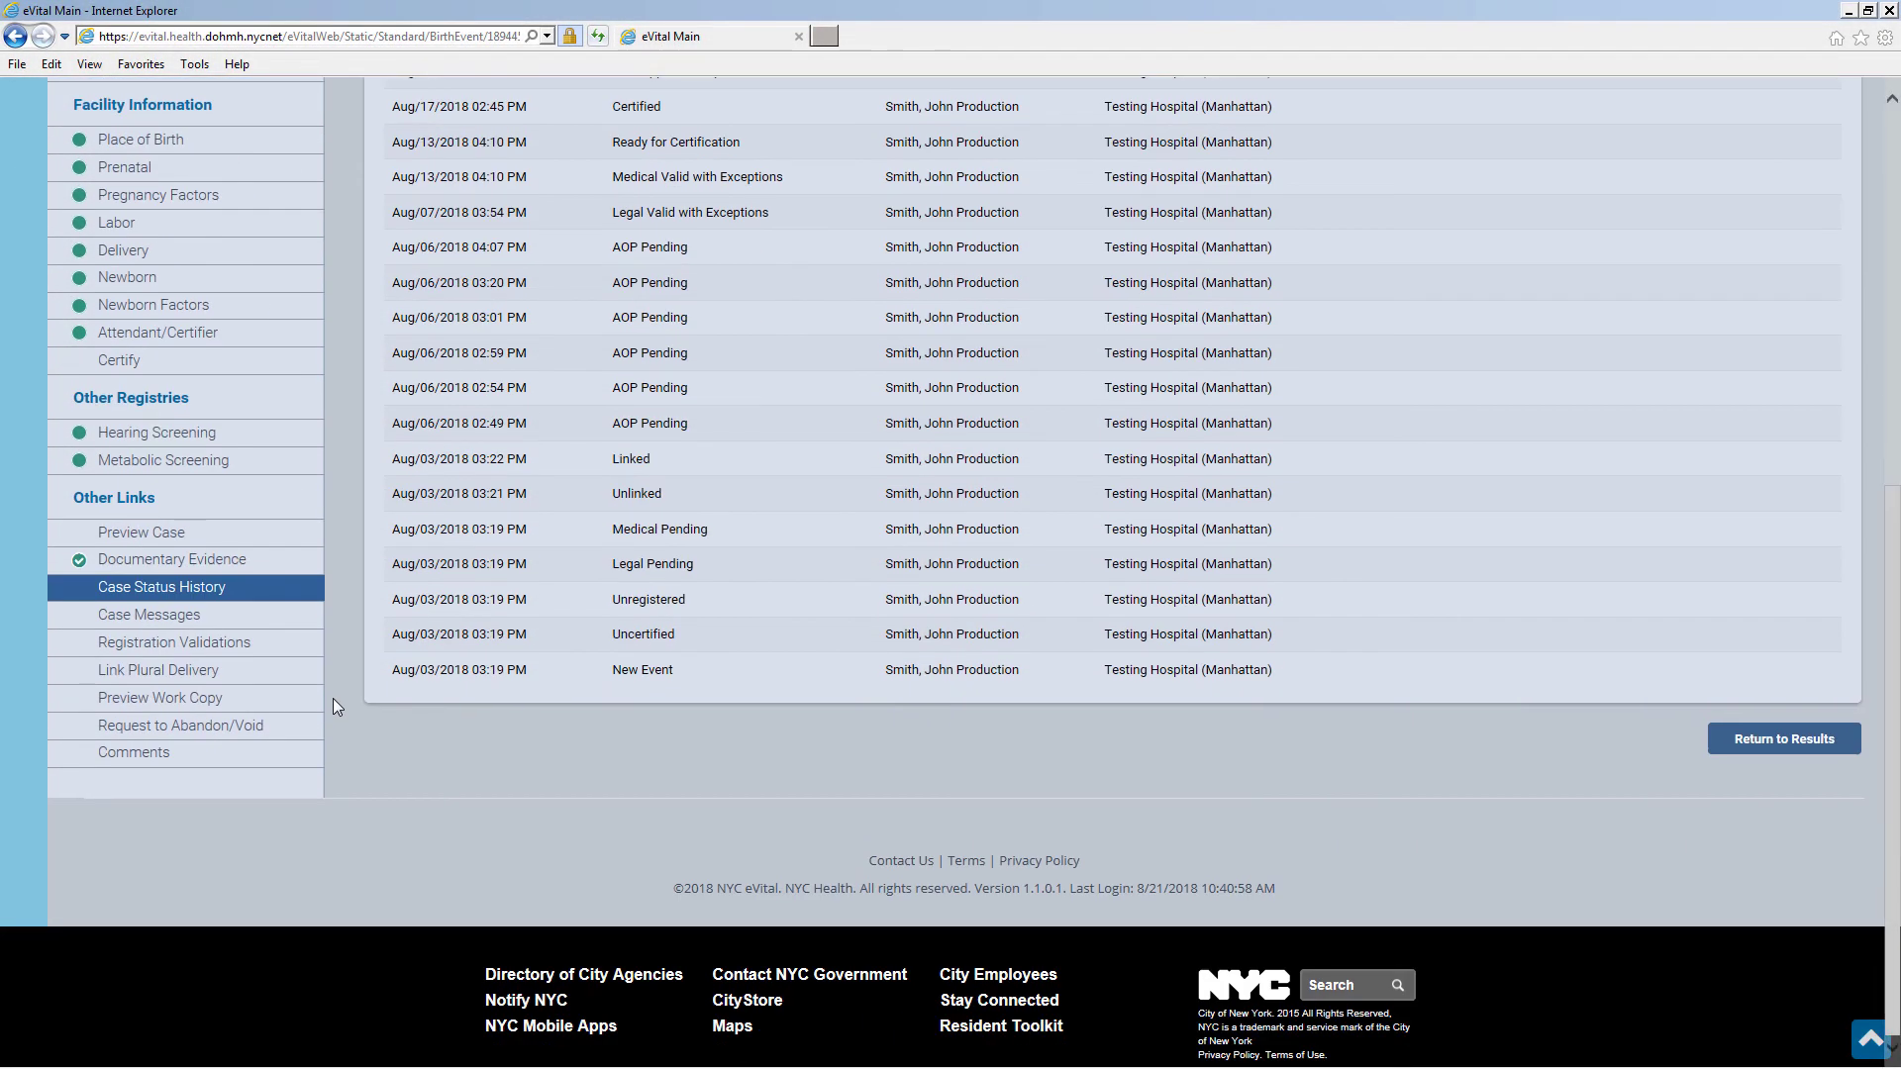
pyautogui.click(258, 631)
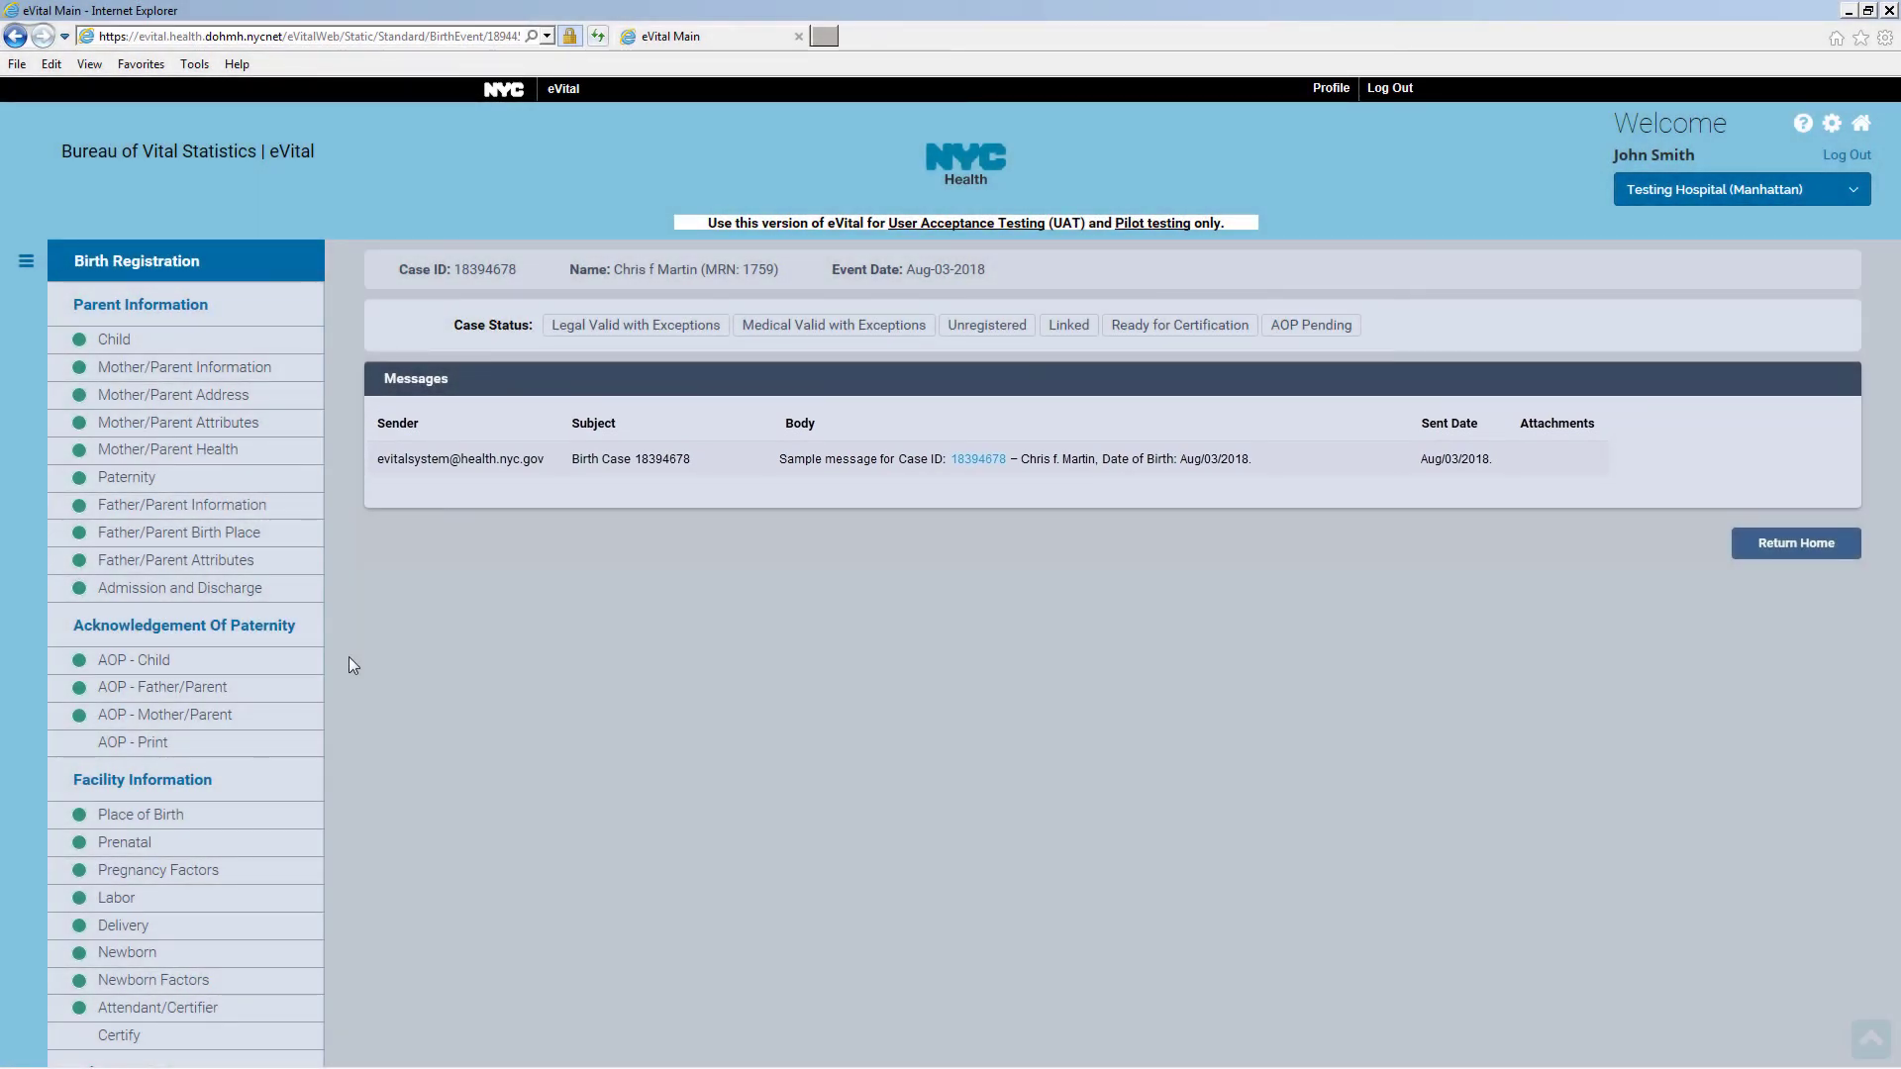
# Check Registration Validations, then view the linked male and female twin cases under Link Plural Delivery
pyautogui.scroll(-5, 349, 657)
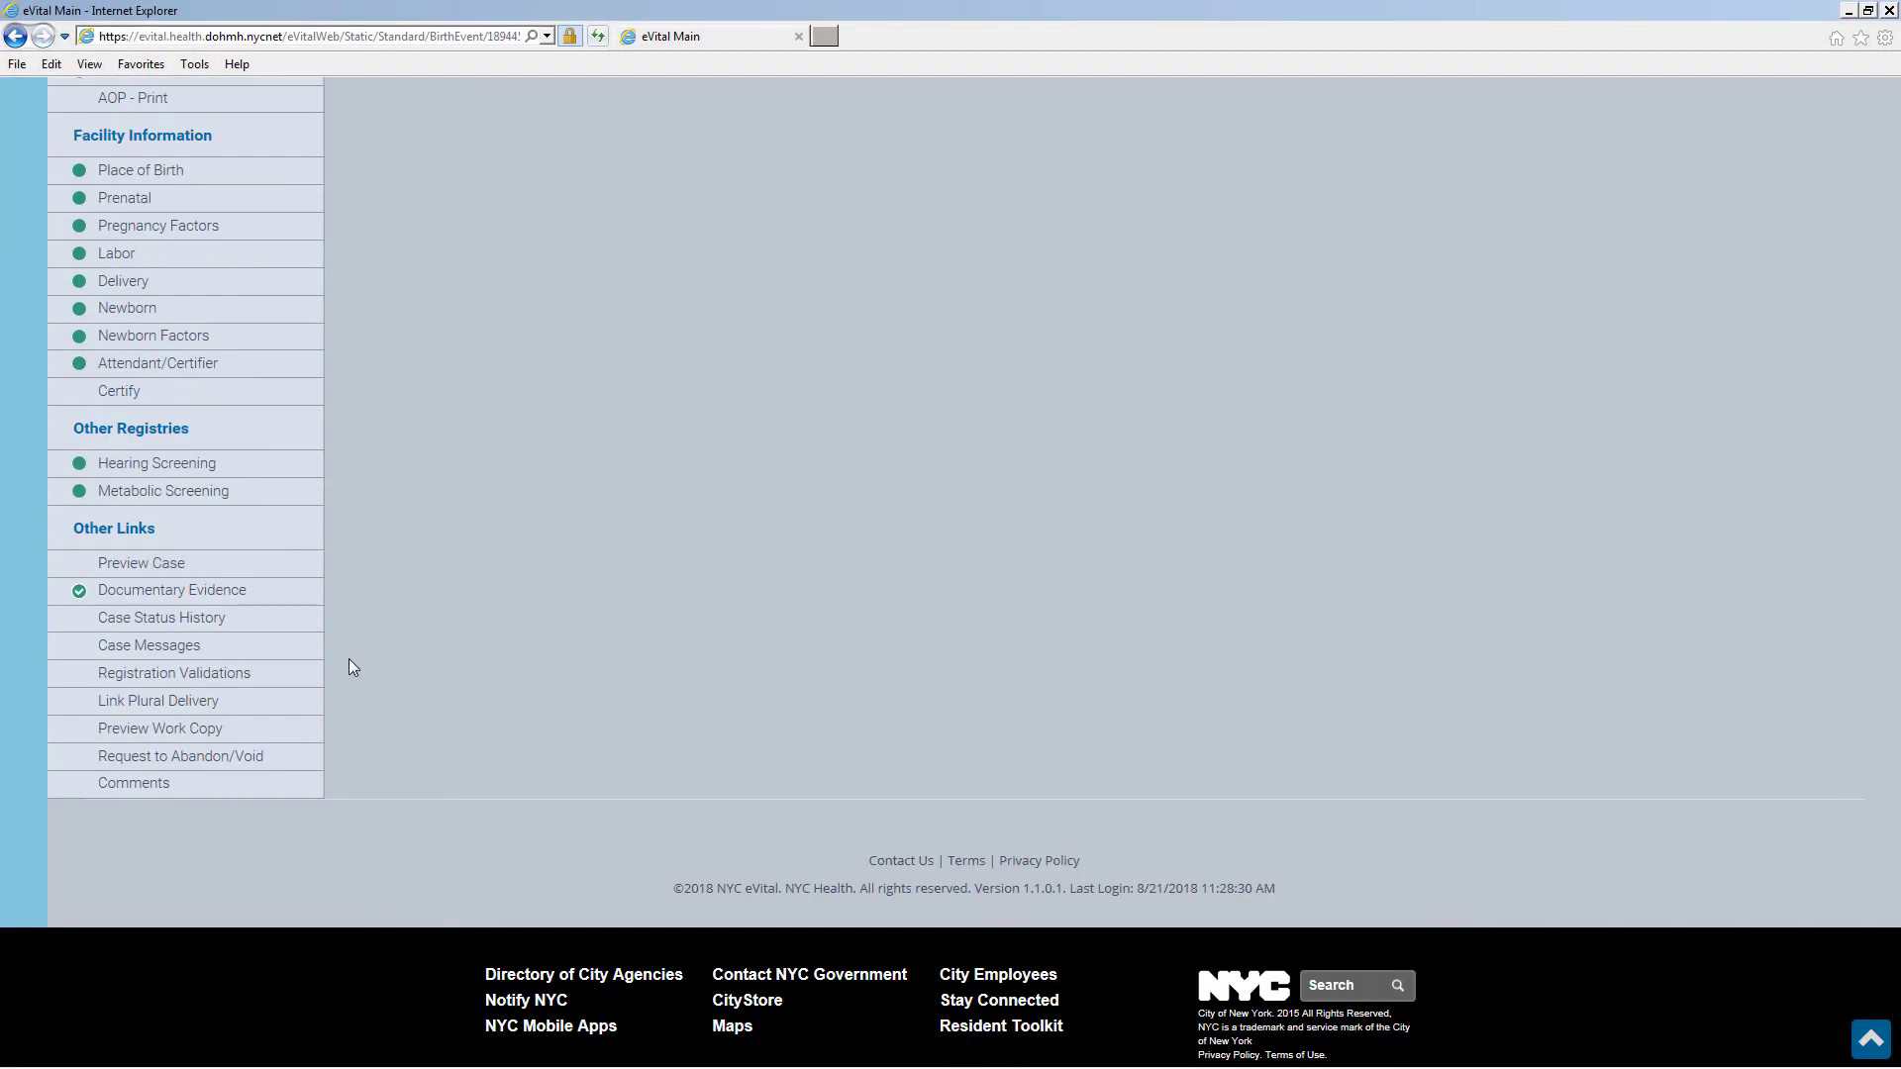
pyautogui.click(272, 681)
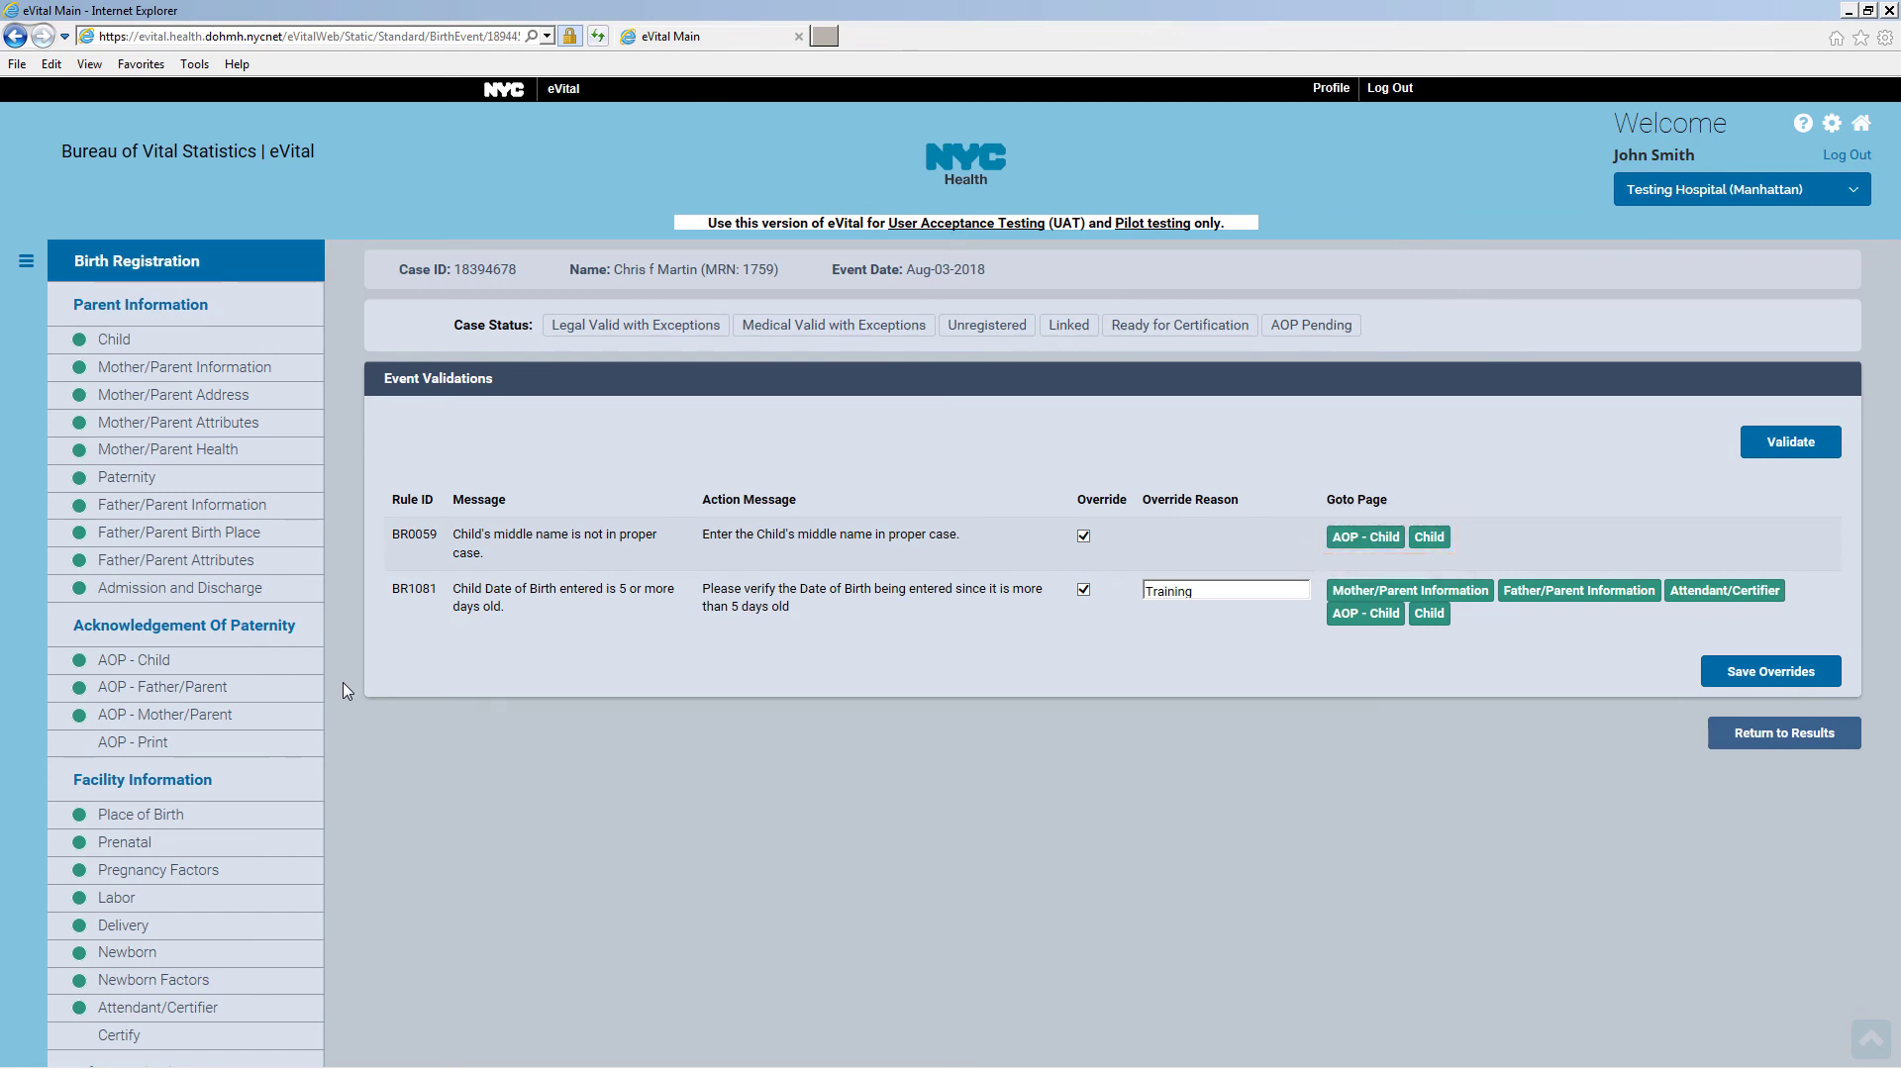
pyautogui.scroll(-6, 342, 682)
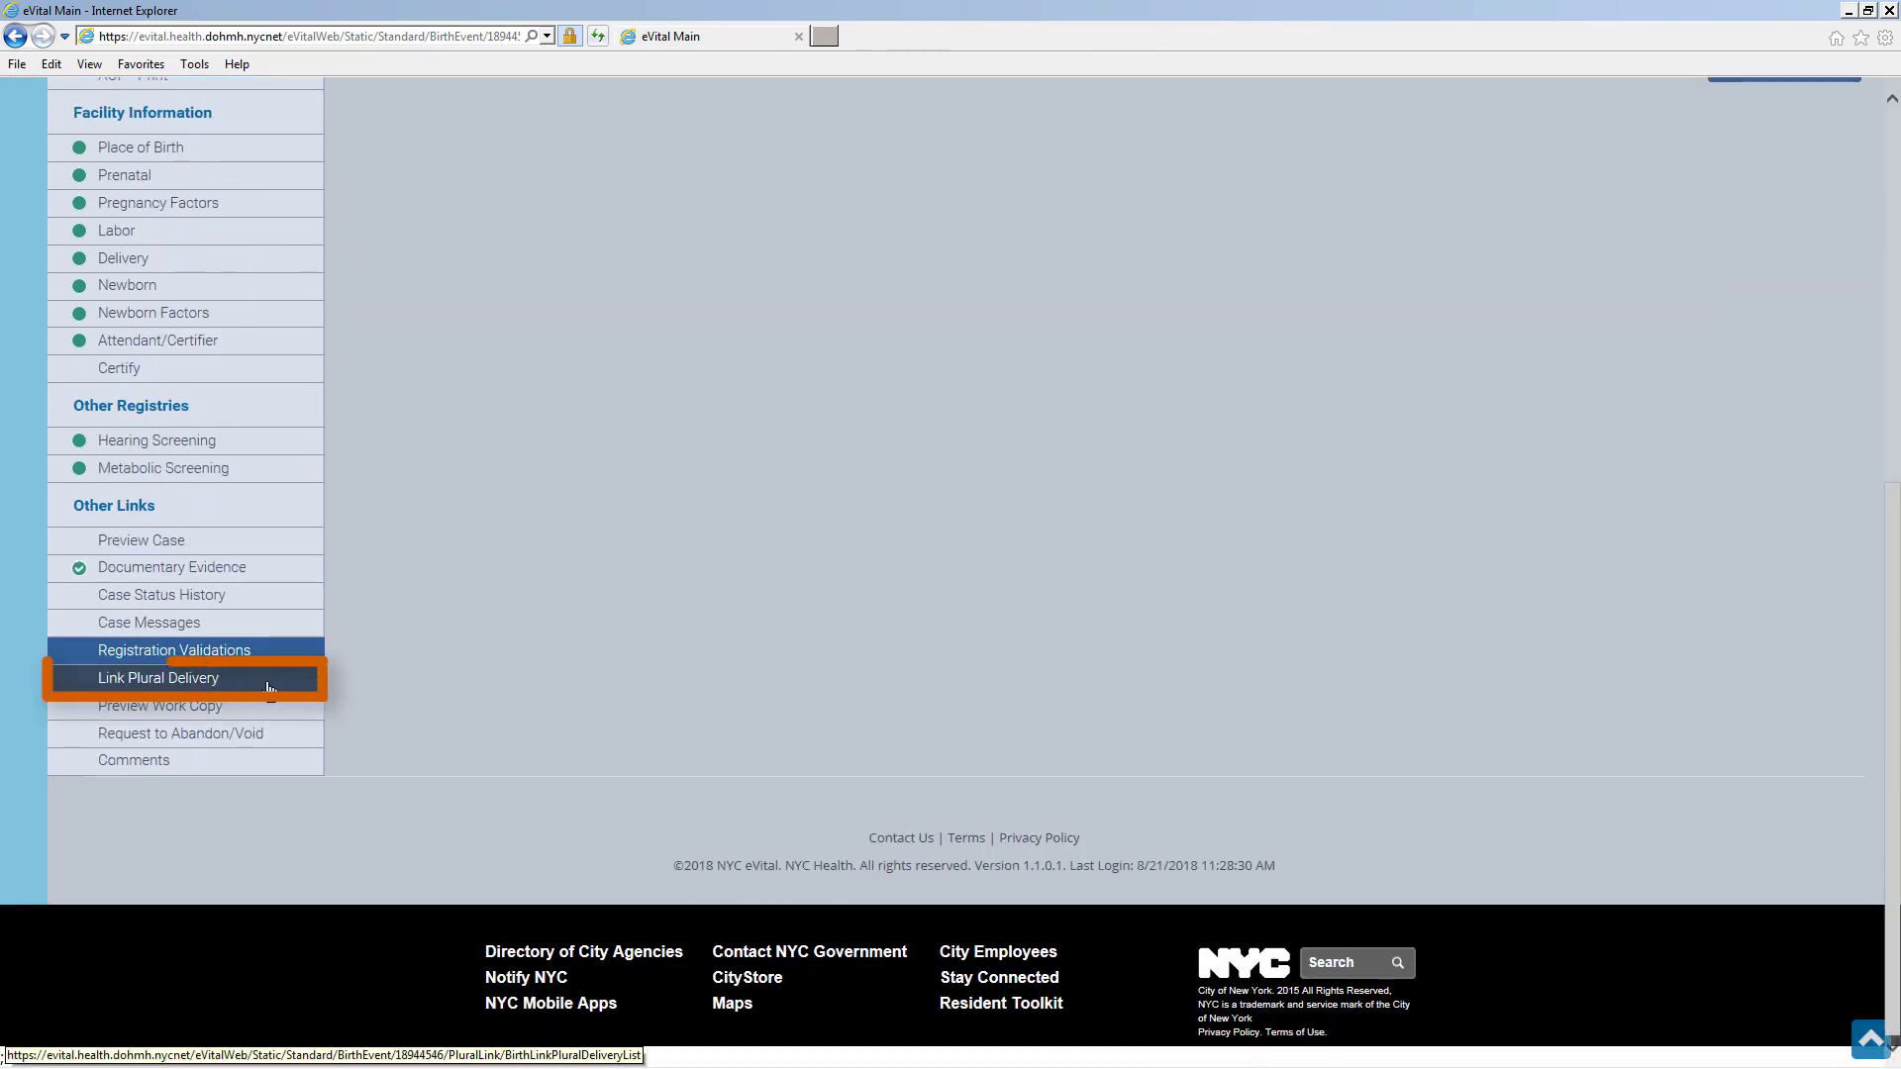
pyautogui.click(268, 683)
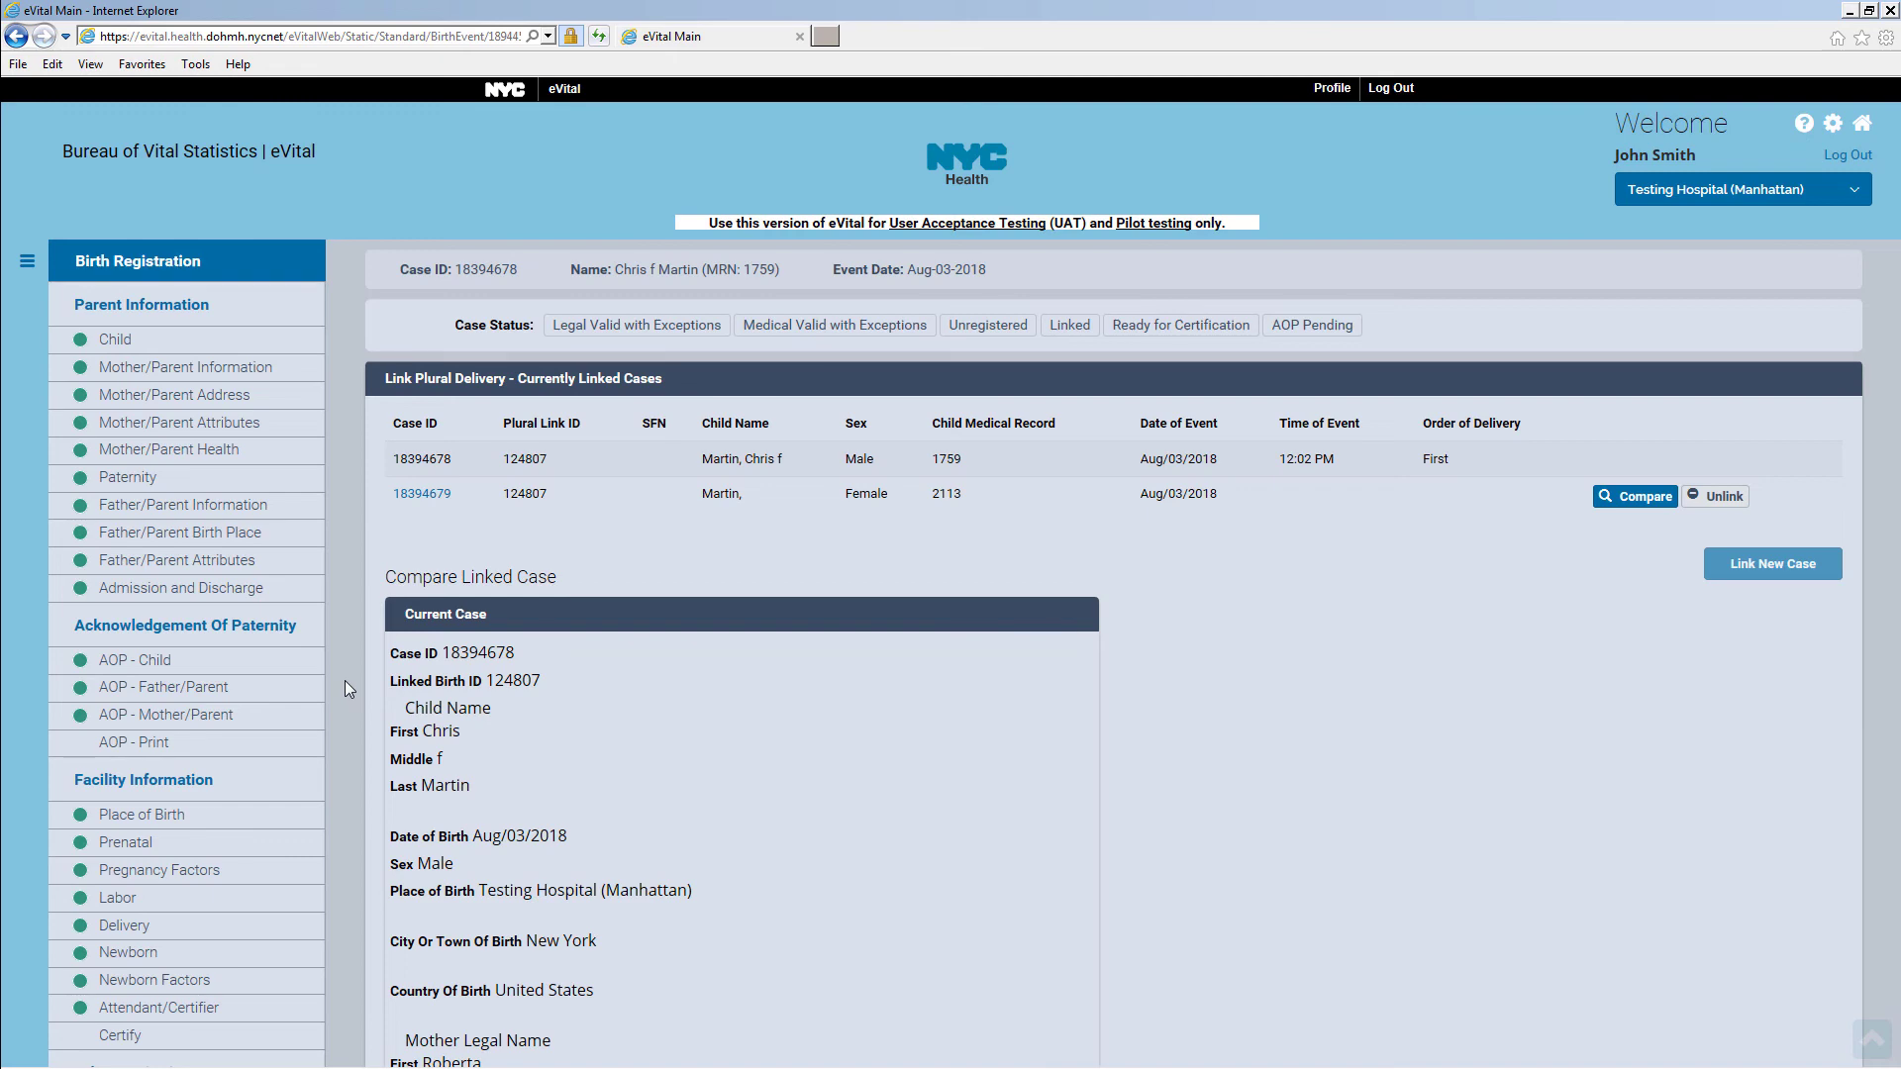
# Preview the birth certificate work copy, then bring up the Request to Abandon/Void form
pyautogui.scroll(-10, 347, 683)
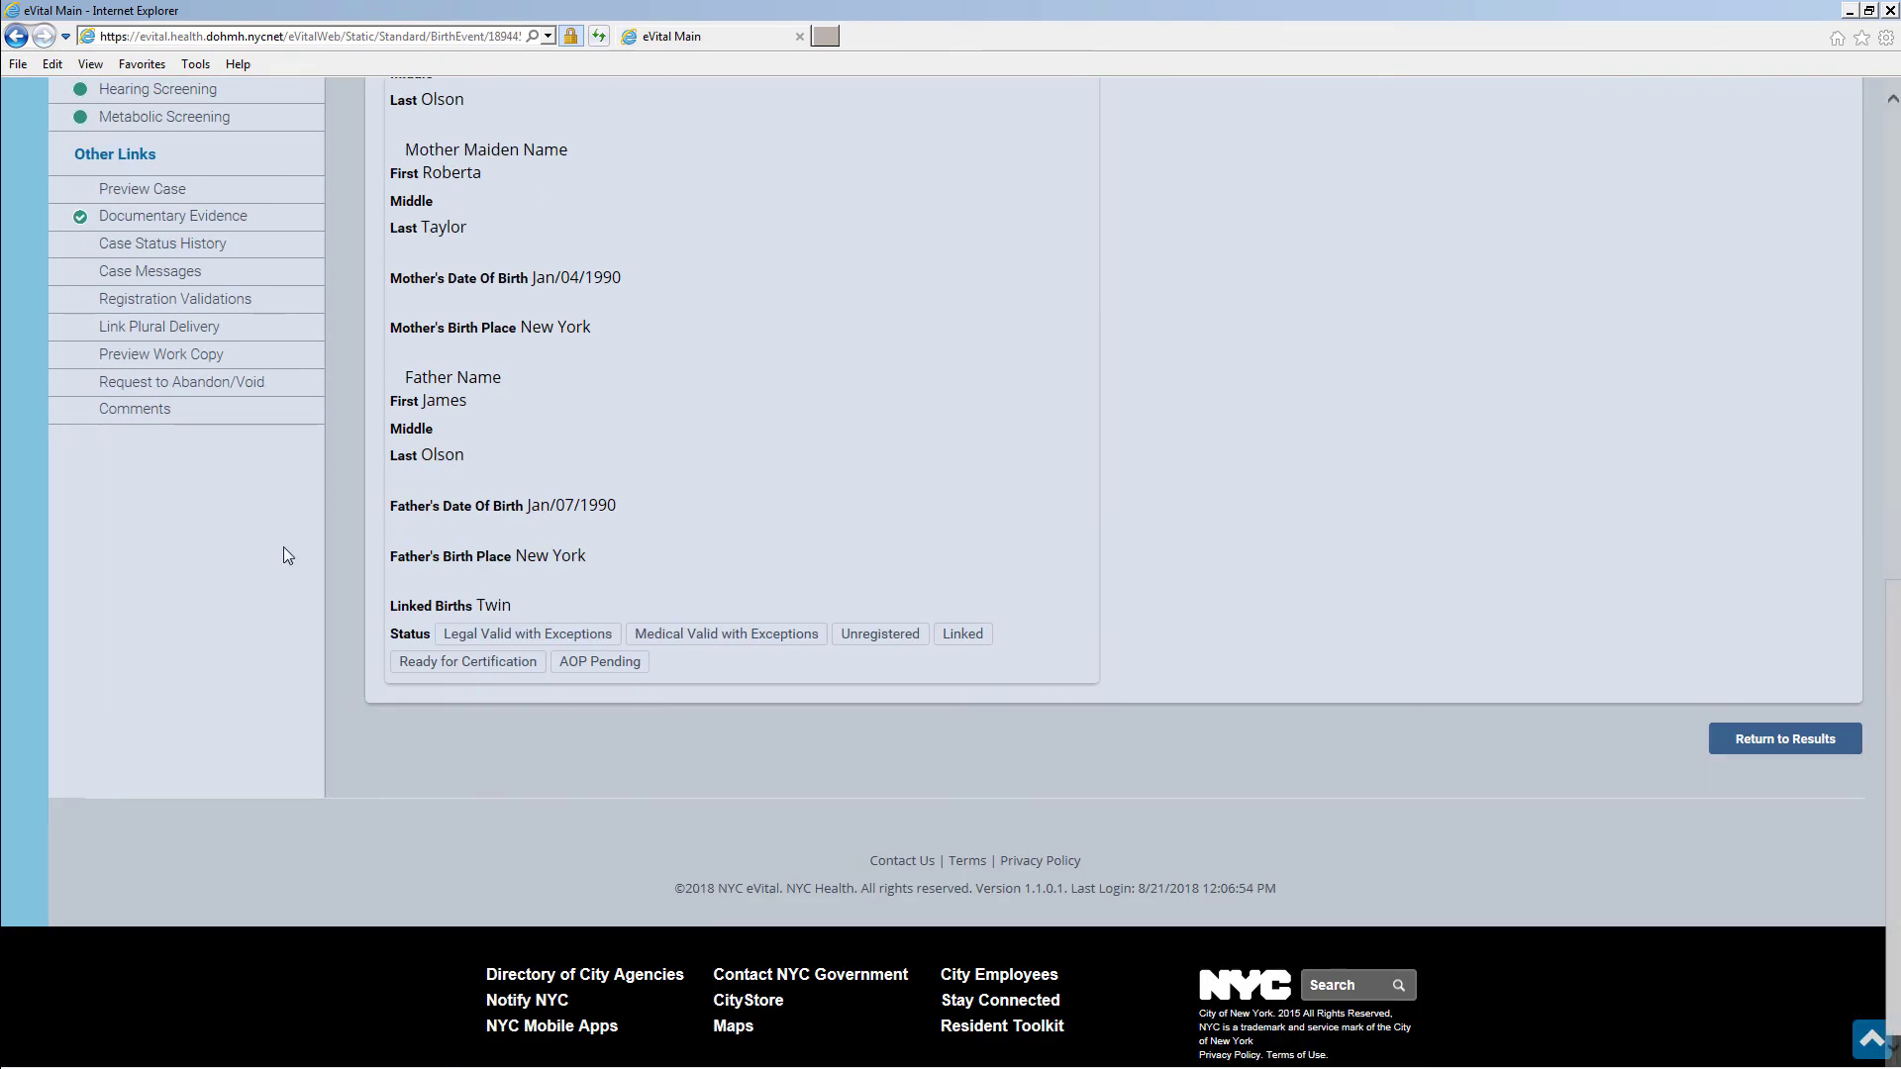
pyautogui.click(220, 361)
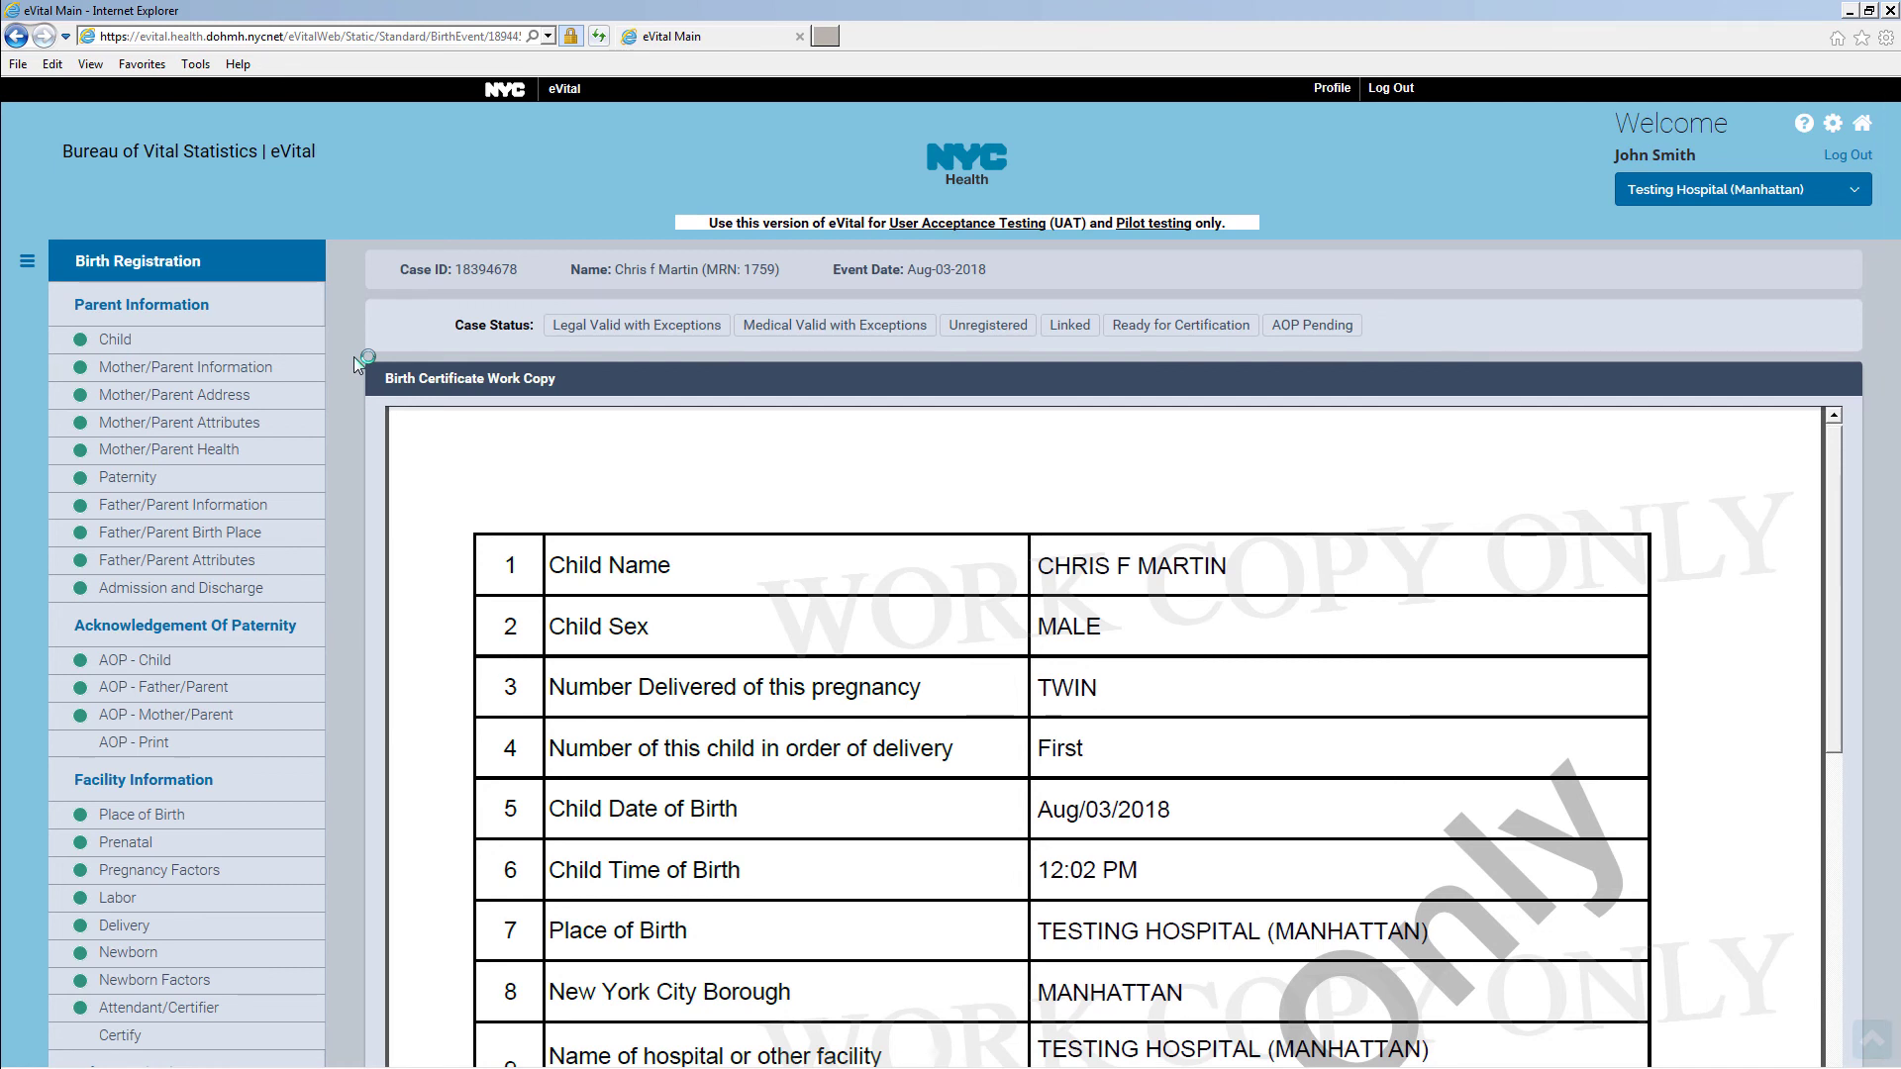
pyautogui.scroll(-6, 354, 360)
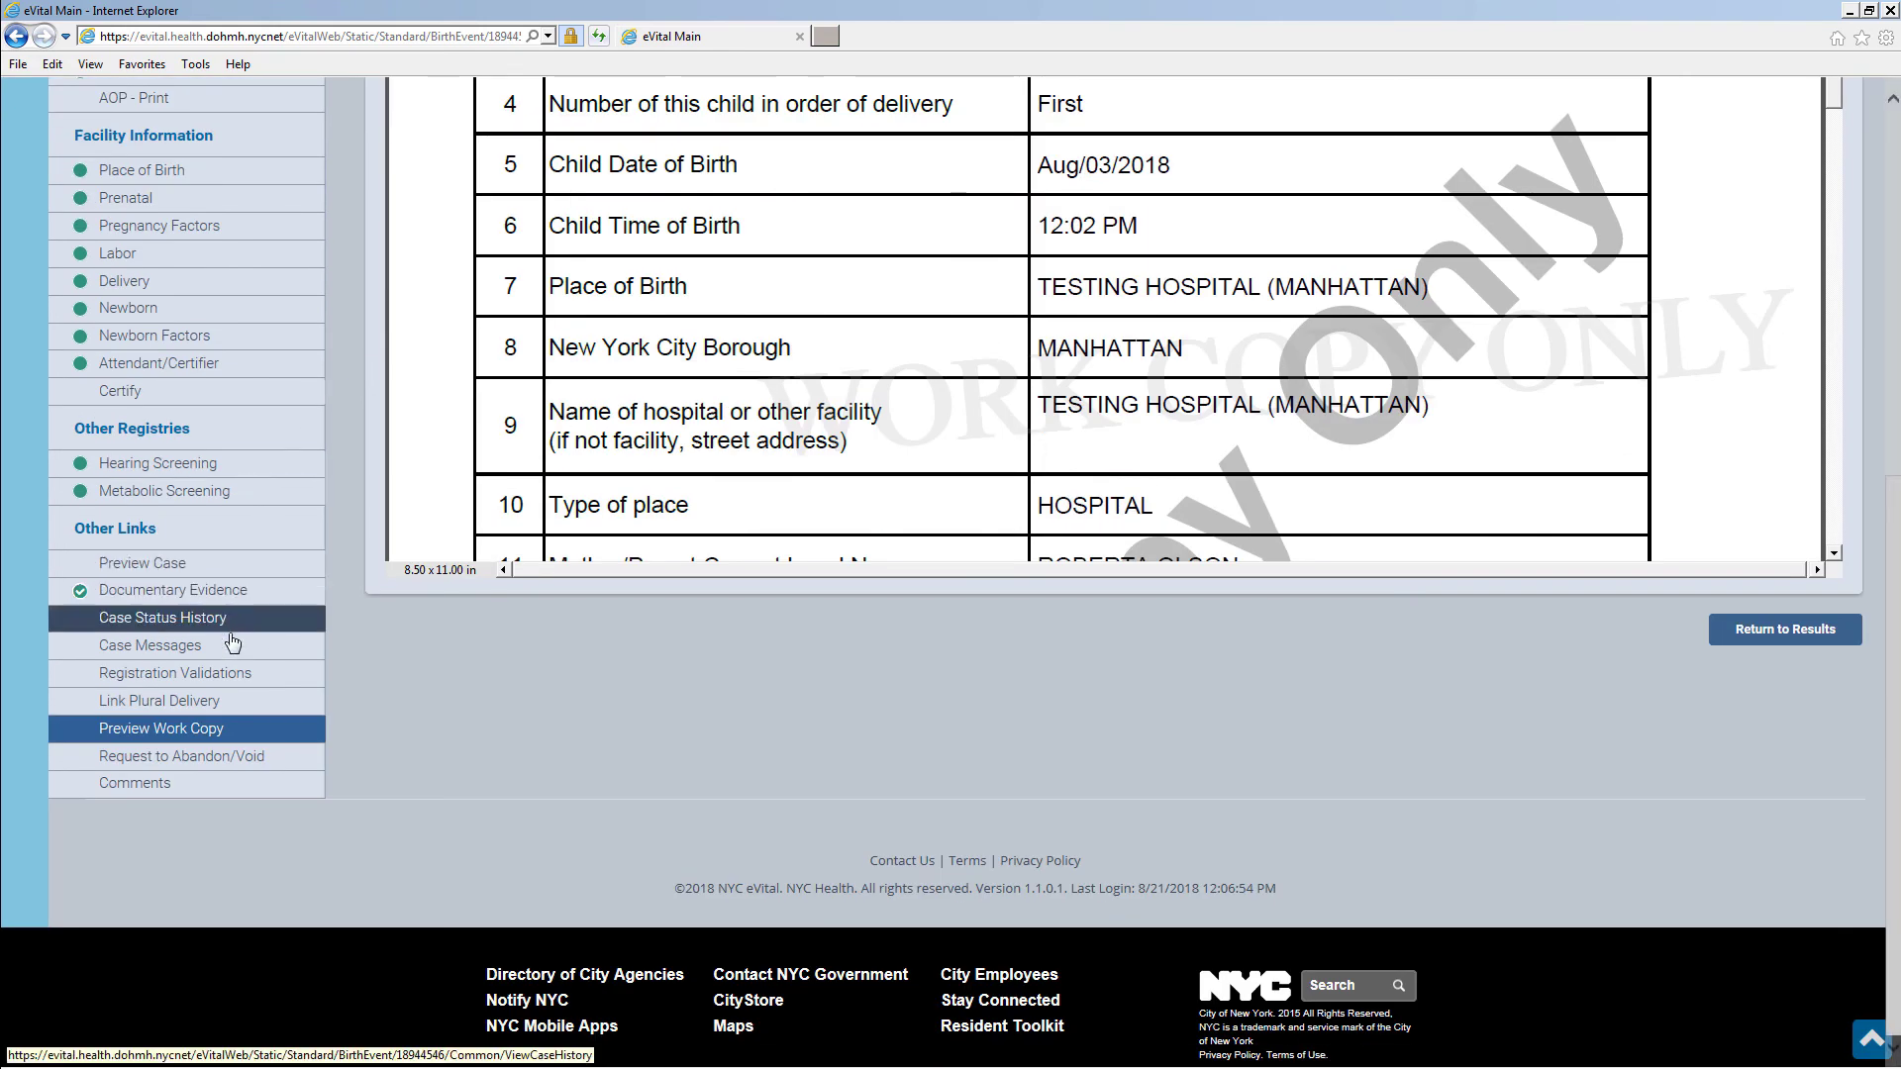
pyautogui.click(284, 764)
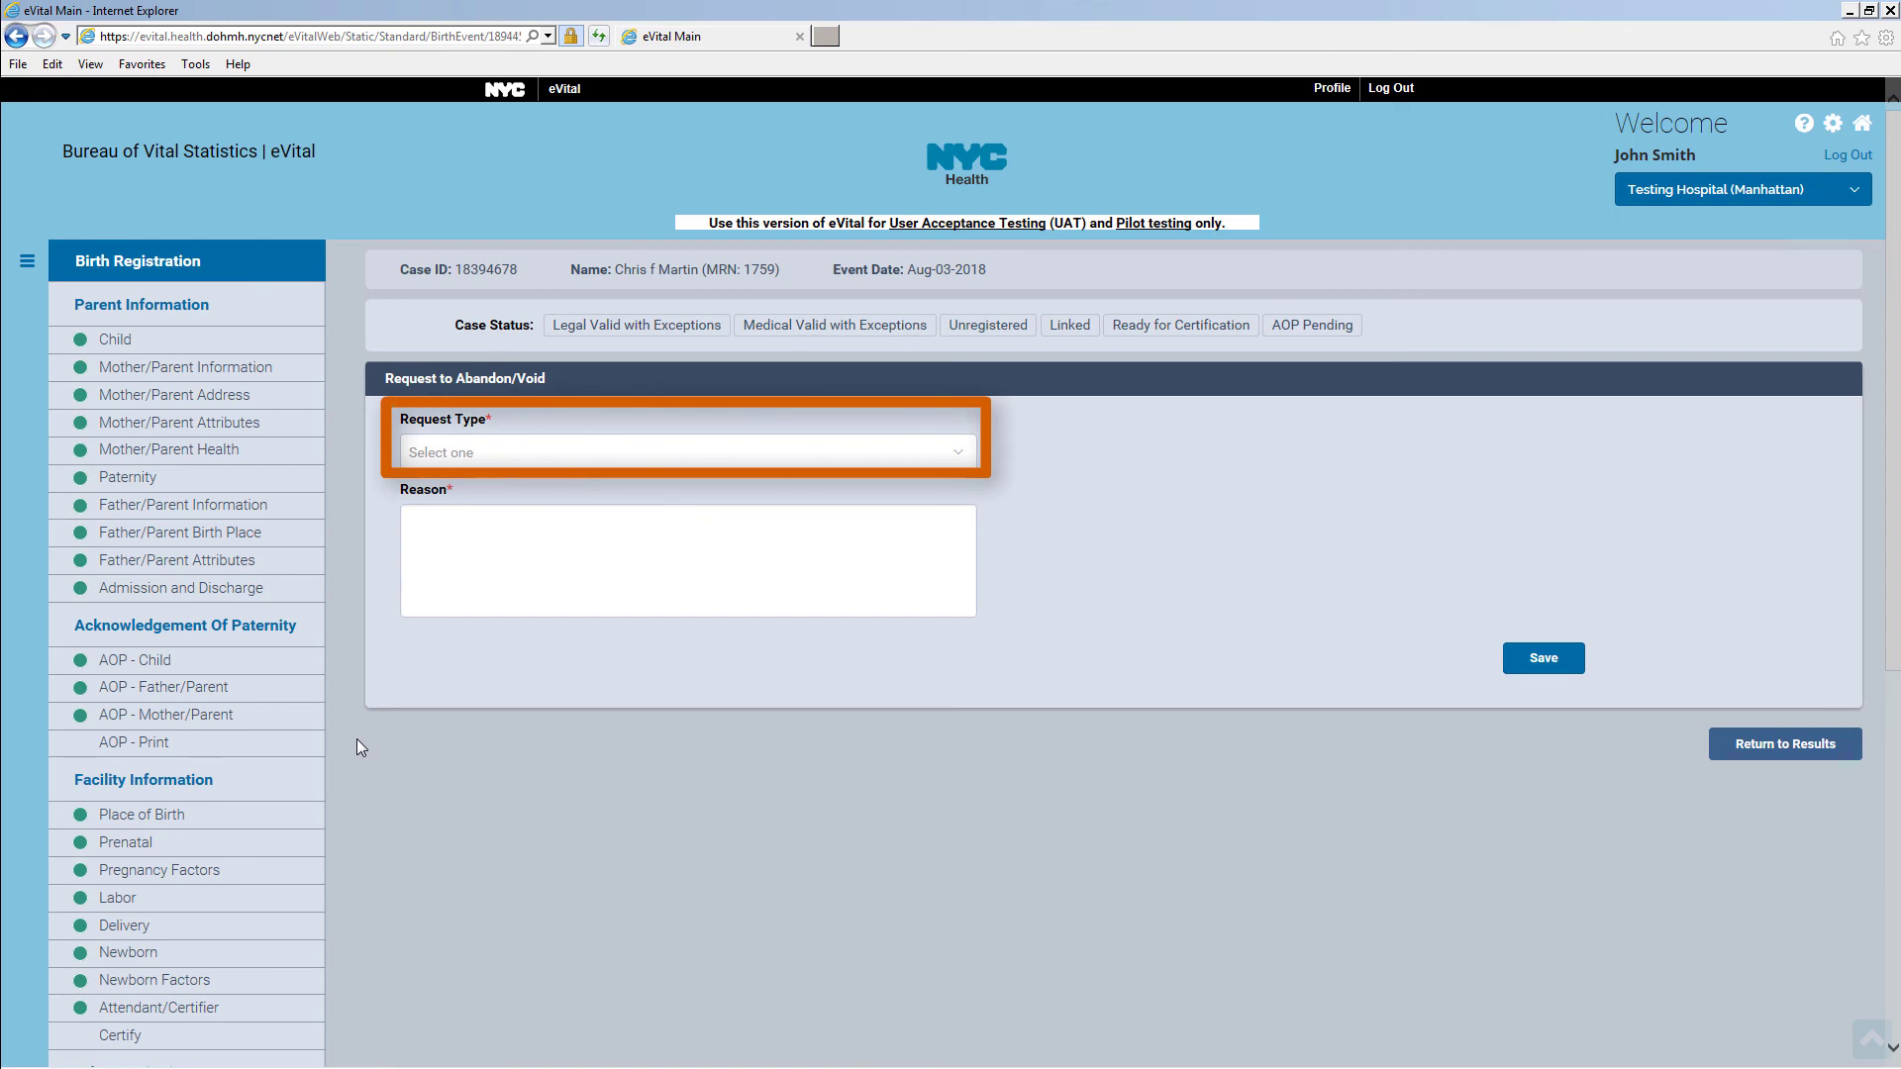
# Save an External Request to Abandon with the reason 'Sample reason'
pyautogui.click(957, 453)
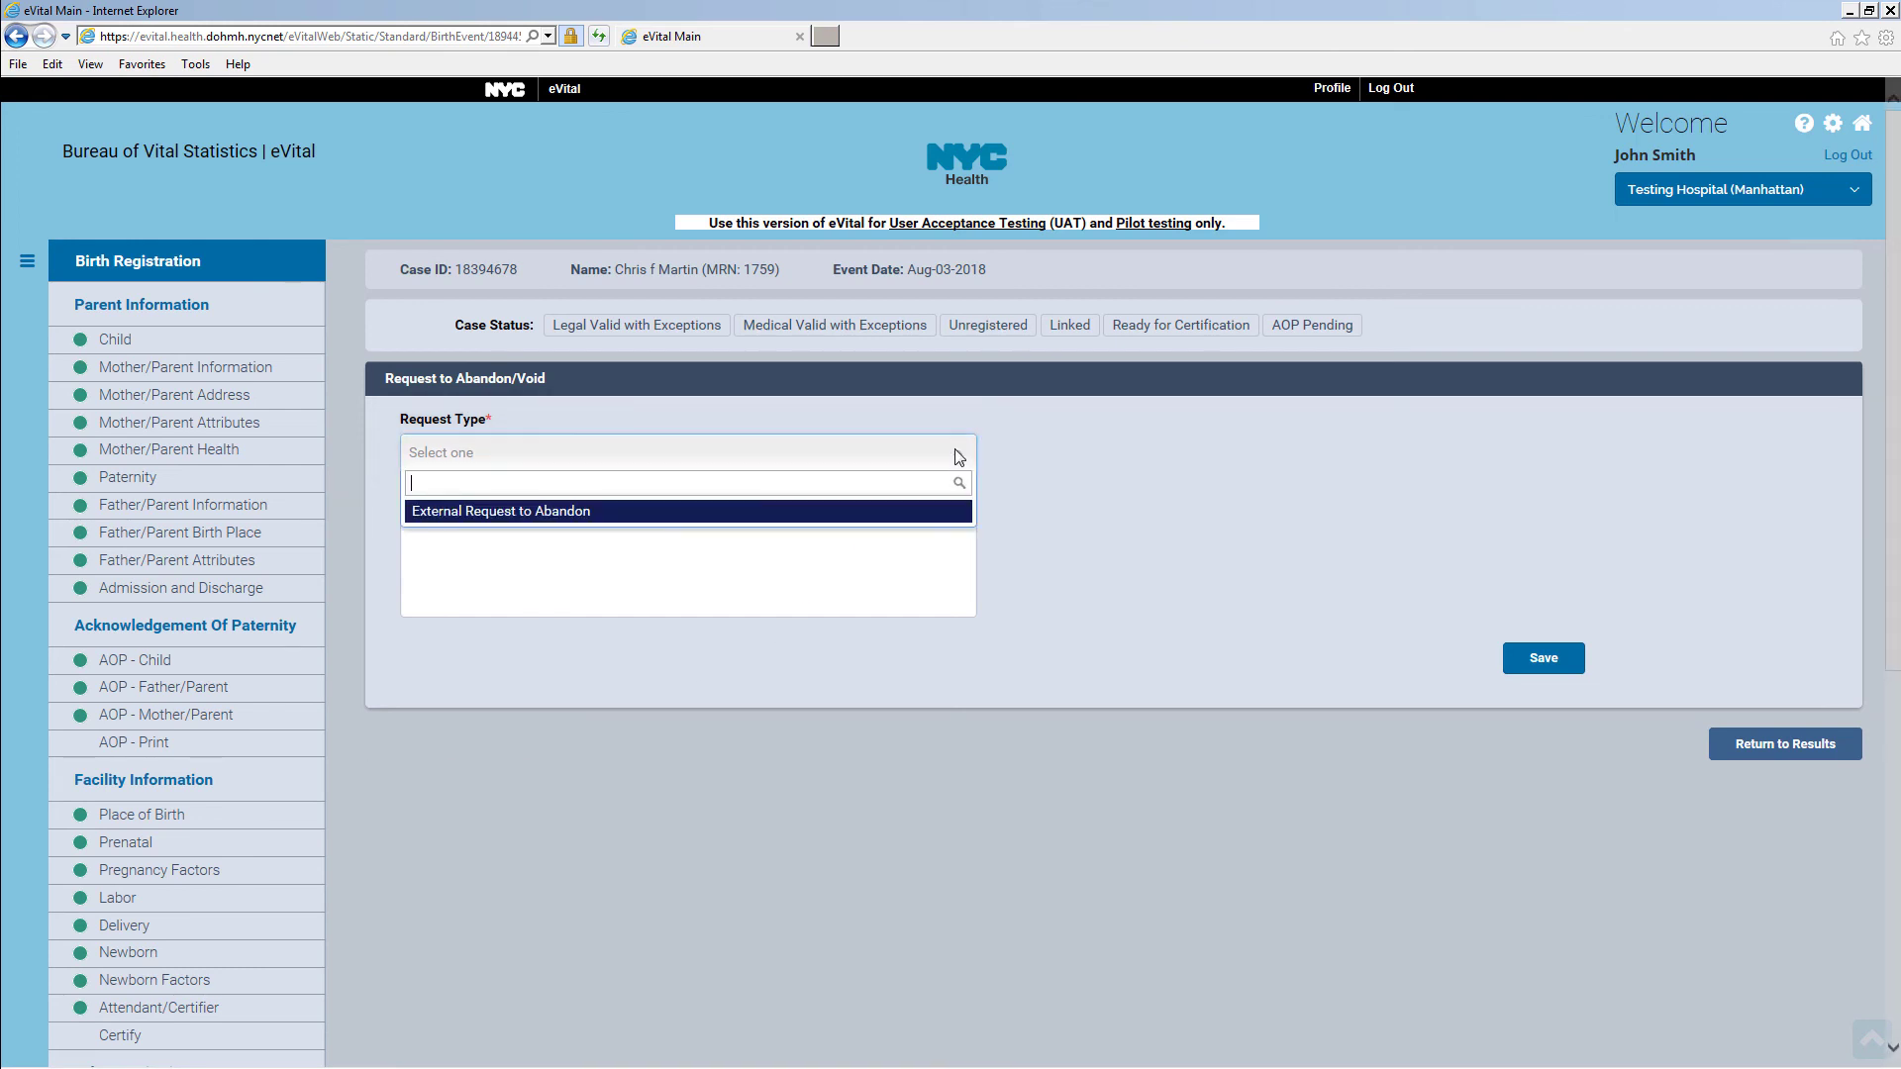
pyautogui.click(895, 515)
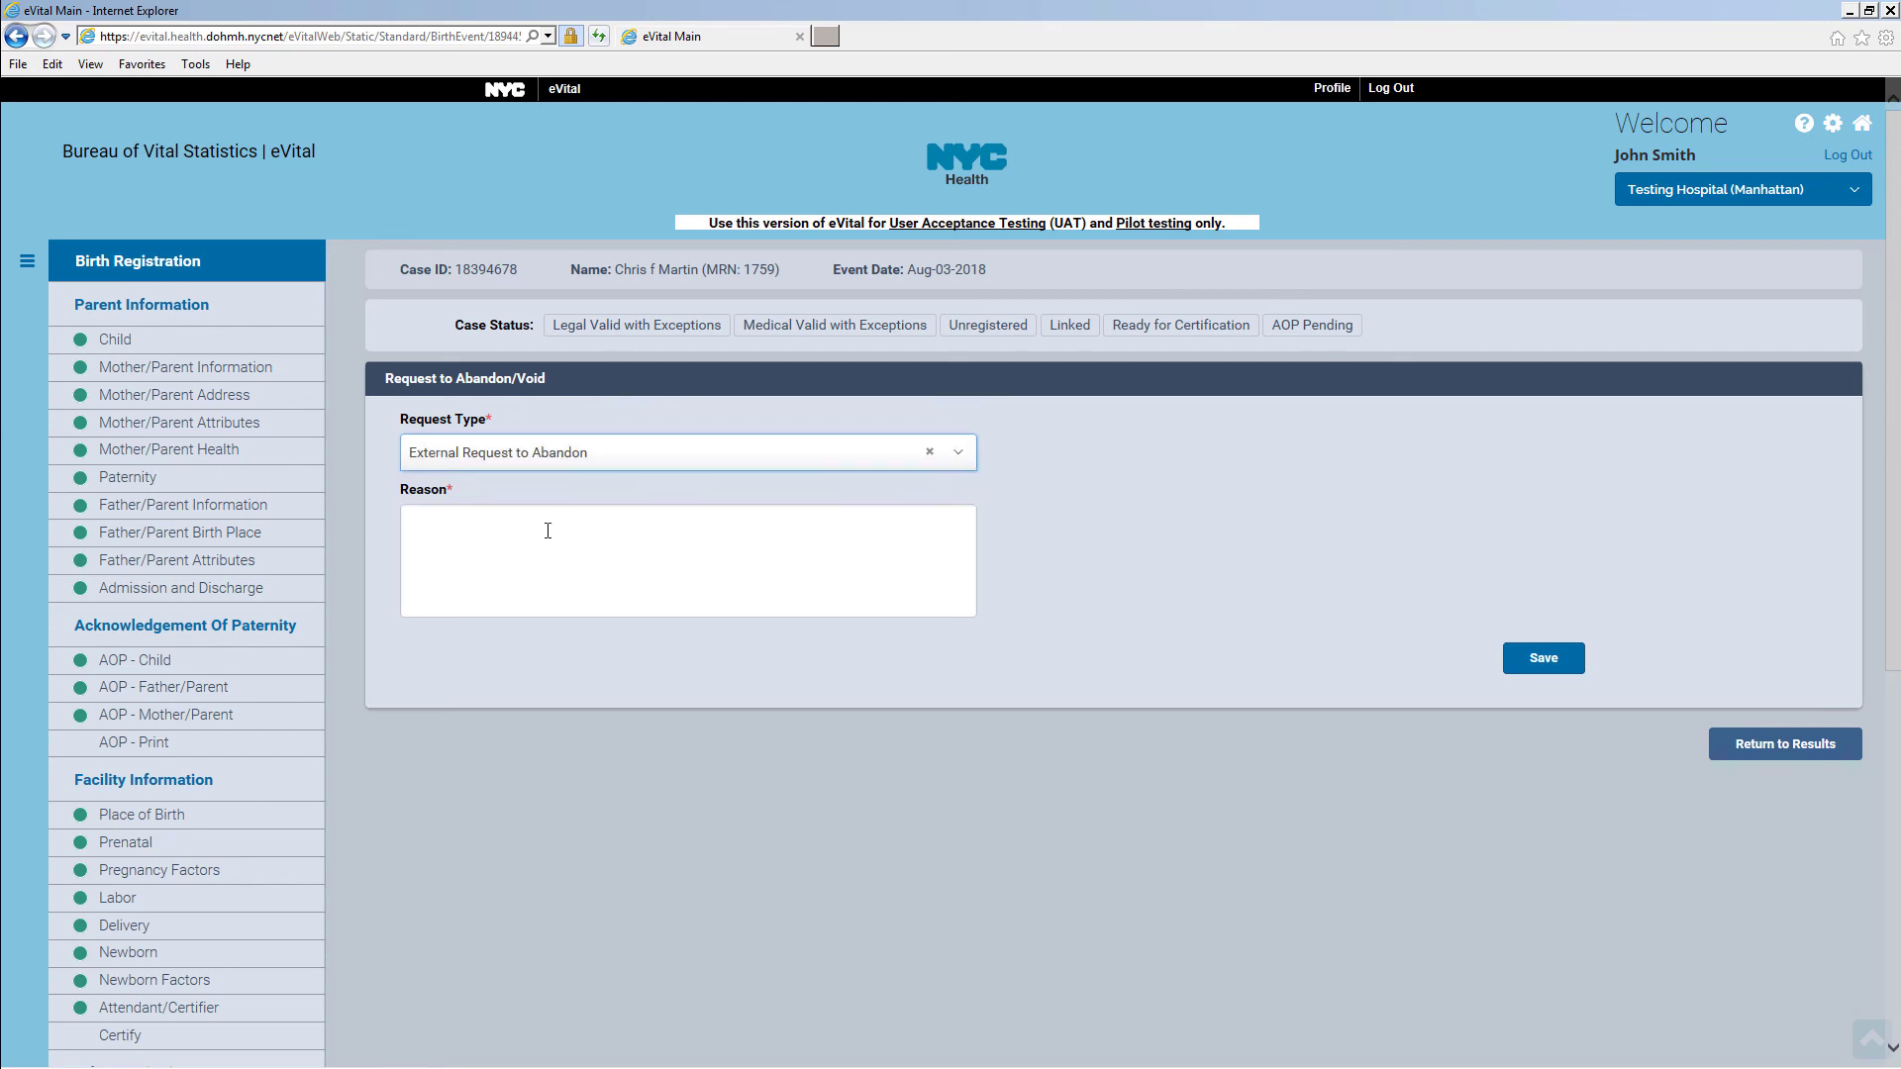
pyautogui.click(492, 530)
pyautogui.write('Samp')
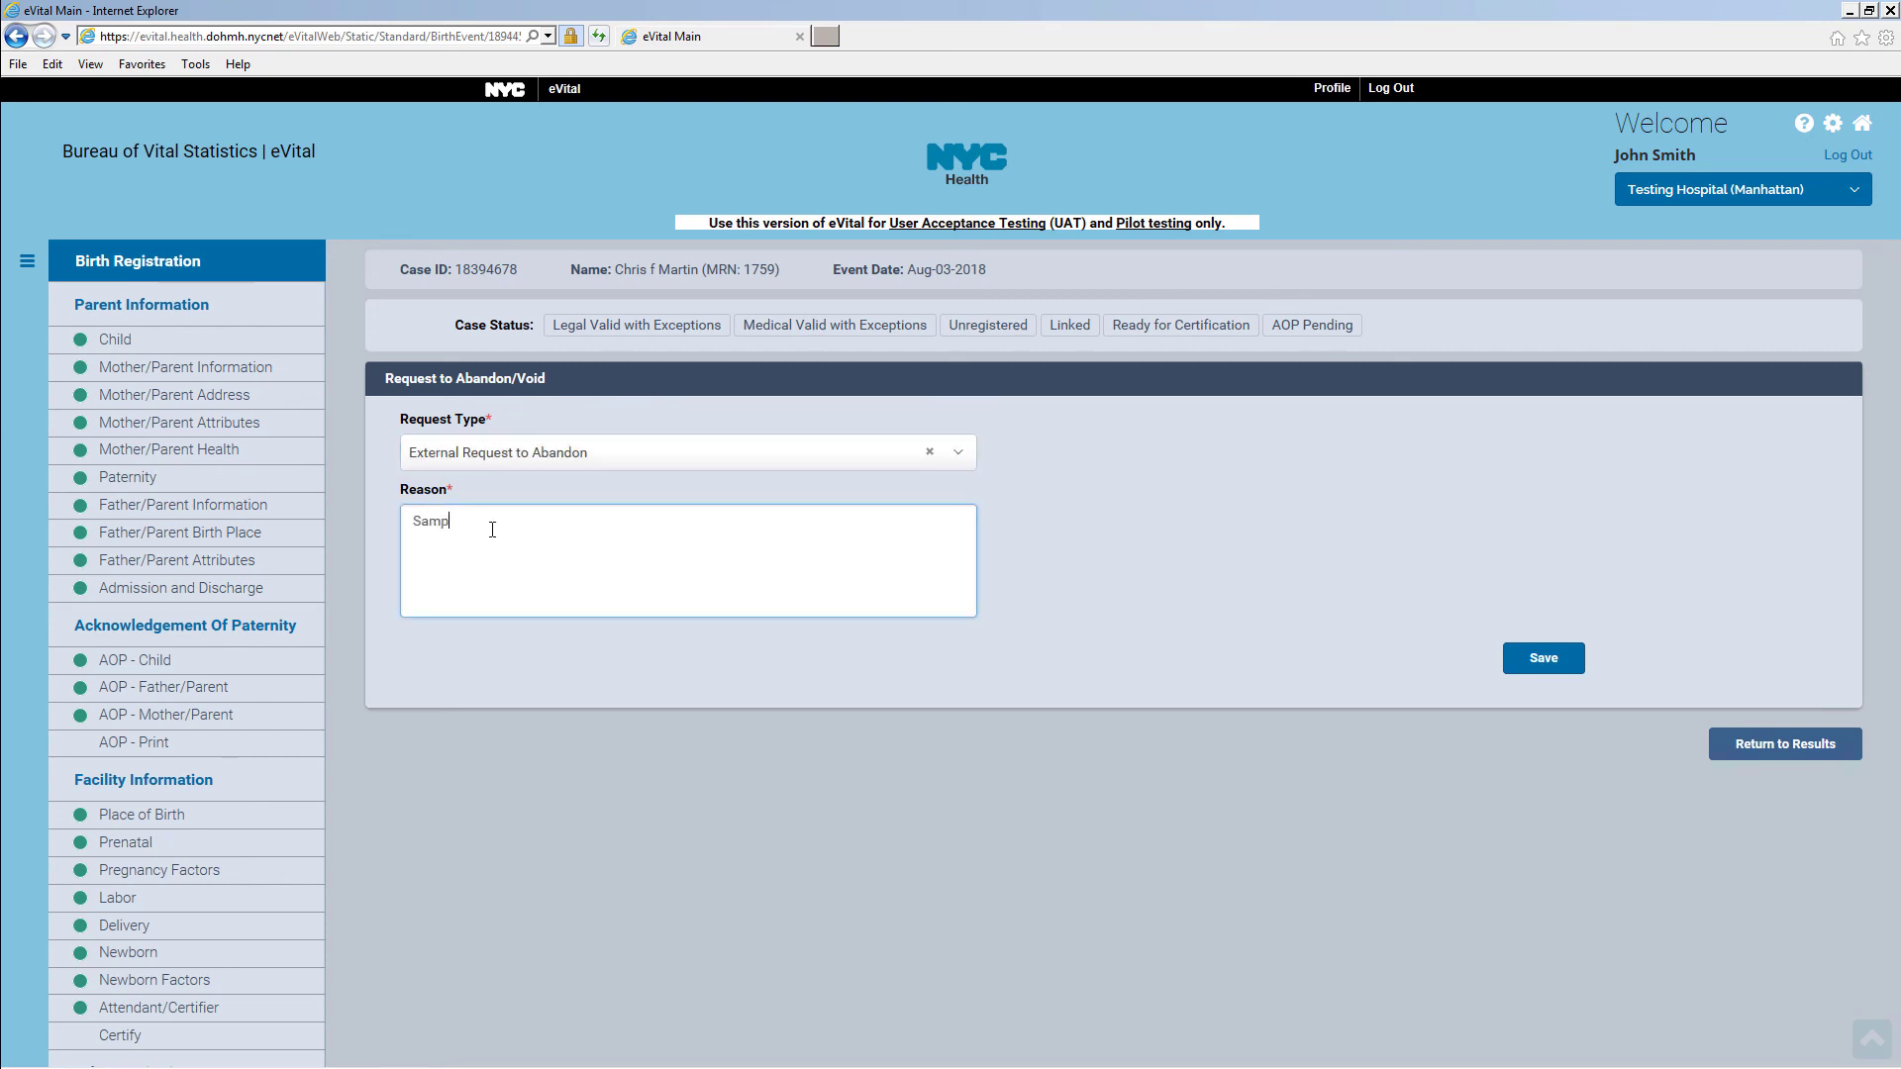
pyautogui.write('le reason.')
pyautogui.click(1562, 661)
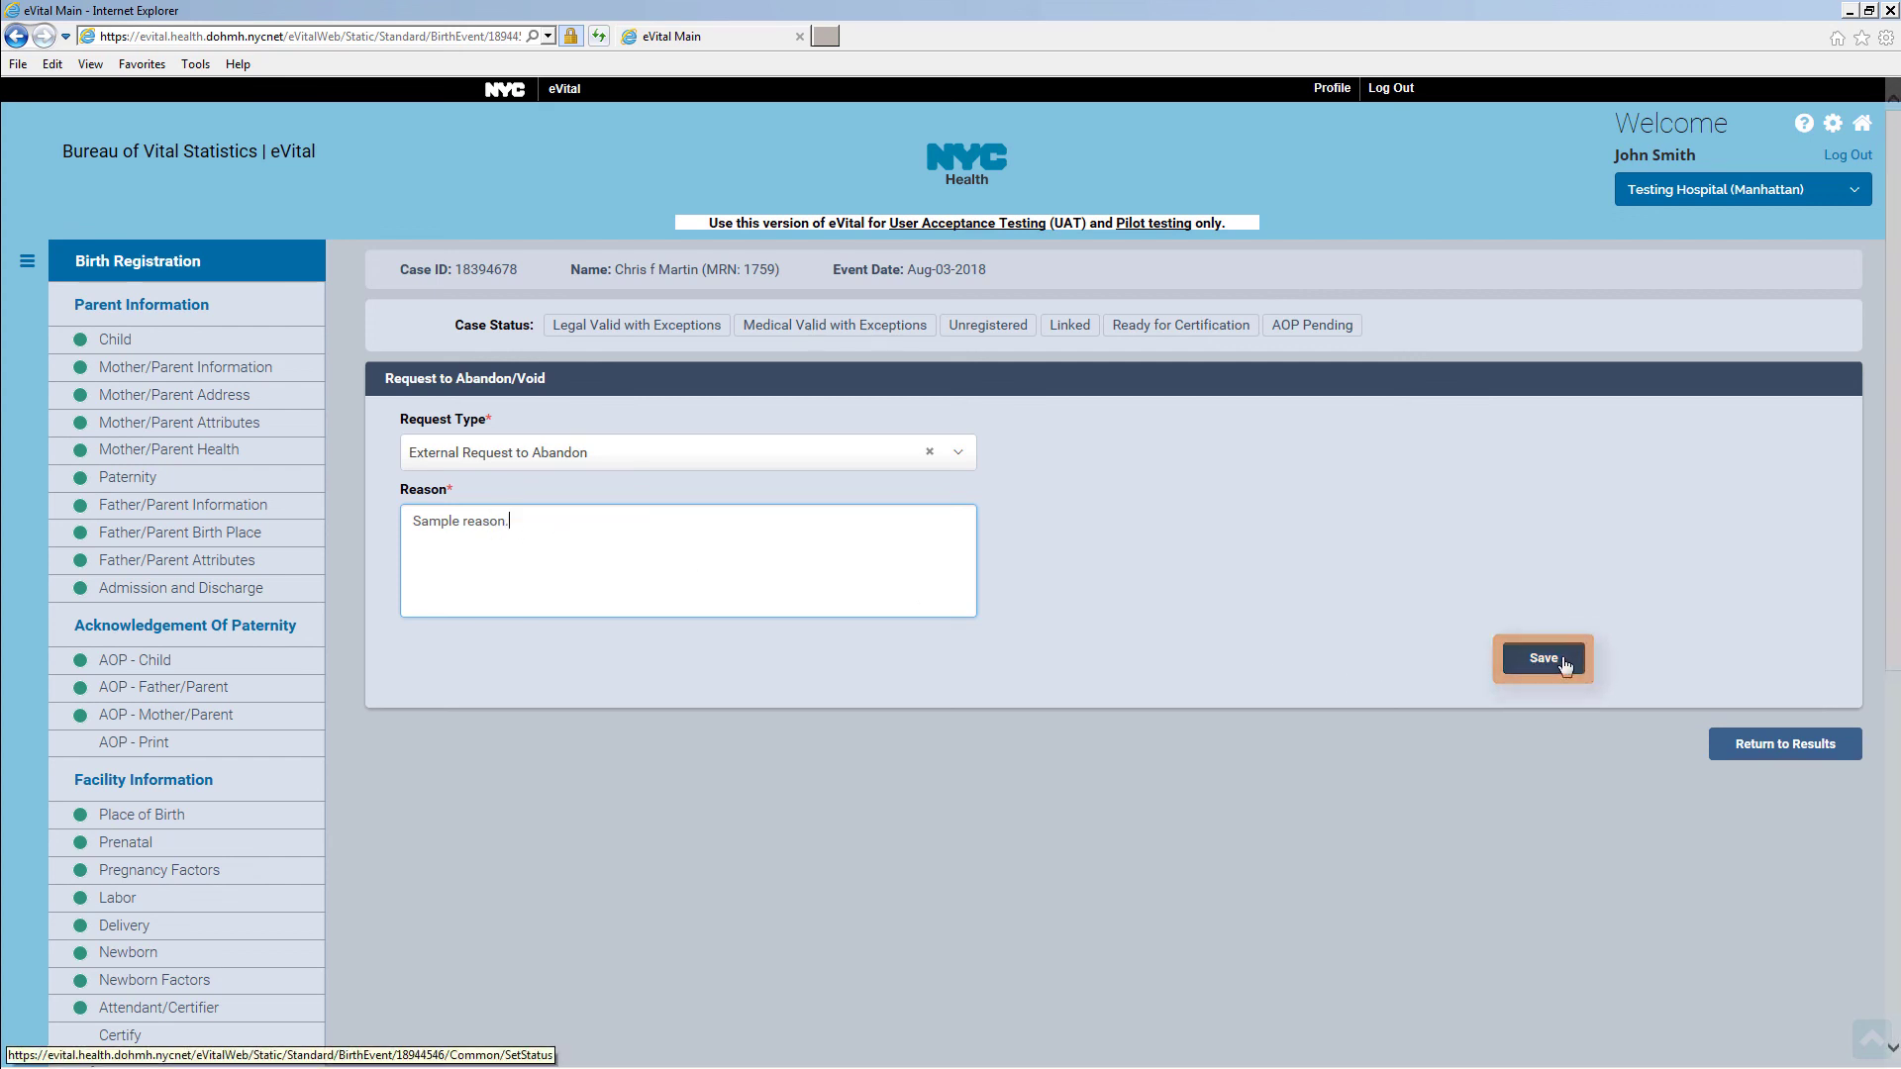
pyautogui.scroll(-6, 1554, 681)
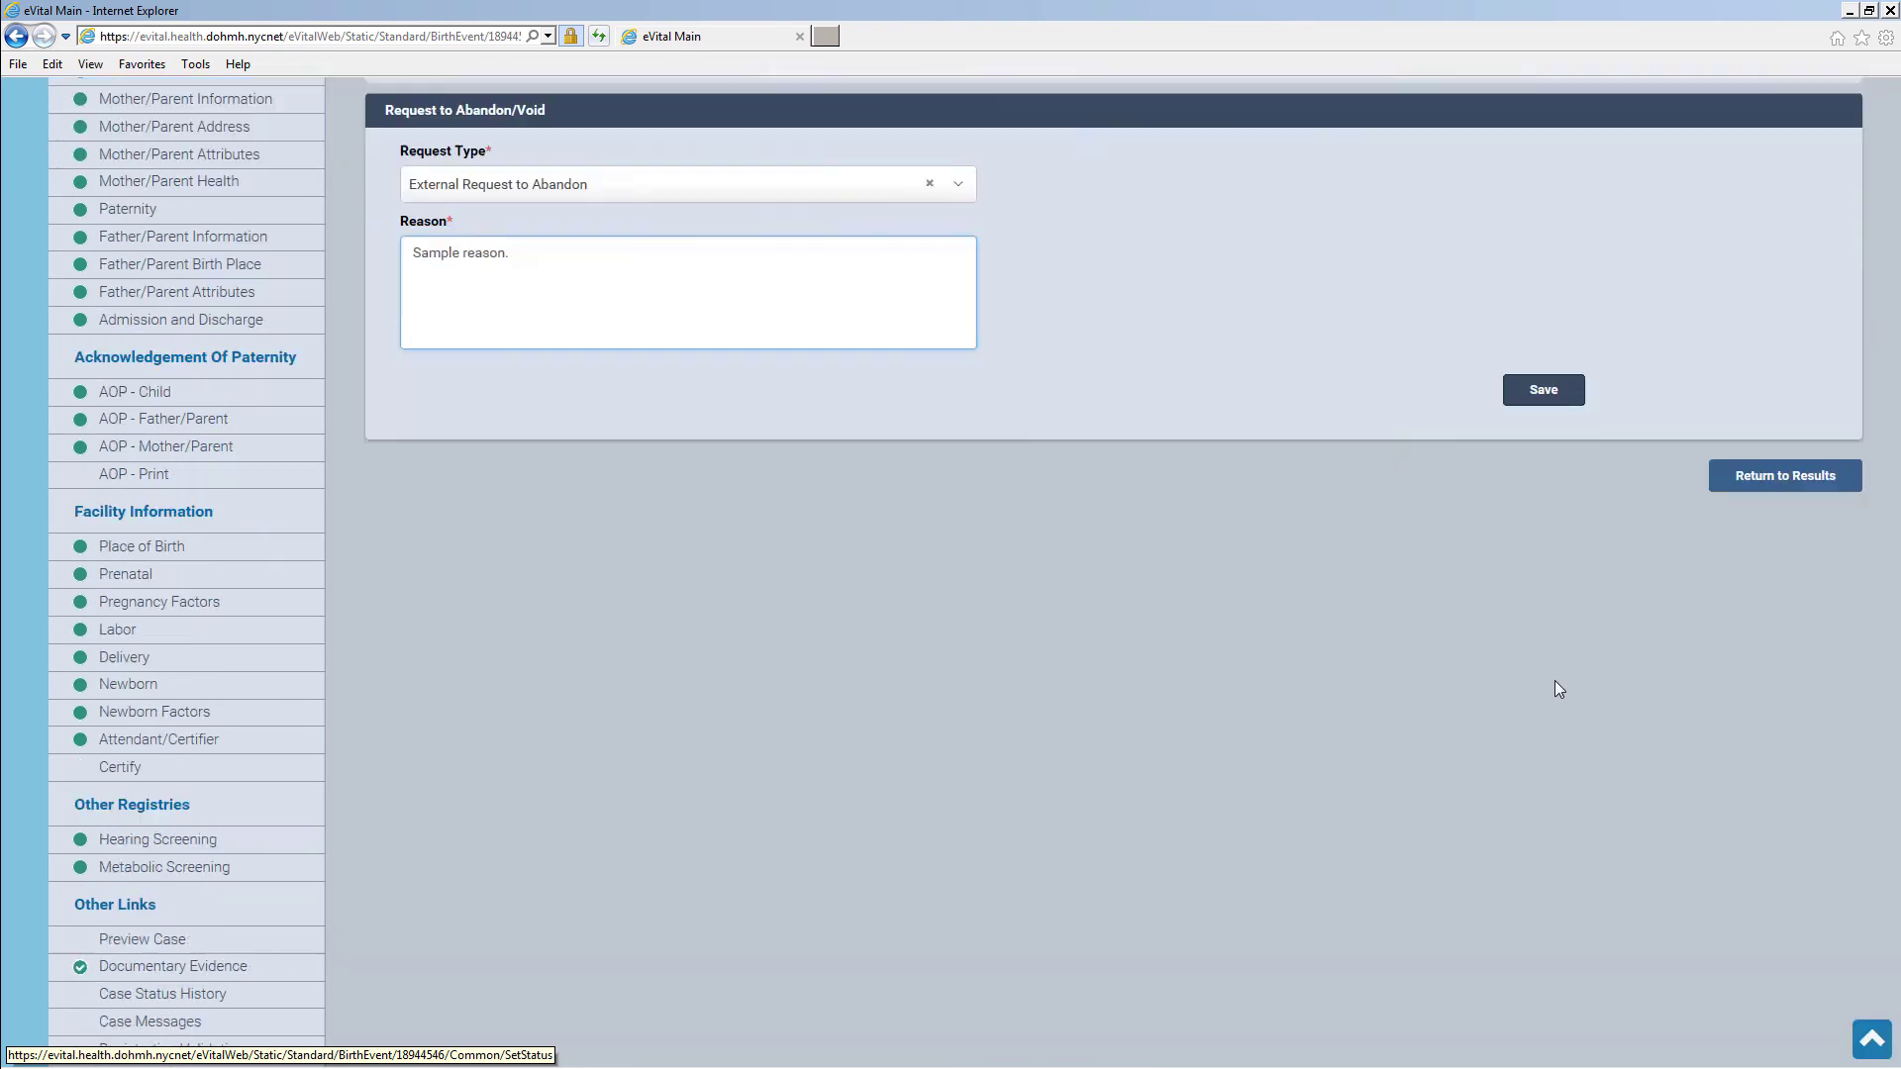
# Save a Replace New Born Certificate comment reading 'Original copy lost.' on the case
pyautogui.click(209, 793)
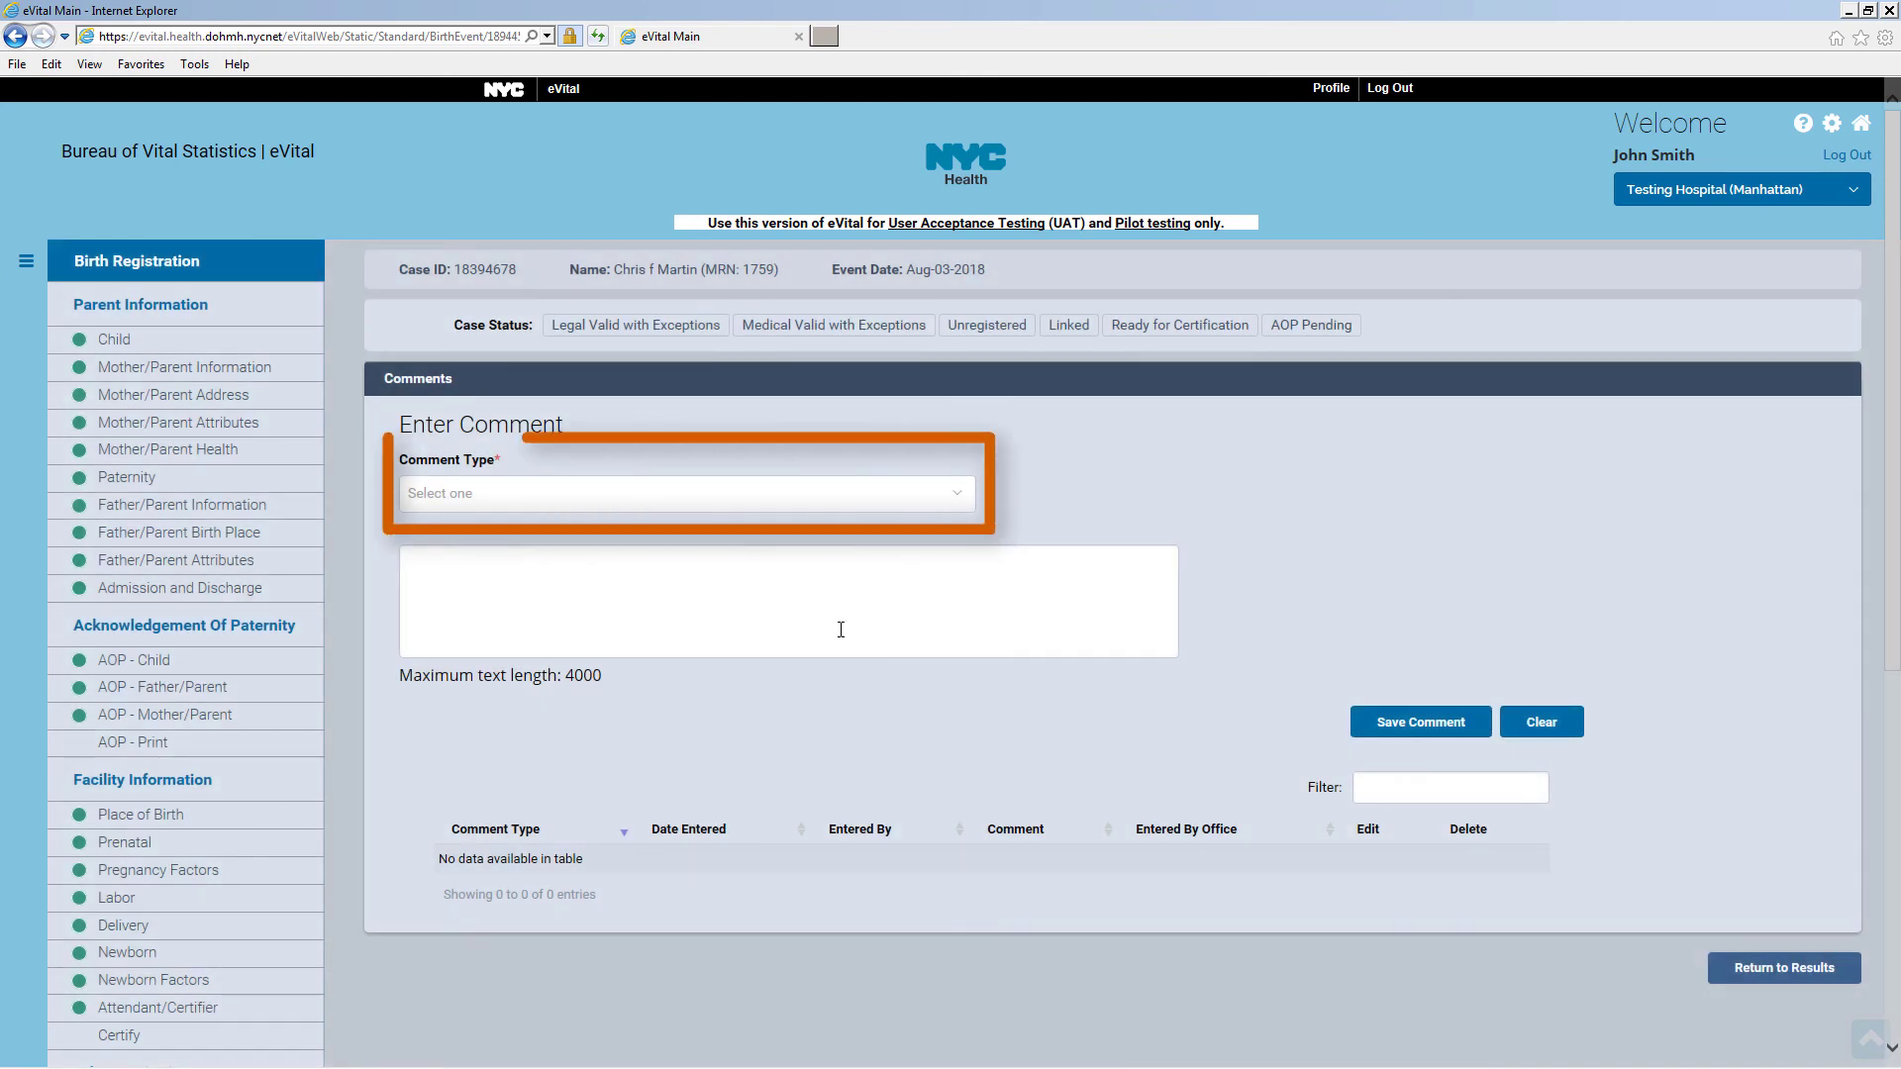
pyautogui.click(964, 501)
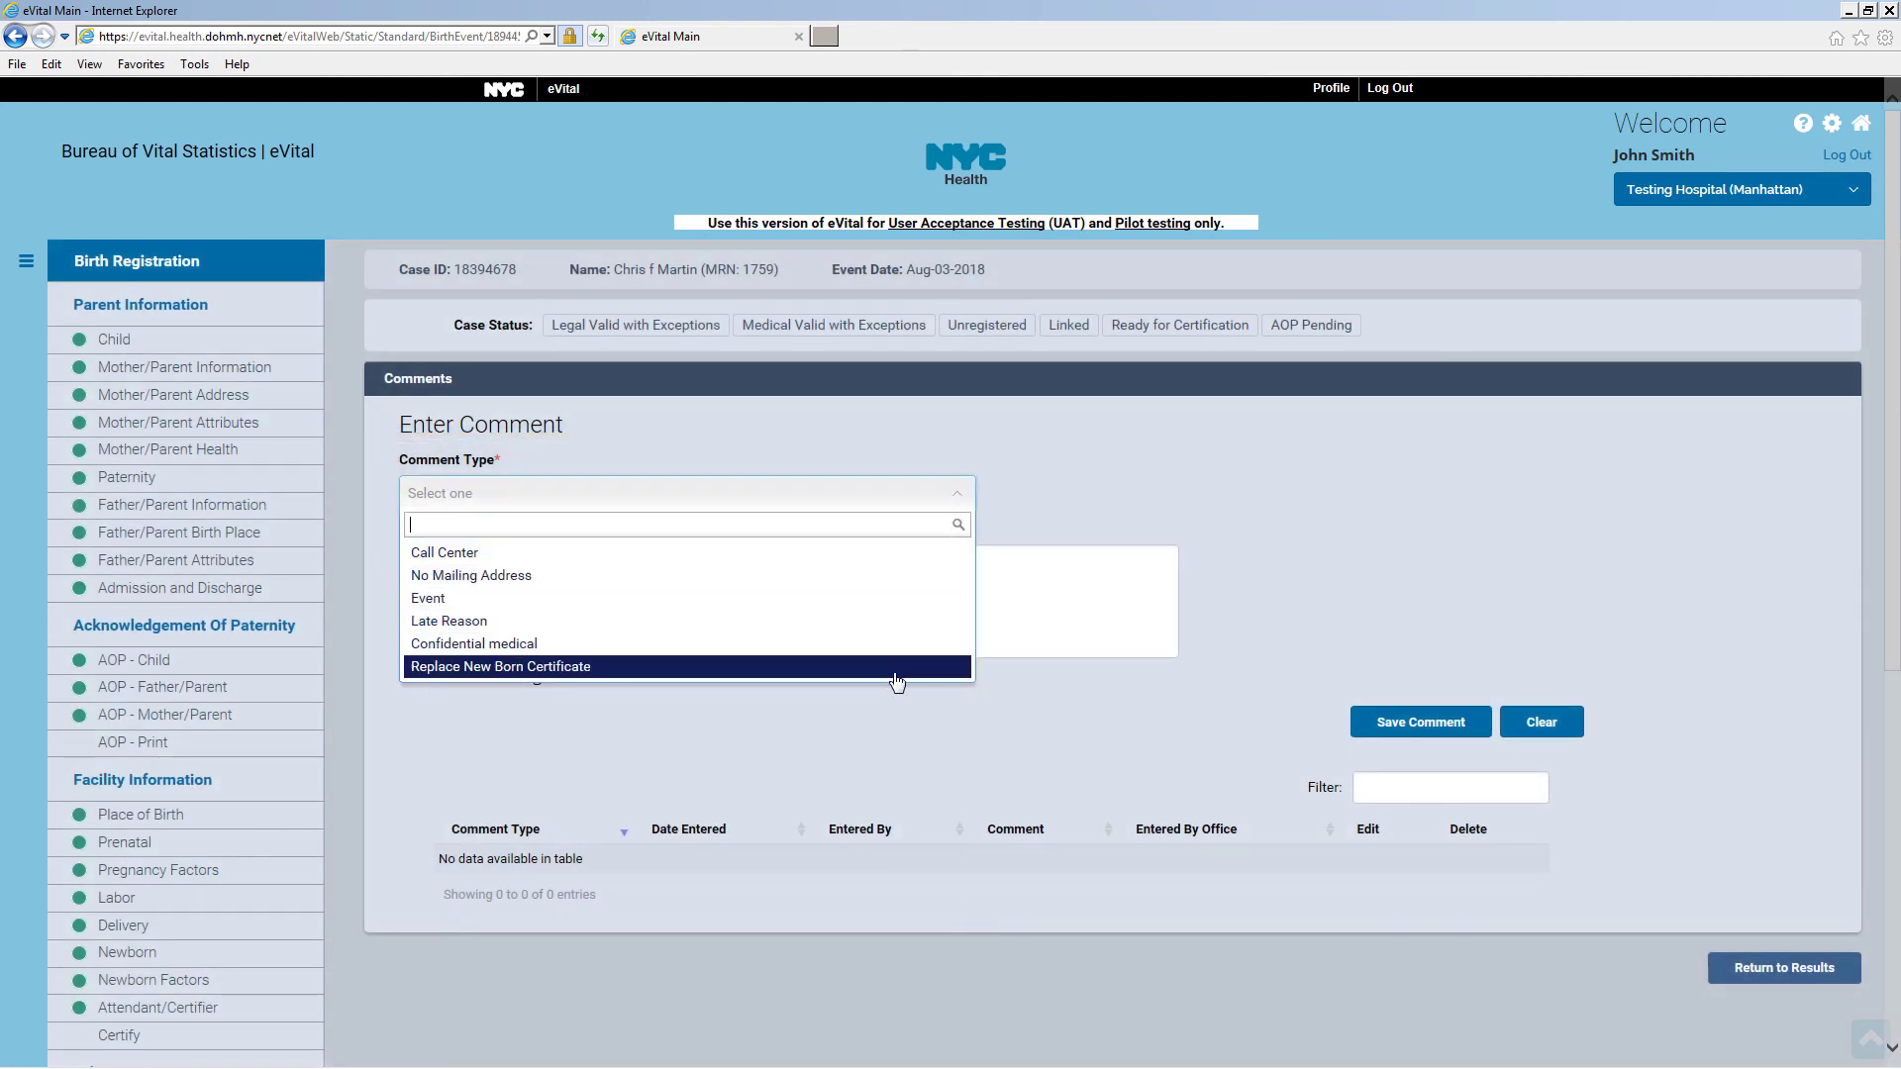
pyautogui.click(896, 669)
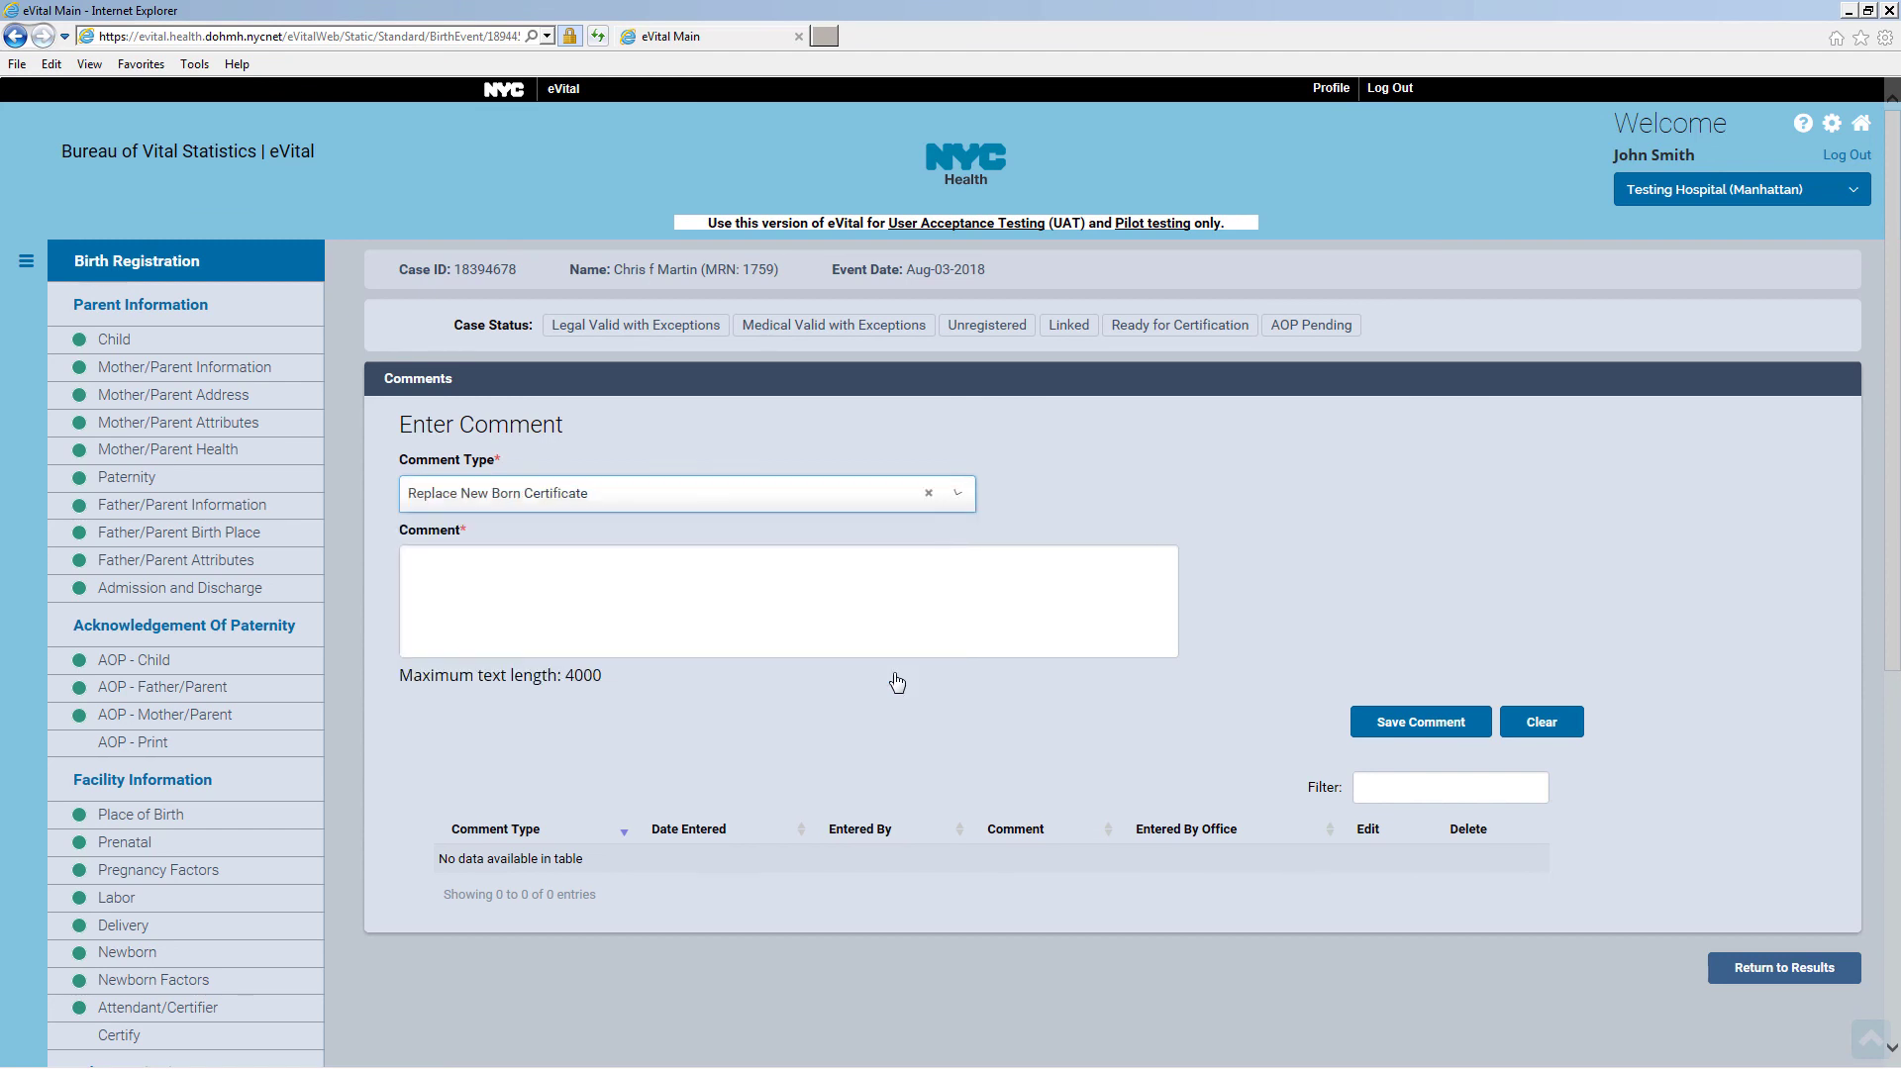
pyautogui.click(576, 573)
pyautogui.write('Original copy lost.')
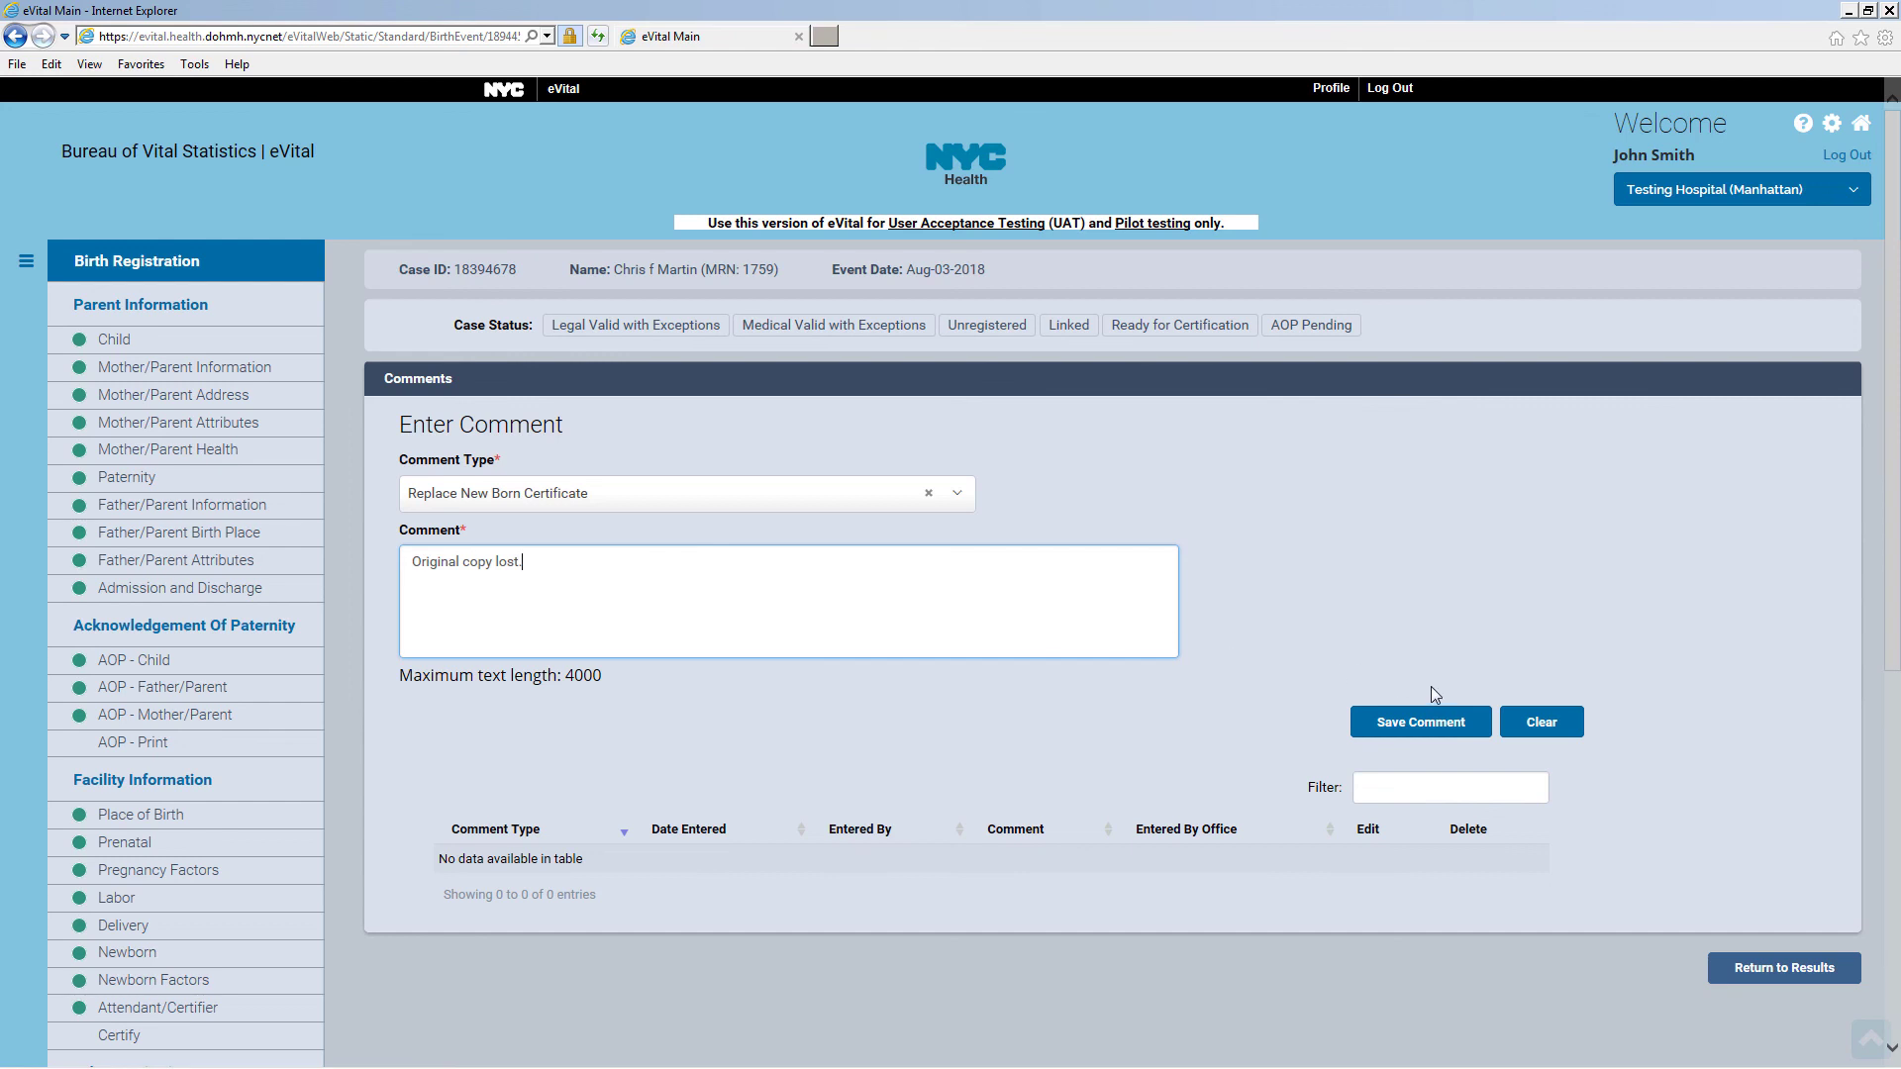
pyautogui.click(1465, 730)
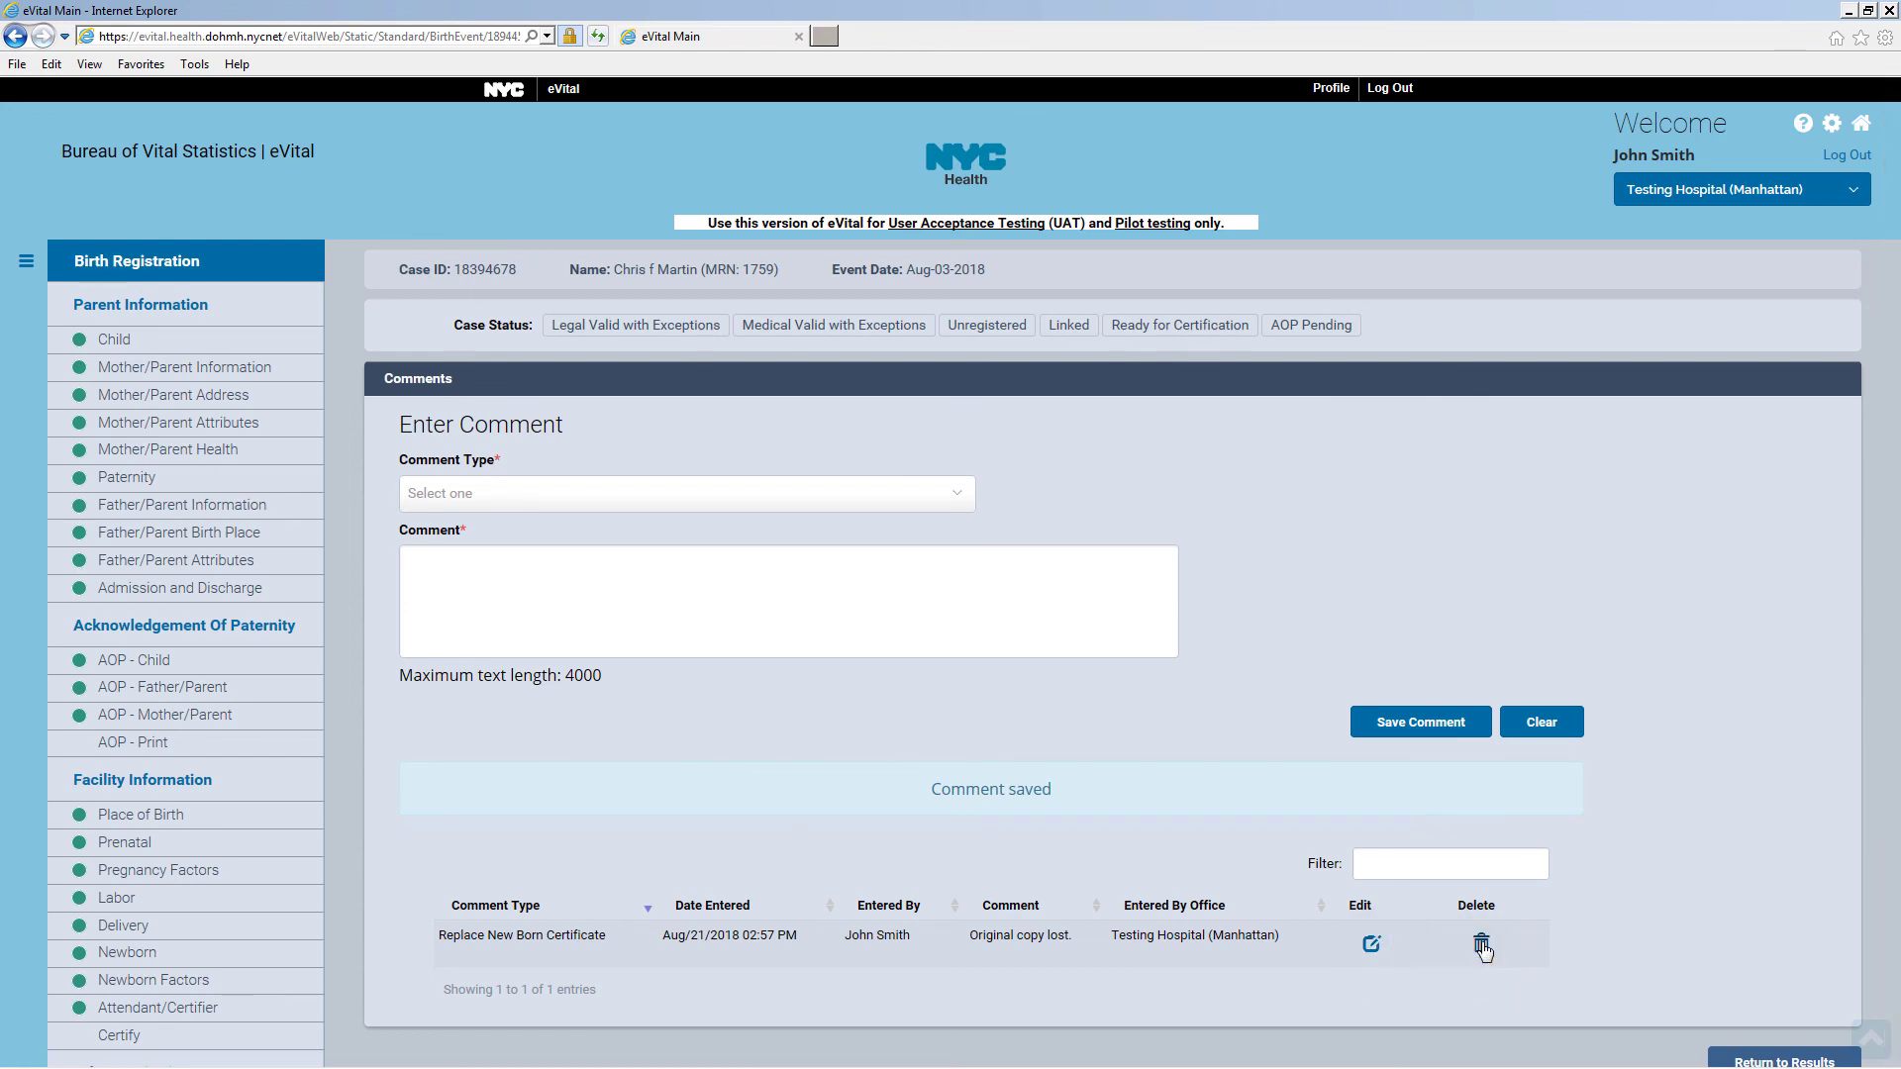
pyautogui.scroll(-6, 1482, 948)
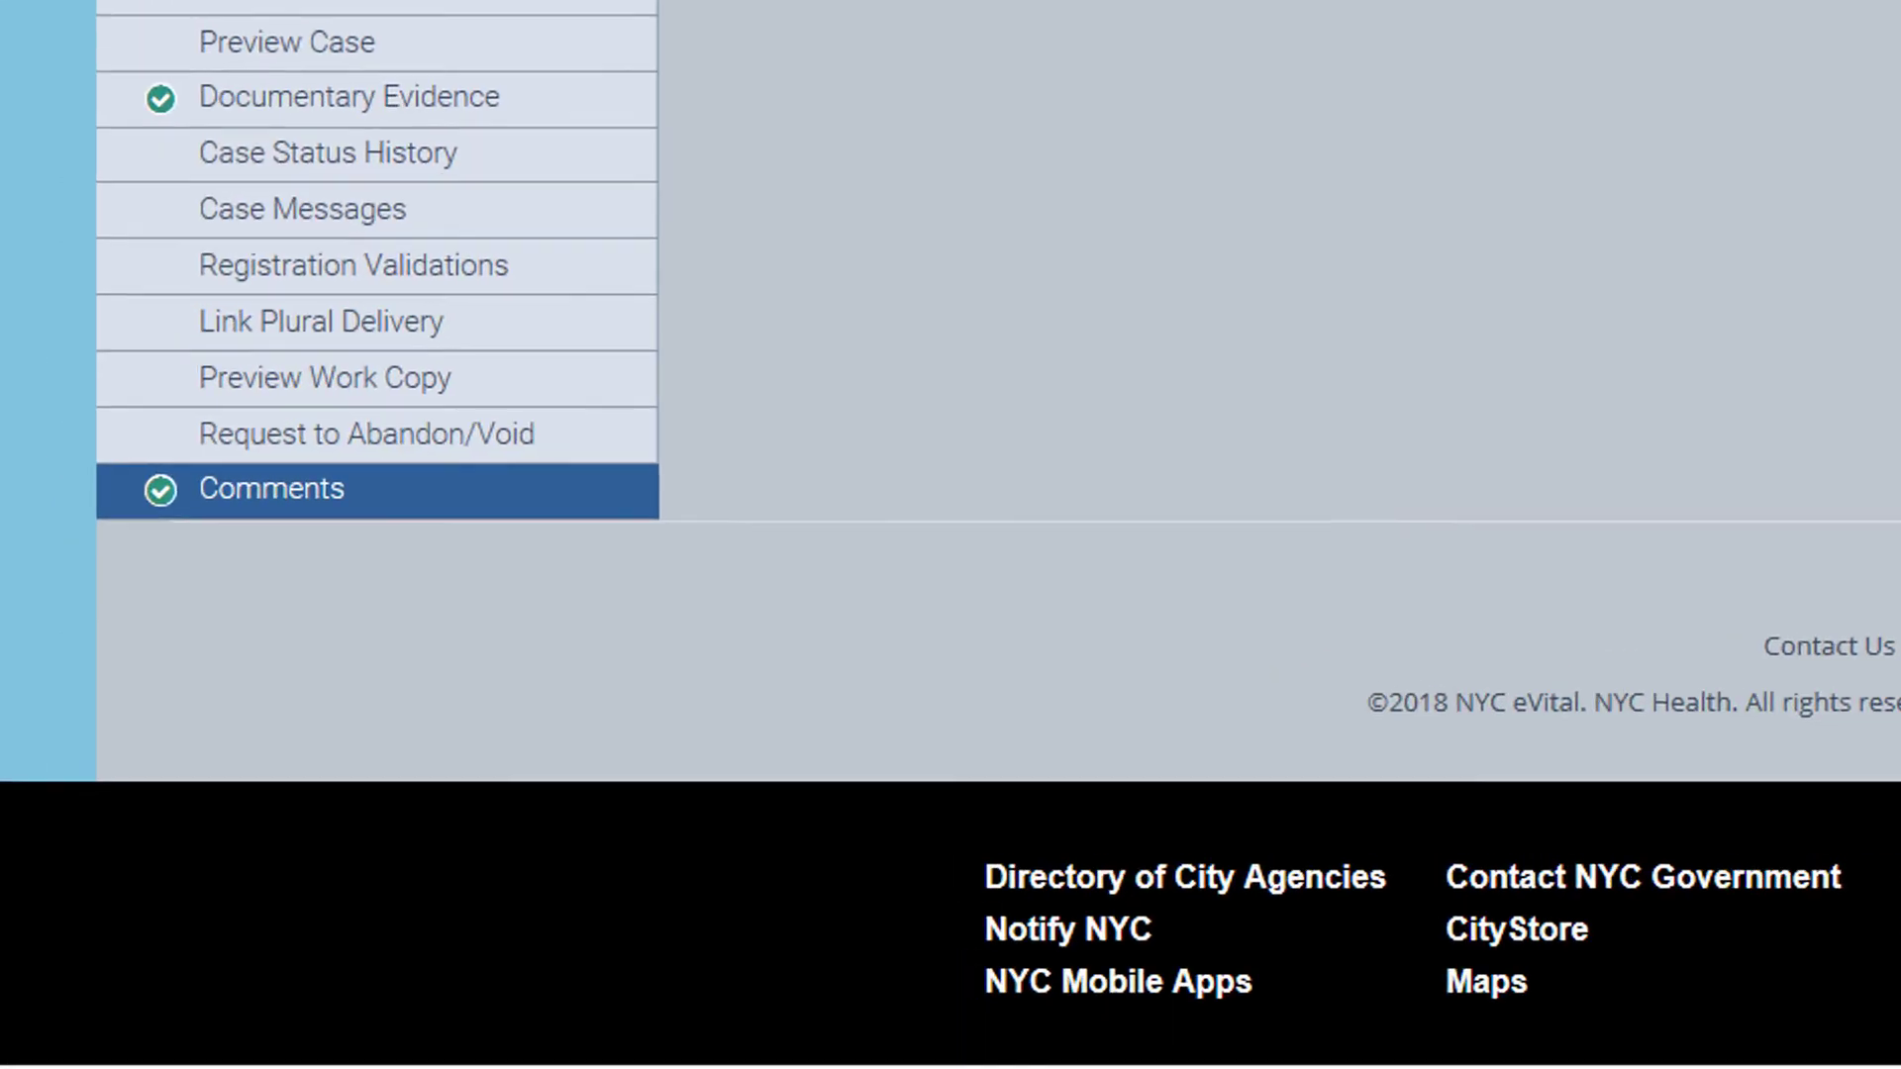